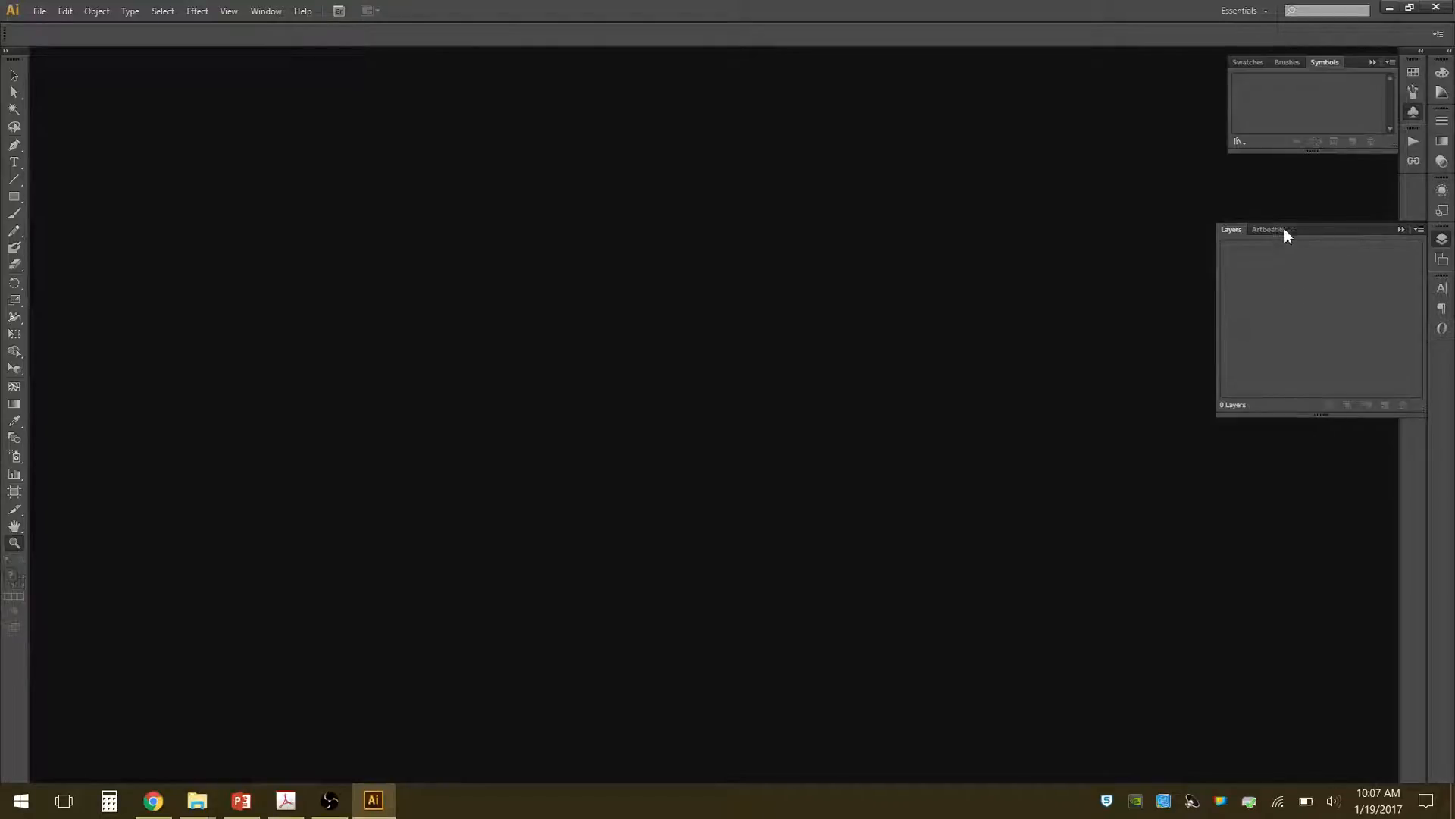
Look through the Layers and Links panels and leave the Swatches and Character panels expanded.
{"action": "left_click", "coordinate": [1399, 229]}
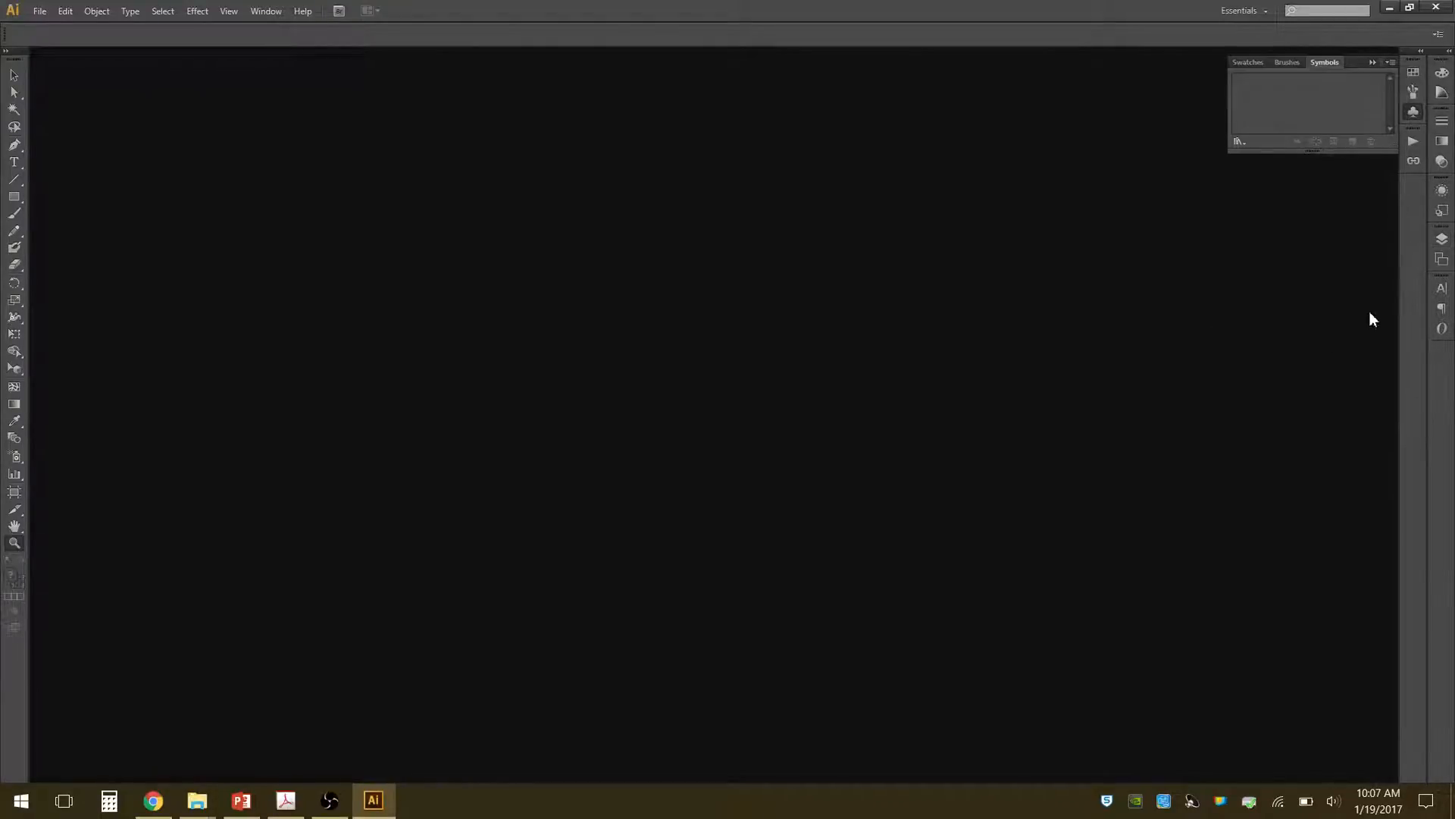
{"action": "left_click", "coordinate": [1442, 239]}
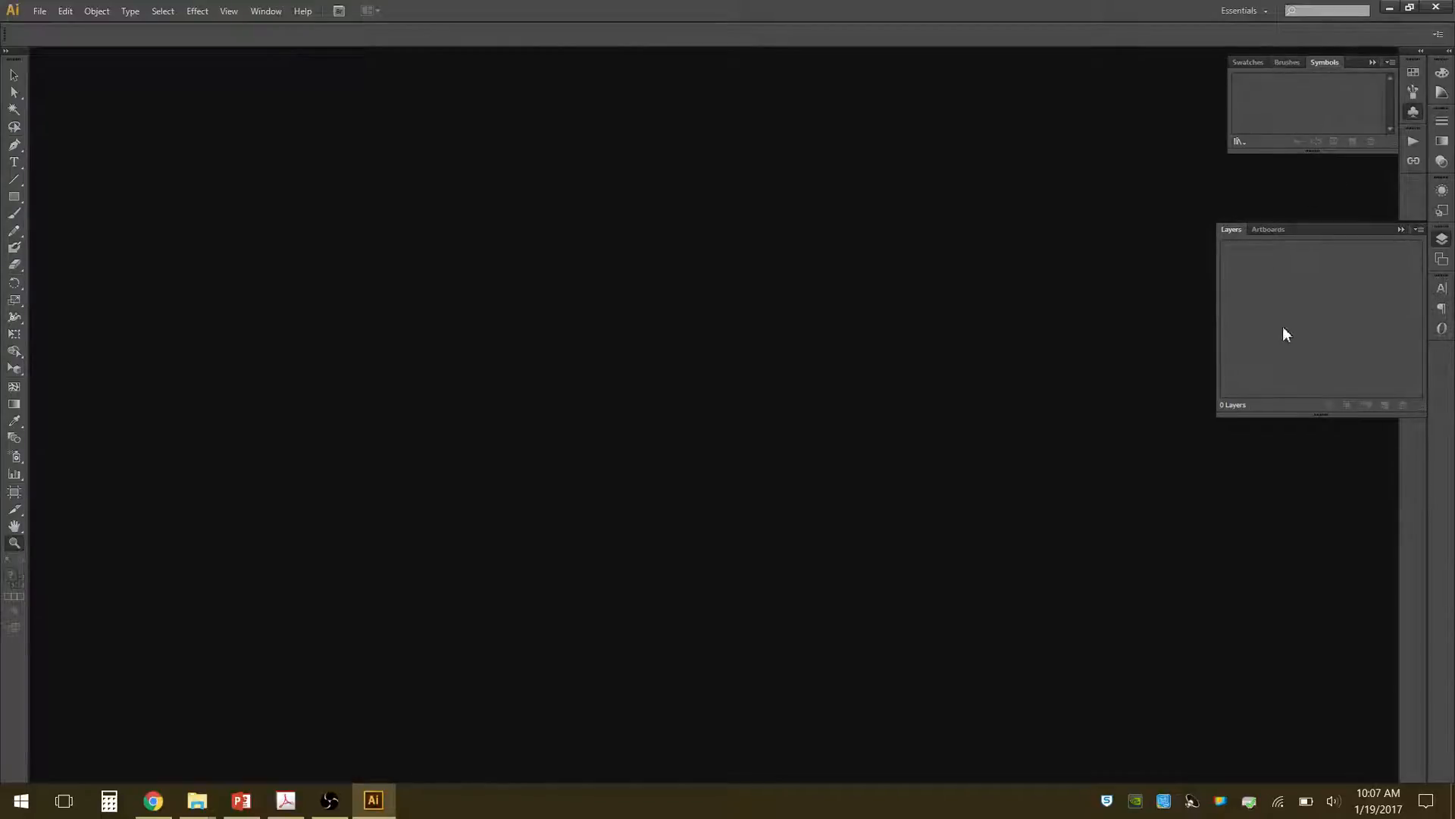
{"action": "left_click", "coordinate": [1414, 161]}
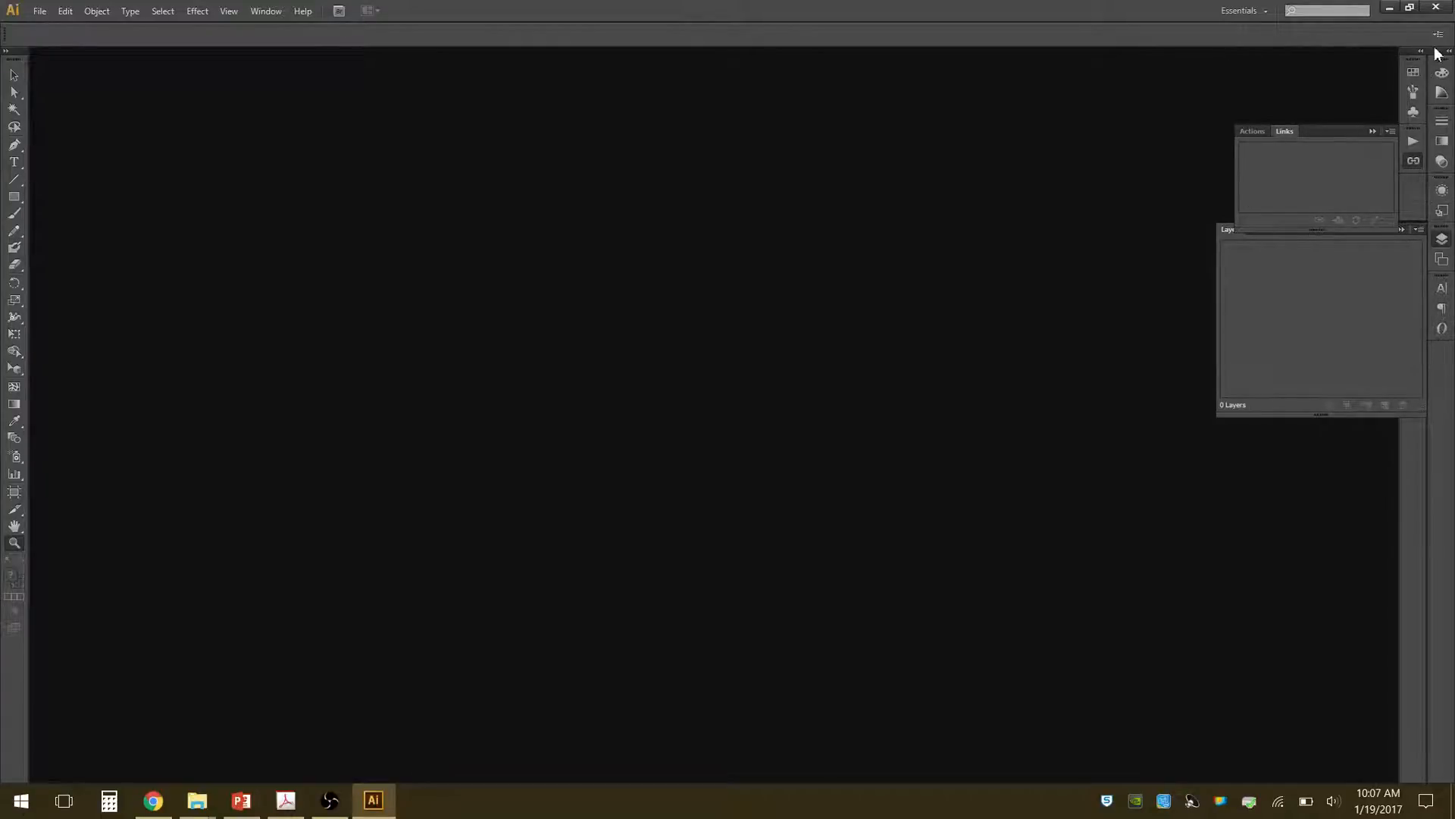
{"action": "left_click", "coordinate": [1414, 73]}
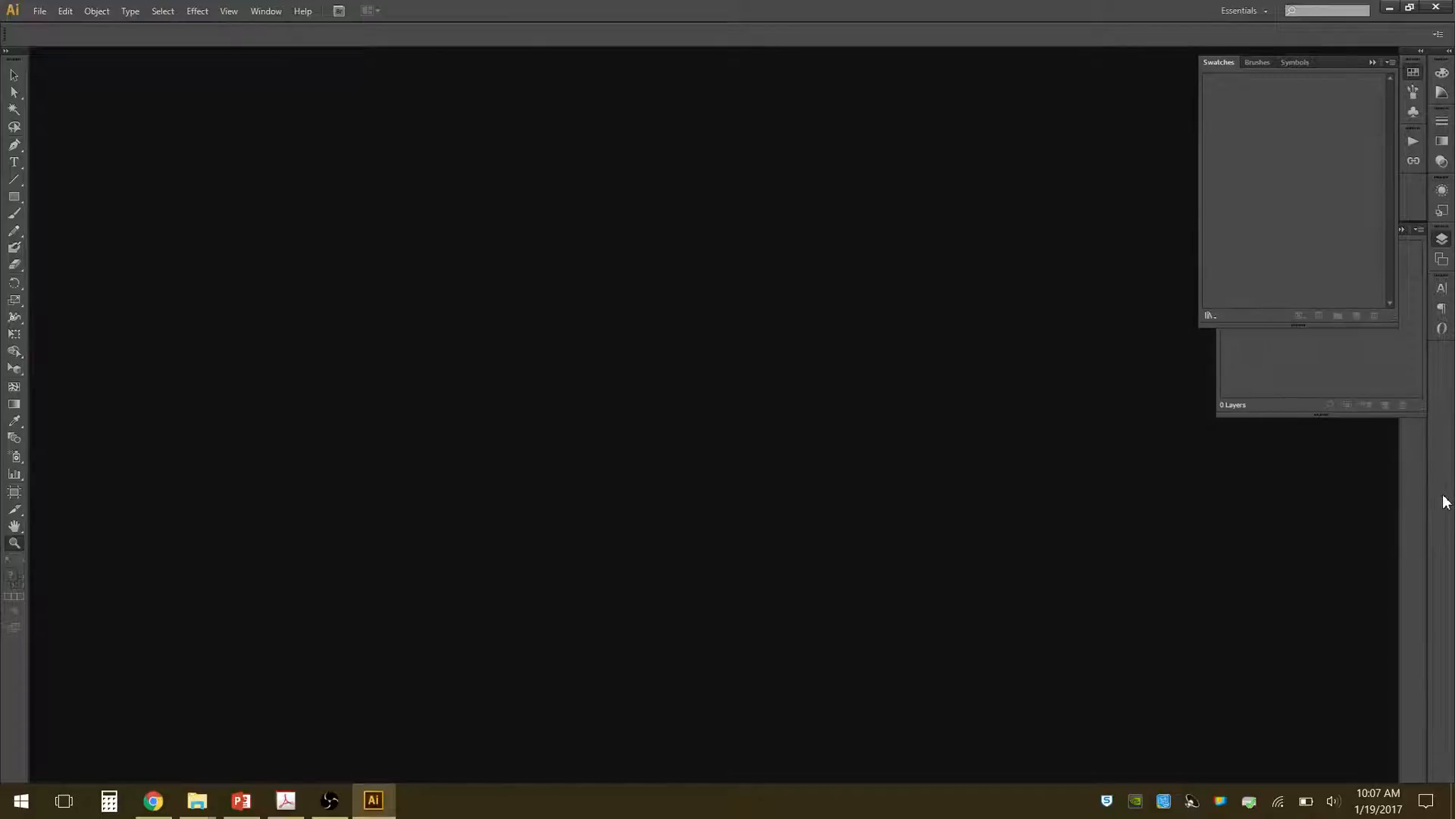
{"action": "left_click", "coordinate": [1442, 288]}
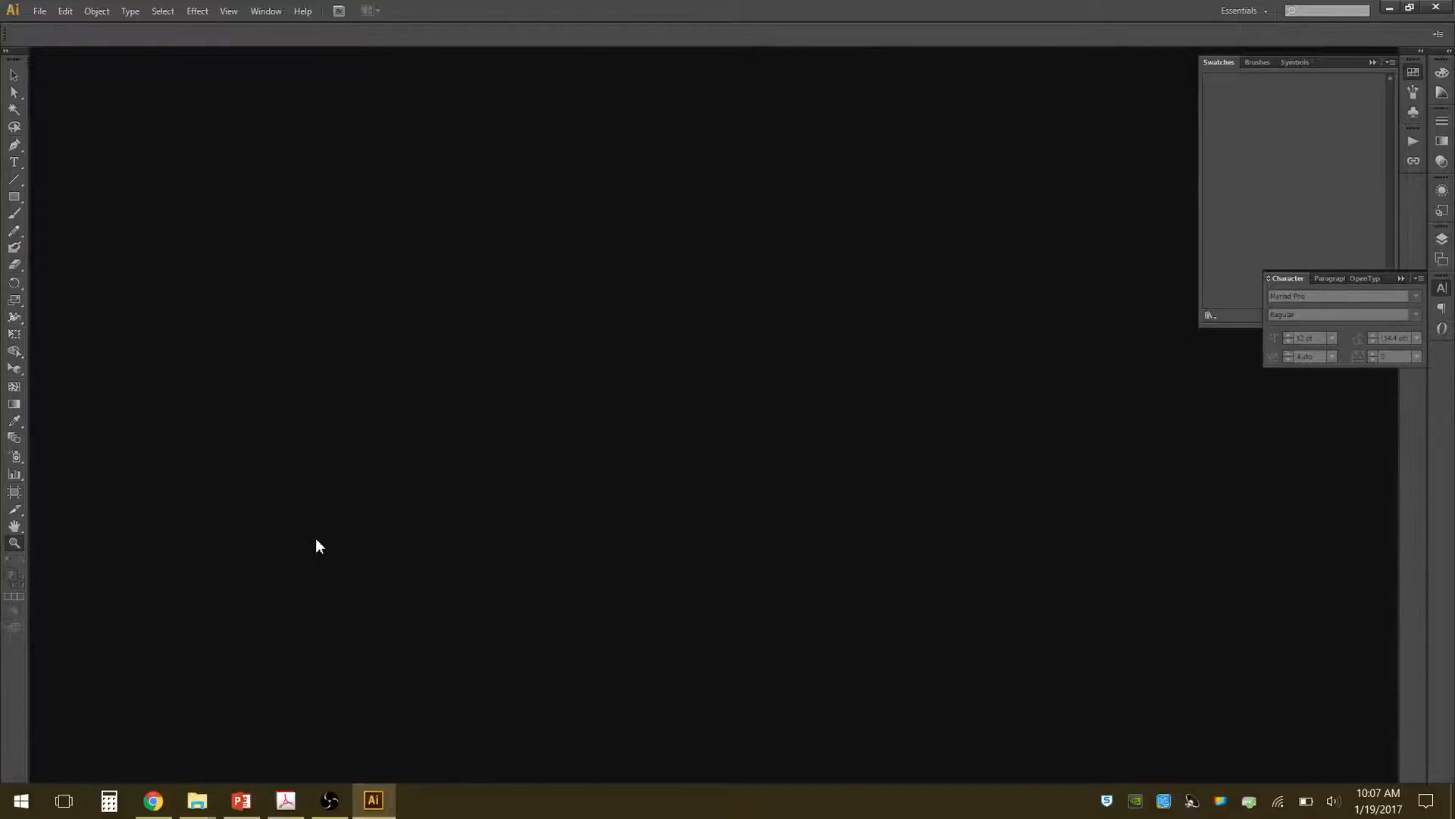
Start a new document and name it Photomontage-Example1.
{"action": "left_click", "coordinate": [43, 10]}
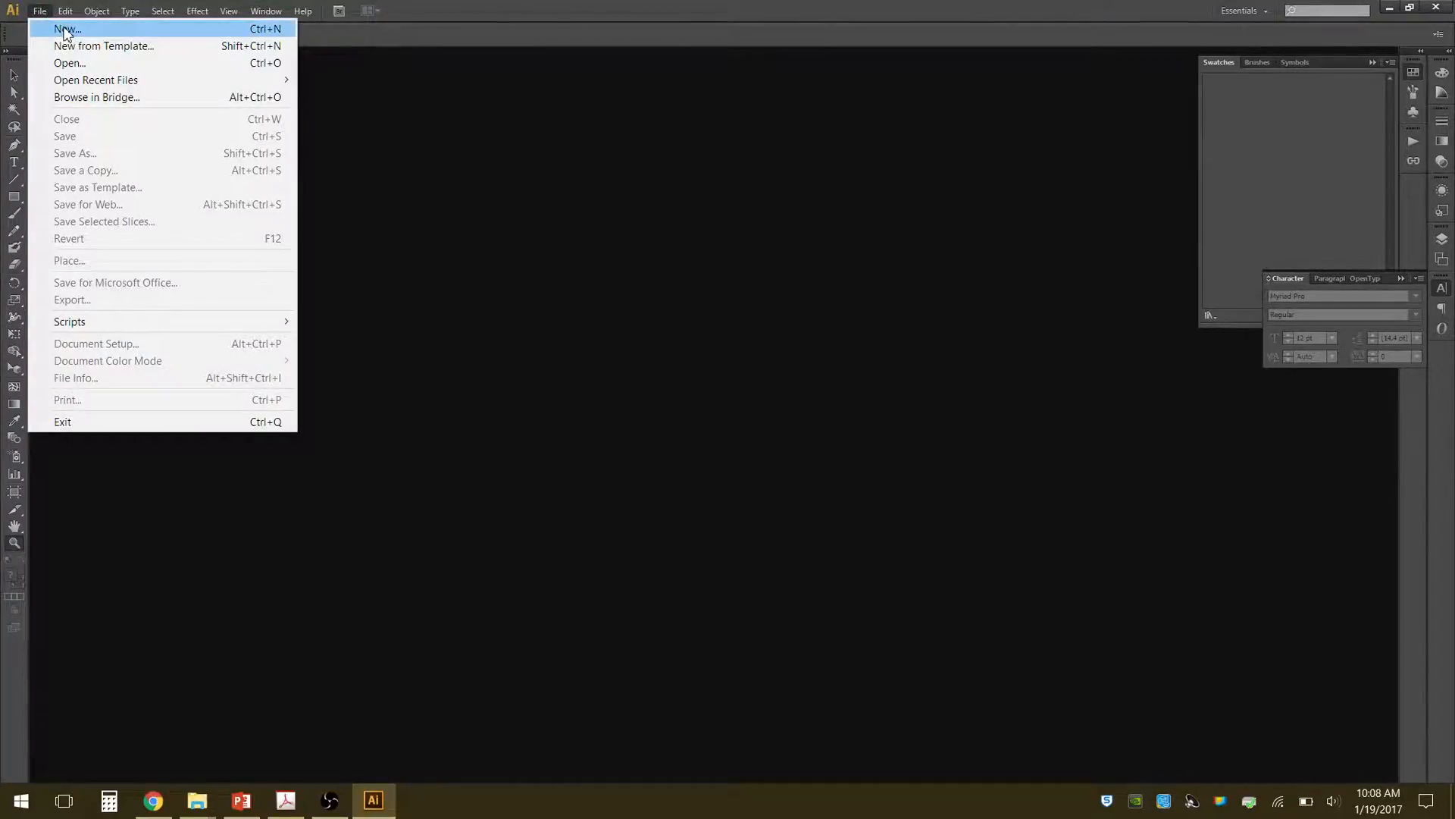
{"action": "left_click", "coordinate": [66, 28]}
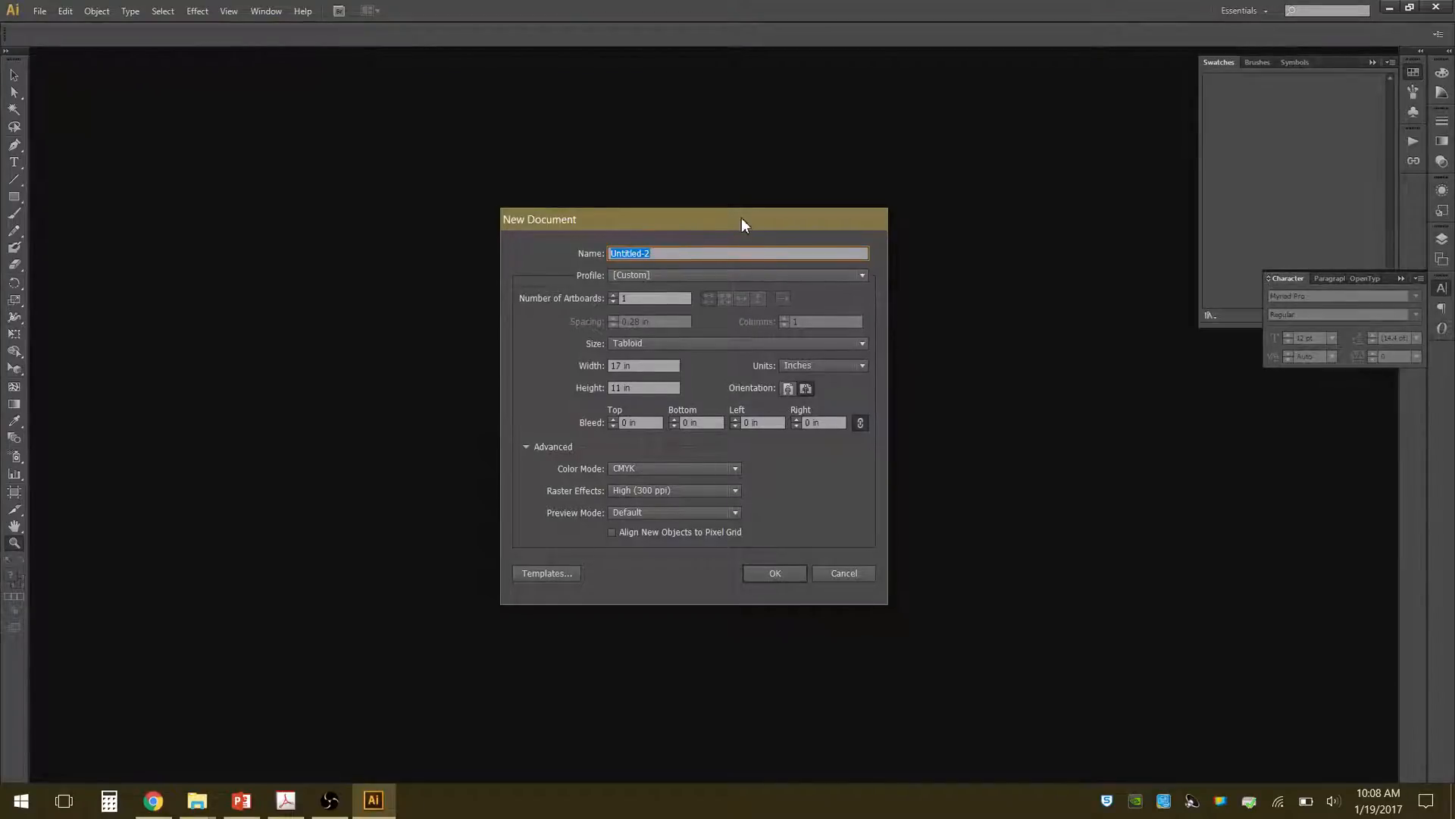
{"action": "left_click_drag", "start_coordinate": [741, 217], "coordinate": [734, 191]}
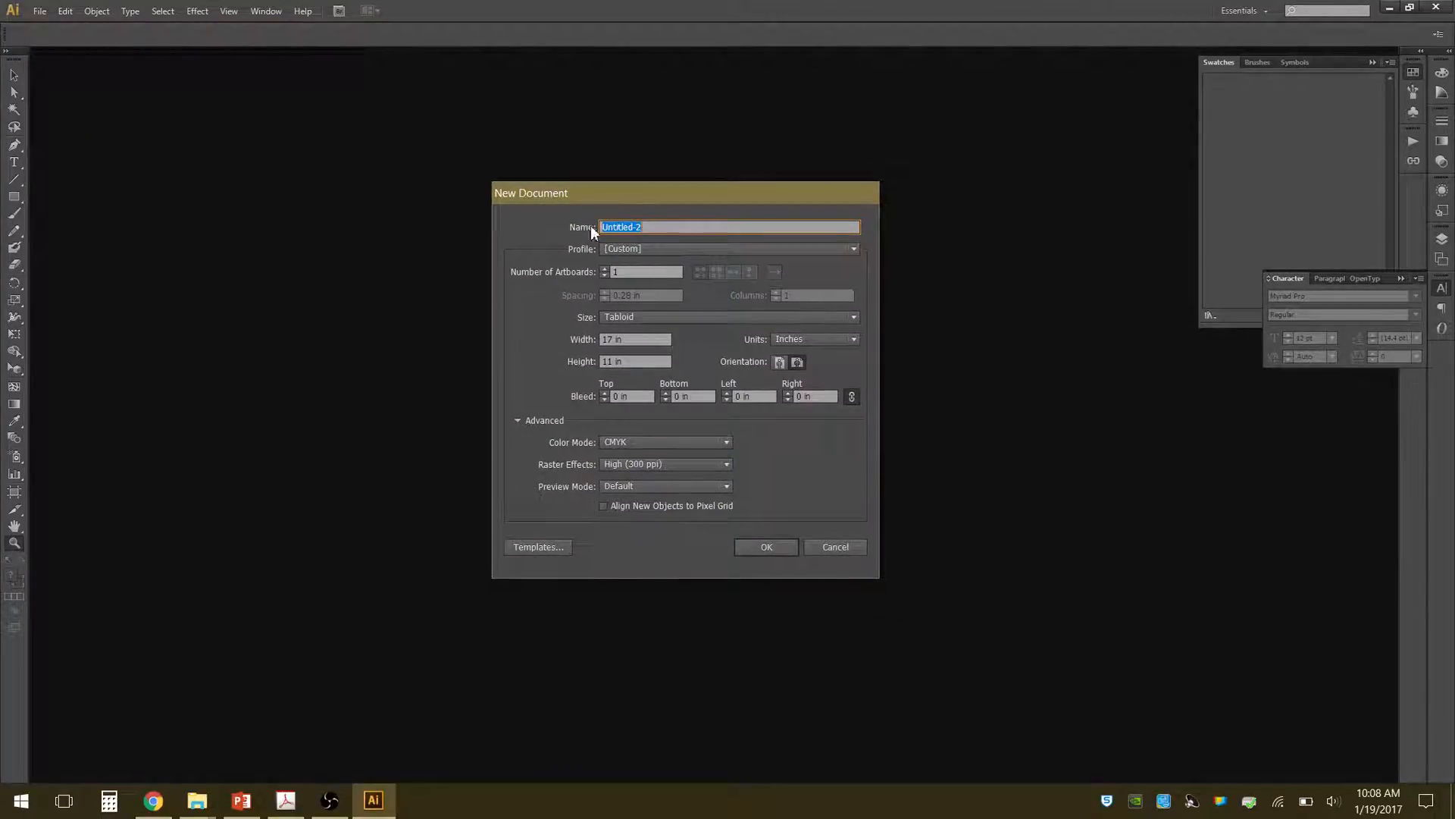
{"action": "type", "text": "Photomontage-Example1"}
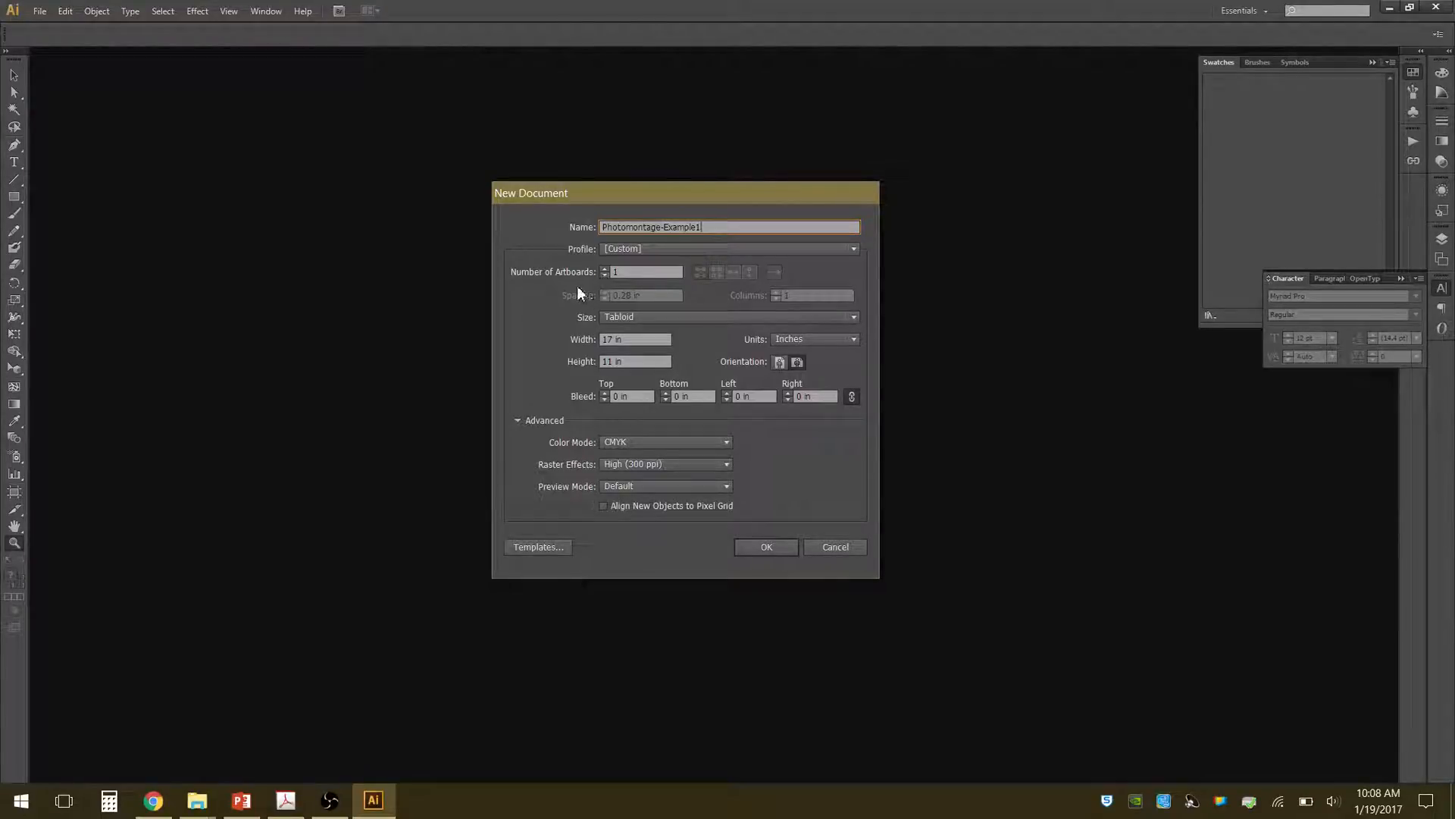
Set up the new document with Tabloid size, inches as units and landscape orientation.
{"action": "left_click", "coordinate": [855, 316]}
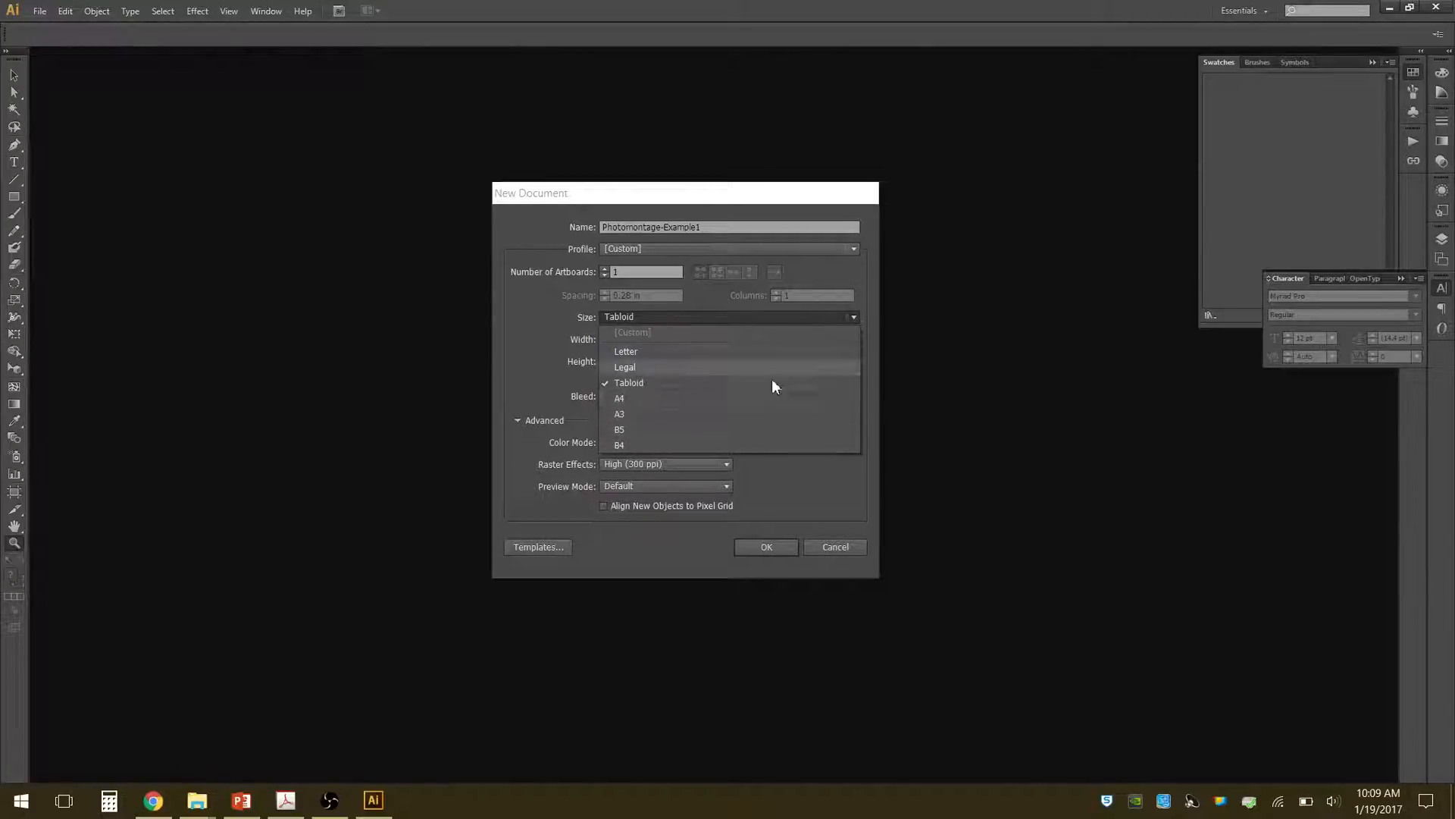
{"action": "left_click", "coordinate": [529, 326]}
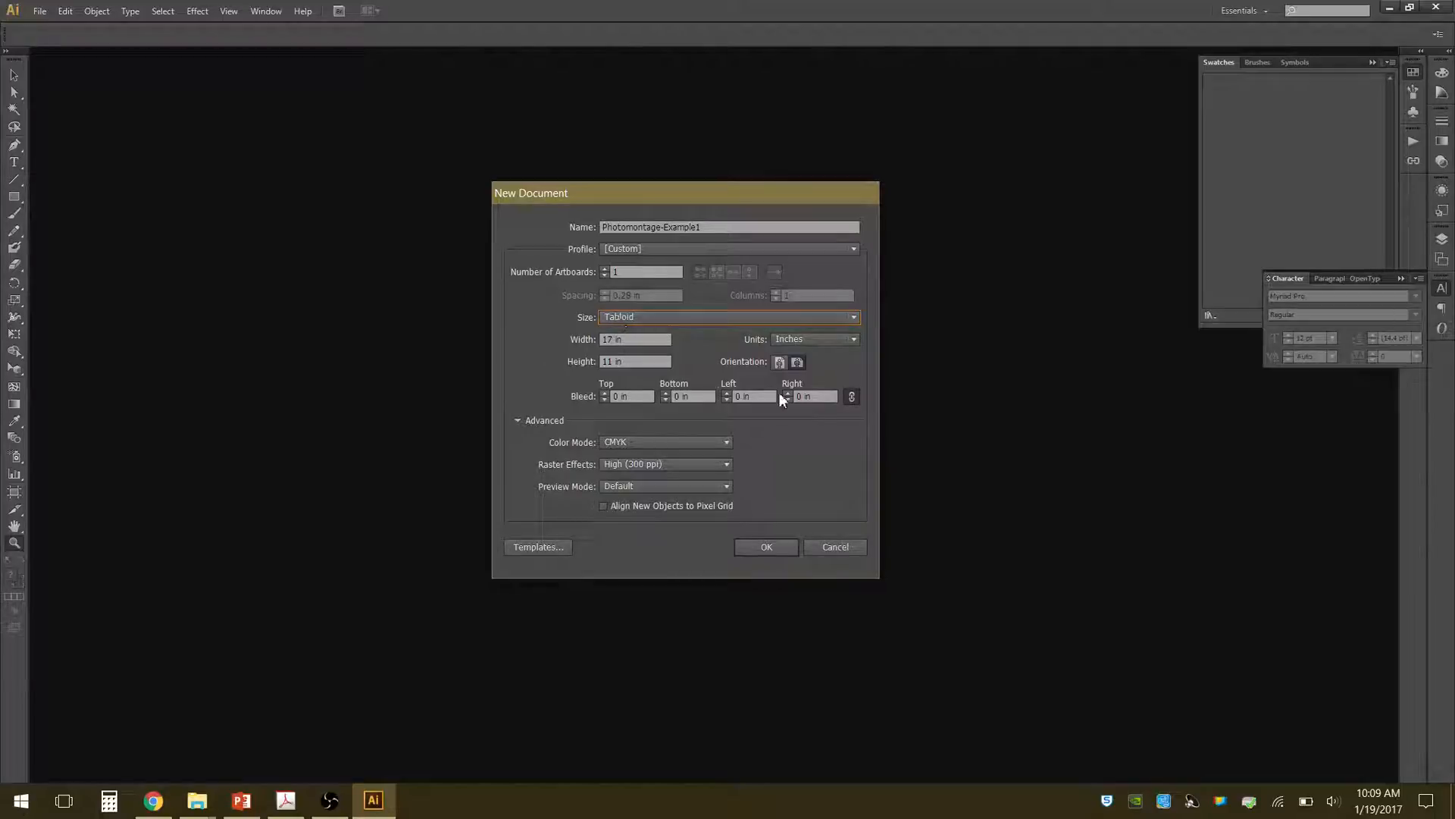
{"action": "left_click", "coordinate": [855, 341]}
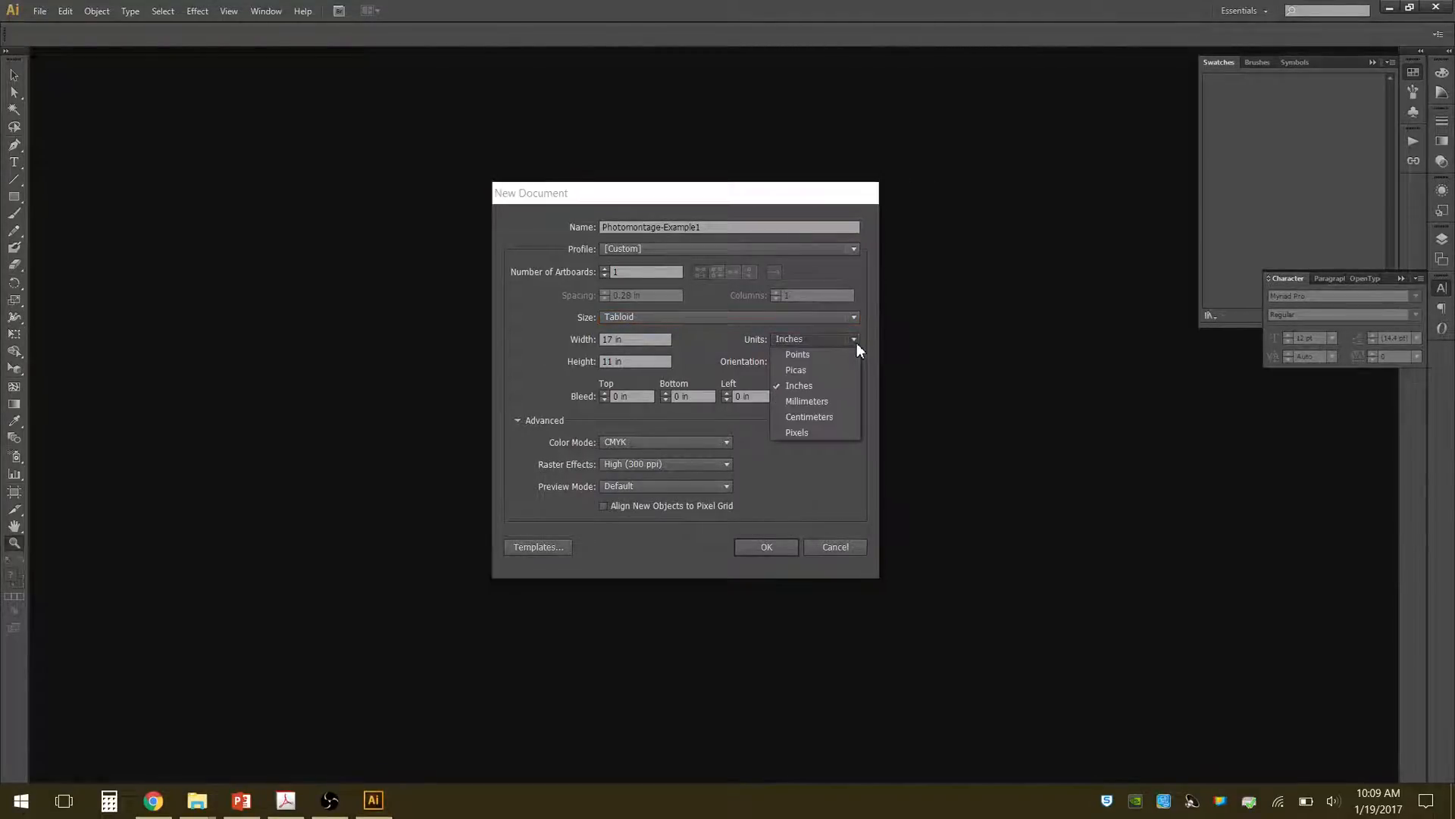
{"action": "left_click", "coordinate": [802, 385]}
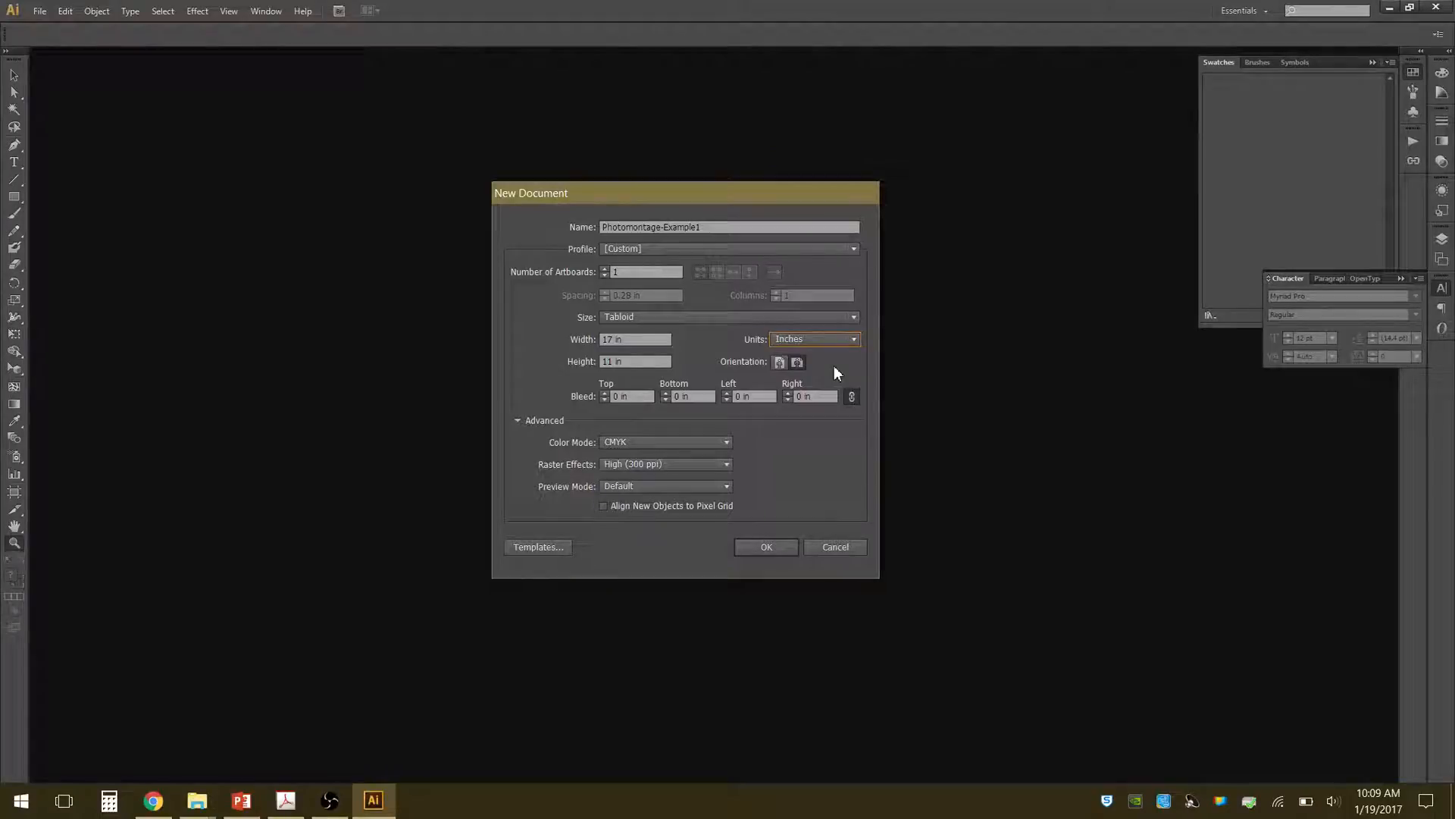
{"action": "left_click", "coordinate": [780, 363]}
{"action": "left_click", "coordinate": [796, 362]}
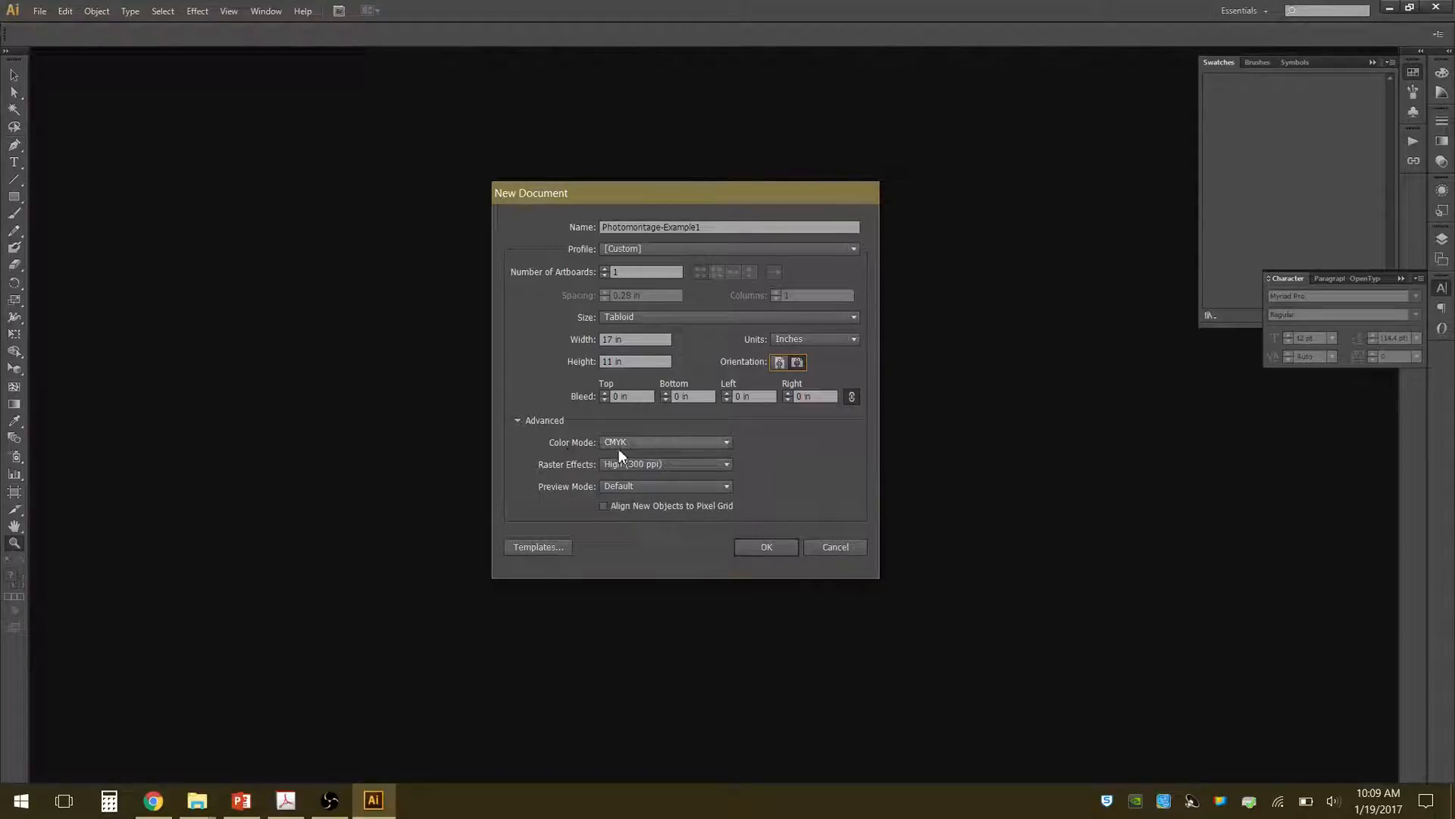
Keep the CMYK color mode and High (300 ppi) raster effects, and create the document.
{"action": "left_click", "coordinate": [726, 443]}
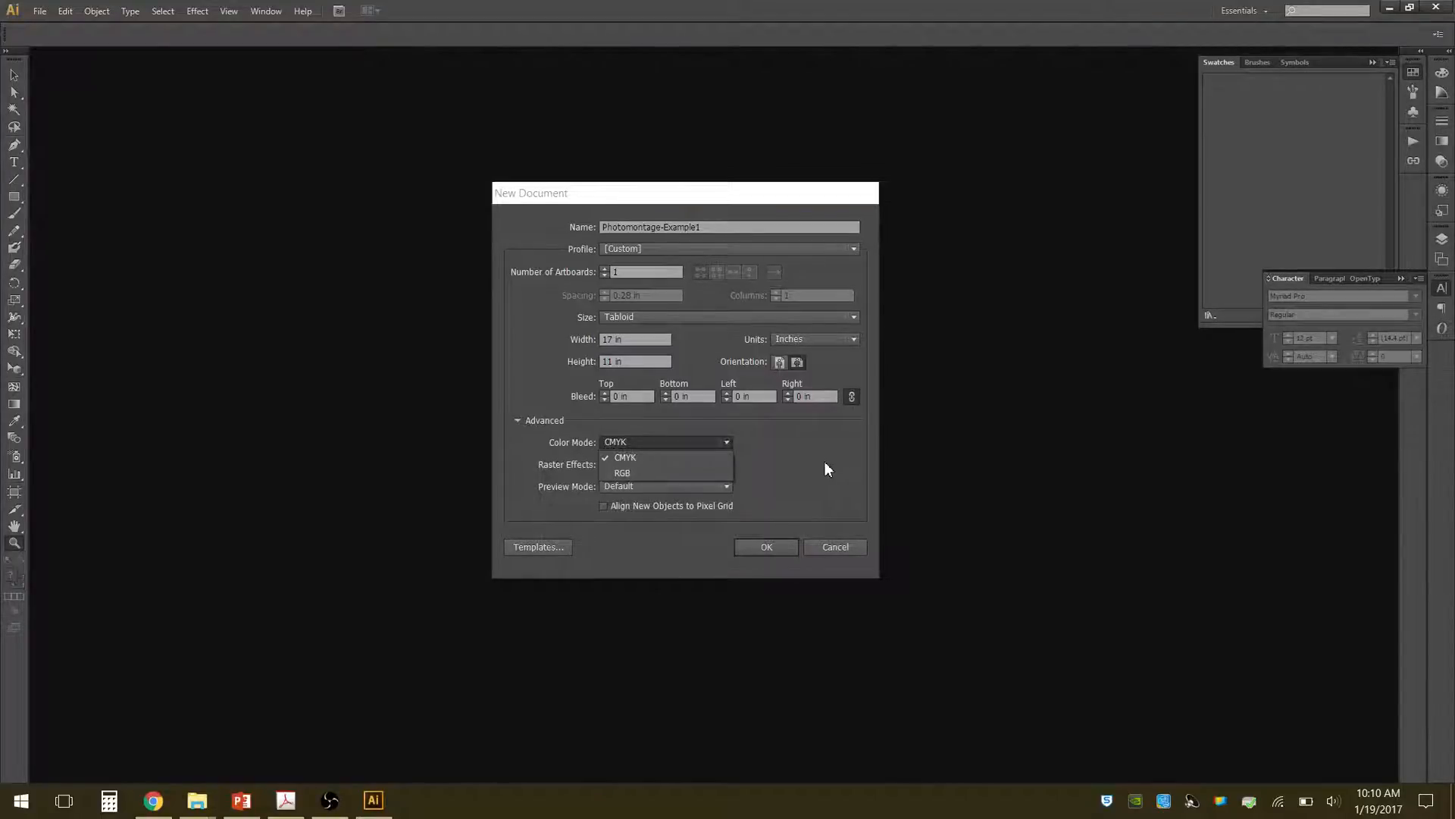
{"action": "left_click", "coordinate": [825, 462]}
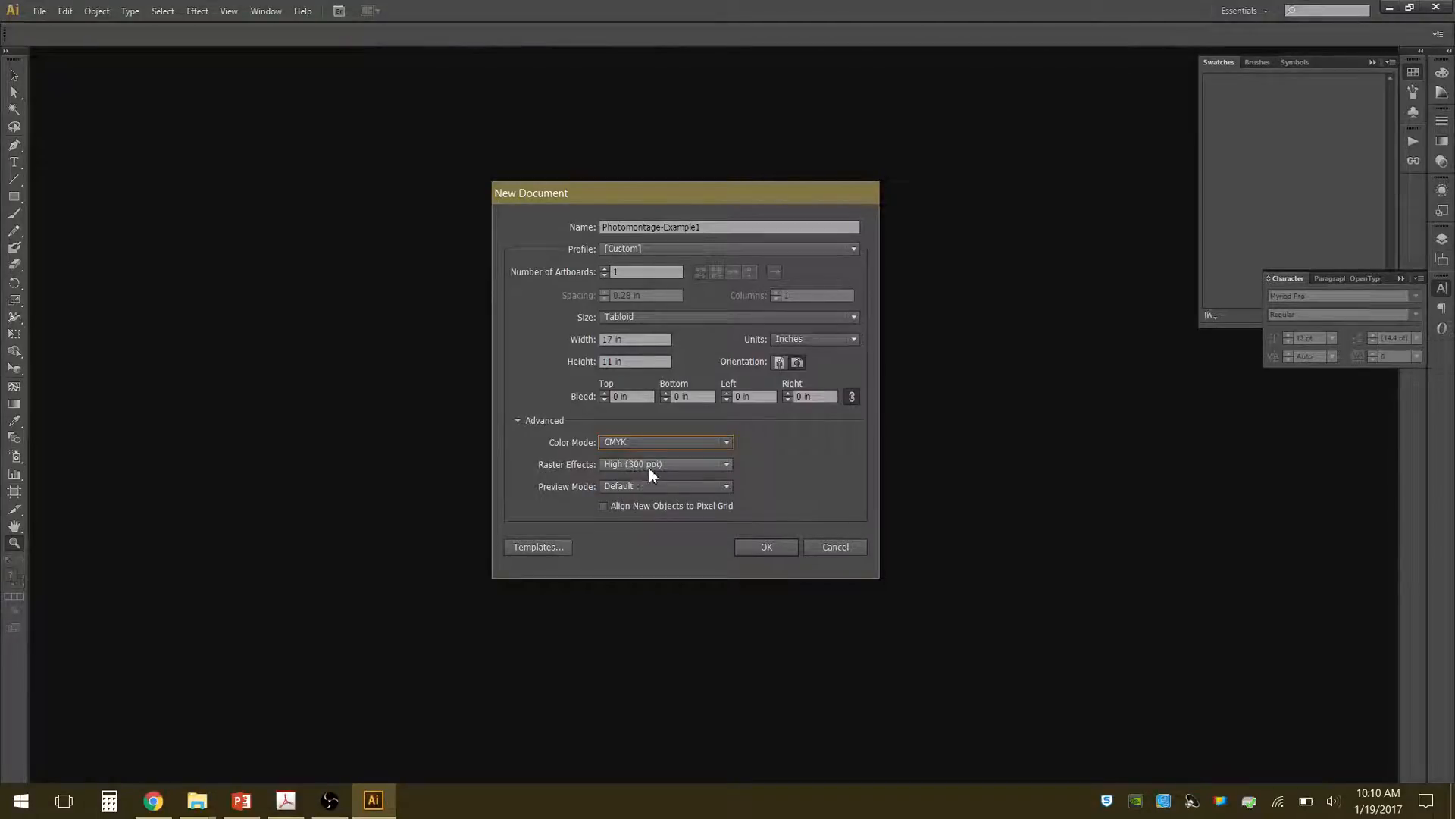
{"action": "left_click", "coordinate": [727, 465]}
{"action": "left_click", "coordinate": [808, 473]}
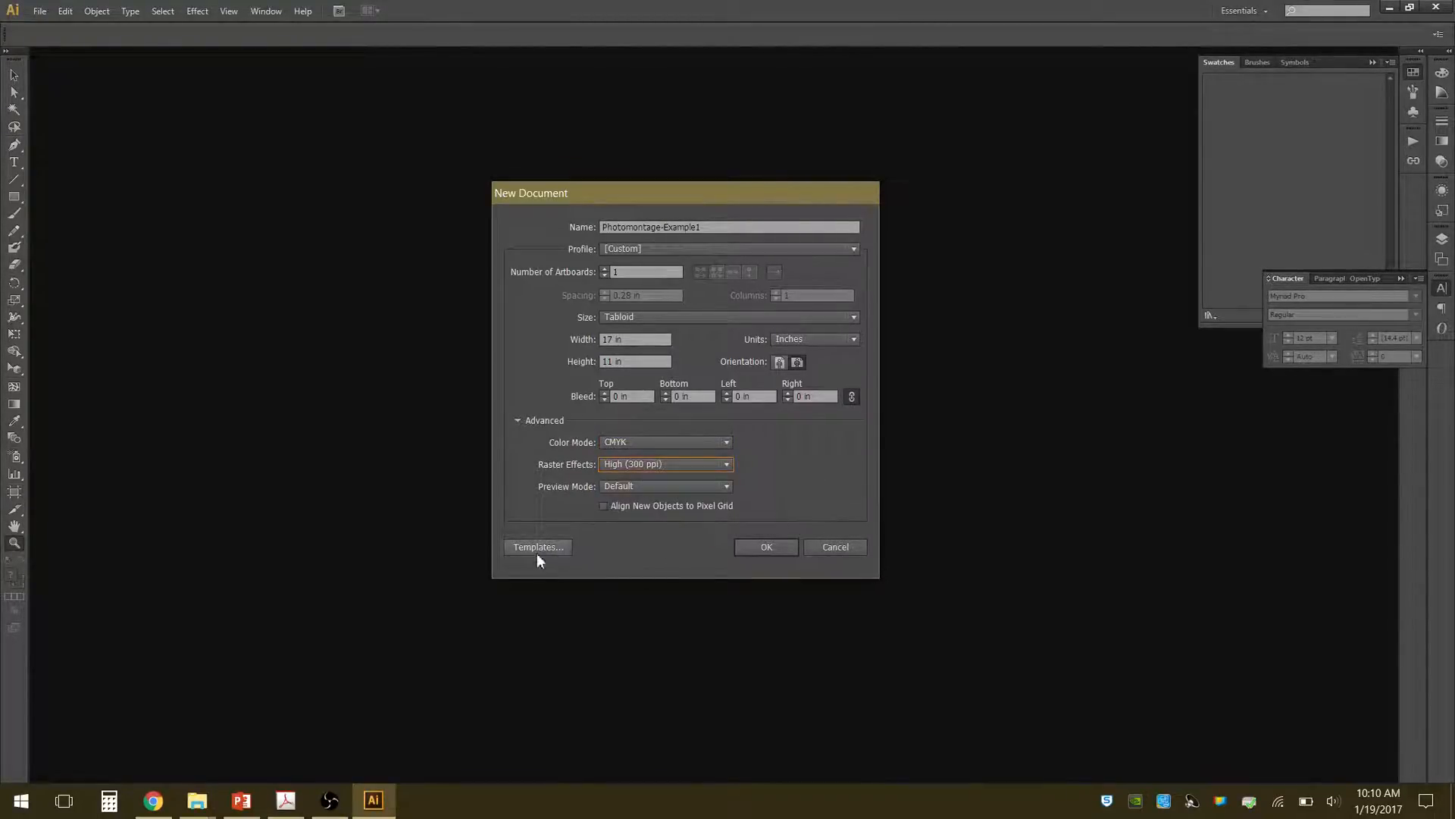
{"action": "left_click", "coordinate": [780, 547]}
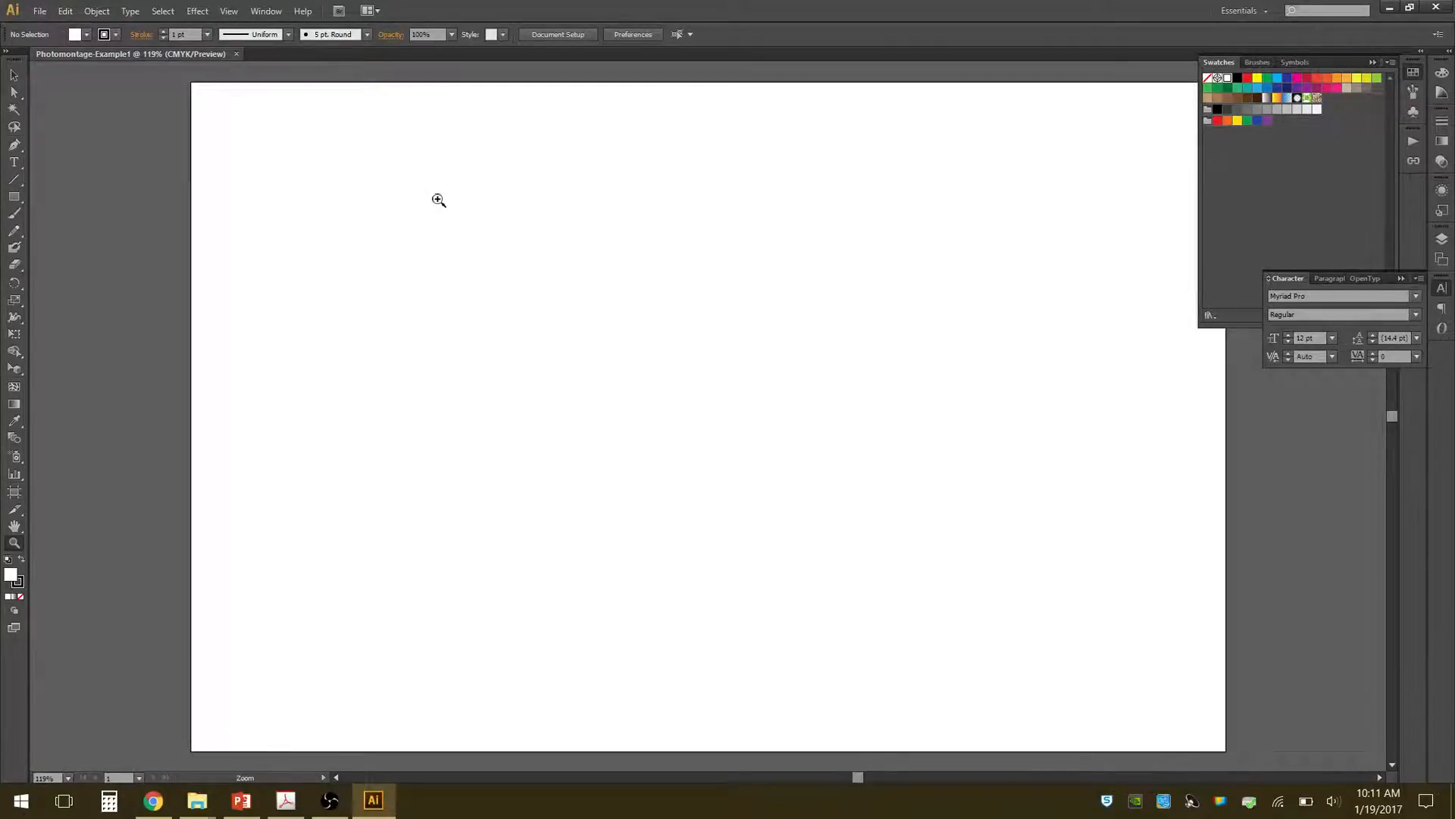
Show the rulers around the artboard.
{"action": "left_click", "coordinate": [230, 14]}
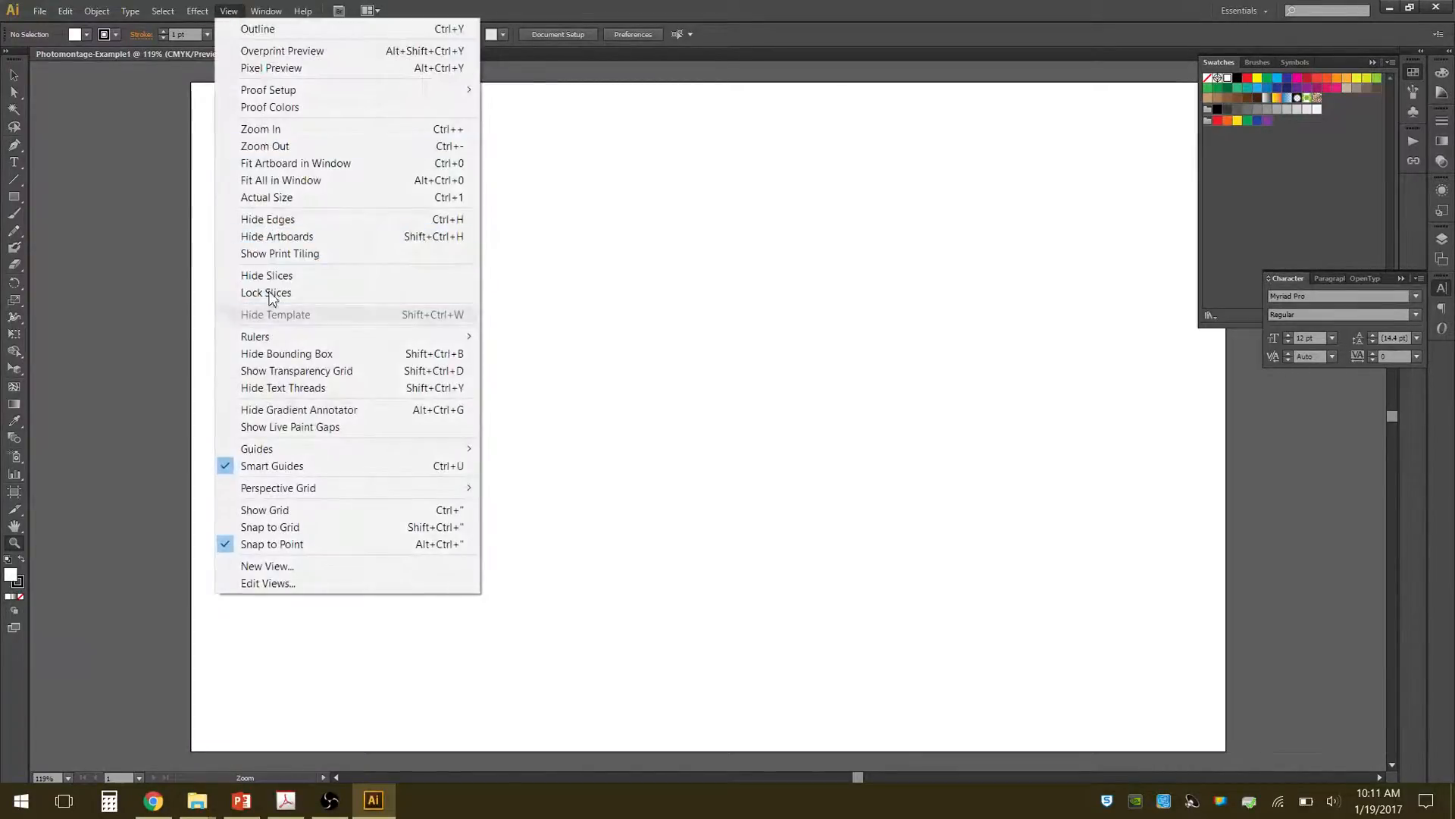
{"action": "mouse_move", "coordinate": [272, 336]}
{"action": "left_click", "coordinate": [519, 332]}
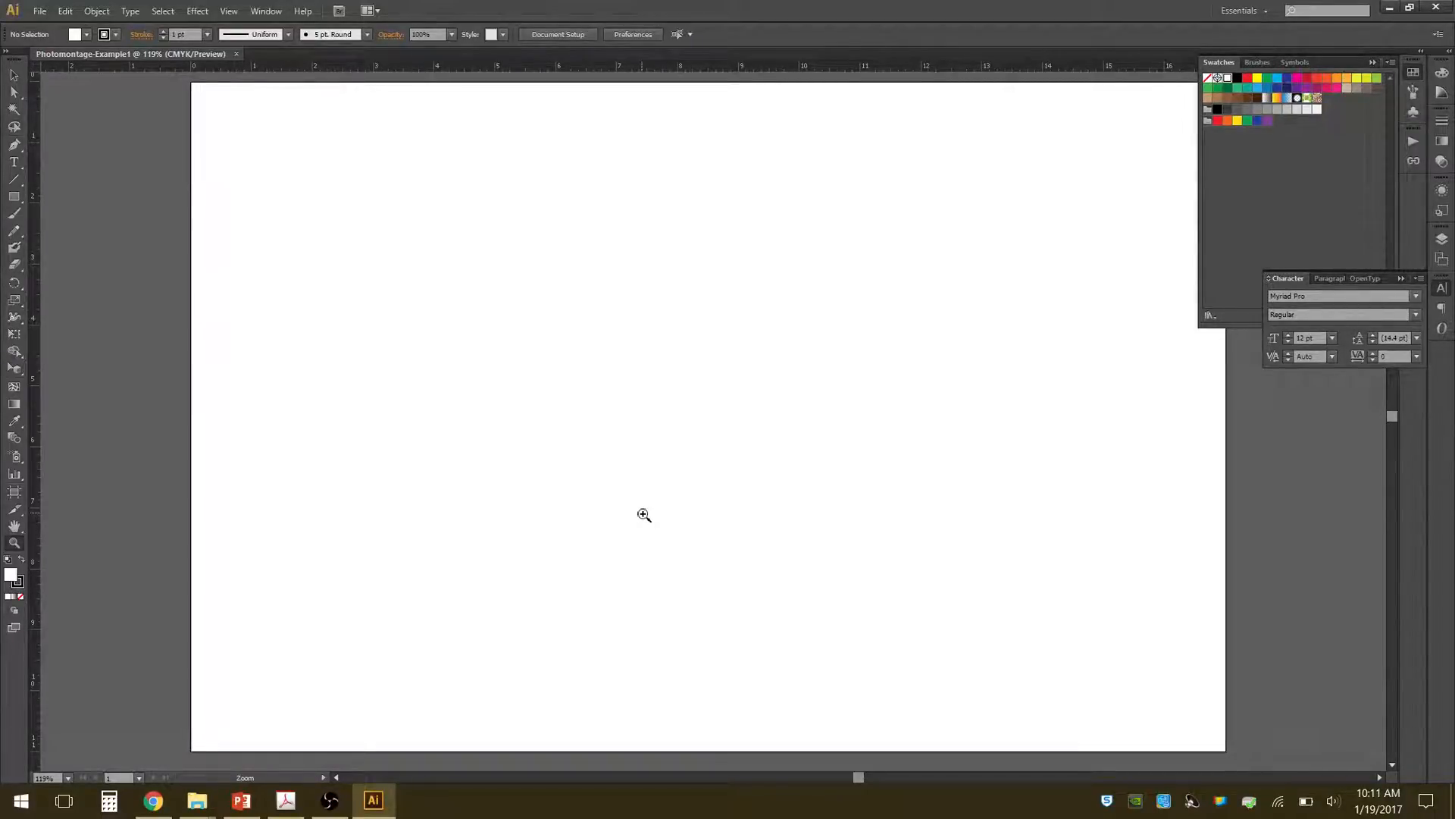
Draw a rectangle about 7.38 by 3.70 in near the upper middle of the artboard and deselect it.
{"action": "left_click", "coordinate": [16, 76]}
{"action": "left_click", "coordinate": [14, 197]}
{"action": "mouse_move", "coordinate": [449, 232]}
{"action": "left_mouse_down"}
{"action": "mouse_move", "coordinate": [647, 356]}
{"action": "mouse_move", "coordinate": [898, 456]}
{"action": "left_mouse_up"}
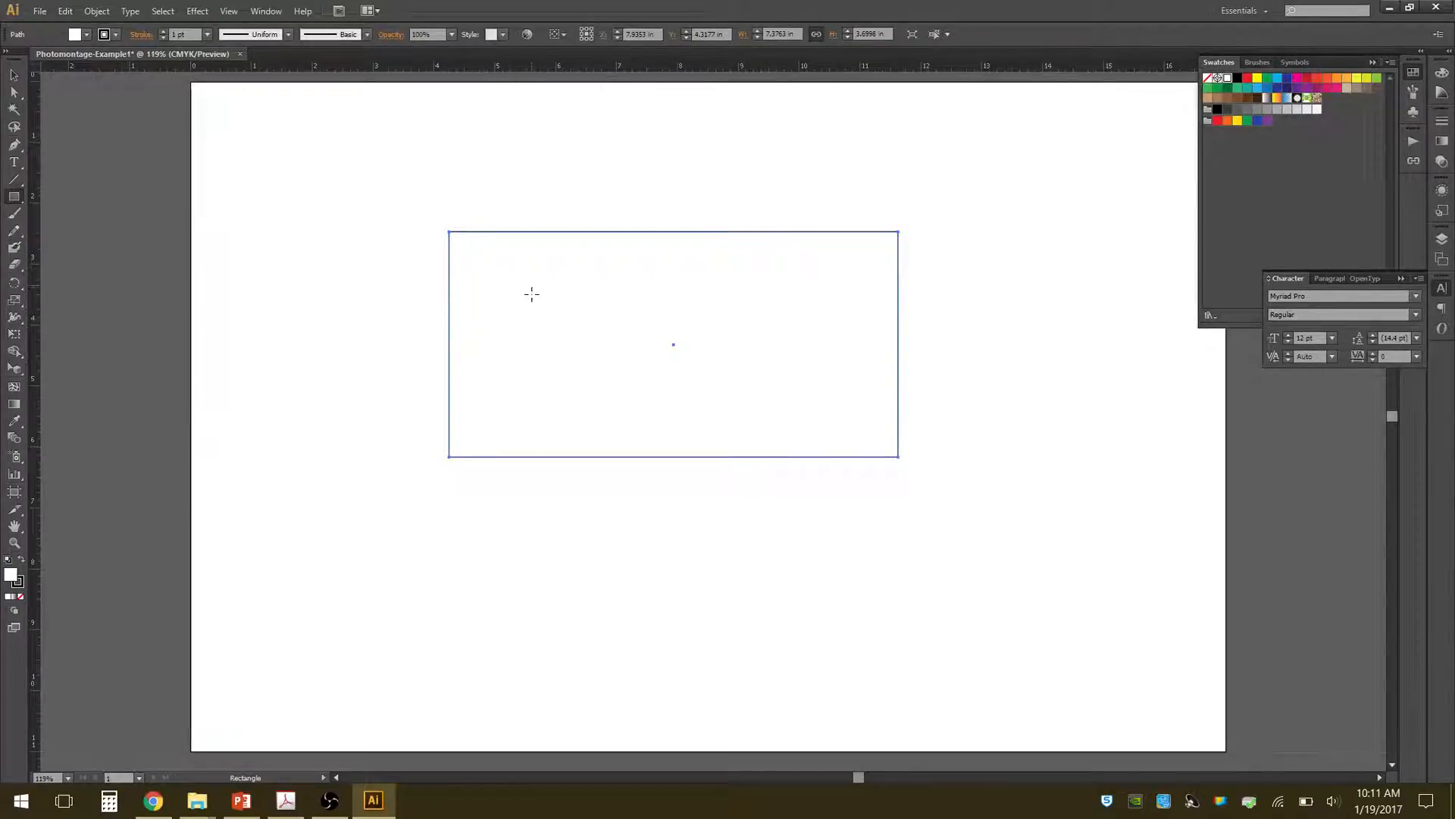
{"action": "left_click", "coordinate": [15, 75]}
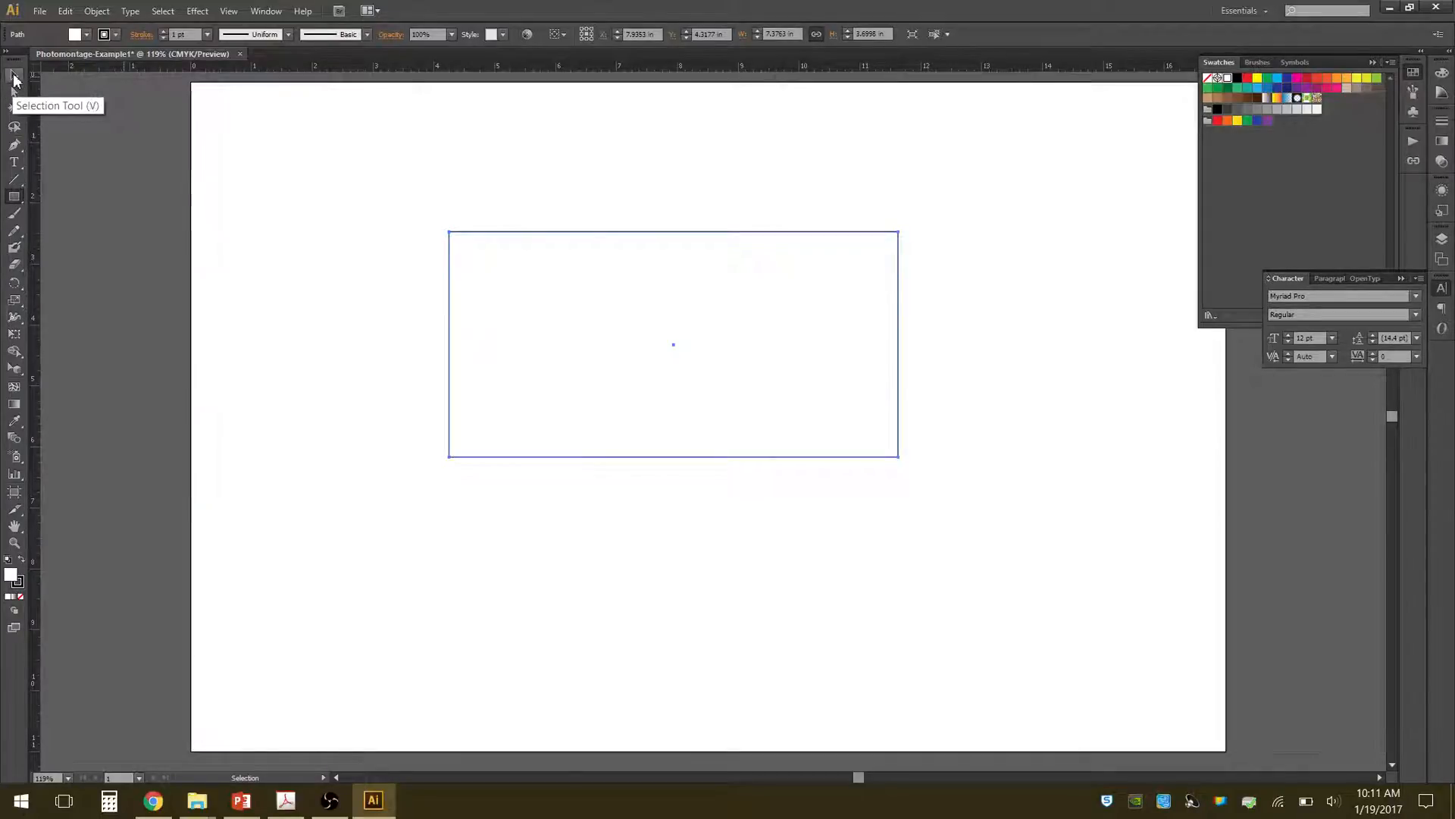
{"action": "left_click", "coordinate": [14, 76]}
{"action": "left_click", "coordinate": [420, 148]}
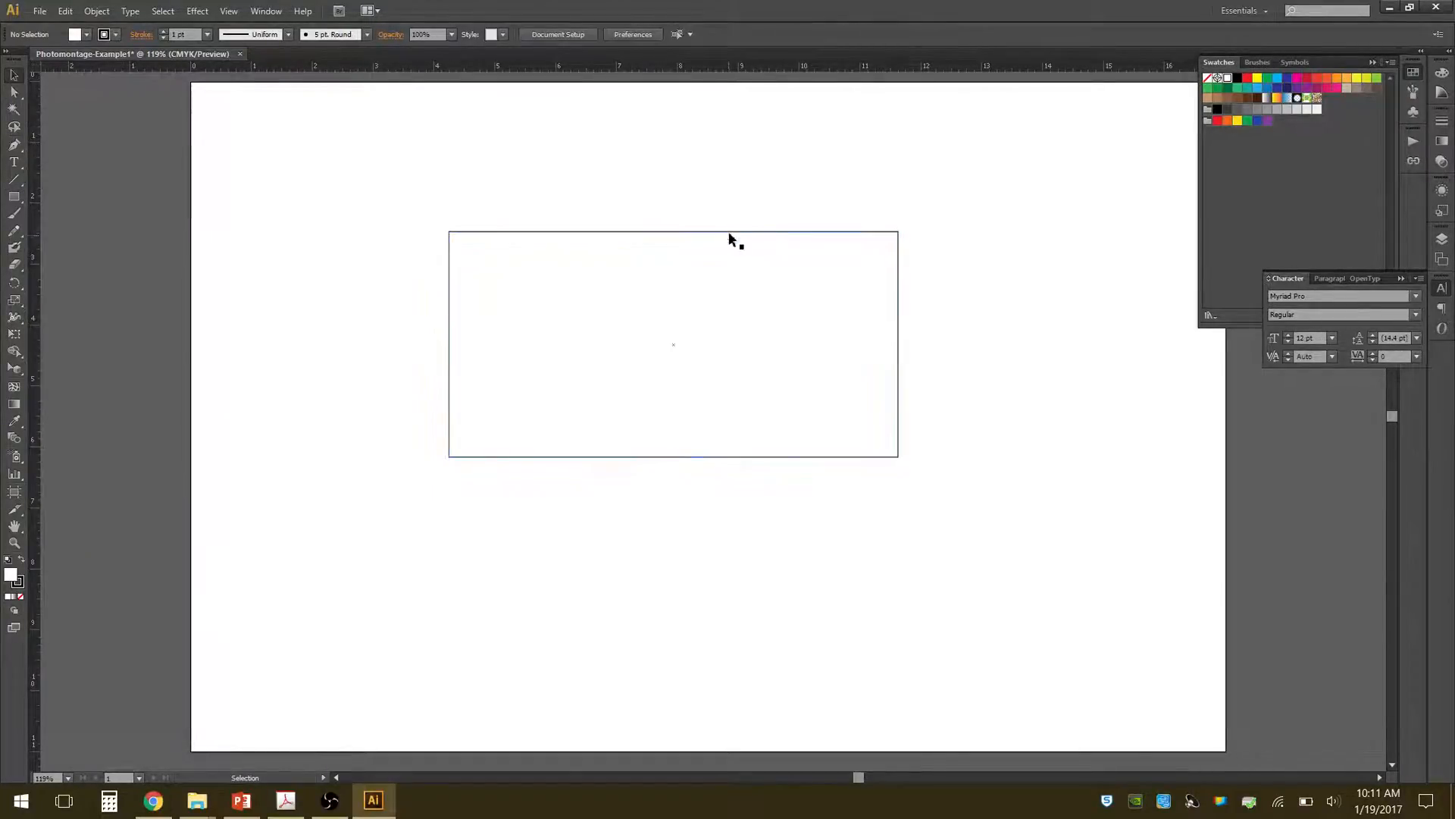
Move the rectangle down and to the right, and enlarge it from its upper-left corner to about 9.79 by 4.91 in.
{"action": "left_click", "coordinate": [705, 236]}
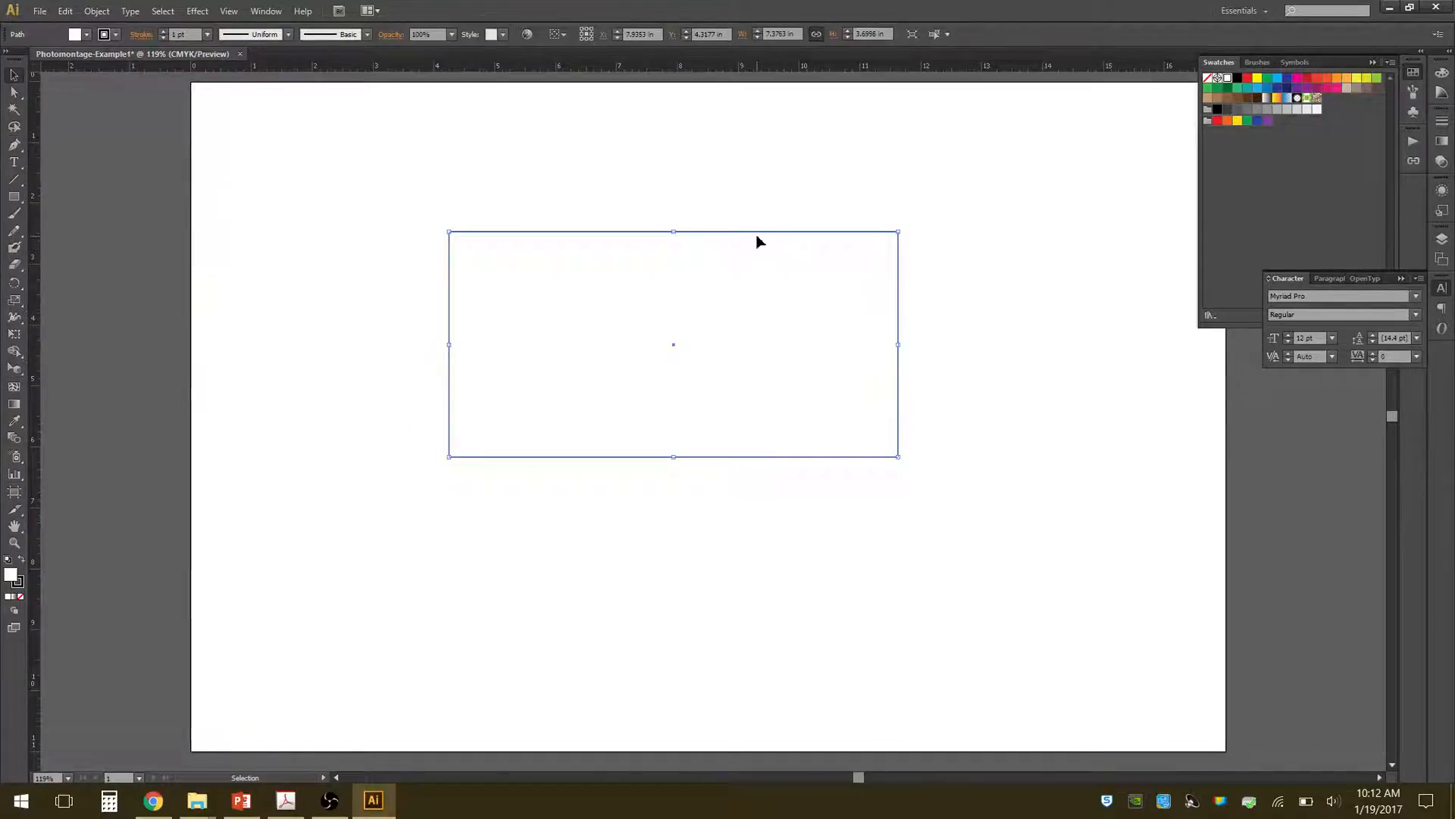
{"action": "left_click_drag", "start_coordinate": [760, 241], "coordinate": [866, 282]}
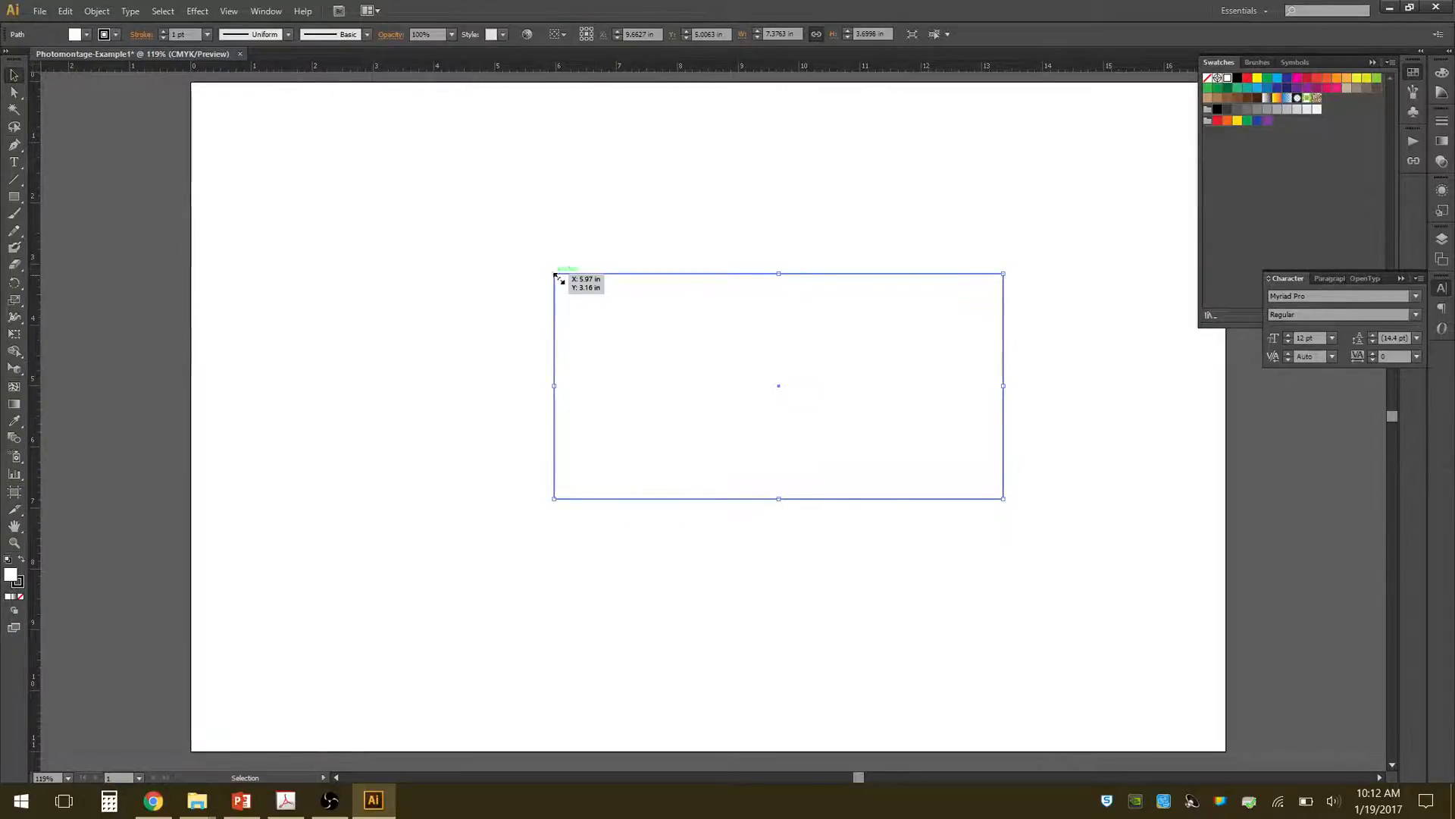
{"action": "left_click_drag", "start_coordinate": [556, 275], "coordinate": [407, 199]}
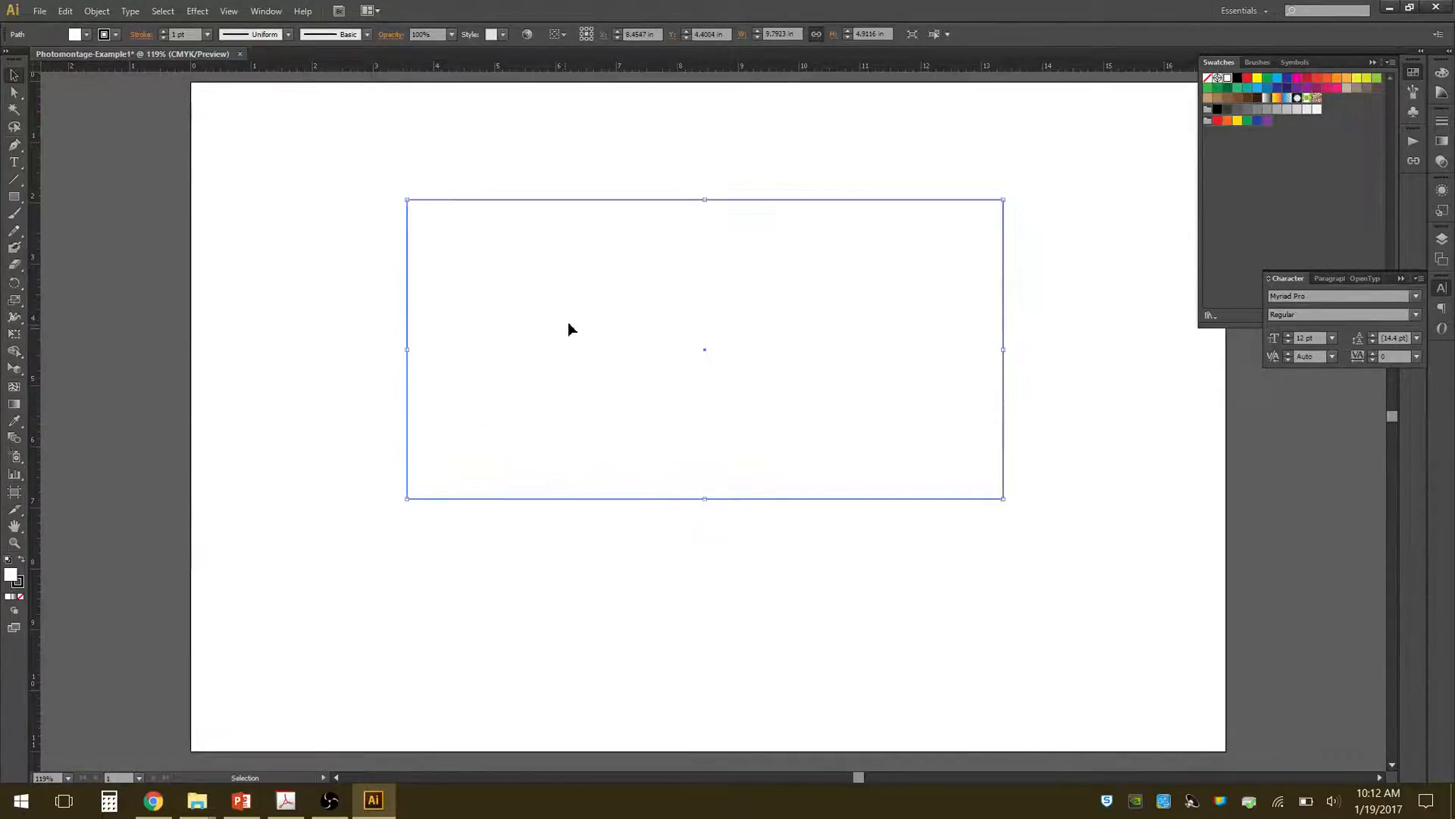
{"action": "left_click", "coordinate": [298, 263]}
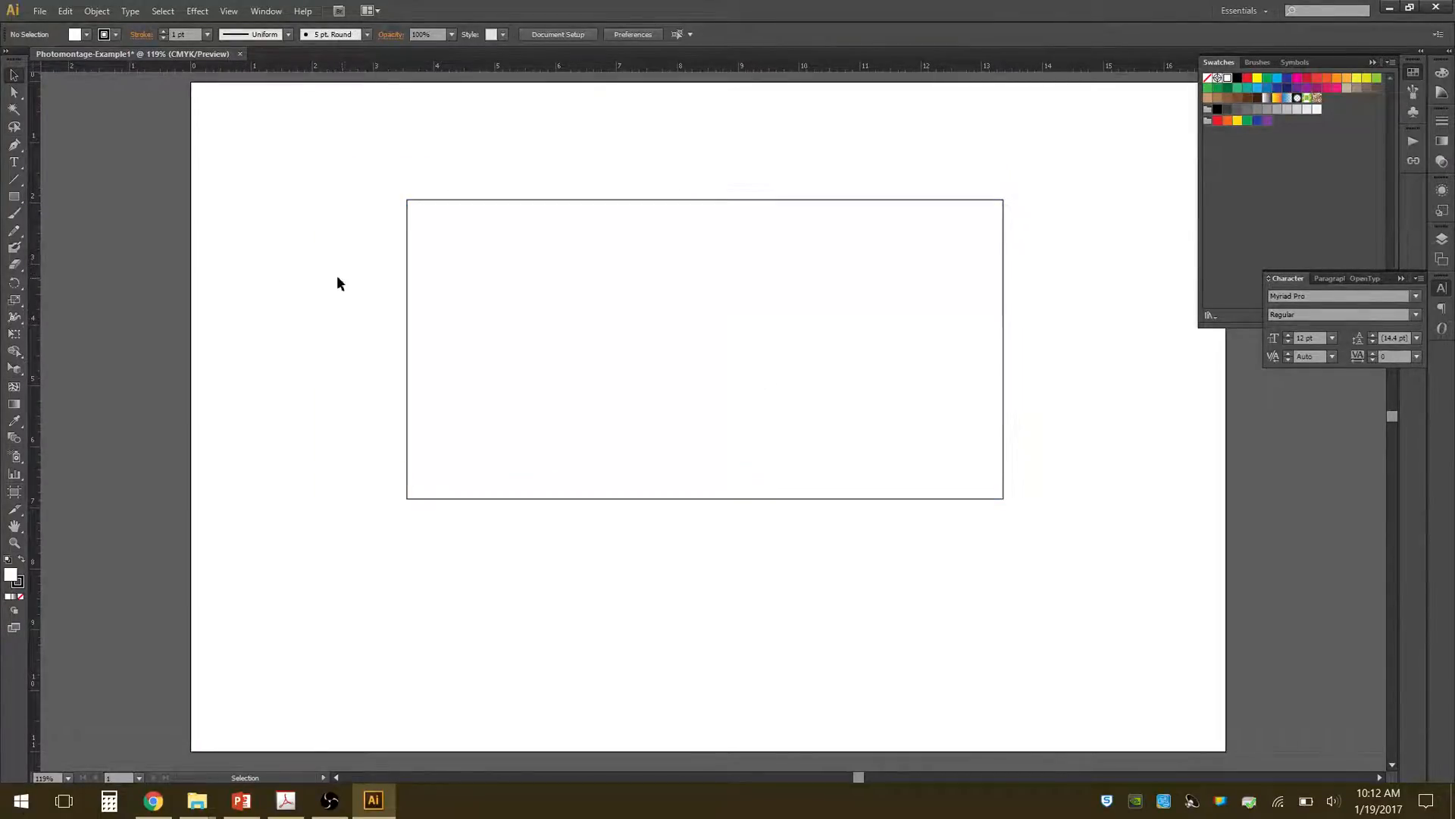
Reshape the rectangle with Direct Selection, moving its upper-left anchor to about X 12.21, Y 5.95 in and its lower-left anchor to about X 3.29, Y 4.40 in.
{"action": "left_click", "coordinate": [14, 92]}
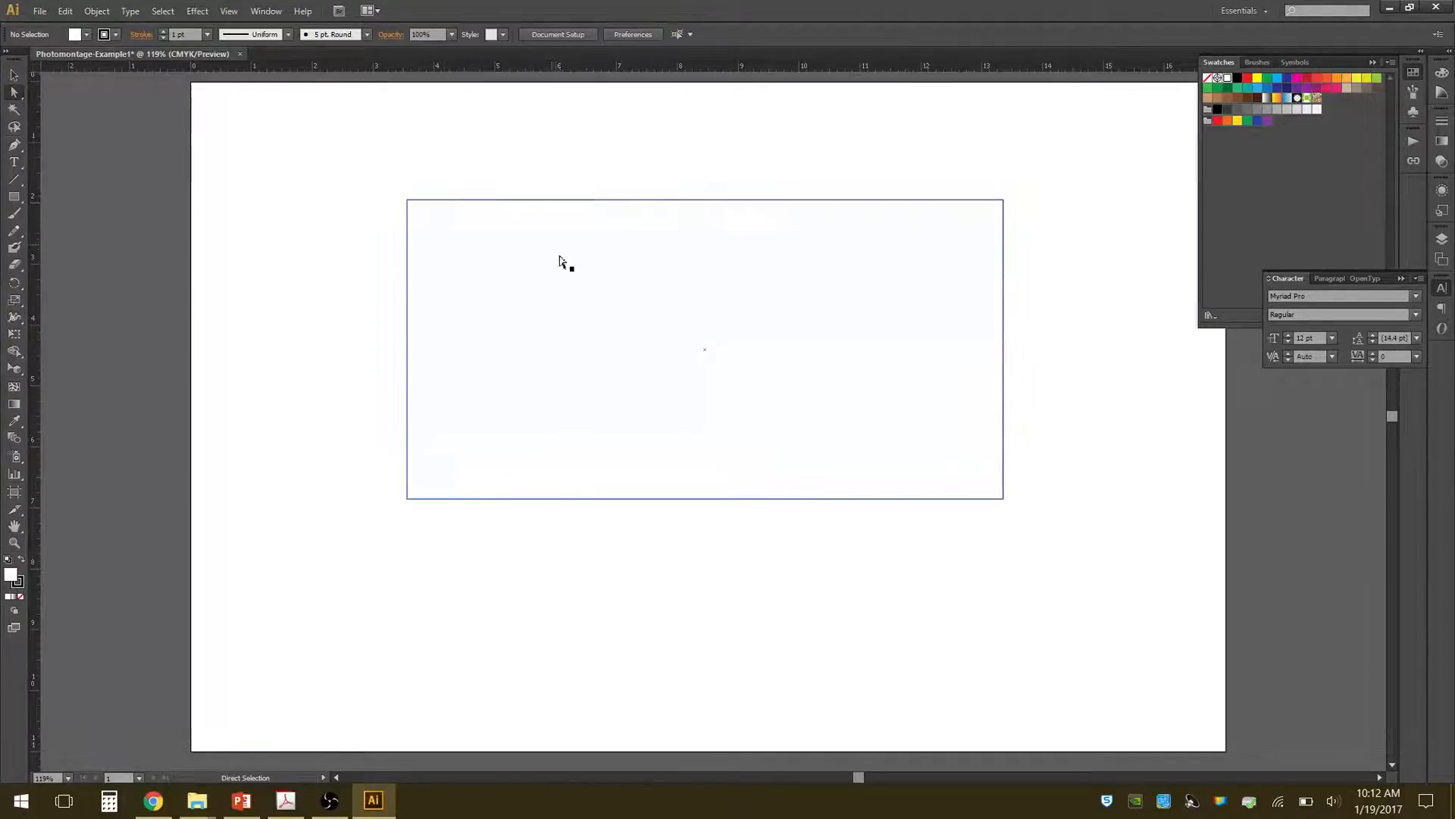
{"action": "left_click", "coordinate": [573, 201]}
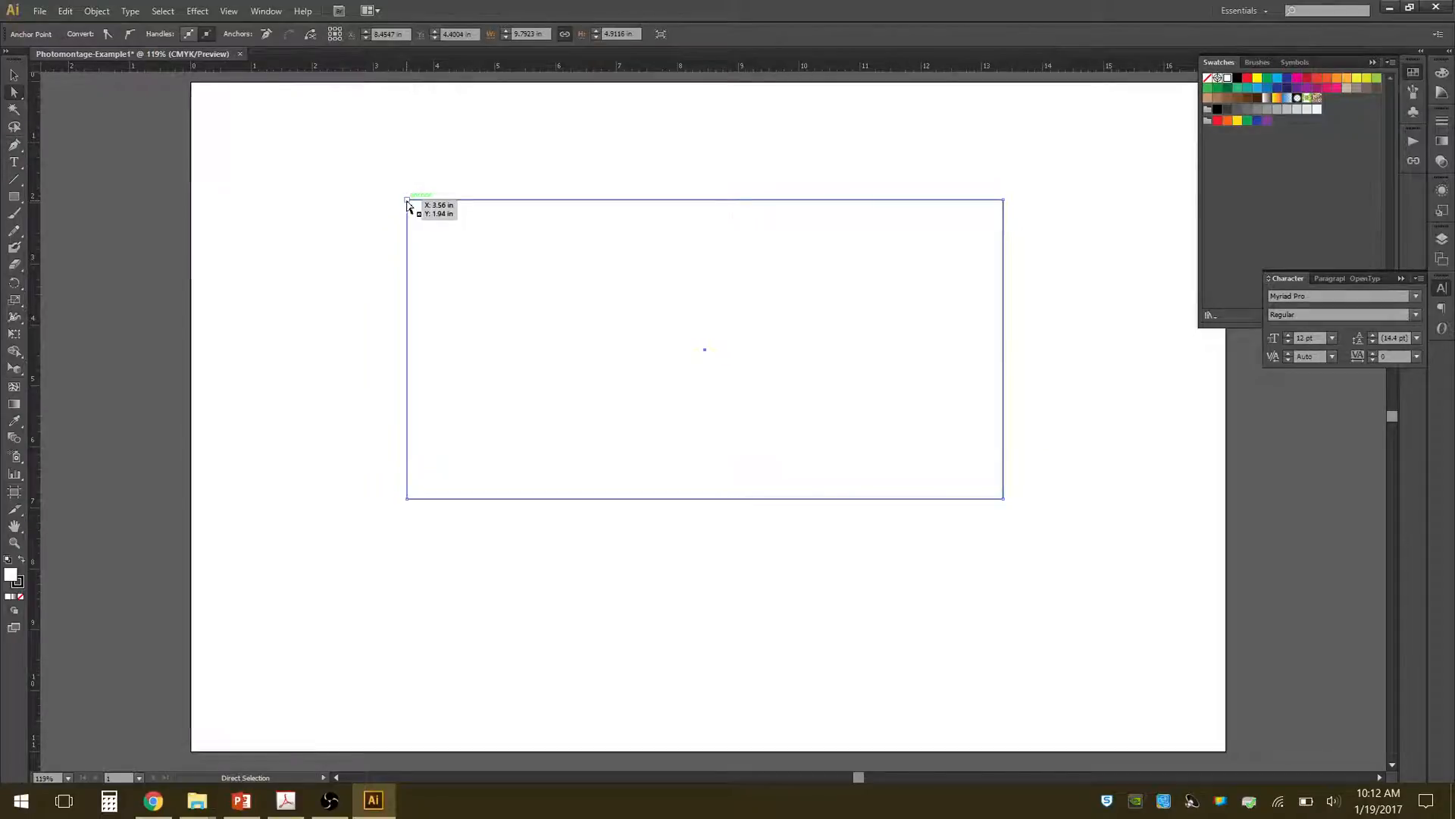
{"action": "left_click_drag", "start_coordinate": [408, 203], "coordinate": [934, 443]}
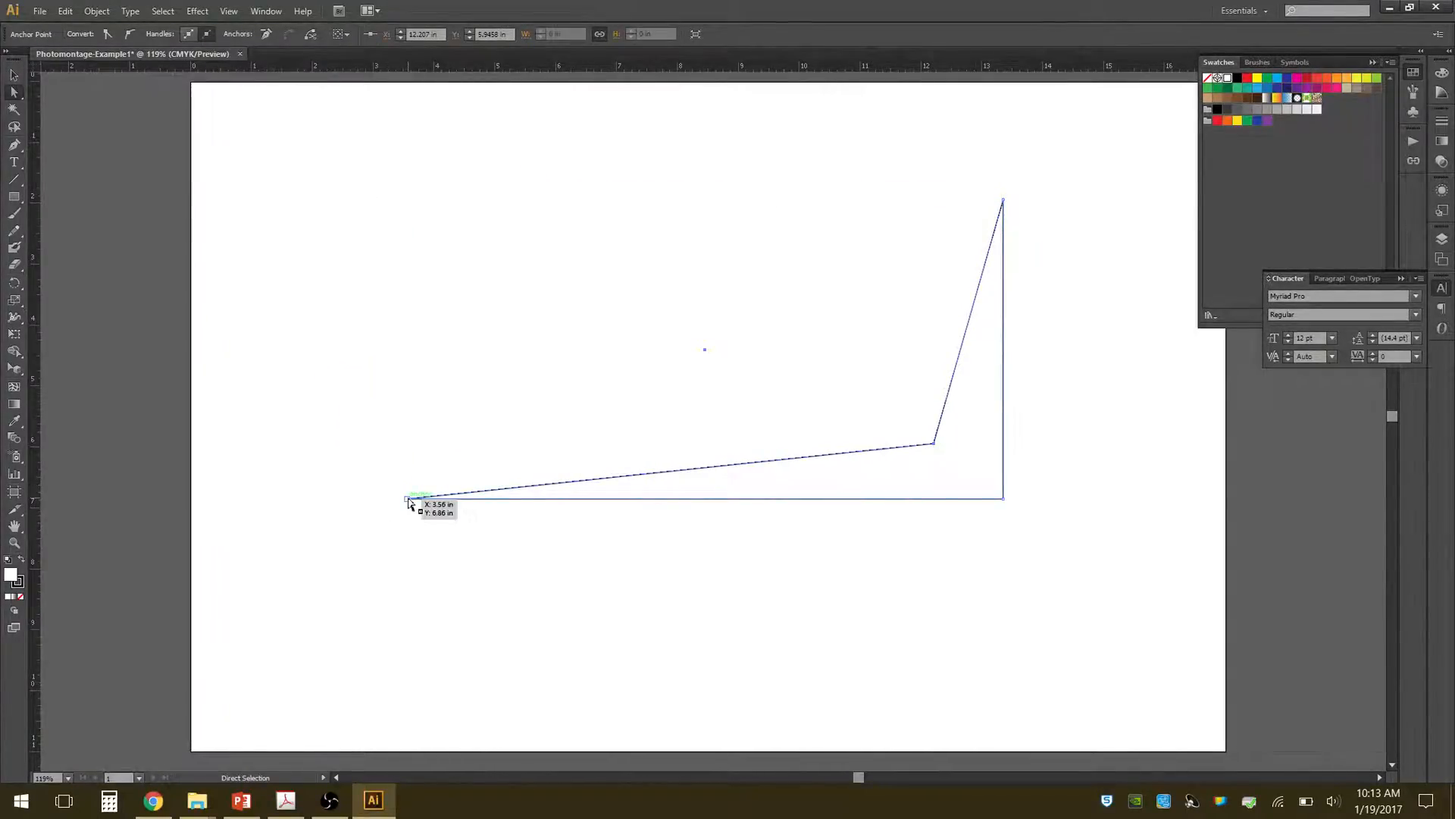
{"action": "left_click_drag", "start_coordinate": [407, 499], "coordinate": [390, 349]}
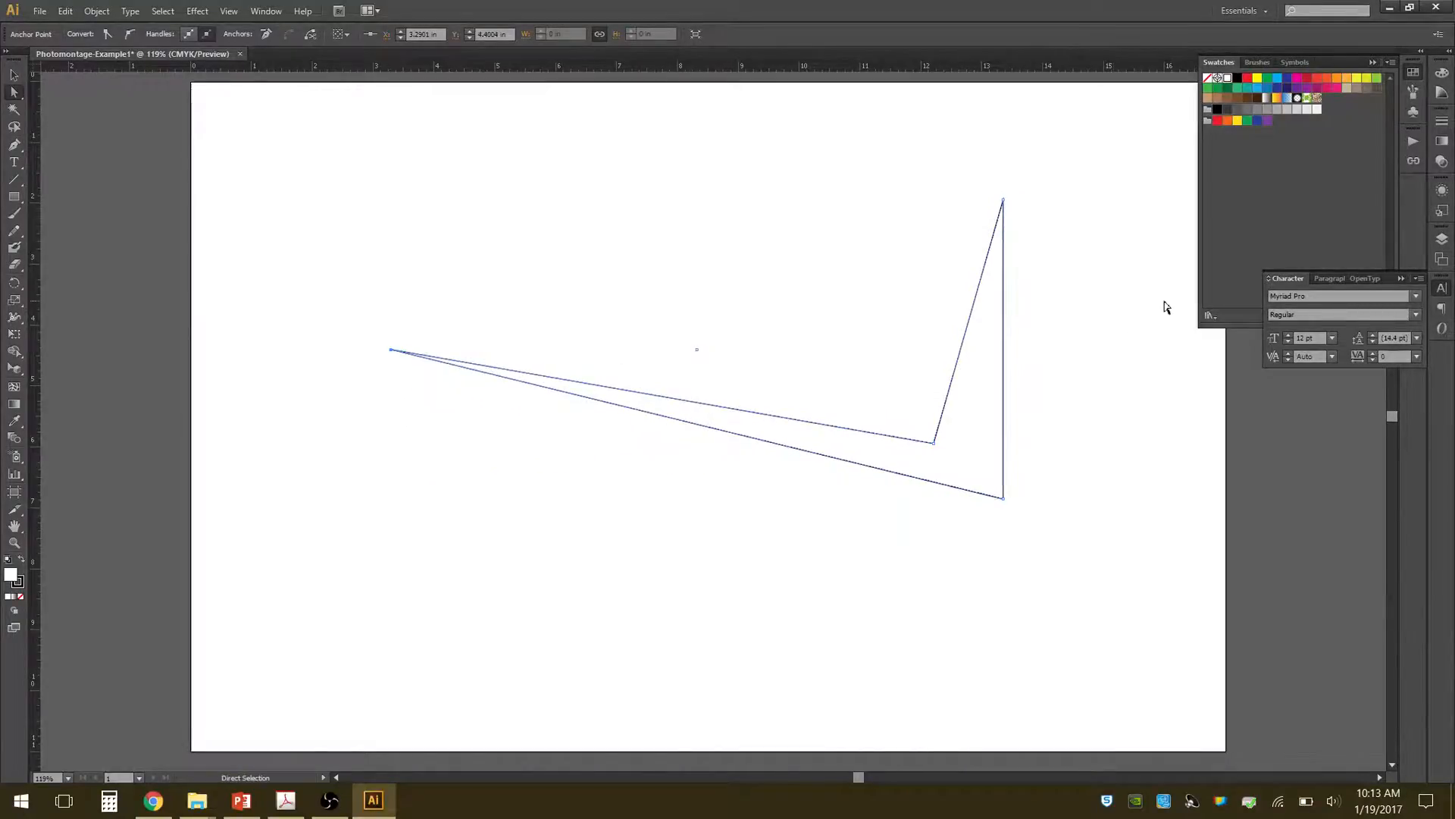
{"action": "left_click", "coordinate": [1124, 364]}
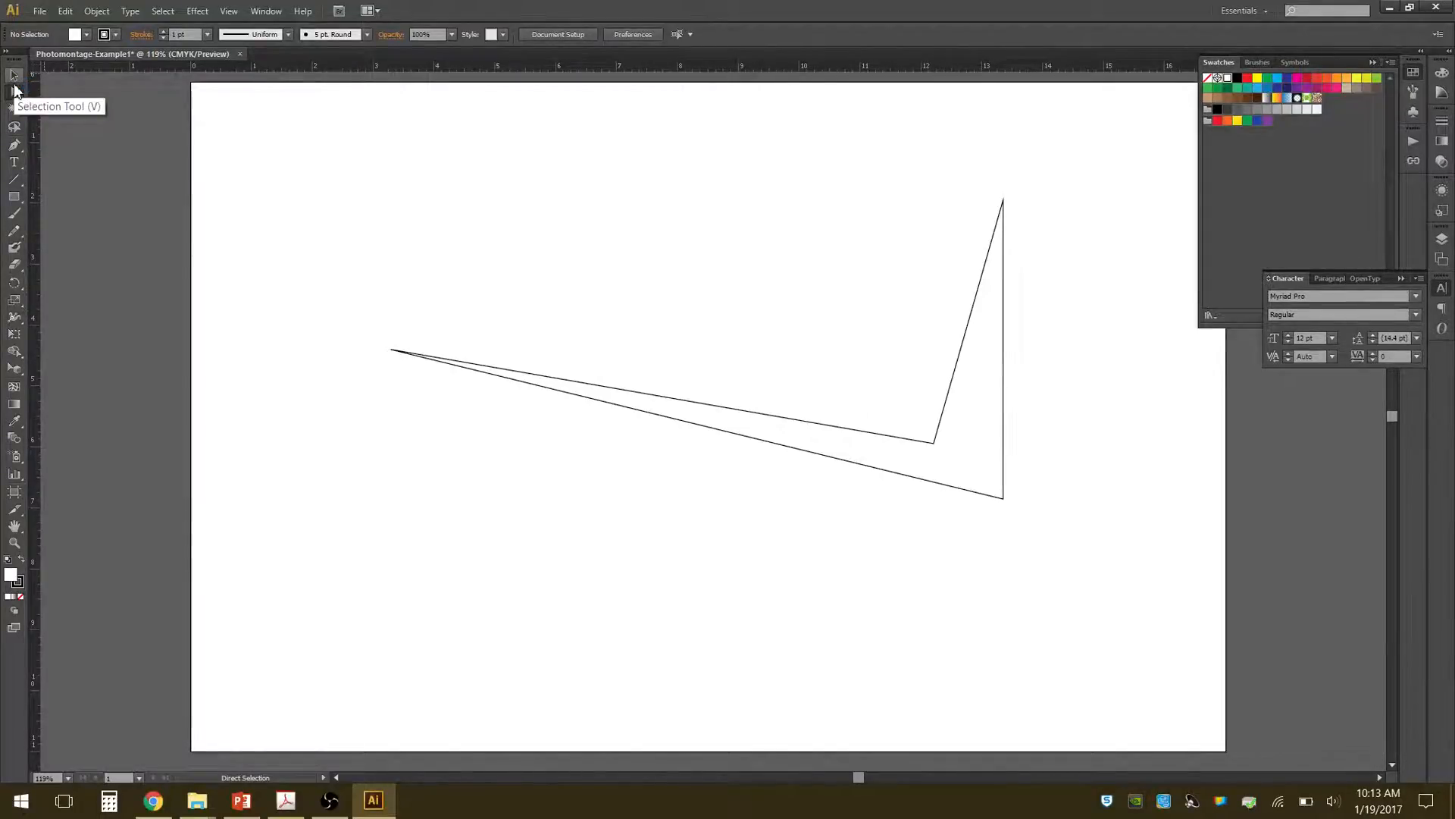
Add an area text box about 4.89 by 2.15 in above the shape and fill it with several lines of random placeholder text.
{"action": "left_click", "coordinate": [14, 166]}
{"action": "left_click_drag", "start_coordinate": [349, 159], "coordinate": [649, 295]}
{"action": "type", "text": ";lkfj;aslkd"}
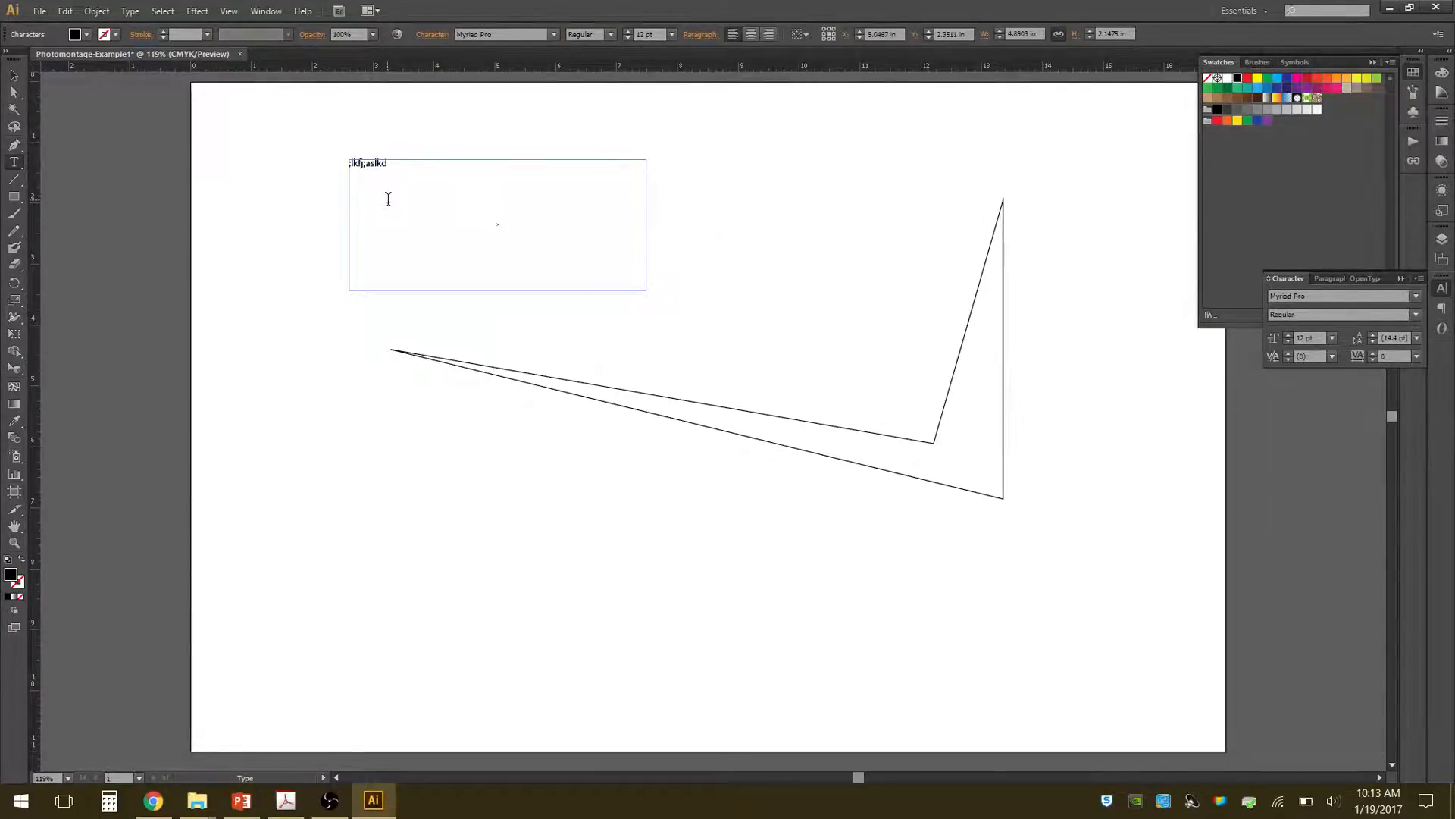
{"action": "type", "text": "fj;aslkdfja;lkfj a;lskdfj a;lkfj f a f a f as f as f af"}
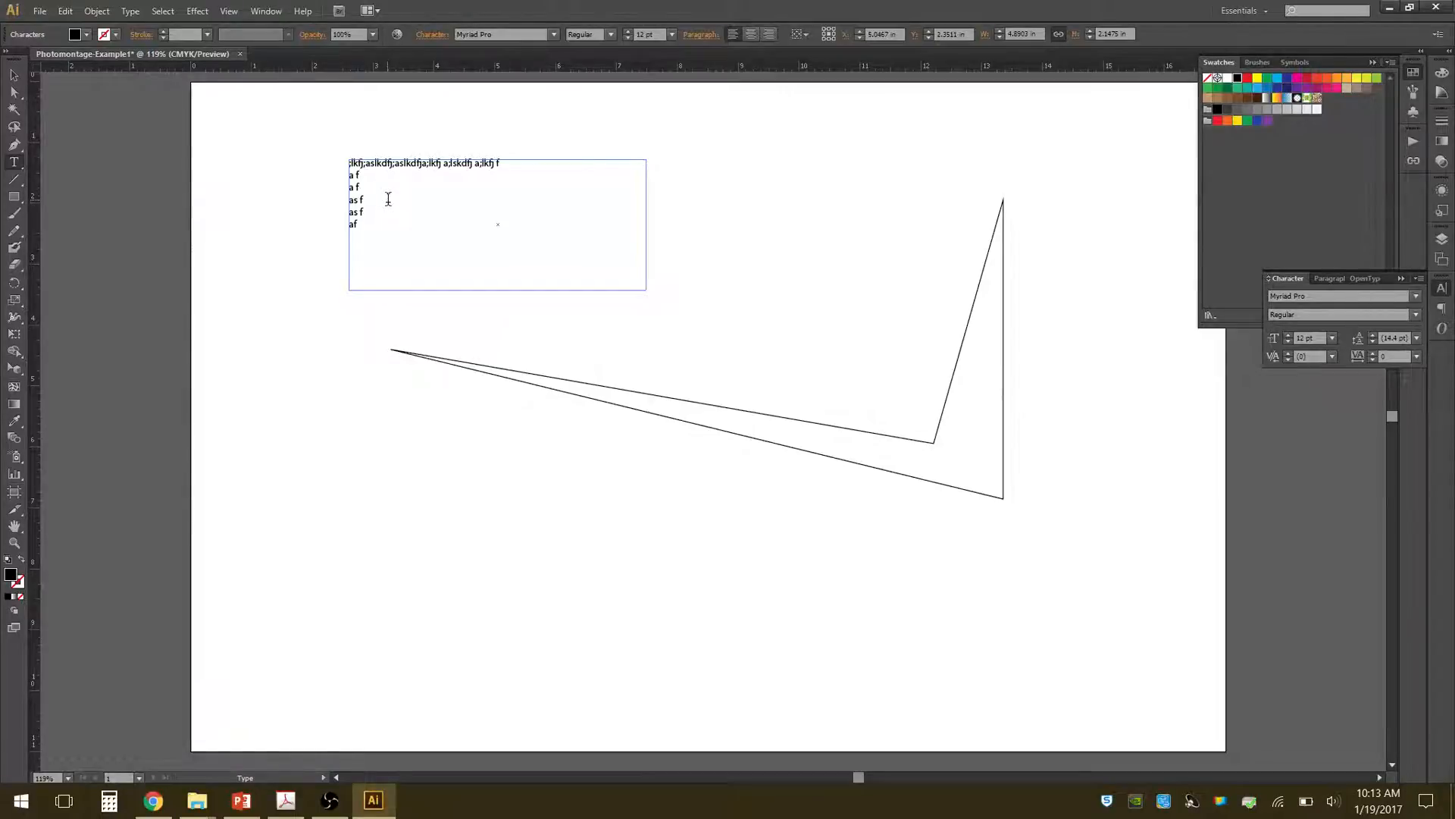
{"action": "key", "text": "Return"}
{"action": "type", "text": "adsfasdf'asfdj aslkfjas;lkfj askl"}
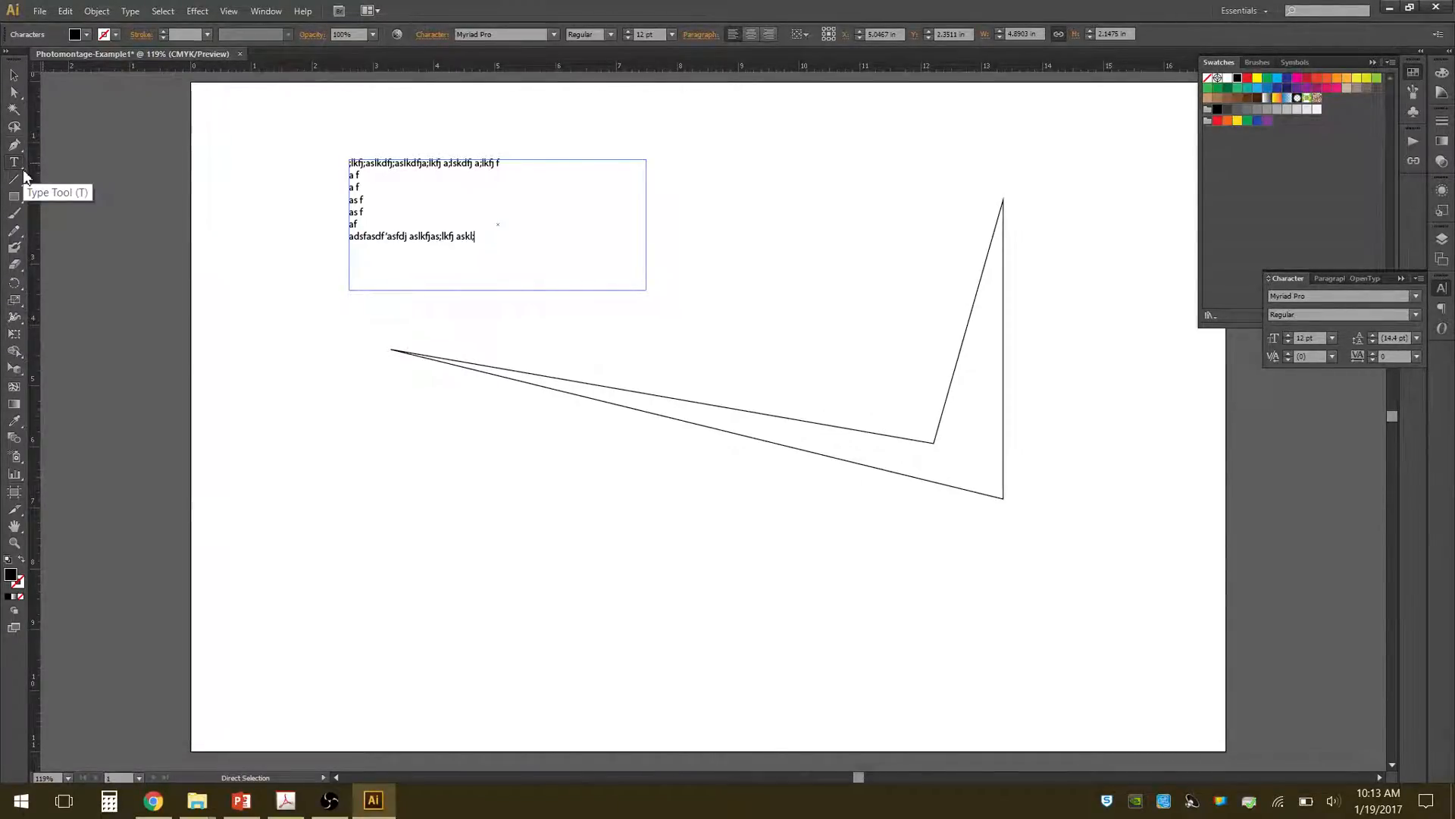
Place type along the angular shape's path, starting on its upper-left edge, reading "TEXT ALONG A PATH".
{"action": "left_click", "coordinate": [23, 170]}
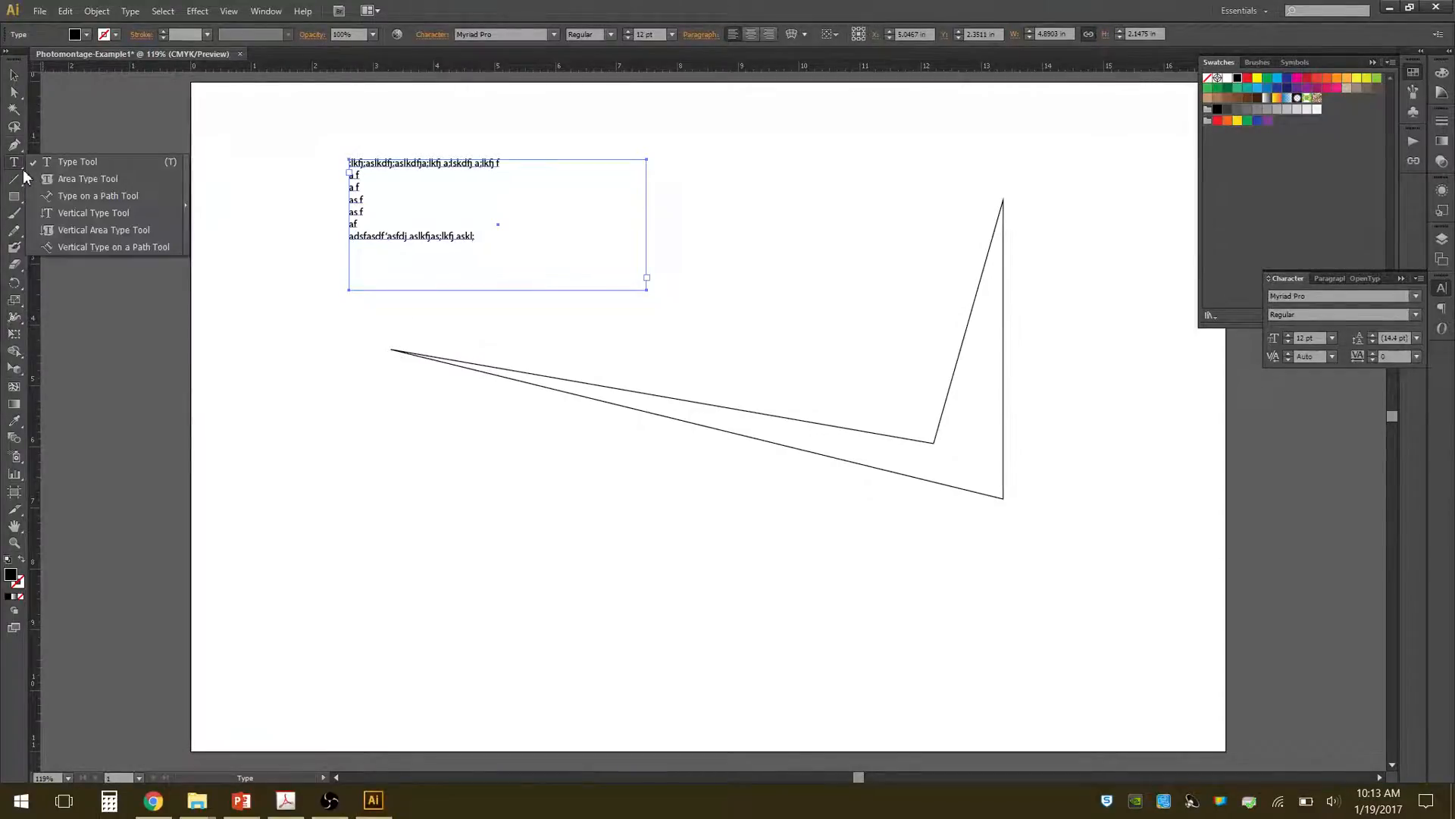
{"action": "left_click", "coordinate": [90, 197]}
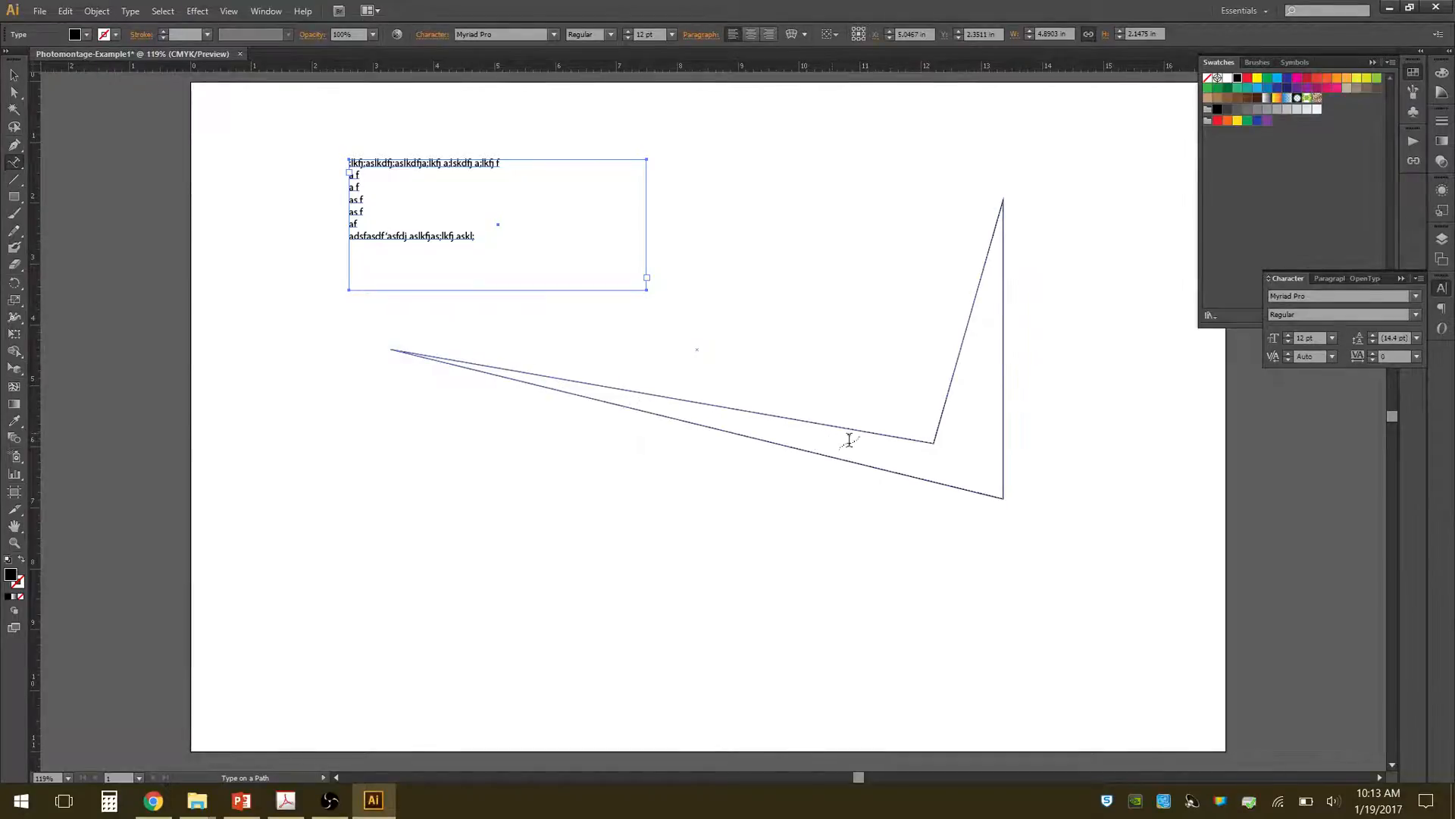
{"action": "left_click", "coordinate": [503, 367]}
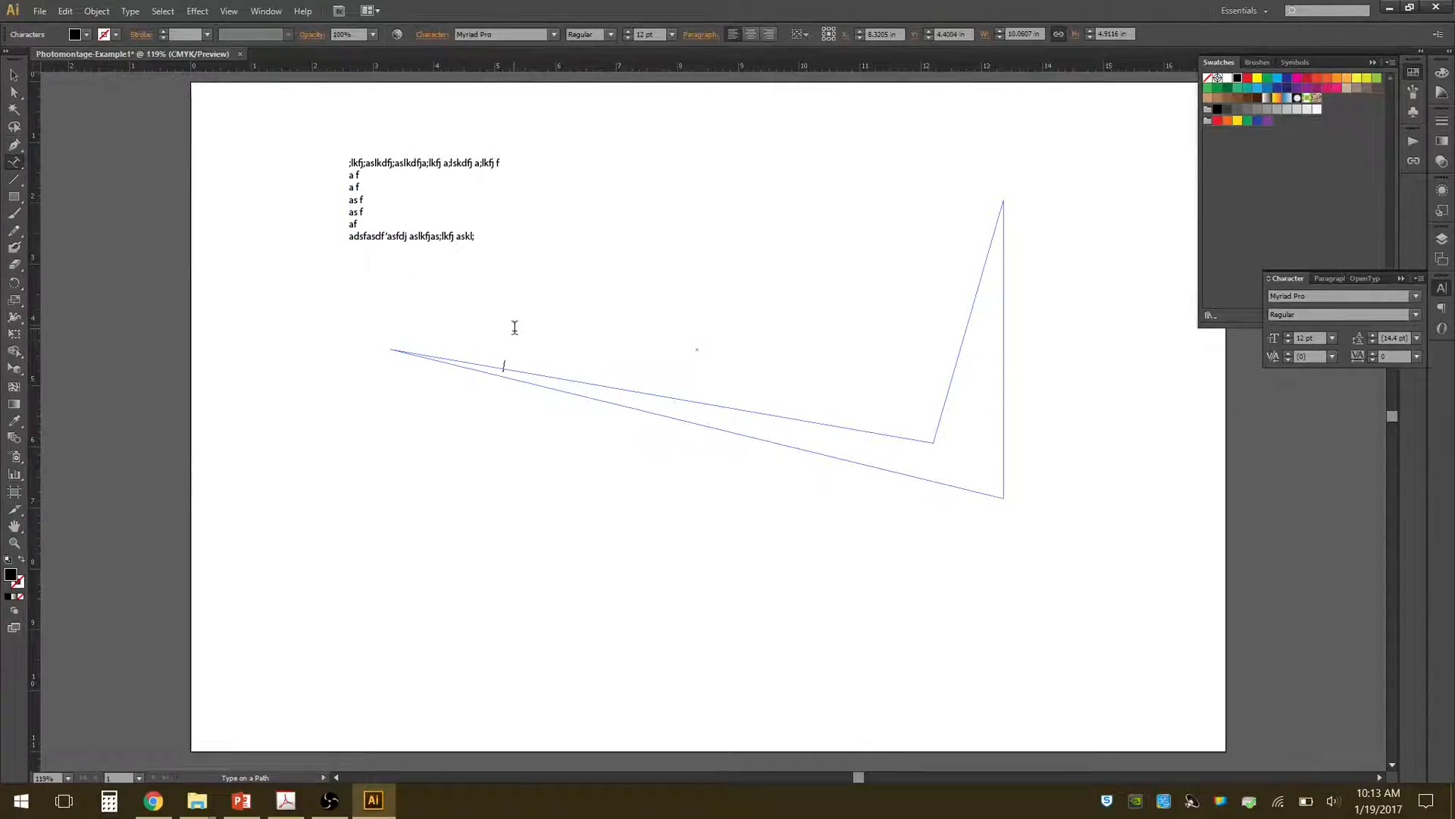
{"action": "type", "text": "TE"}
{"action": "key", "text": "BackSpace"}
{"action": "type", "text": "XT ALONG A PATH;ALKDFJ ALKDFJA;"}
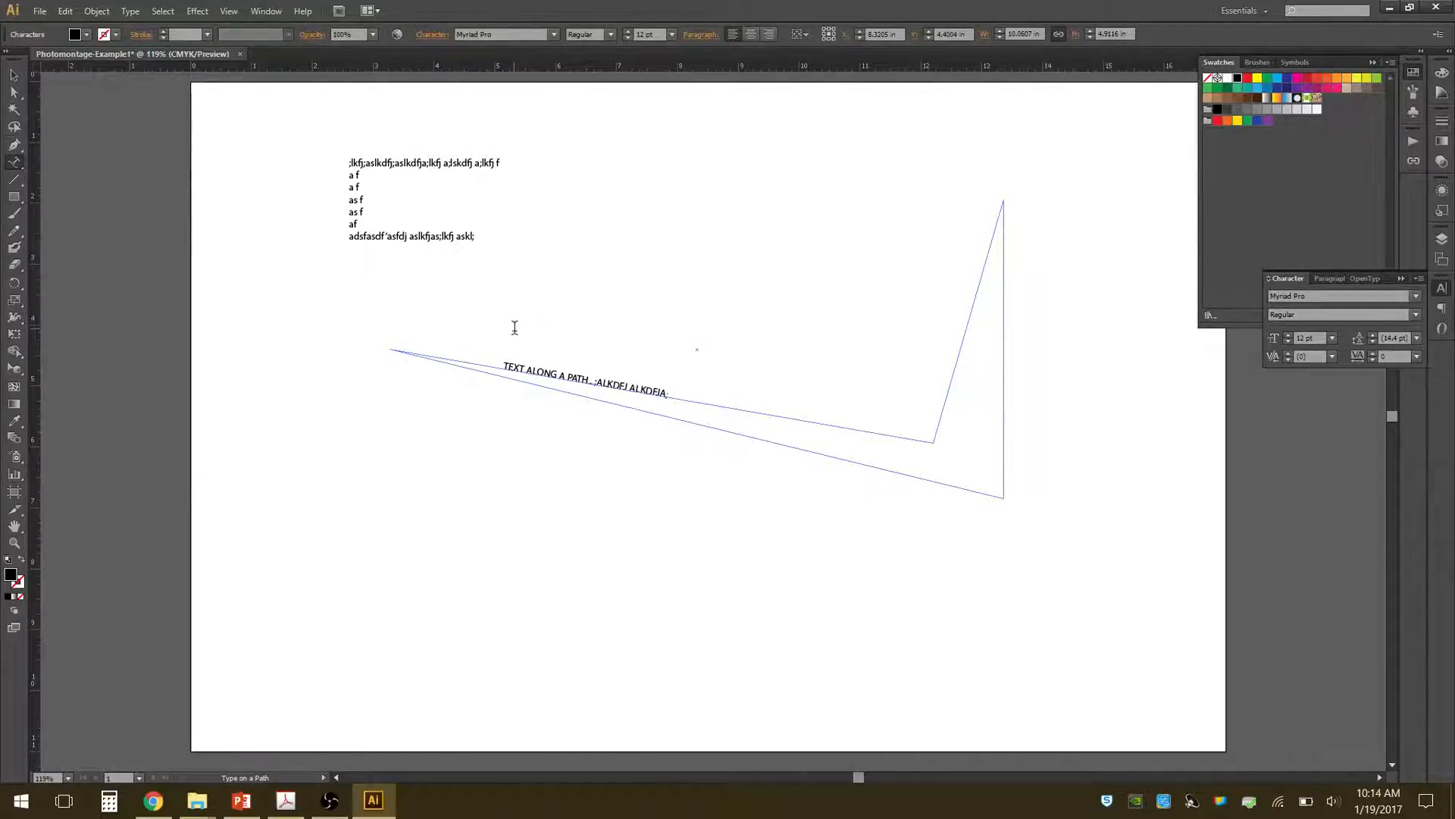
{"action": "type", "text": "LKFJ A;LKSFDJASLK;FJ ASL;KDFJ LJ LAKJSDF;LKAJF A"}
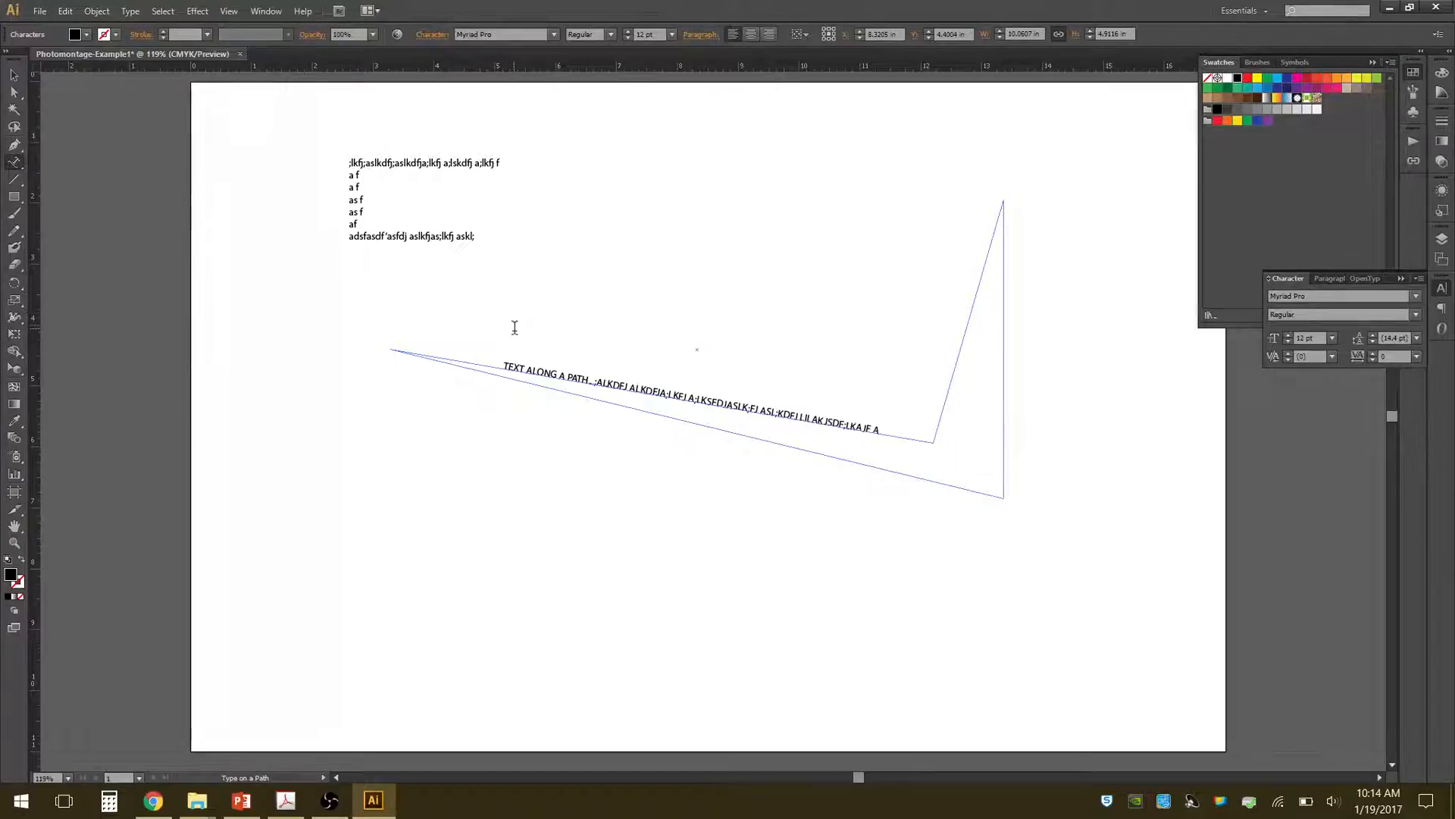
{"action": "type", "text": "LKJ ALKDFJ;ALKDJFA;LKSJDF;ALKJFDA;LKDJF;ALKSDJF"}
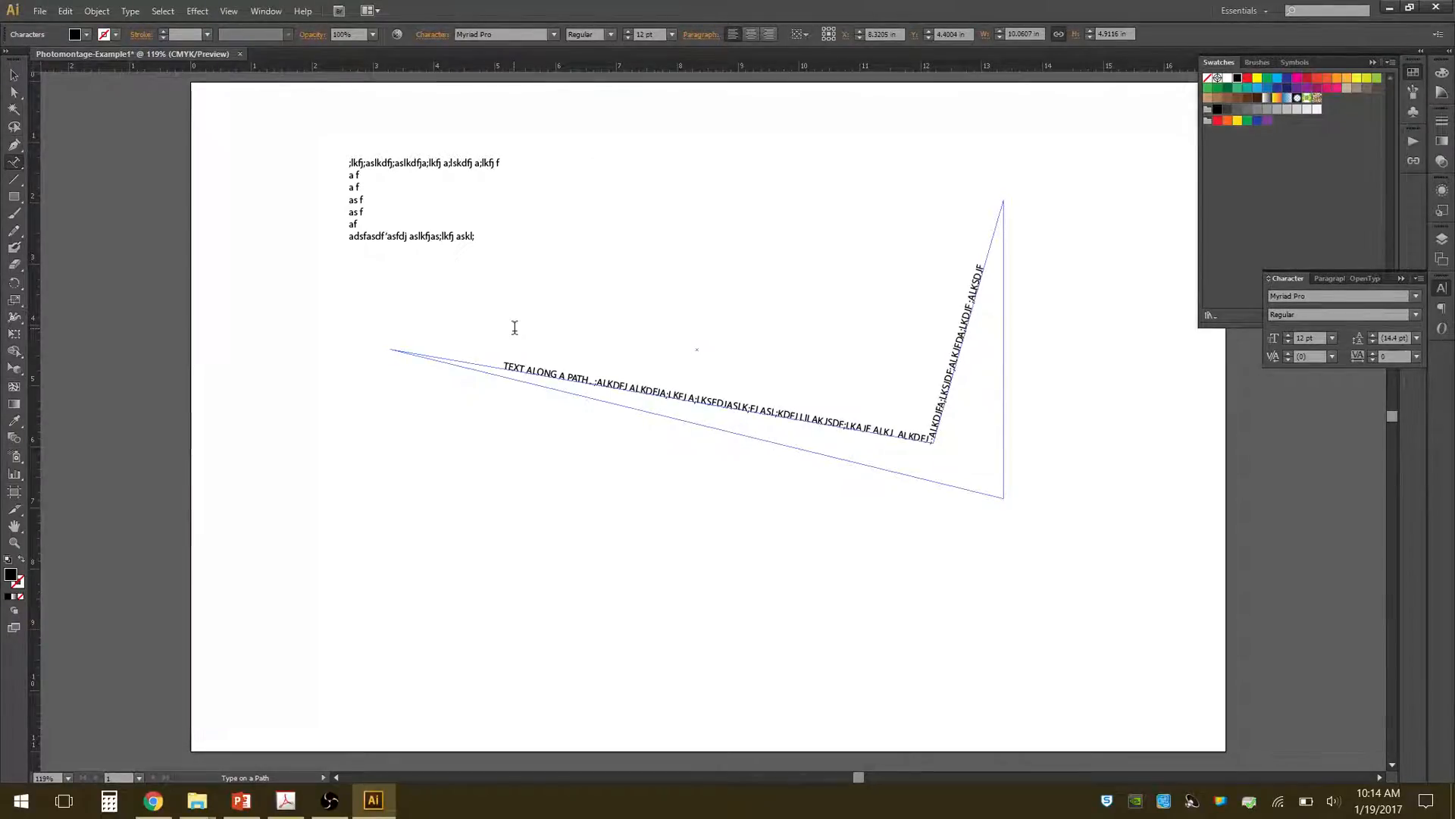
{"action": "type", "text": "A;LKSJF;ALKS;JDFA;LKDJFA;LKSDJFALKDJFA;LKSDJFA;LKSDJFA;LKSDJFA;LSKJFA;LKSJFLKASJF LKJ ASDL;KFJLAK;"}
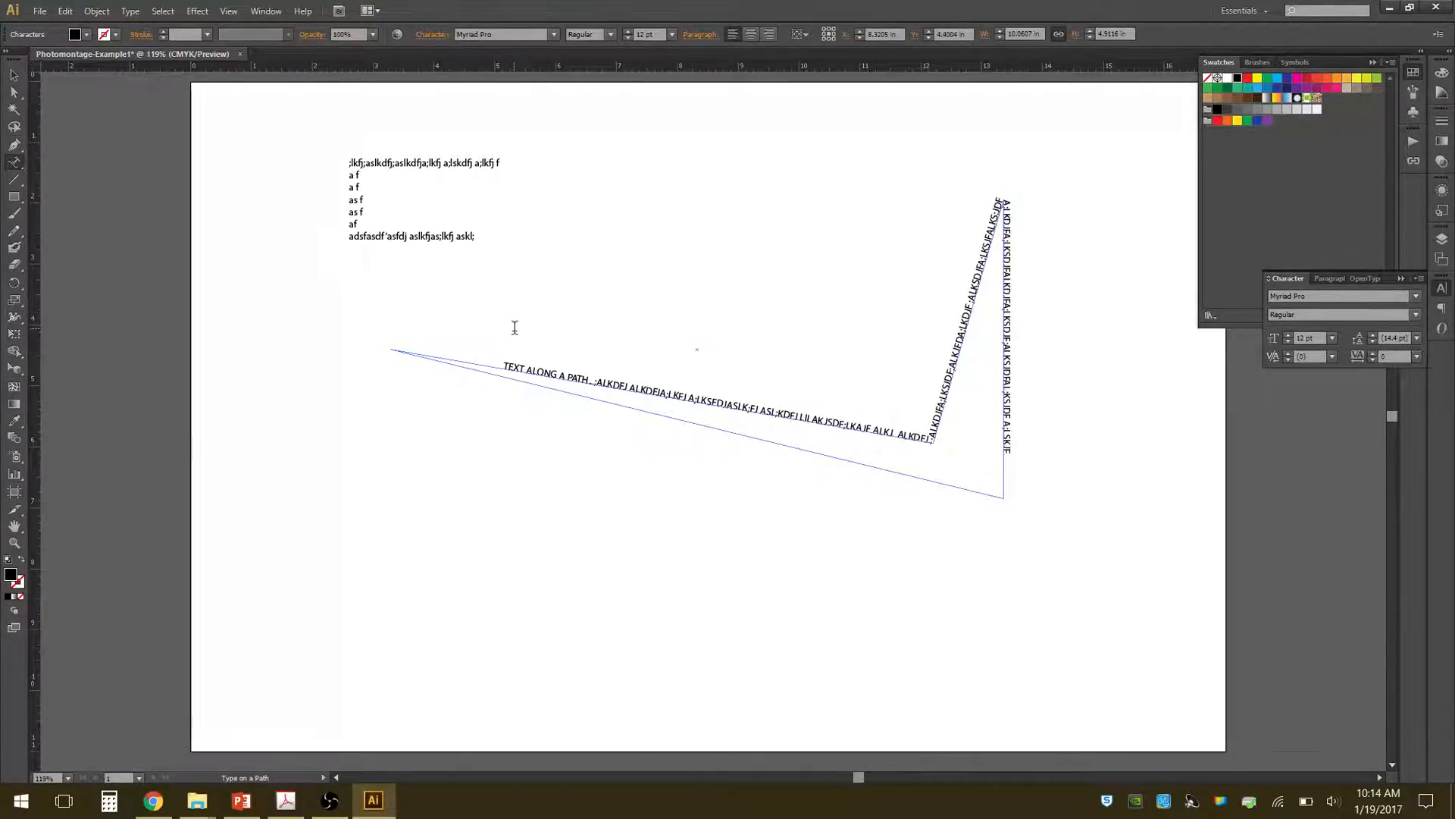
{"action": "type", "text": "SJFKLASJF;KLJA LKF;JALKSJFAL"}
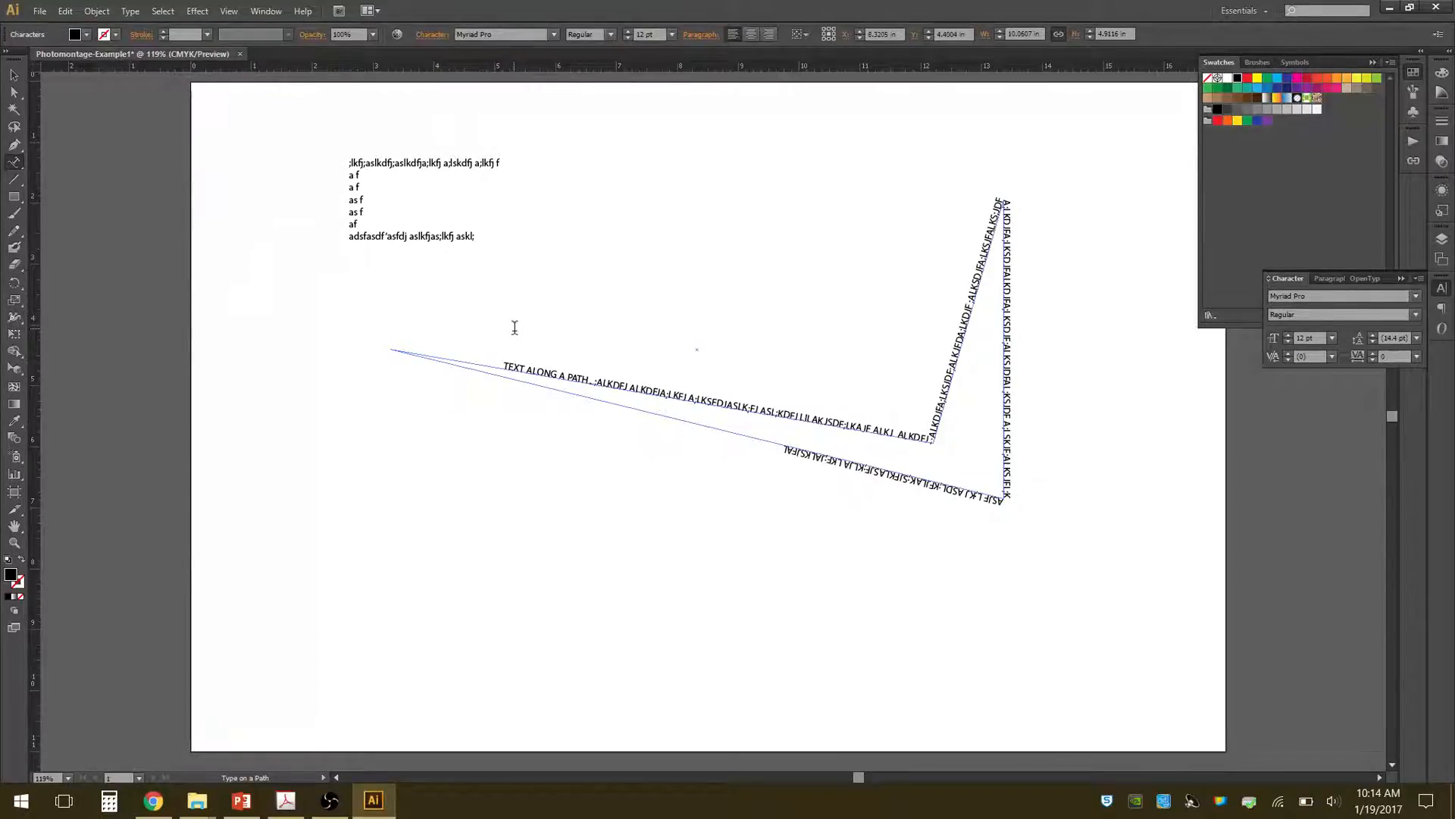
{"action": "type", "text": ";KSD F;LKAJSDF;LKJASLKF;JALKSFJAL;SKJFSLAKJFLAKSJ FLKASJFLKAJ FLKJAFLKJLFKJALKFJLAKJF"}
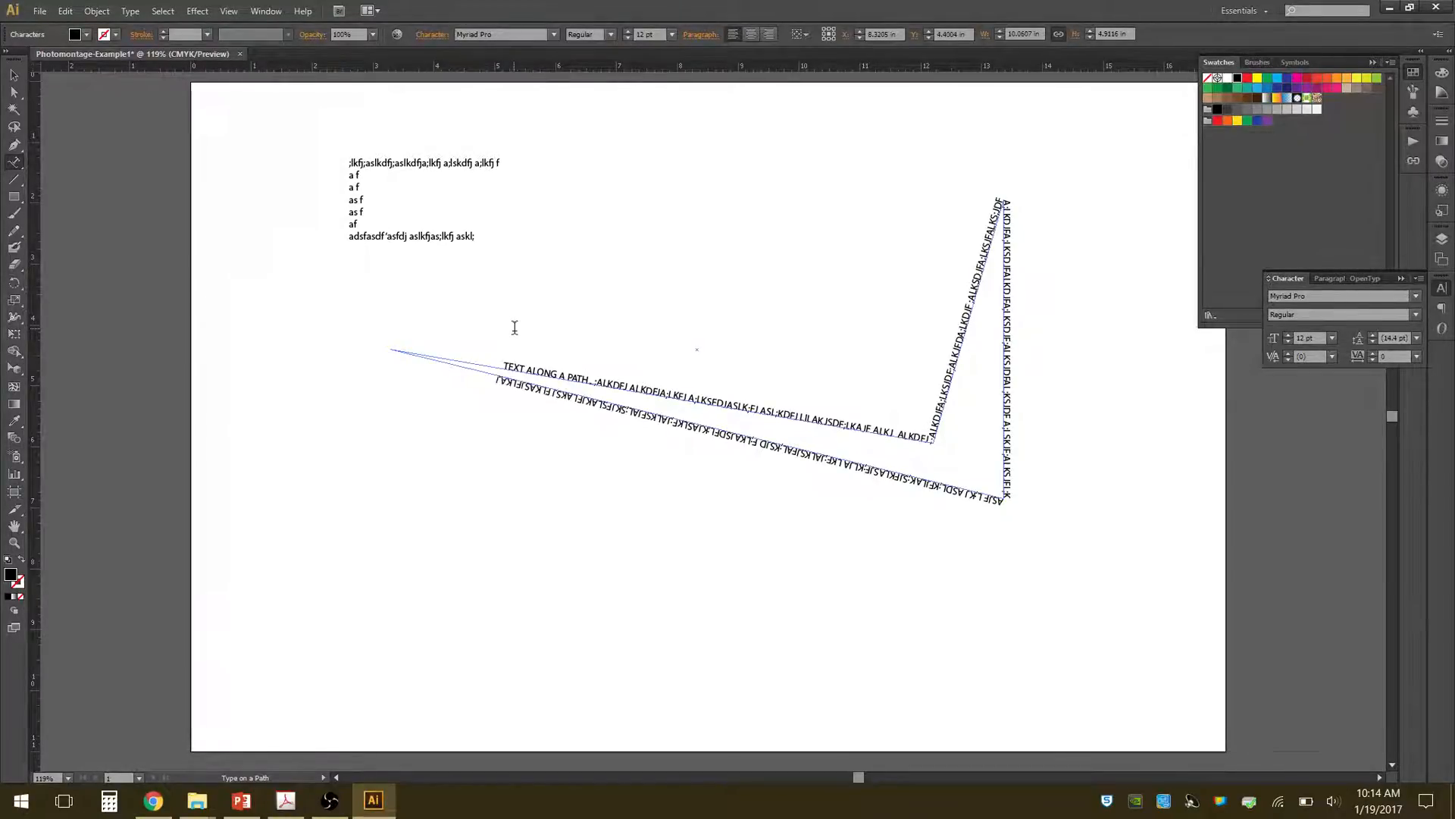
{"action": "type", "text": "LKAKLDSJFA;LKSJF"}
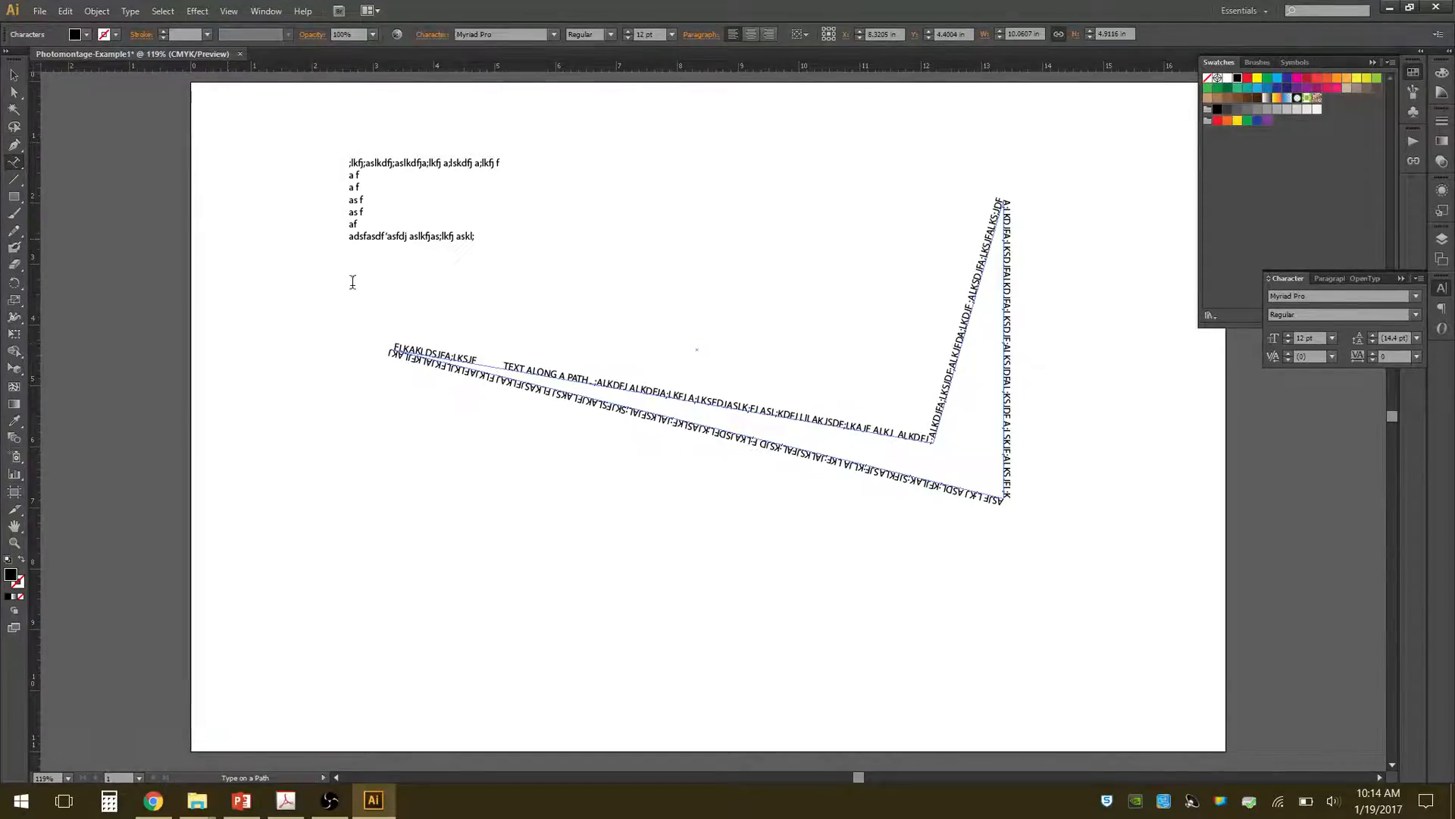
Try to create area type on the blank part of the artboard above the path text.
{"action": "left_click", "coordinate": [23, 171]}
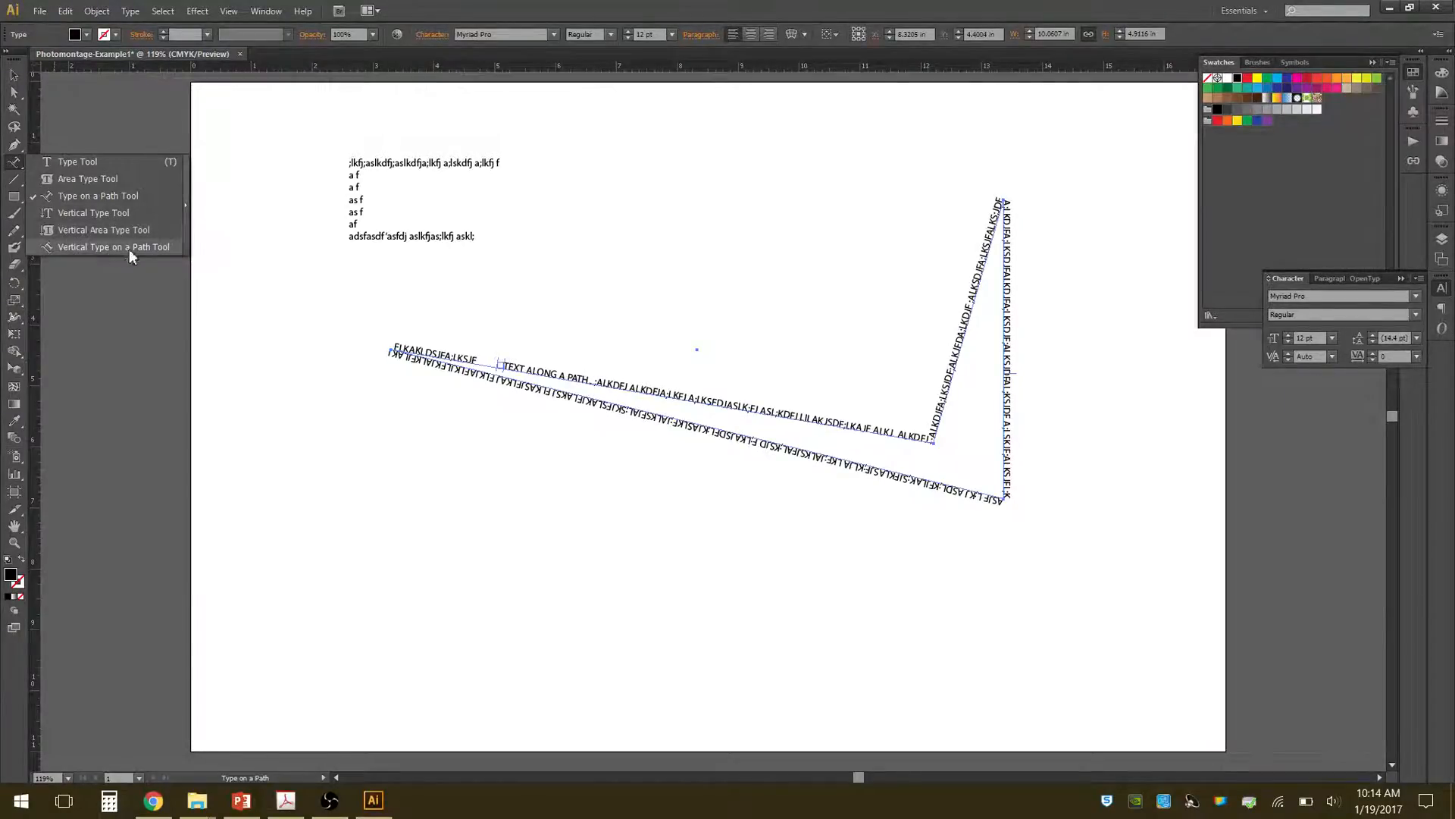
{"action": "left_click", "coordinate": [85, 180]}
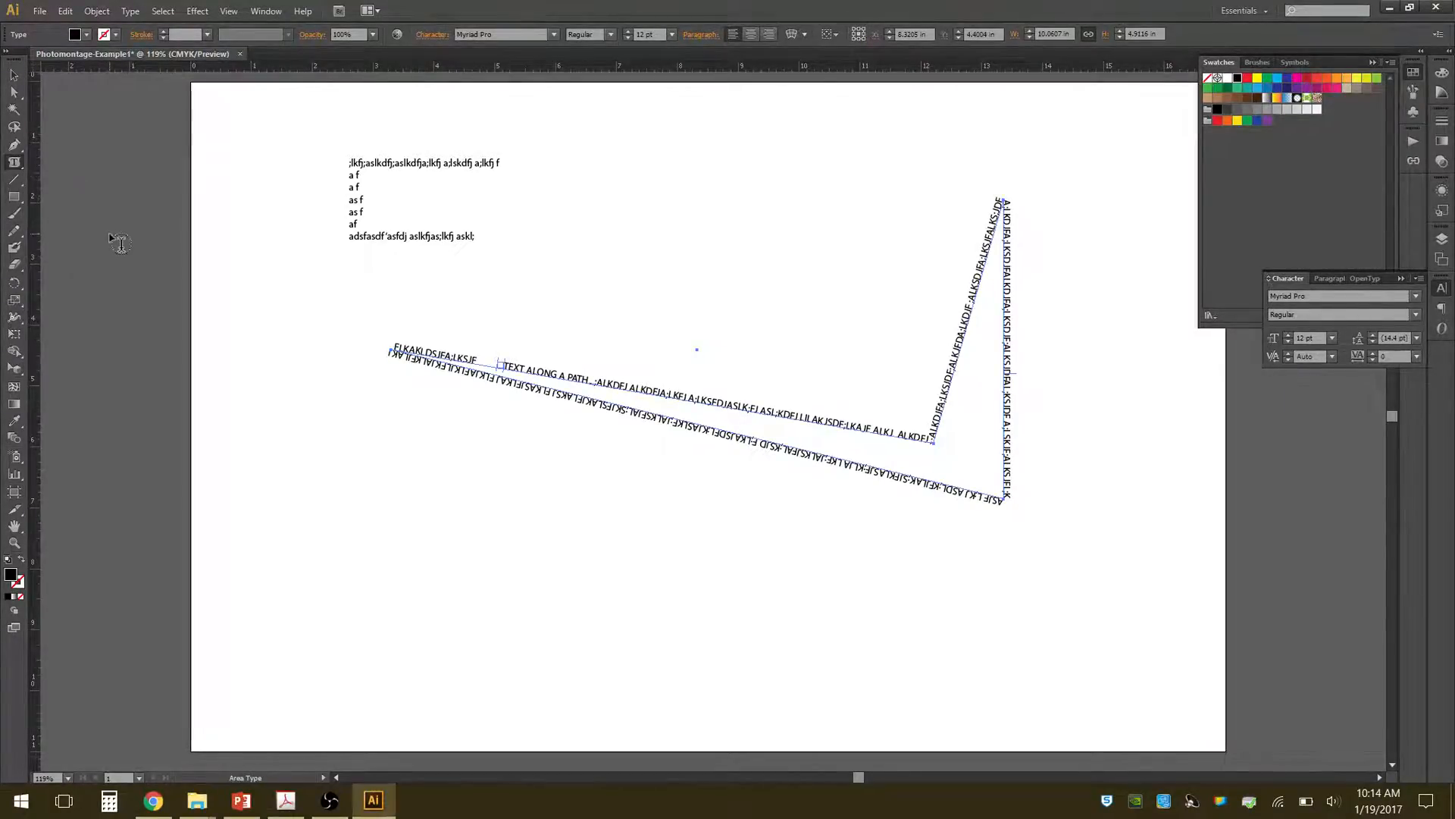
{"action": "left_click", "coordinate": [734, 199]}
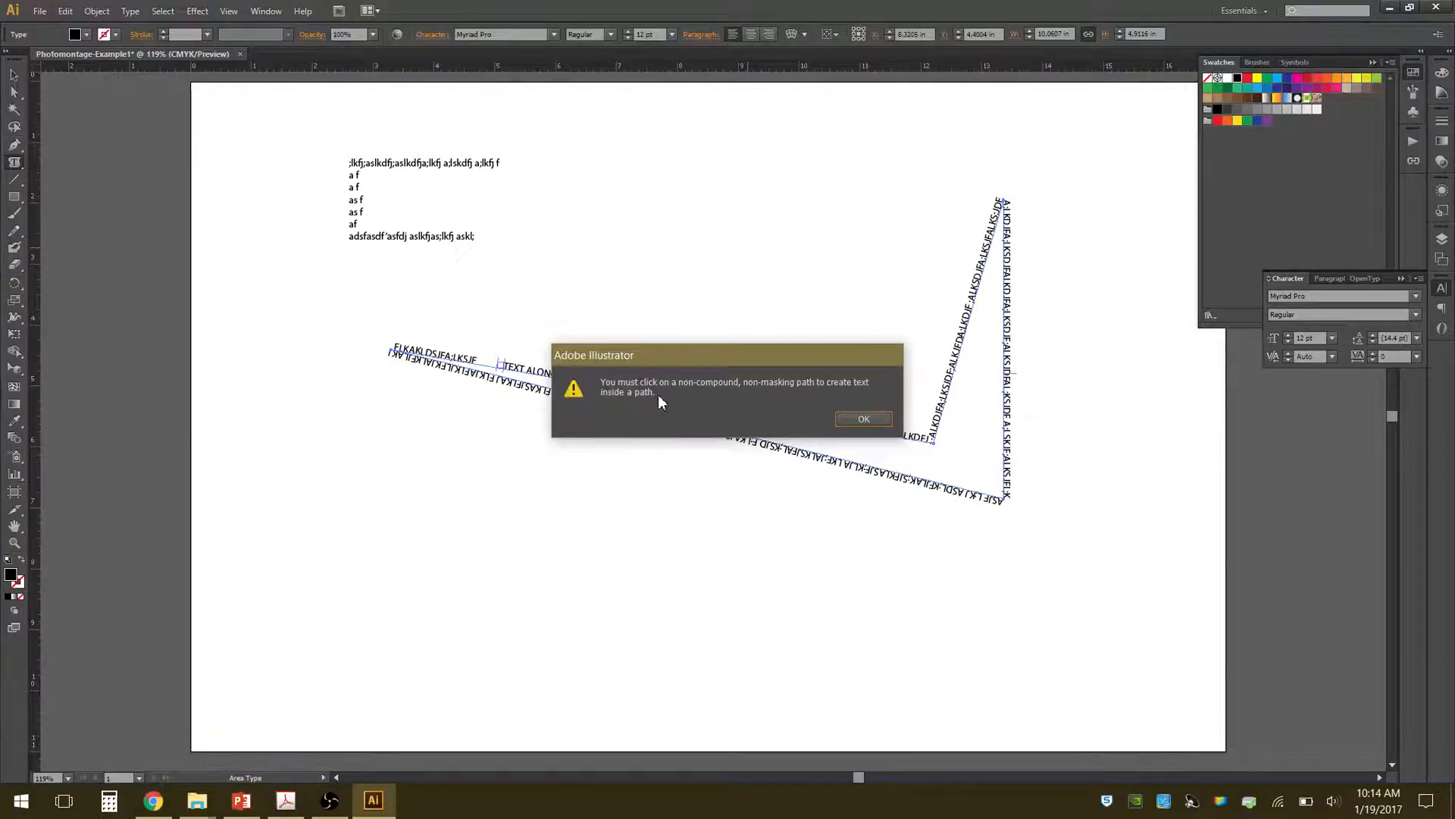
{"action": "left_click", "coordinate": [845, 418]}
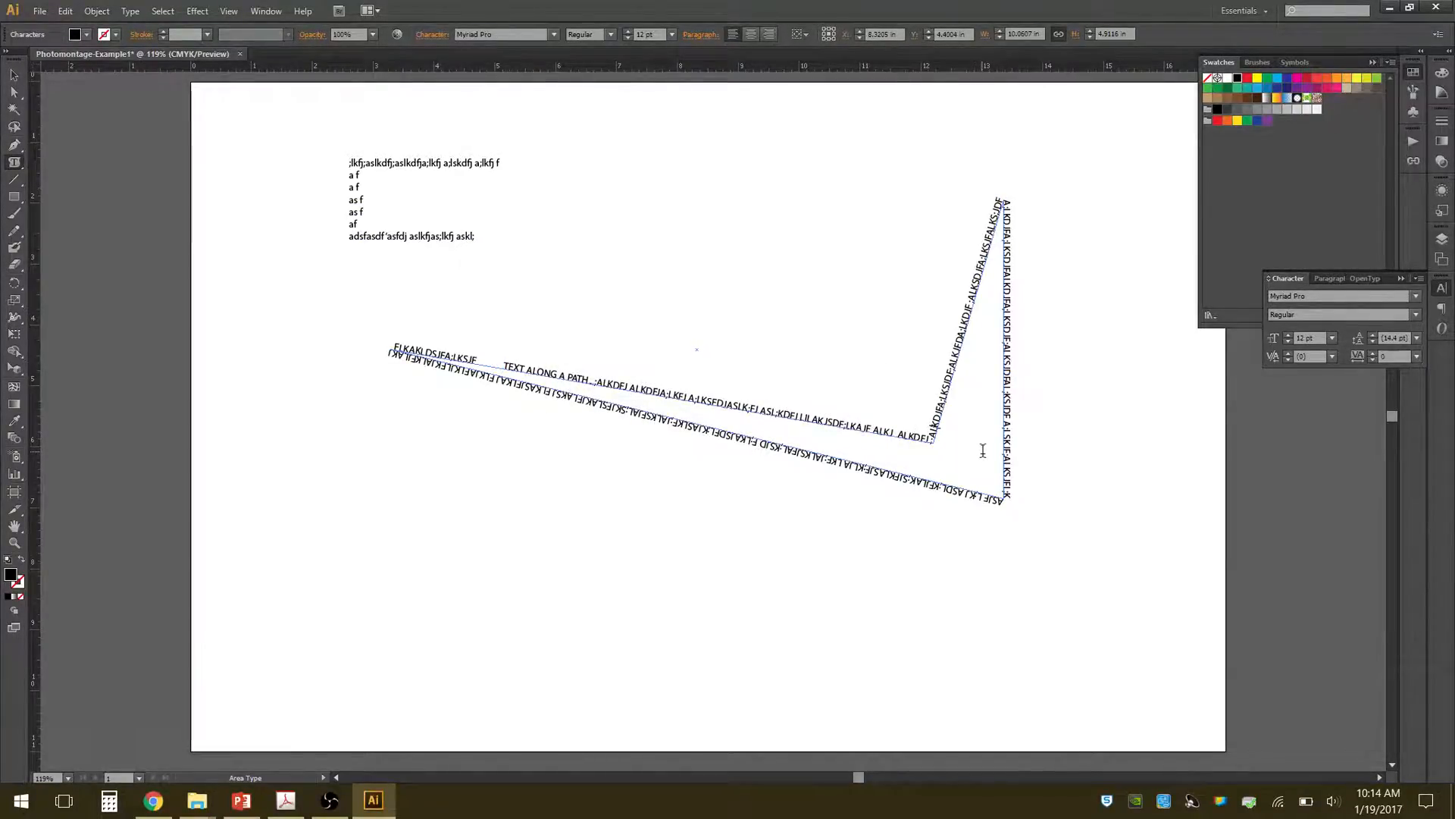
Add a vertical type box about 0.51 by 3.09 in near the artboard's lower left and fill it with random uppercase placeholder letters.
{"action": "left_click", "coordinate": [22, 166]}
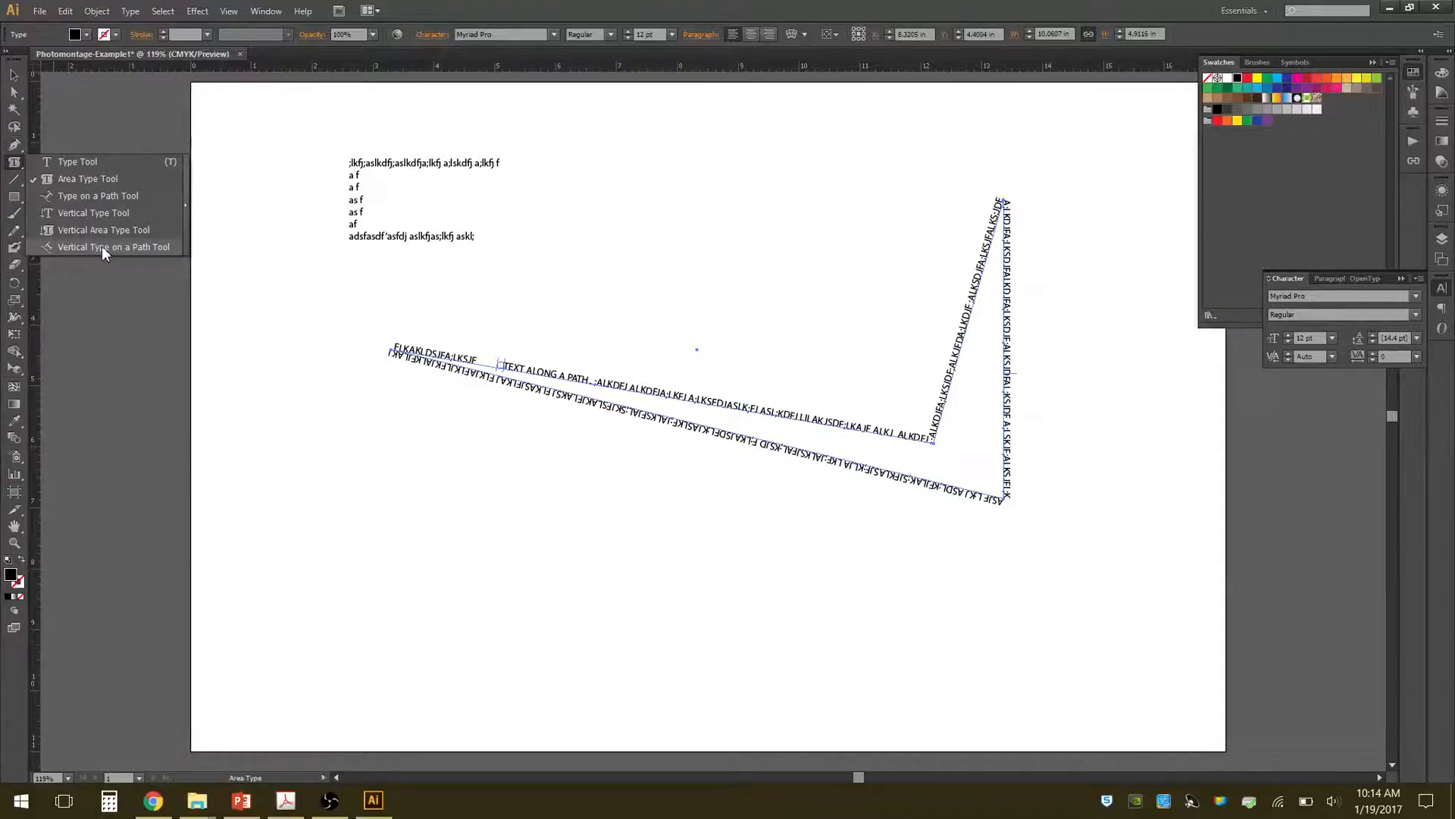
{"action": "left_click", "coordinate": [79, 215]}
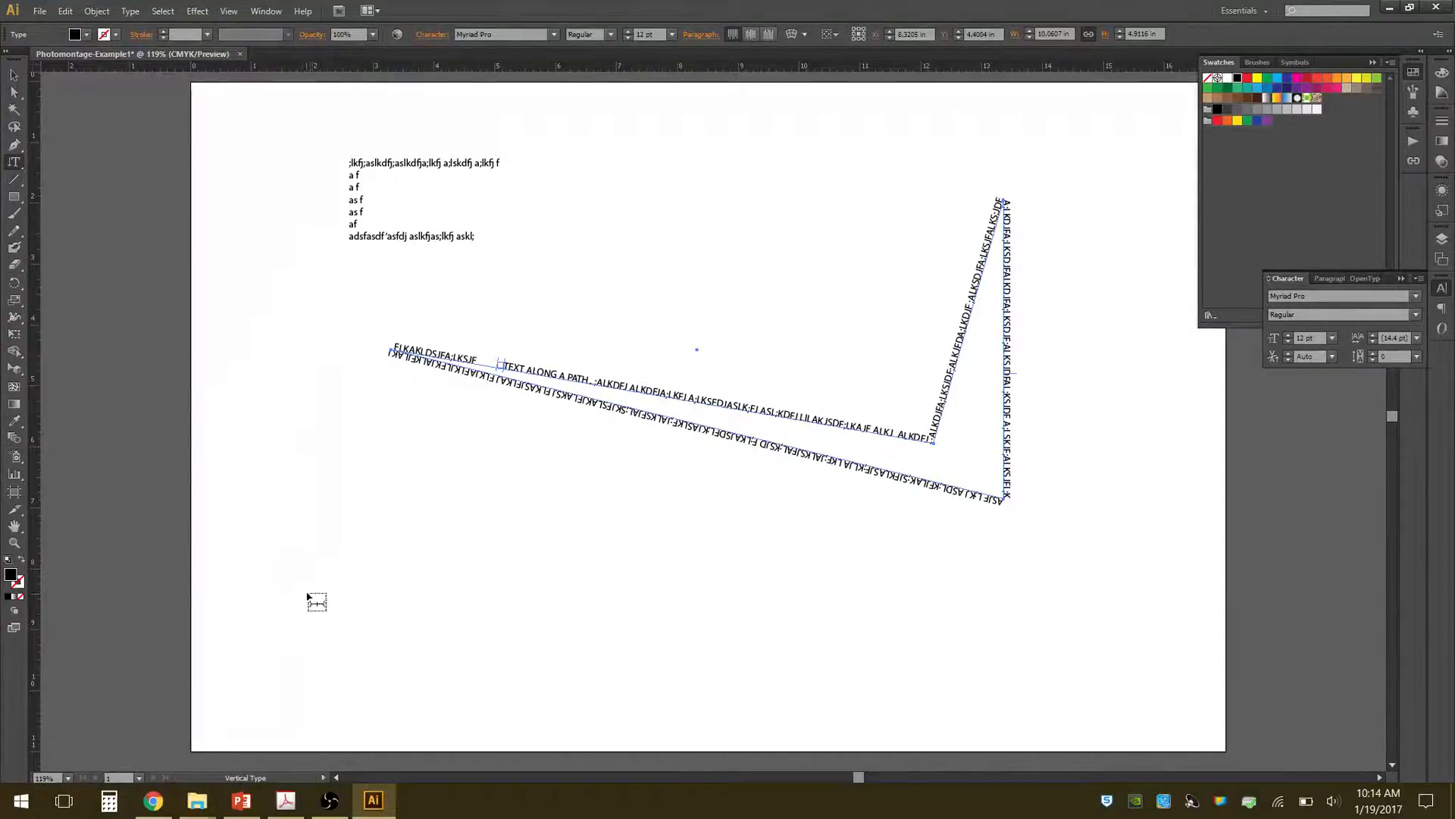
{"action": "left_click_drag", "start_coordinate": [315, 594], "coordinate": [345, 400]}
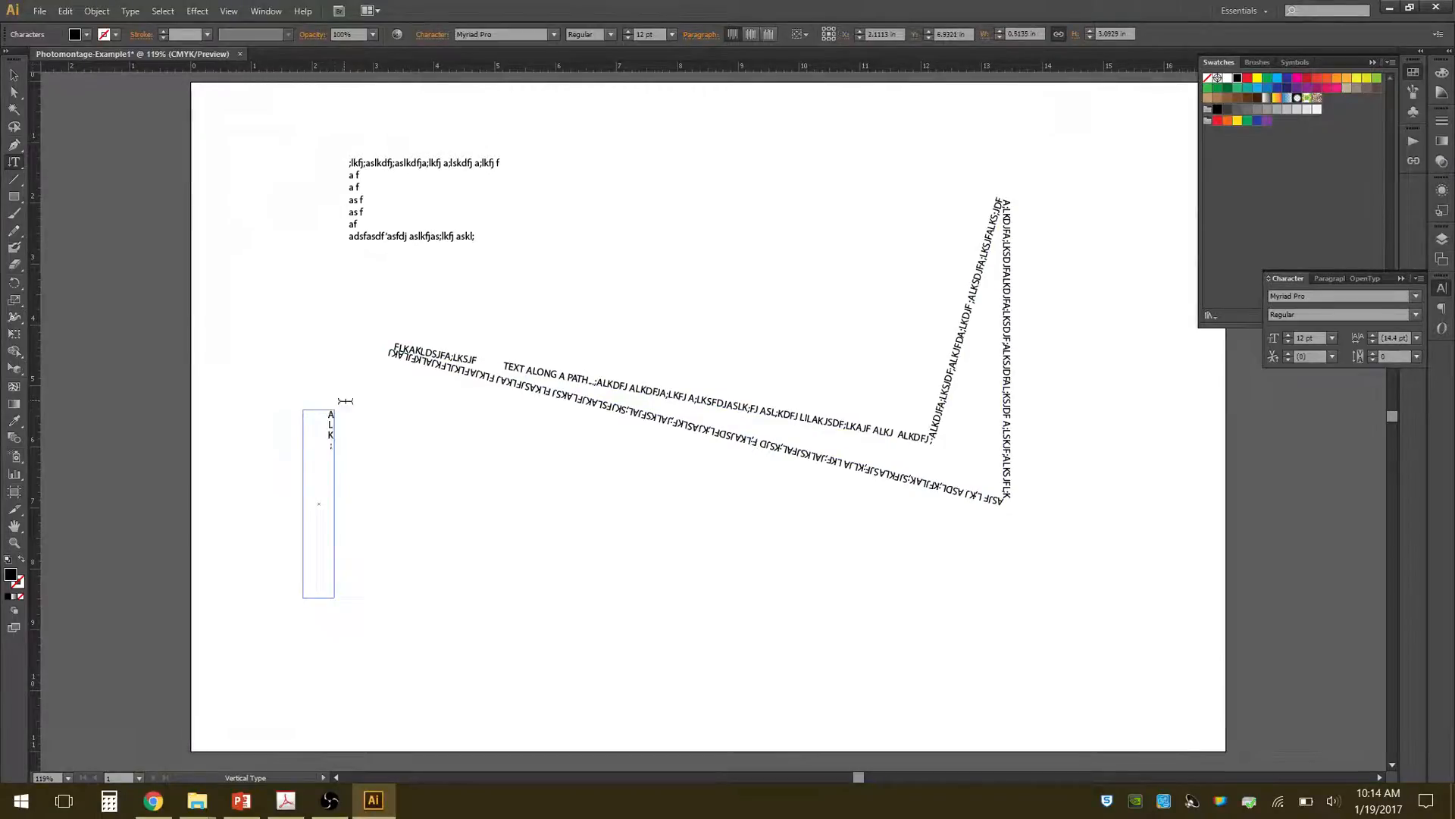
{"action": "type", "text": "ALK;SDJF;ALKSD JF;AKLSJF;KLAS"}
Delete the vertical type box and the multi-line area text box above the path text.
{"action": "left_click", "coordinate": [13, 74]}
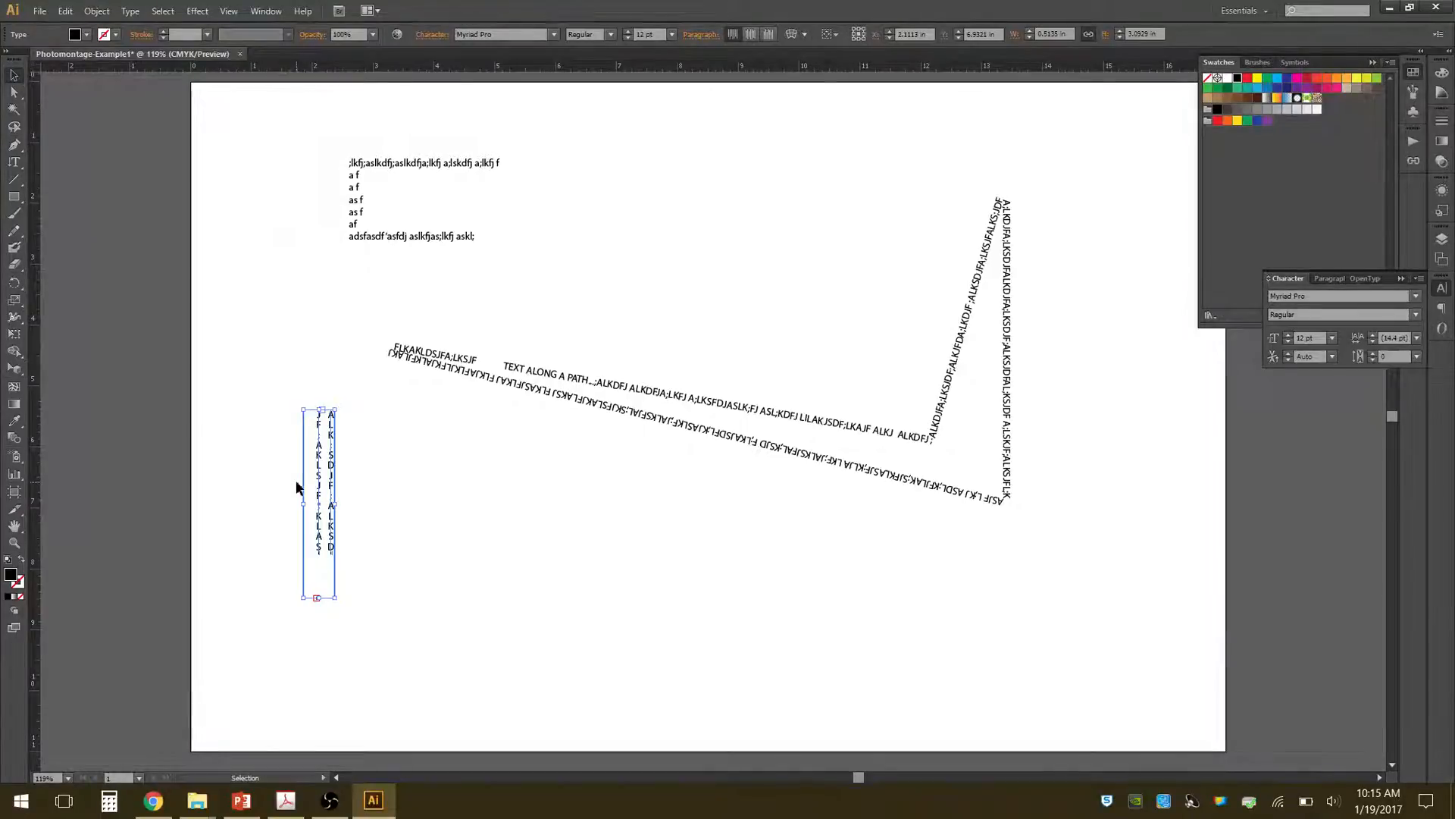
{"action": "key", "text": "Delete"}
{"action": "left_click", "coordinate": [393, 239]}
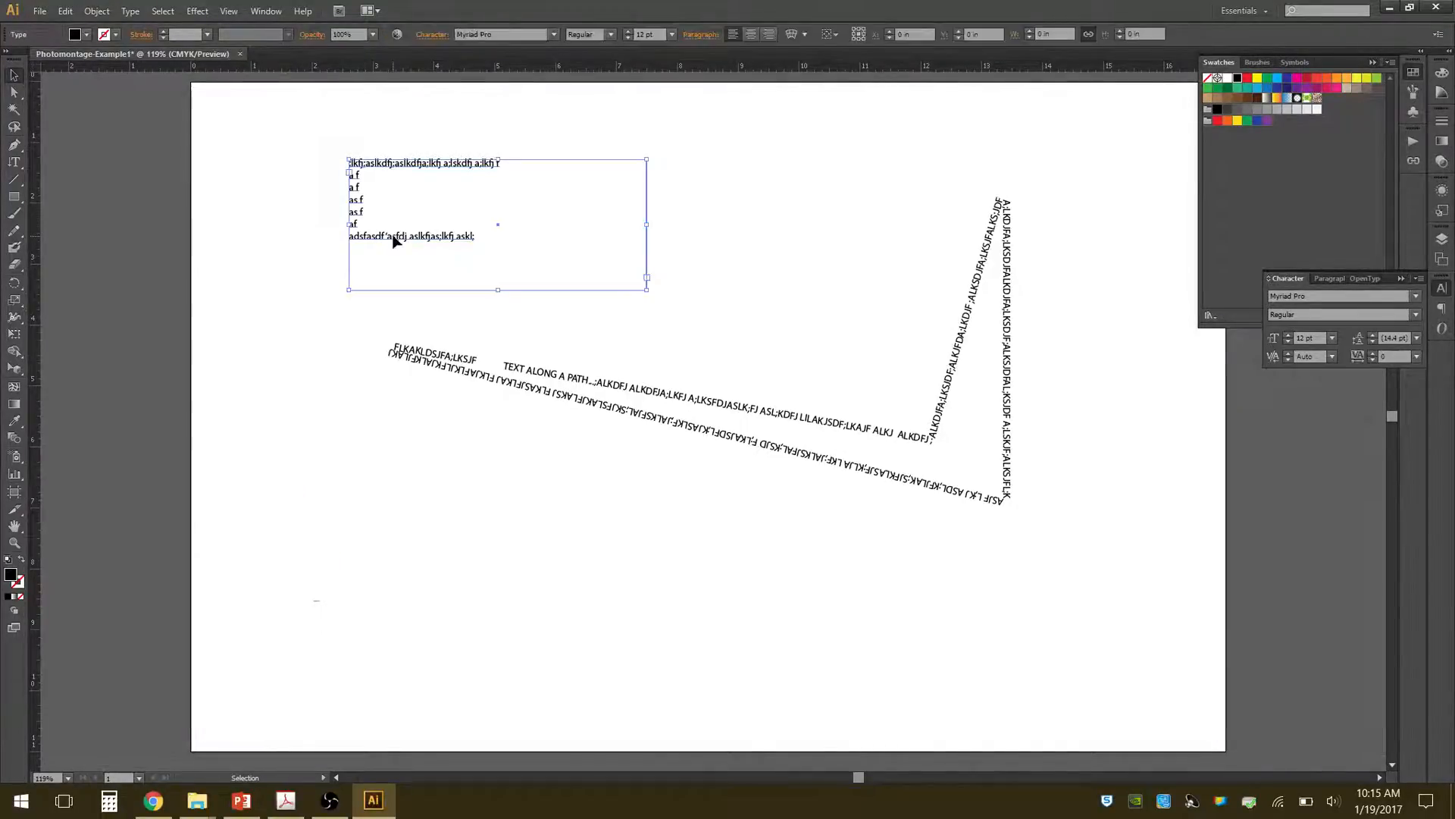
{"action": "key", "text": "Delete"}
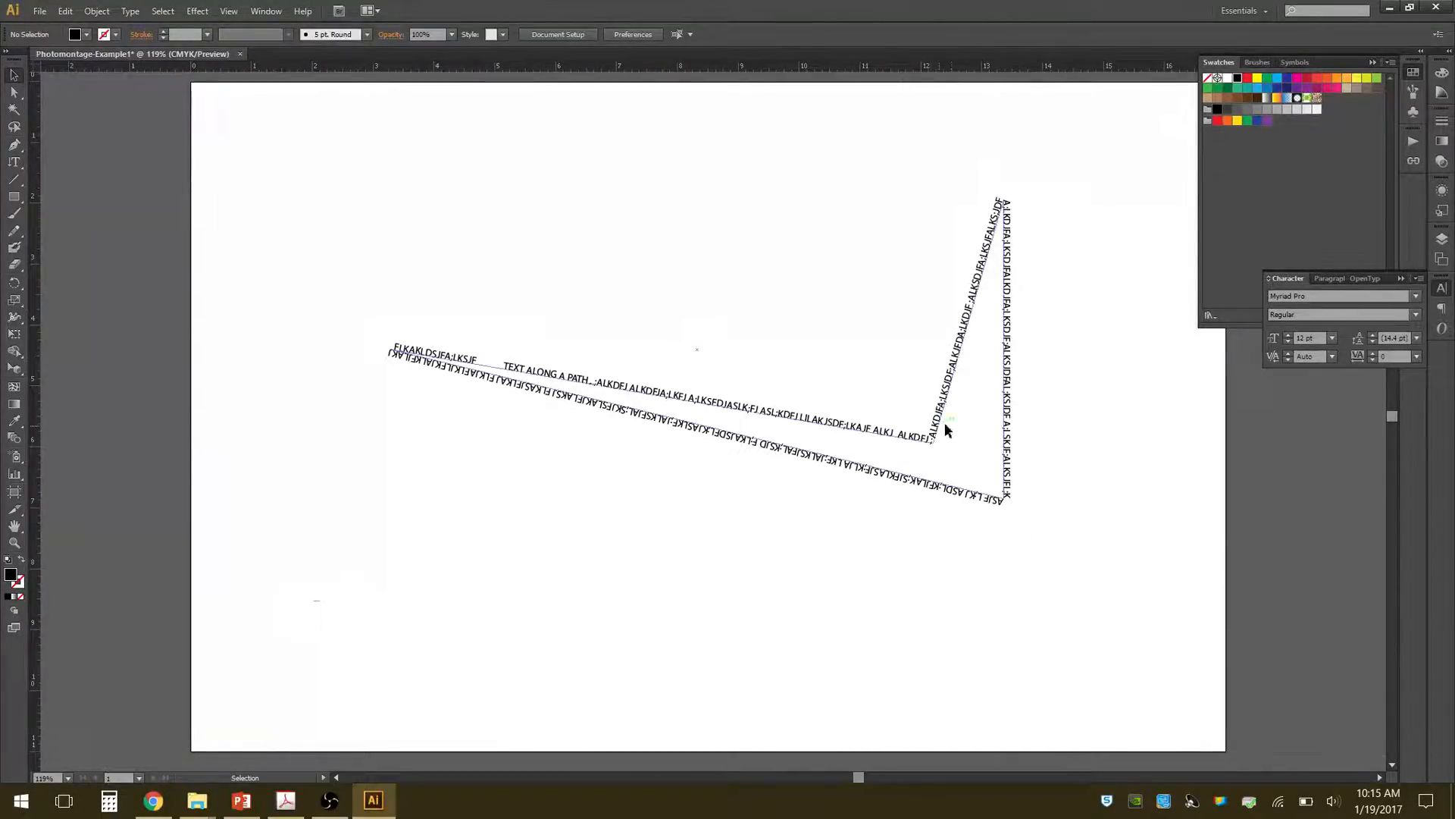
Move the path text slightly down and to the right, to about X 8.59, Y 4.95 in, and deselect it.
{"action": "left_click_drag", "start_coordinate": [1055, 374], "coordinate": [913, 466]}
{"action": "left_click", "coordinate": [399, 377]}
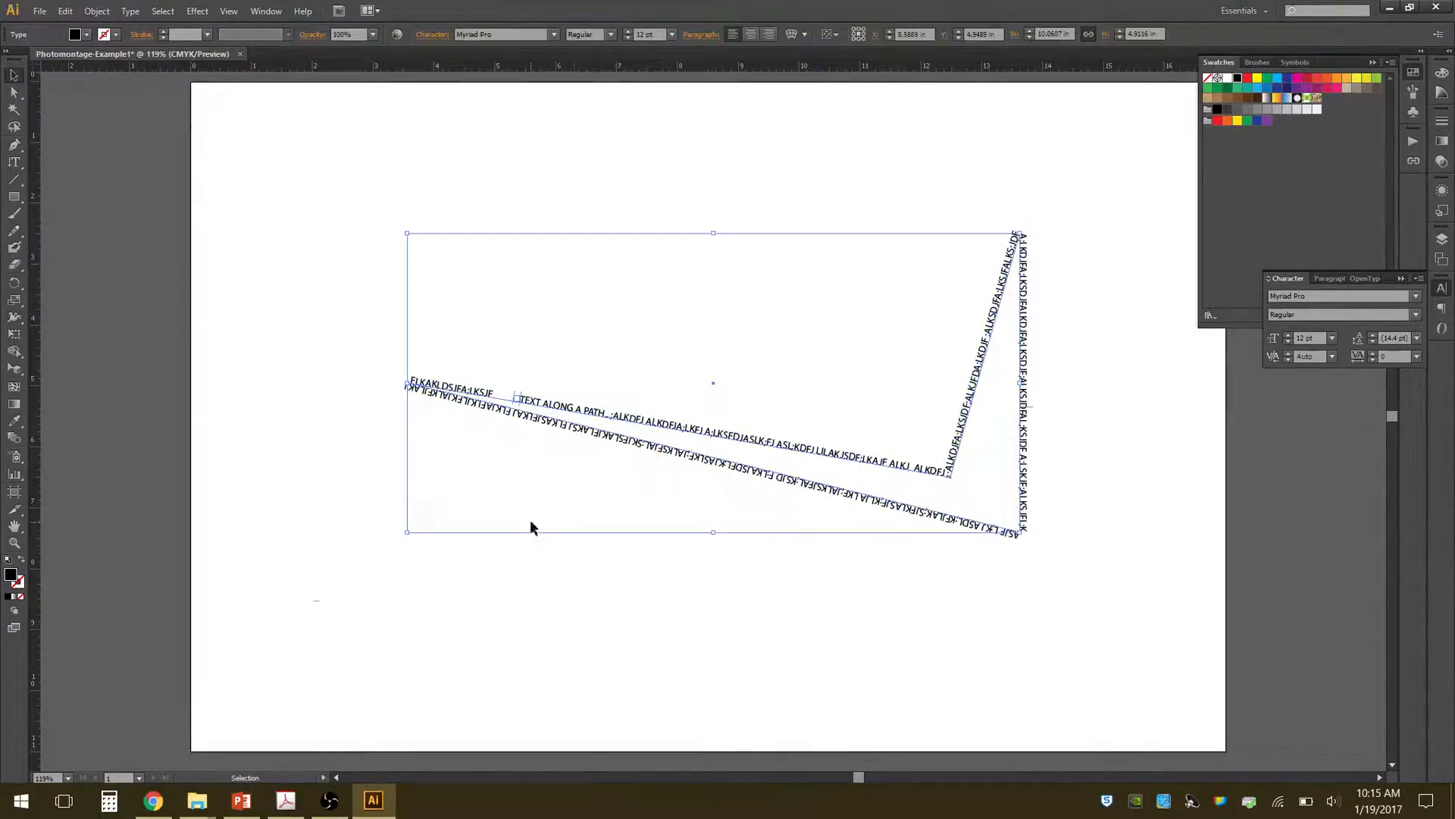
{"action": "left_click", "coordinate": [302, 271]}
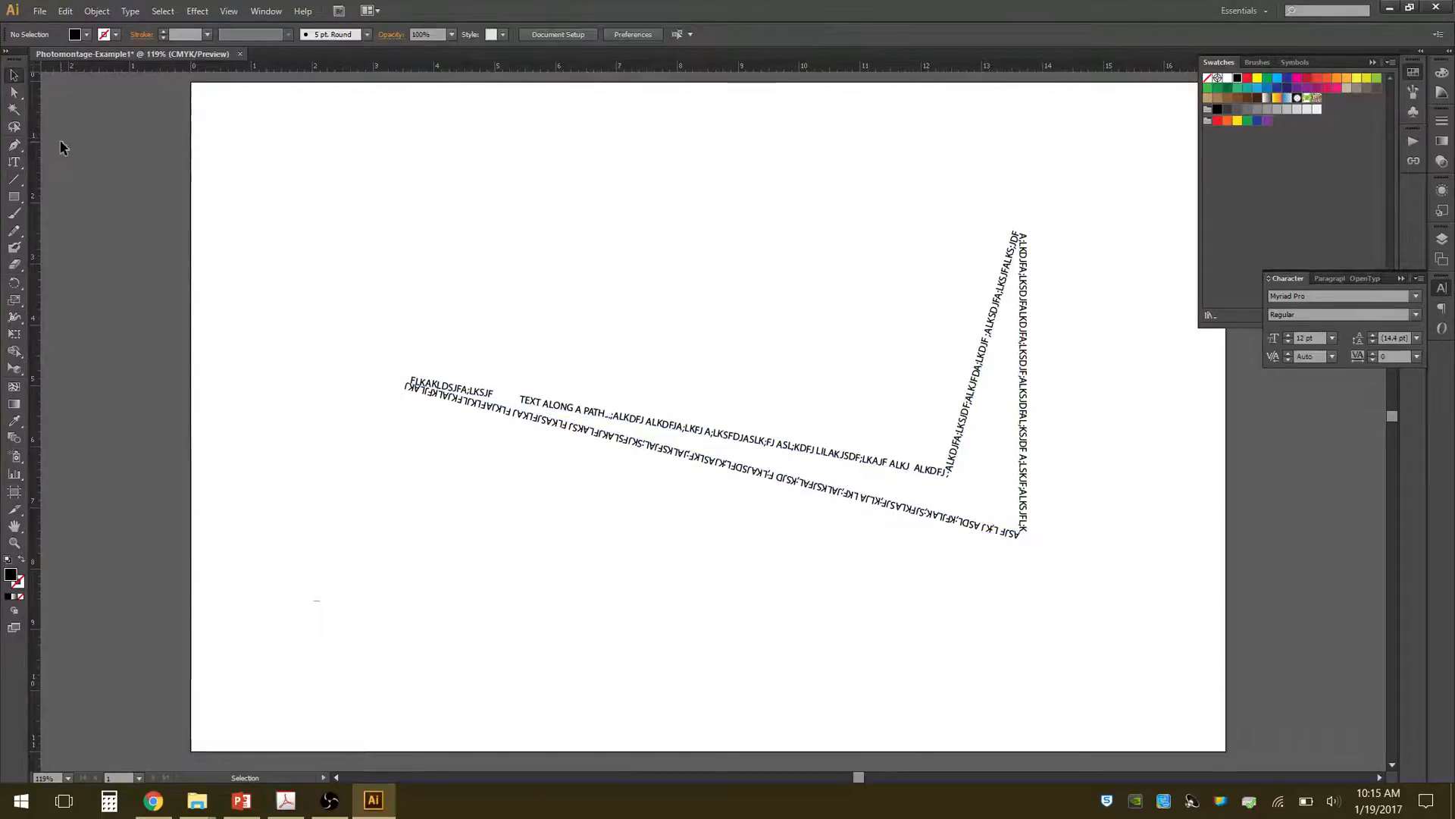
Draw a sloping line segment about 4.88 by 1.44 in above the path text and give it a 2 pt stroke.
{"action": "left_click", "coordinate": [13, 179]}
{"action": "left_click_drag", "start_coordinate": [297, 180], "coordinate": [594, 267]}
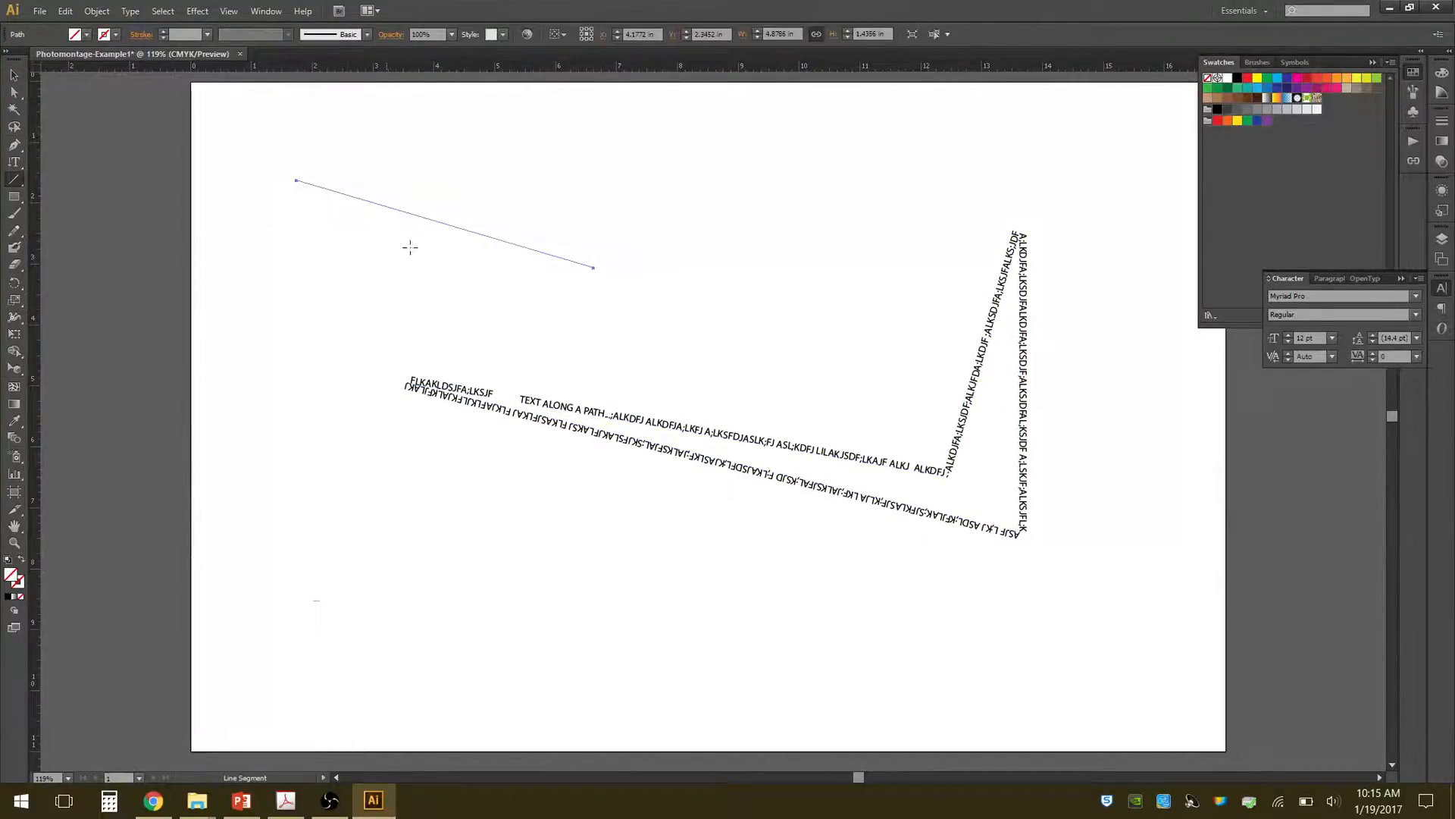
{"action": "left_click", "coordinate": [162, 30]}
{"action": "left_click", "coordinate": [162, 30]}
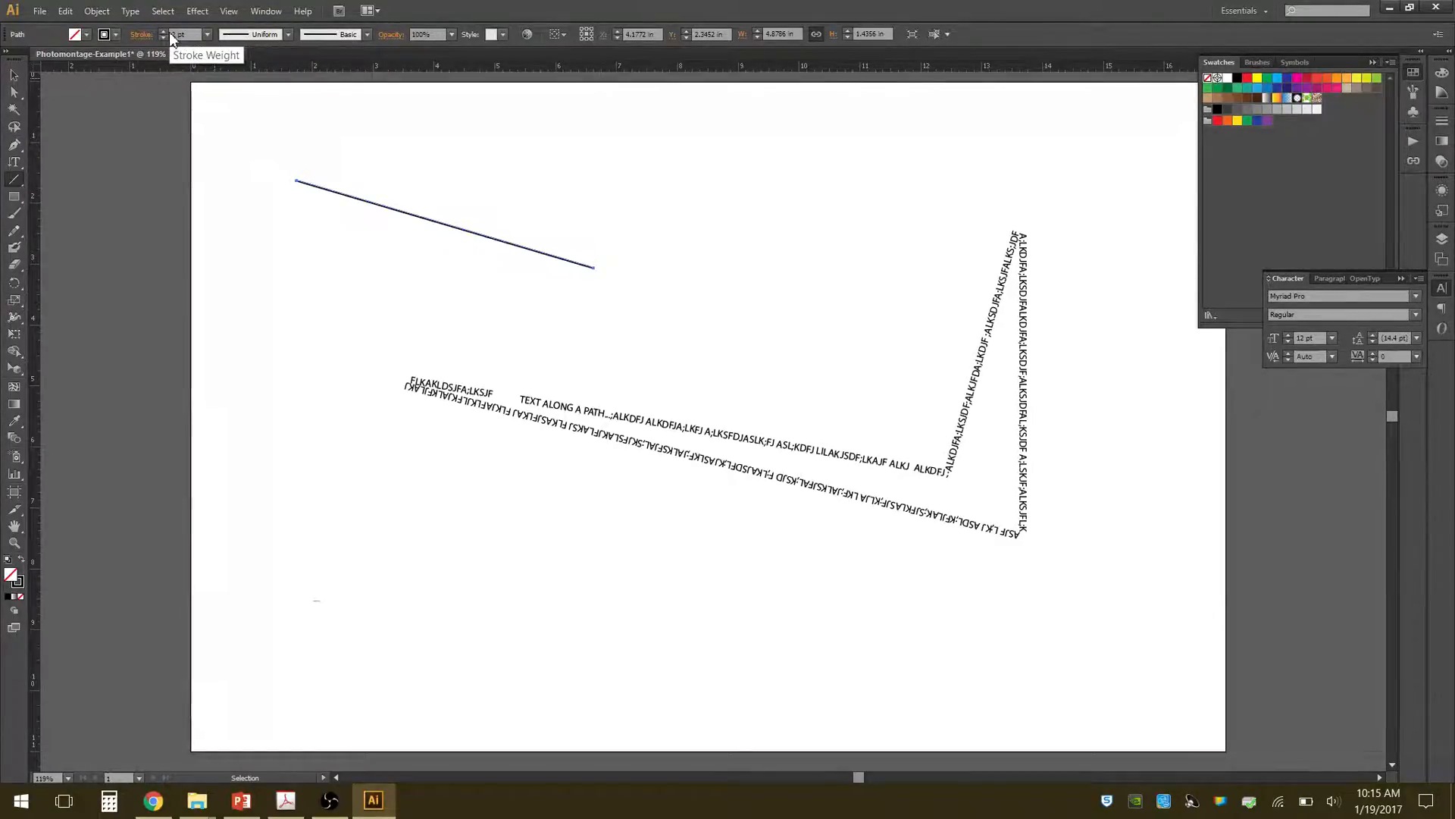
Change the sloping line's stroke color to red.
{"action": "left_click", "coordinate": [112, 35]}
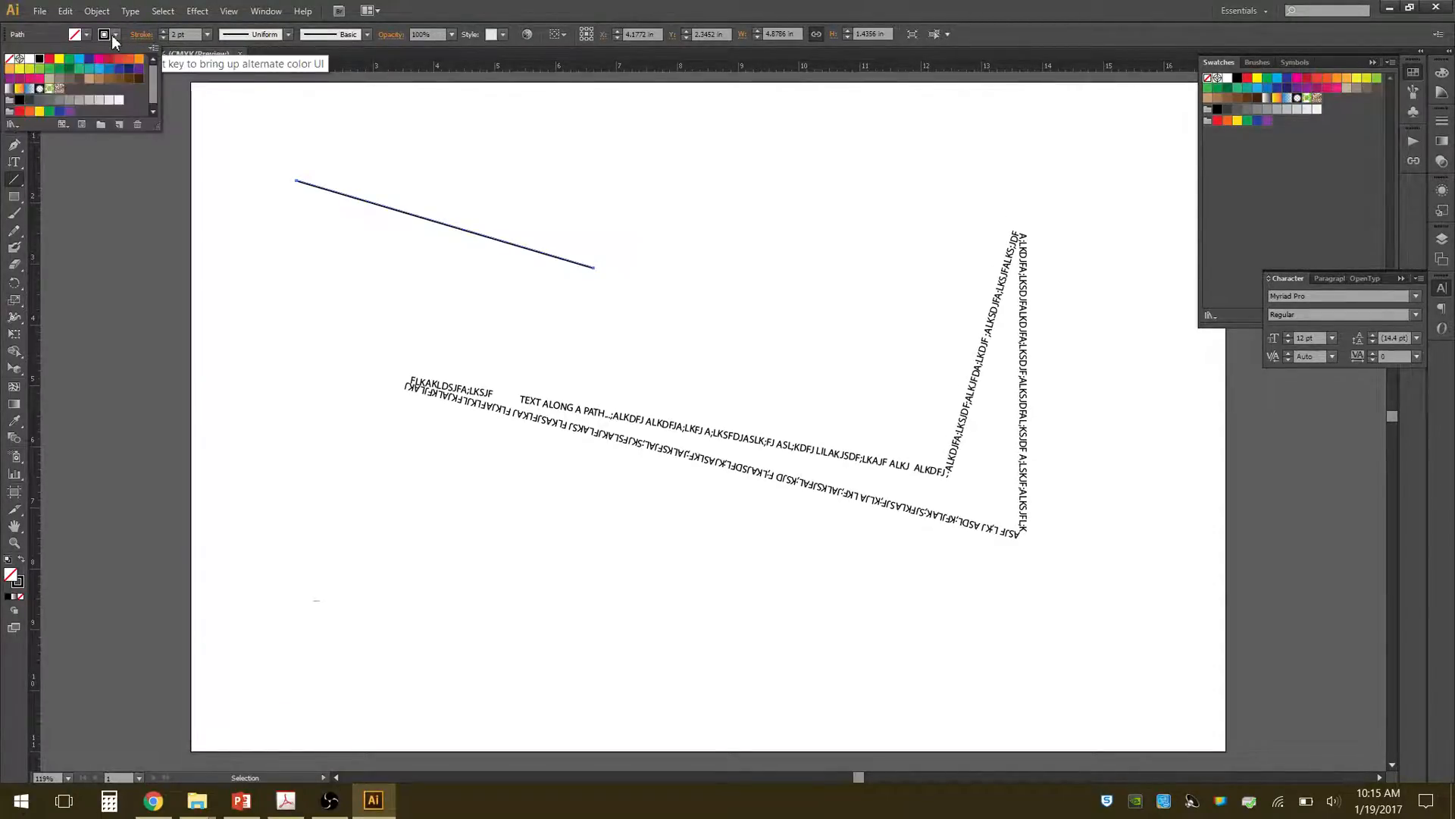
{"action": "left_click", "coordinate": [109, 58]}
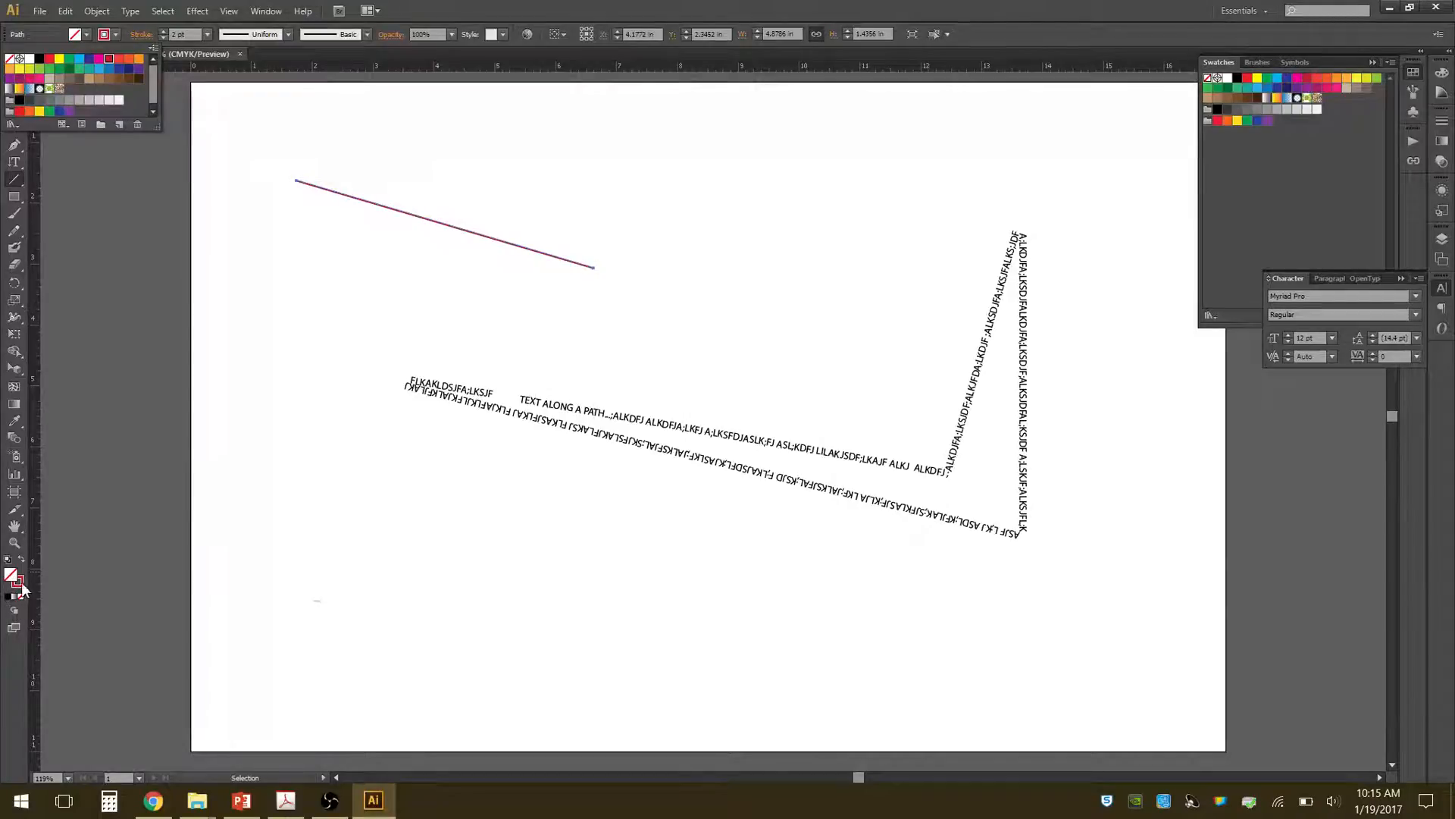
{"action": "left_click", "coordinate": [501, 7]}
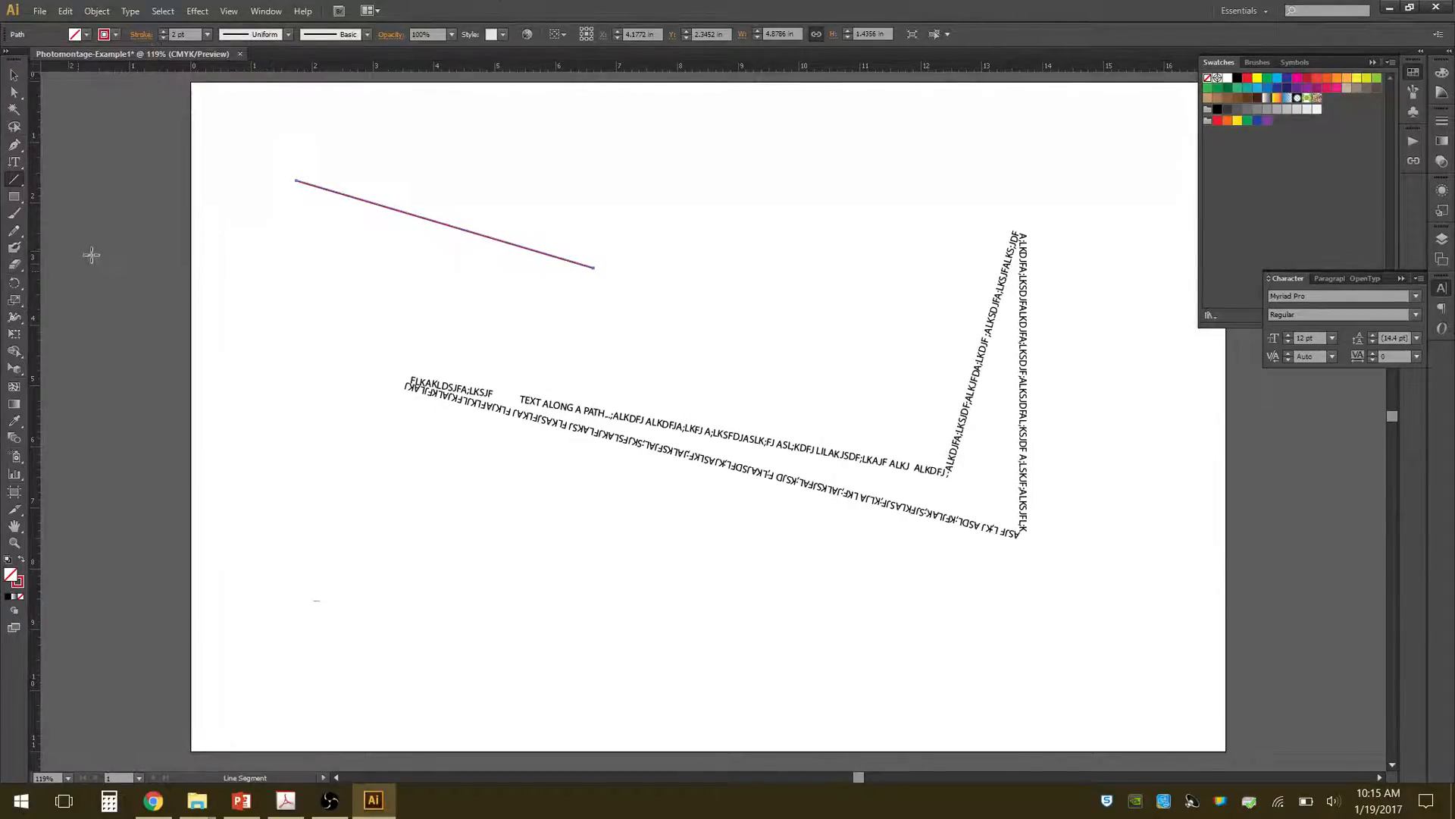
Restore the line's default fill and stroke, and recolor only its stroke with a red swatch.
{"action": "left_click", "coordinate": [9, 561]}
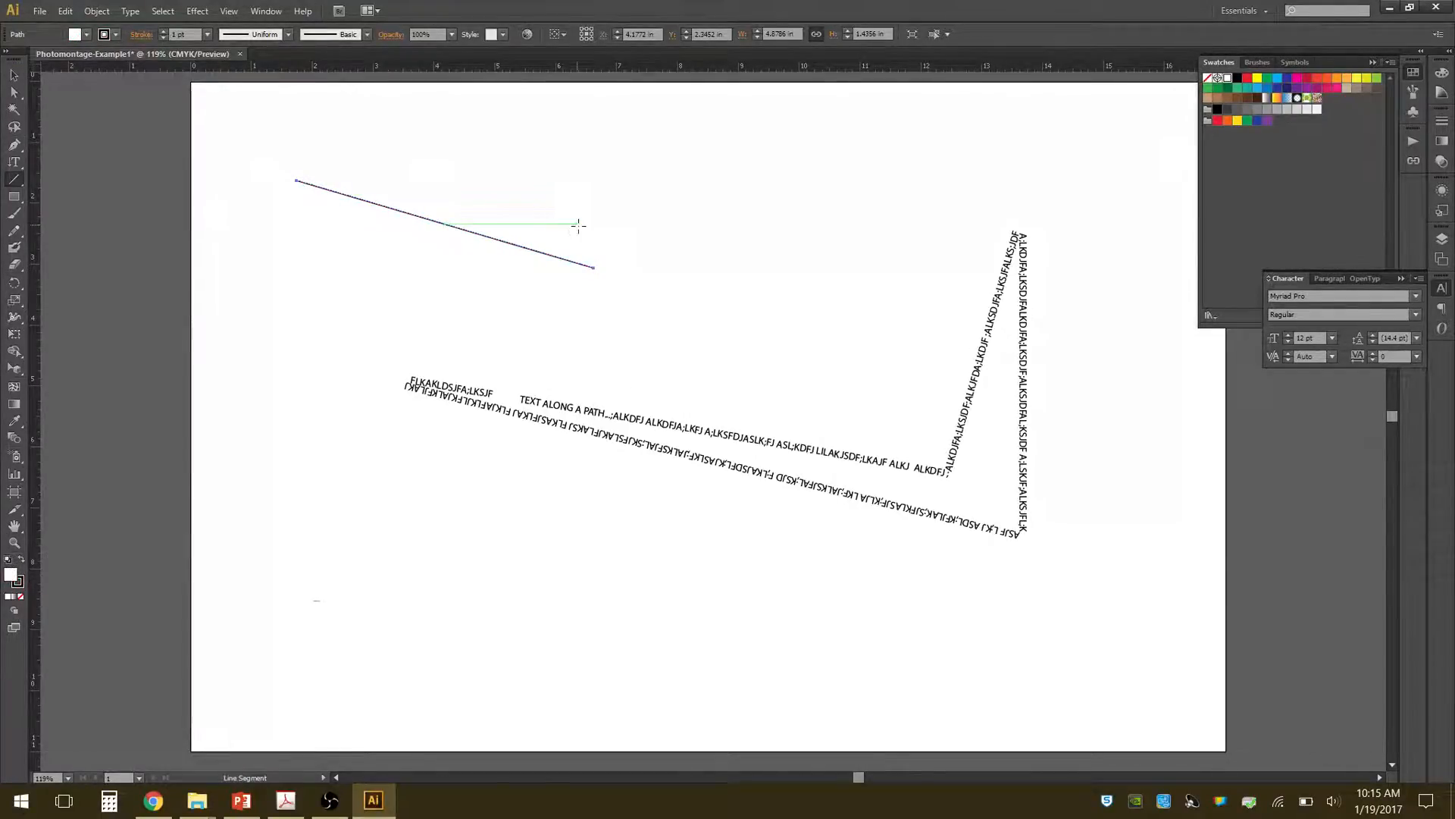
{"action": "key", "text": "v"}
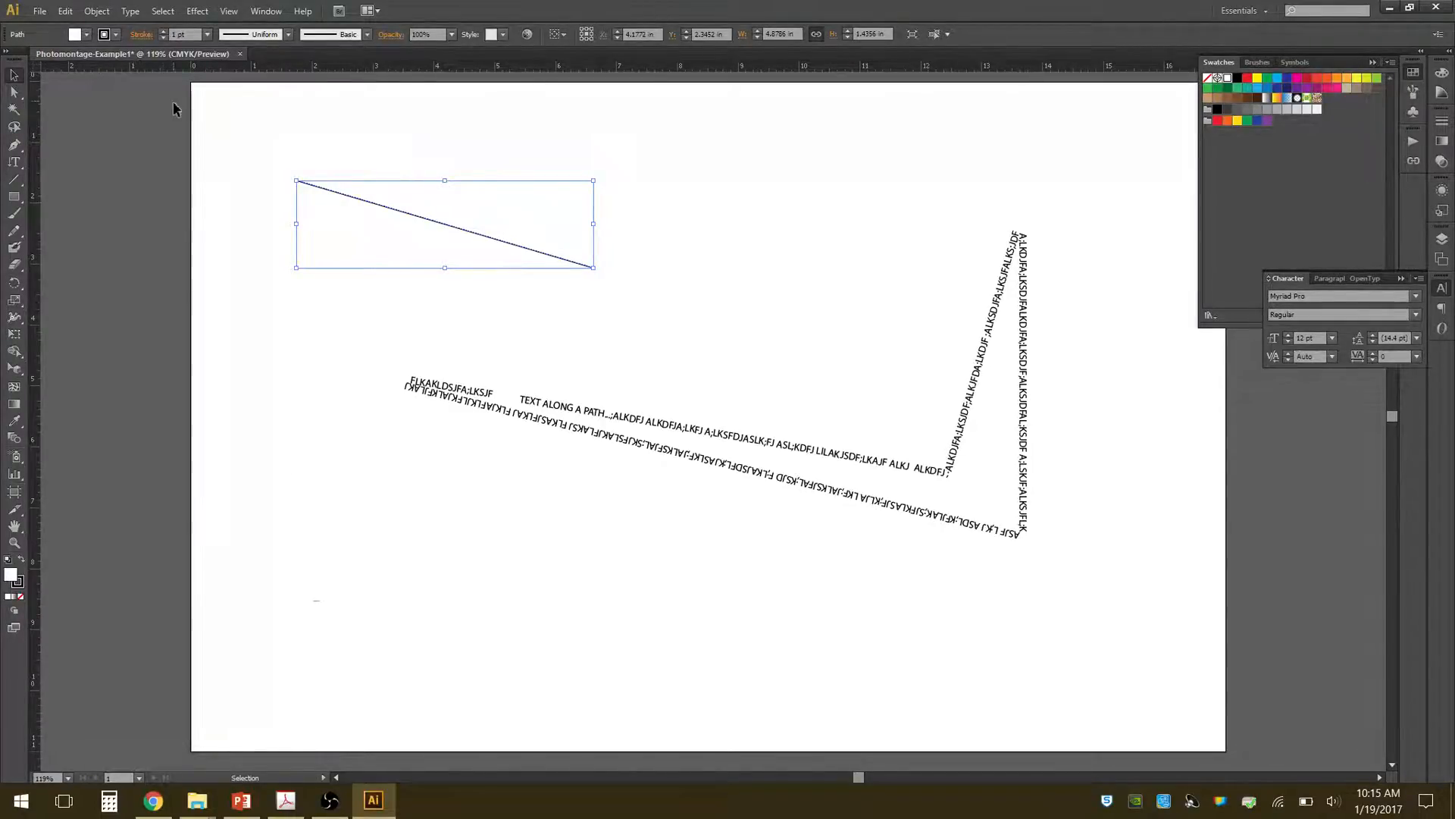
{"action": "left_click", "coordinate": [115, 35]}
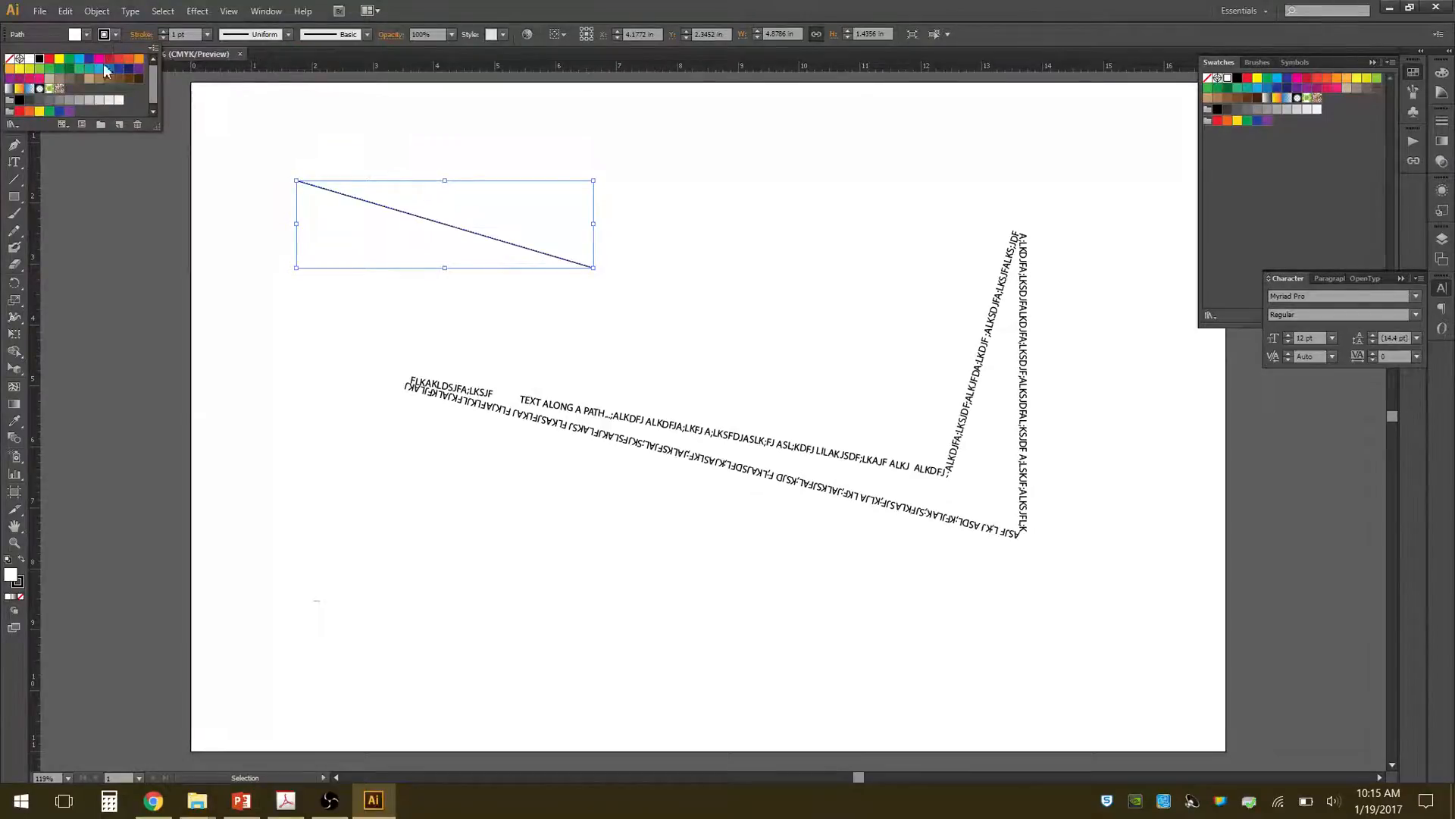
{"action": "left_click", "coordinate": [99, 64]}
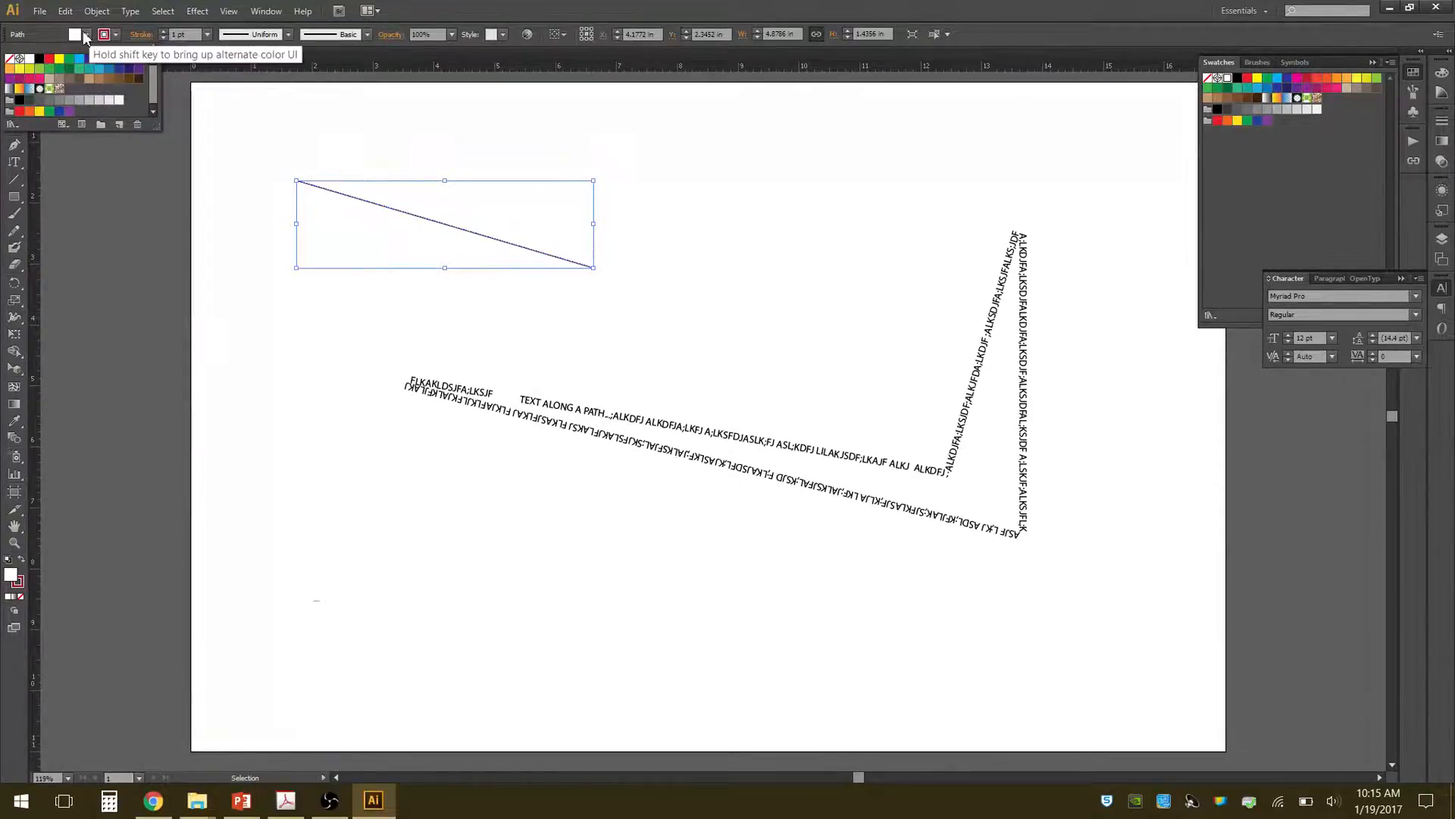
Set the line's fill color to yellow and deselect it.
{"action": "left_click", "coordinate": [87, 35]}
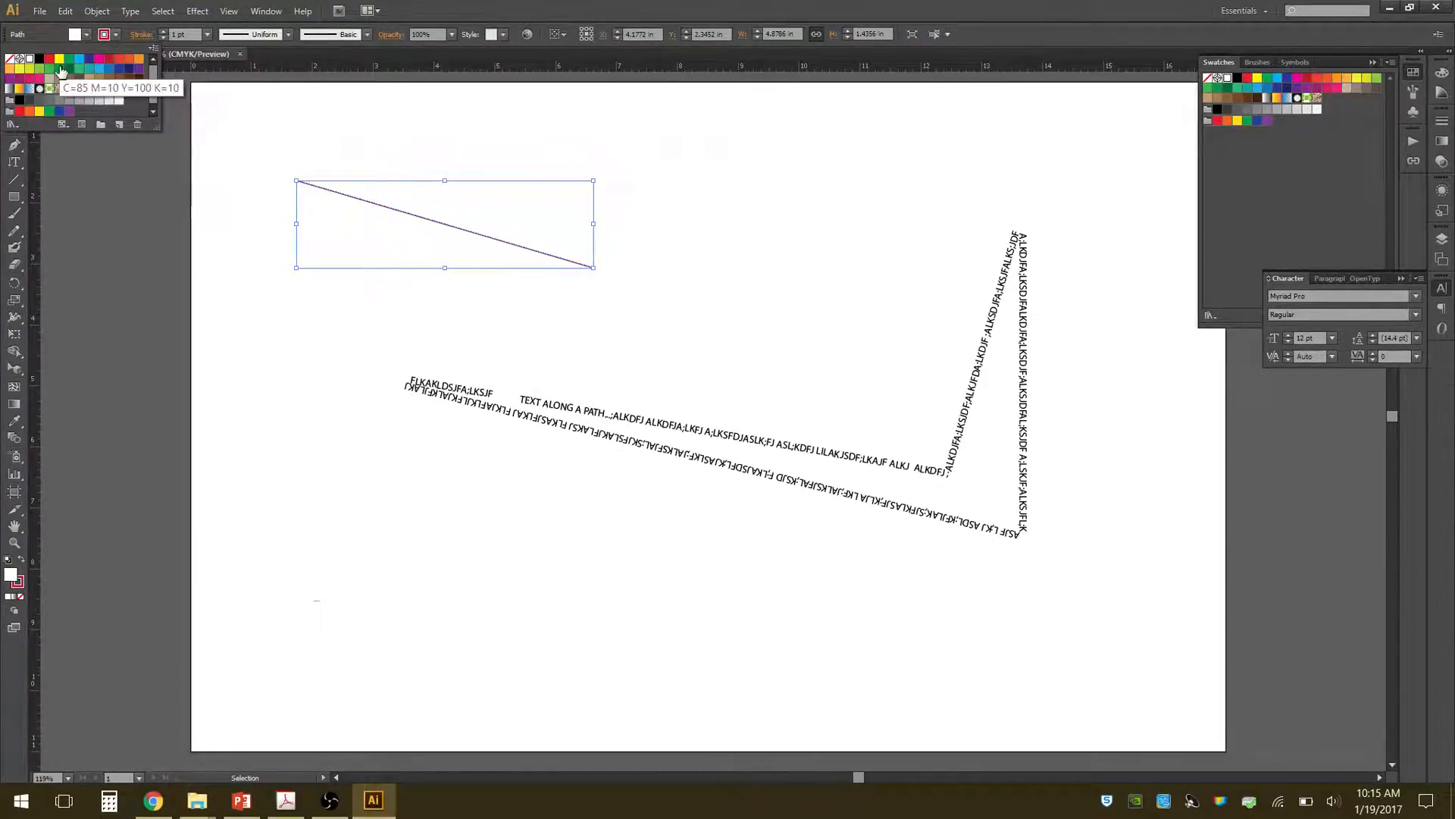
{"action": "left_click", "coordinate": [59, 59]}
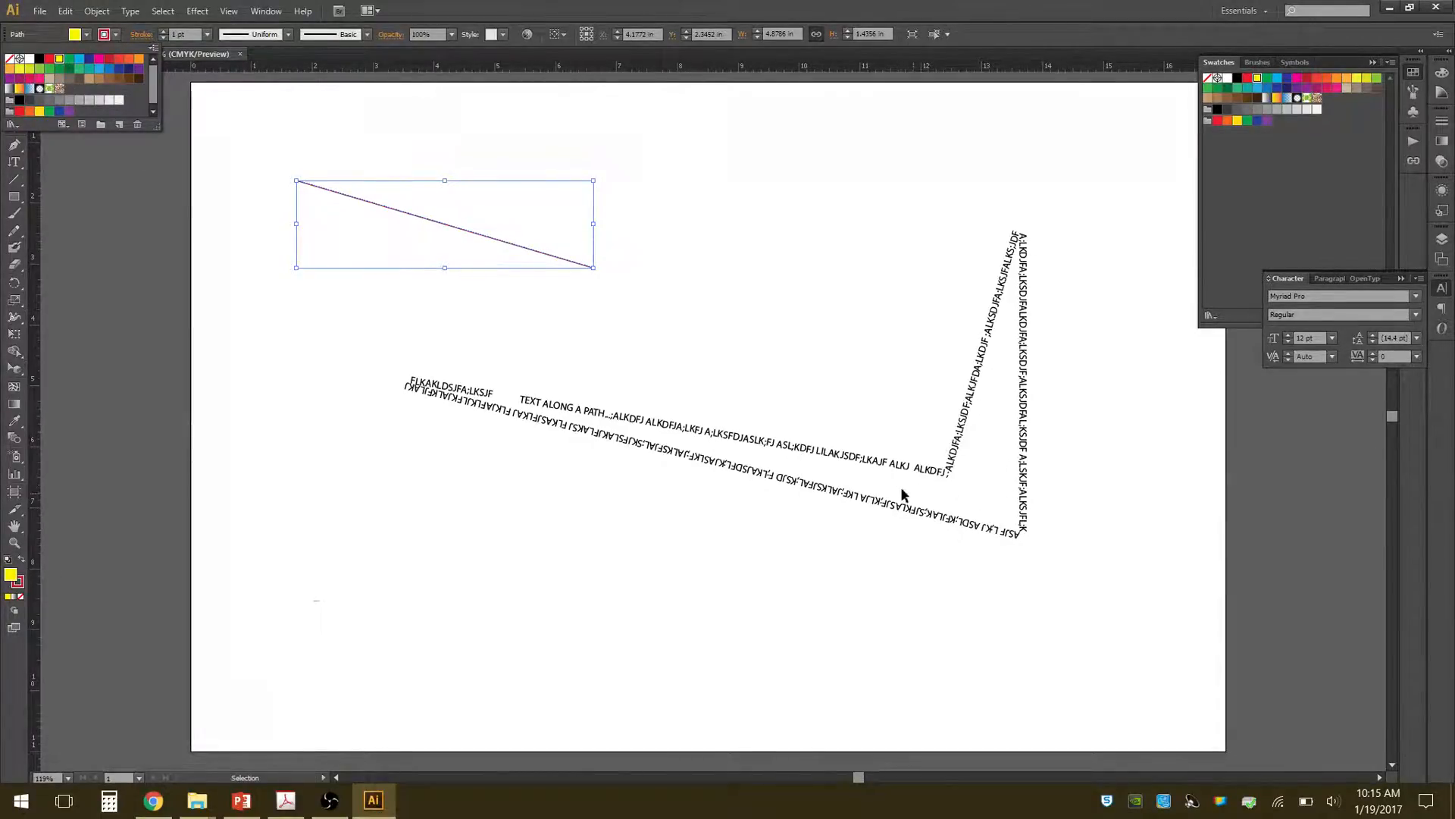
{"action": "left_click", "coordinate": [470, 12]}
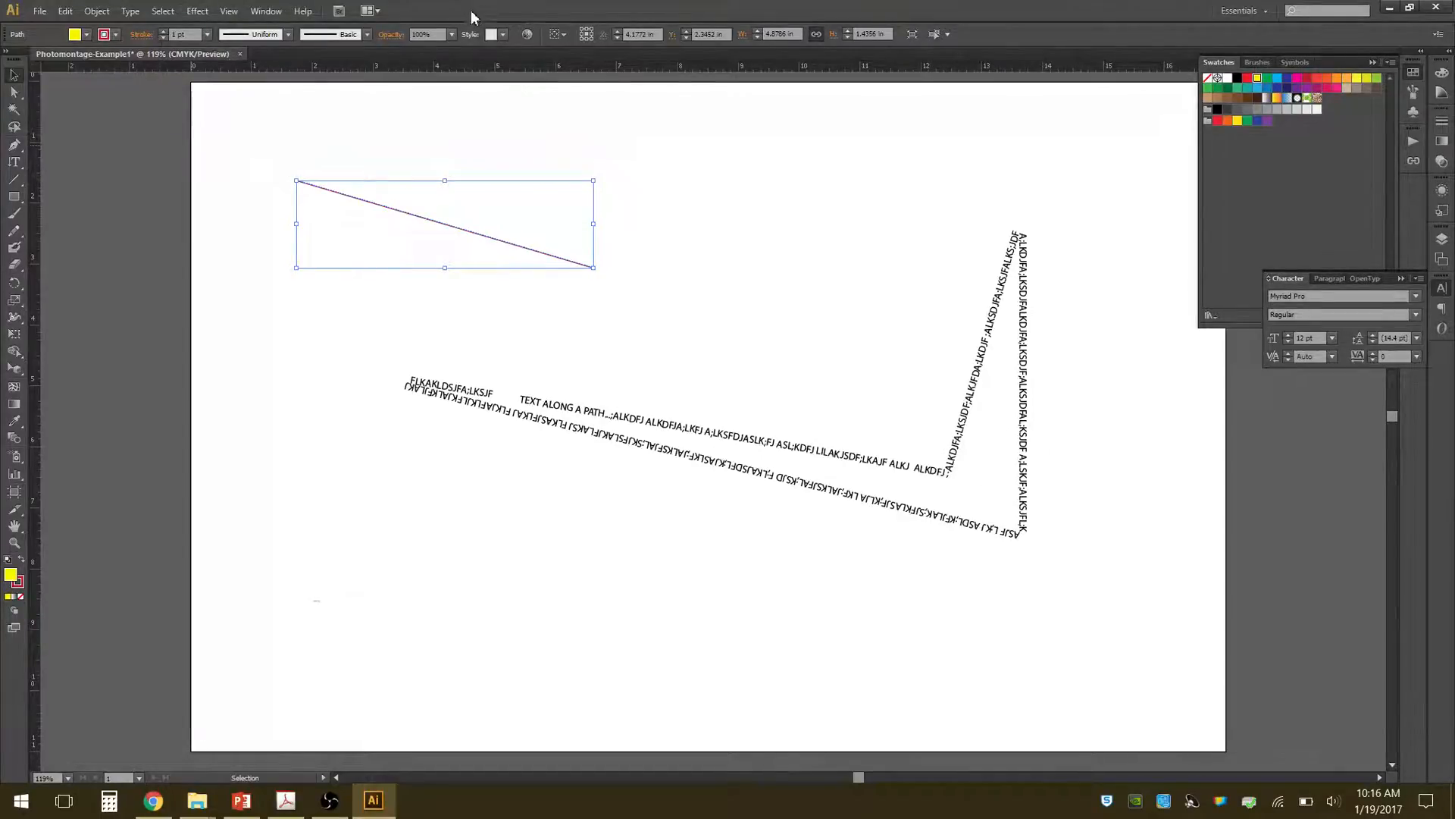
{"action": "left_click", "coordinate": [691, 178]}
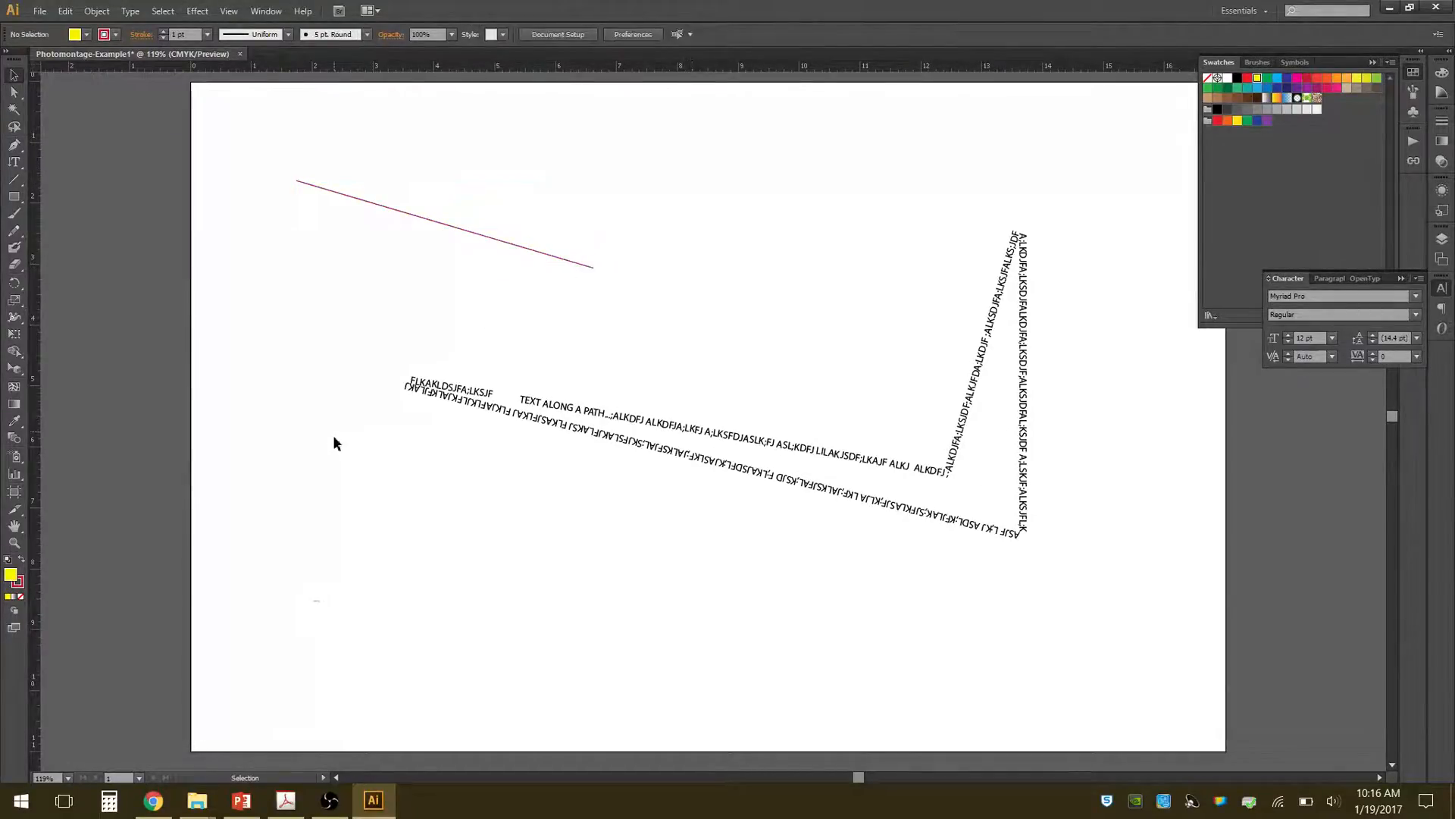
Reset the sloping line to the default white fill and black stroke, and deselect it.
{"action": "left_click", "coordinate": [8, 560]}
{"action": "left_click", "coordinate": [473, 231]}
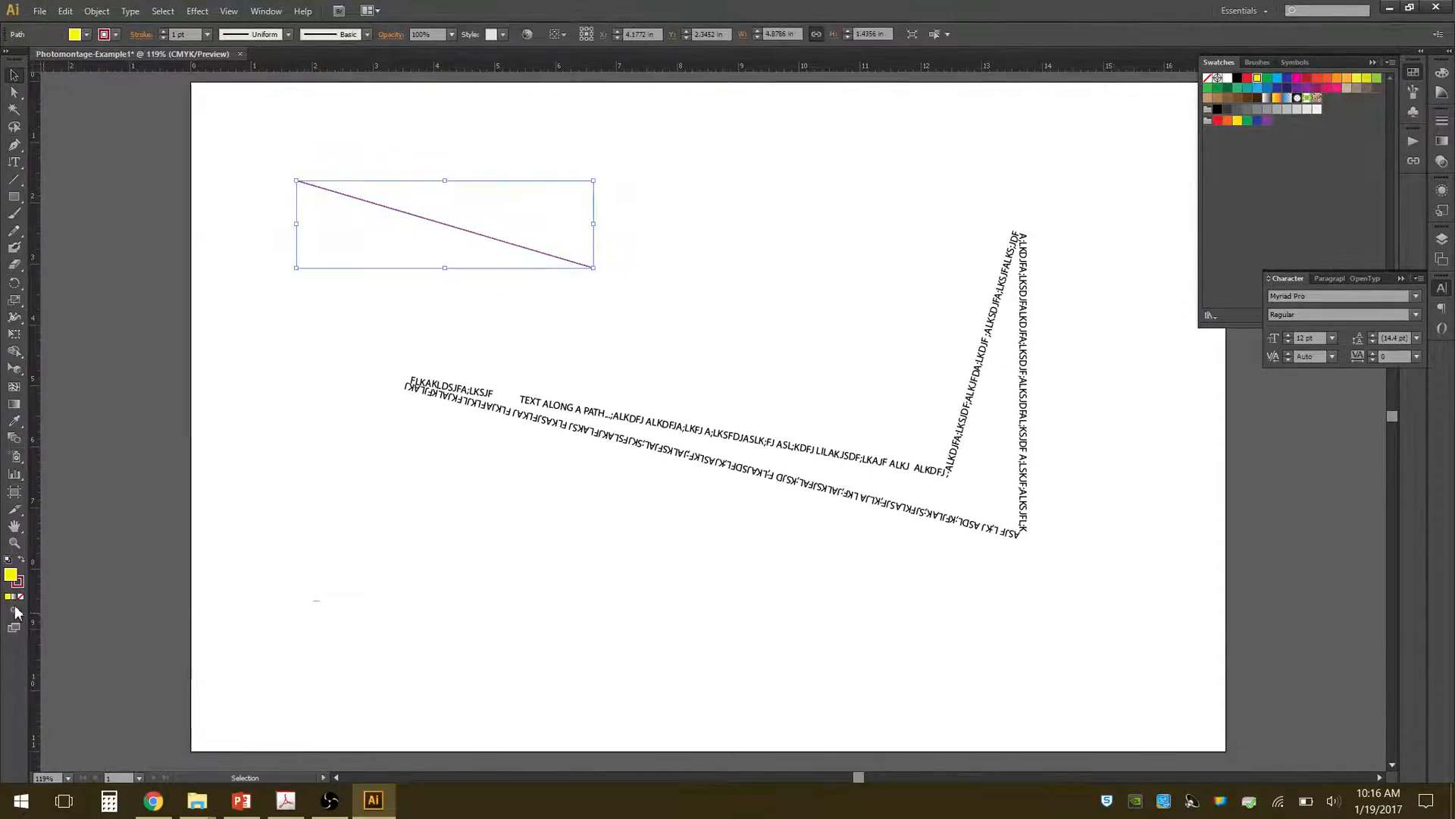
{"action": "left_click", "coordinate": [8, 561]}
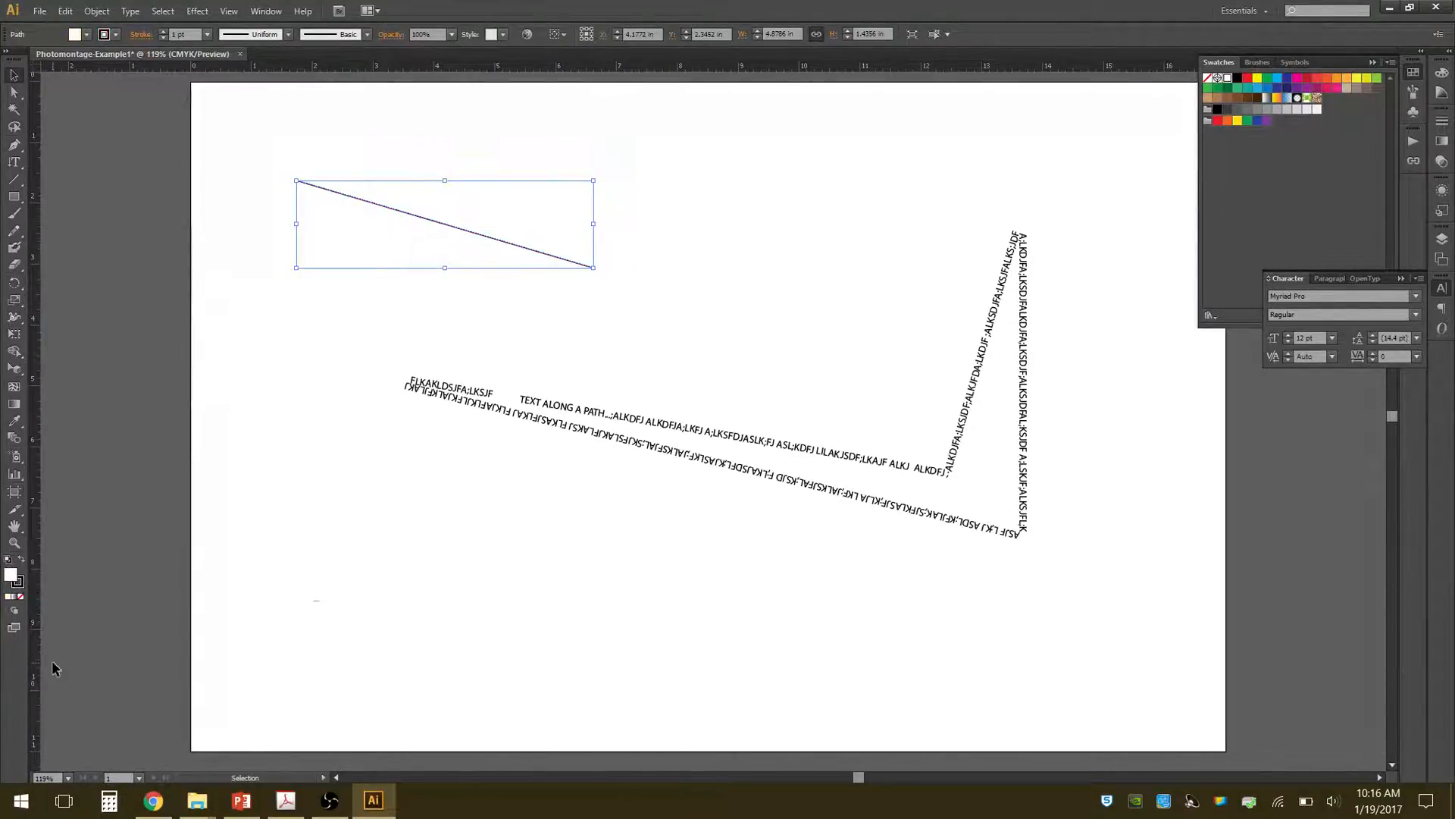
{"action": "left_click", "coordinate": [675, 252]}
Draw a rectangle about 3.2 by 1.82 in beside the sloping line and move it over the path text.
{"action": "left_click", "coordinate": [14, 196]}
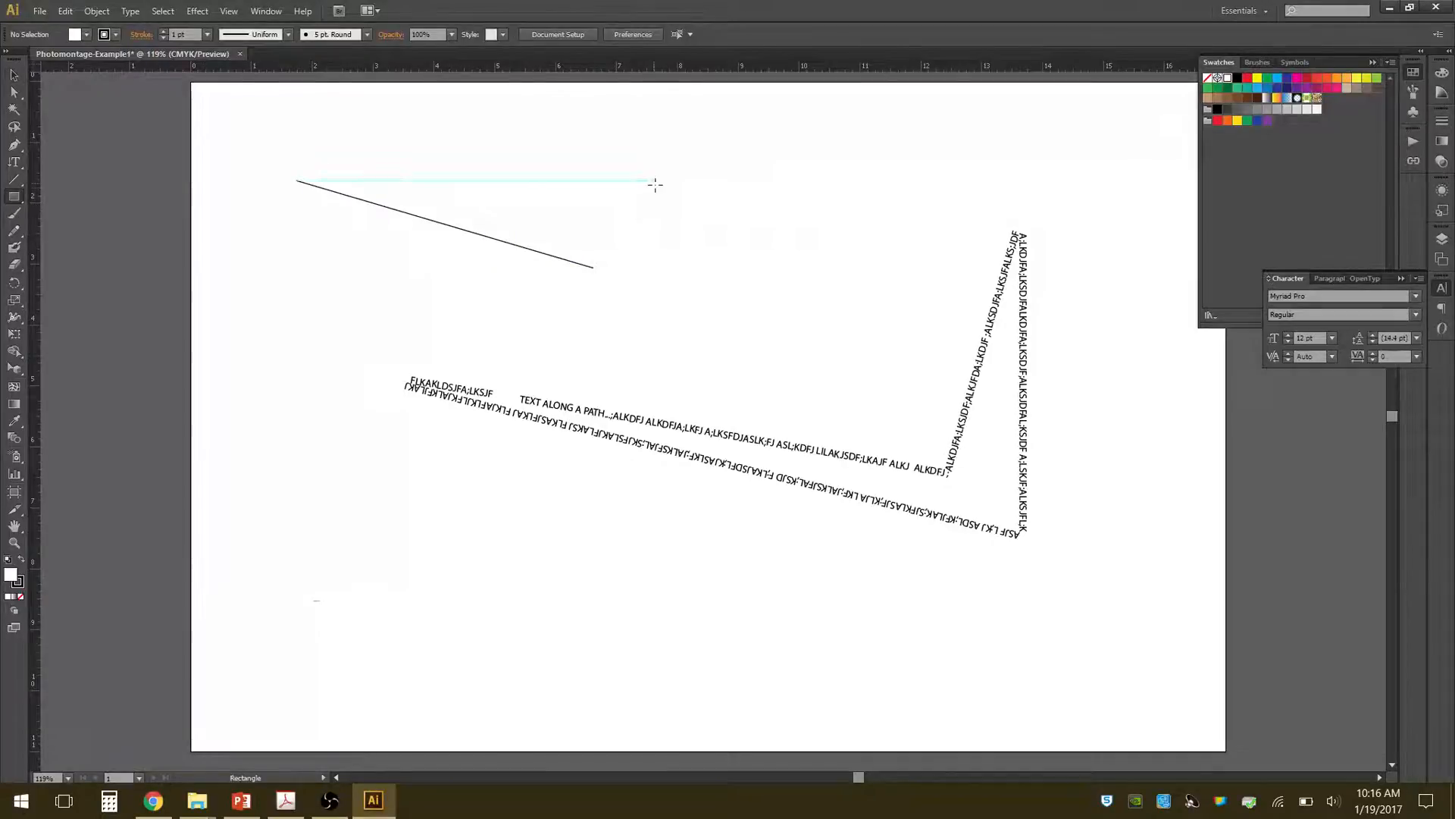
{"action": "left_click_drag", "start_coordinate": [655, 182], "coordinate": [848, 291]}
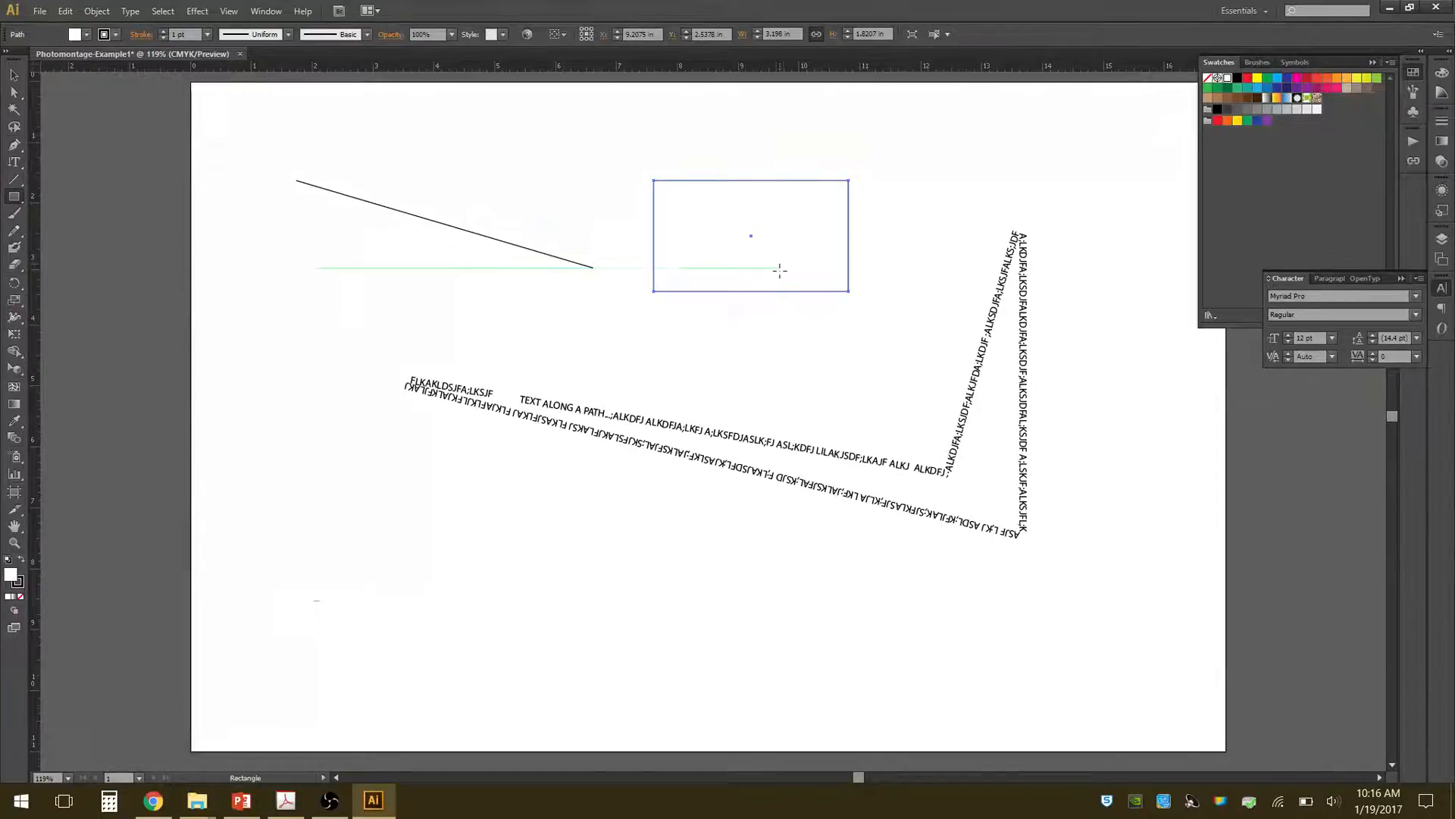
{"action": "left_click", "coordinate": [14, 74]}
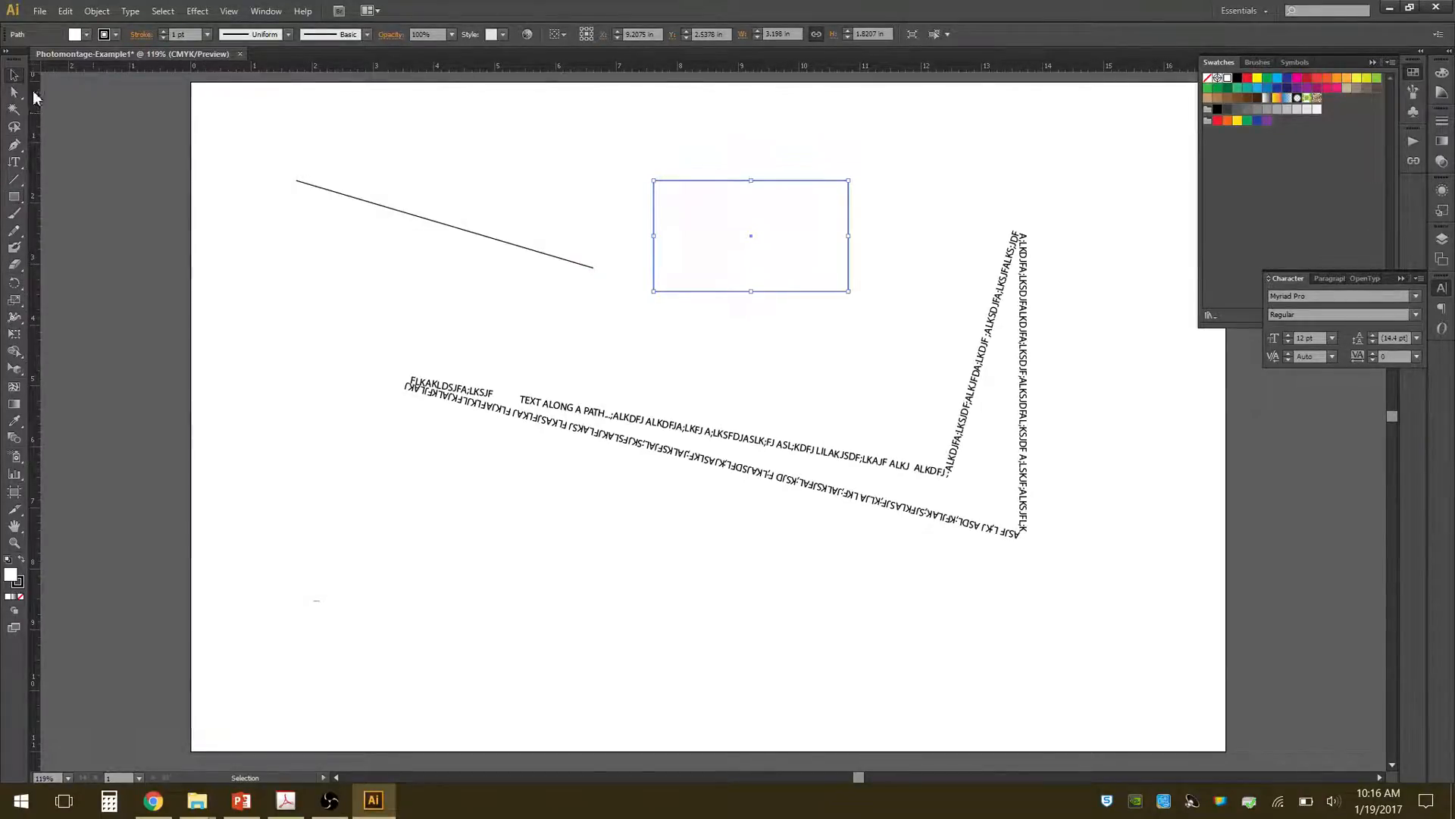
{"action": "left_click_drag", "start_coordinate": [798, 228], "coordinate": [674, 419]}
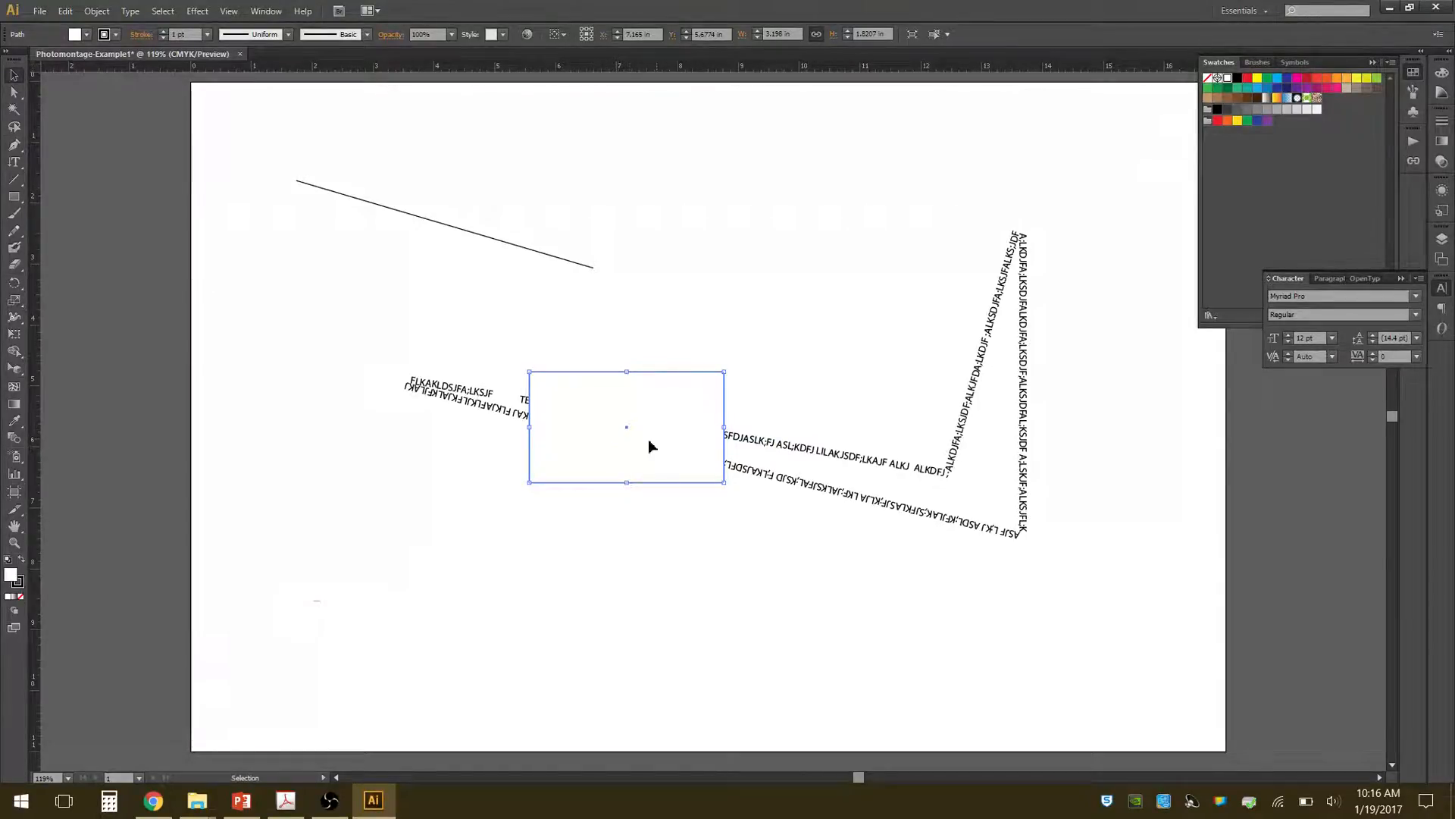
Give the rectangle over the path text an orange stroke and a yellow fill, and deselect it.
{"action": "left_click", "coordinate": [19, 588]}
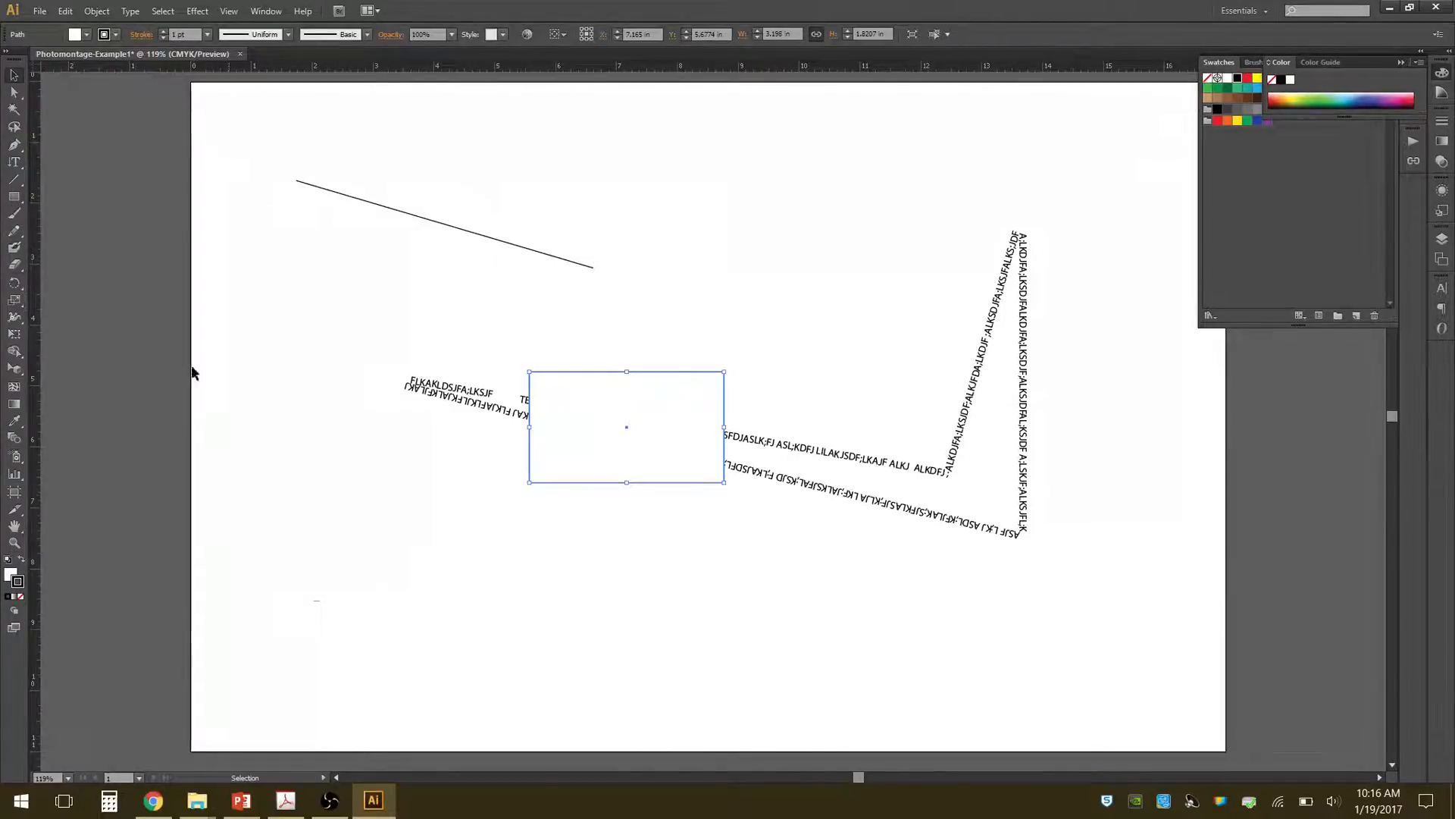
{"action": "left_click", "coordinate": [1228, 121]}
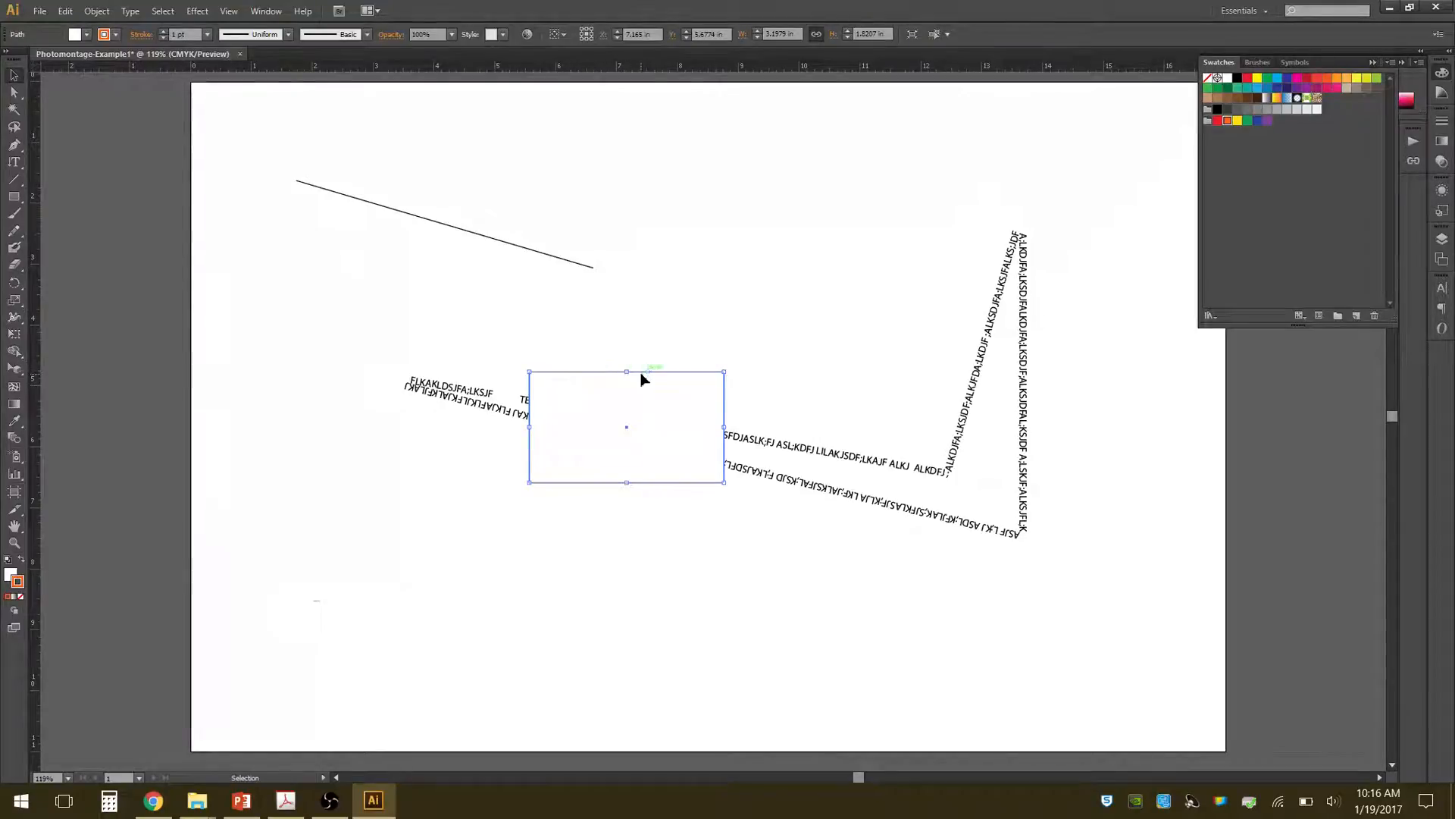
{"action": "left_click", "coordinate": [10, 574]}
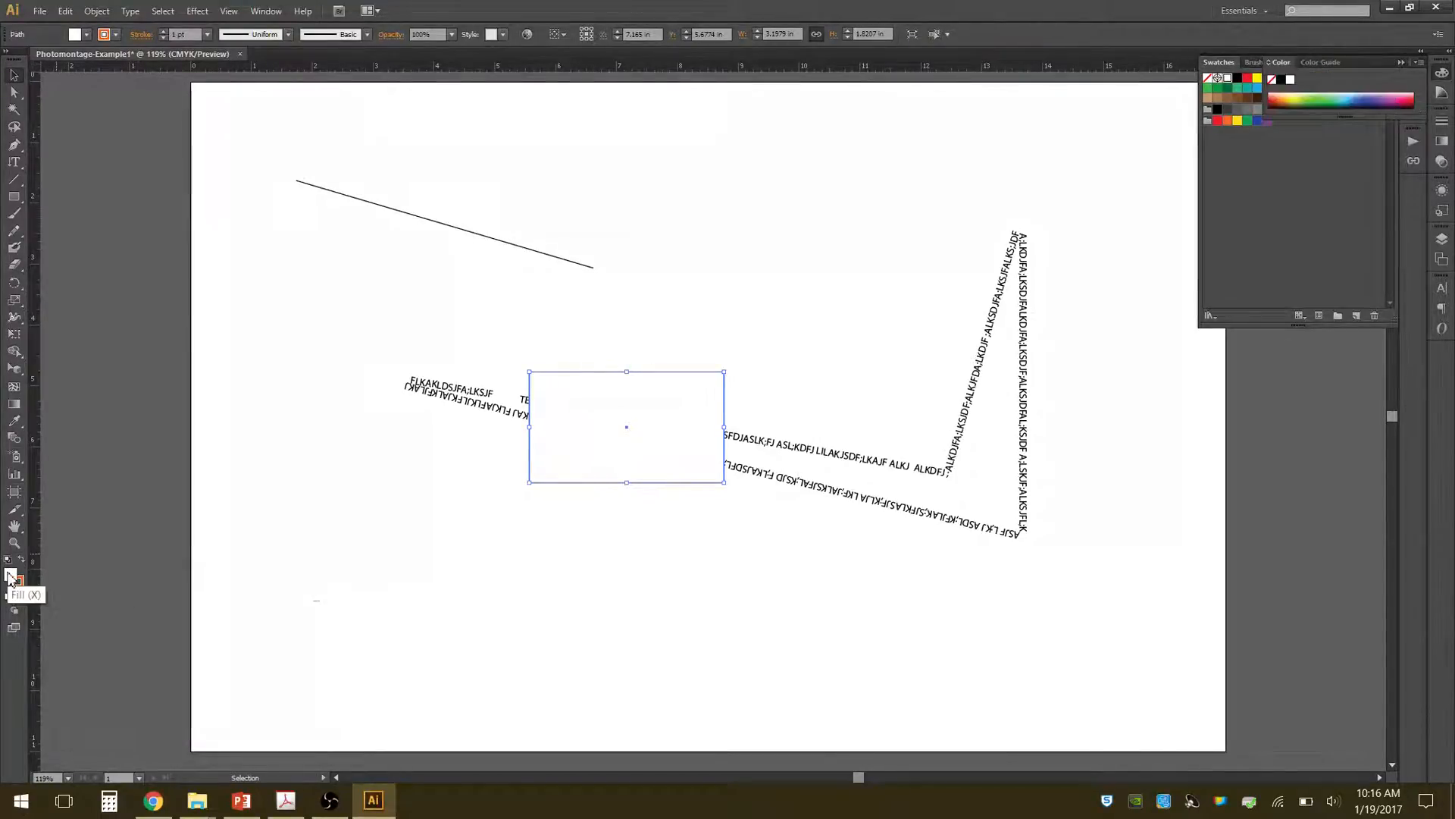
{"action": "left_click", "coordinate": [1238, 122]}
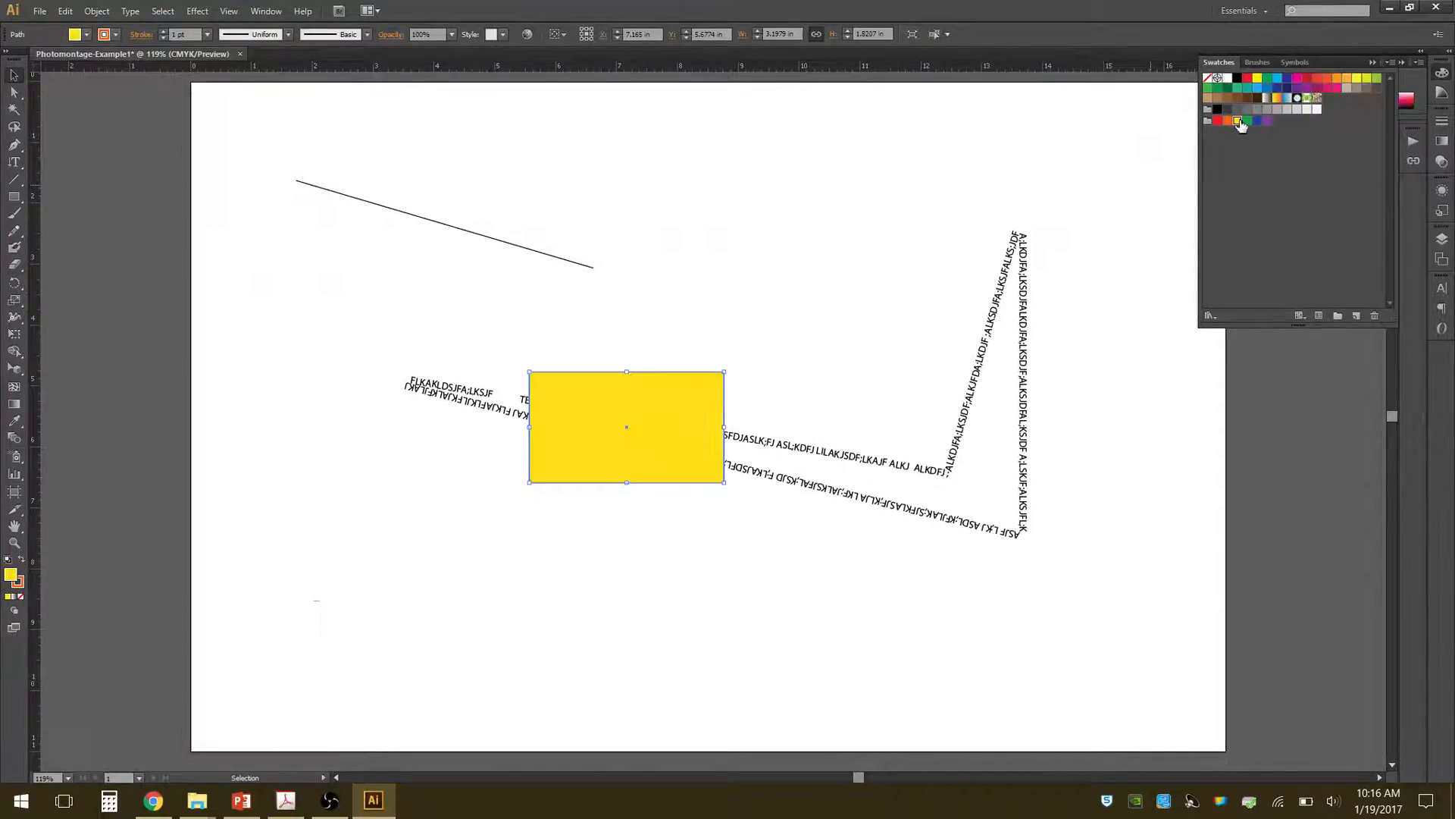
{"action": "left_click", "coordinate": [607, 543]}
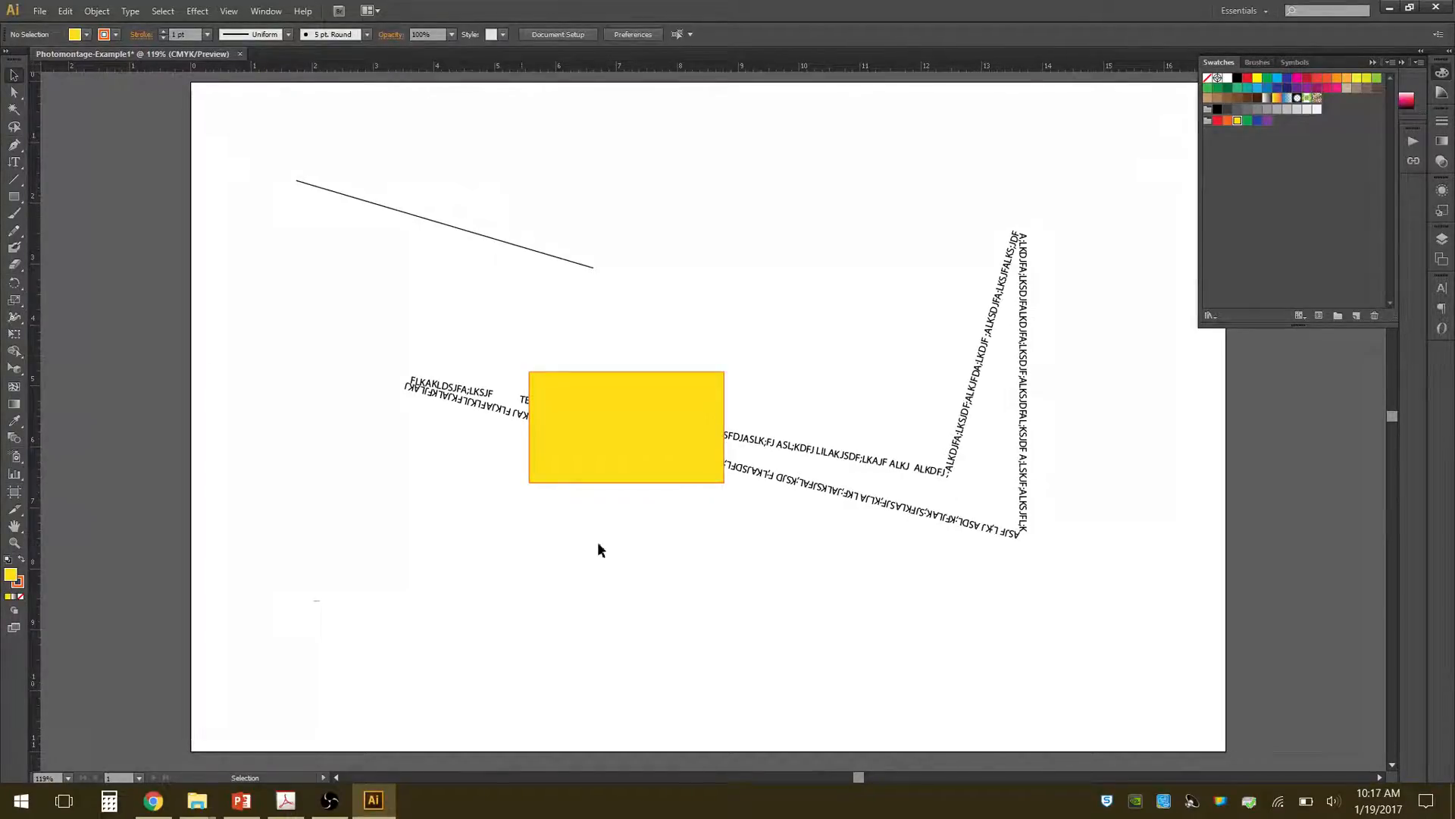
Reset the rectangle to the default fill and stroke, and set only its fill to None.
{"action": "left_click", "coordinate": [715, 384]}
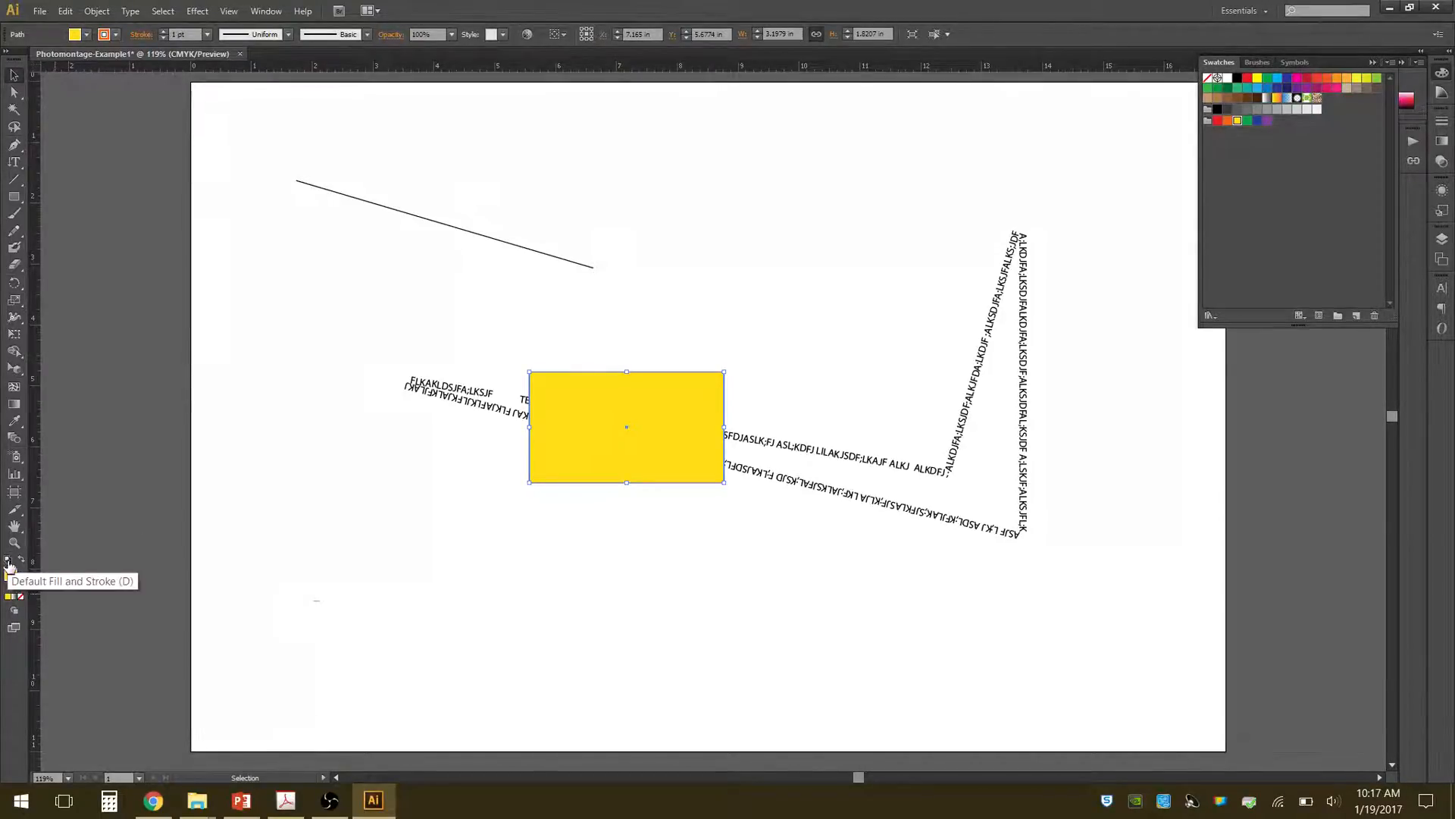
{"action": "left_click", "coordinate": [19, 598]}
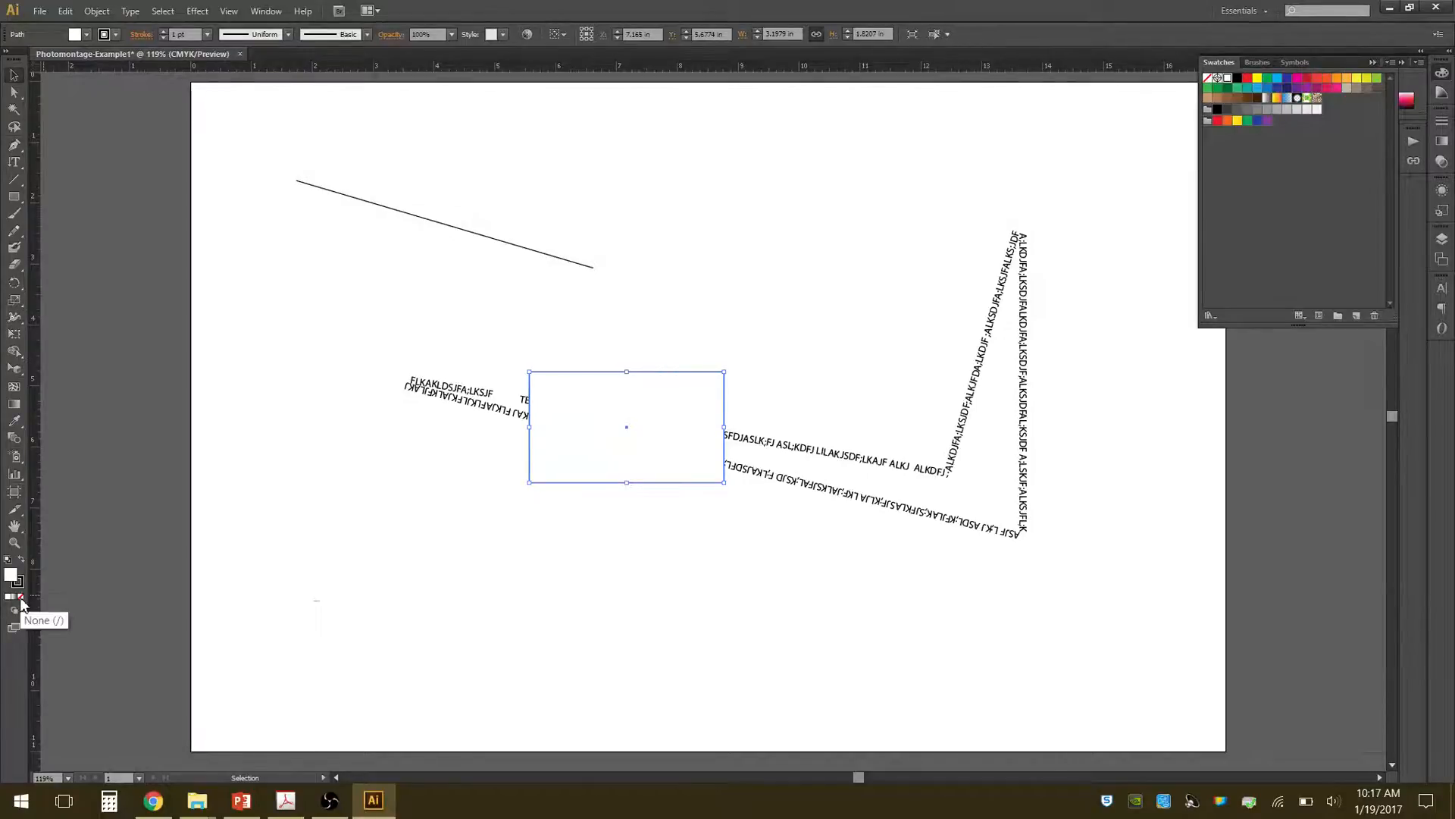
{"action": "left_click", "coordinate": [21, 599]}
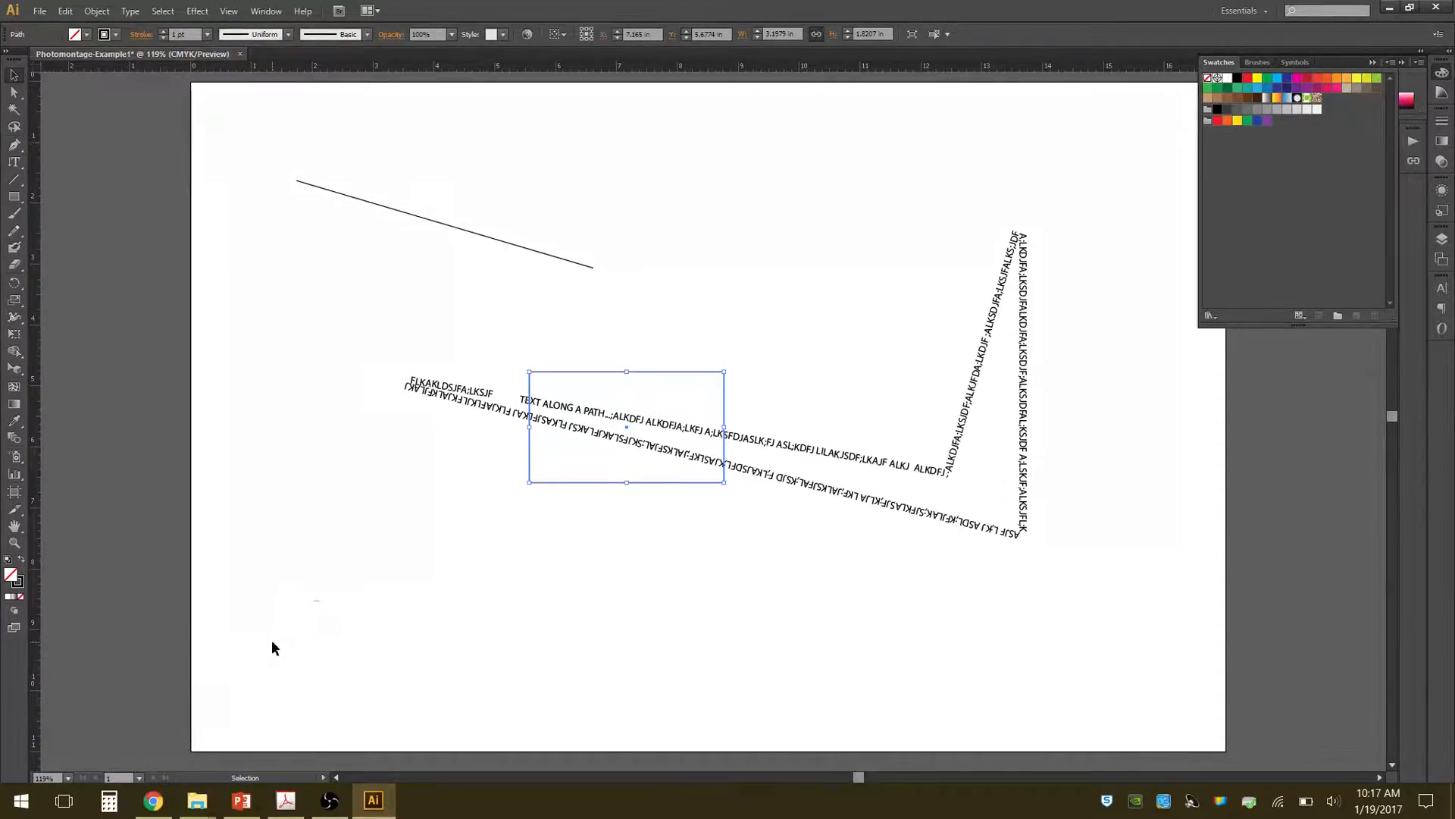
Restore the rectangle's white fill with its stroke set to None, and return it to the default fill and stroke.
{"action": "left_click", "coordinate": [8, 559]}
{"action": "left_click", "coordinate": [20, 583]}
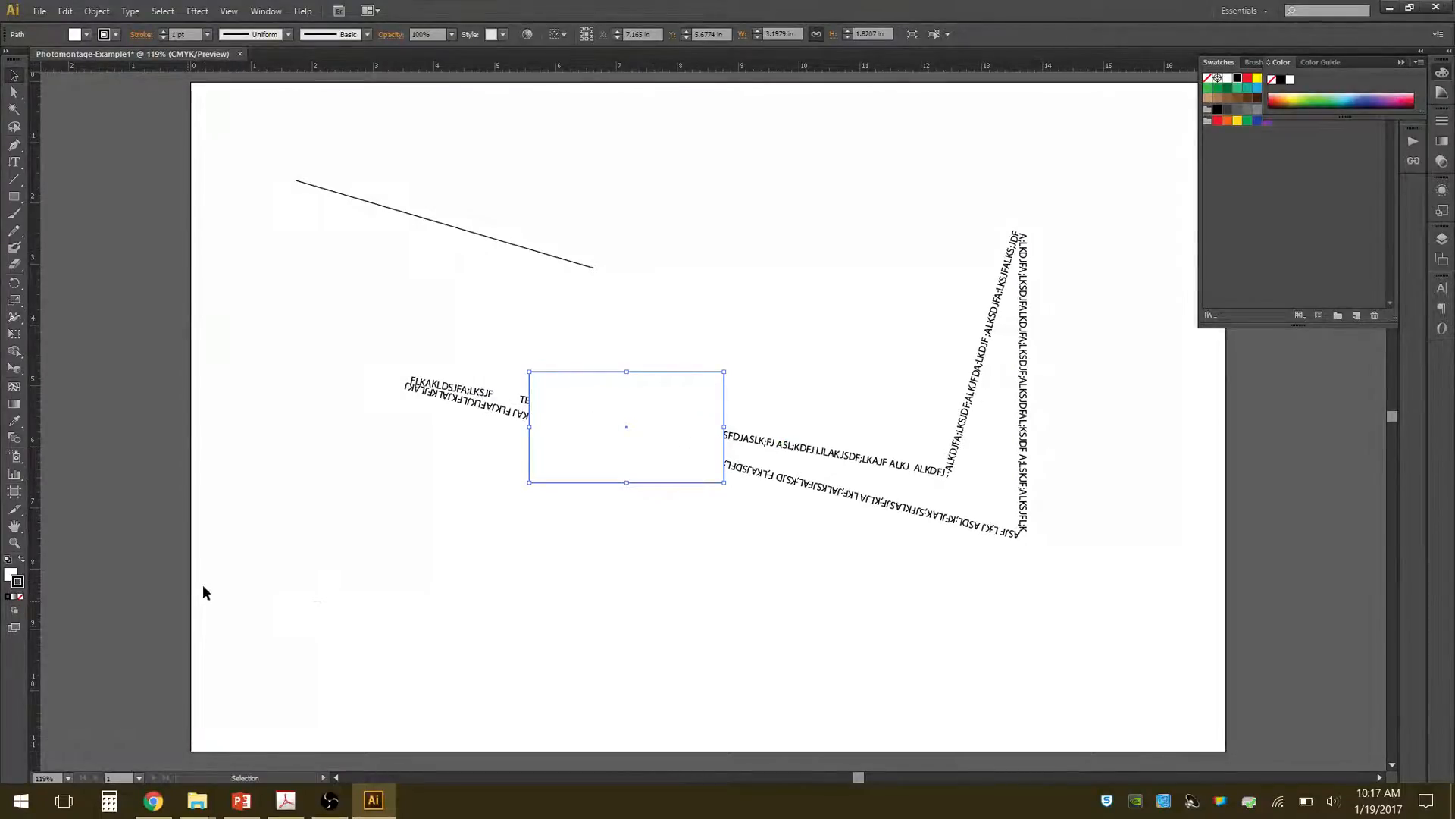
{"action": "left_click", "coordinate": [23, 599]}
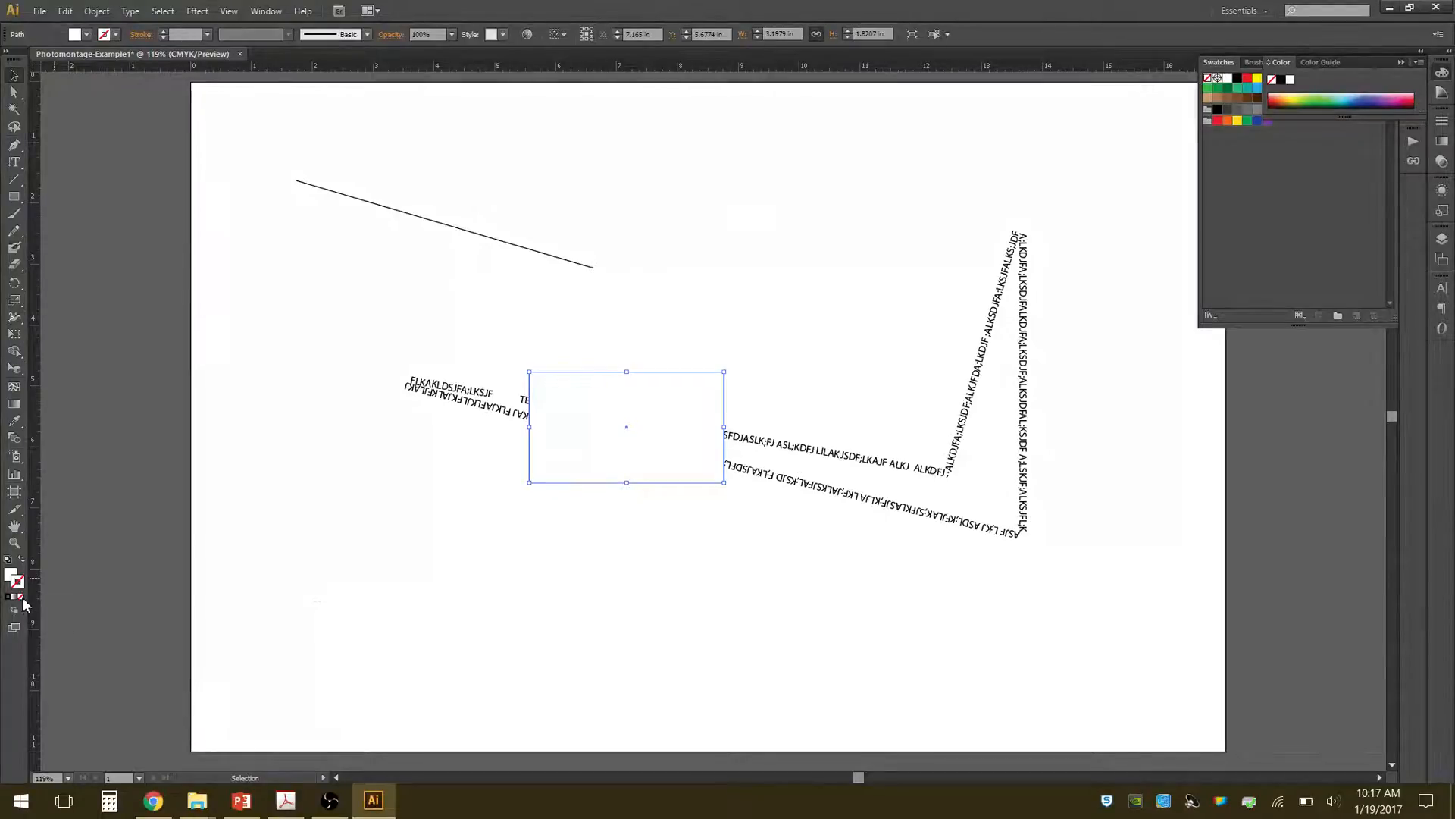
{"action": "left_click", "coordinate": [731, 323]}
{"action": "left_click", "coordinate": [675, 438]}
{"action": "left_click", "coordinate": [746, 386]}
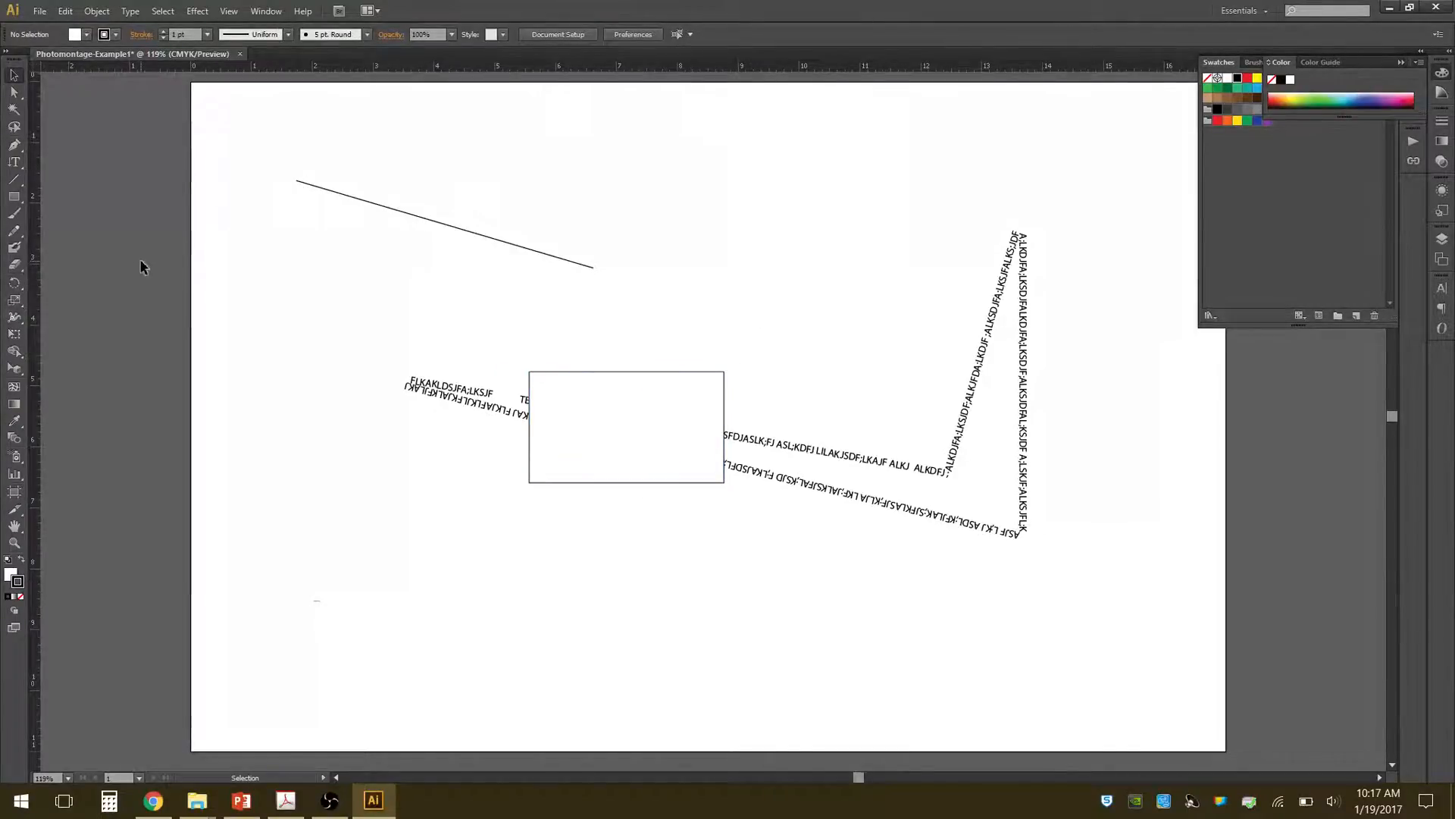
Draw a rectangle about 4.33 by 1.16 in above the sloping line and an ellipse about 3.49 by 0.79 in beside it.
{"action": "left_click", "coordinate": [16, 200]}
{"action": "left_click_drag", "start_coordinate": [466, 144], "coordinate": [730, 214]}
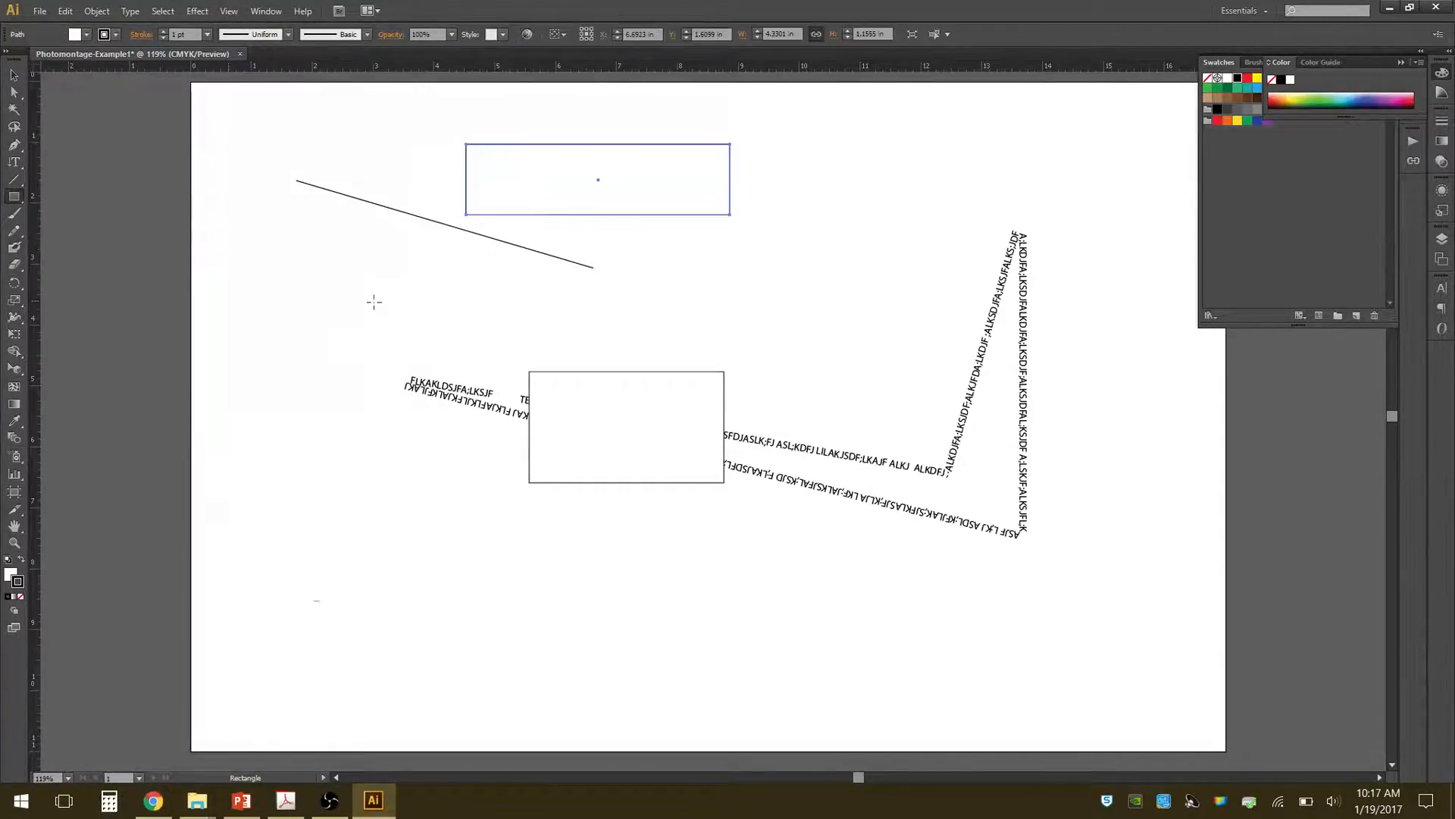
{"action": "left_click", "coordinate": [24, 201]}
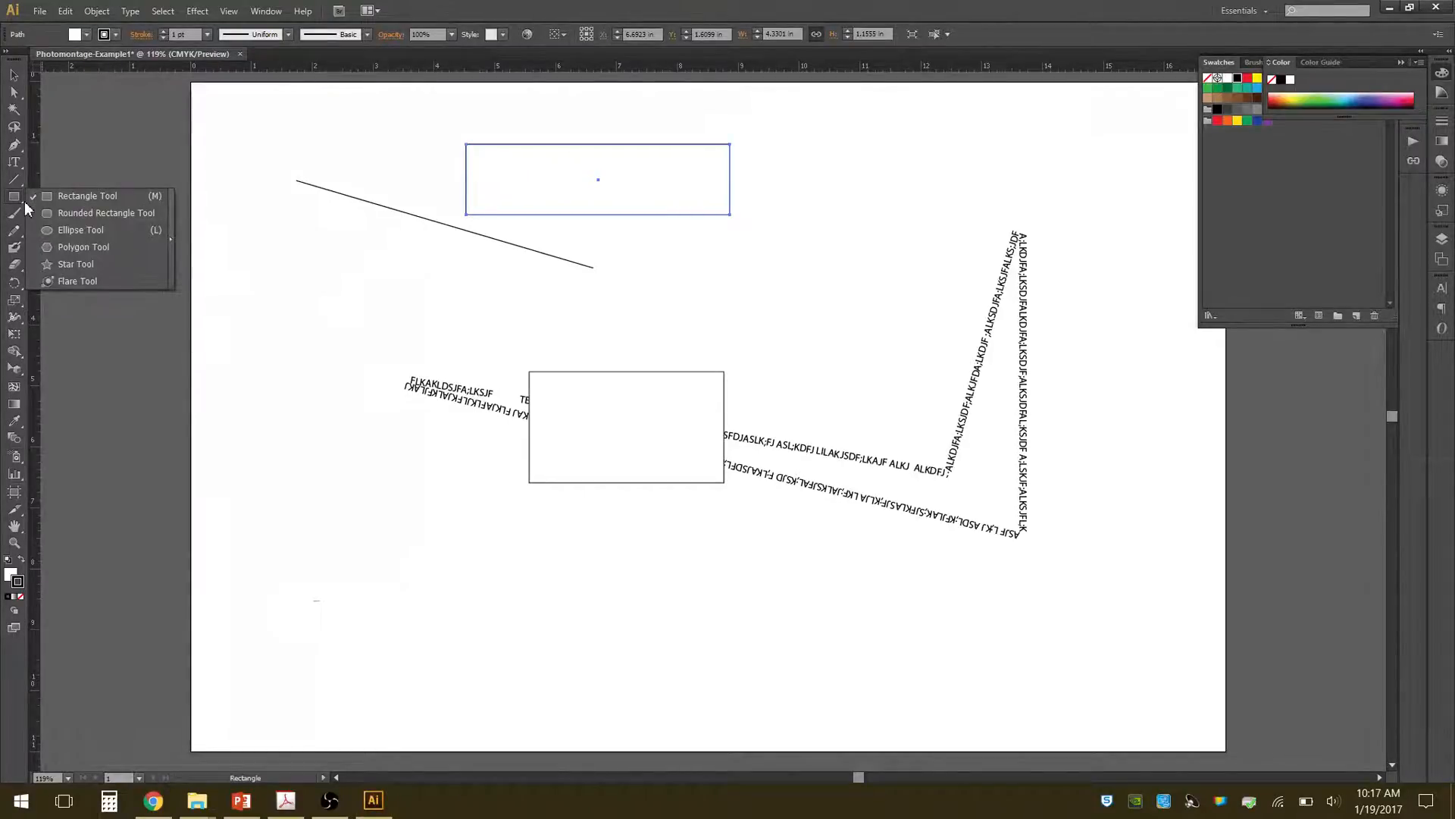
{"action": "left_click", "coordinate": [85, 230]}
{"action": "left_click_drag", "start_coordinate": [742, 189], "coordinate": [959, 237]}
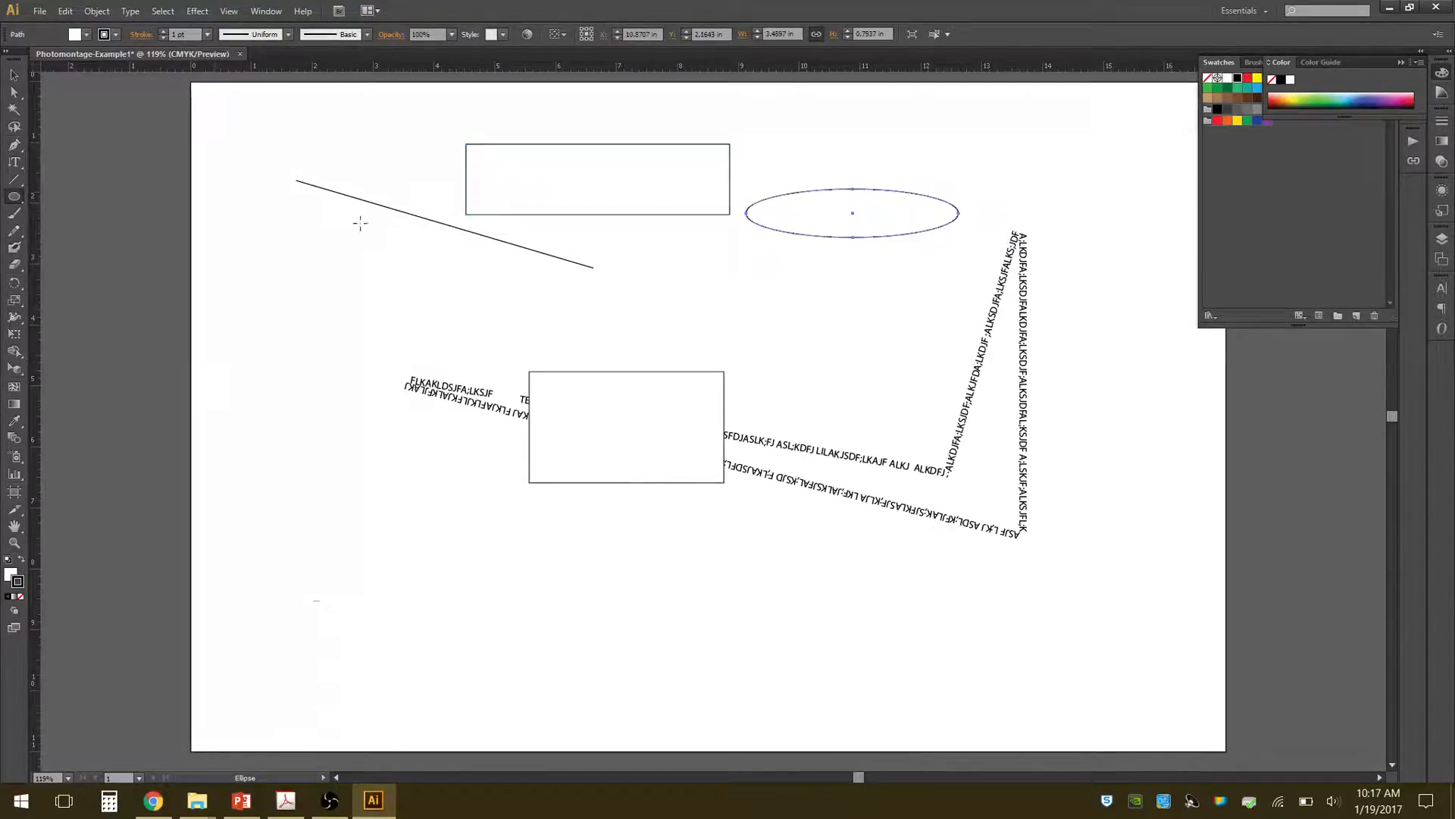
{"action": "left_click", "coordinate": [17, 199]}
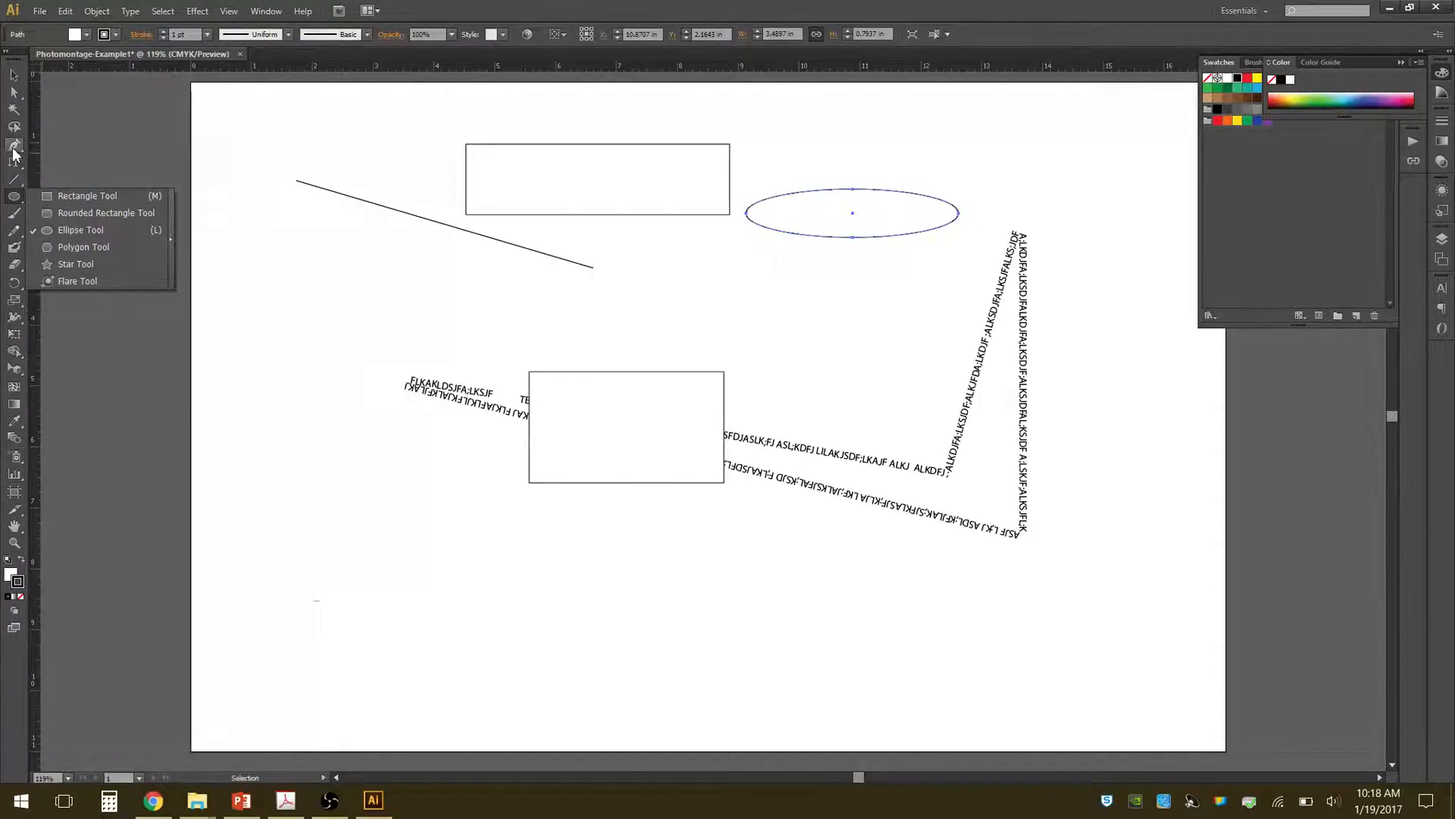
{"action": "left_click", "coordinate": [15, 153]}
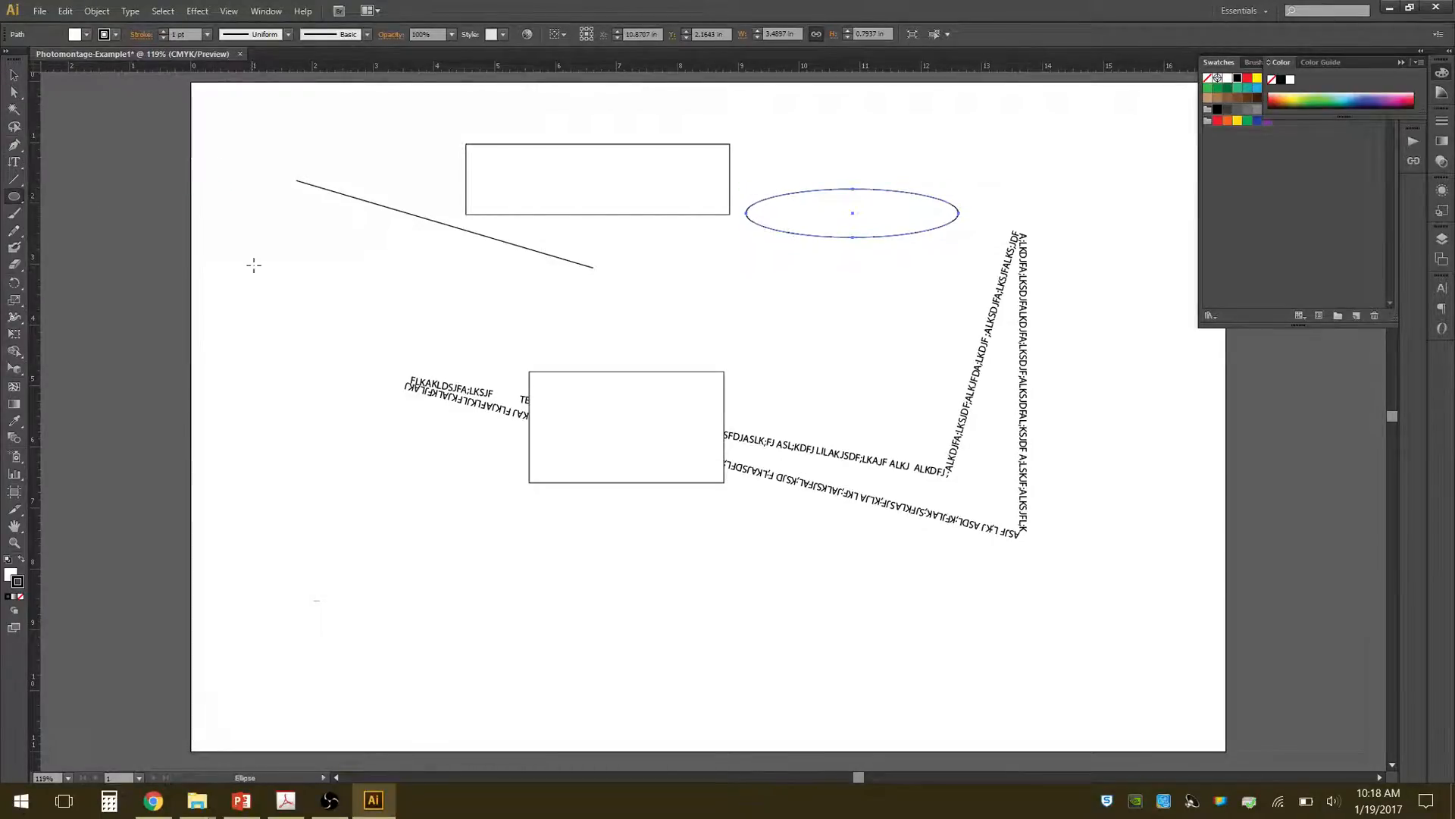
{"action": "left_click", "coordinate": [267, 309]}
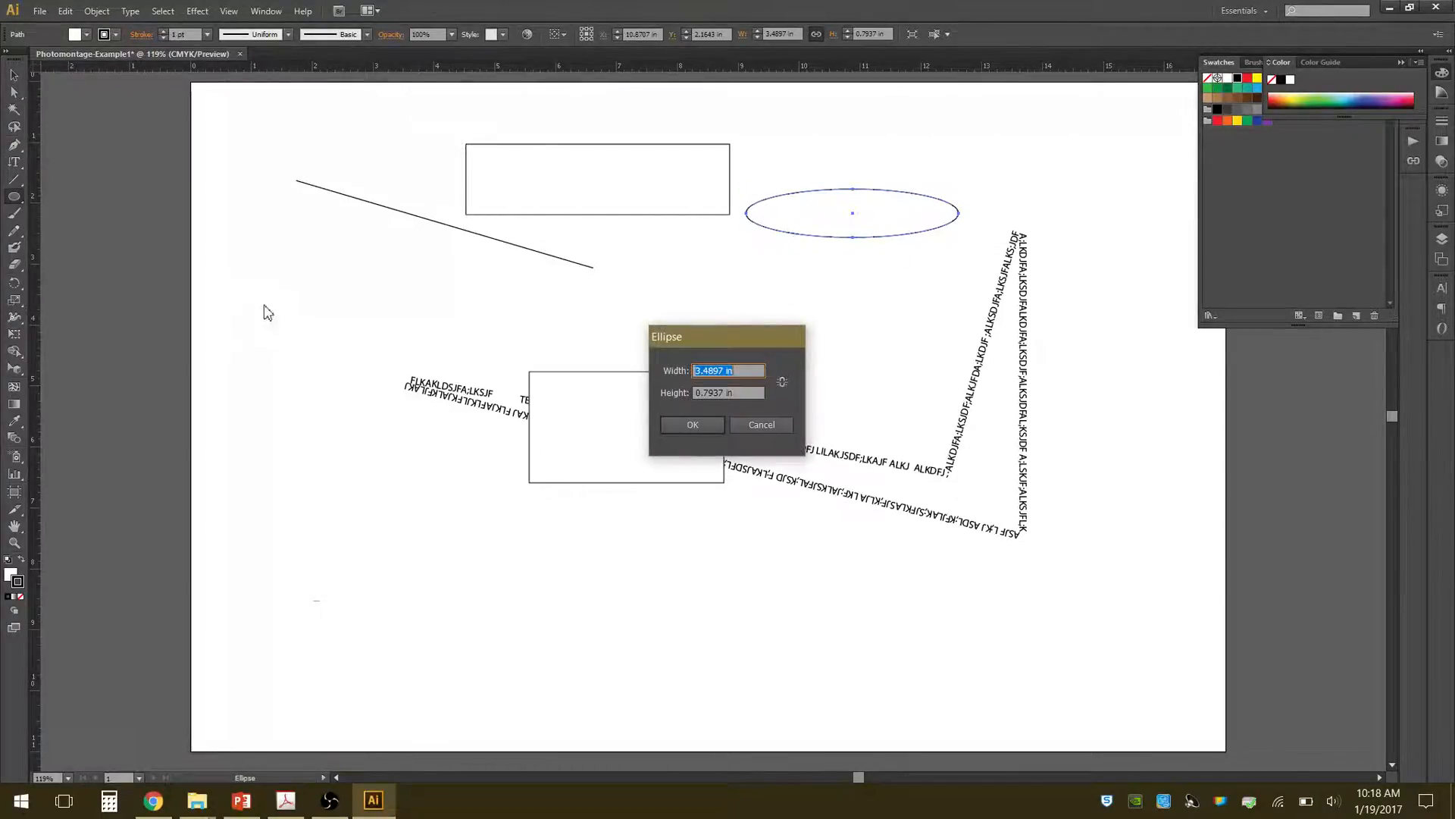
{"action": "left_click", "coordinate": [712, 425]}
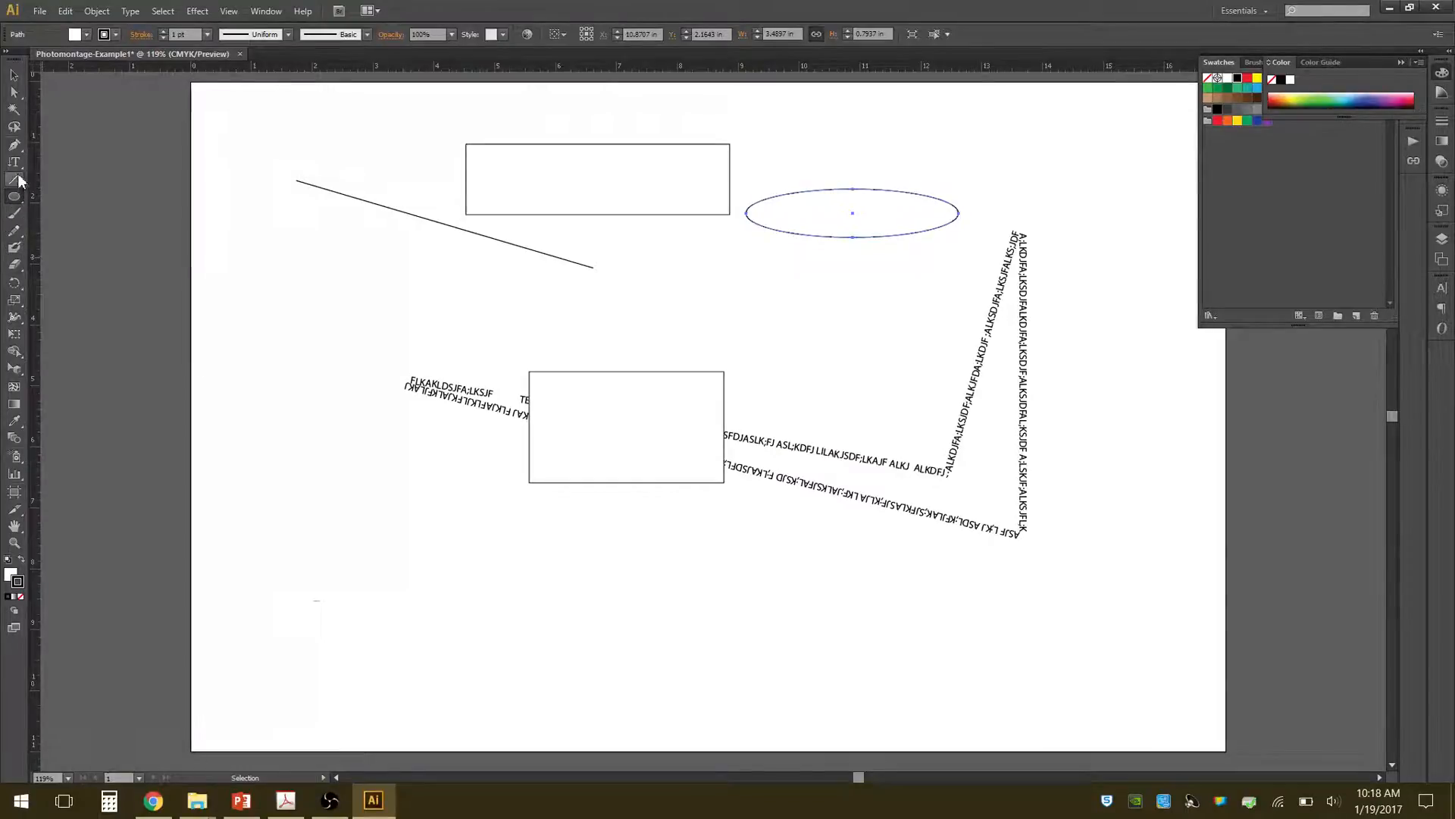
Draw a closed four-point shape with one curved side below the start of the path text using the Pen tool.
{"action": "left_click", "coordinate": [14, 144]}
{"action": "left_click_drag", "start_coordinate": [367, 557], "coordinate": [432, 566]}
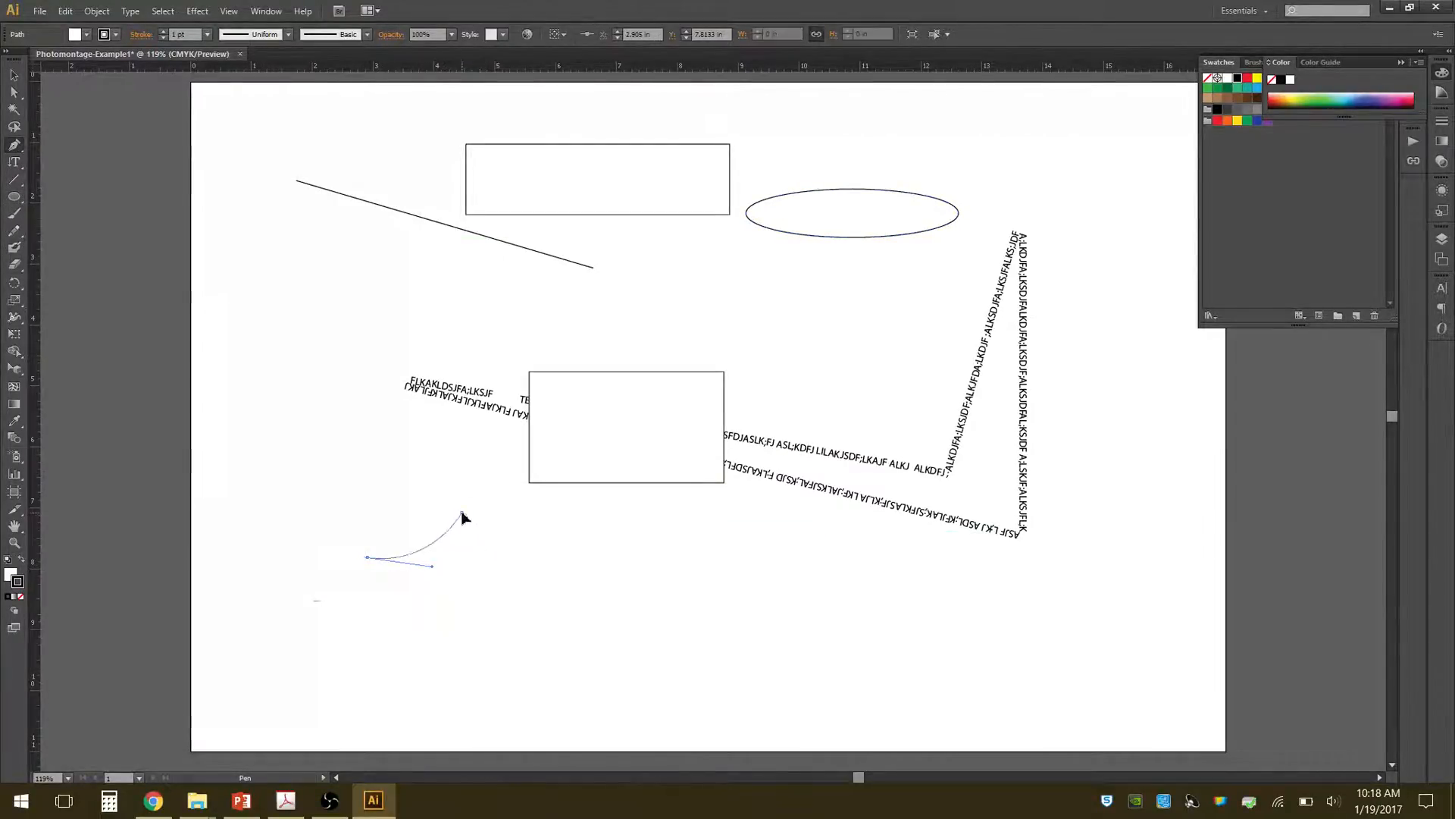
{"action": "left_click", "coordinate": [462, 512]}
{"action": "left_click", "coordinate": [393, 447]}
{"action": "left_click", "coordinate": [316, 482]}
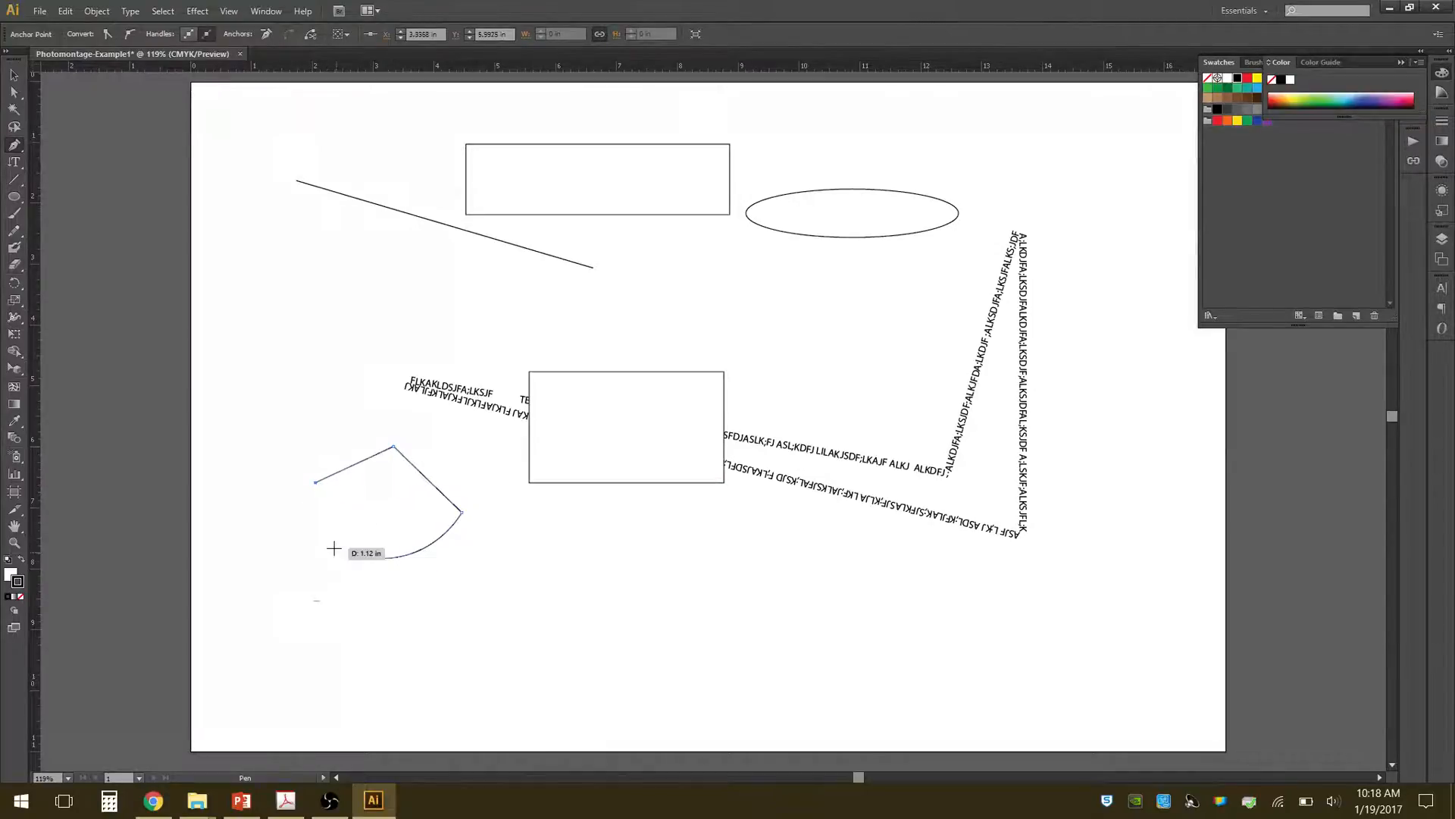
{"action": "left_click", "coordinate": [369, 559]}
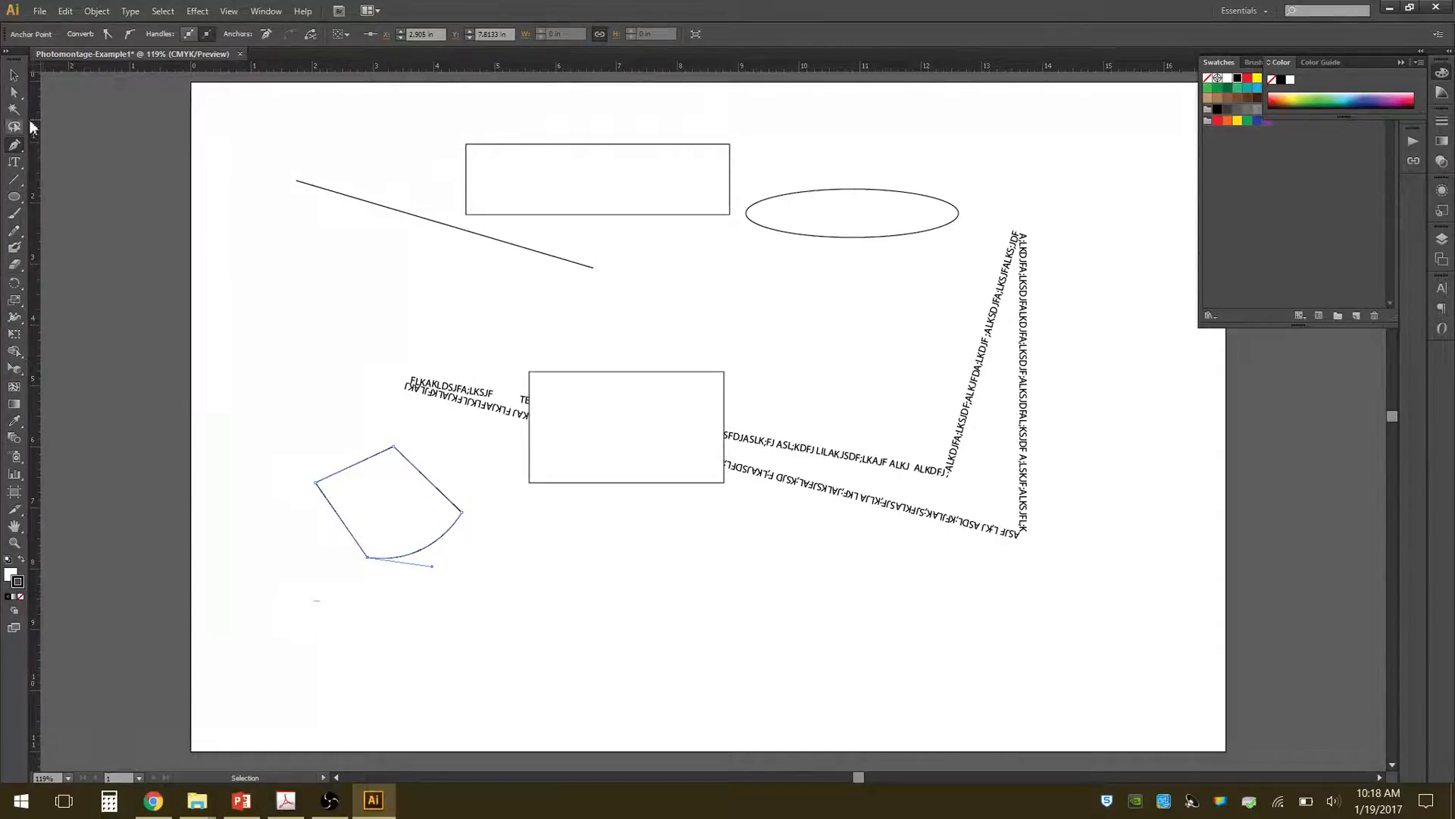
Lengthen the direction handle on the pen shape's curved side so it bulges further outward, and deselect the shape.
{"action": "left_click", "coordinate": [14, 75]}
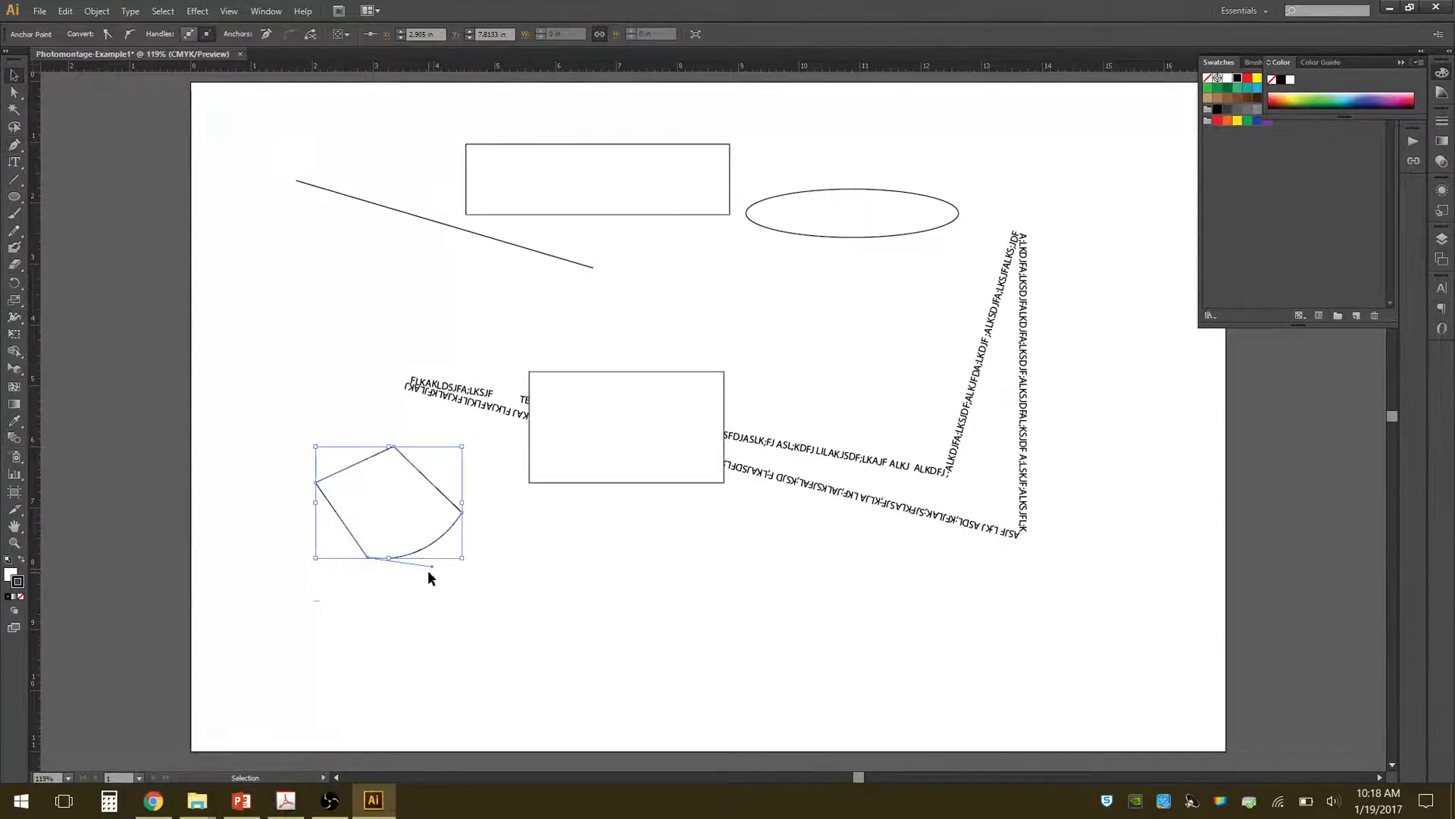
{"action": "left_click_drag", "start_coordinate": [432, 566], "coordinate": [493, 604]}
{"action": "left_click", "coordinate": [362, 576]}
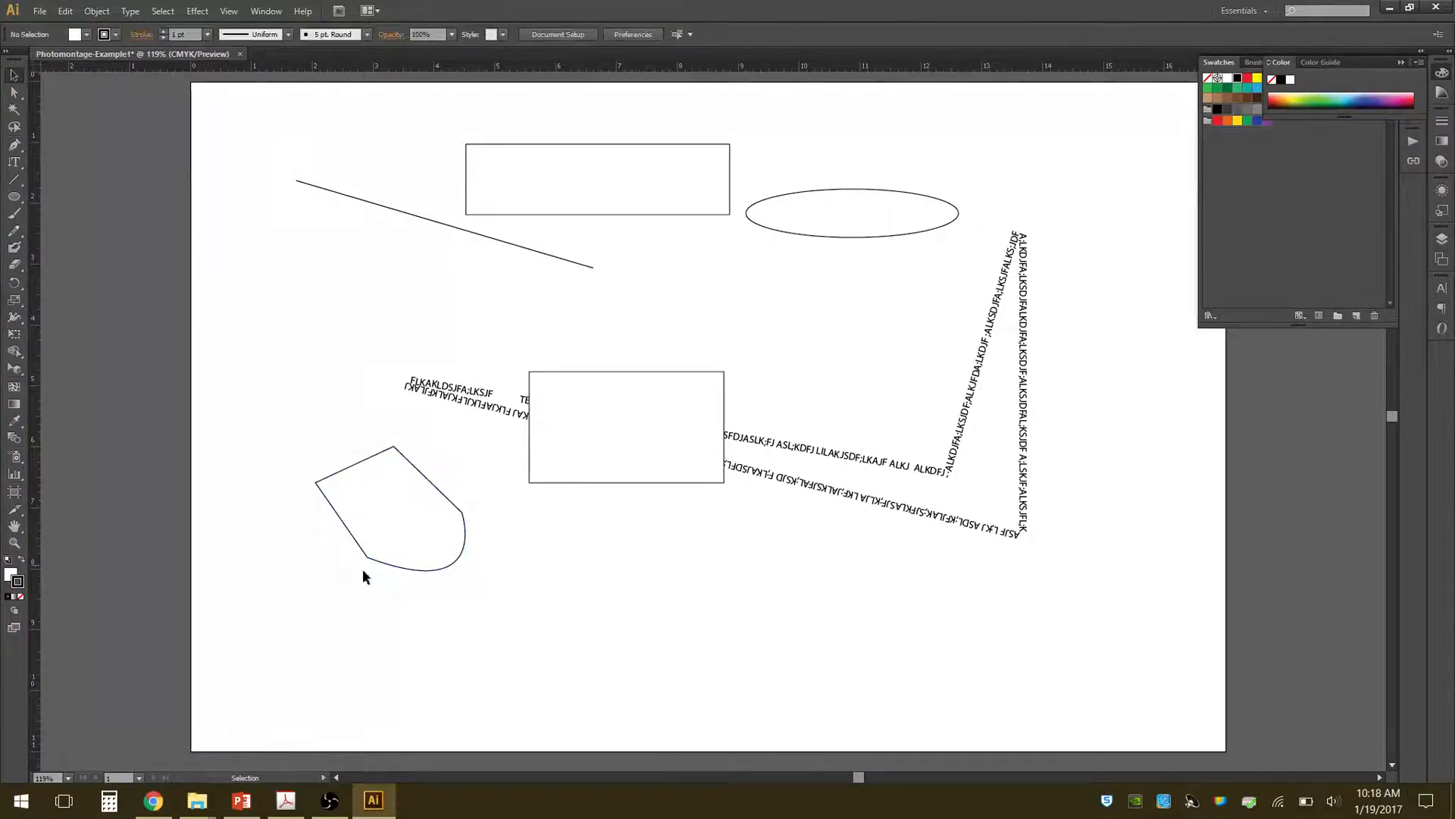
Try to delete the pen shape, and undo the deletion that also took the path text.
{"action": "left_click", "coordinate": [440, 512]}
{"action": "key", "text": "Delete"}
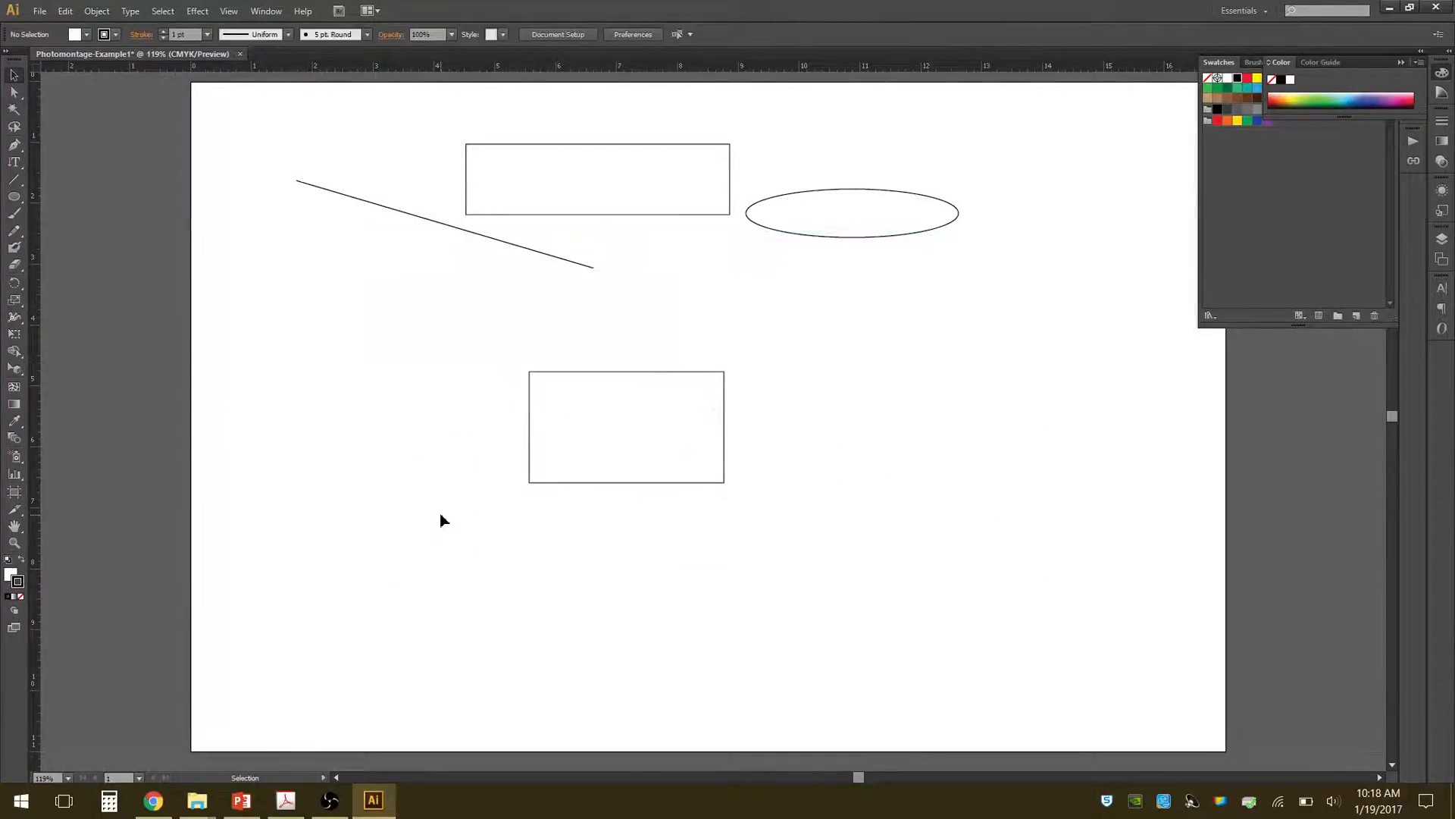
{"action": "key", "text": "ctrl+z"}
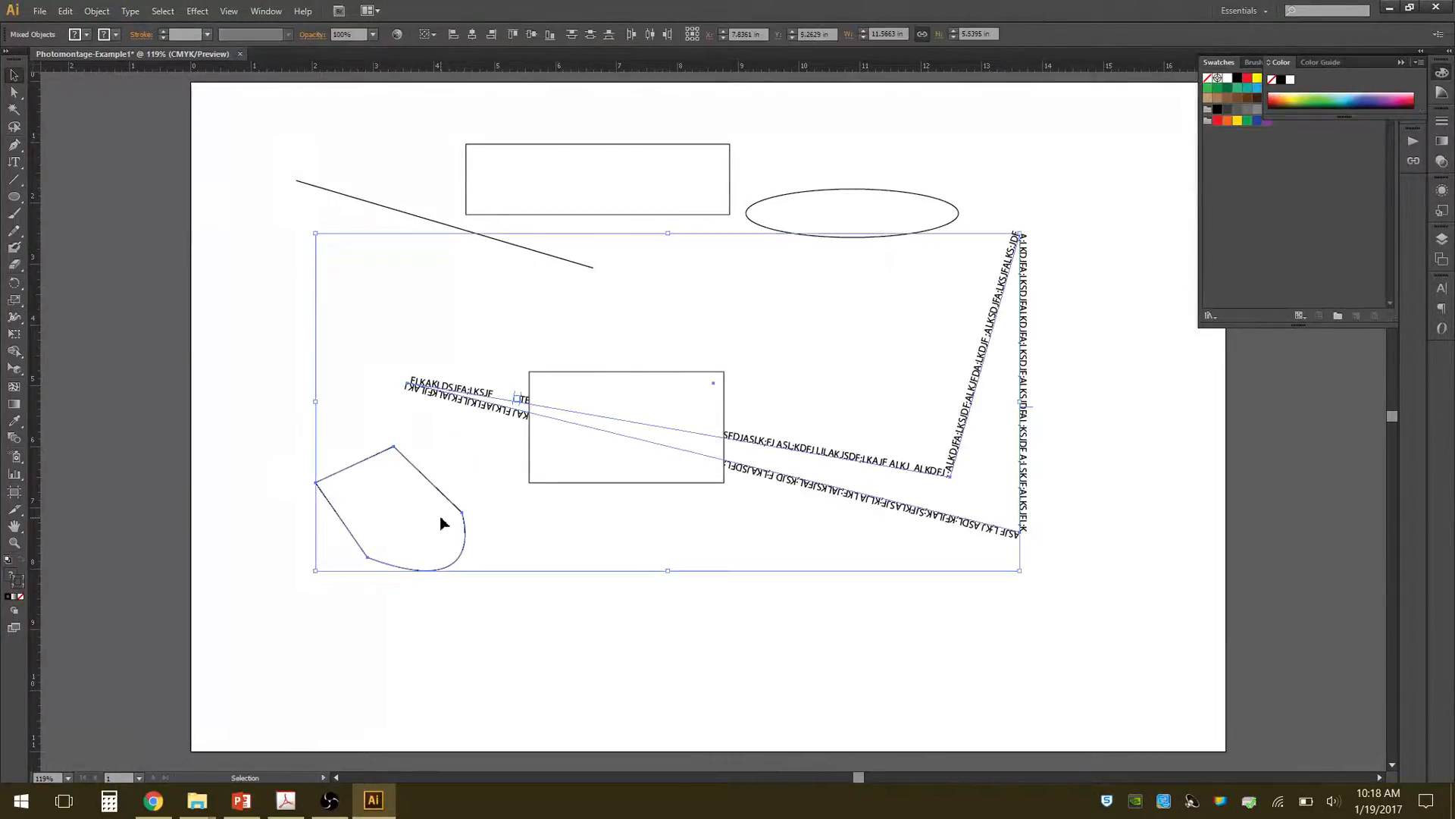
Try selecting the pen shape alone and together with the path text, and delete only the pen shape.
{"action": "left_click", "coordinate": [466, 479]}
{"action": "left_click", "coordinate": [371, 561]}
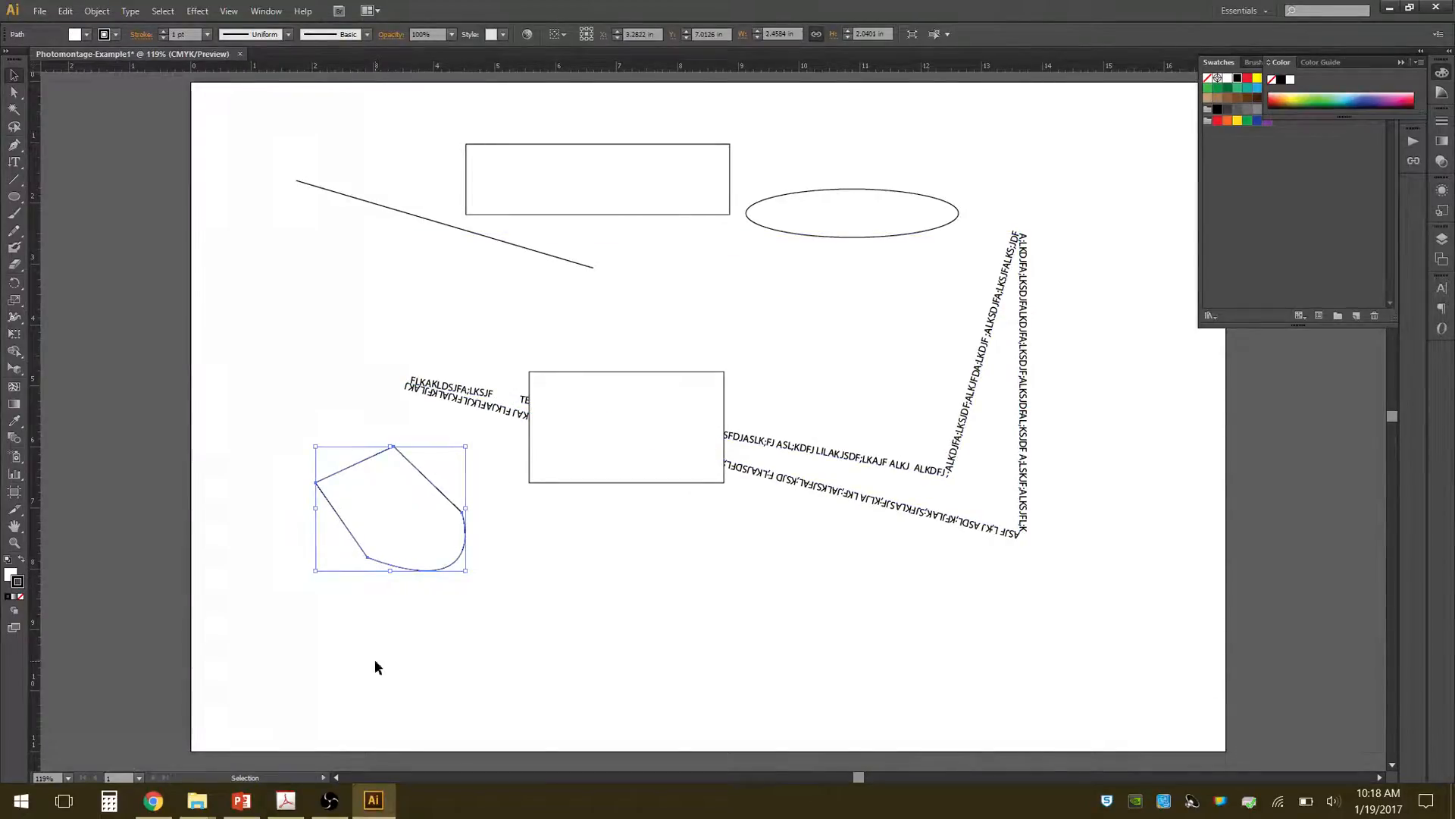
{"action": "left_click", "coordinate": [561, 641]}
{"action": "mouse_move", "coordinate": [673, 629]}
{"action": "left_mouse_down"}
{"action": "mouse_move", "coordinate": [520, 555]}
{"action": "mouse_move", "coordinate": [455, 616]}
{"action": "mouse_move", "coordinate": [464, 522]}
{"action": "mouse_move", "coordinate": [421, 602]}
{"action": "mouse_move", "coordinate": [360, 494]}
{"action": "mouse_move", "coordinate": [464, 588]}
{"action": "mouse_move", "coordinate": [363, 541]}
{"action": "mouse_move", "coordinate": [407, 472]}
{"action": "mouse_move", "coordinate": [413, 547]}
{"action": "mouse_move", "coordinate": [384, 501]}
{"action": "mouse_move", "coordinate": [363, 521]}
{"action": "left_mouse_up"}
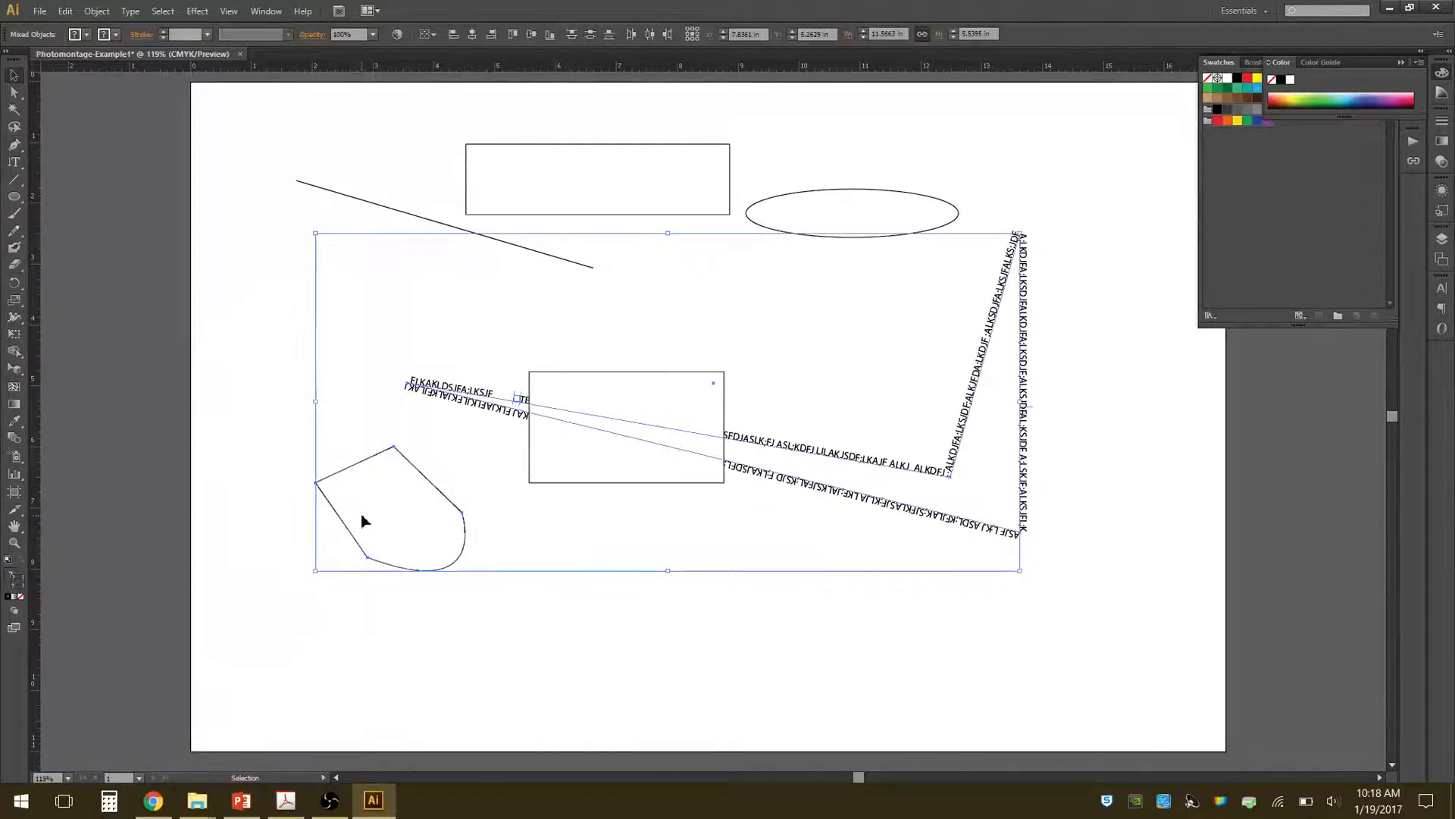
{"action": "left_click", "coordinate": [945, 653]}
{"action": "left_click", "coordinate": [386, 558]}
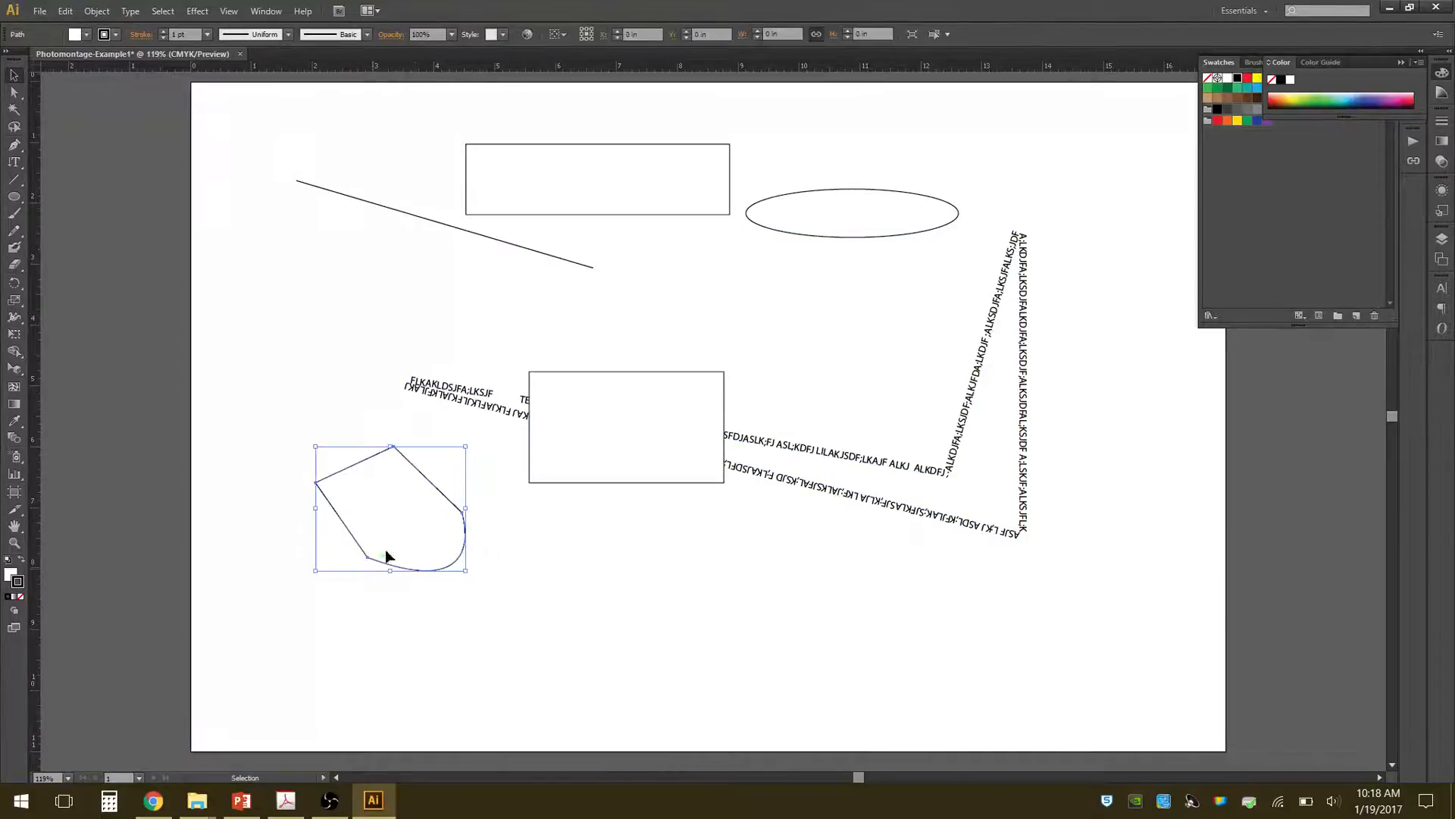
{"action": "key", "text": "Delete"}
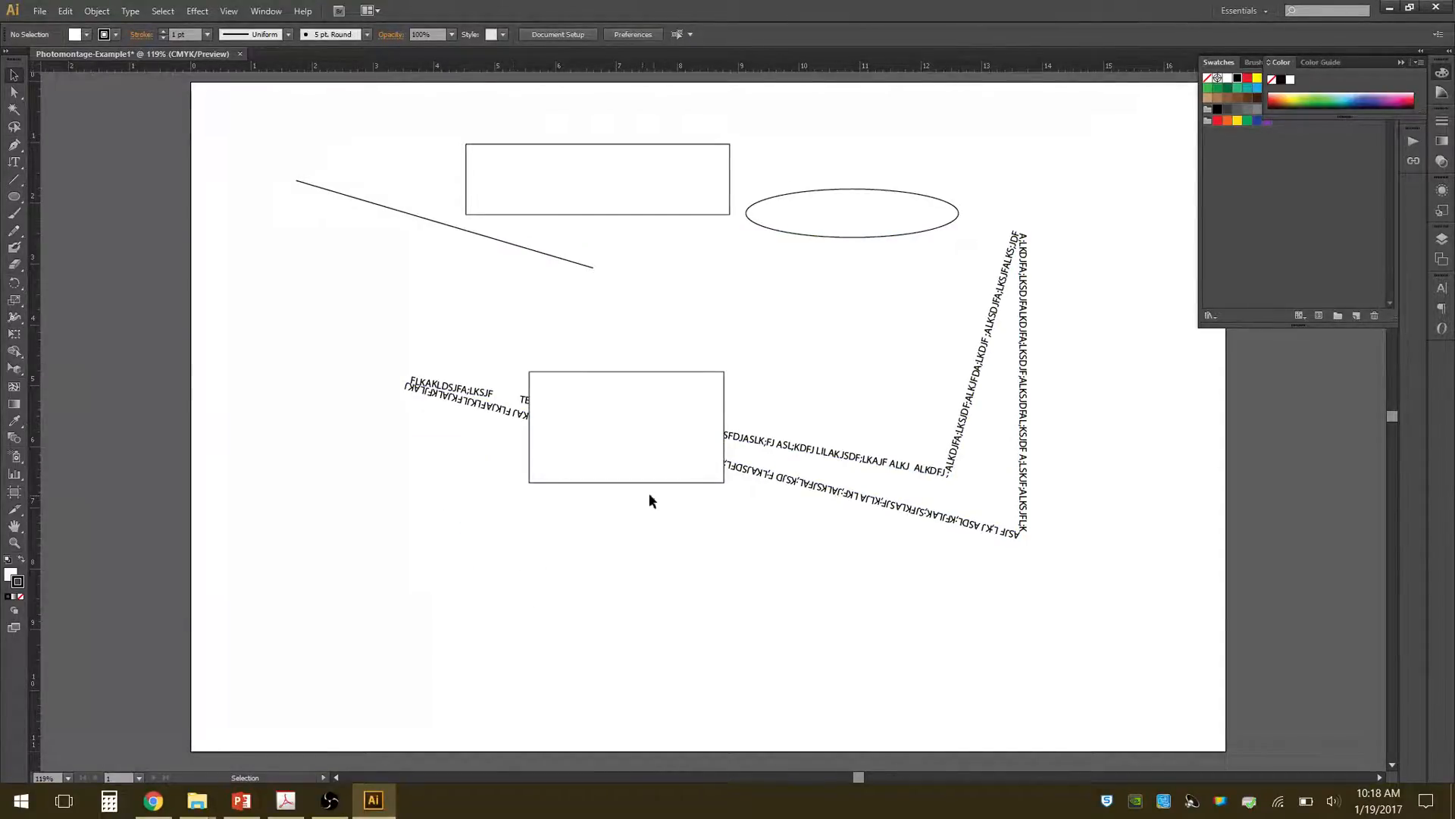
Delete the ellipse, the upper rectangle and the diagonal line from the artboard.
{"action": "left_click", "coordinate": [790, 194]}
{"action": "key", "text": "Delete"}
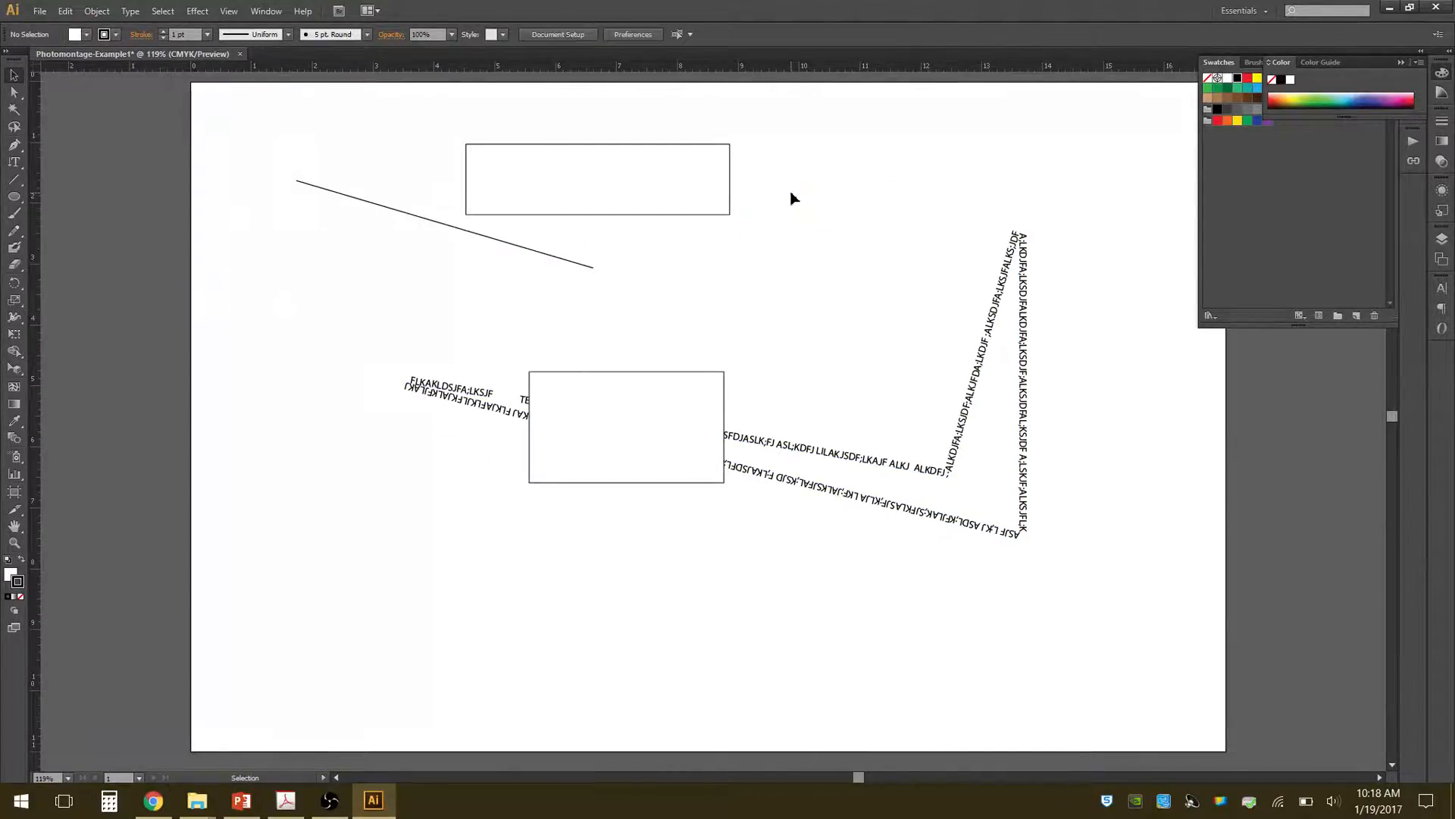
{"action": "left_click_drag", "start_coordinate": [582, 129], "coordinate": [441, 245]}
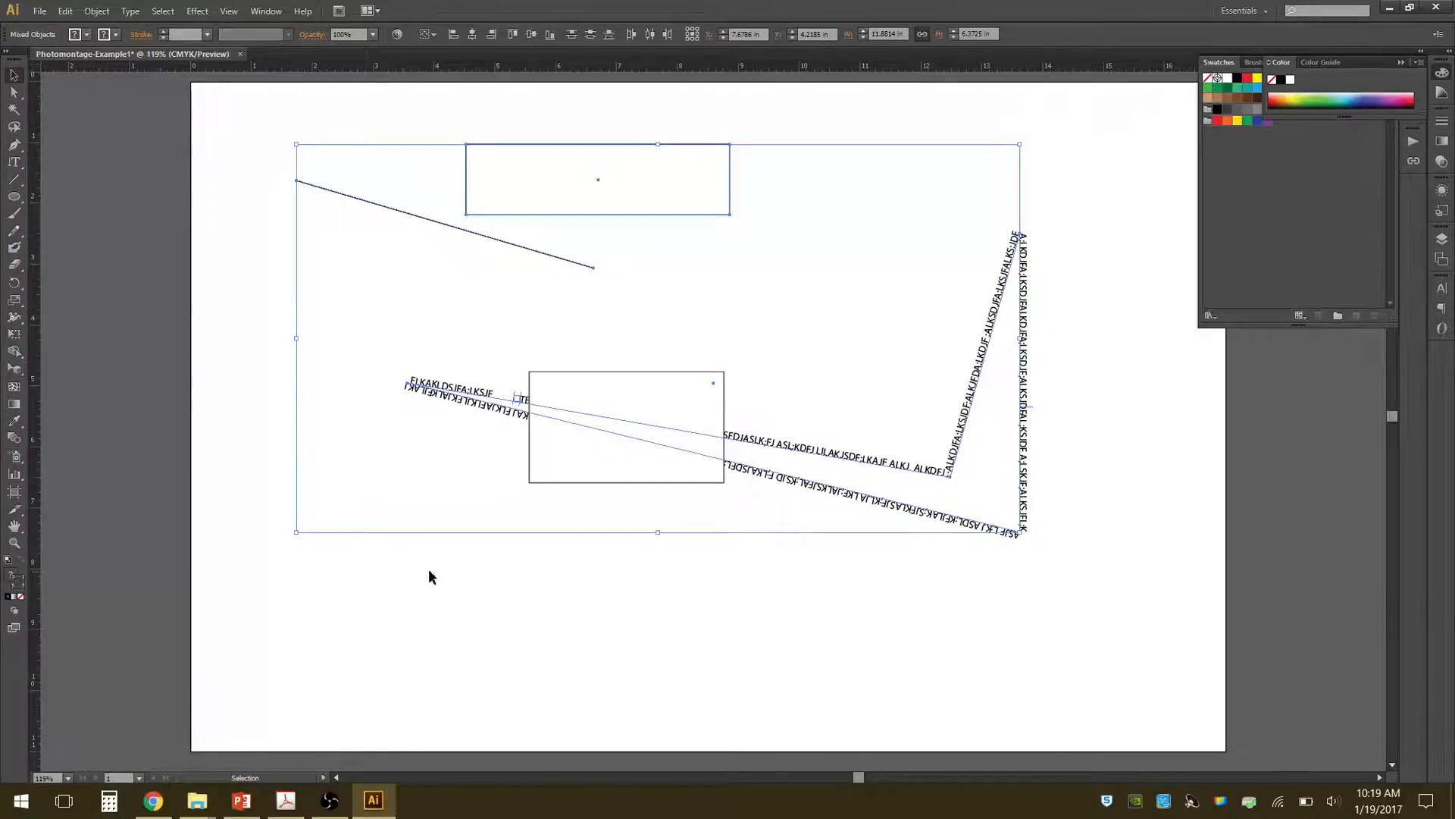
{"action": "left_click", "coordinate": [520, 329]}
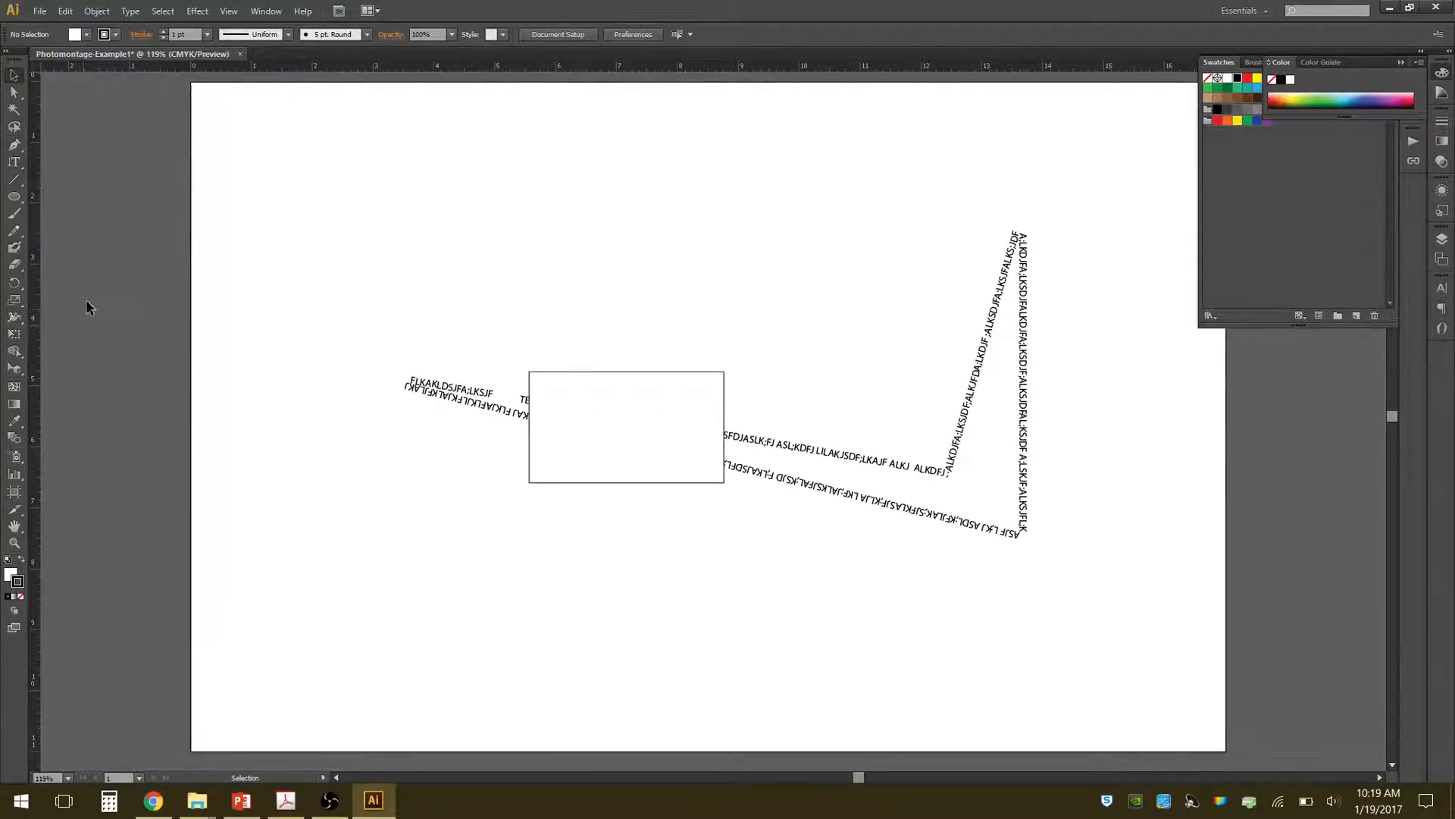
Enlarge the remaining rectangle from its upper-right corner to about 8.05 by 4.97 in.
{"action": "left_click", "coordinate": [20, 200]}
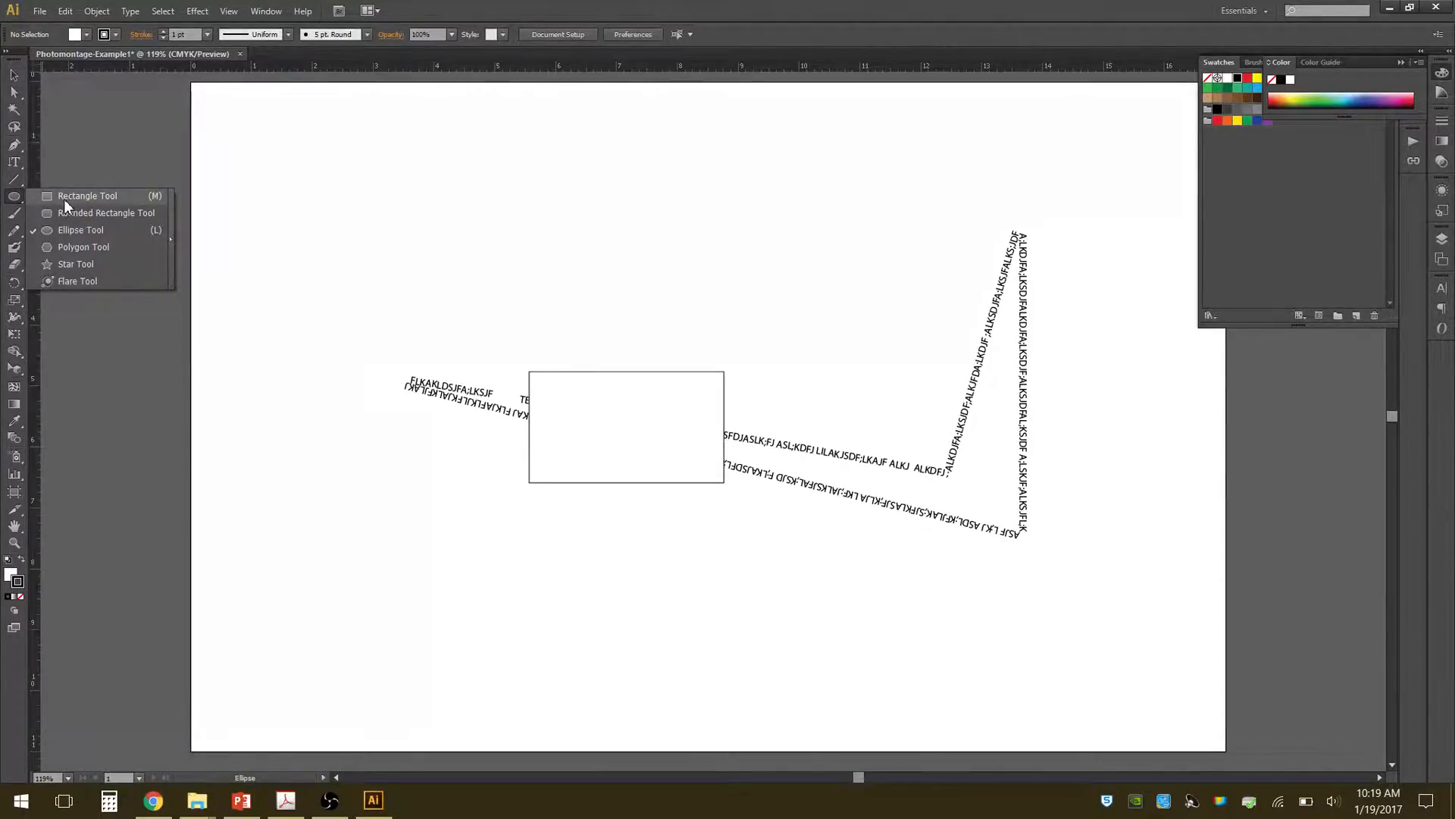
{"action": "left_click", "coordinate": [64, 198]}
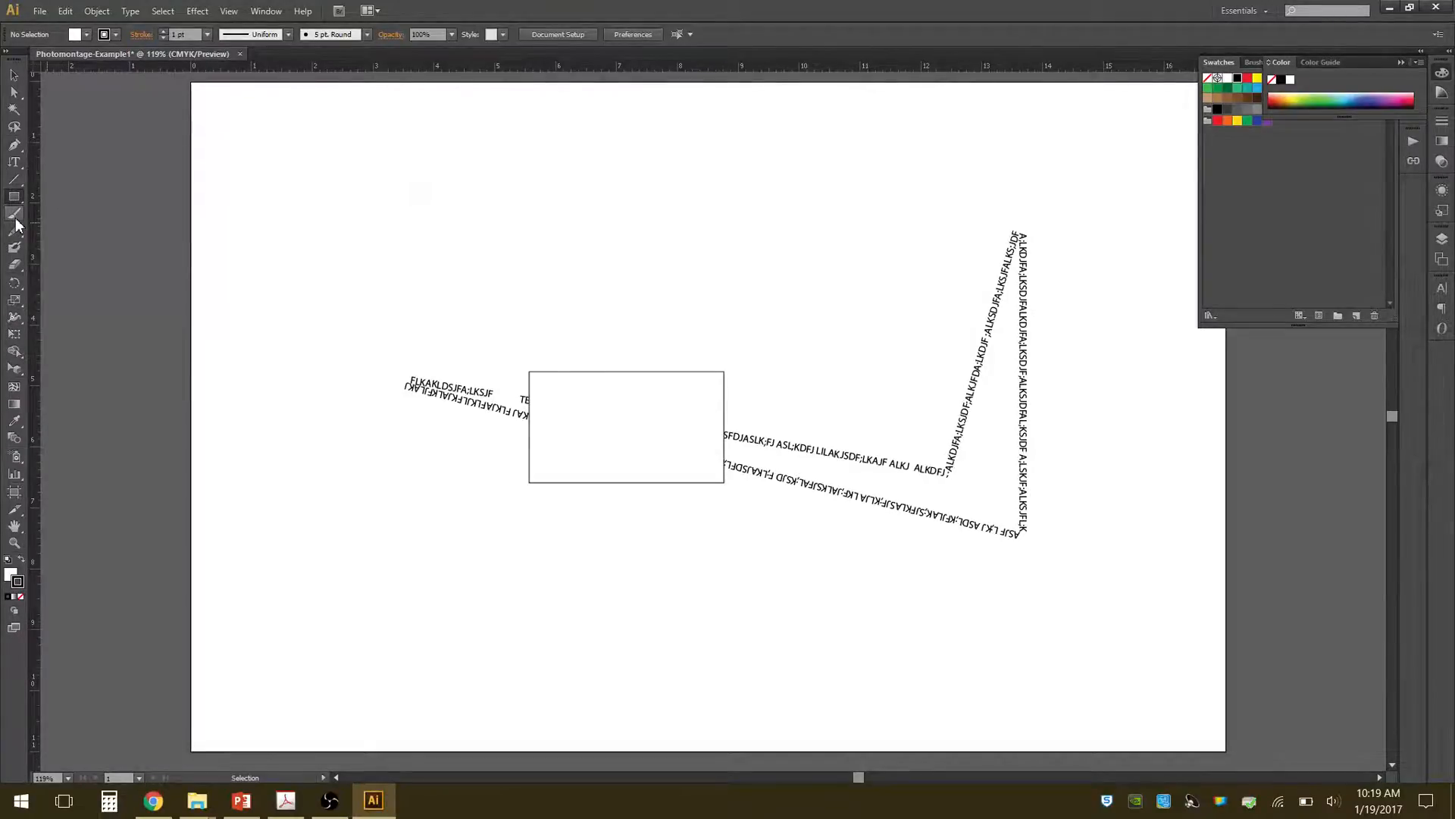
{"action": "left_click", "coordinate": [13, 76]}
{"action": "left_click", "coordinate": [721, 384]}
{"action": "left_click_drag", "start_coordinate": [724, 372], "coordinate": [1019, 179]}
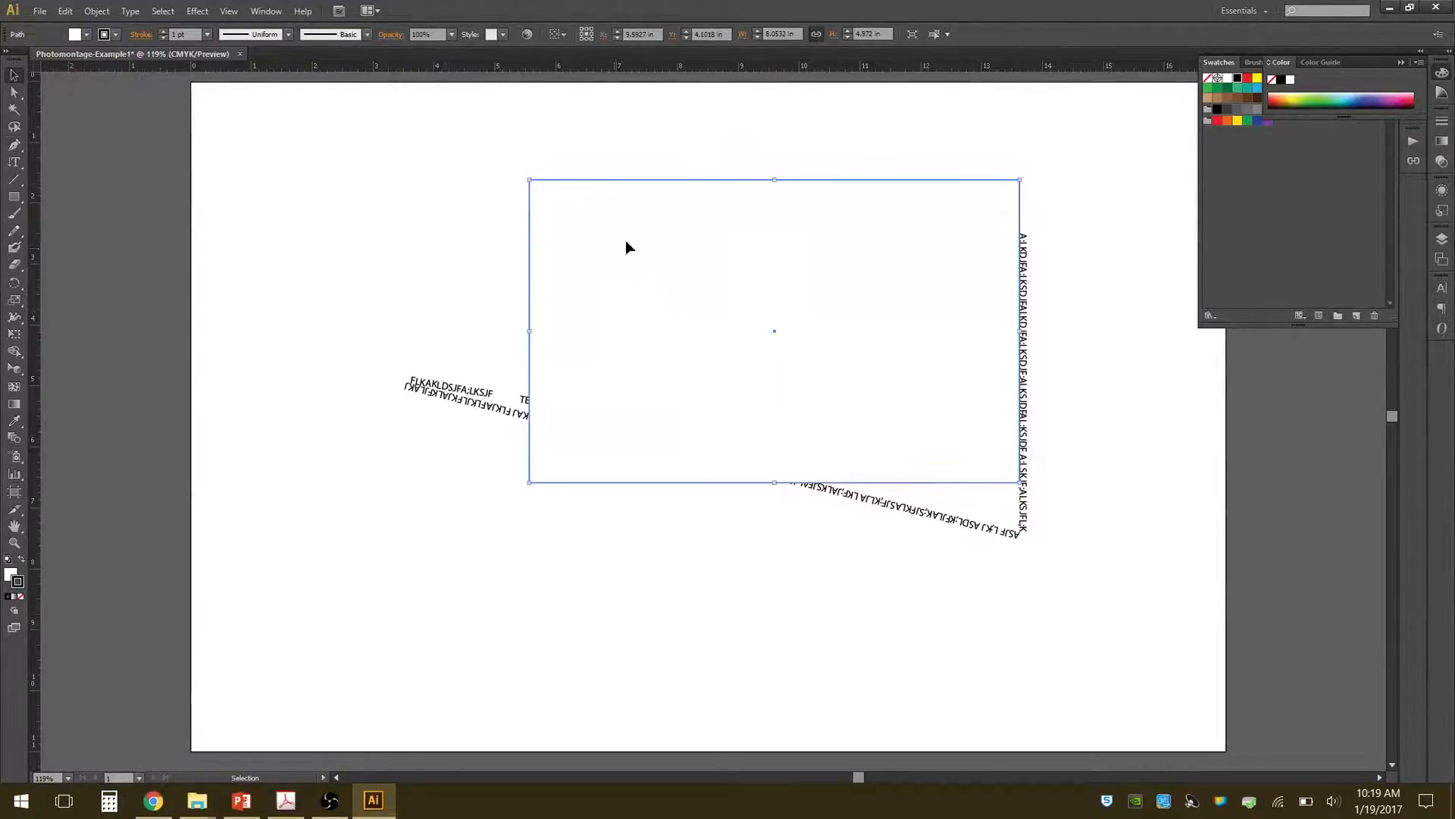
Swap the rectangle's fill and stroke to make the fill black, and move it left over the start of the path text.
{"action": "left_click", "coordinate": [22, 562]}
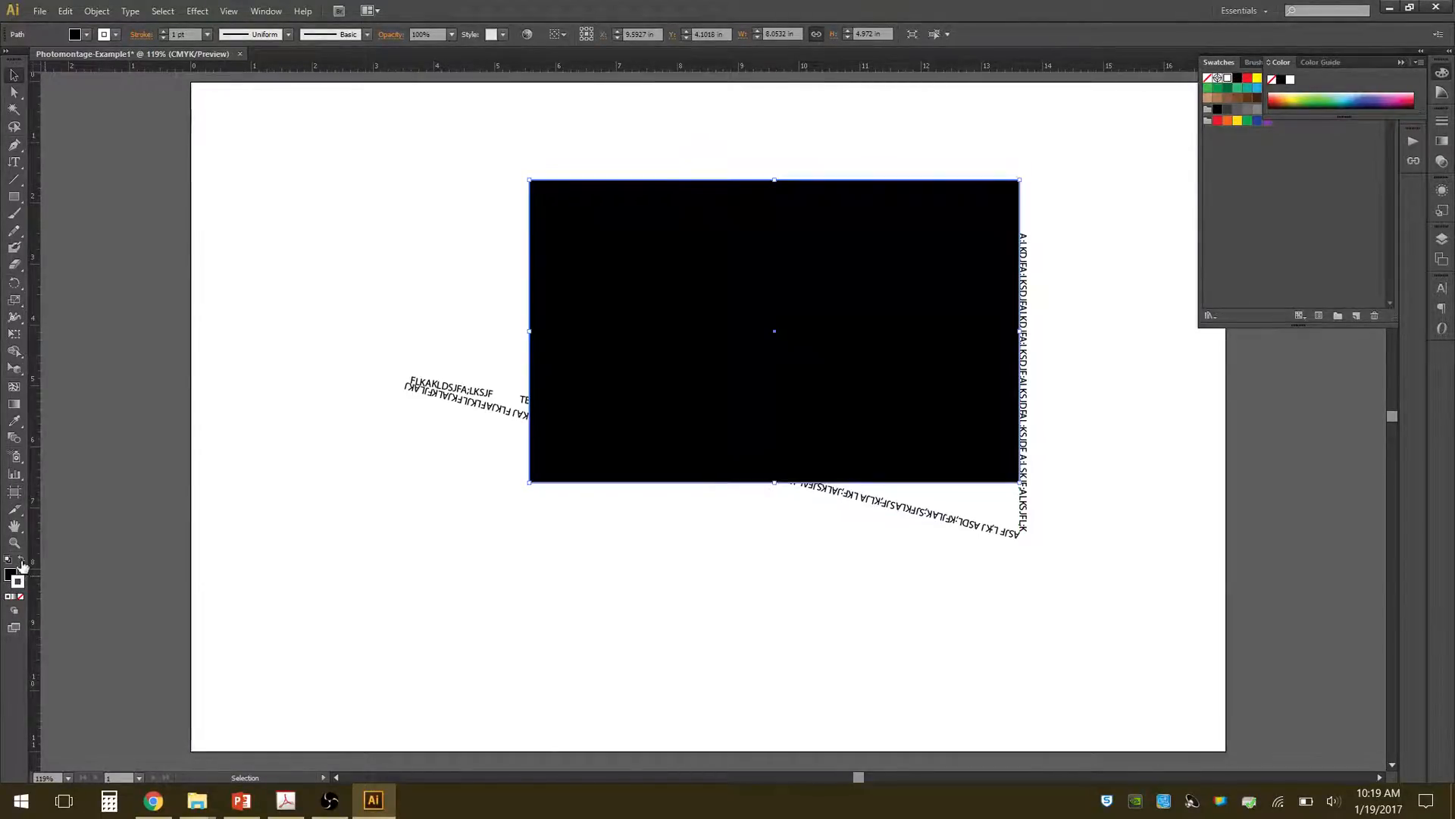
{"action": "left_click_drag", "start_coordinate": [720, 292], "coordinate": [480, 286]}
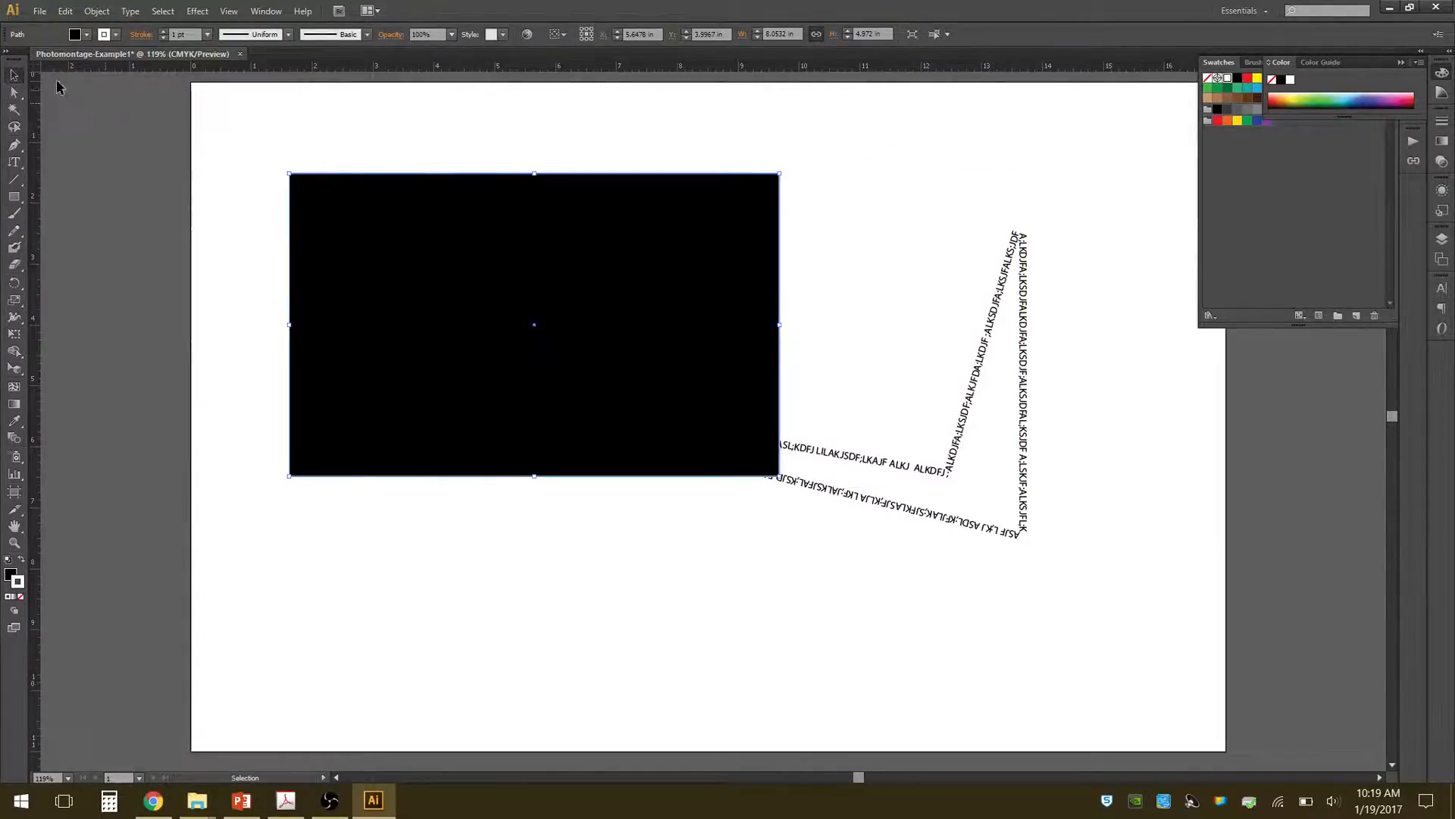
{"action": "left_click", "coordinate": [205, 114]}
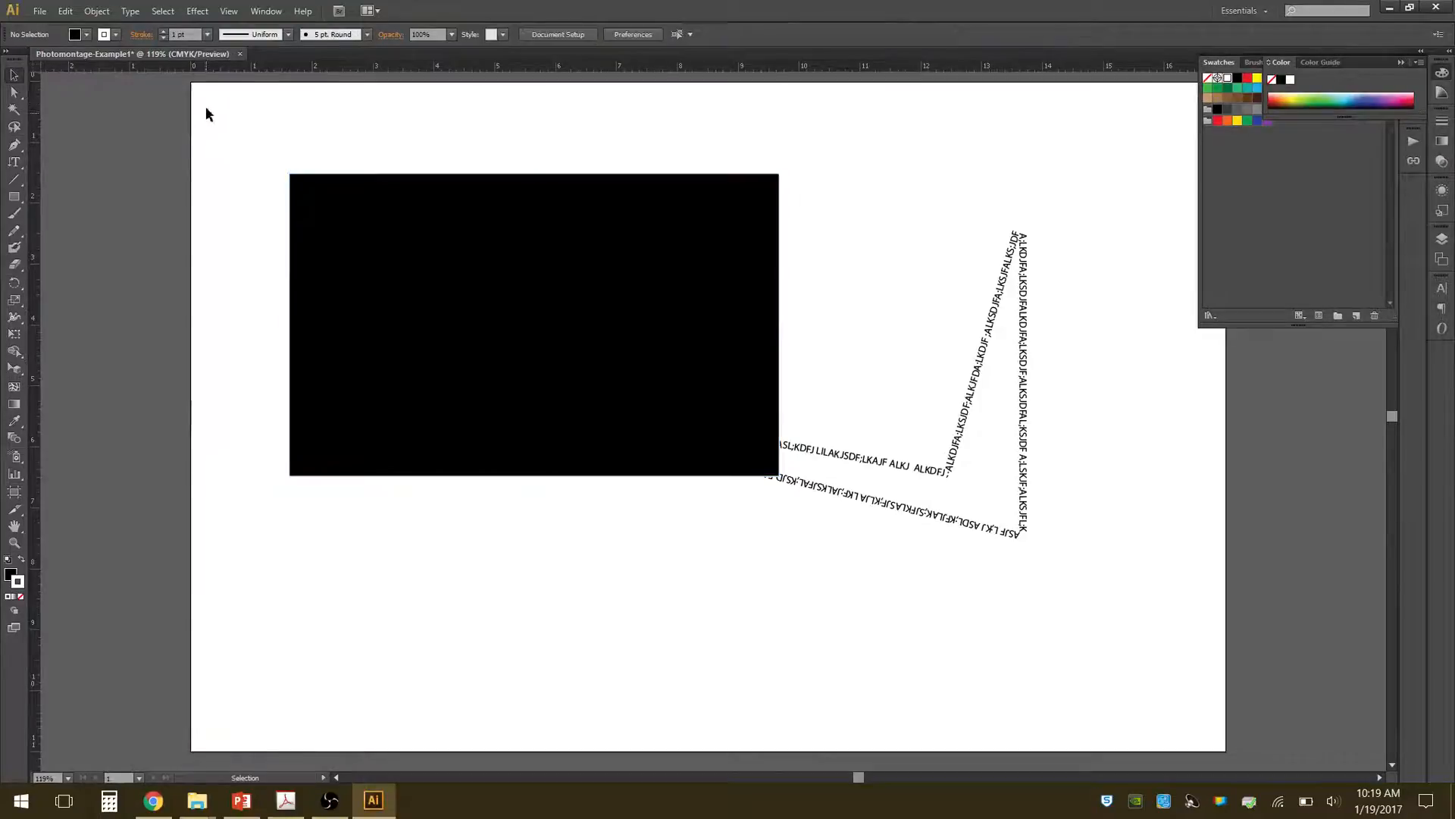
Paint a white looping scribble about 6.3 by 3.9 in over the black rectangle with the Paintbrush, and try selecting it as a whole.
{"action": "left_click", "coordinate": [14, 218]}
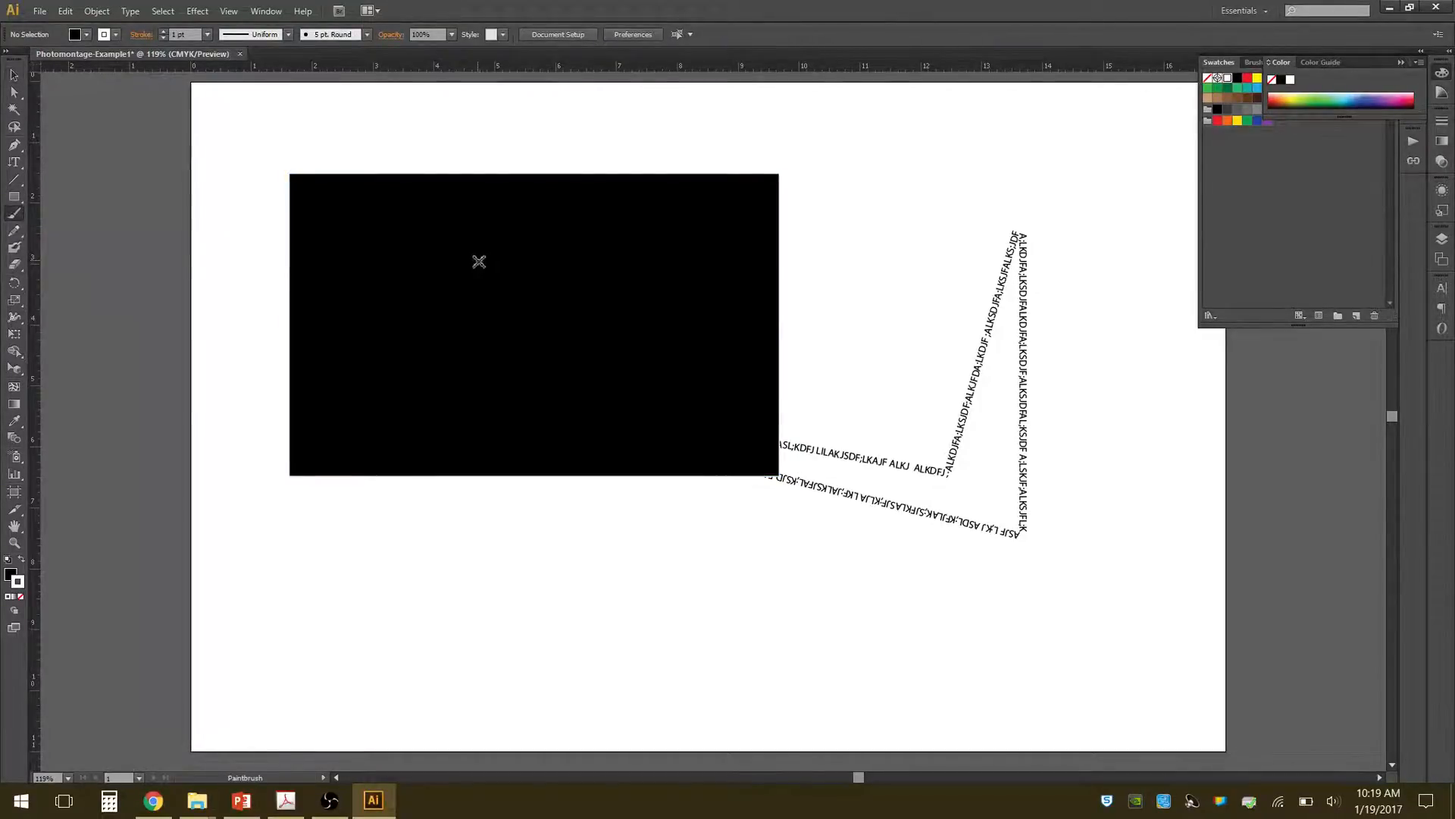
{"action": "mouse_move", "coordinate": [464, 248]}
{"action": "left_mouse_down"}
{"action": "mouse_move", "coordinate": [438, 297]}
{"action": "mouse_move", "coordinate": [500, 262]}
{"action": "mouse_move", "coordinate": [520, 325]}
{"action": "mouse_move", "coordinate": [548, 315]}
{"action": "mouse_move", "coordinate": [573, 354]}
{"action": "mouse_move", "coordinate": [604, 342]}
{"action": "mouse_move", "coordinate": [590, 358]}
{"action": "mouse_move", "coordinate": [587, 306]}
{"action": "mouse_move", "coordinate": [560, 362]}
{"action": "mouse_move", "coordinate": [527, 364]}
{"action": "mouse_move", "coordinate": [534, 317]}
{"action": "mouse_move", "coordinate": [563, 330]}
{"action": "mouse_move", "coordinate": [570, 341]}
{"action": "mouse_move", "coordinate": [434, 291]}
{"action": "mouse_move", "coordinate": [468, 317]}
{"action": "mouse_move", "coordinate": [442, 320]}
{"action": "mouse_move", "coordinate": [464, 352]}
{"action": "mouse_move", "coordinate": [379, 295]}
{"action": "mouse_move", "coordinate": [503, 355]}
{"action": "mouse_move", "coordinate": [645, 328]}
{"action": "mouse_move", "coordinate": [650, 427]}
{"action": "mouse_move", "coordinate": [354, 316]}
{"action": "mouse_move", "coordinate": [467, 254]}
{"action": "mouse_move", "coordinate": [609, 277]}
{"action": "mouse_move", "coordinate": [666, 304]}
{"action": "mouse_move", "coordinate": [679, 230]}
{"action": "mouse_move", "coordinate": [649, 256]}
{"action": "mouse_move", "coordinate": [523, 223]}
{"action": "mouse_move", "coordinate": [487, 233]}
{"action": "mouse_move", "coordinate": [397, 217]}
{"action": "mouse_move", "coordinate": [382, 293]}
{"action": "mouse_move", "coordinate": [394, 350]}
{"action": "mouse_move", "coordinate": [429, 385]}
{"action": "mouse_move", "coordinate": [621, 409]}
{"action": "mouse_move", "coordinate": [662, 428]}
{"action": "mouse_move", "coordinate": [704, 416]}
{"action": "mouse_move", "coordinate": [728, 341]}
{"action": "mouse_move", "coordinate": [713, 240]}
{"action": "mouse_move", "coordinate": [672, 219]}
{"action": "mouse_move", "coordinate": [570, 288]}
{"action": "mouse_move", "coordinate": [453, 283]}
{"action": "mouse_move", "coordinate": [440, 250]}
{"action": "left_mouse_up"}
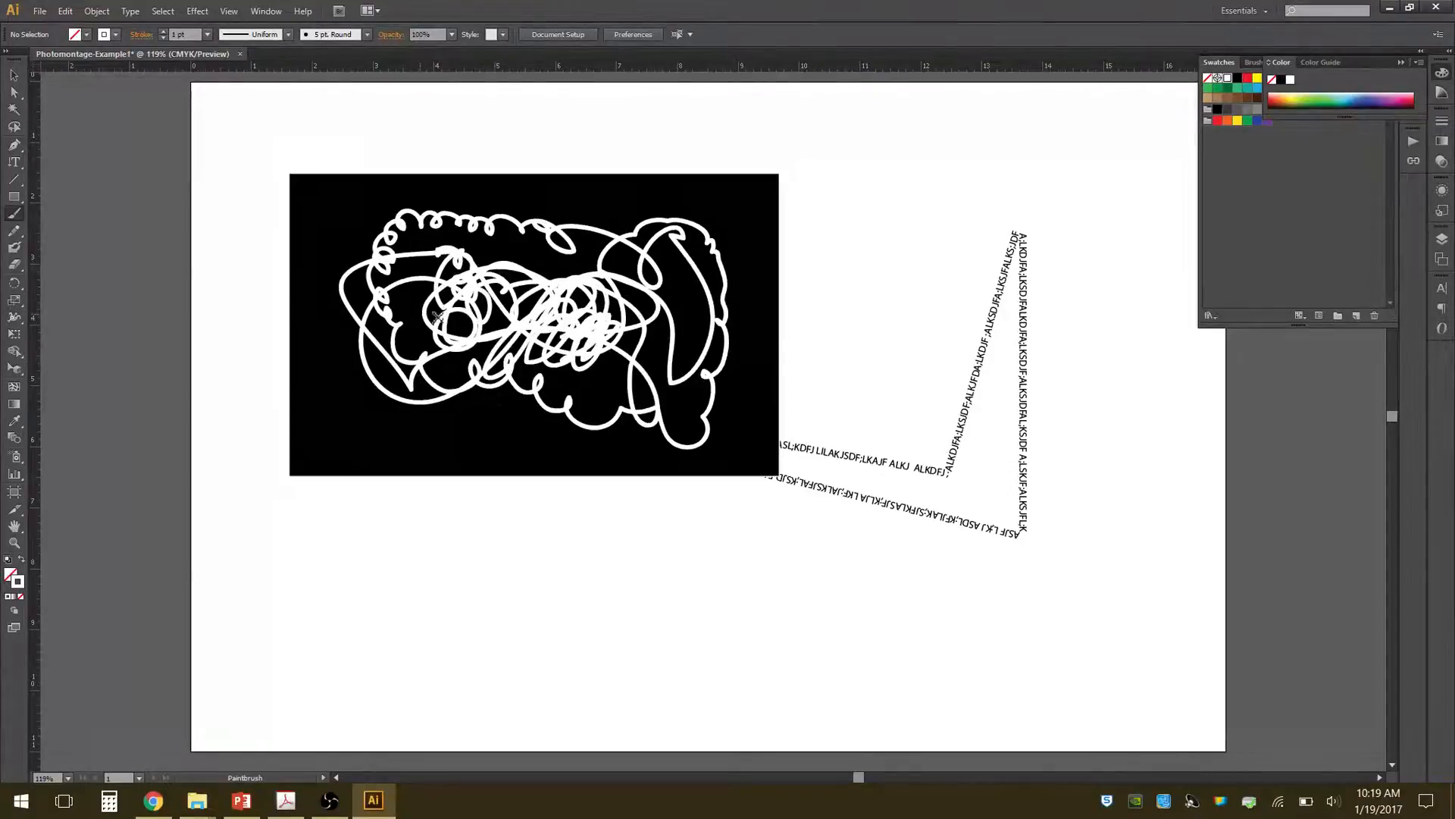
{"action": "left_click", "coordinate": [13, 75]}
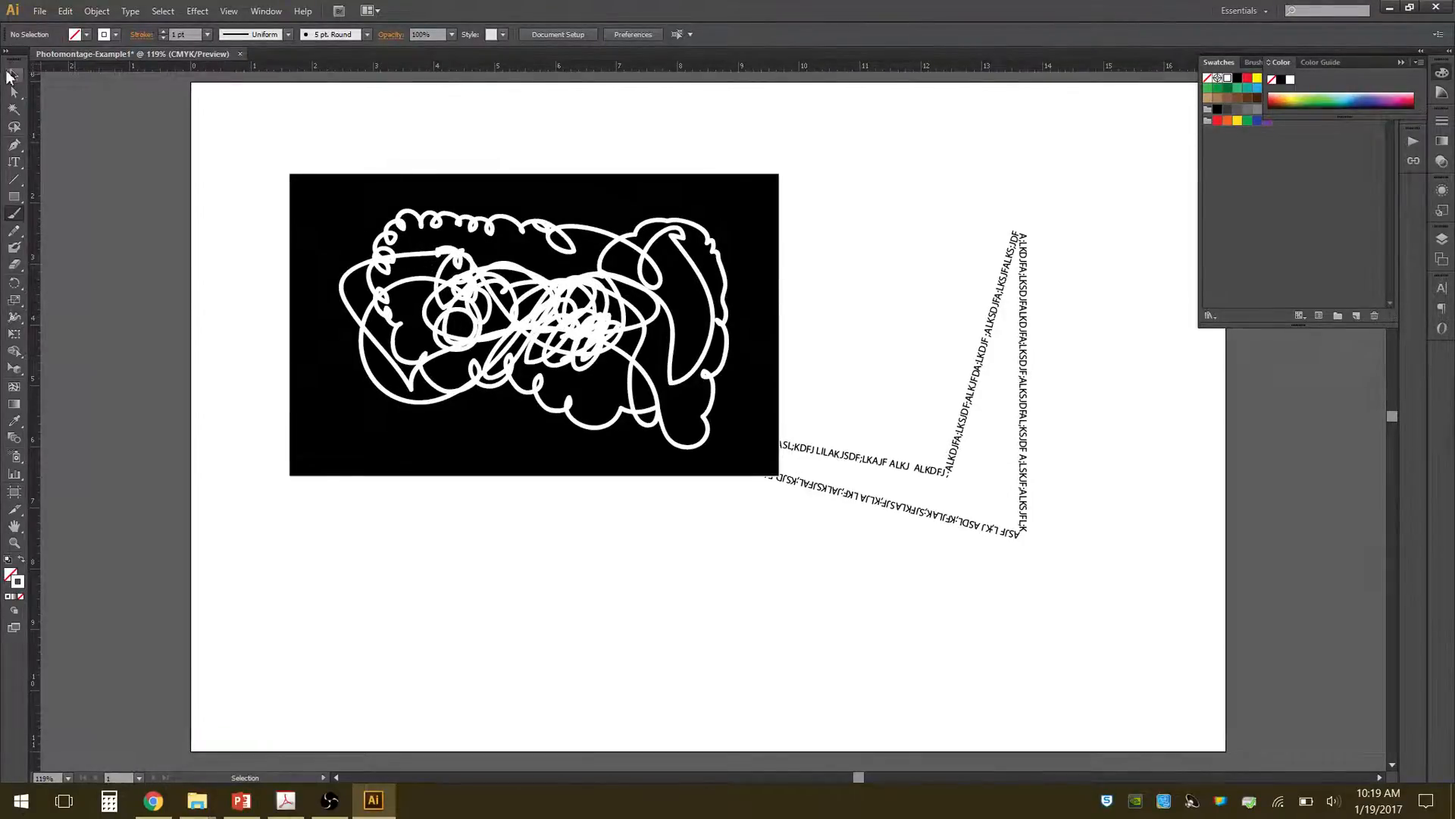
{"action": "left_click", "coordinate": [384, 174]}
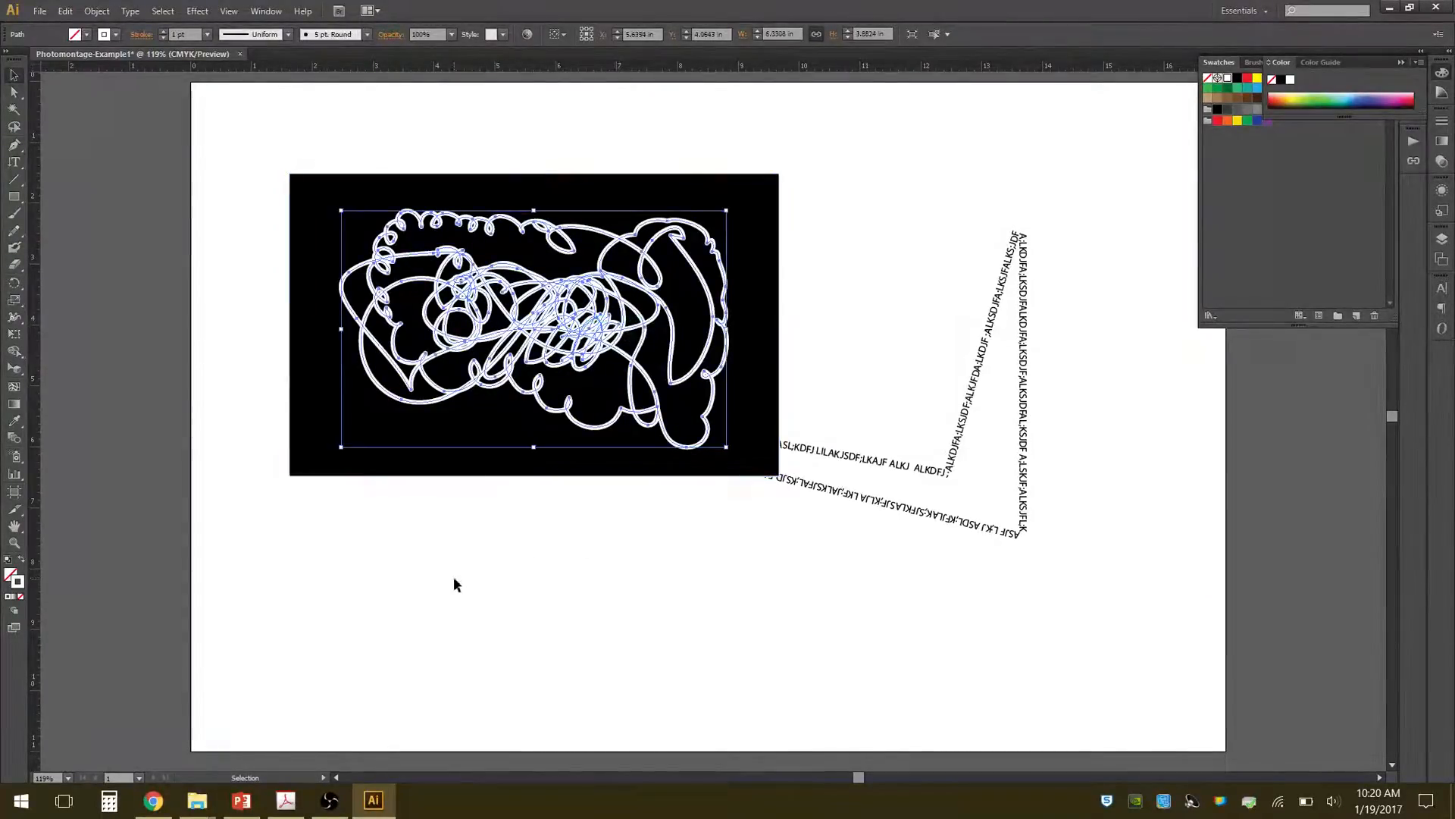
{"action": "left_click", "coordinate": [481, 339]}
{"action": "left_click", "coordinate": [440, 129]}
Move anchor points along the scribble's lower edge with Direct Selection, and delete the whole scribble.
{"action": "left_click", "coordinate": [13, 91]}
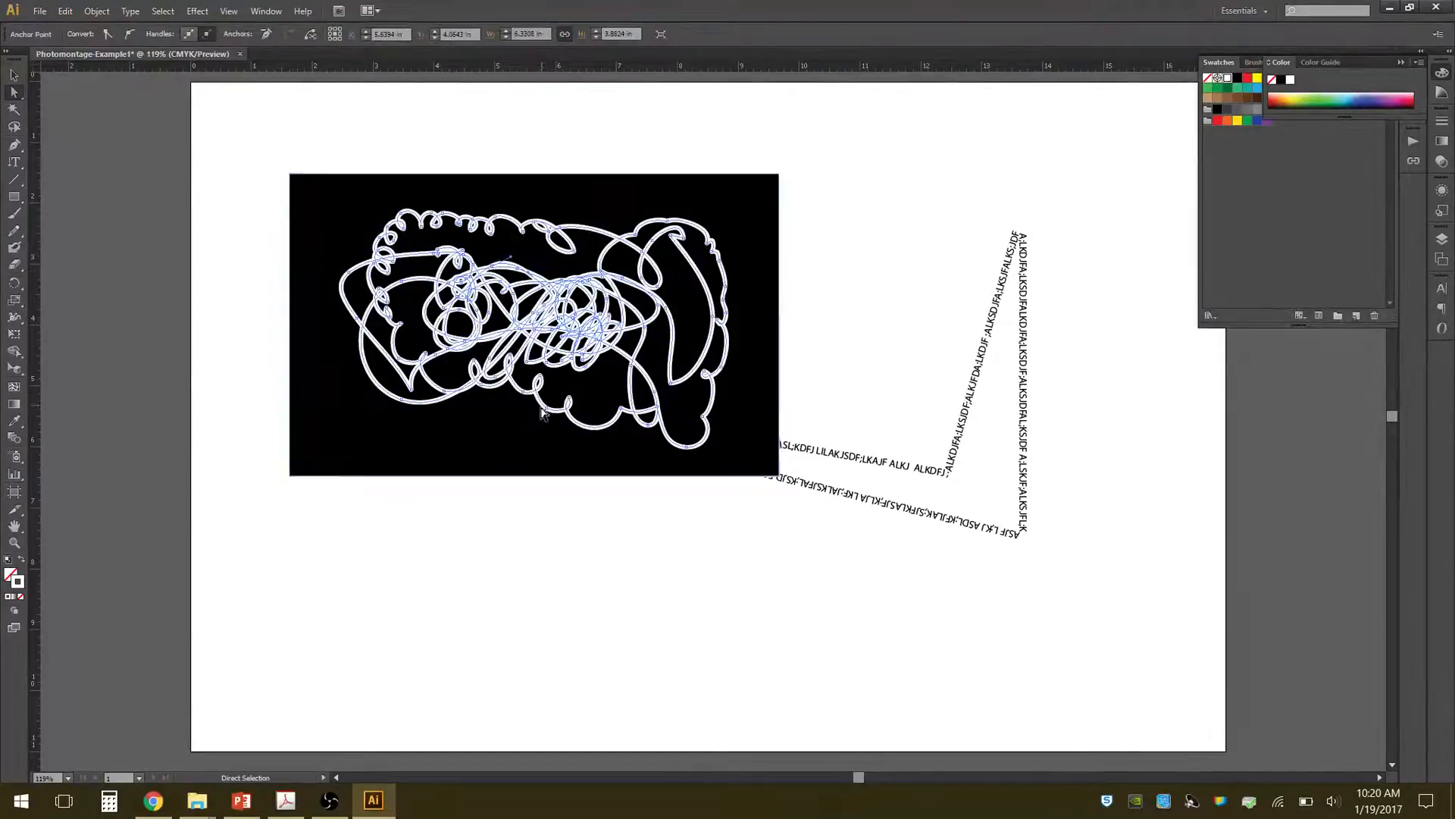
{"action": "mouse_move", "coordinate": [546, 413]}
{"action": "left_mouse_down"}
{"action": "mouse_move", "coordinate": [519, 447]}
{"action": "mouse_move", "coordinate": [620, 367]}
{"action": "mouse_move", "coordinate": [621, 410]}
{"action": "mouse_move", "coordinate": [606, 380]}
{"action": "left_mouse_up"}
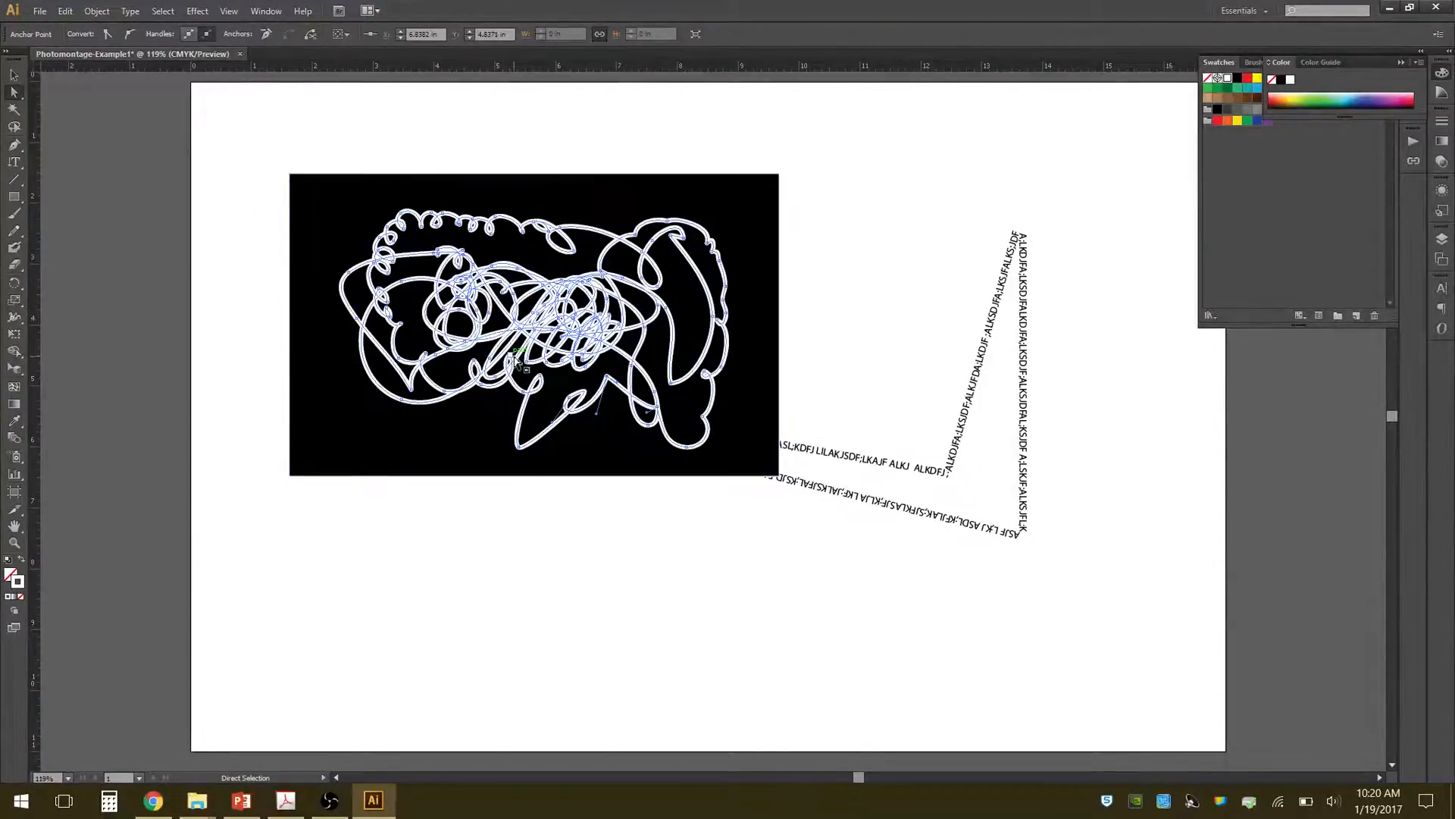
{"action": "key", "text": "Delete"}
{"action": "key", "text": "Delete"}
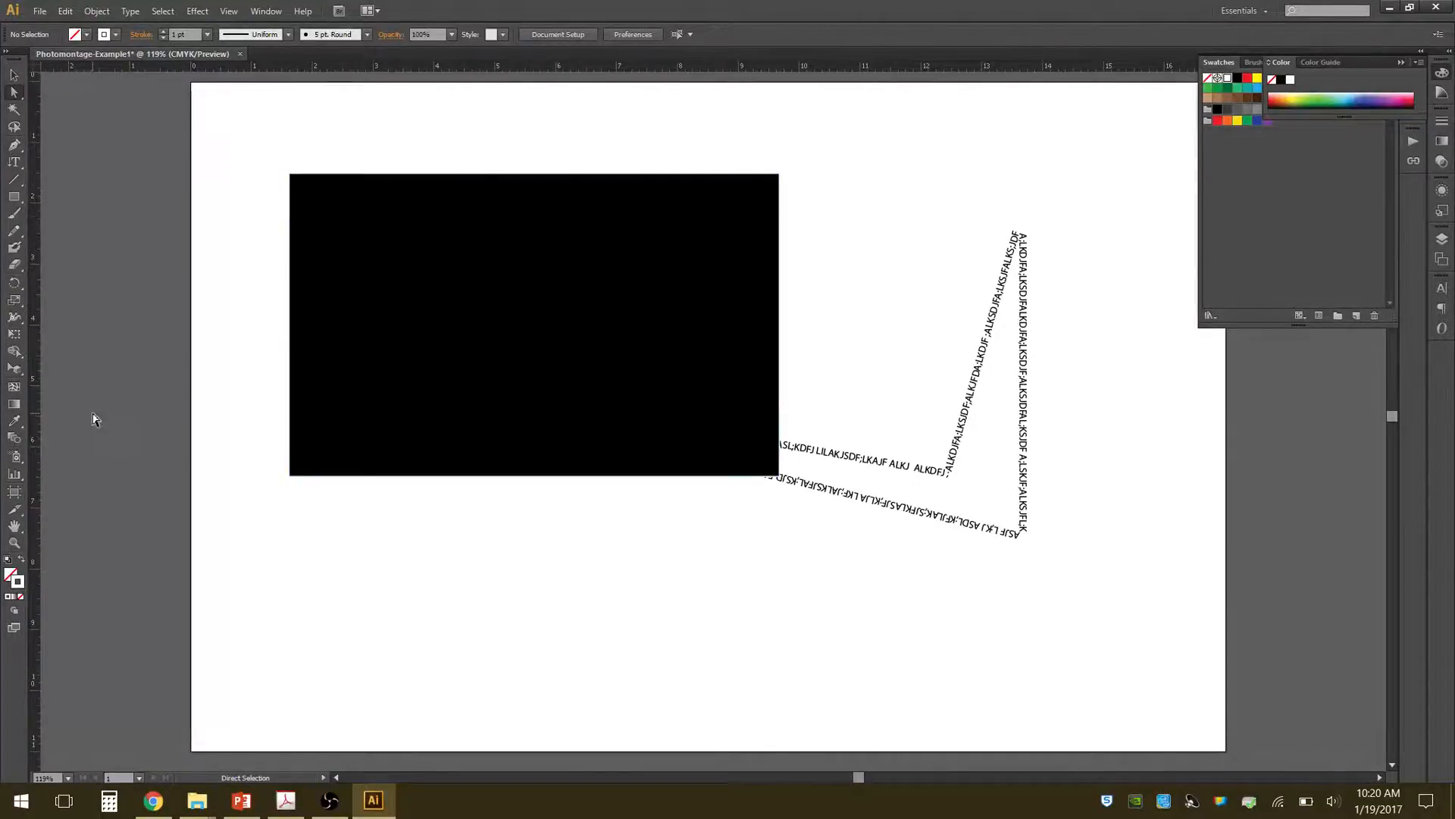
Draw a freehand line with loops, about 6.1 by 3.4 in, over the black rectangle with the Pencil tool.
{"action": "left_click", "coordinate": [16, 232]}
{"action": "mouse_move", "coordinate": [382, 296]}
{"action": "left_mouse_down"}
{"action": "mouse_move", "coordinate": [418, 251]}
{"action": "mouse_move", "coordinate": [483, 264]}
{"action": "mouse_move", "coordinate": [470, 344]}
{"action": "mouse_move", "coordinate": [543, 268]}
{"action": "mouse_move", "coordinate": [585, 321]}
{"action": "mouse_move", "coordinate": [634, 265]}
{"action": "left_mouse_up"}
{"action": "mouse_move", "coordinate": [522, 374]}
{"action": "left_mouse_down"}
{"action": "mouse_move", "coordinate": [412, 406]}
{"action": "mouse_move", "coordinate": [386, 321]}
{"action": "left_mouse_up"}
{"action": "left_click_drag", "start_coordinate": [700, 304], "coordinate": [700, 307]}
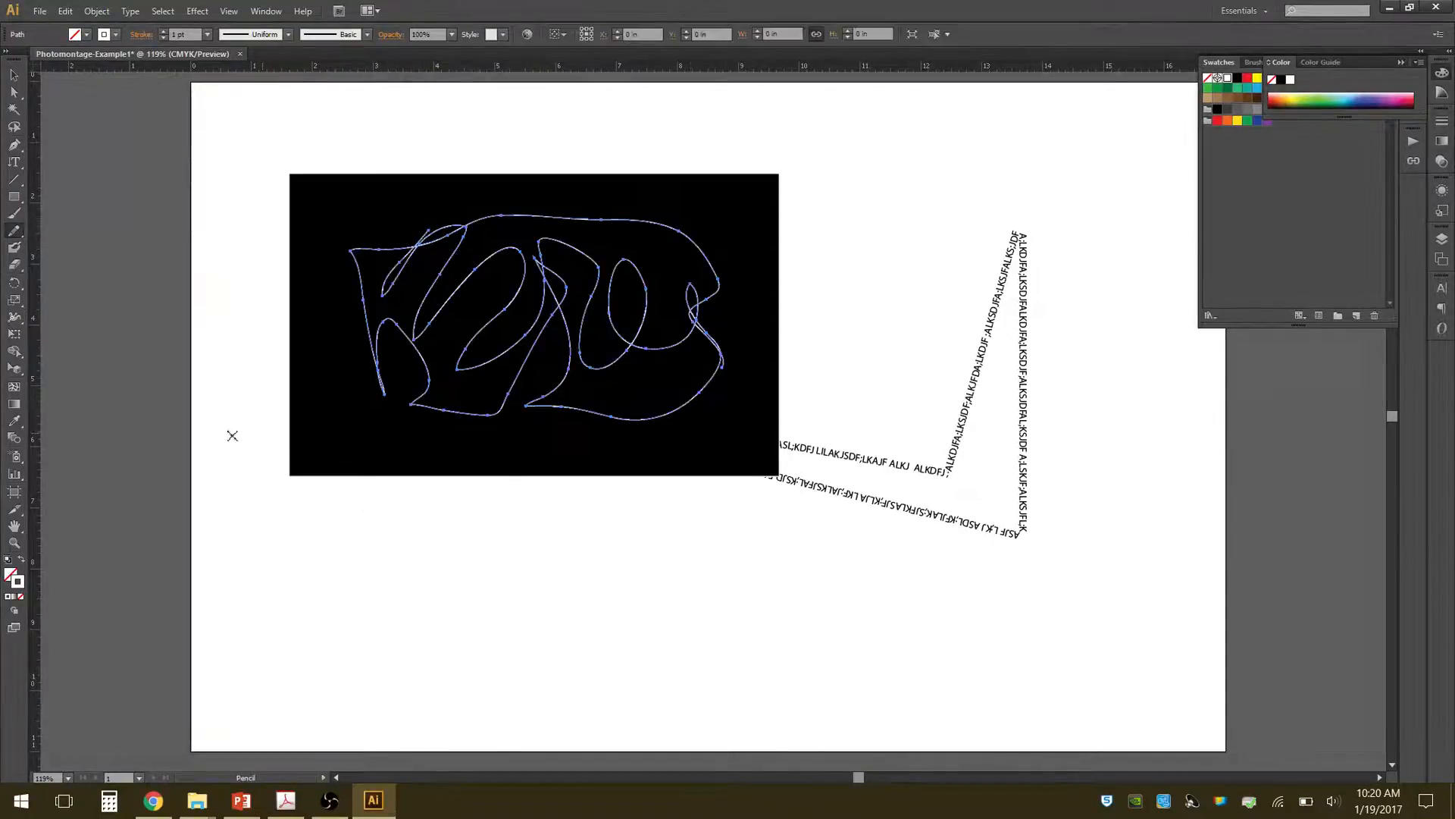
Try the pencil line's stroke weight at 12 pt and at 3 pt, and delete the line.
{"action": "left_click", "coordinate": [164, 30]}
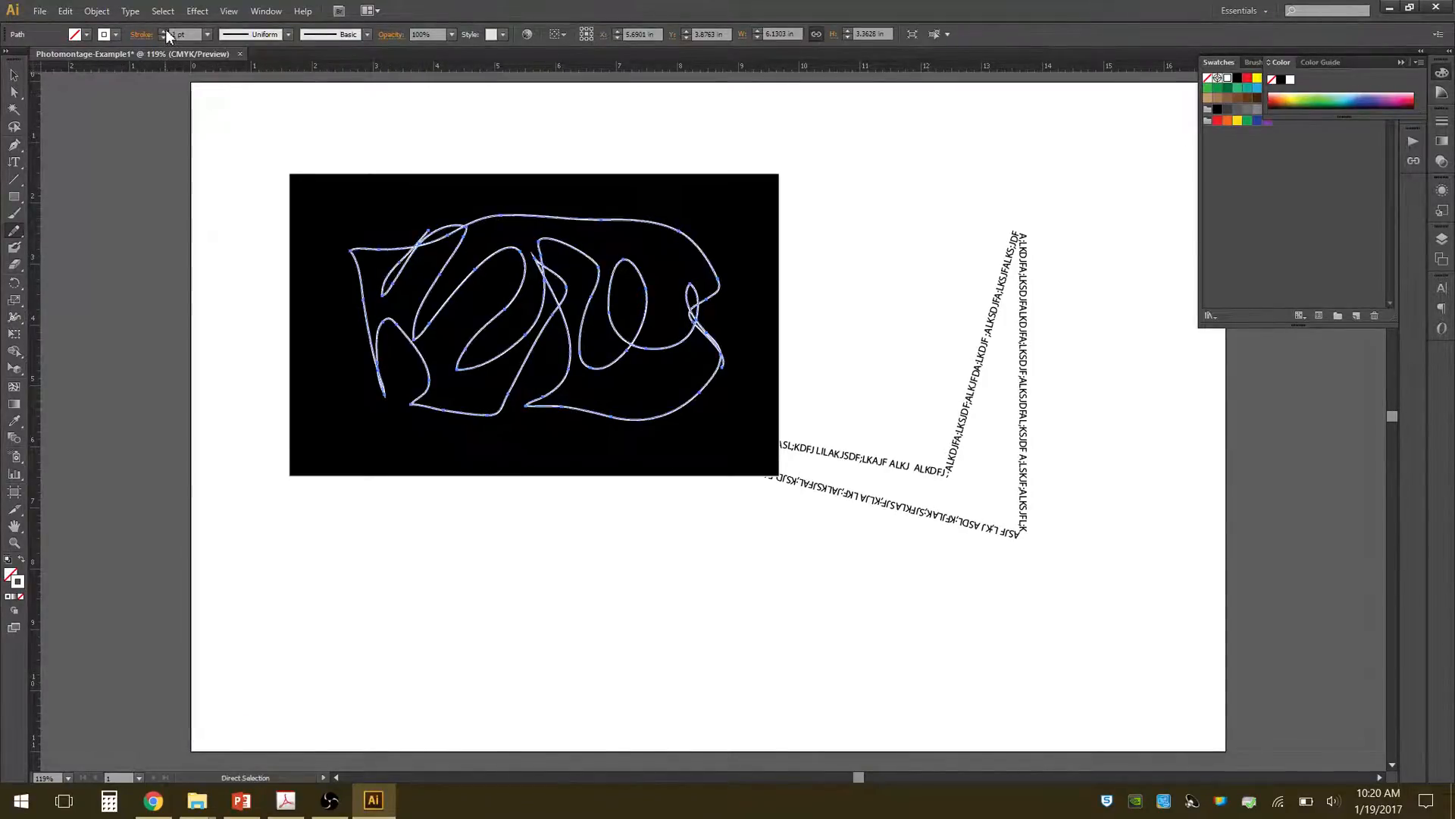
{"action": "left_click", "coordinate": [163, 30]}
{"action": "left_click", "coordinate": [164, 30]}
{"action": "left_click", "coordinate": [164, 30]}
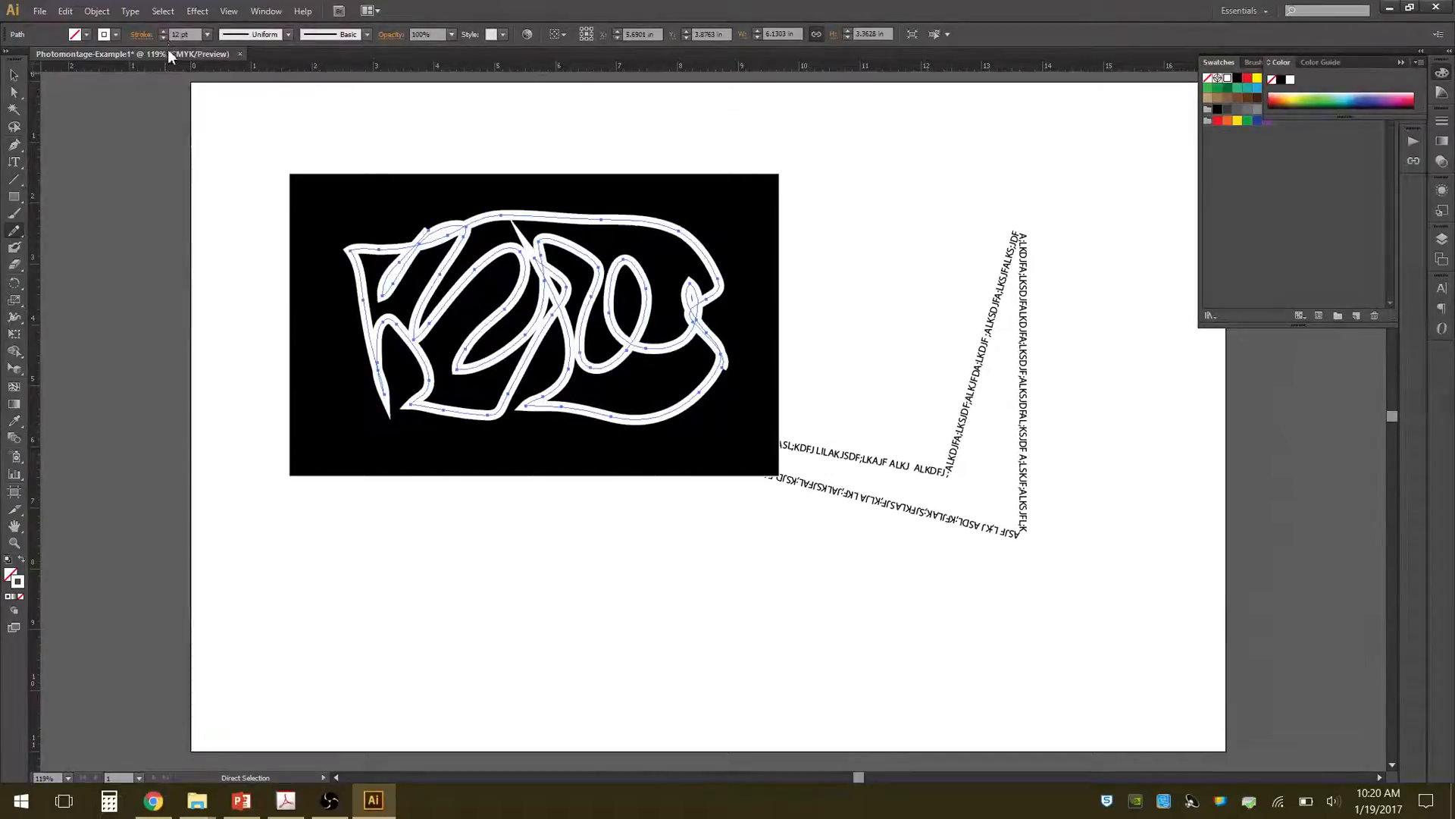
{"action": "left_click", "coordinate": [164, 38]}
{"action": "left_click", "coordinate": [164, 38]}
{"action": "left_click", "coordinate": [164, 38]}
{"action": "left_click", "coordinate": [163, 38]}
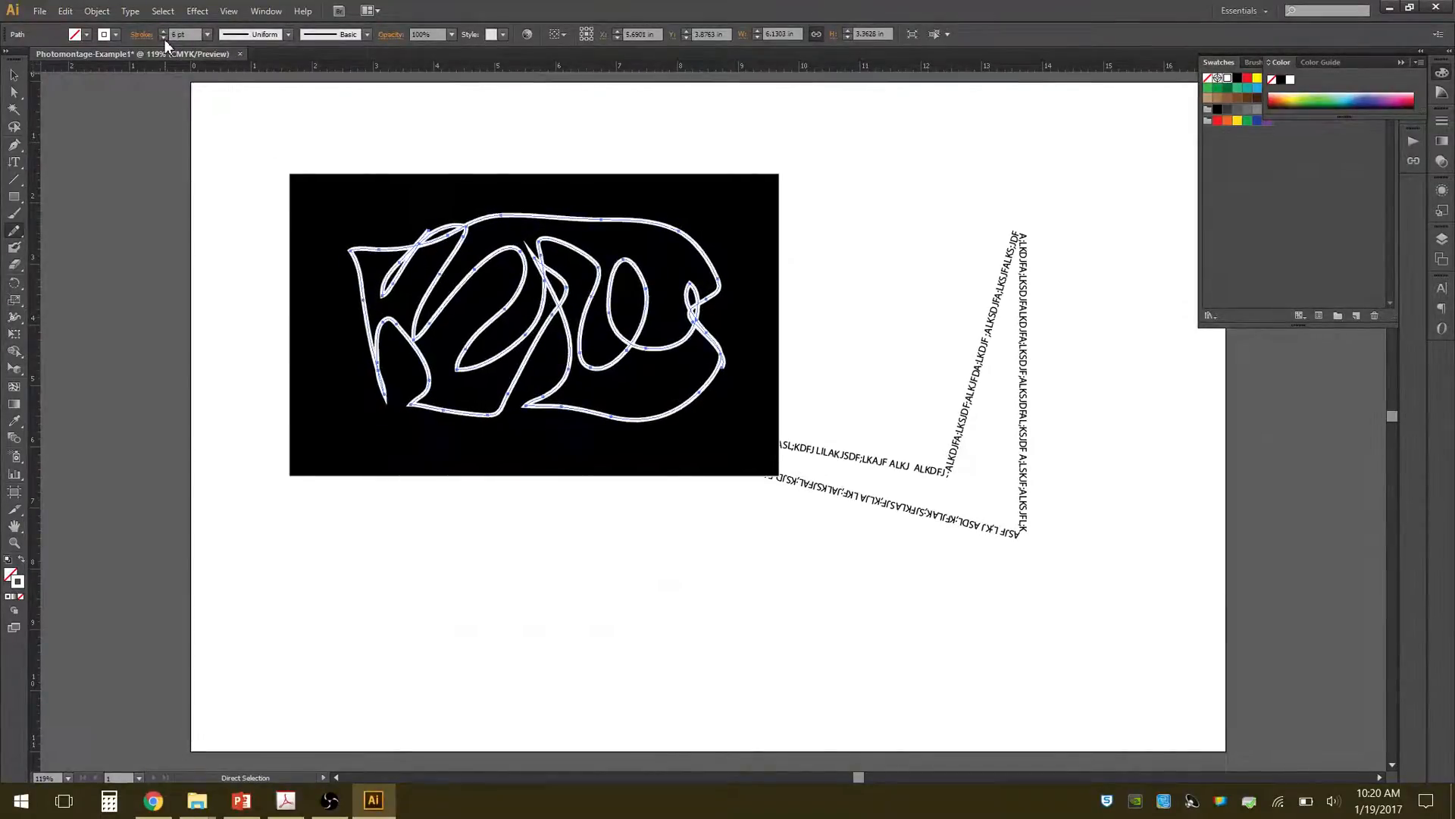
{"action": "left_click", "coordinate": [164, 38]}
{"action": "left_click", "coordinate": [164, 37]}
{"action": "left_click", "coordinate": [164, 38]}
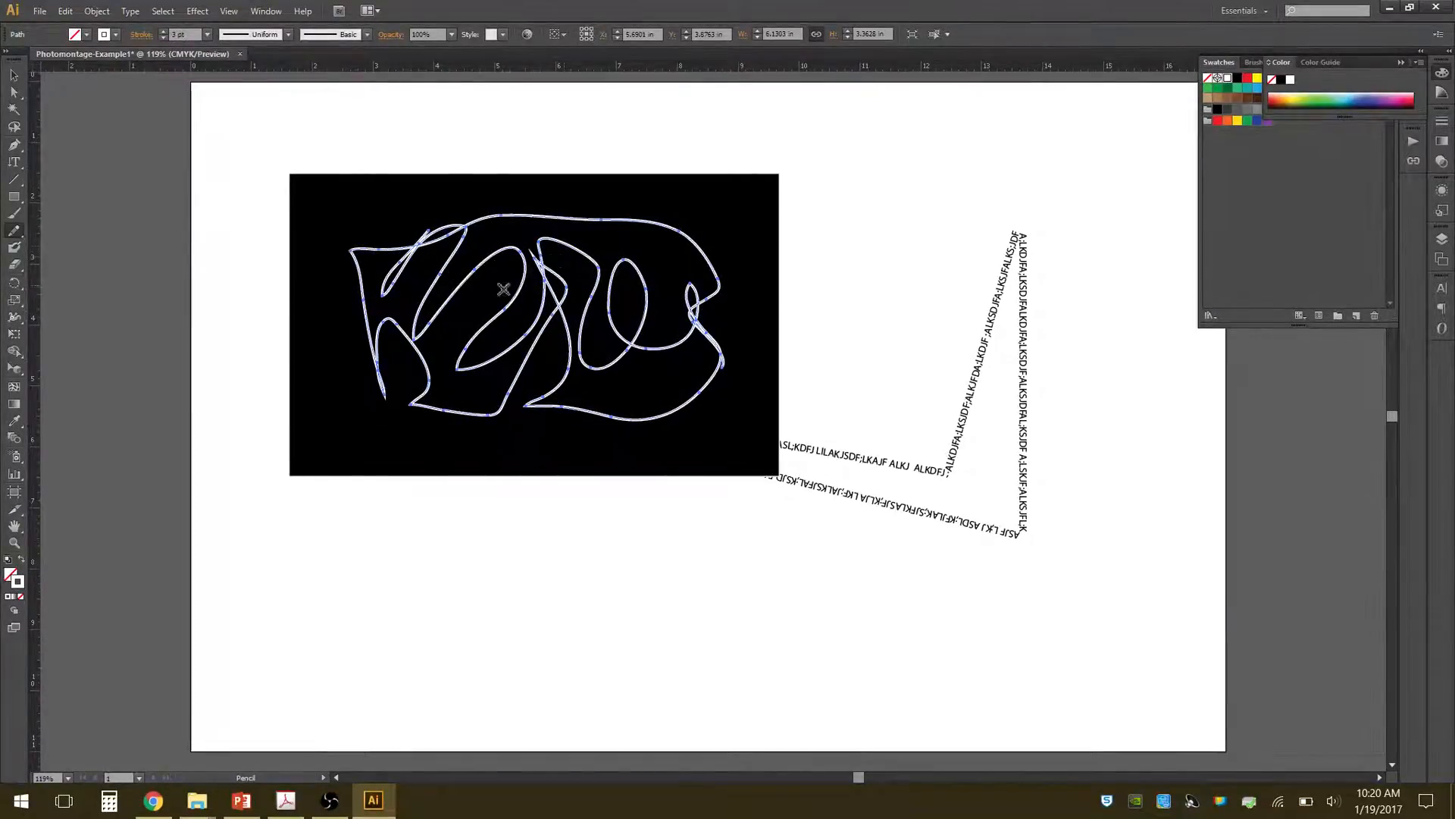
{"action": "left_click", "coordinate": [14, 75]}
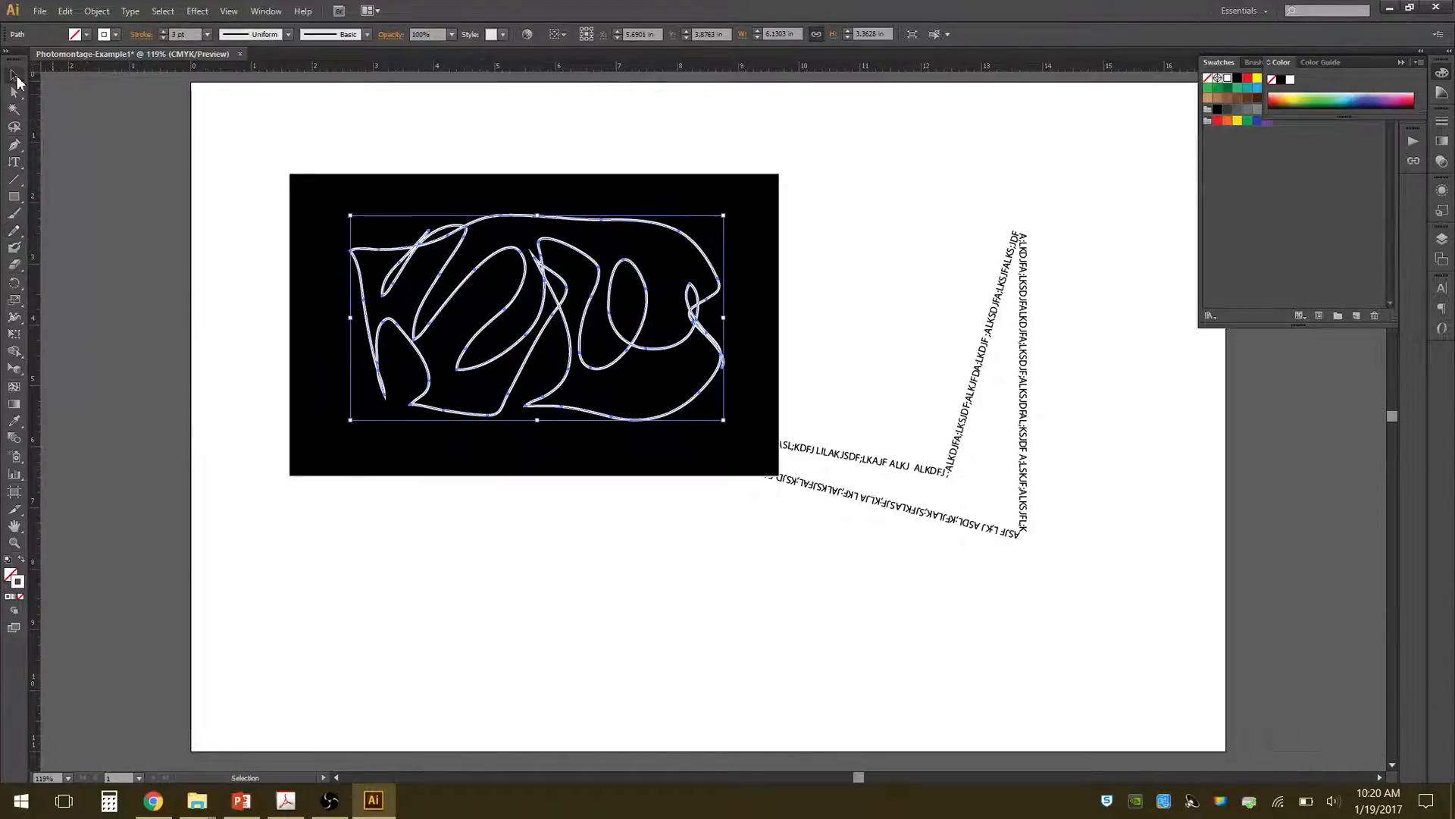
{"action": "key", "text": "Delete"}
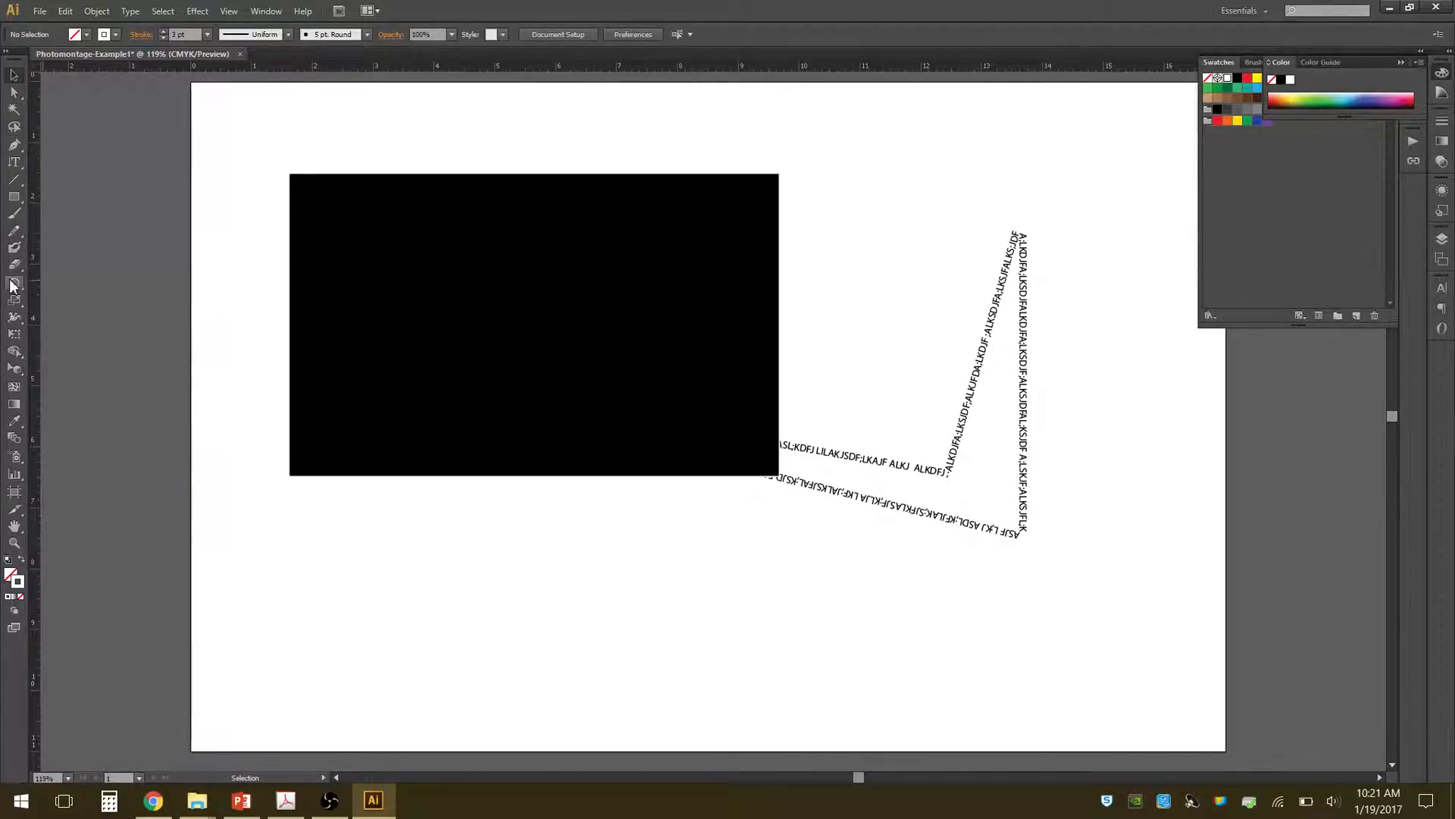
Select the black rectangle and try rotating it from its upper-left corner.
{"action": "left_click", "coordinate": [300, 181]}
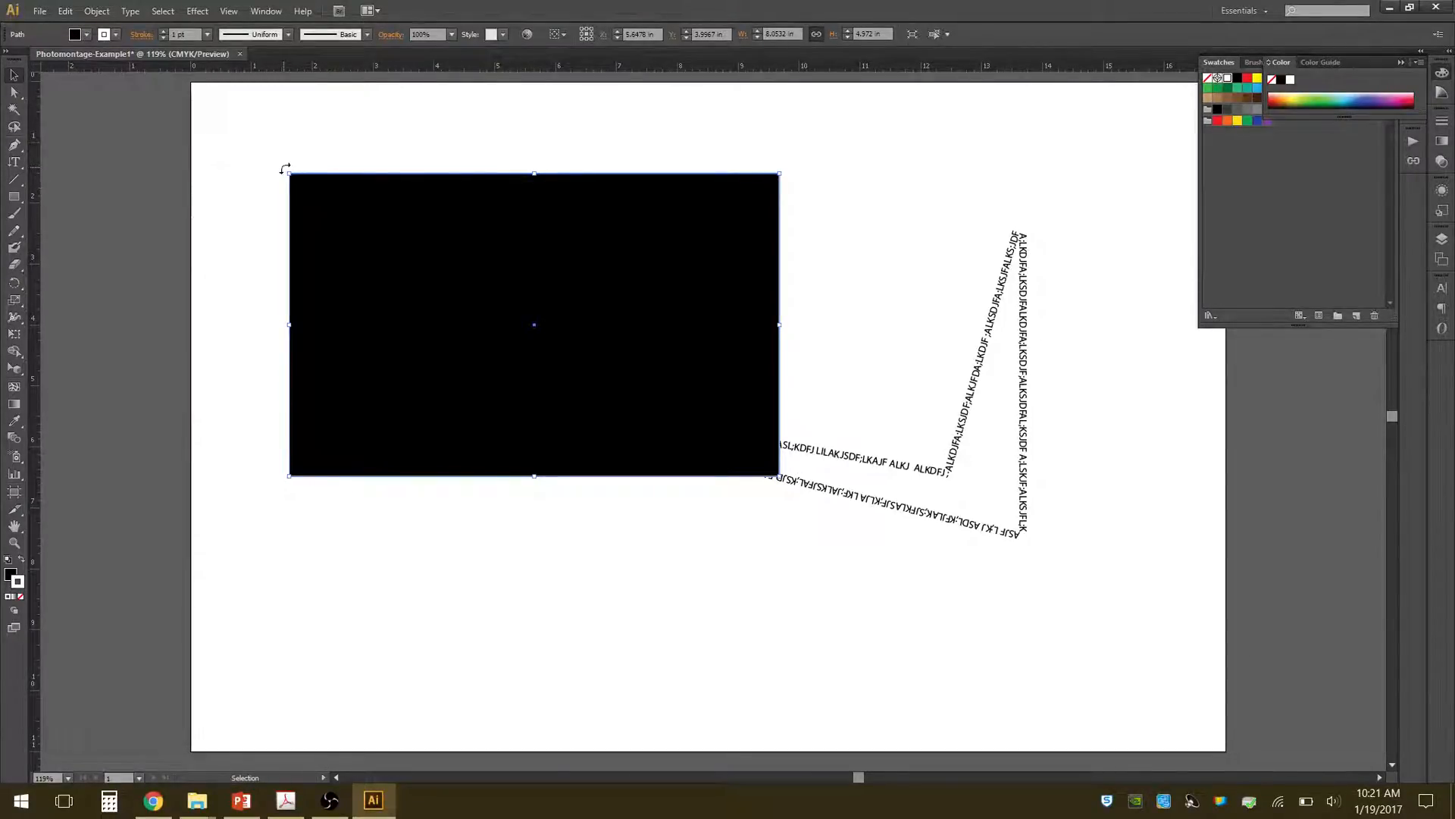
{"action": "left_click_drag", "start_coordinate": [285, 168], "coordinate": [227, 194]}
{"action": "left_click", "coordinate": [17, 286]}
{"action": "left_click", "coordinate": [13, 76]}
Set the black rectangle's width to 10 in, and with width and height proportions constrained, set its height to 6 in.
{"action": "type", "text": "10"}
{"action": "key", "text": "Tab"}
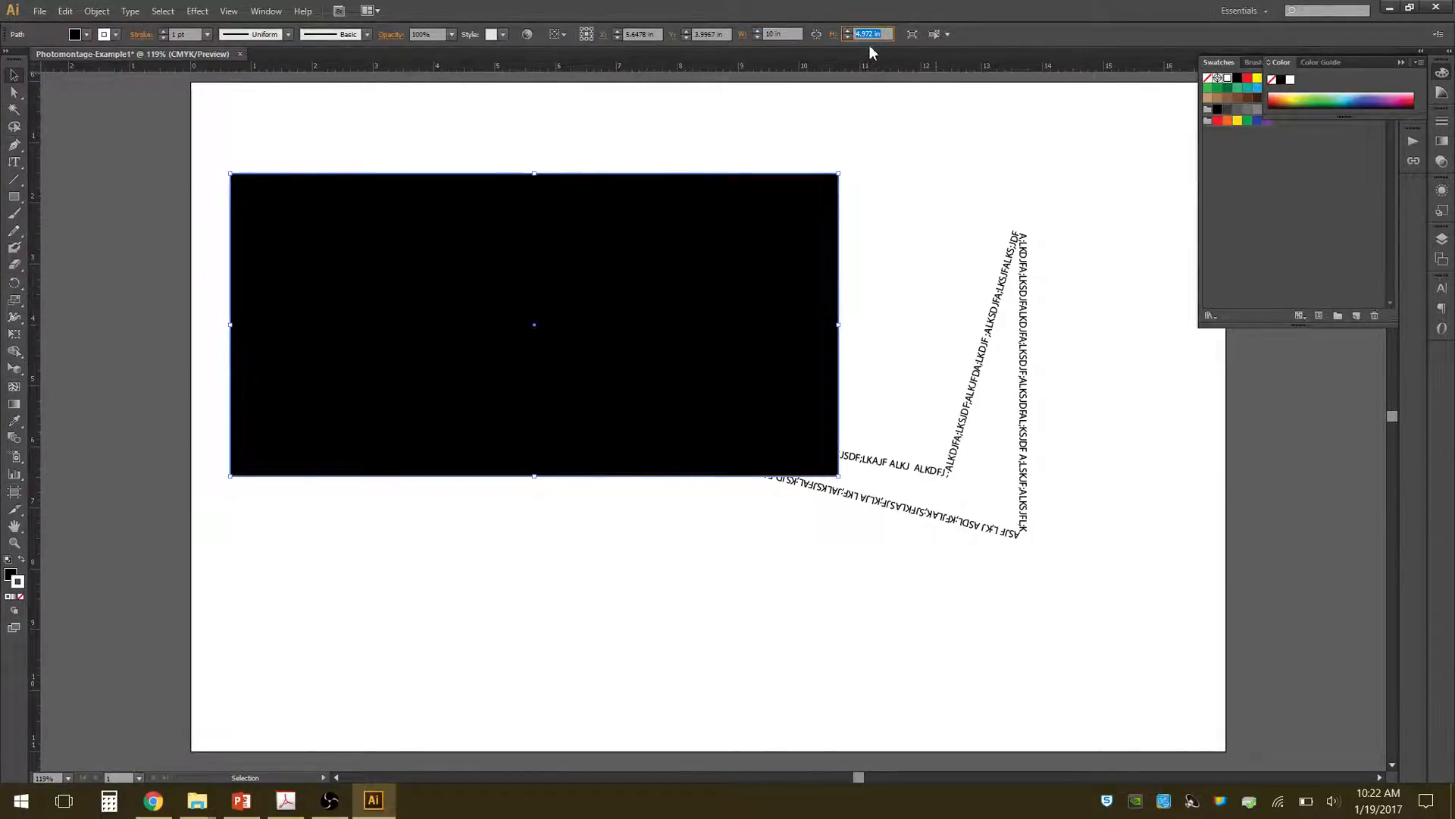
{"action": "left_click", "coordinate": [816, 34]}
{"action": "left_click", "coordinate": [884, 38]}
{"action": "type", "text": "6"}
{"action": "key", "text": "Tab"}
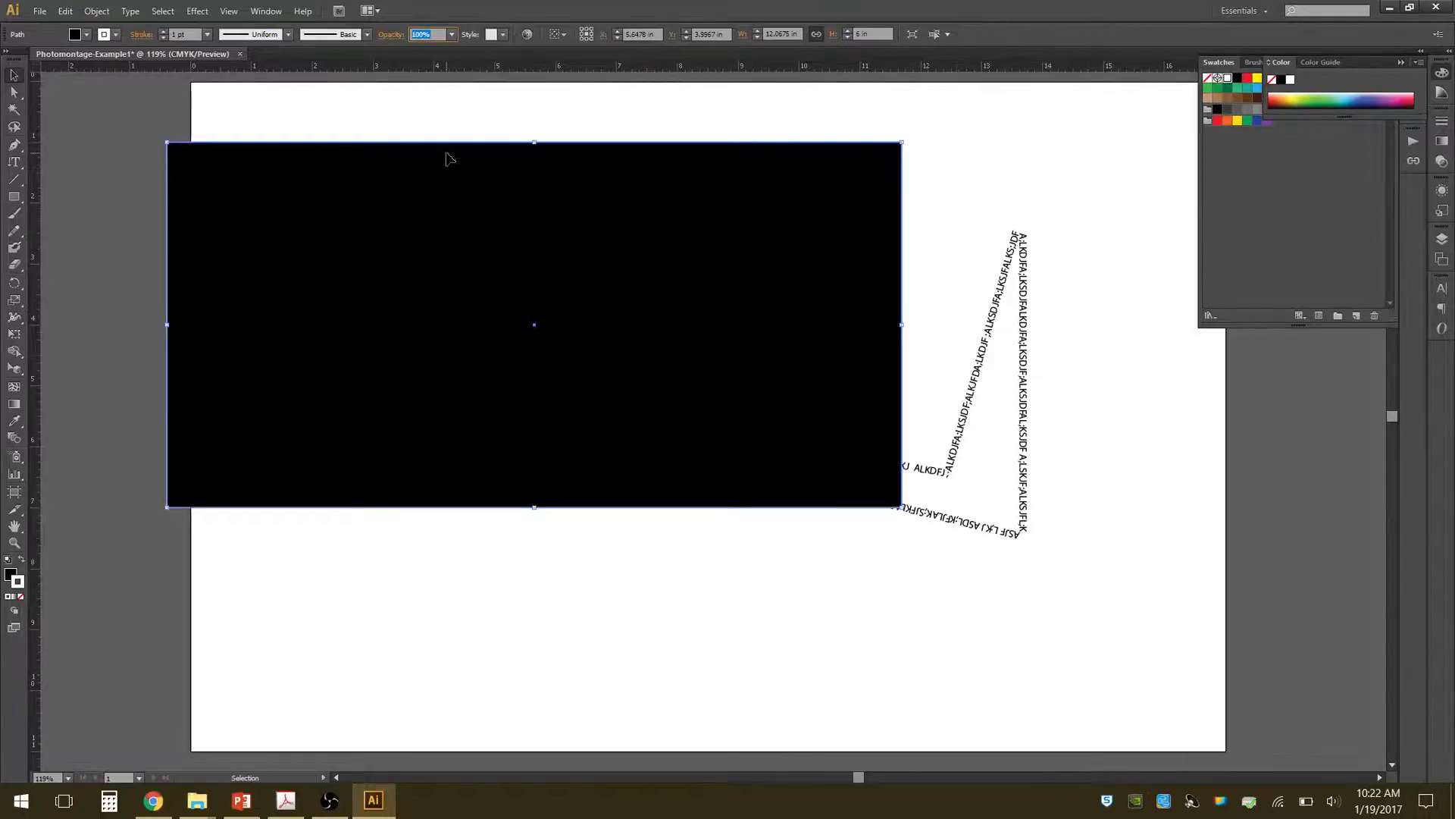
Move the black rectangle around the artboard and place it close to the artboard's upper-left corner.
{"action": "left_click_drag", "start_coordinate": [446, 184], "coordinate": [521, 194]}
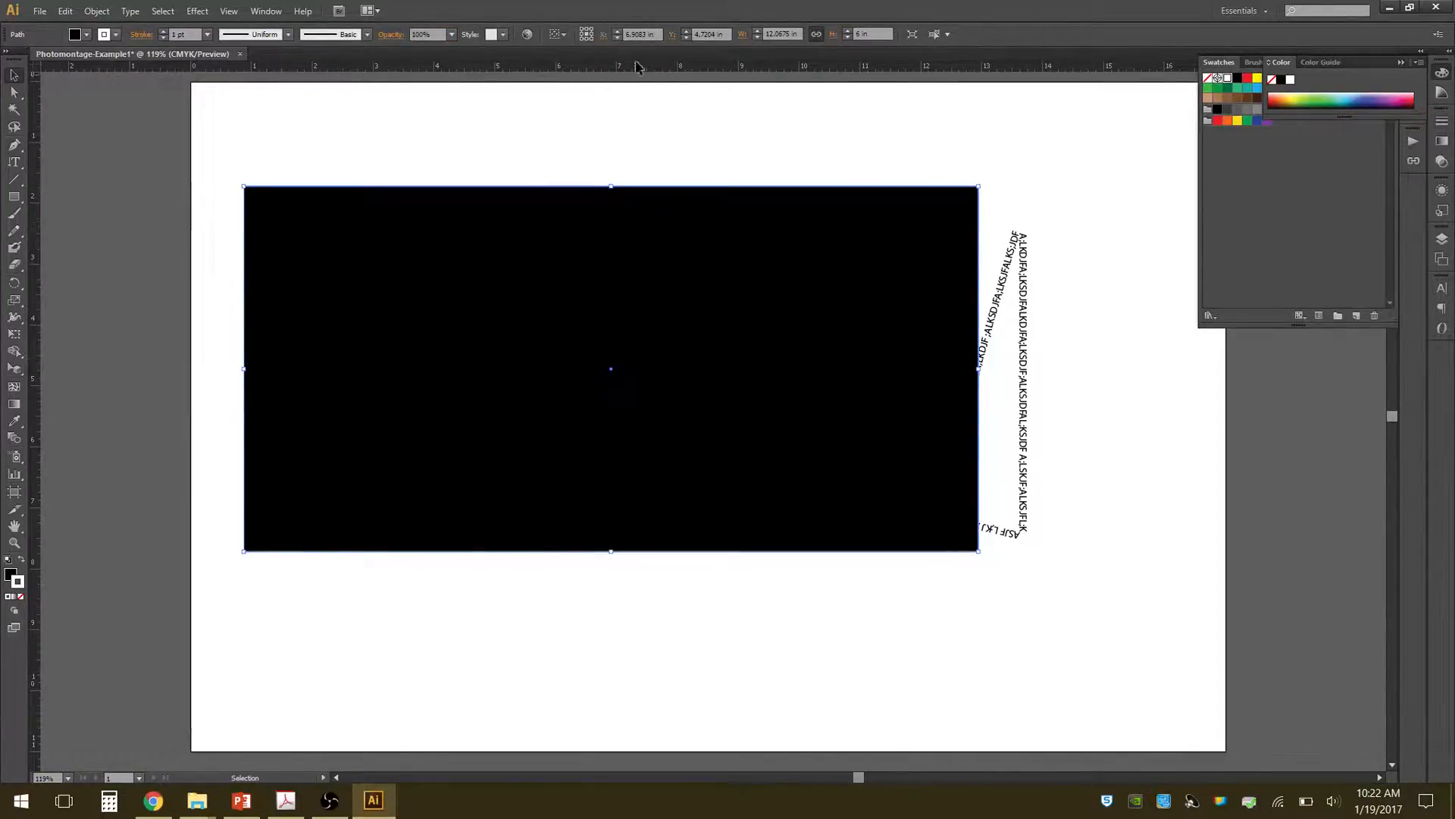
{"action": "left_click_drag", "start_coordinate": [706, 267], "coordinate": [894, 293]}
{"action": "left_click_drag", "start_coordinate": [757, 266], "coordinate": [595, 226]}
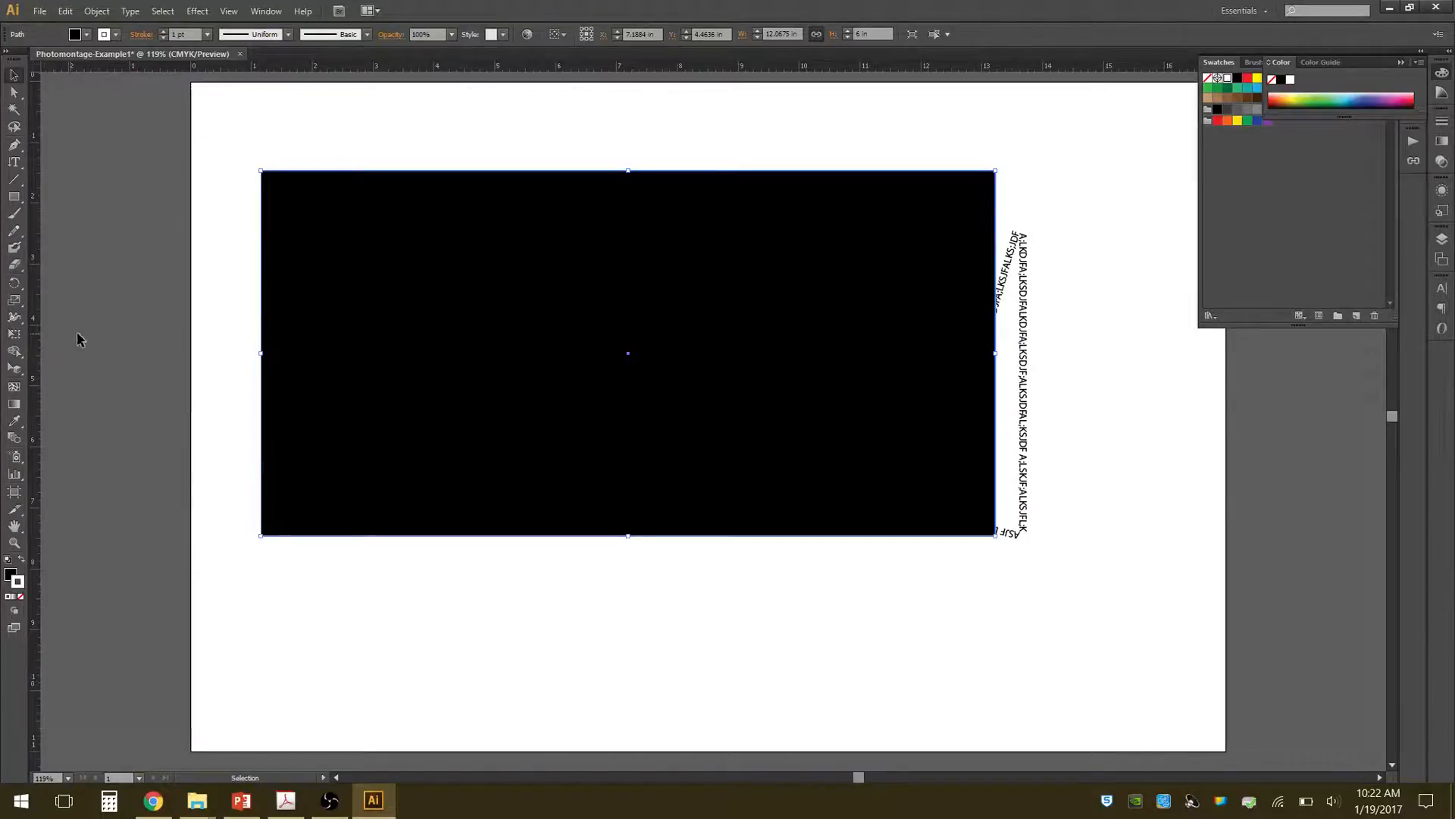
{"action": "left_click", "coordinate": [13, 424]}
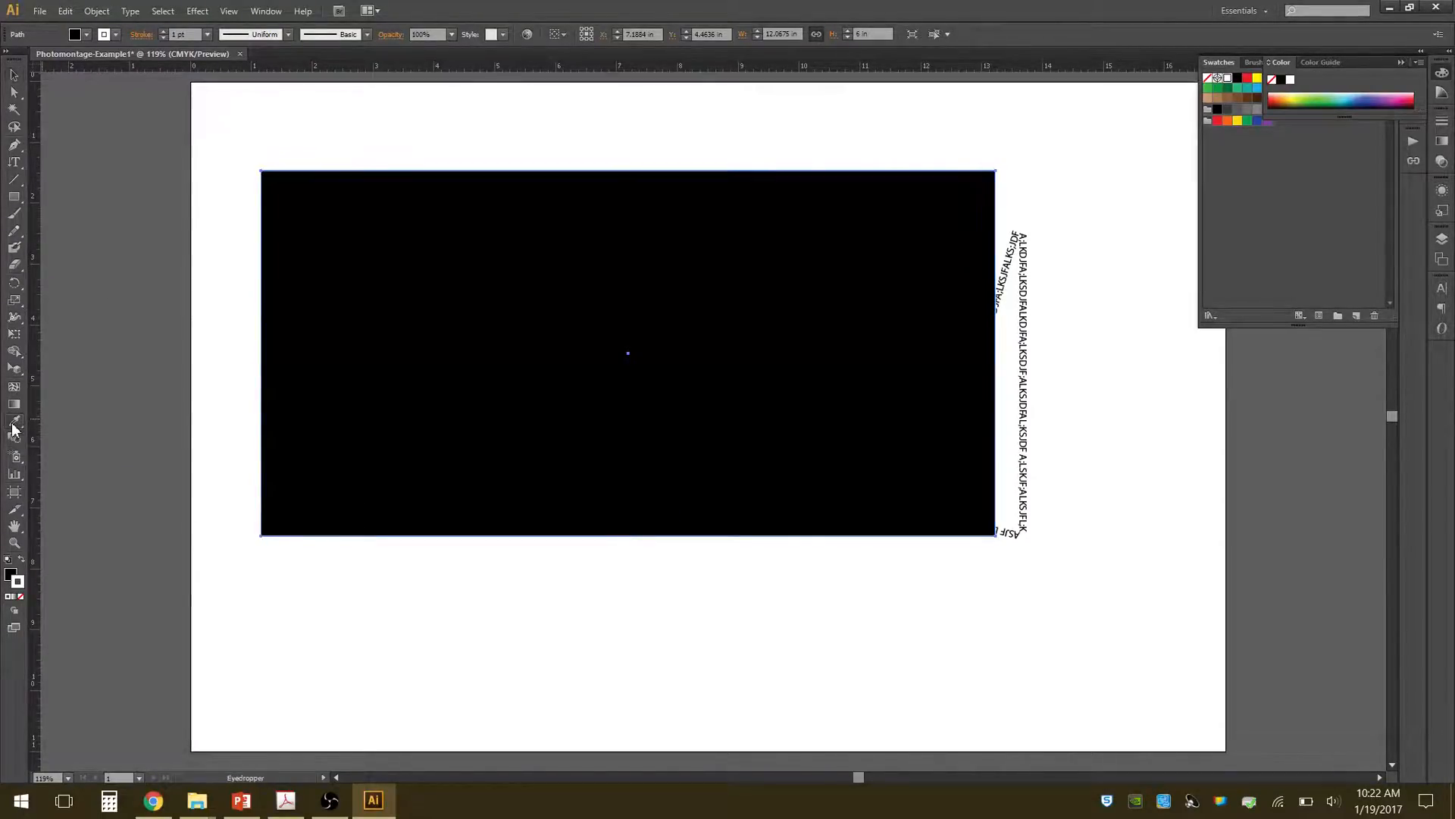
{"action": "key", "text": "v"}
{"action": "left_click_drag", "start_coordinate": [518, 286], "coordinate": [397, 130]}
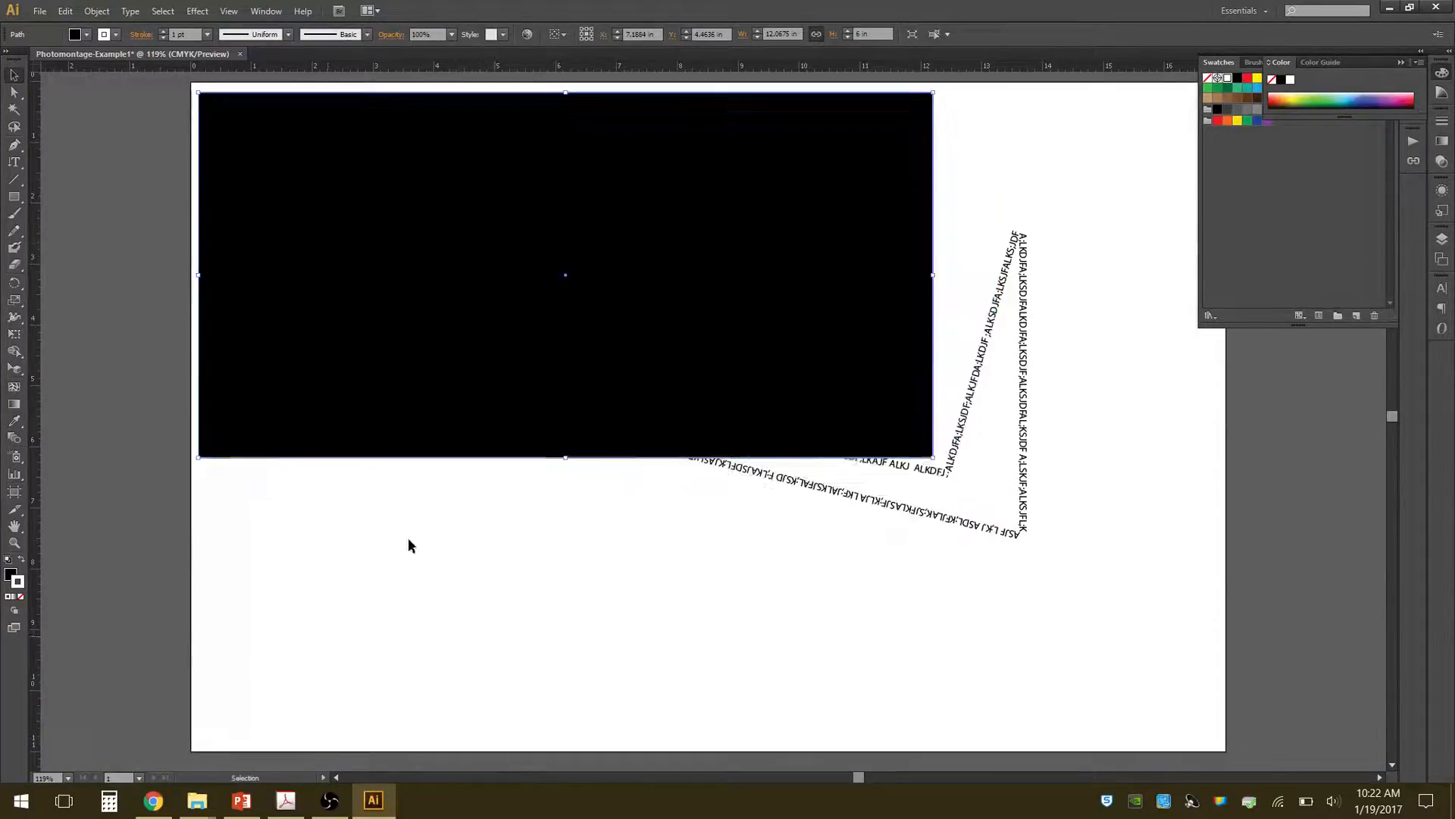
Switch to the RAW folder in File Explorer and place intenso-amanecer-playa-8138.jpg into the Illustrator document.
{"action": "mouse_move", "coordinate": [193, 805]}
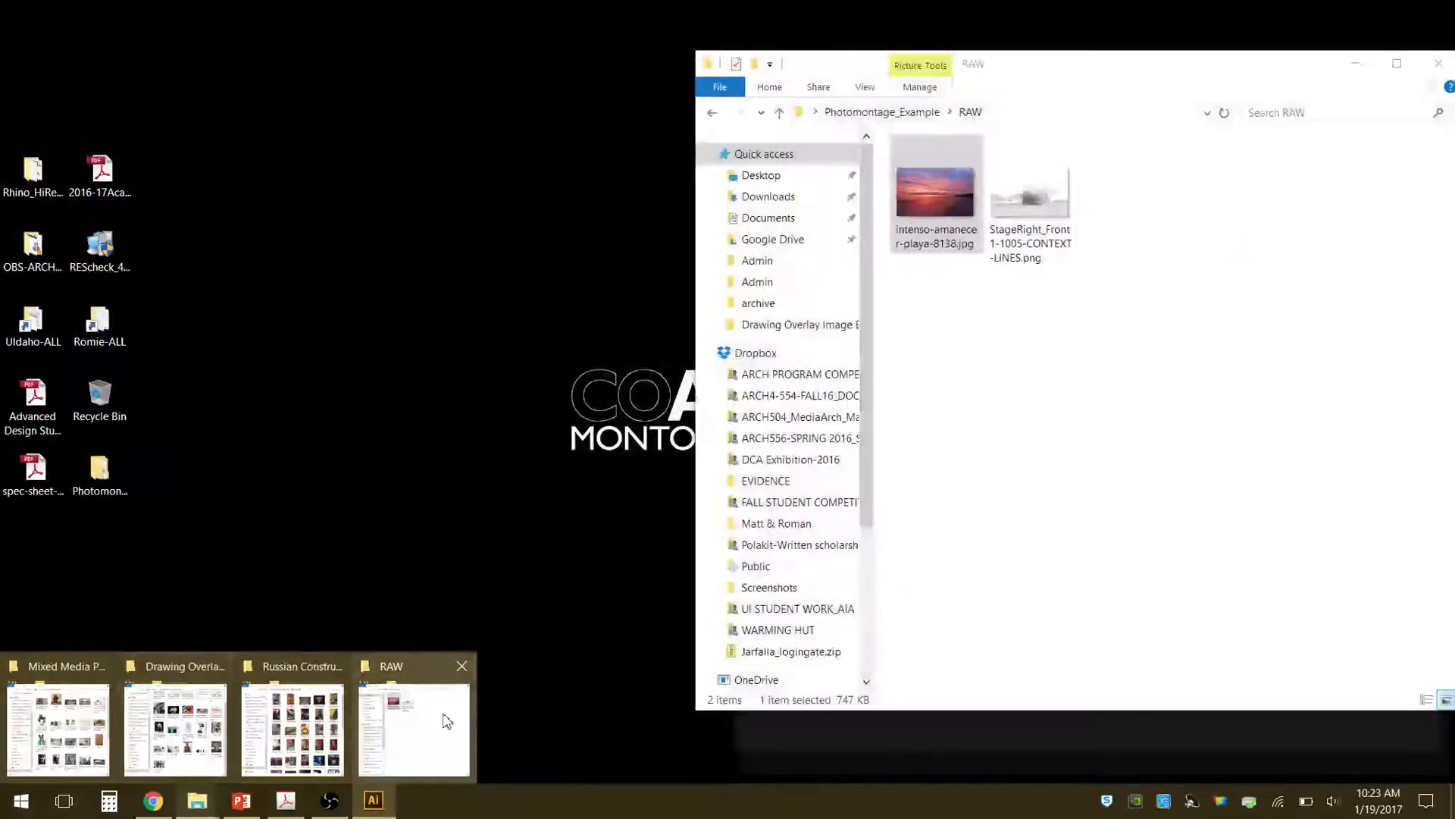
{"action": "left_click", "coordinate": [447, 720]}
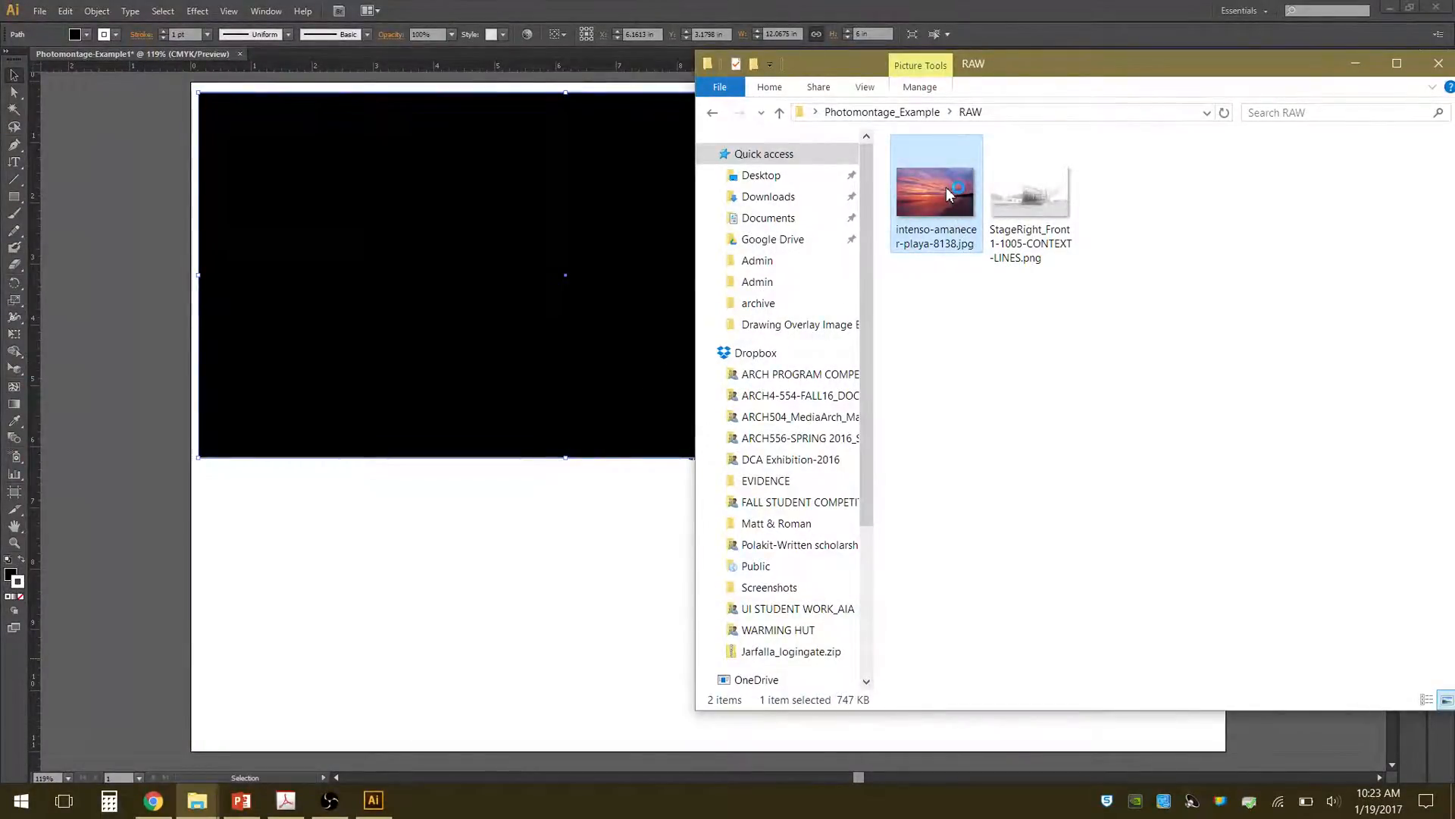
{"action": "left_click_drag", "start_coordinate": [946, 194], "coordinate": [494, 573]}
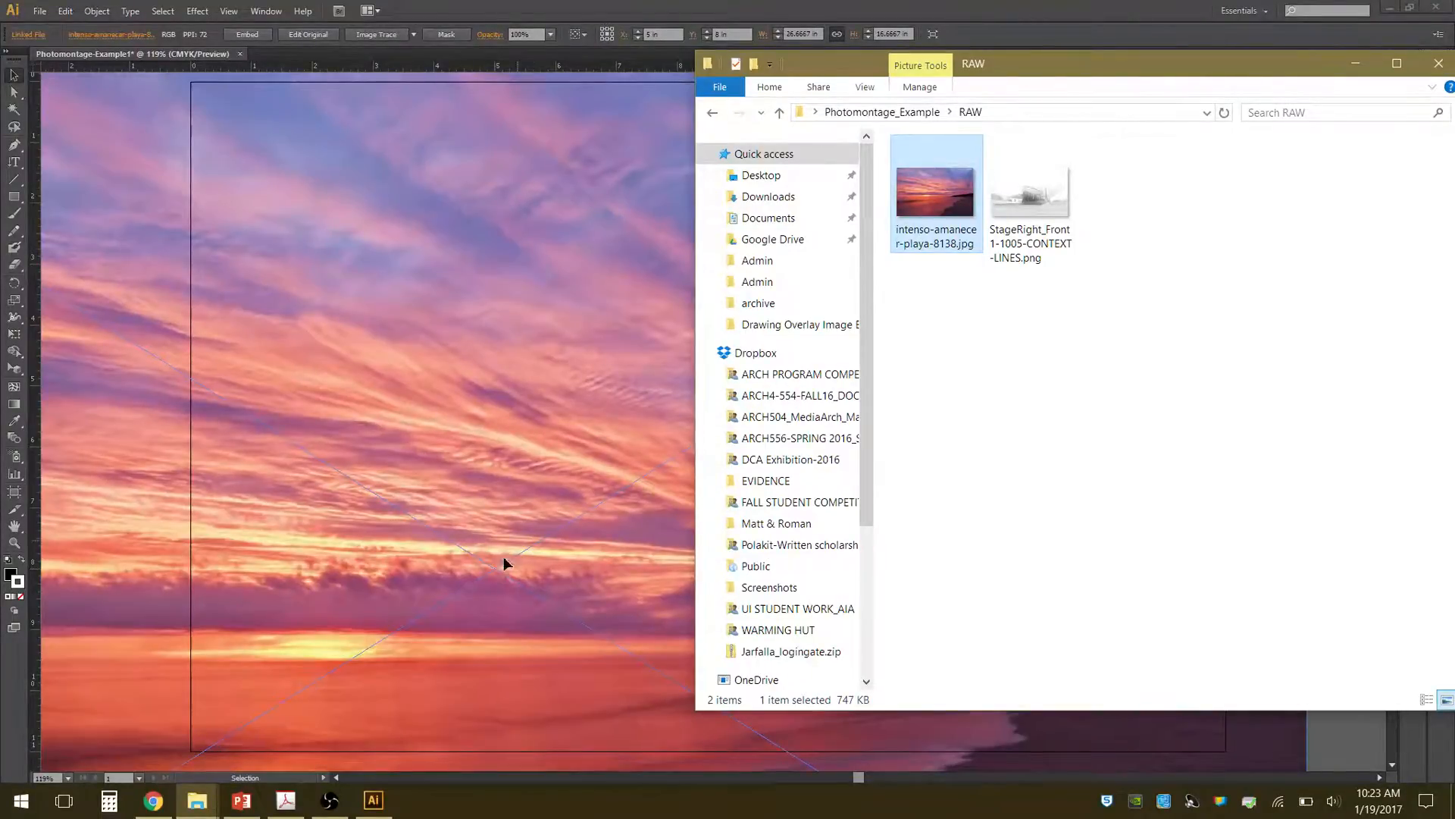
Return to Illustrator and scale the placed sunset image down toward its lower-right corner to about 5.79 by 3.62 in.
{"action": "scroll", "coordinate": [561, 455], "scroll_direction": "down", "scroll_amount": 3}
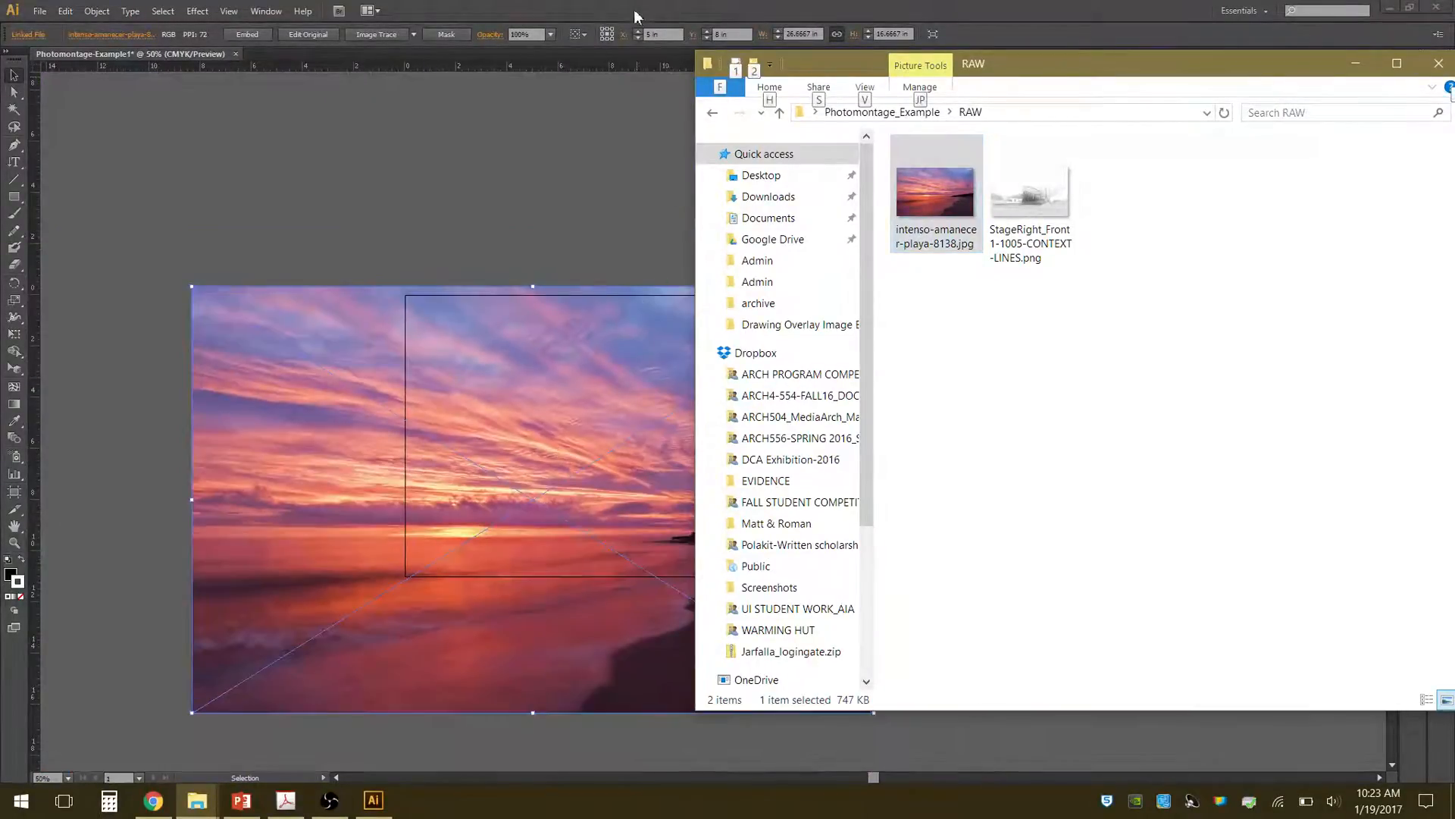
{"action": "left_click", "coordinate": [635, 16]}
{"action": "left_click_drag", "start_coordinate": [196, 287], "coordinate": [733, 584]}
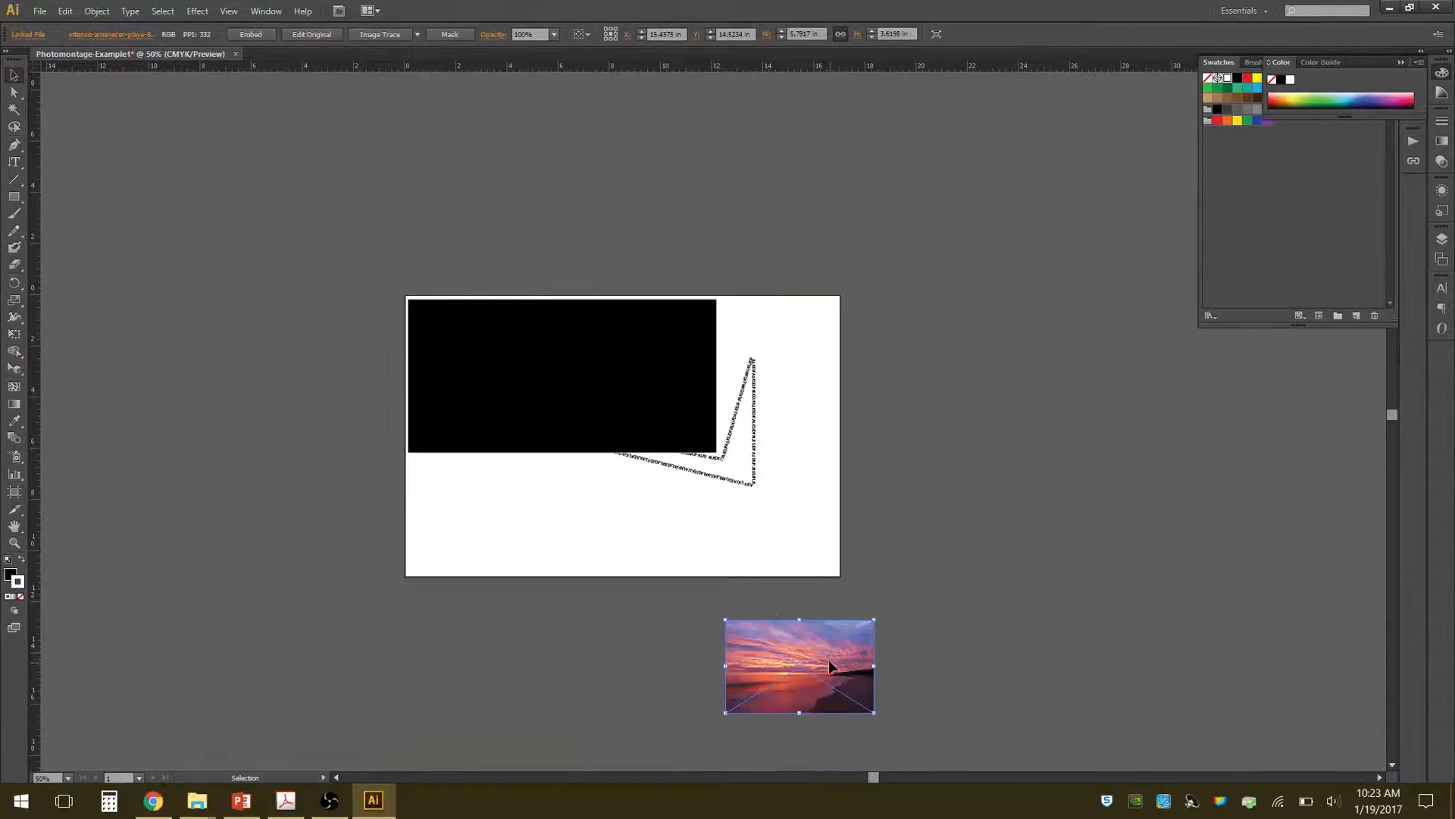
Move the sunset image onto the artboard's lower-left area and delete the black rectangle.
{"action": "left_click_drag", "start_coordinate": [828, 678], "coordinate": [528, 524]}
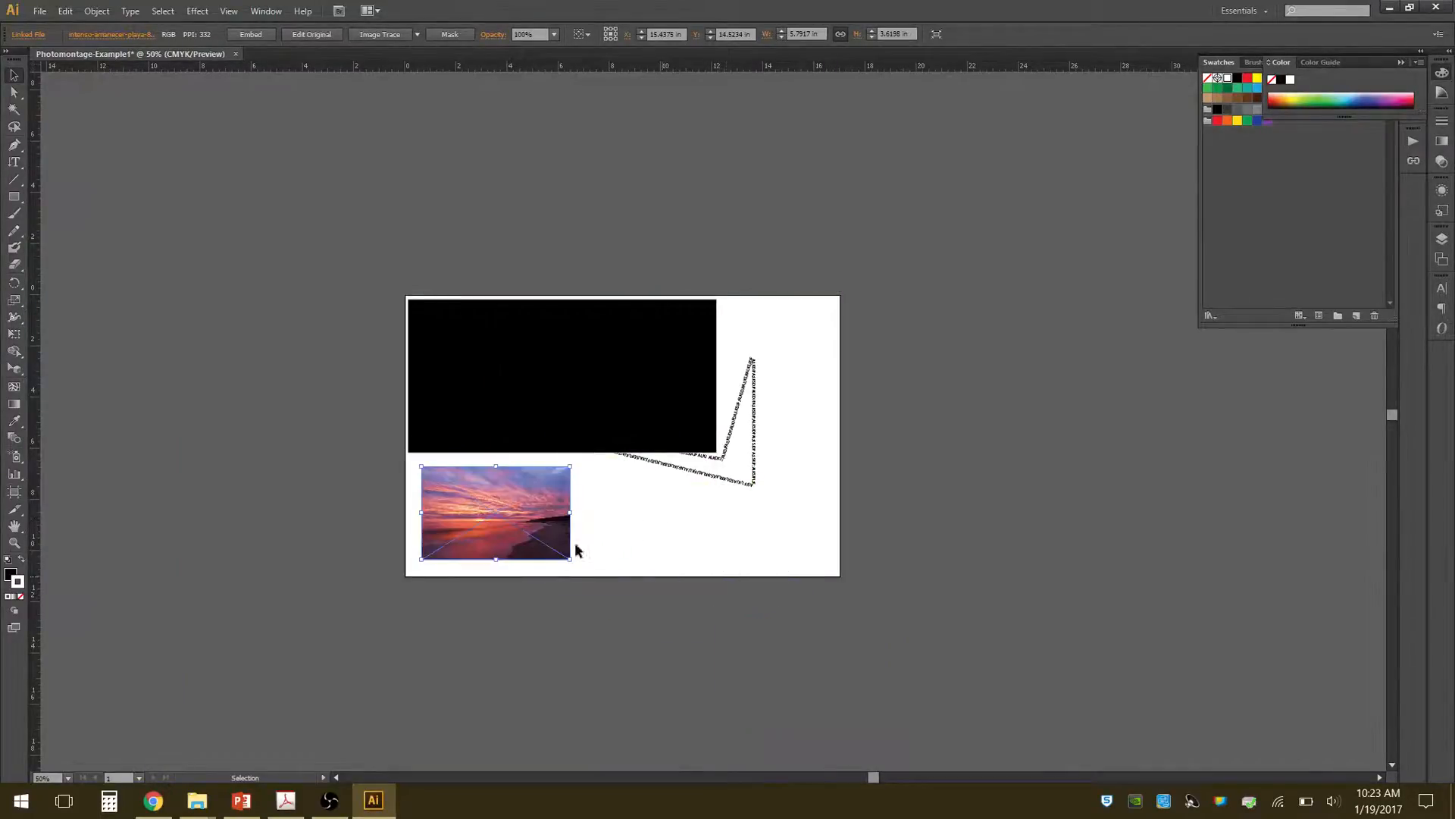
{"action": "scroll", "coordinate": [607, 510], "scroll_direction": "up", "scroll_amount": 2, "text": "alt"}
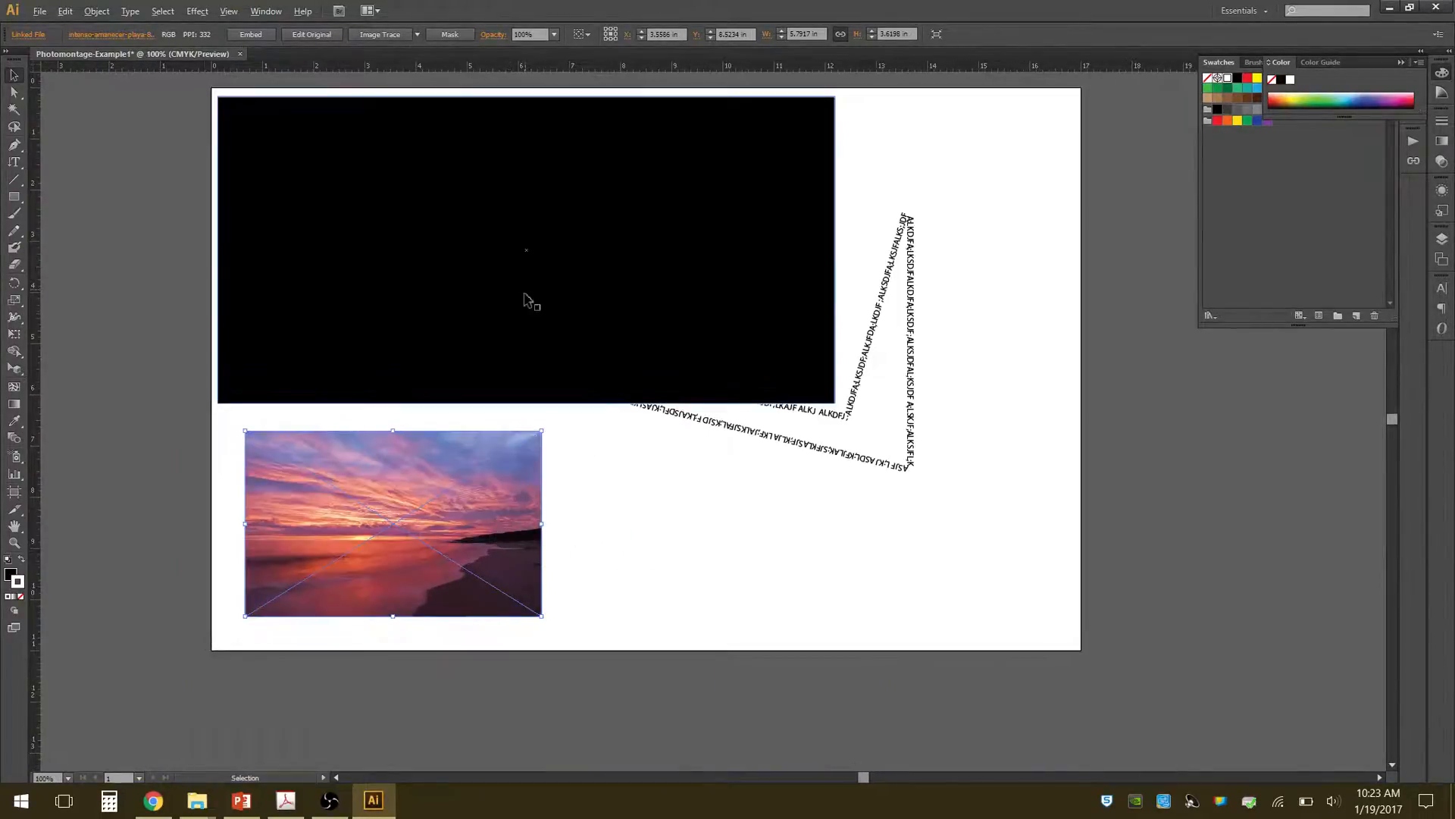
{"action": "left_click", "coordinate": [810, 122]}
{"action": "key", "text": "Delete"}
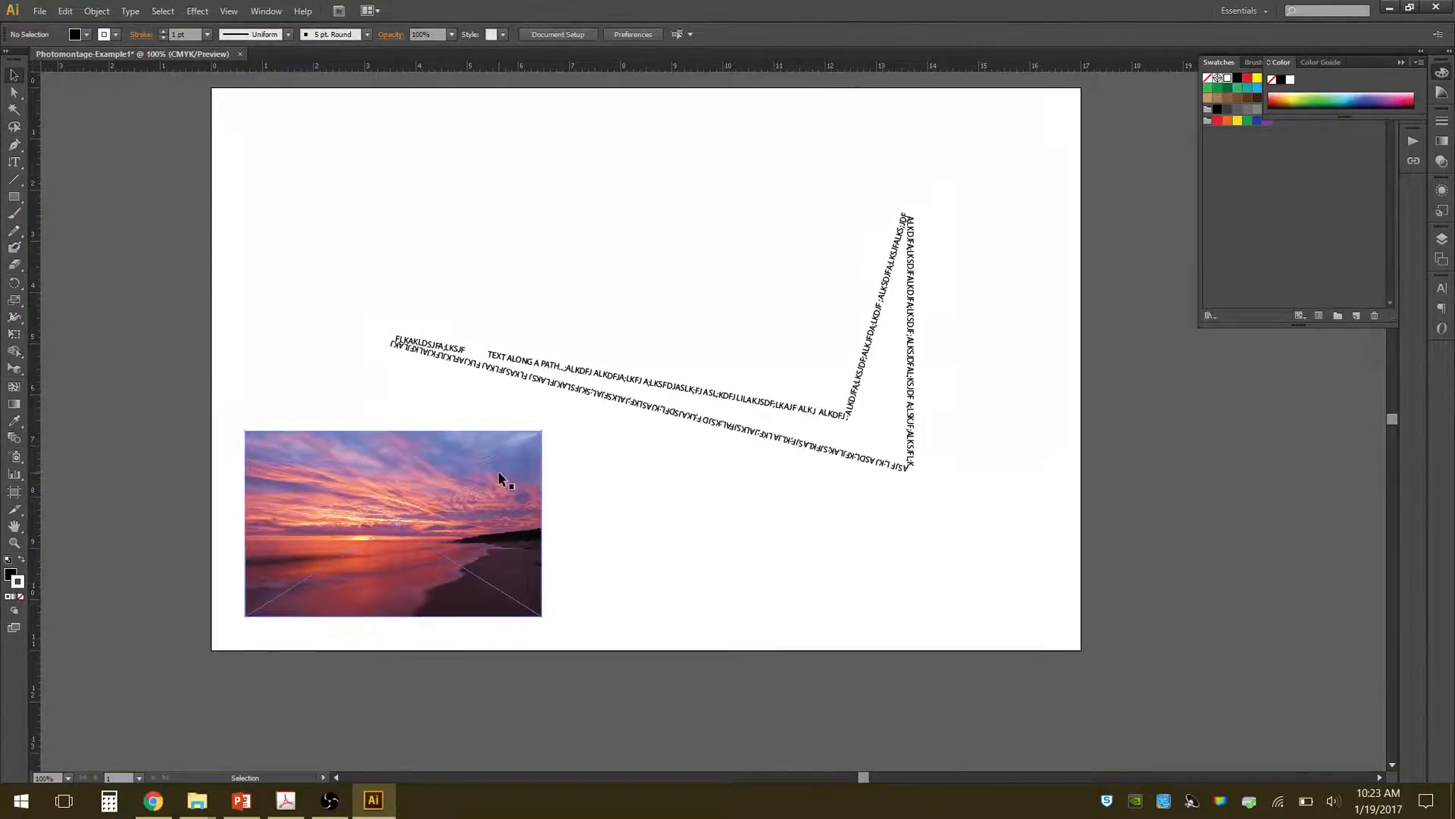
Show the document's linked files and examine the link information of the placed sunset image.
{"action": "left_click", "coordinate": [478, 523]}
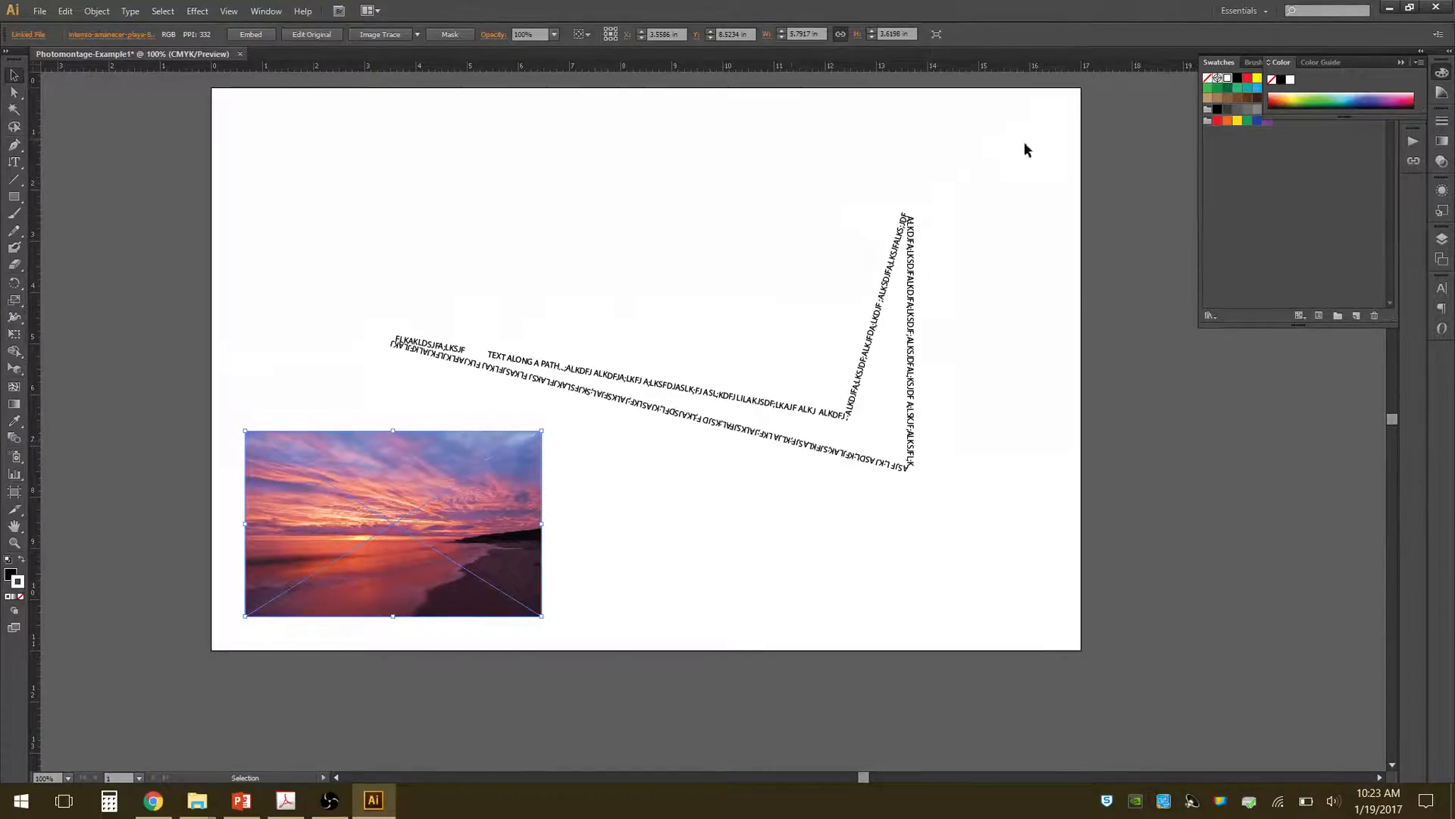
{"action": "left_click", "coordinate": [265, 12]}
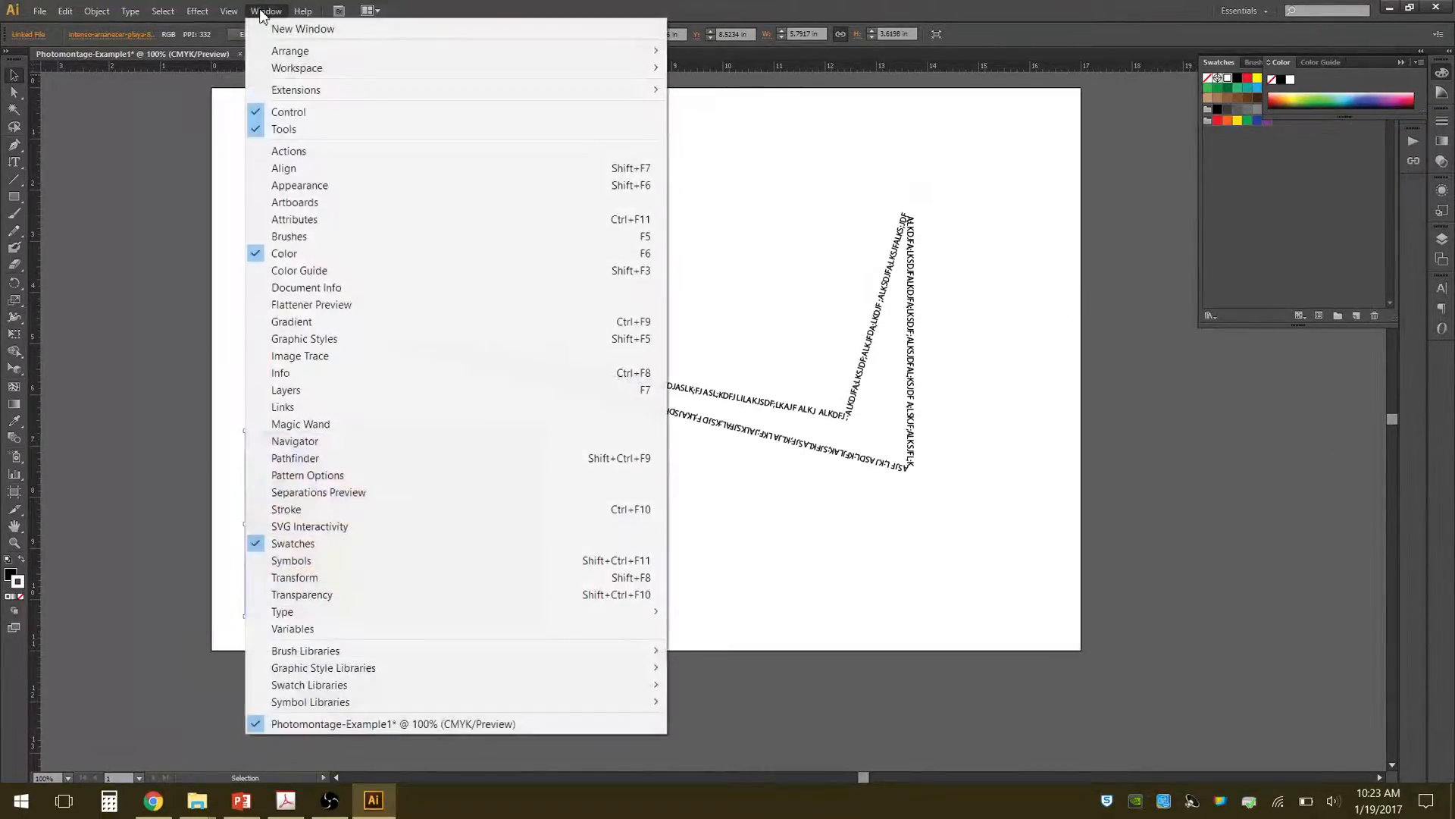
{"action": "left_click", "coordinate": [278, 408]}
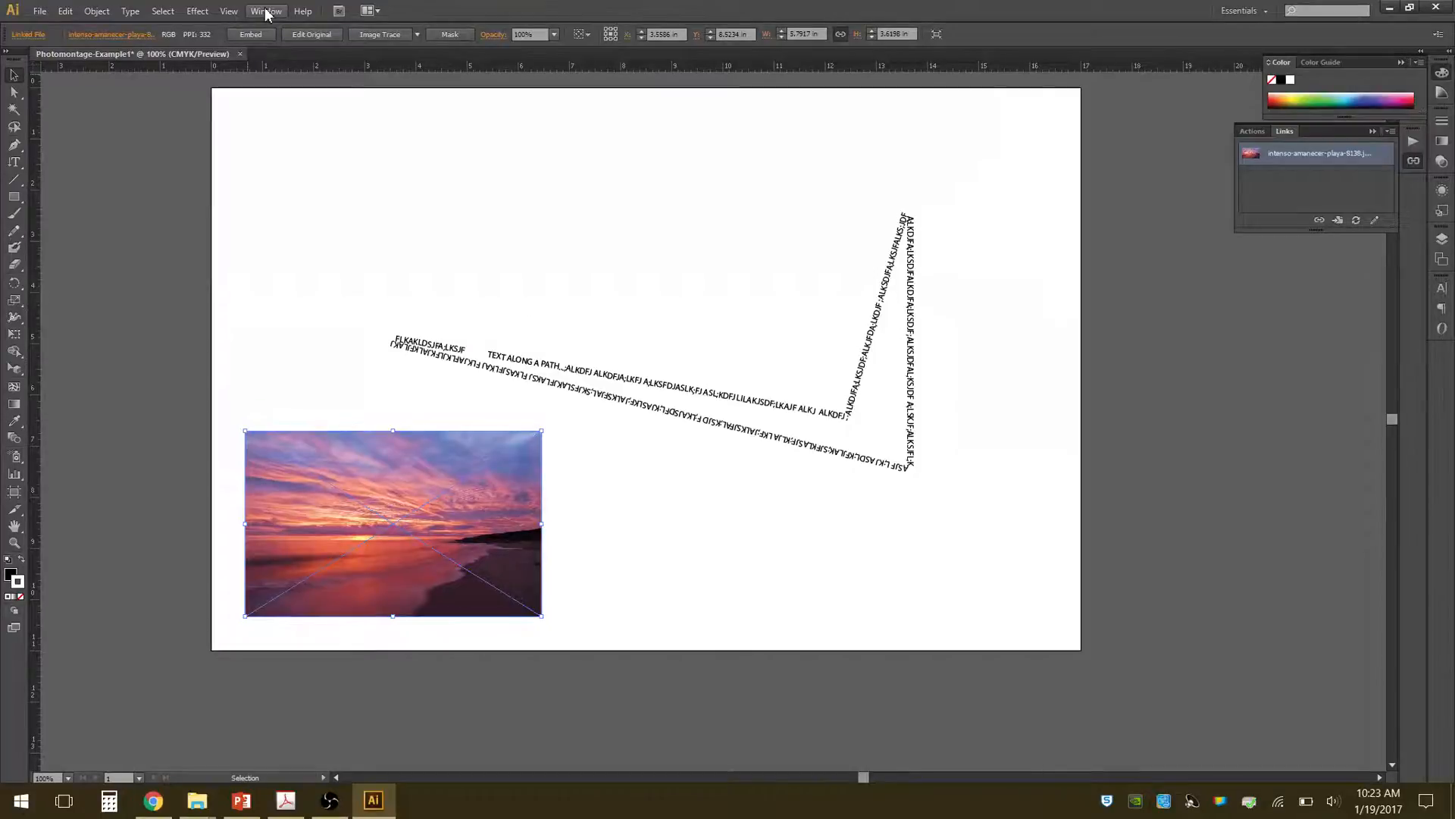
{"action": "double_click", "coordinate": [1296, 156]}
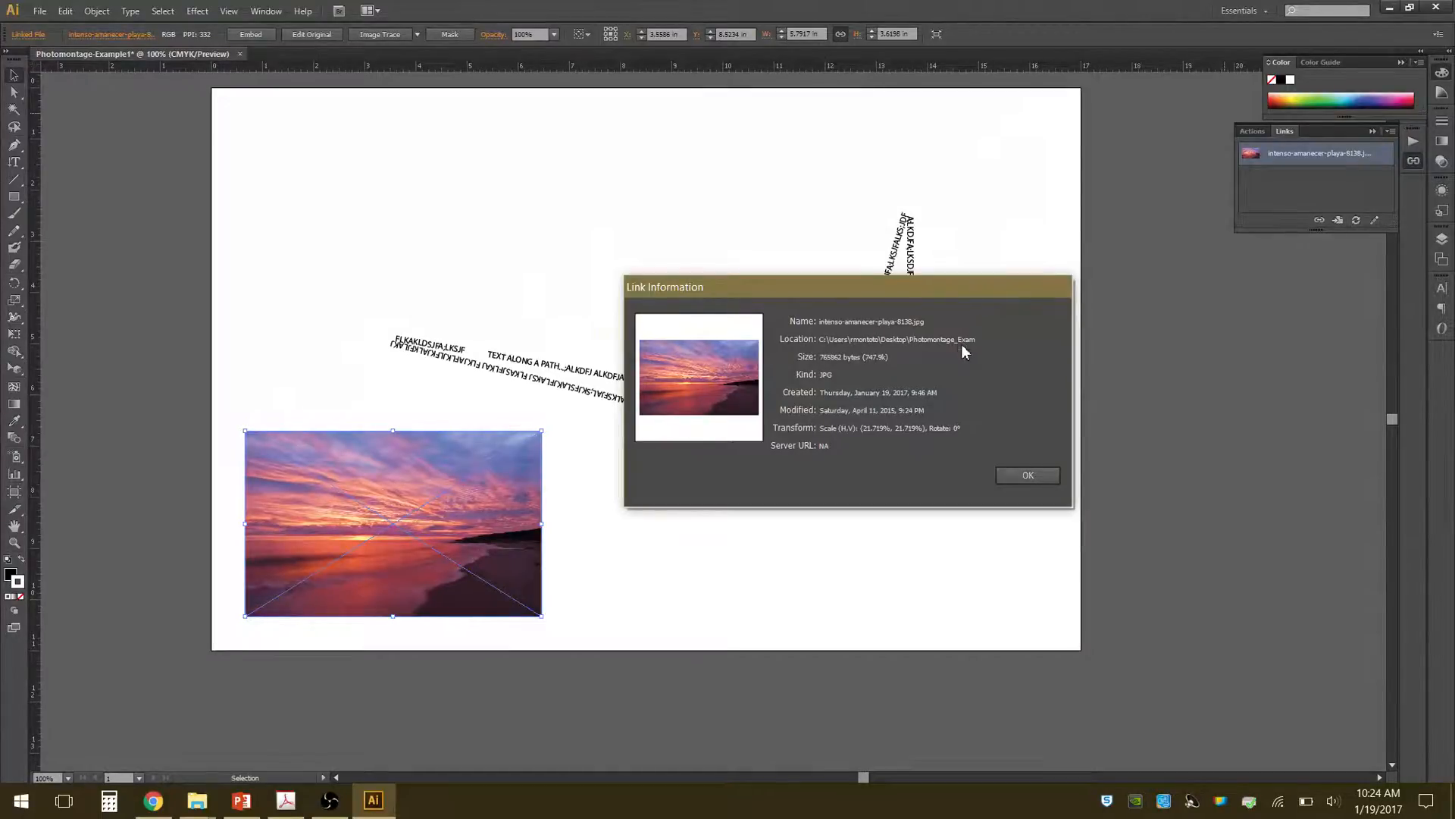
{"action": "left_click", "coordinate": [1023, 476]}
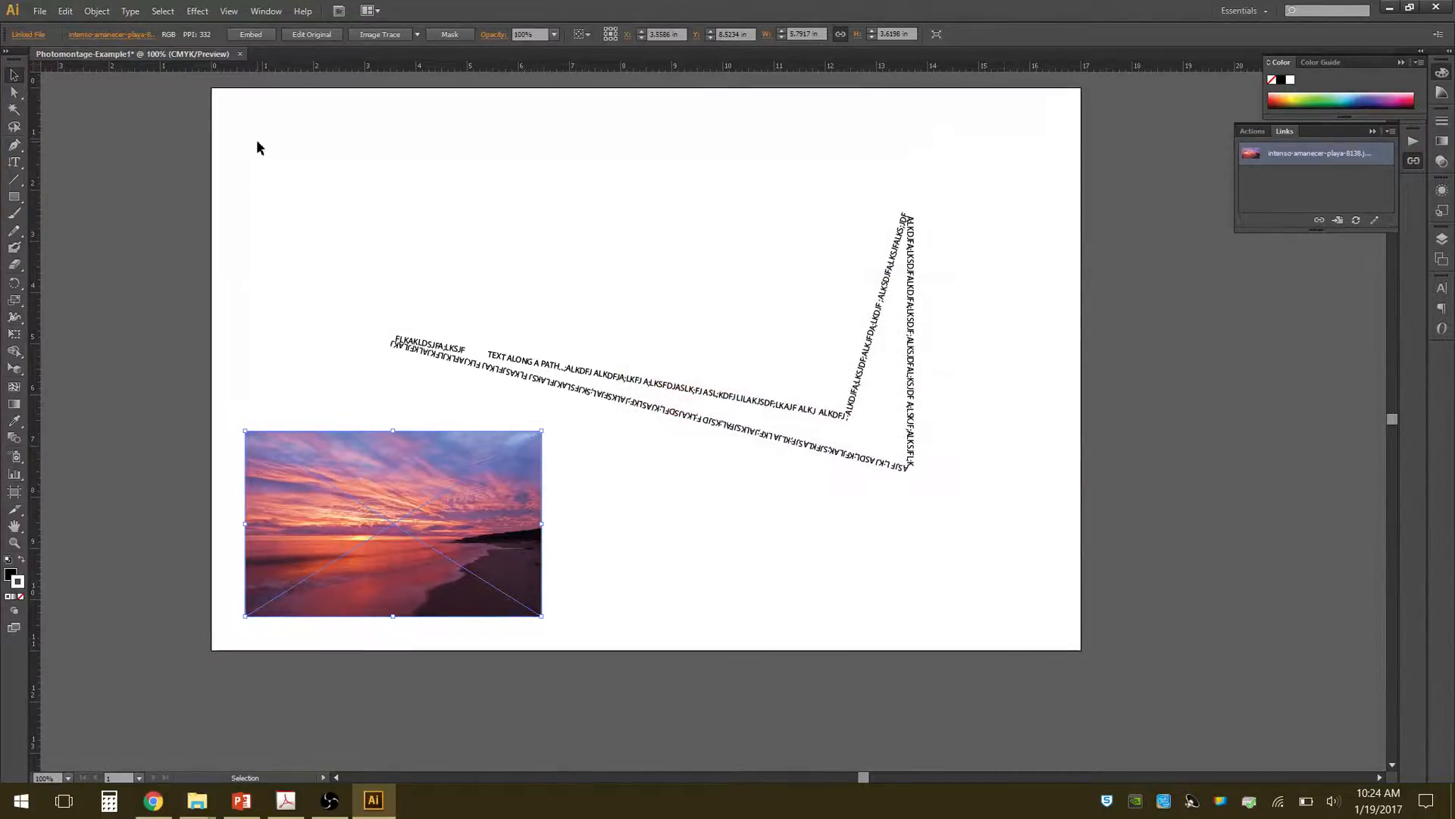
{"action": "left_click", "coordinate": [40, 11]}
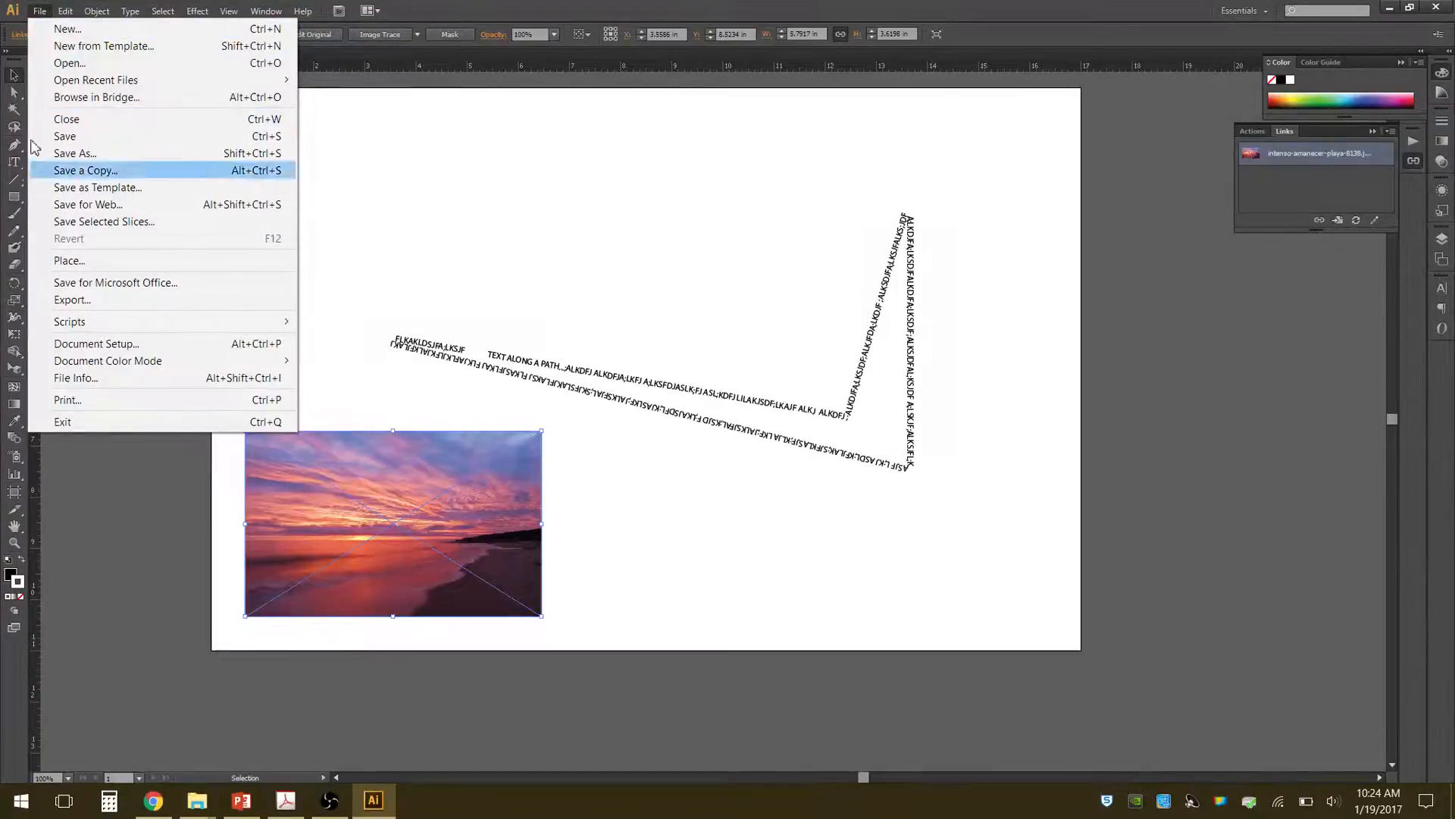
{"action": "left_click", "coordinate": [70, 261]}
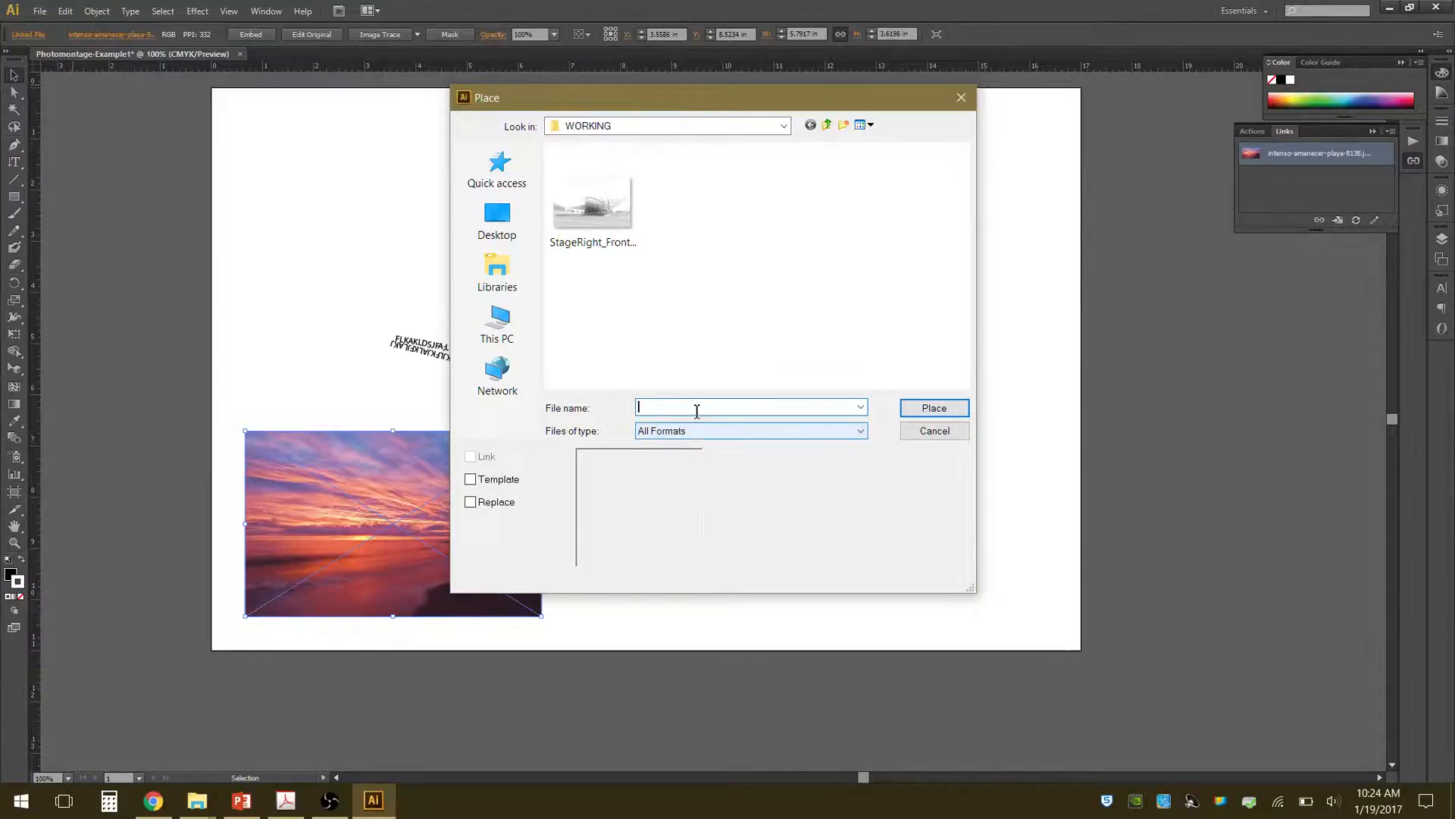
{"action": "left_click", "coordinate": [828, 126]}
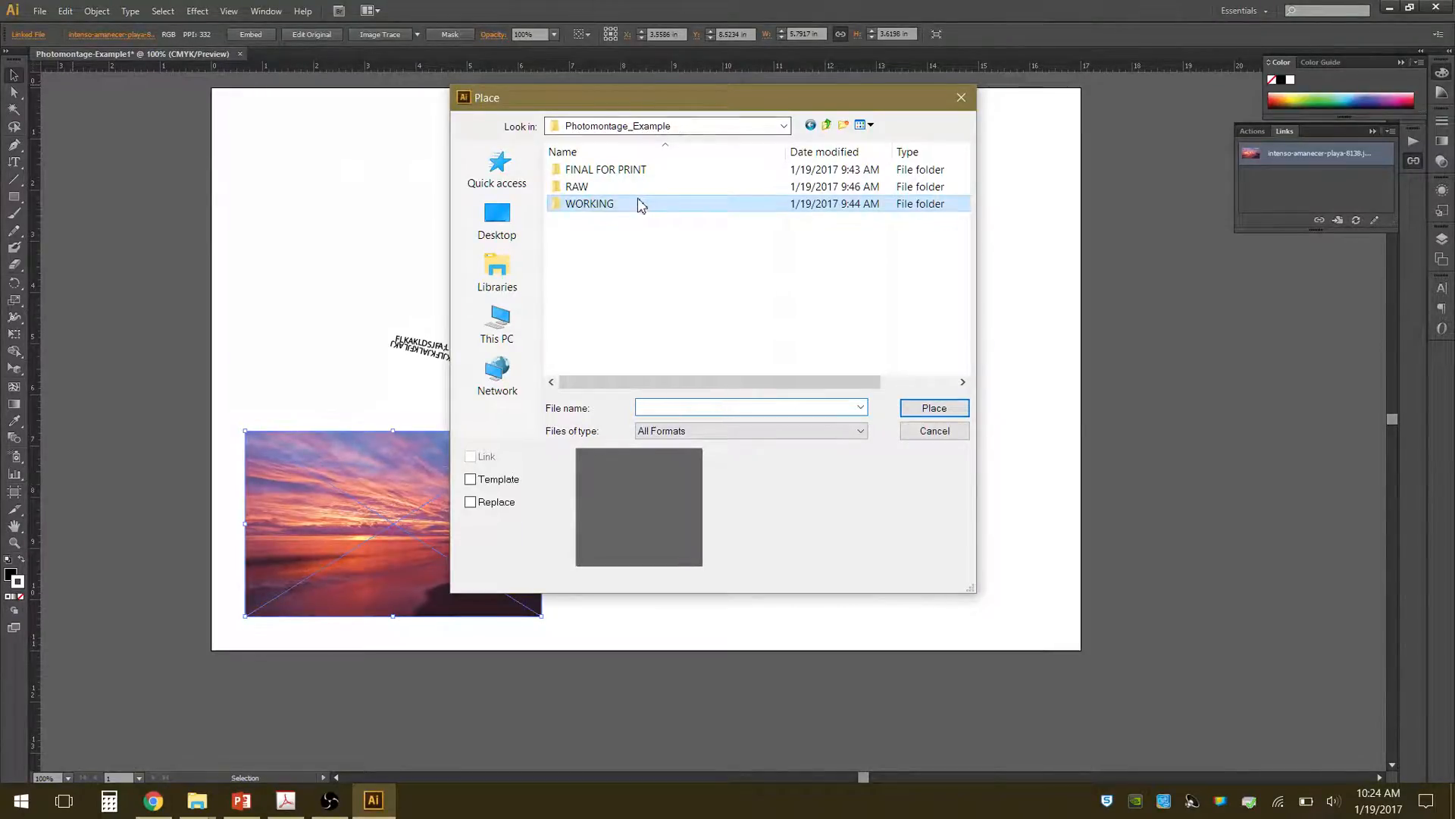
{"action": "double_click", "coordinate": [578, 188]}
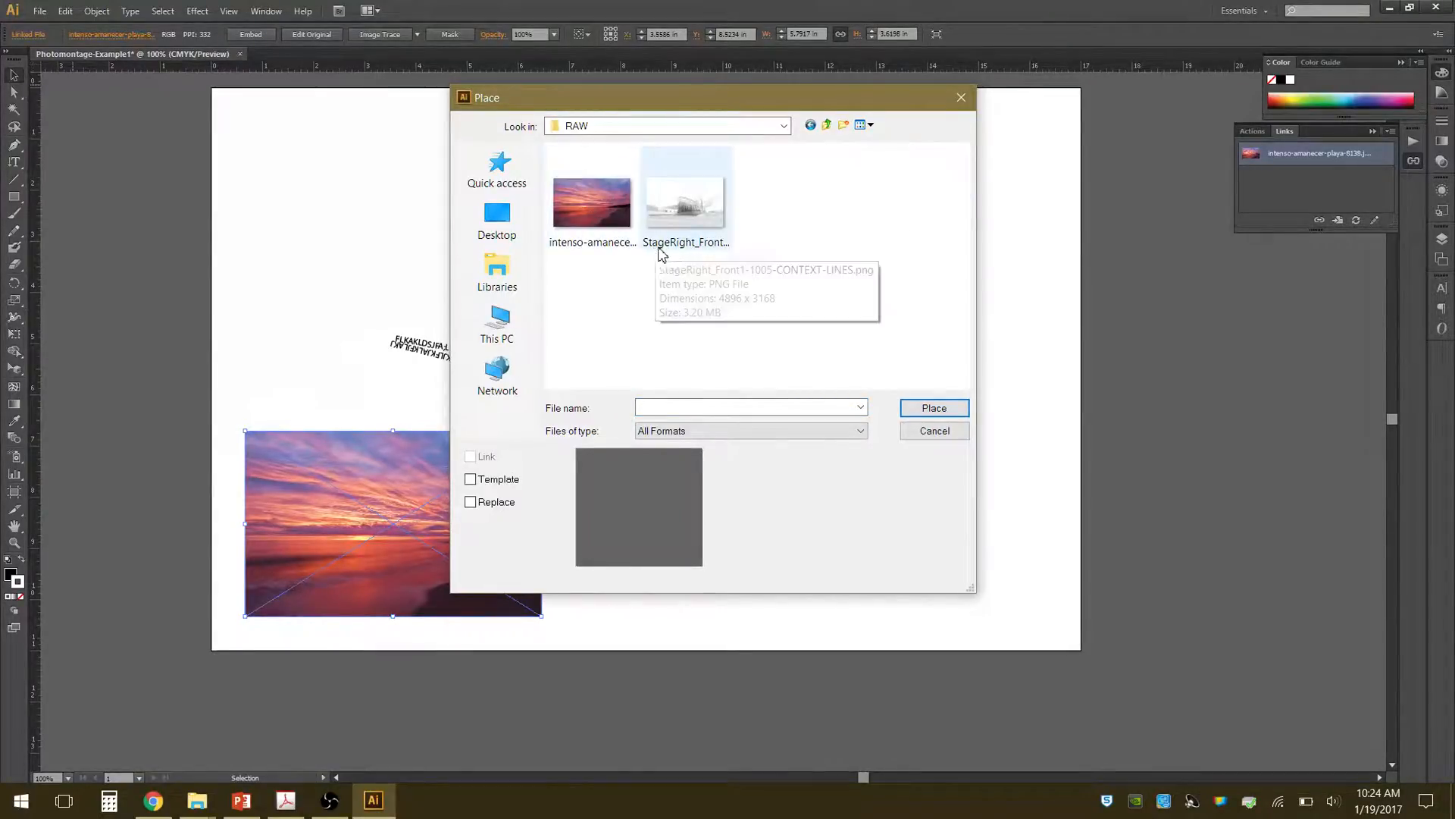
{"action": "left_click", "coordinate": [826, 125]}
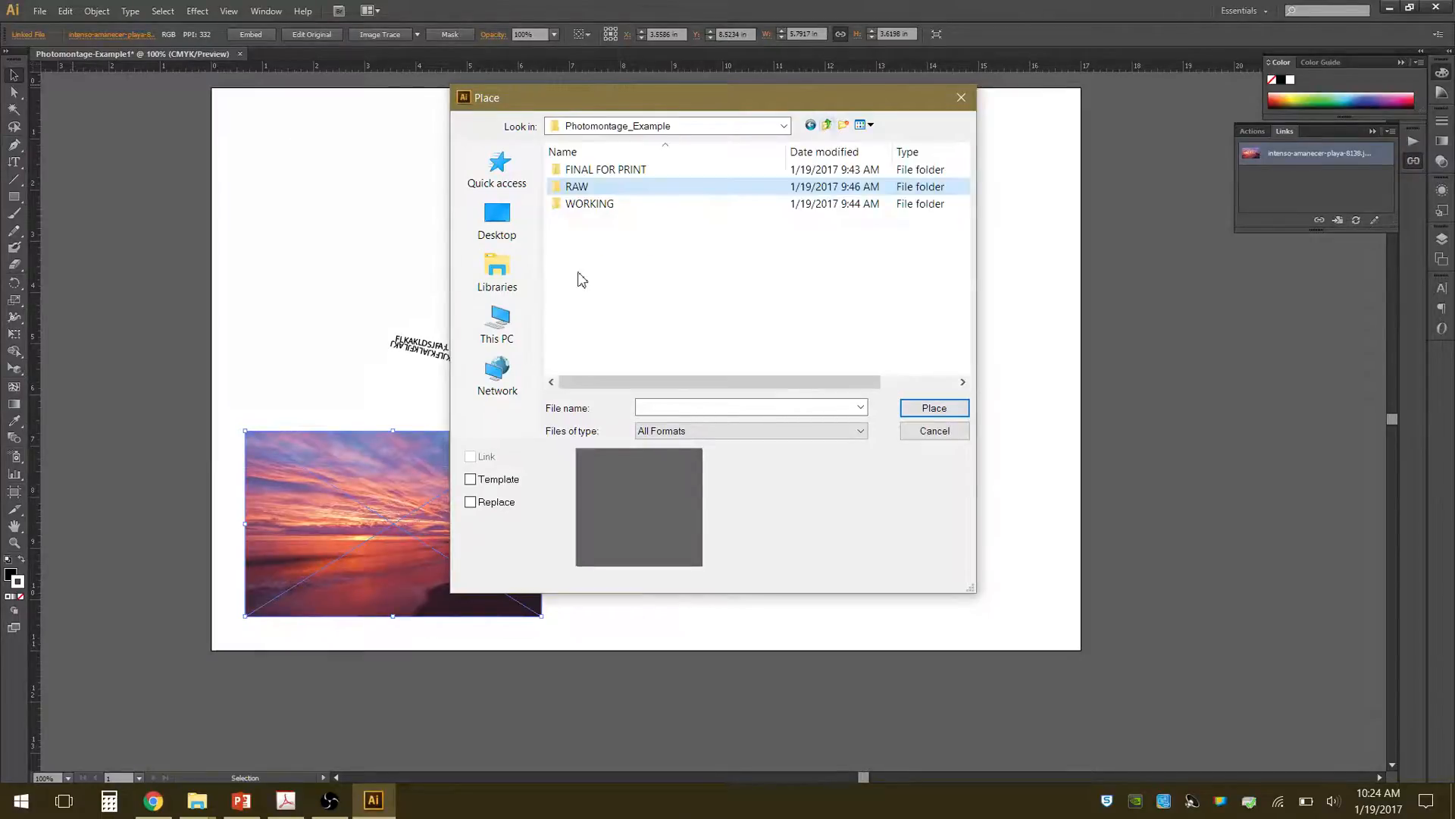
{"action": "double_click", "coordinate": [591, 204]}
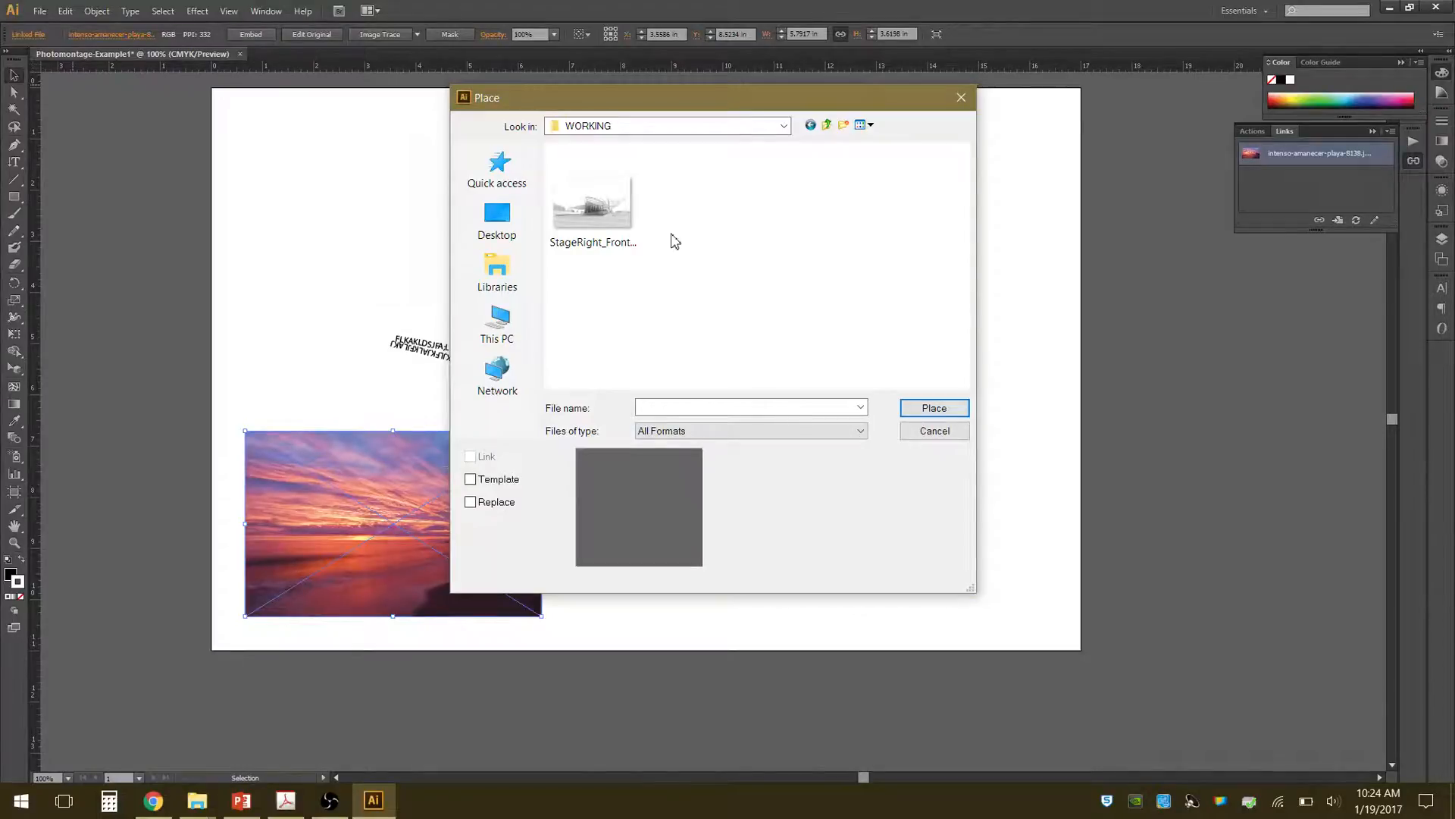
{"action": "left_click", "coordinate": [828, 125]}
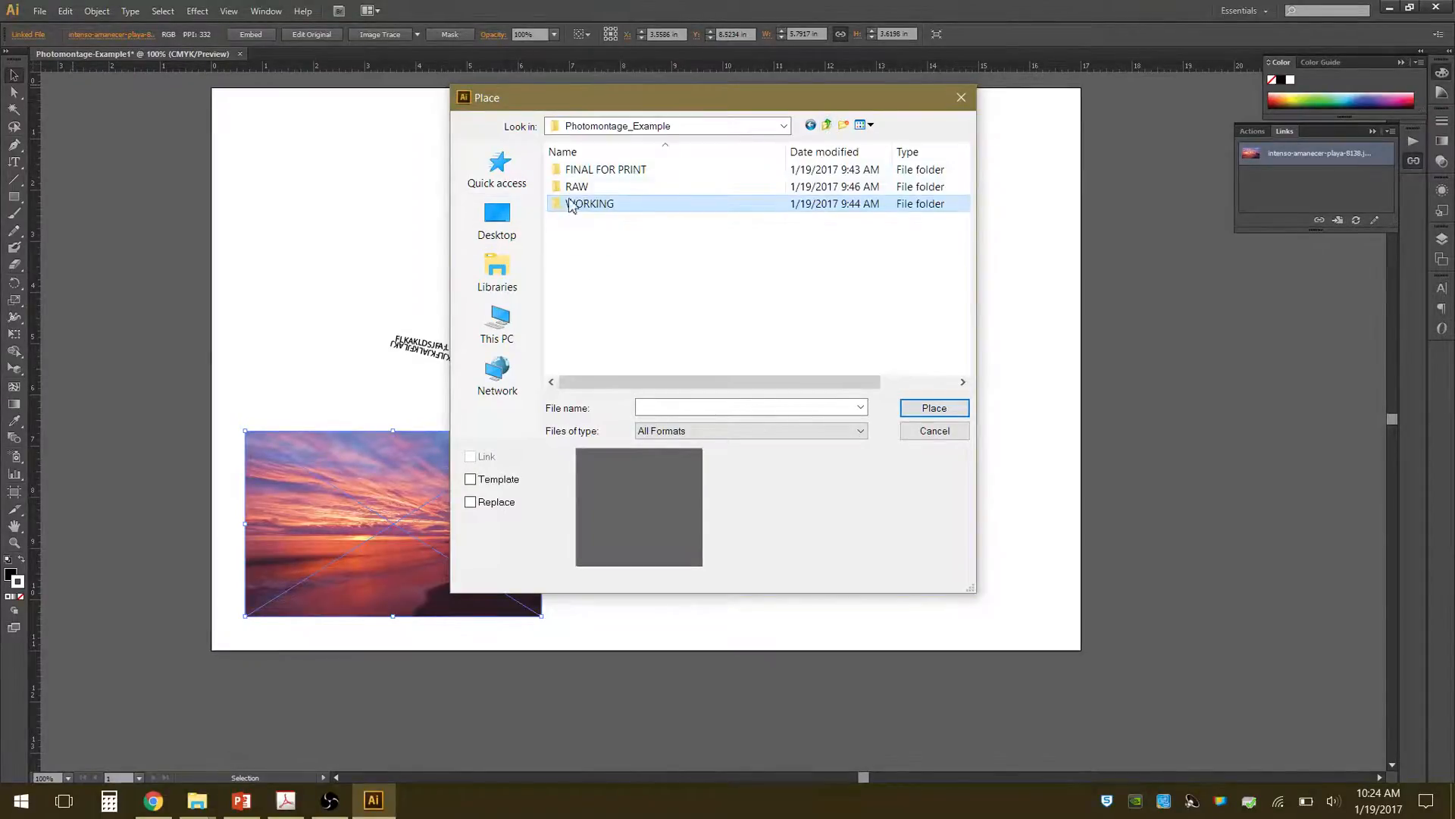
{"action": "key", "text": "Up"}
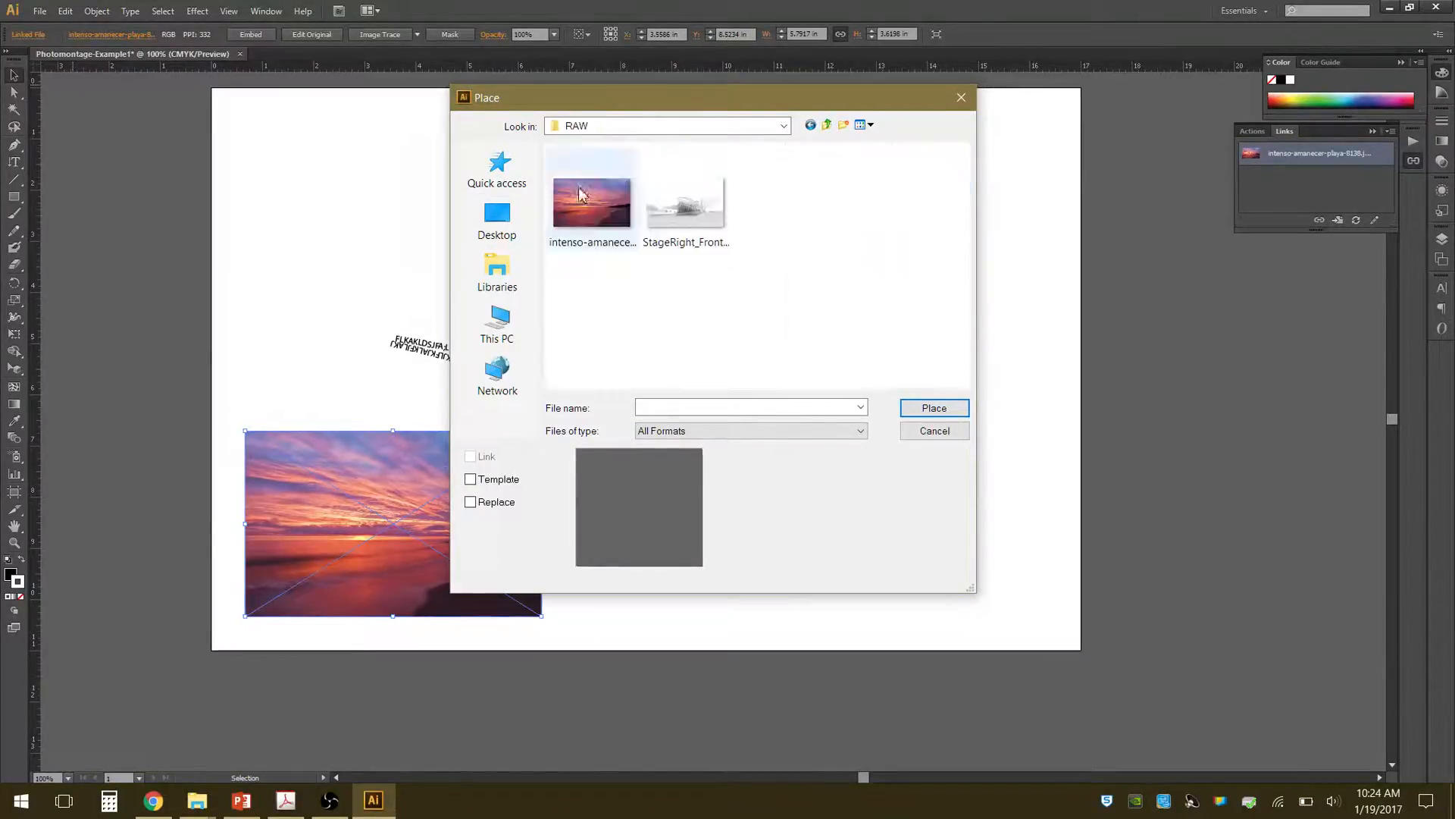
{"action": "double_click", "coordinate": [578, 187]}
{"action": "left_click", "coordinate": [602, 231]}
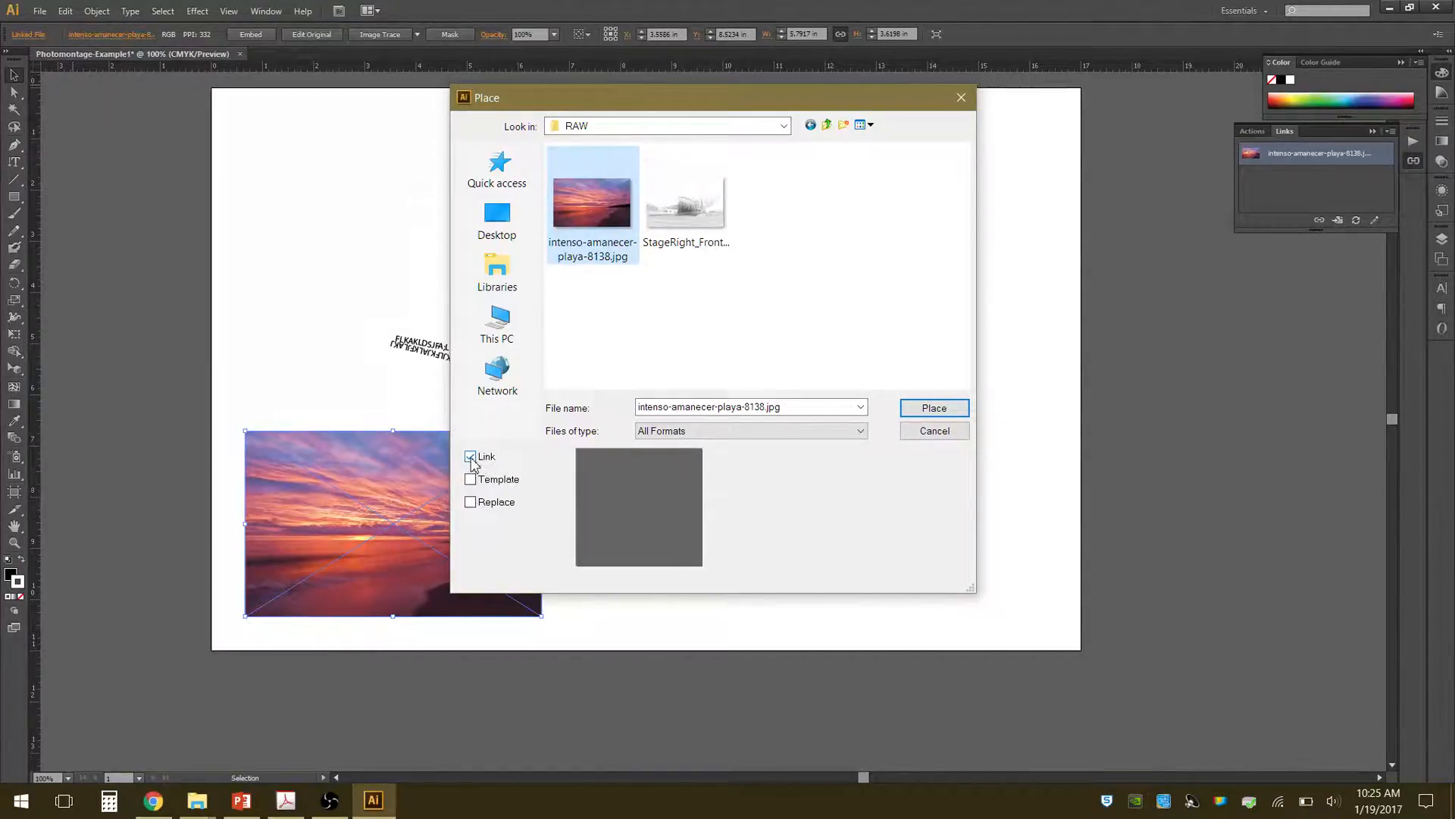
{"action": "left_click", "coordinate": [471, 458]}
{"action": "left_click", "coordinate": [470, 457]}
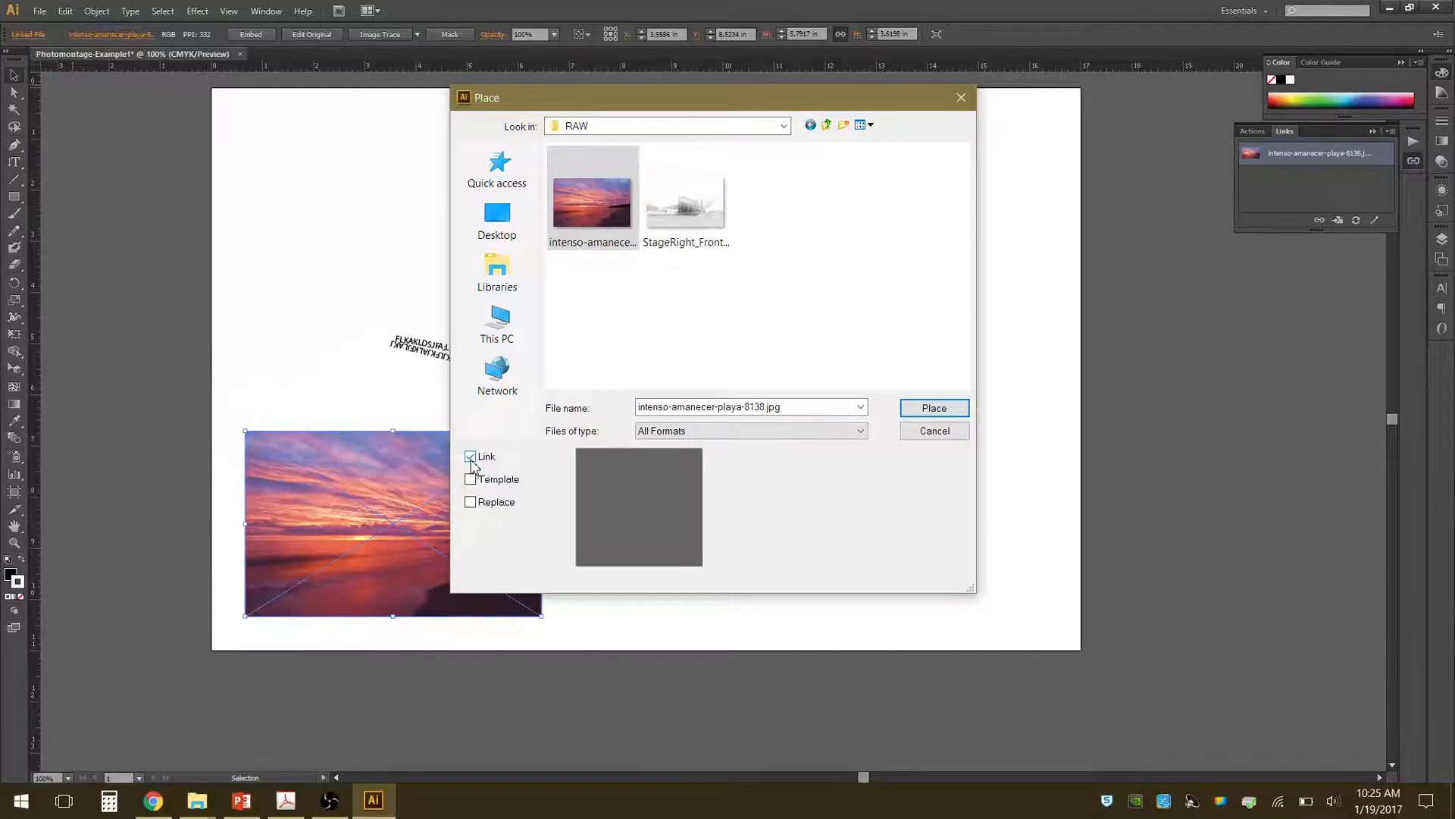
{"action": "left_click", "coordinate": [471, 460]}
{"action": "left_click", "coordinate": [470, 457]}
{"action": "left_click", "coordinate": [934, 431]}
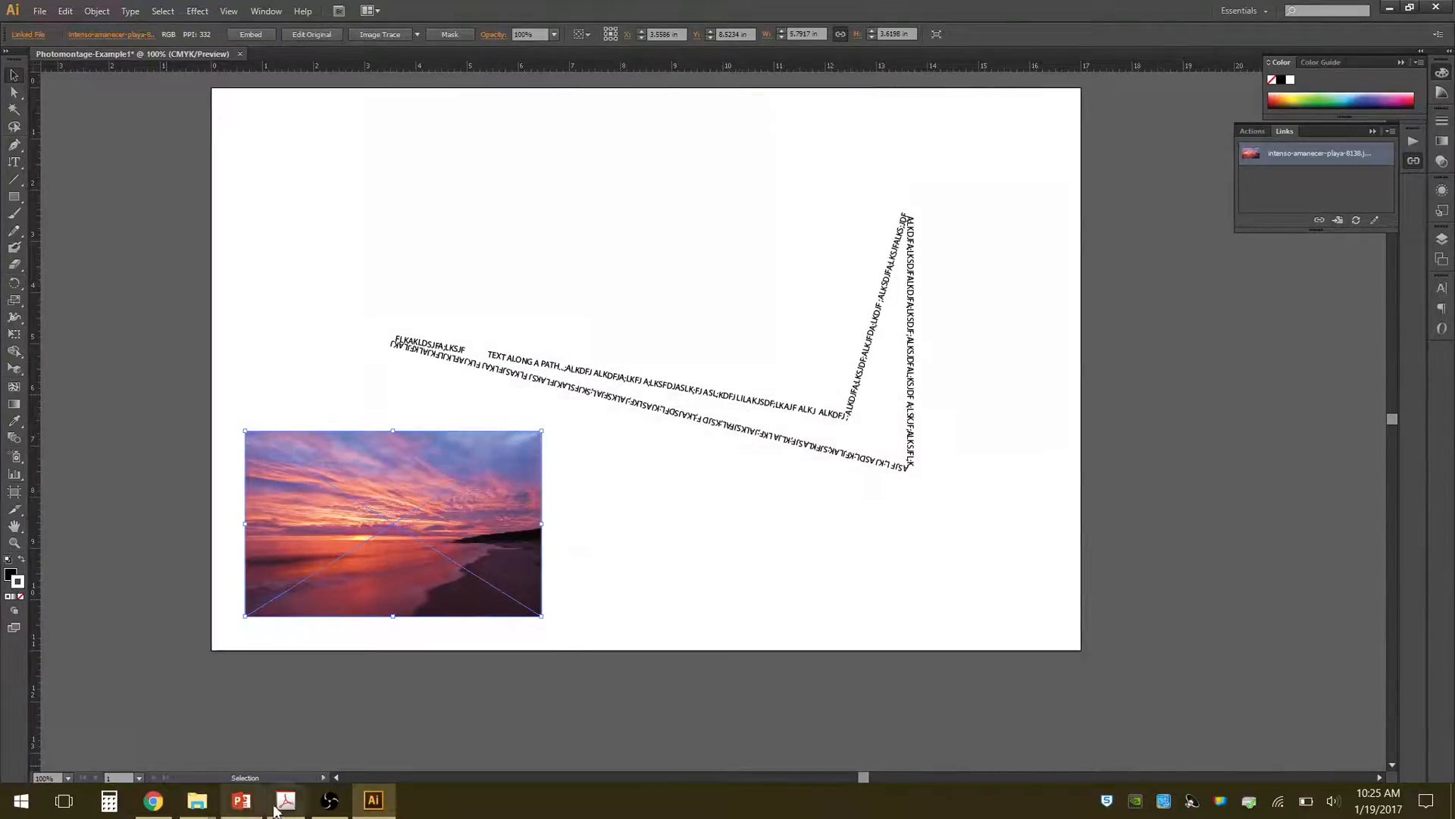
Place StageRight_Front1-1005-CONTEXT-LINES.png from the RAW folder in File Explorer into the Illustrator document and delete that placed image.
{"action": "mouse_move", "coordinate": [197, 800]}
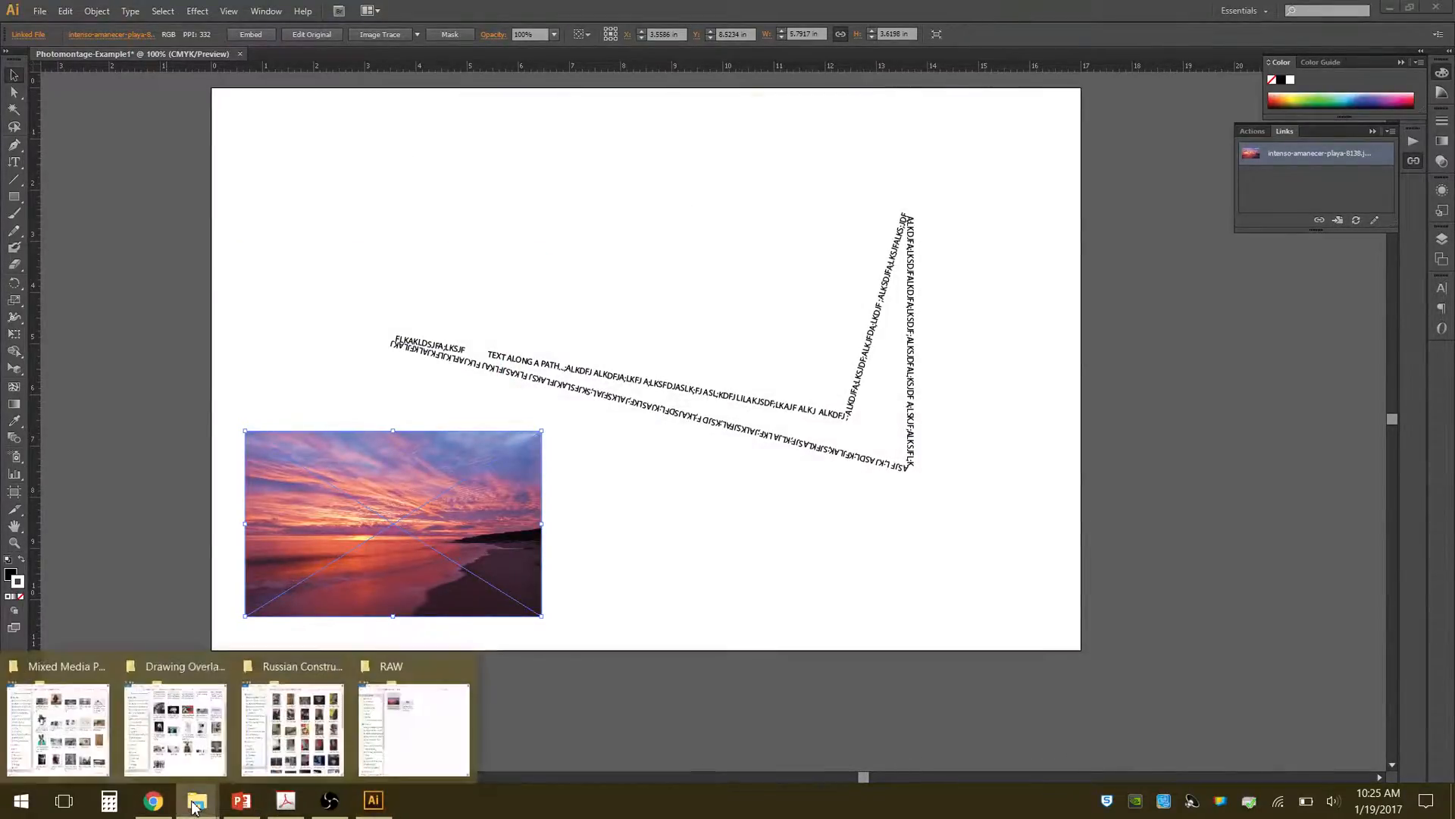
{"action": "left_click", "coordinate": [409, 728]}
{"action": "left_click", "coordinate": [947, 217]}
{"action": "mouse_move", "coordinate": [949, 220]}
{"action": "left_mouse_down"}
{"action": "mouse_move", "coordinate": [381, 271]}
{"action": "mouse_move", "coordinate": [495, 319]}
{"action": "mouse_move", "coordinate": [970, 230]}
{"action": "left_mouse_up"}
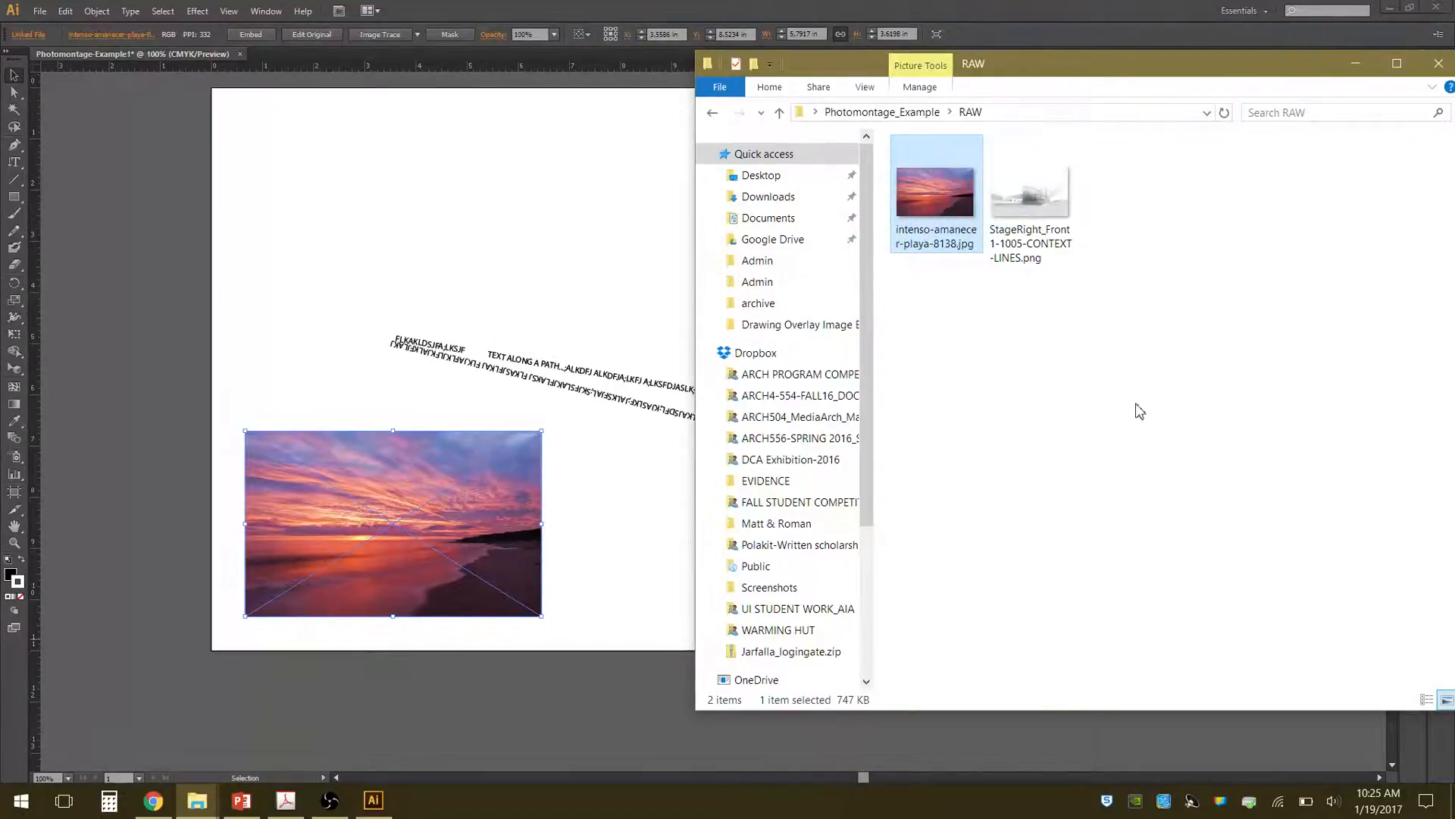
{"action": "left_click_drag", "start_coordinate": [1060, 83], "coordinate": [980, 109]}
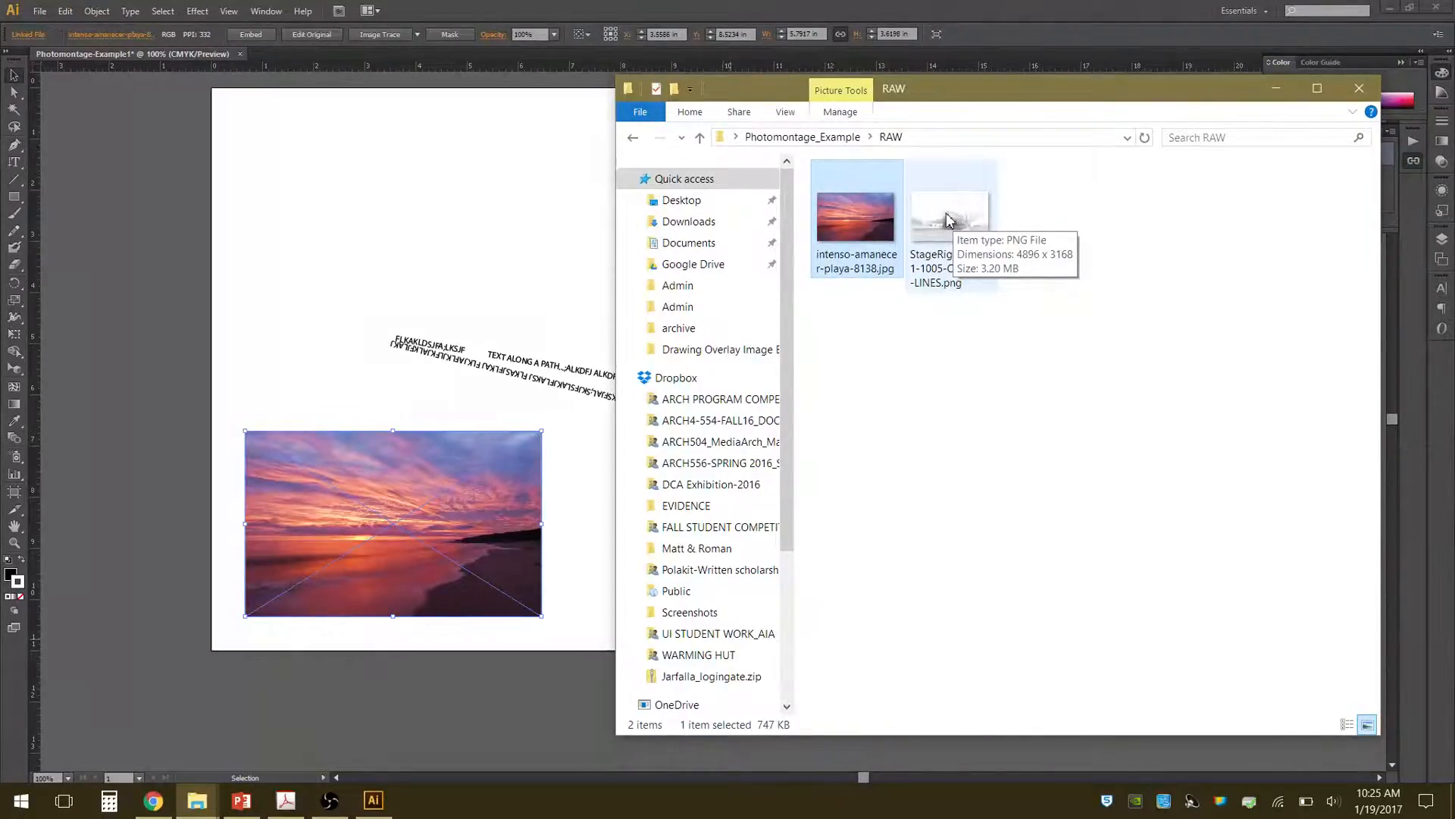
{"action": "left_click", "coordinate": [457, 185]}
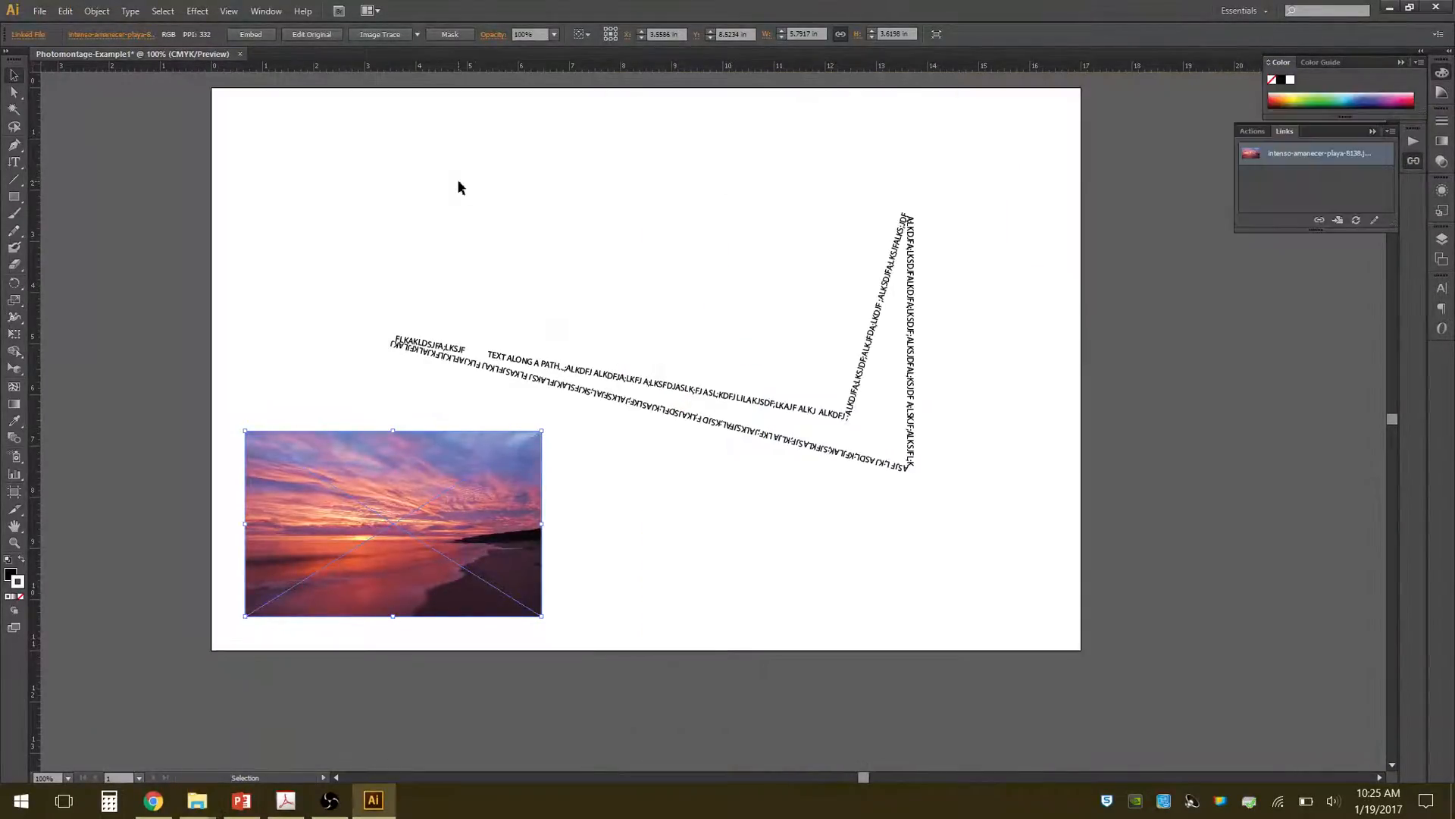
{"action": "left_click", "coordinate": [327, 225]}
{"action": "left_click", "coordinate": [197, 800]}
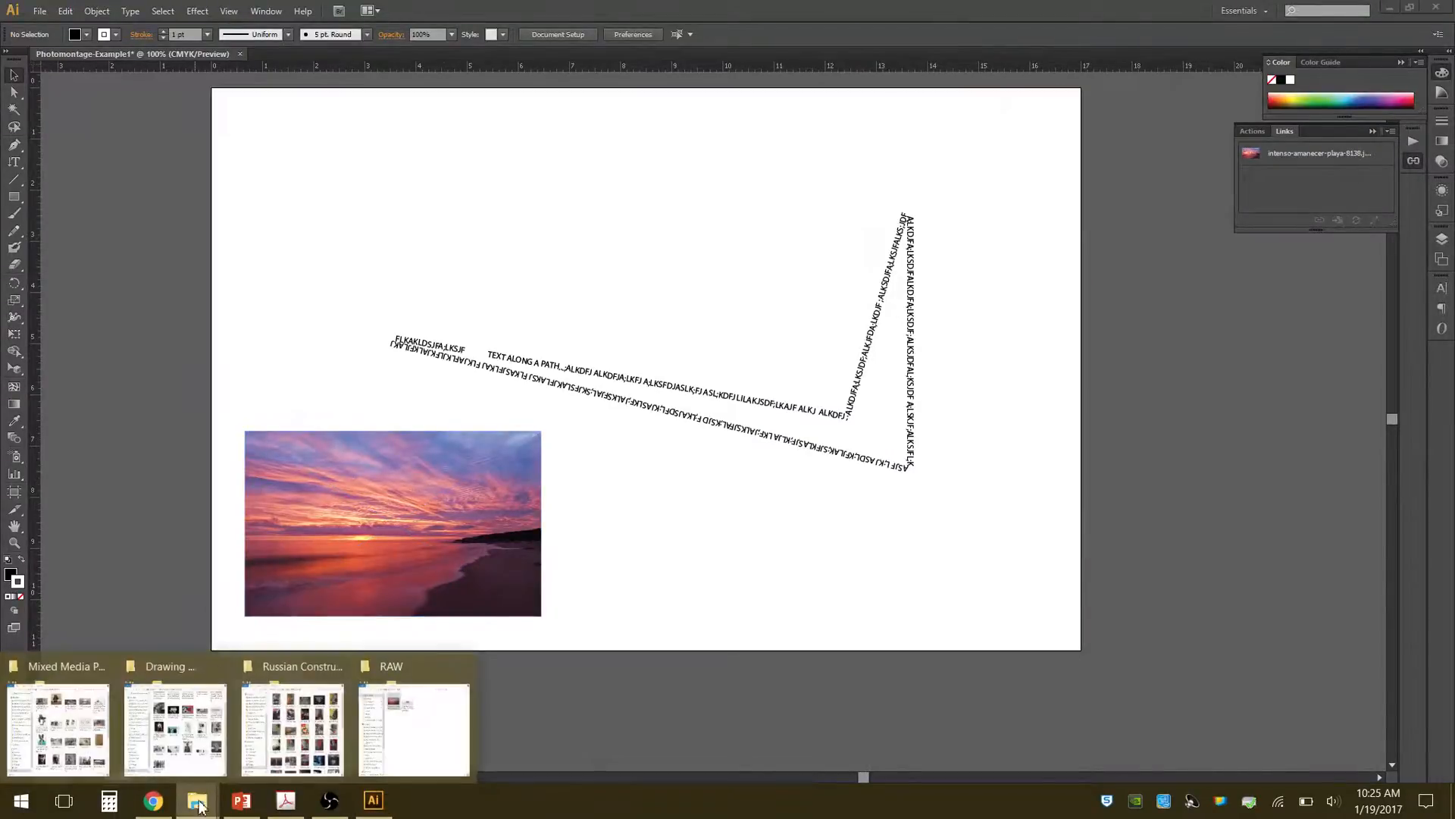
{"action": "left_click", "coordinate": [408, 741]}
{"action": "left_click_drag", "start_coordinate": [951, 220], "coordinate": [147, 488]}
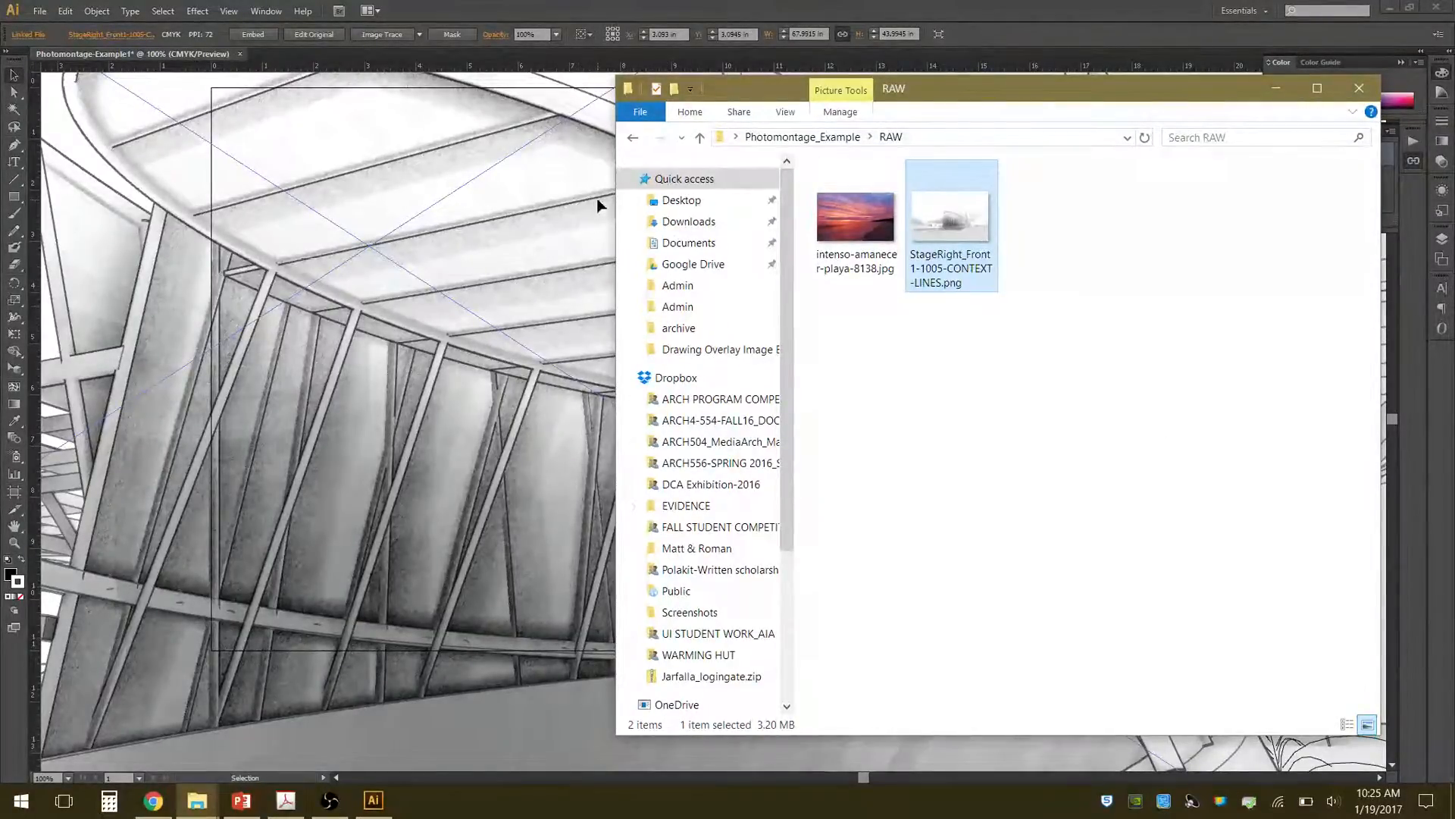
{"action": "left_click", "coordinate": [110, 190]}
{"action": "key", "text": "Delete"}
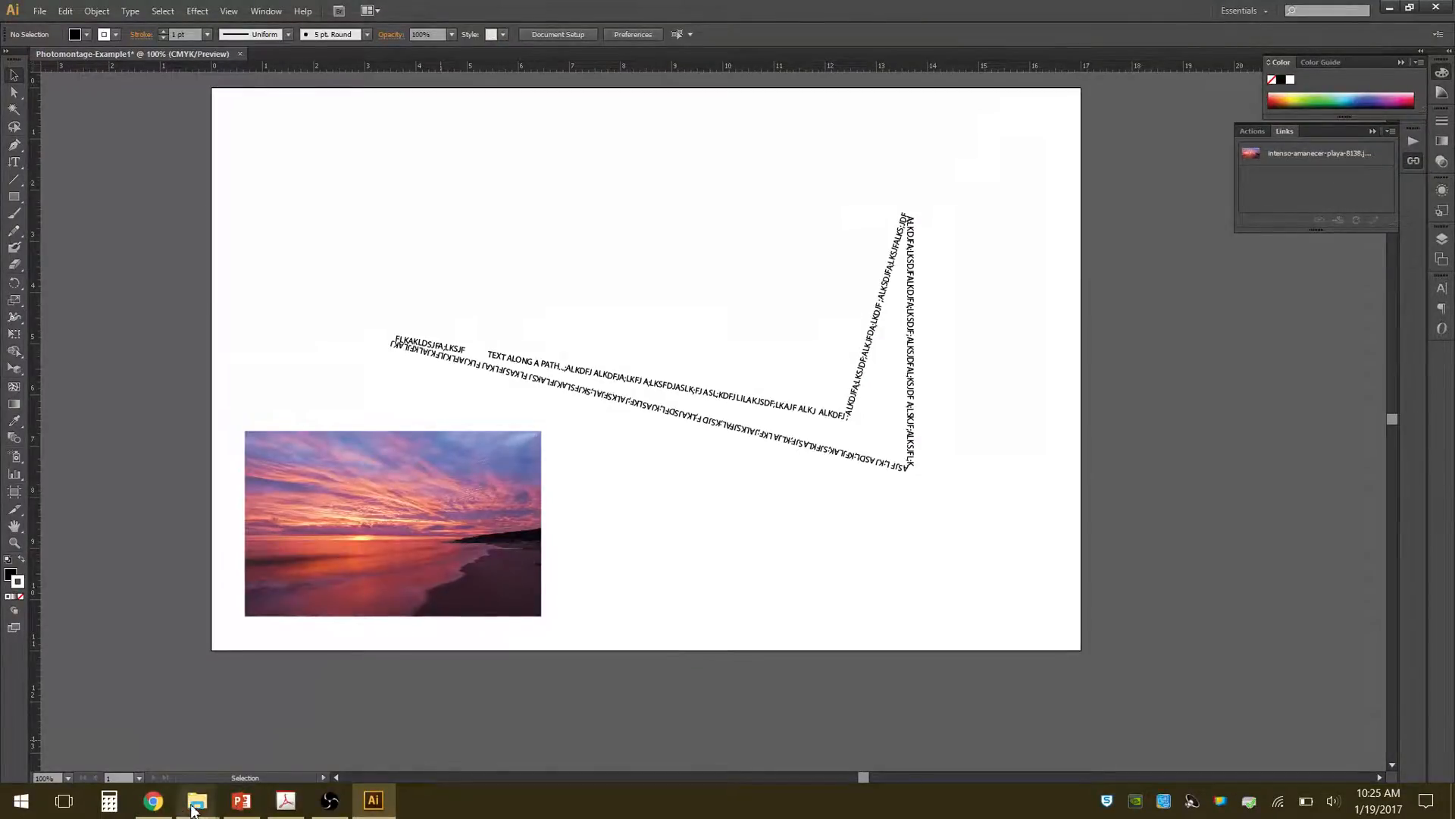
Switch to File Explorer and place StageRight_Front1-1005-CONTEXT-LINES.png from the WORKING folder into the Illustrator document.
{"action": "mouse_move", "coordinate": [197, 801]}
{"action": "left_click", "coordinate": [422, 749]}
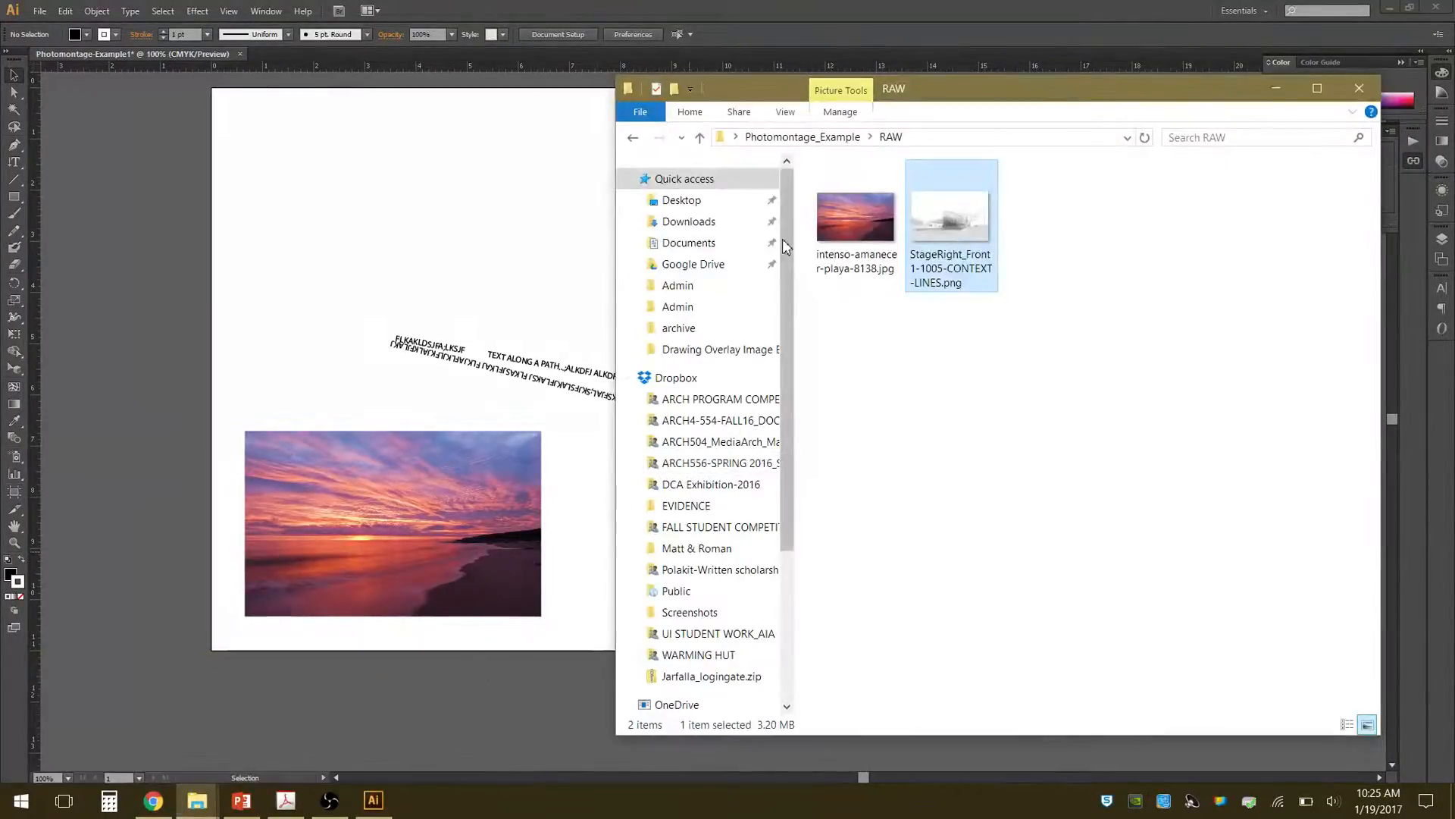
{"action": "left_click", "coordinate": [633, 139]}
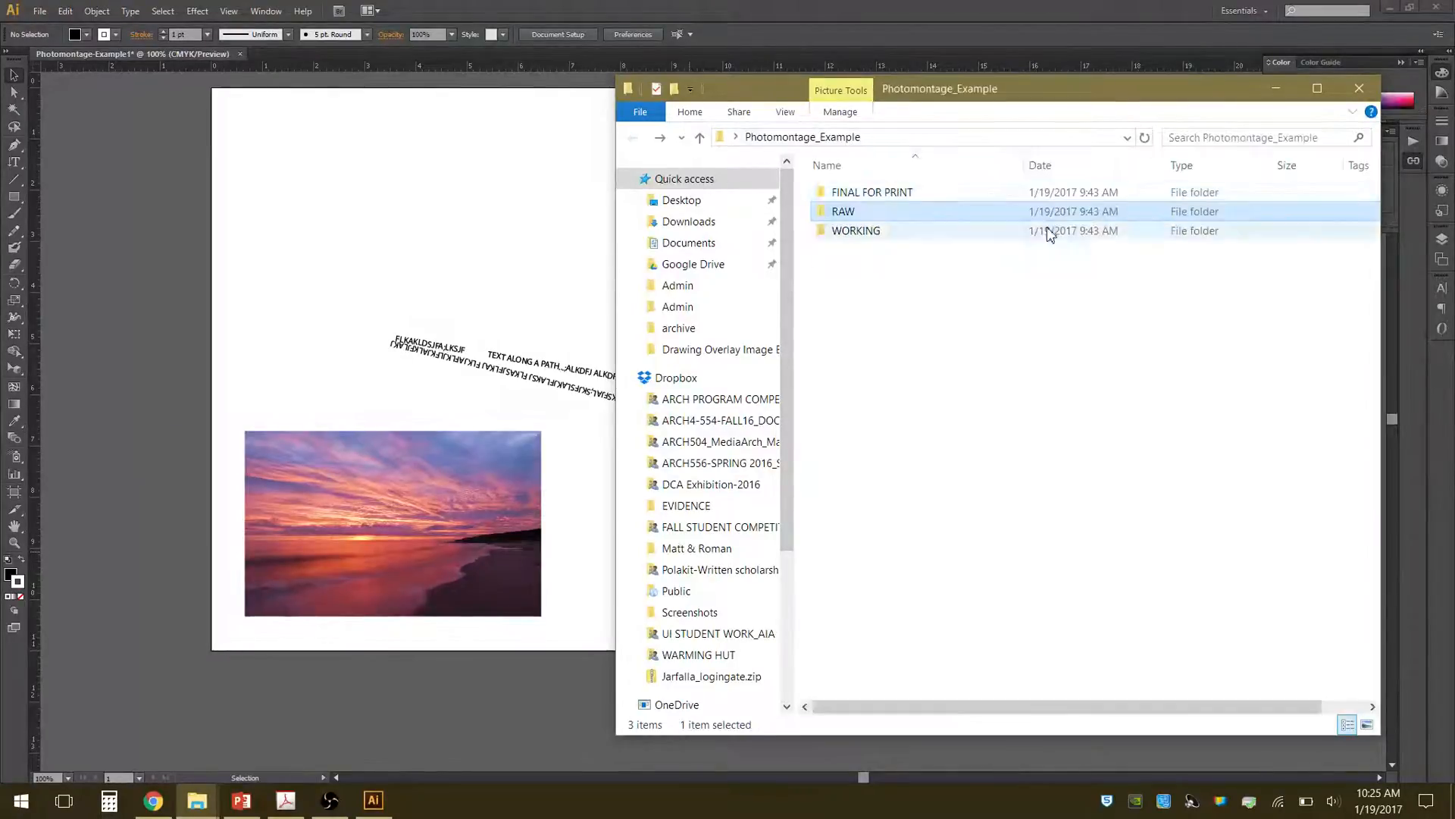
{"action": "double_click", "coordinate": [876, 233]}
{"action": "left_click", "coordinate": [863, 204]}
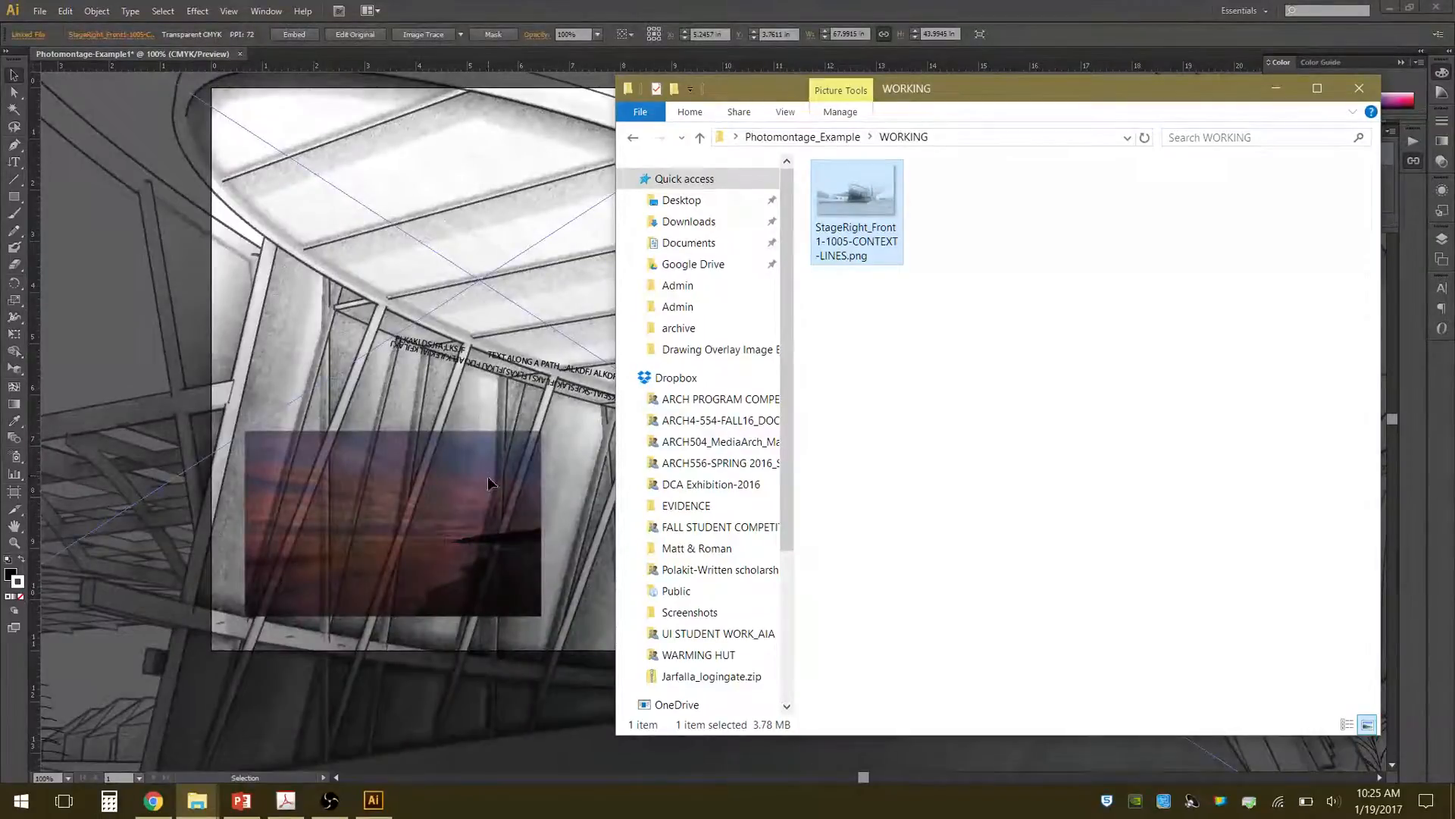
Return to Illustrator and scale the placed building drawing down toward its lower-right corner to about 12.12 by 7.84 in.
{"action": "scroll", "coordinate": [503, 460], "scroll_direction": "down", "scroll_amount": 3}
{"action": "scroll", "coordinate": [477, 400], "scroll_direction": "down", "scroll_amount": 1}
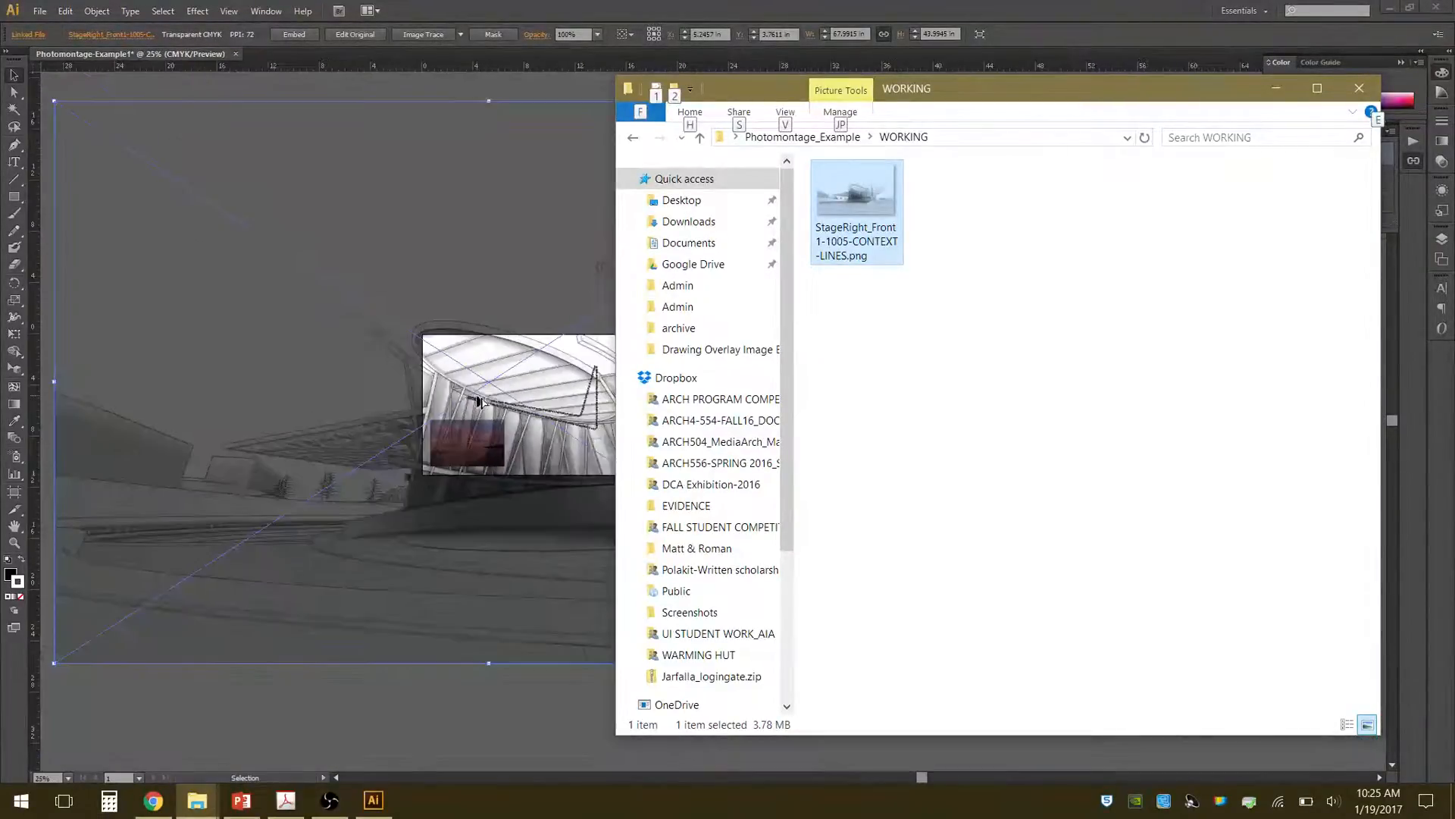
{"action": "left_click", "coordinate": [713, 7]}
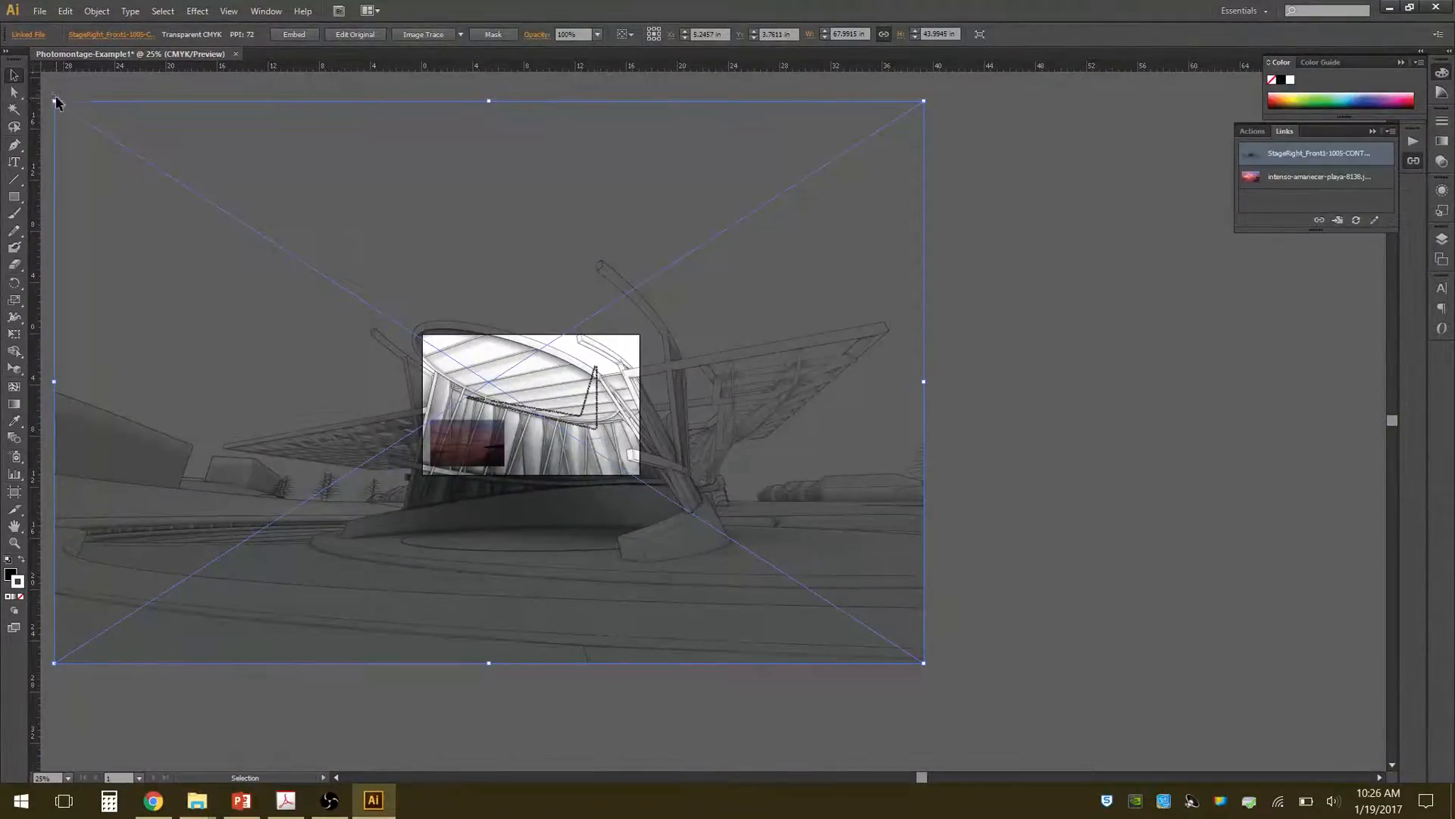
{"action": "left_click_drag", "start_coordinate": [54, 101], "coordinate": [768, 563]}
Move the building drawing into the artboard's lower-right corner, just inside its edges, and deselect it.
{"action": "left_click_drag", "start_coordinate": [845, 610], "coordinate": [558, 421]}
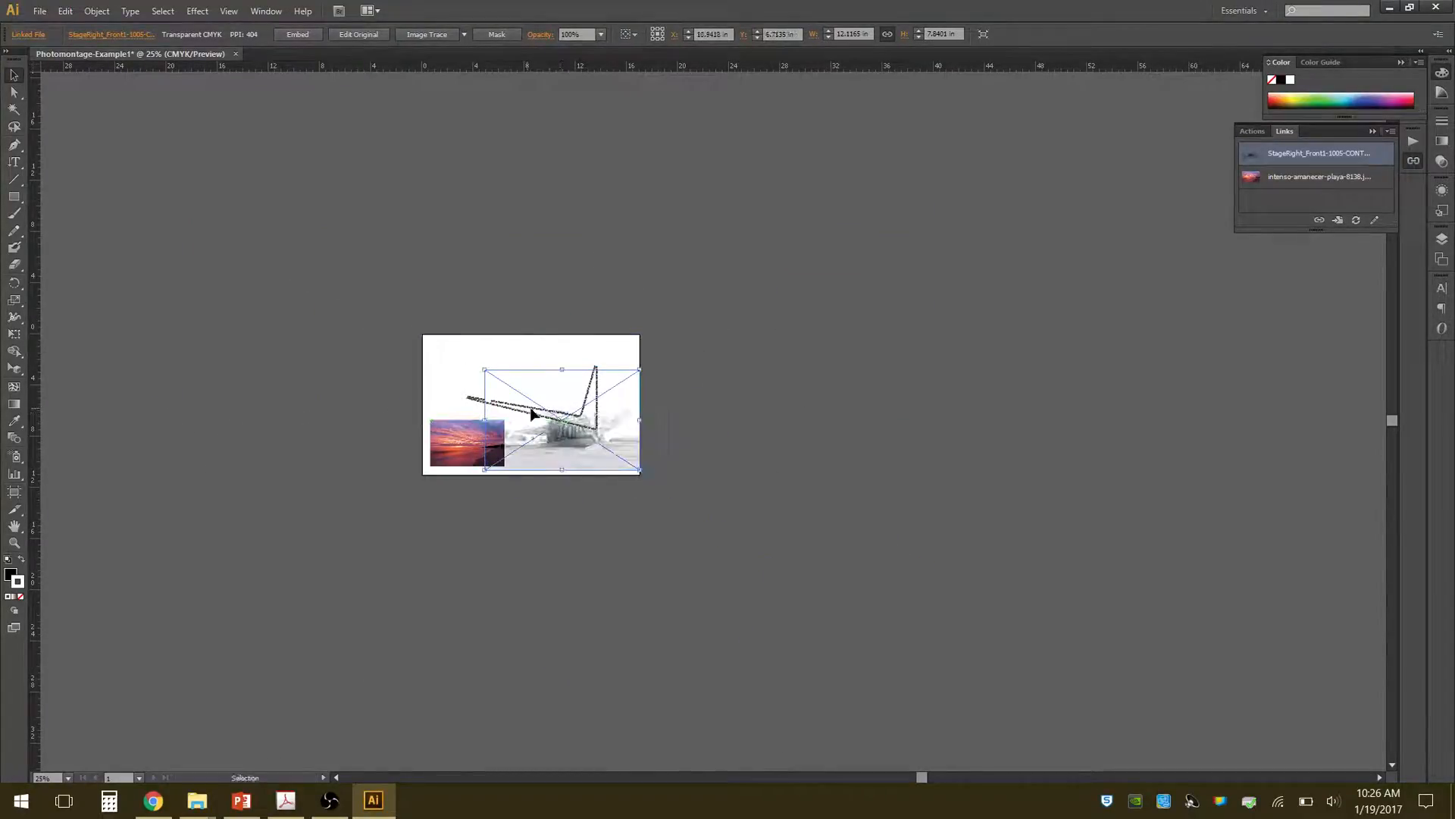
{"action": "scroll", "coordinate": [471, 401], "scroll_direction": "up", "scroll_amount": 3}
{"action": "scroll", "coordinate": [478, 402], "scroll_direction": "up", "scroll_amount": 1}
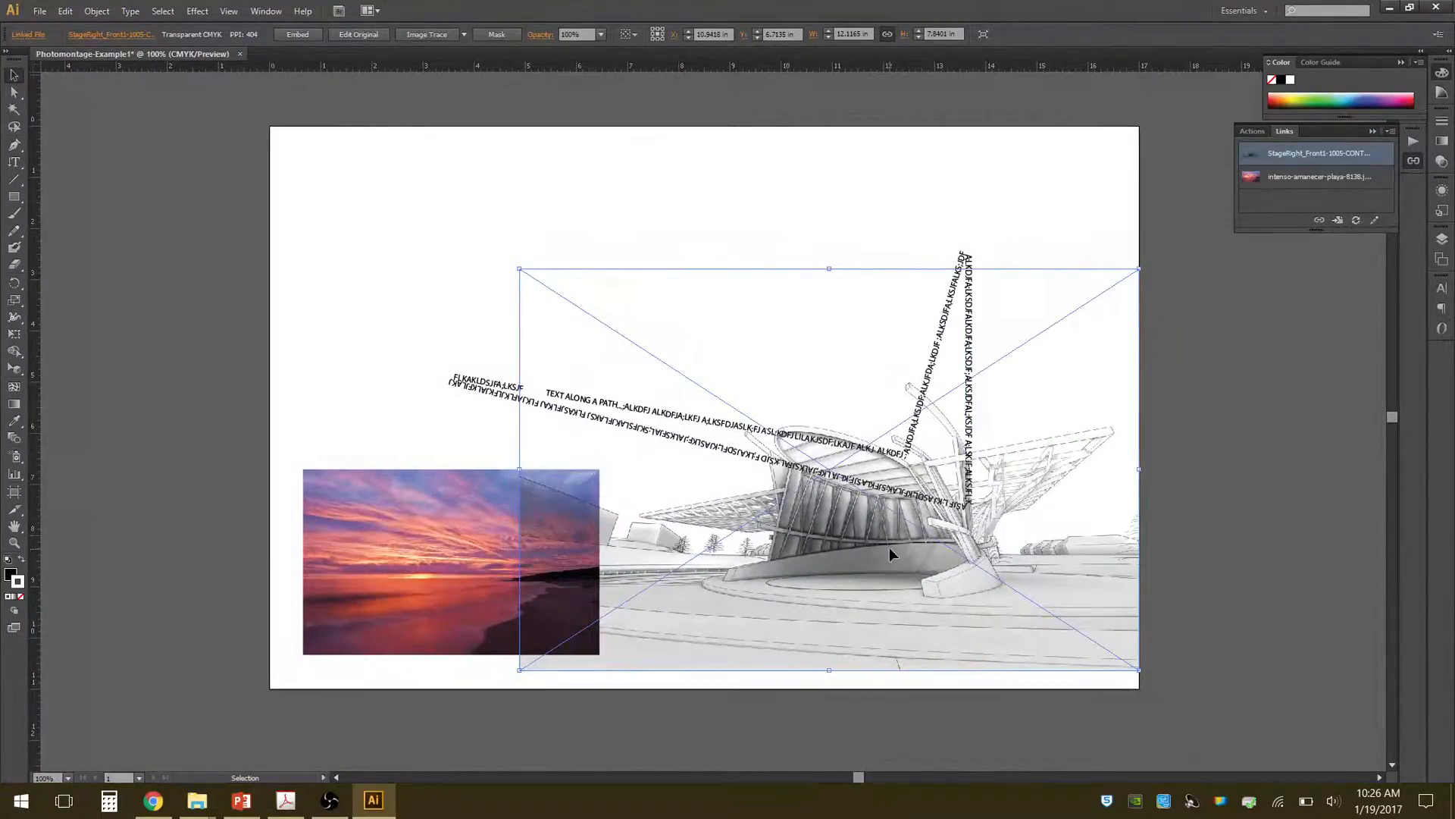
{"action": "left_click_drag", "start_coordinate": [1033, 551], "coordinate": [1024, 561]}
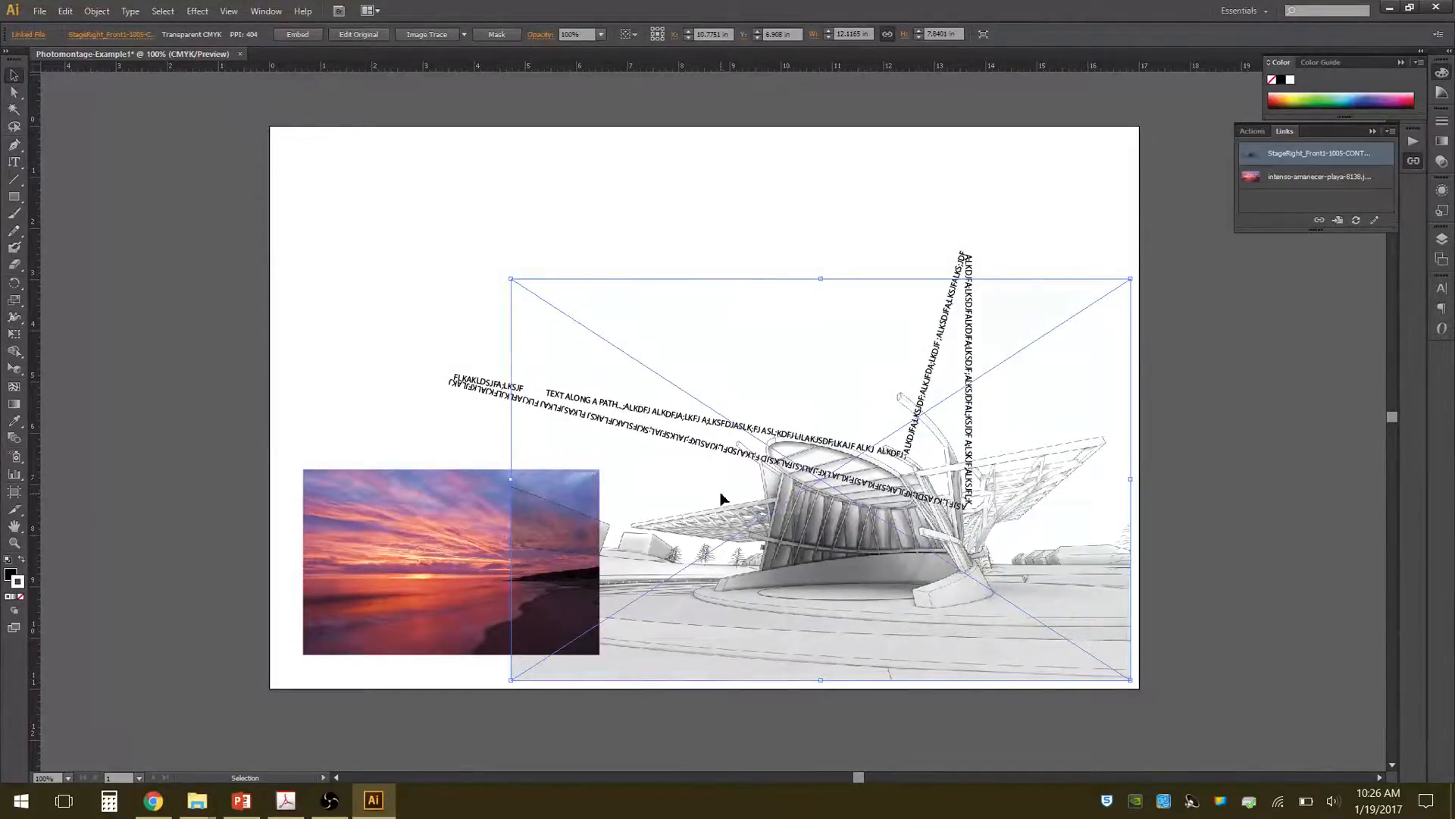
{"action": "left_click", "coordinate": [647, 199]}
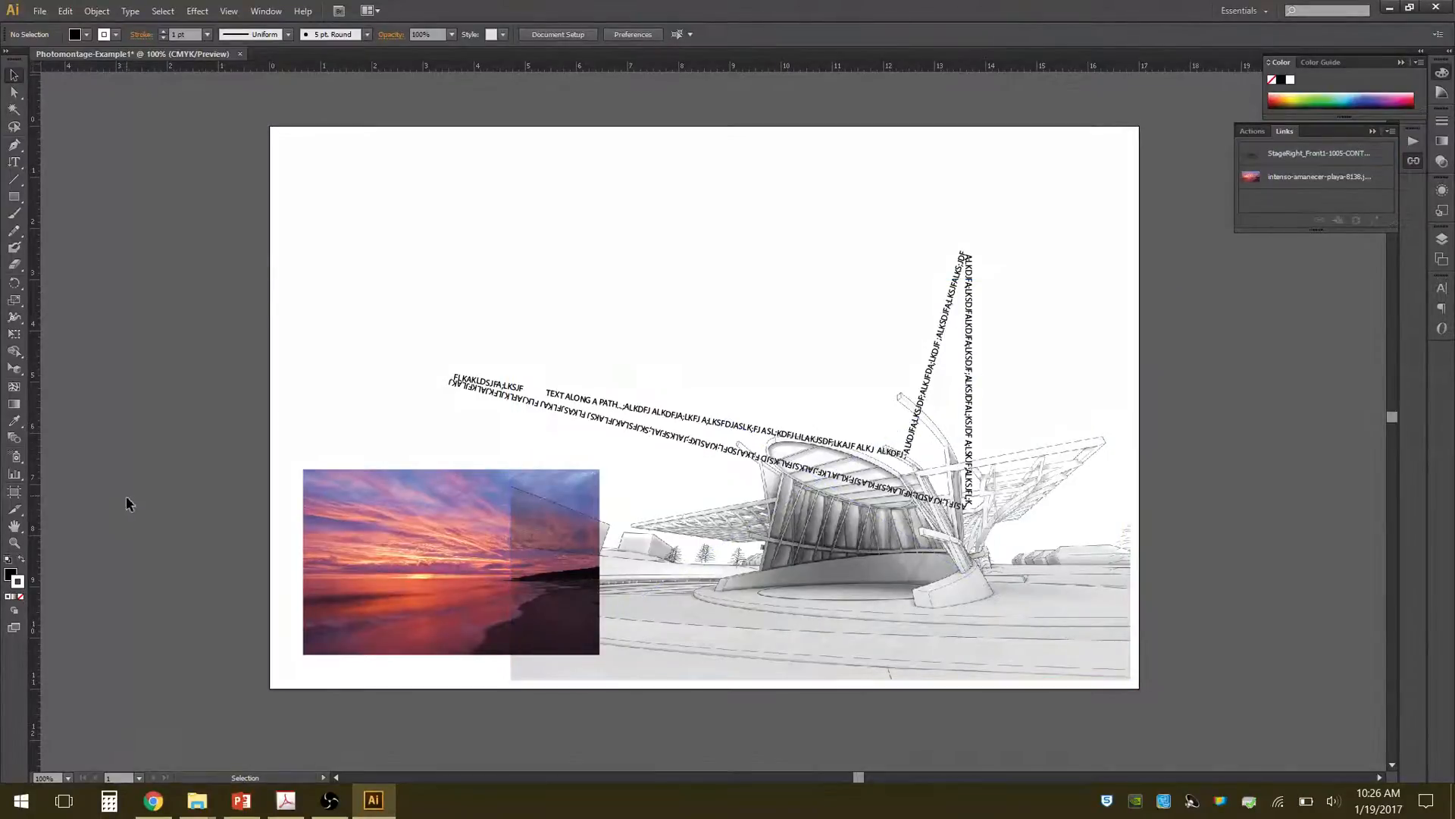
Sample several sky, cloud and beach colours from the sunset photo with the Eyedropper.
{"action": "left_click", "coordinate": [14, 421]}
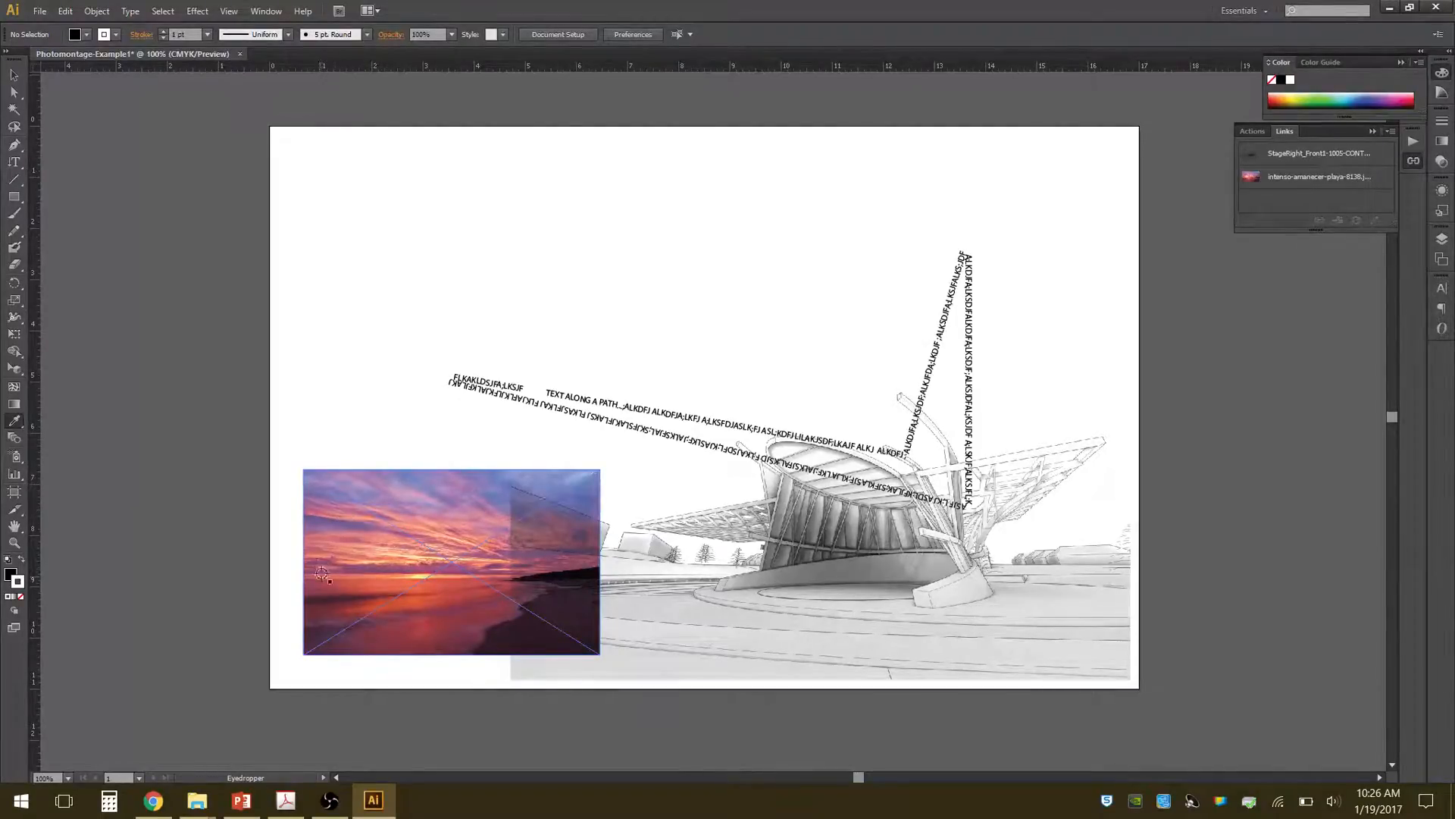
{"action": "left_click", "coordinate": [435, 494]}
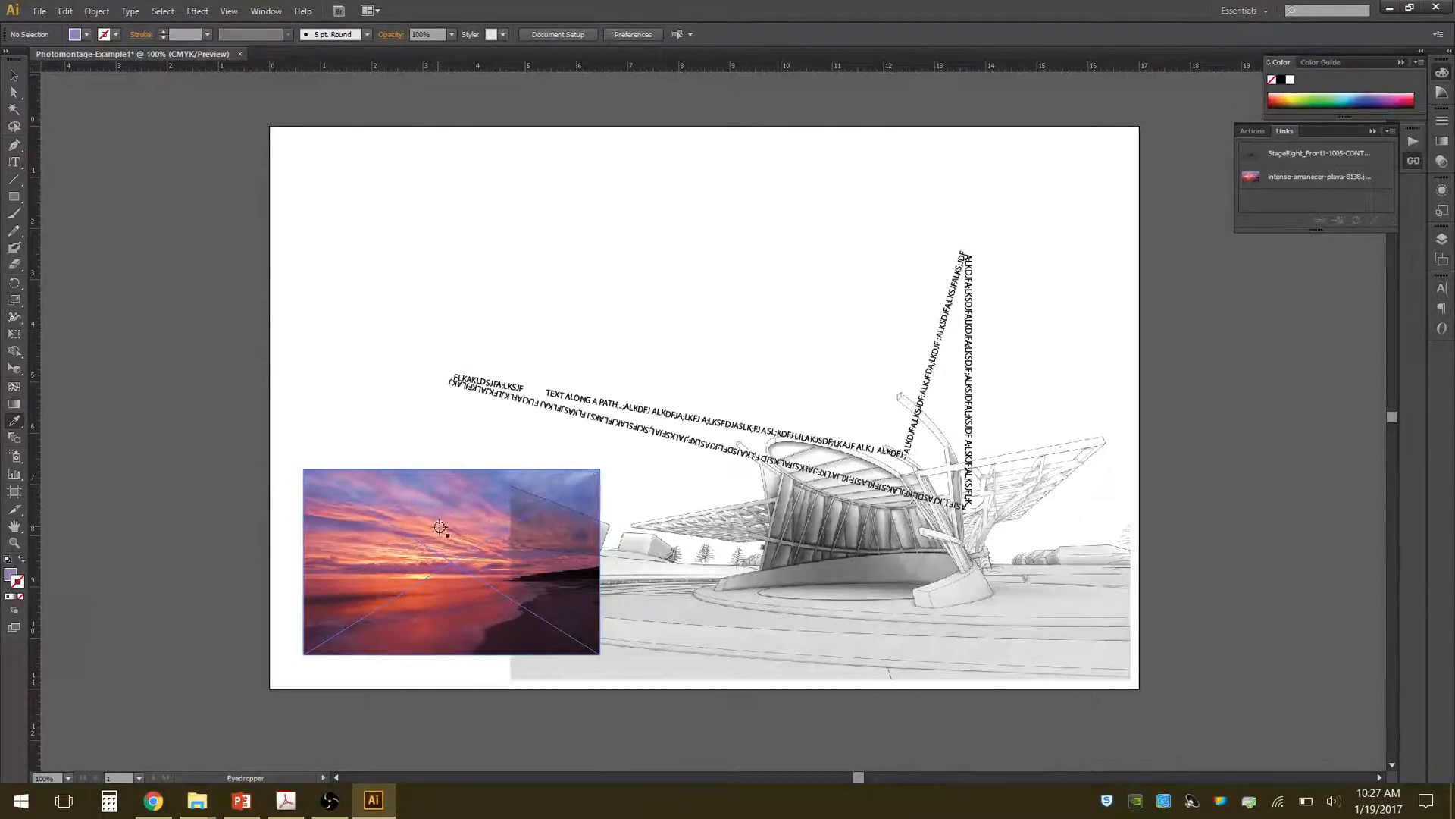
{"action": "left_click", "coordinate": [442, 530]}
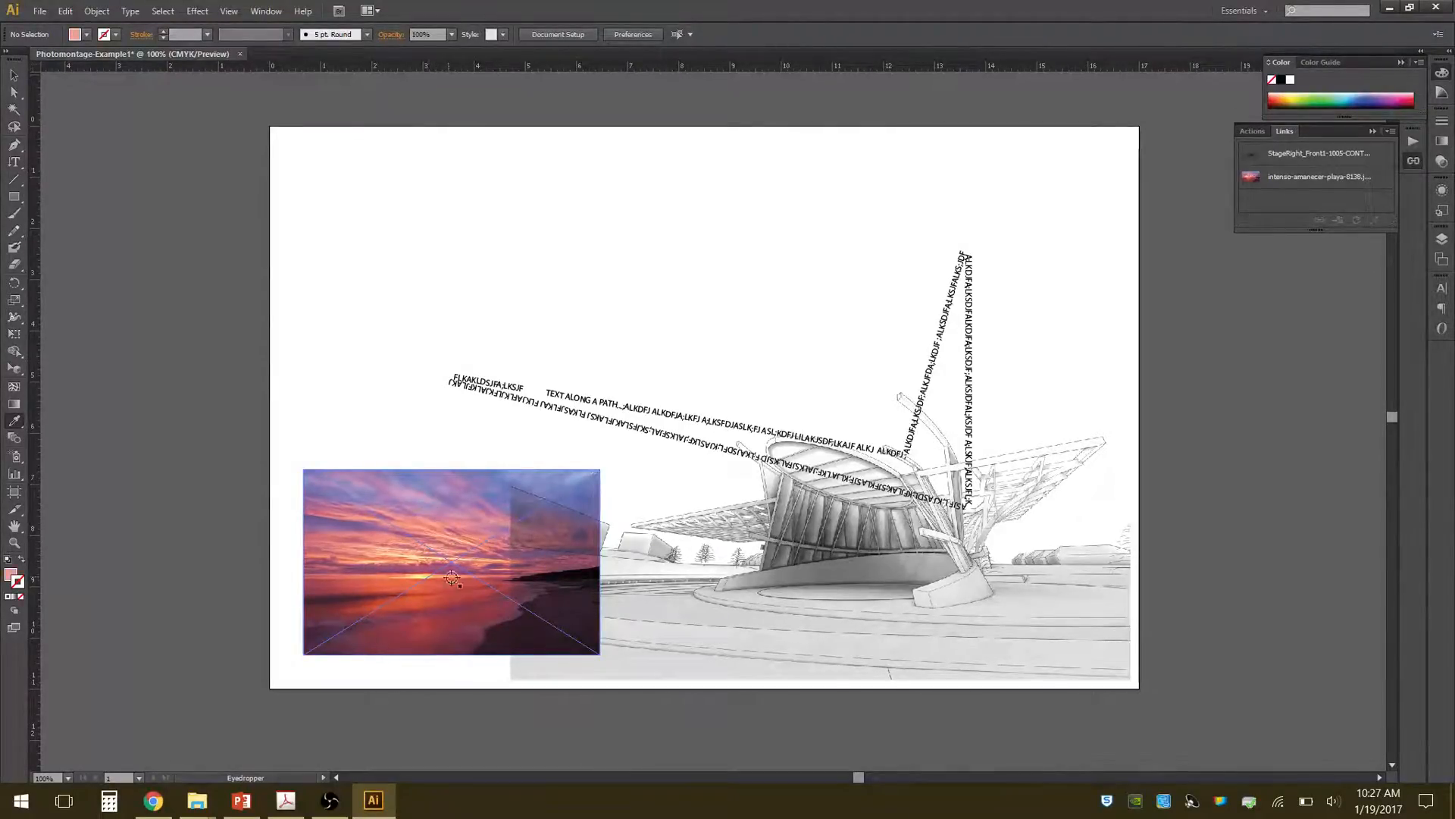
{"action": "left_click", "coordinate": [19, 582]}
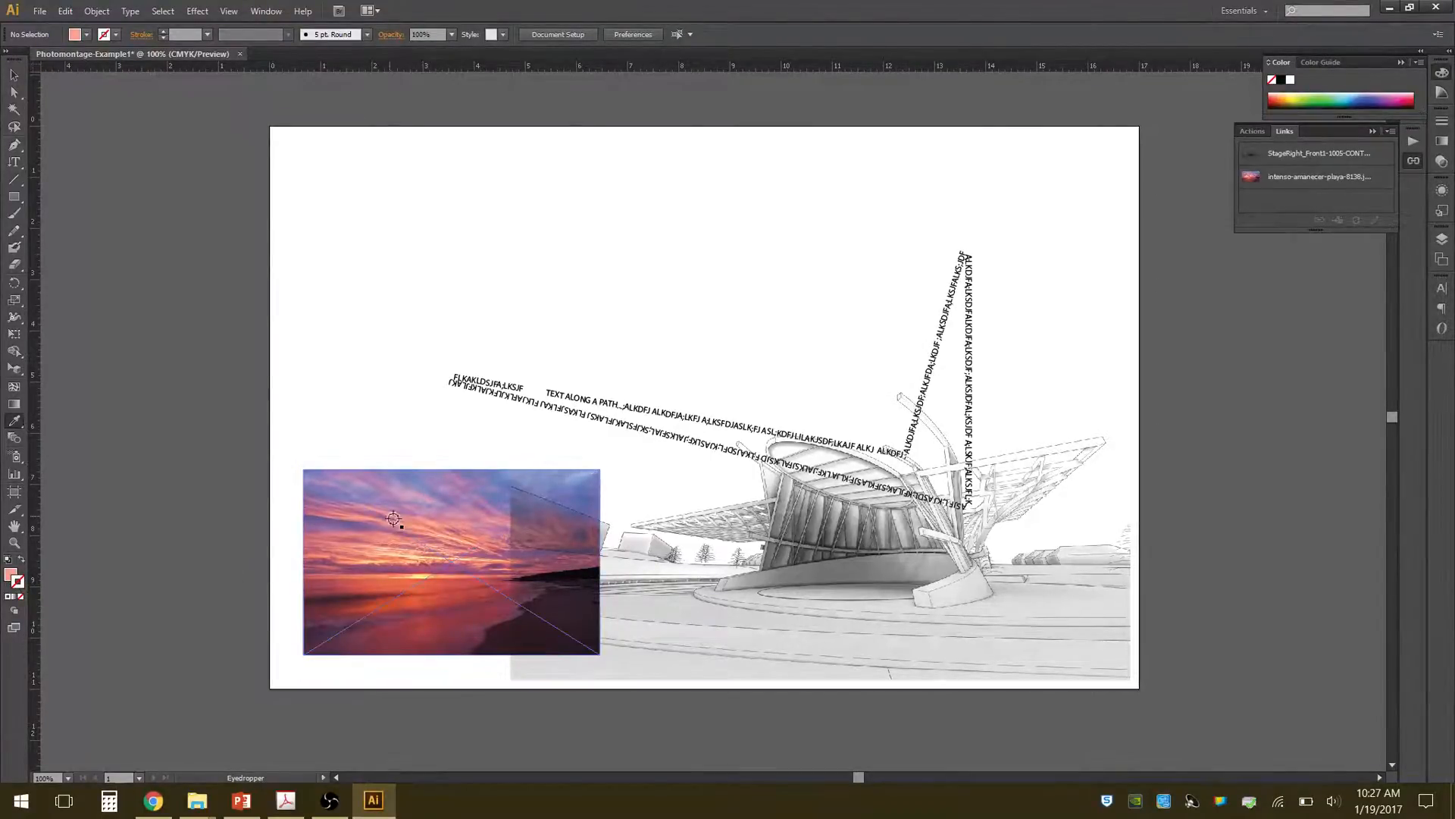
{"action": "left_click", "coordinate": [419, 486]}
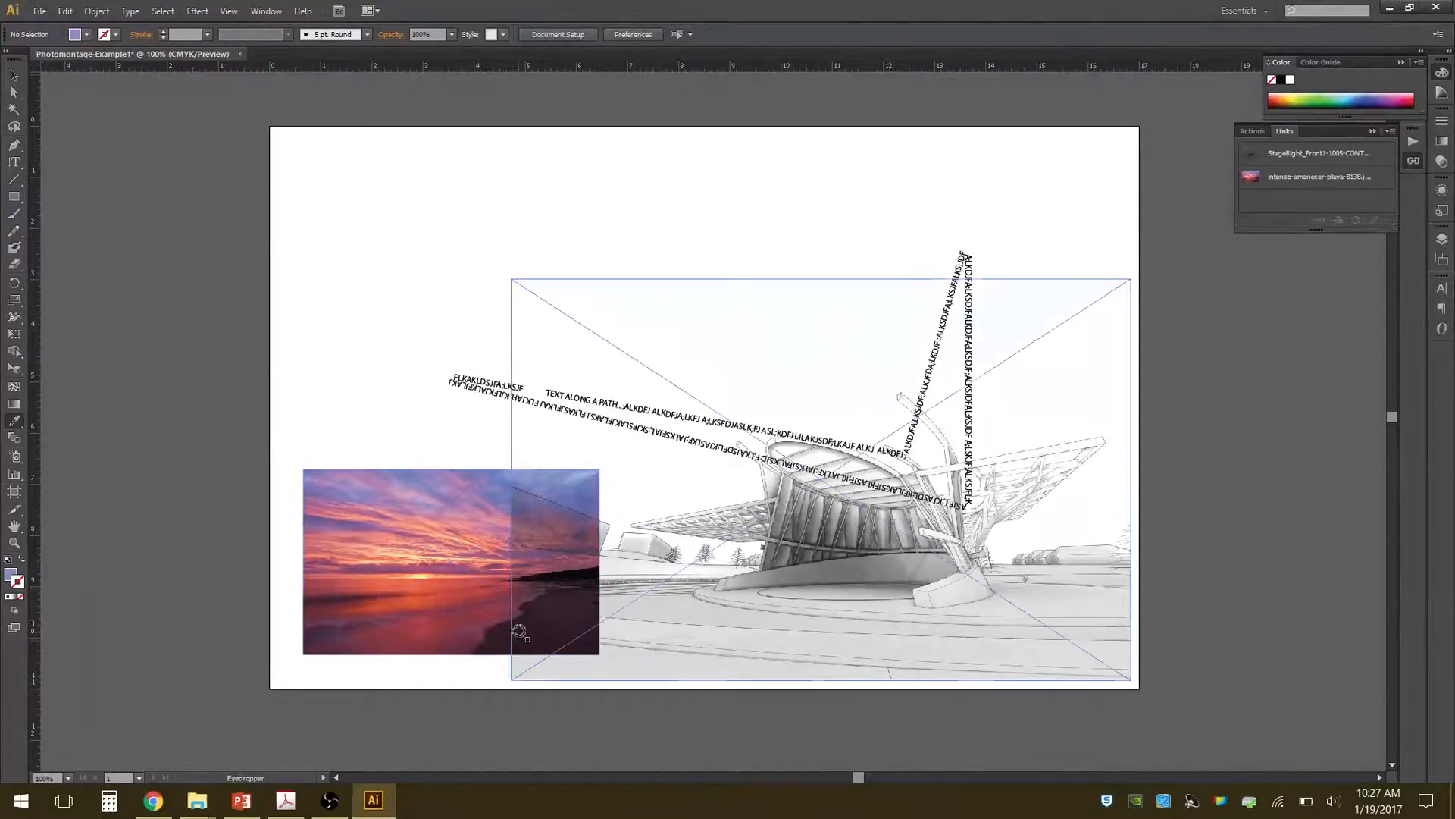
{"action": "left_click", "coordinate": [501, 646]}
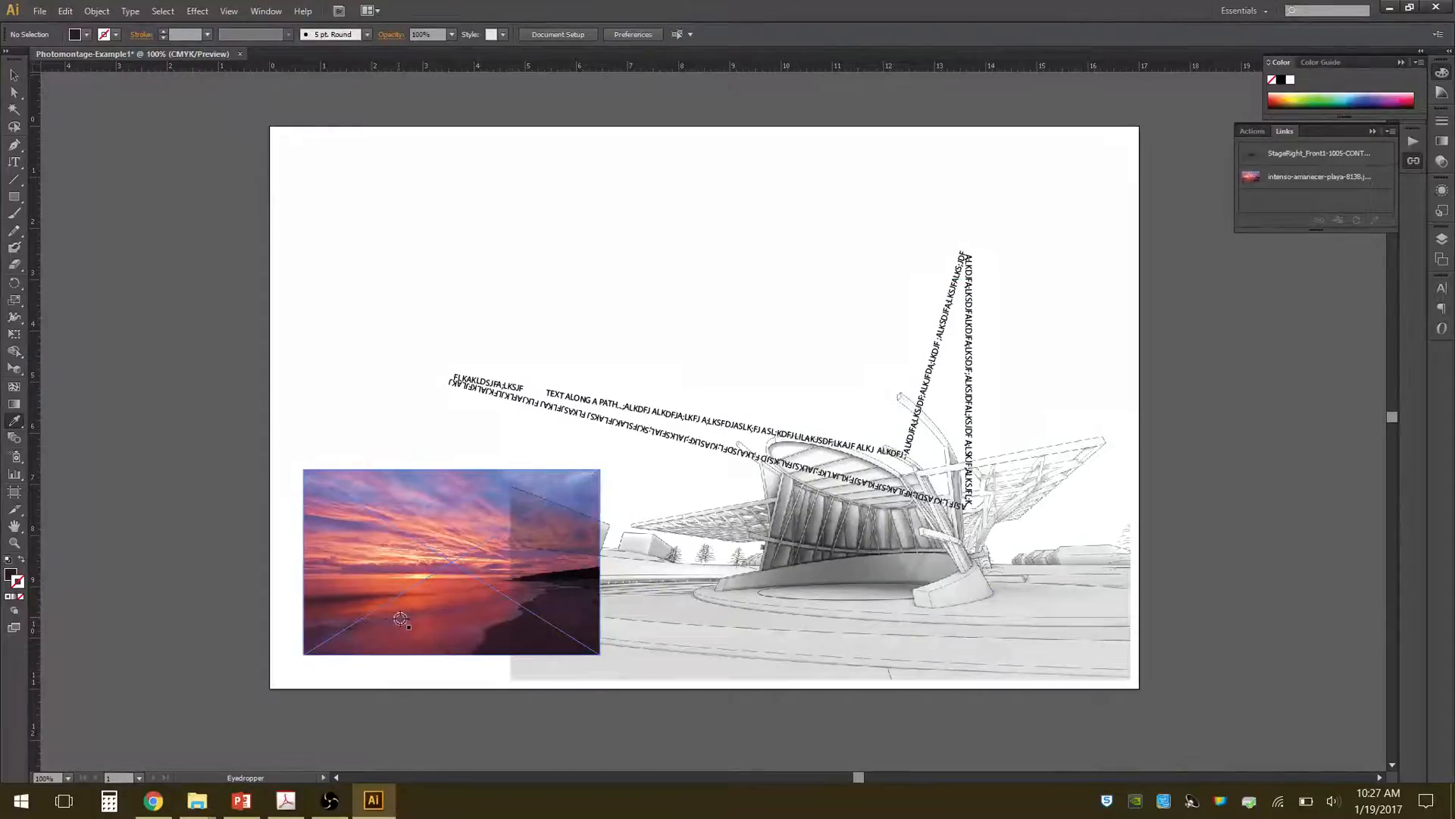
{"action": "left_click", "coordinate": [453, 610]}
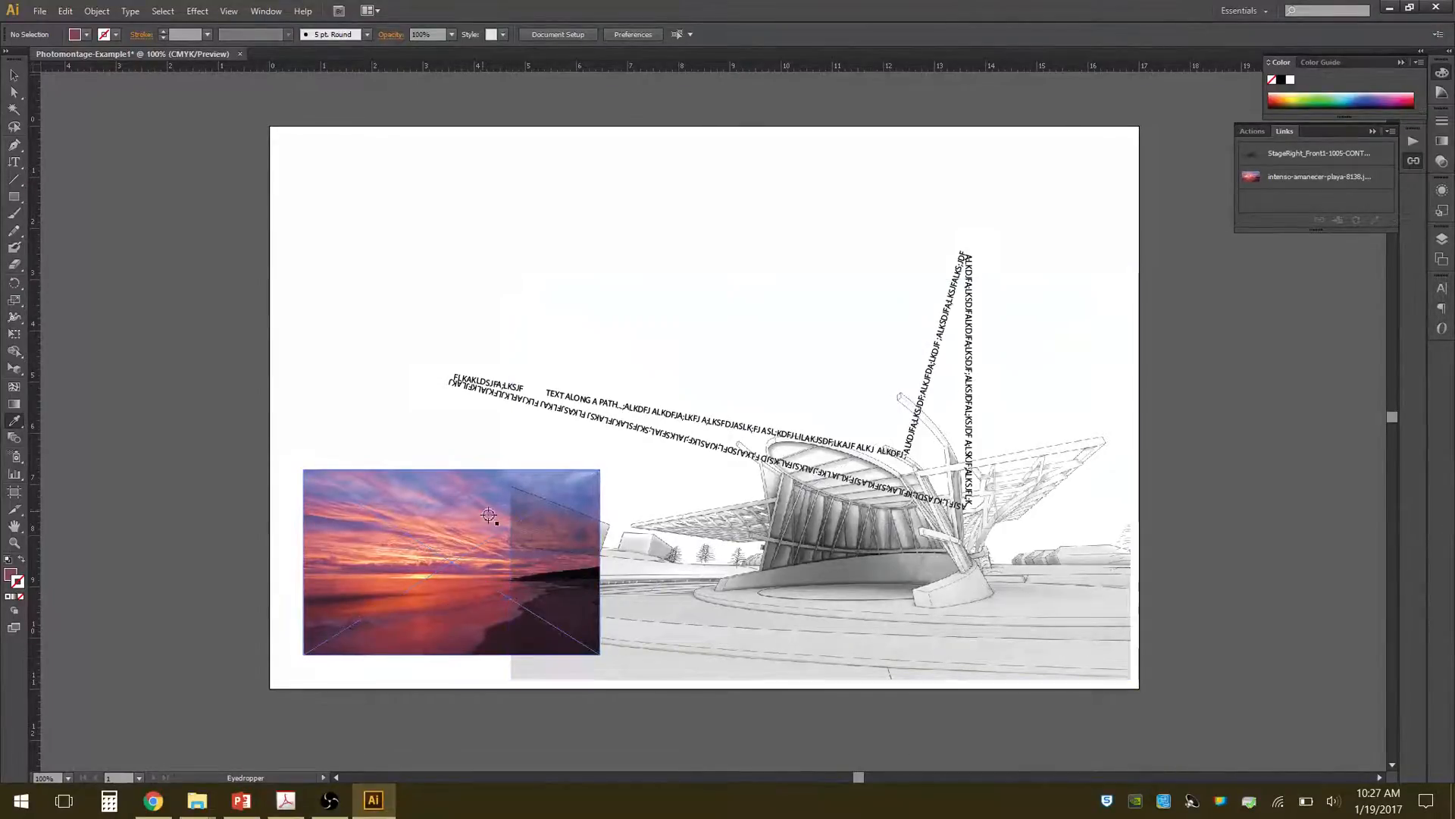
Sample a blue from the sunset photo's sky and draw a rectangle about 6.44 by 2.71 in above the path text.
{"action": "left_click", "coordinate": [486, 489]}
{"action": "scroll", "coordinate": [502, 489], "scroll_direction": "up", "scroll_amount": 5}
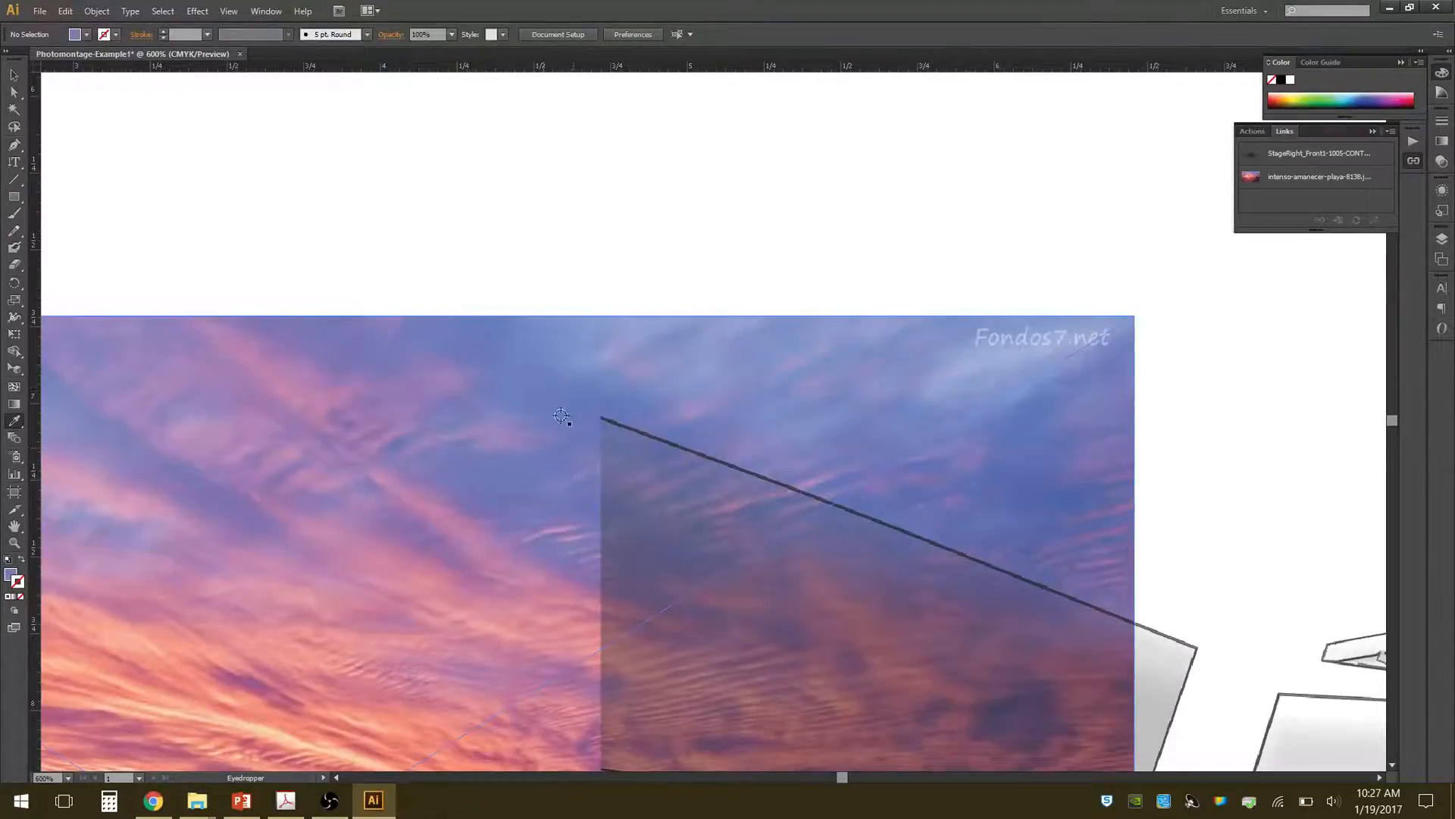
{"action": "scroll", "coordinate": [395, 566], "scroll_direction": "down", "scroll_amount": 5}
{"action": "scroll", "coordinate": [398, 570], "scroll_direction": "up", "scroll_amount": 5}
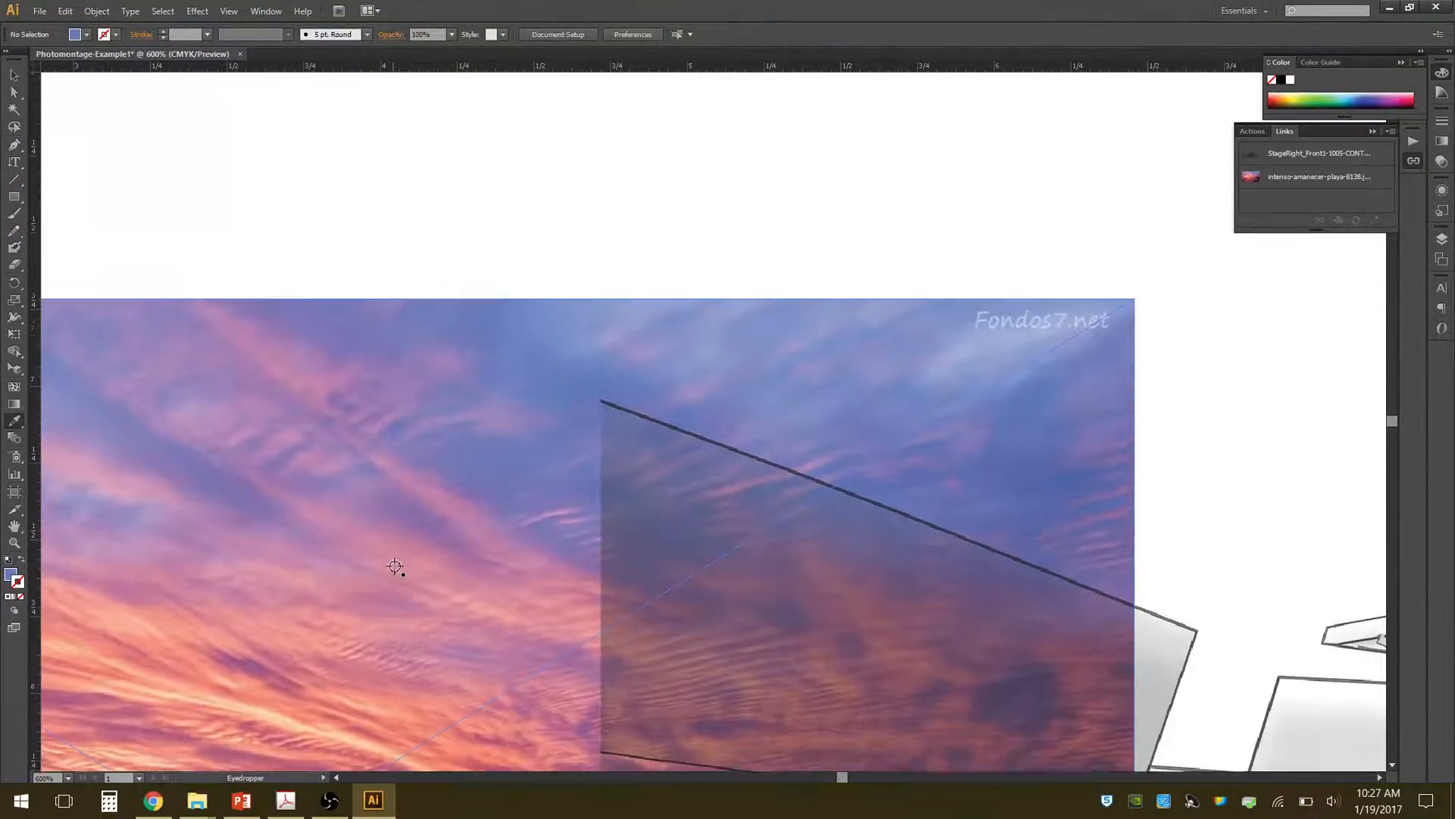
{"action": "scroll", "coordinate": [446, 559], "scroll_direction": "down", "scroll_amount": 6}
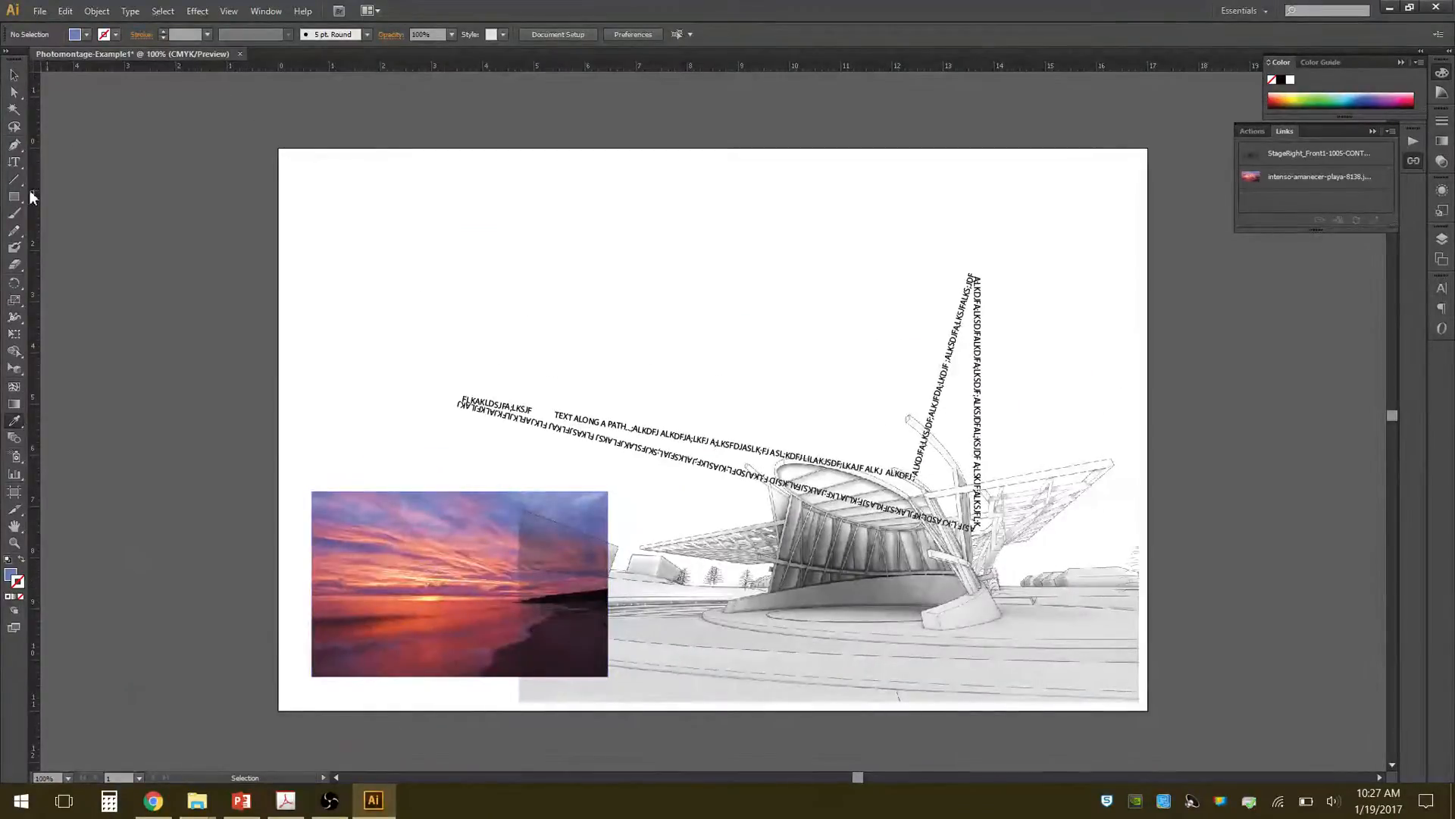
{"action": "left_click", "coordinate": [15, 196]}
{"action": "left_click_drag", "start_coordinate": [419, 231], "coordinate": [751, 371]}
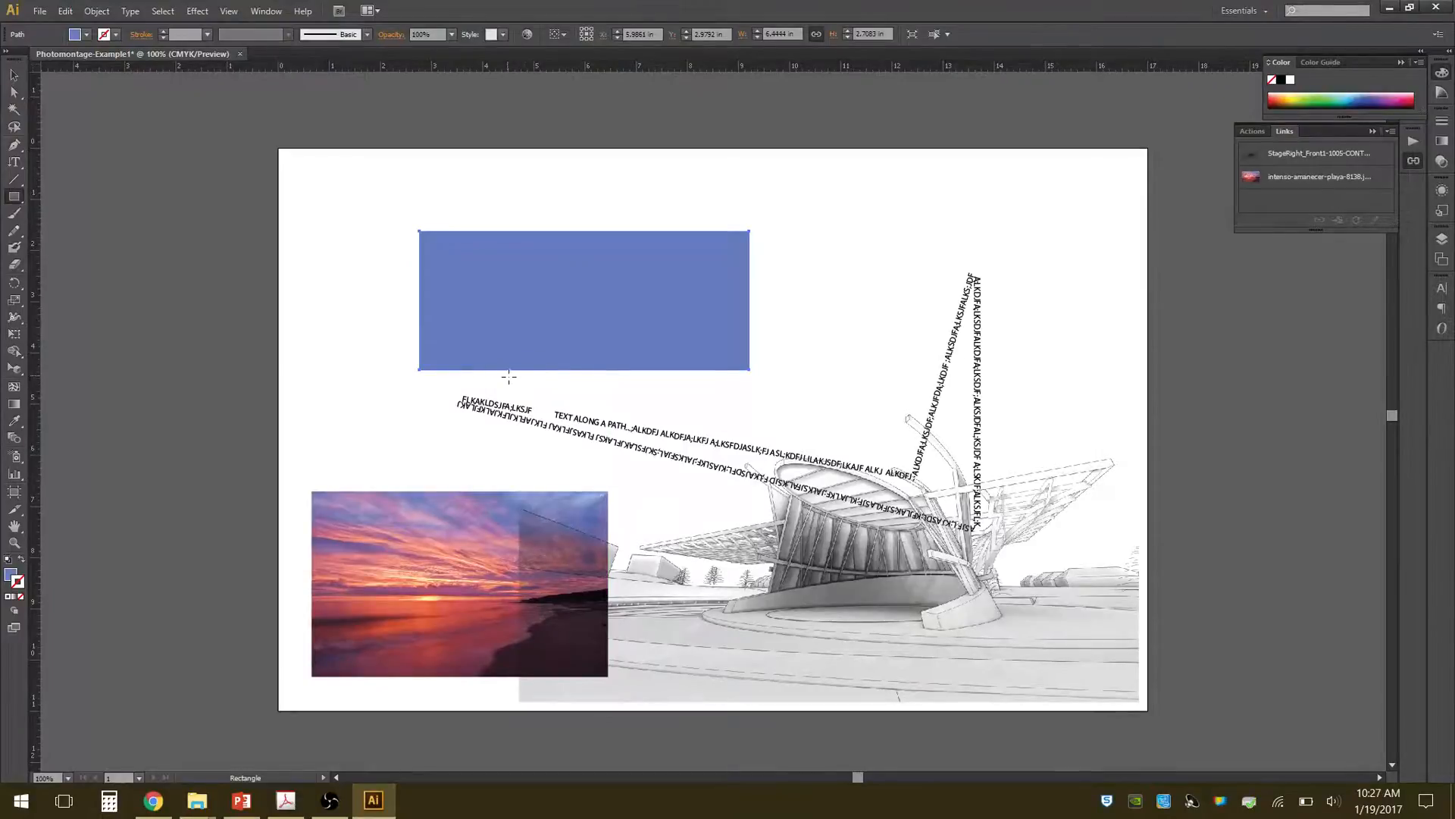
Recolour the text along the path with the blue rectangle's fill using the Eyedropper, and deselect it.
{"action": "left_click", "coordinate": [14, 75]}
{"action": "left_click", "coordinate": [947, 396]}
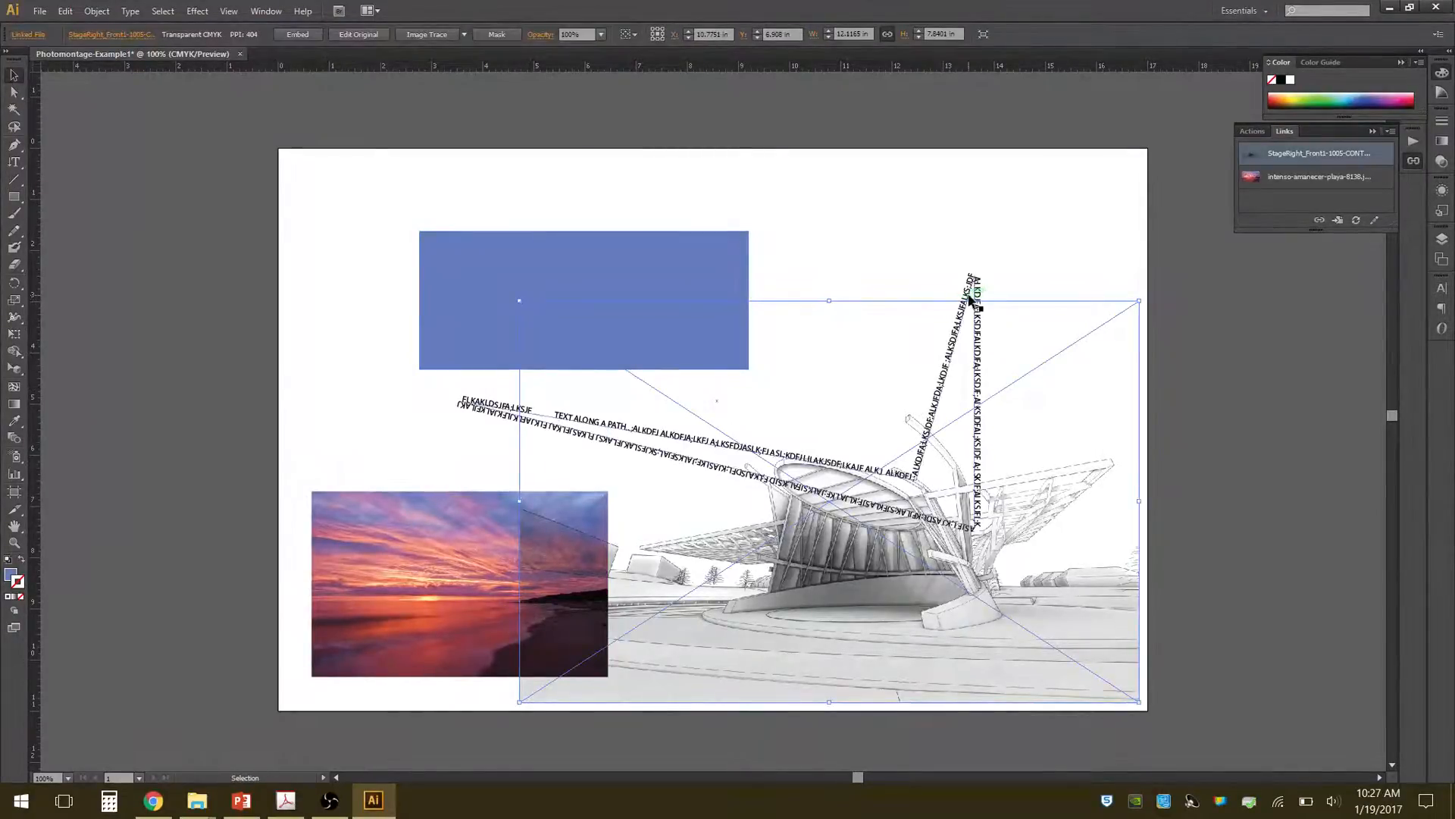
{"action": "left_click", "coordinate": [962, 426]}
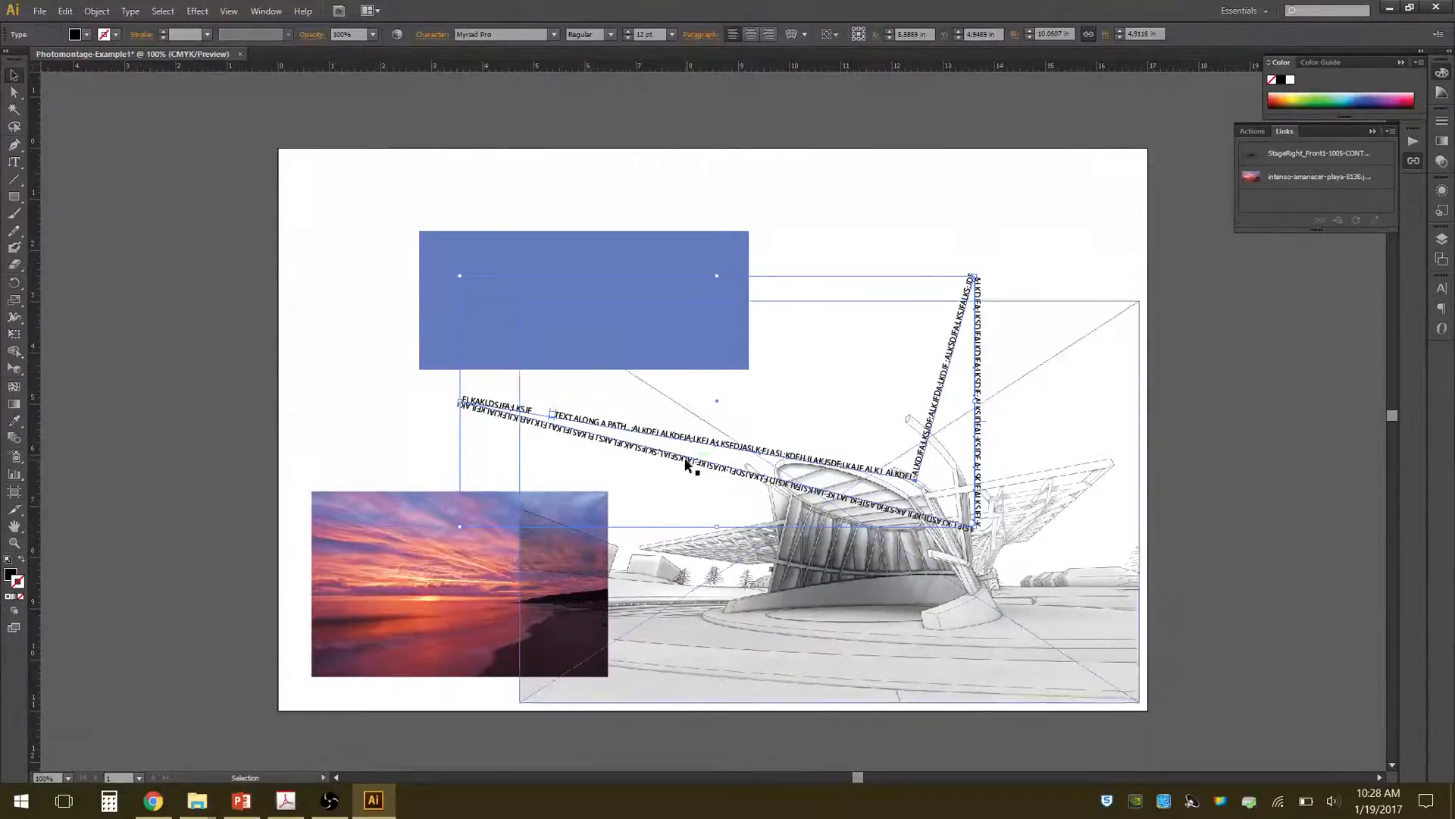
{"action": "left_click", "coordinate": [17, 424]}
{"action": "left_click", "coordinate": [546, 302]}
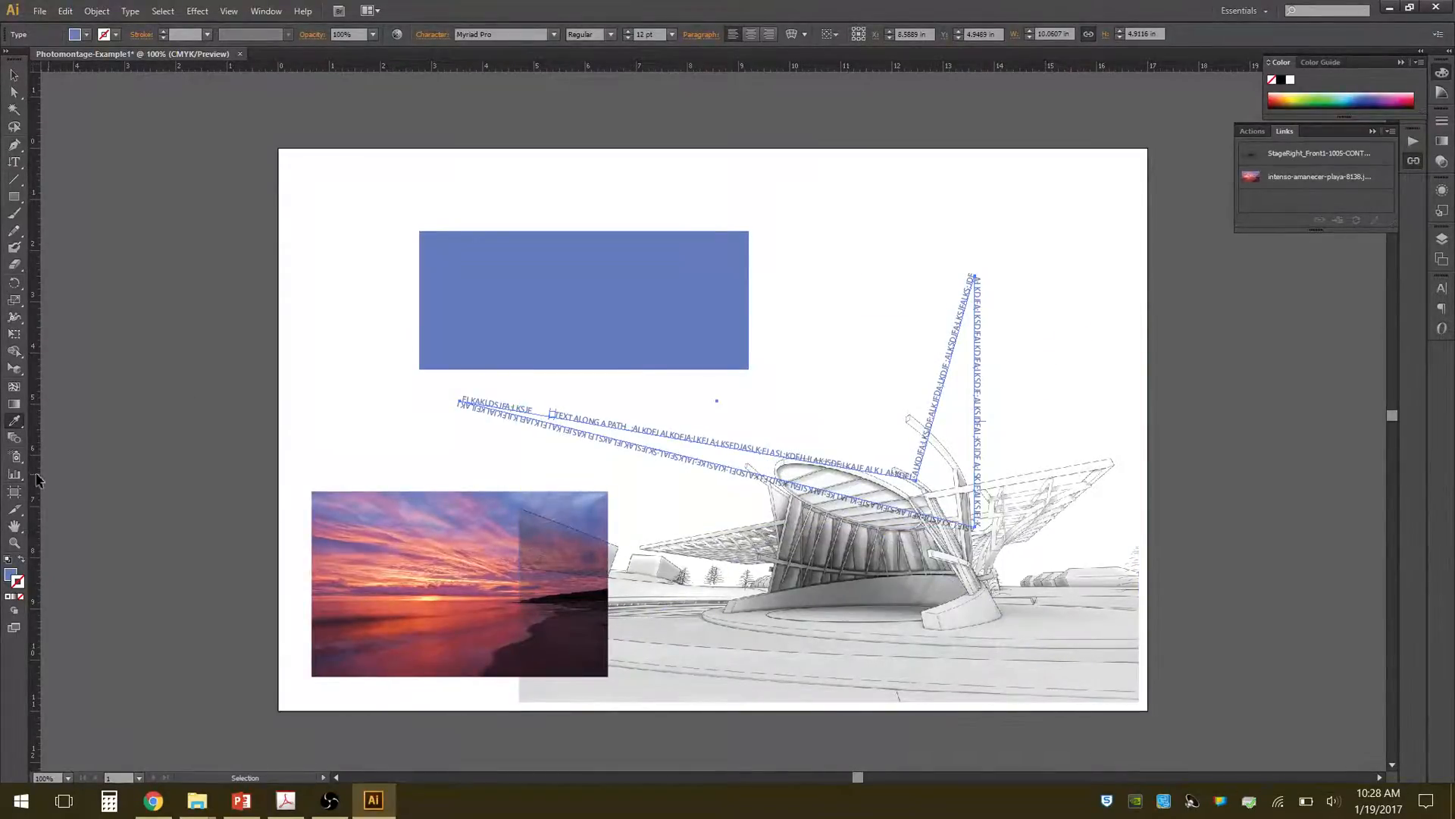
{"action": "left_click", "coordinate": [14, 75]}
{"action": "left_click", "coordinate": [418, 220]}
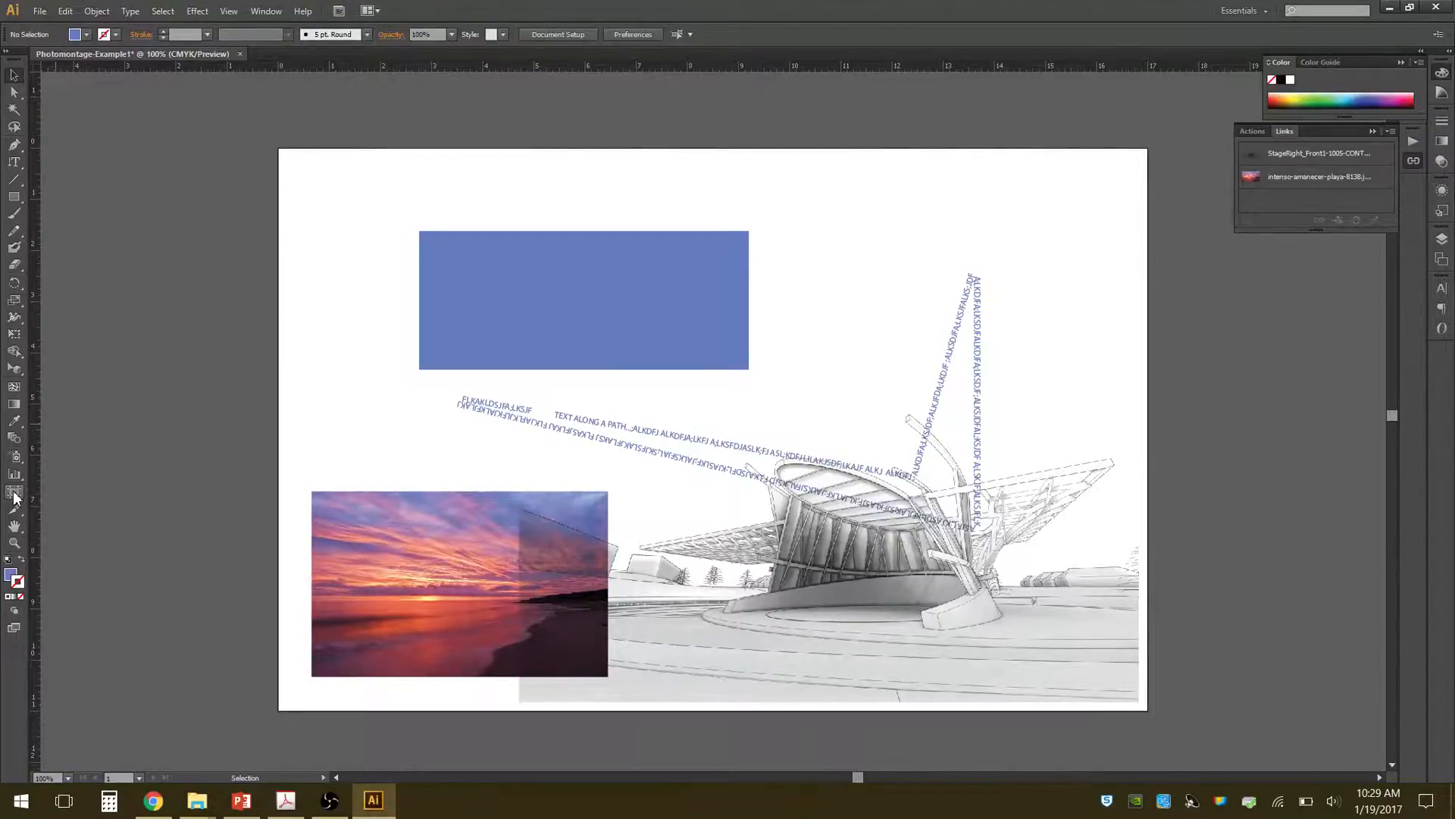
Inspect the artwork by panning, viewing it at 100% and magnifying the building's details, ending with the whole artboard fitted in the window.
{"action": "left_click", "coordinate": [14, 494]}
{"action": "left_click", "coordinate": [15, 533]}
{"action": "left_click_drag", "start_coordinate": [503, 402], "coordinate": [447, 406]}
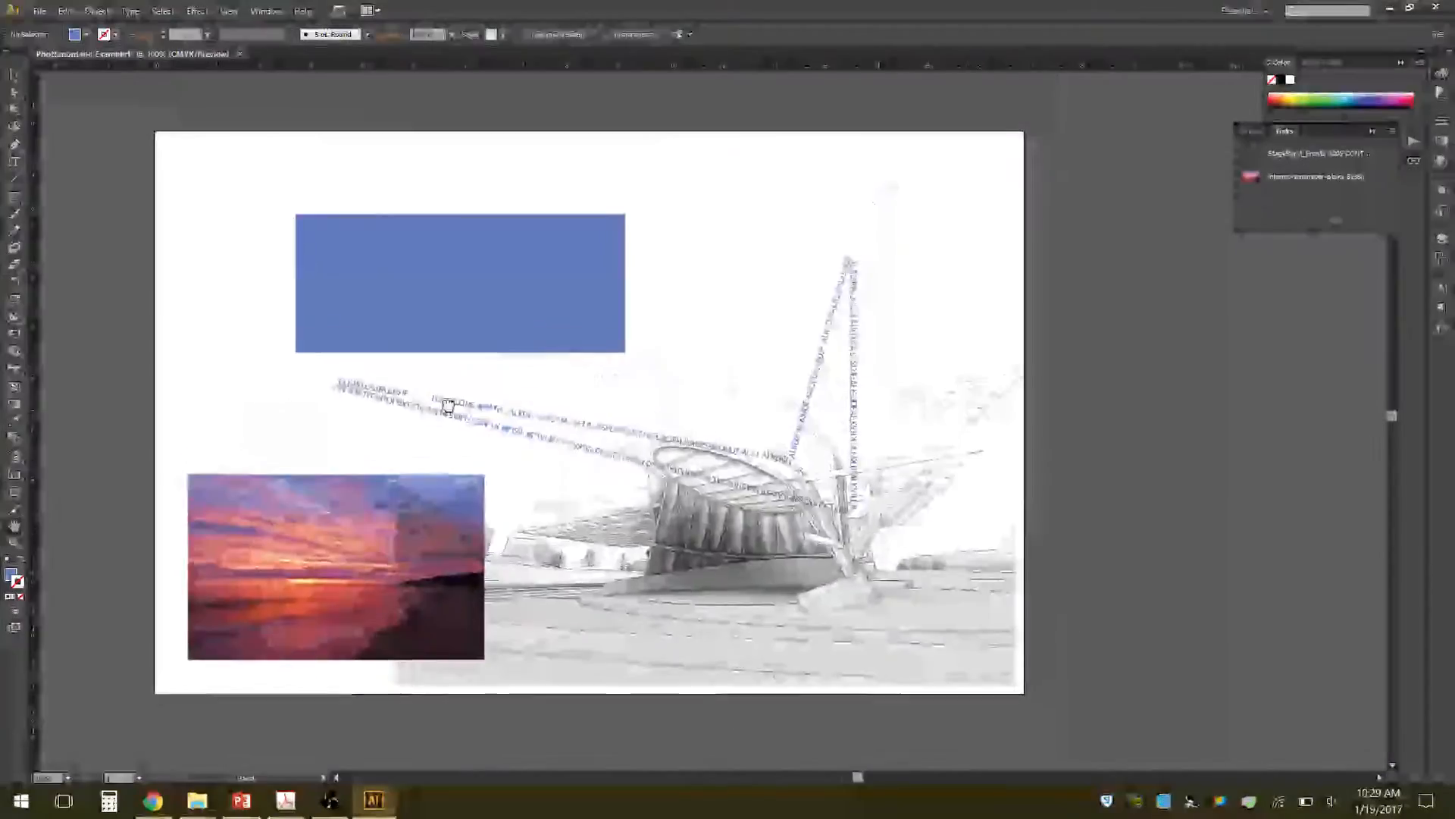
{"action": "double_click", "coordinate": [15, 534]}
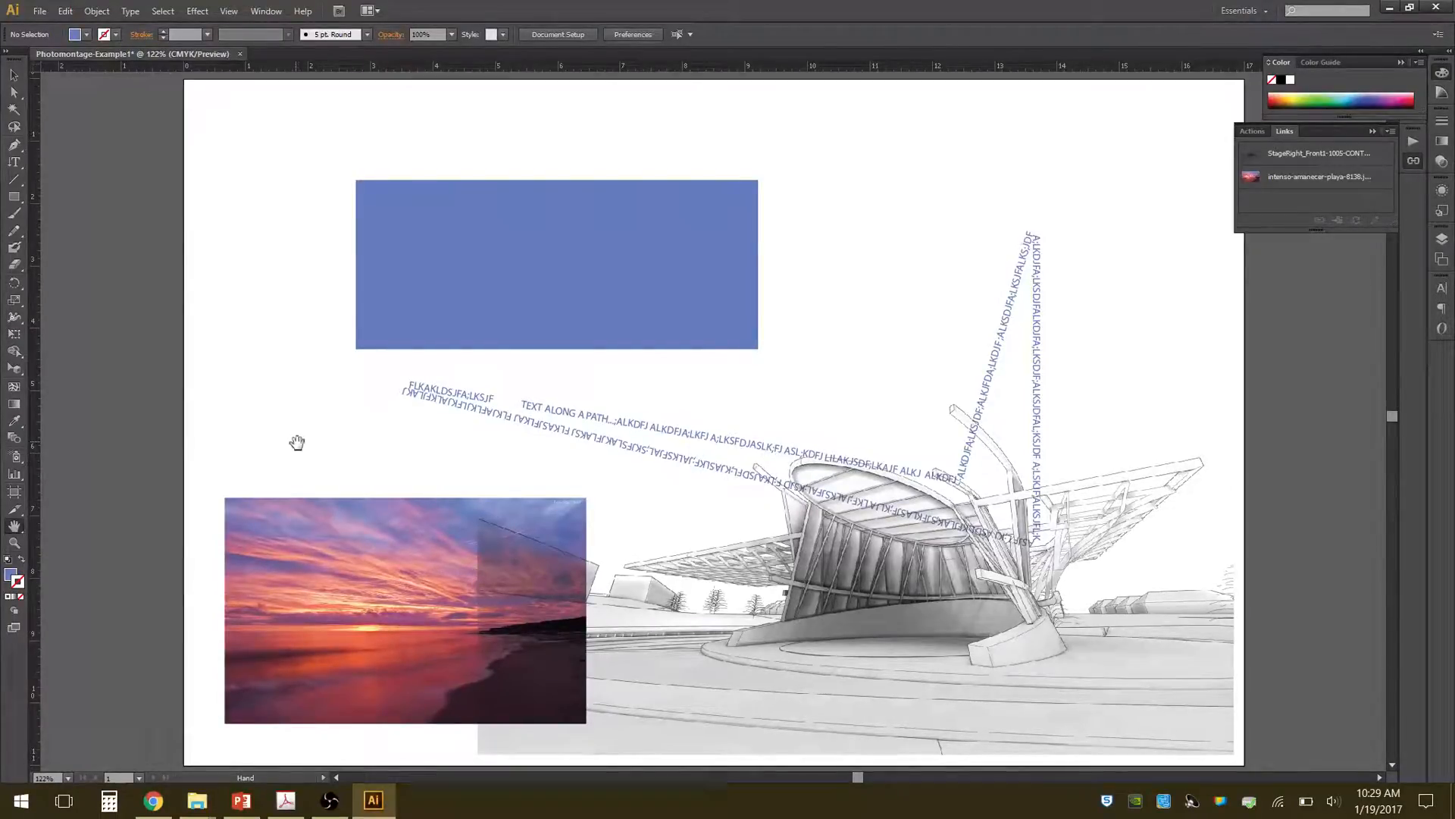
{"action": "double_click", "coordinate": [14, 543]}
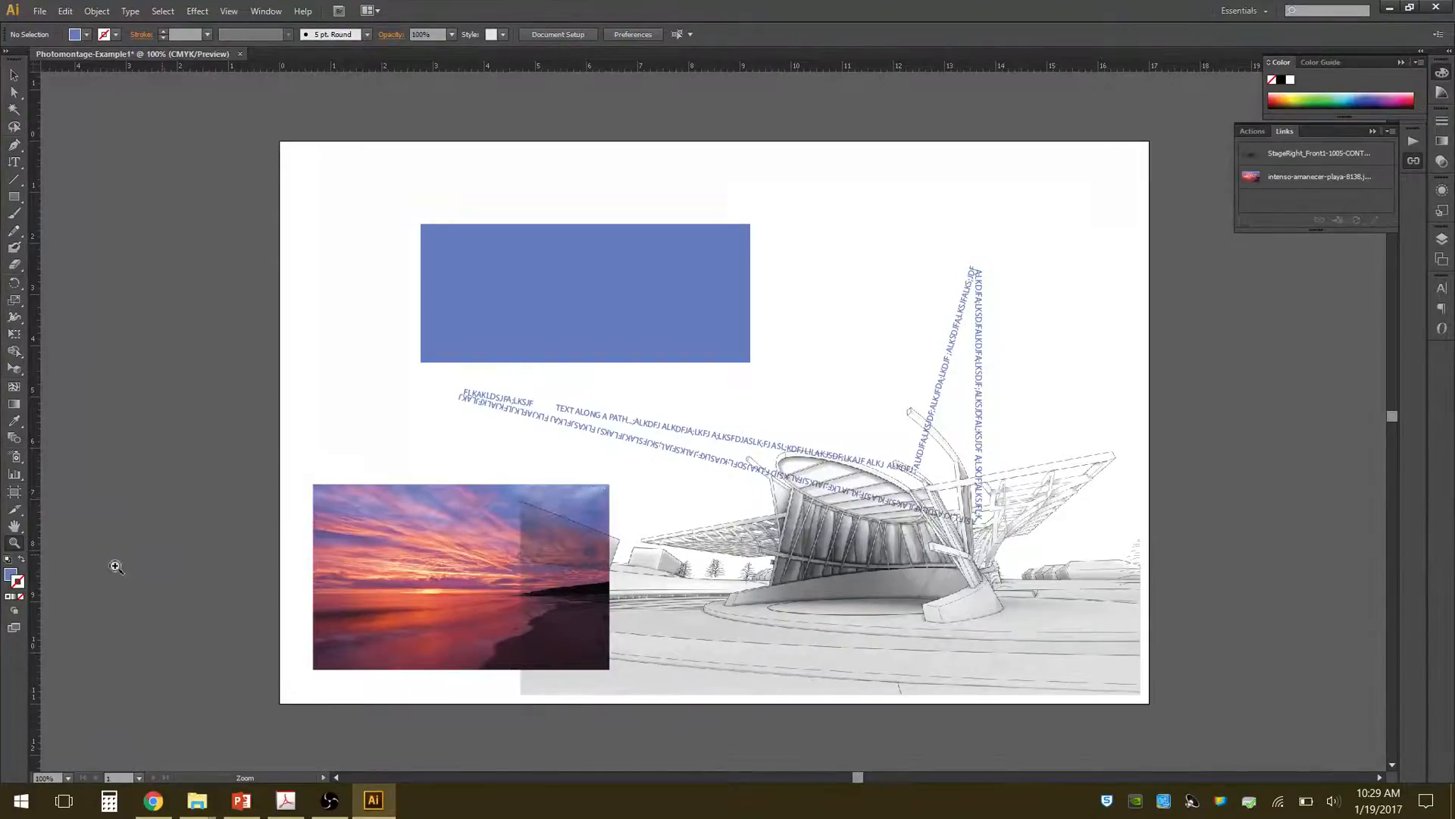
{"action": "left_click_drag", "start_coordinate": [547, 392], "coordinate": [1084, 663]}
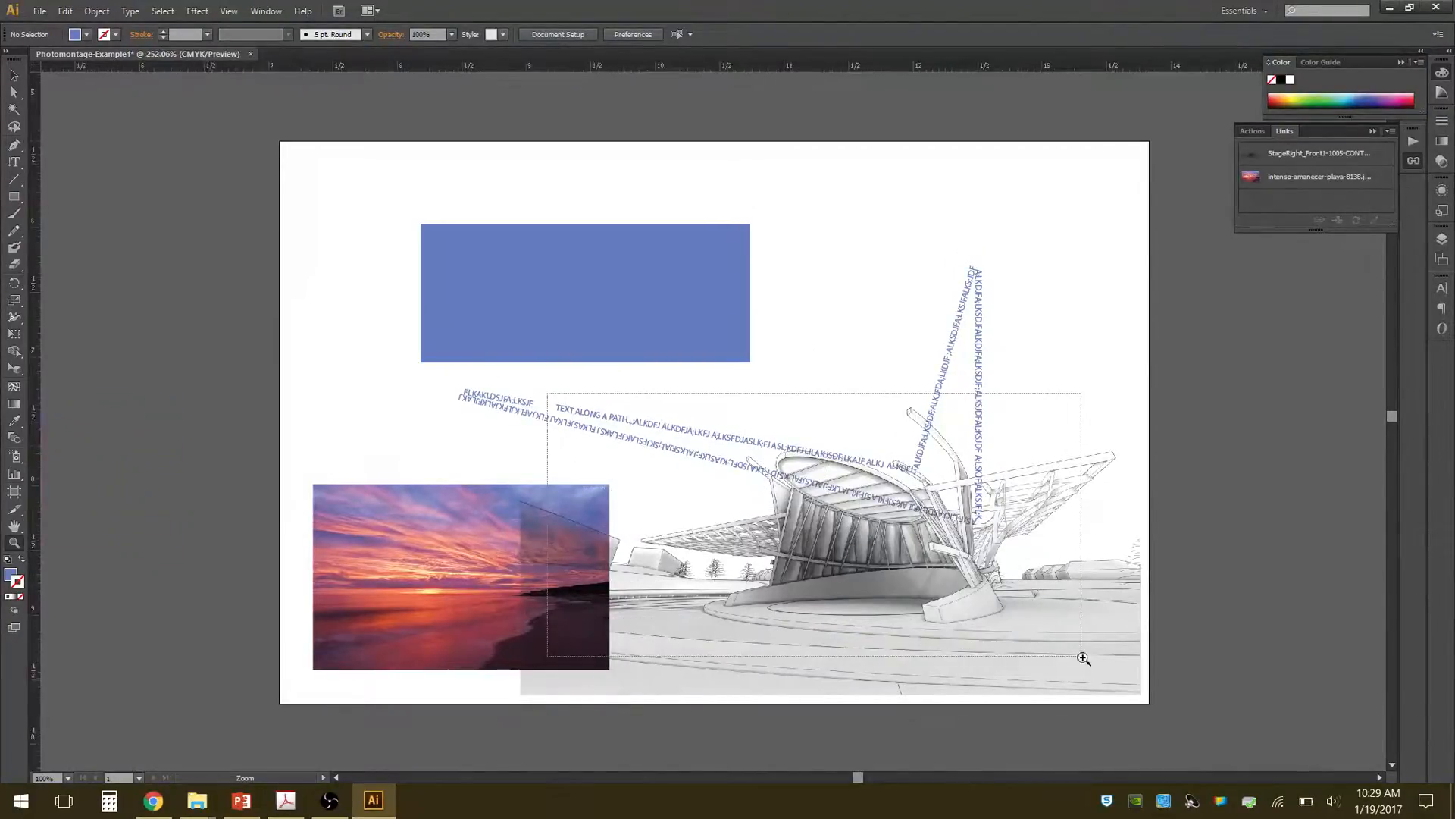
{"action": "left_click_drag", "start_coordinate": [1073, 603], "coordinate": [1160, 656]}
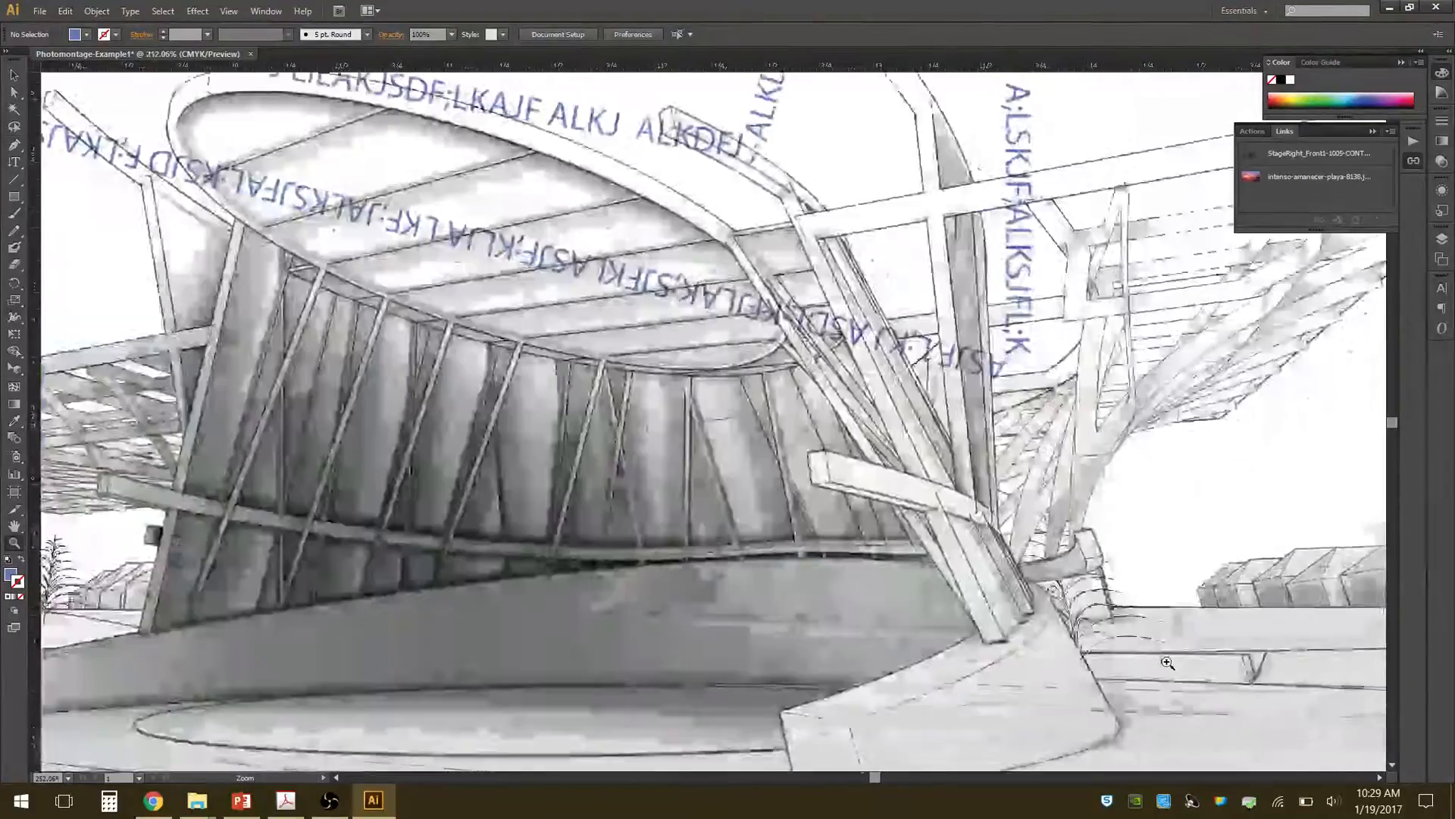
{"action": "left_click_drag", "start_coordinate": [773, 364], "coordinate": [1035, 575]}
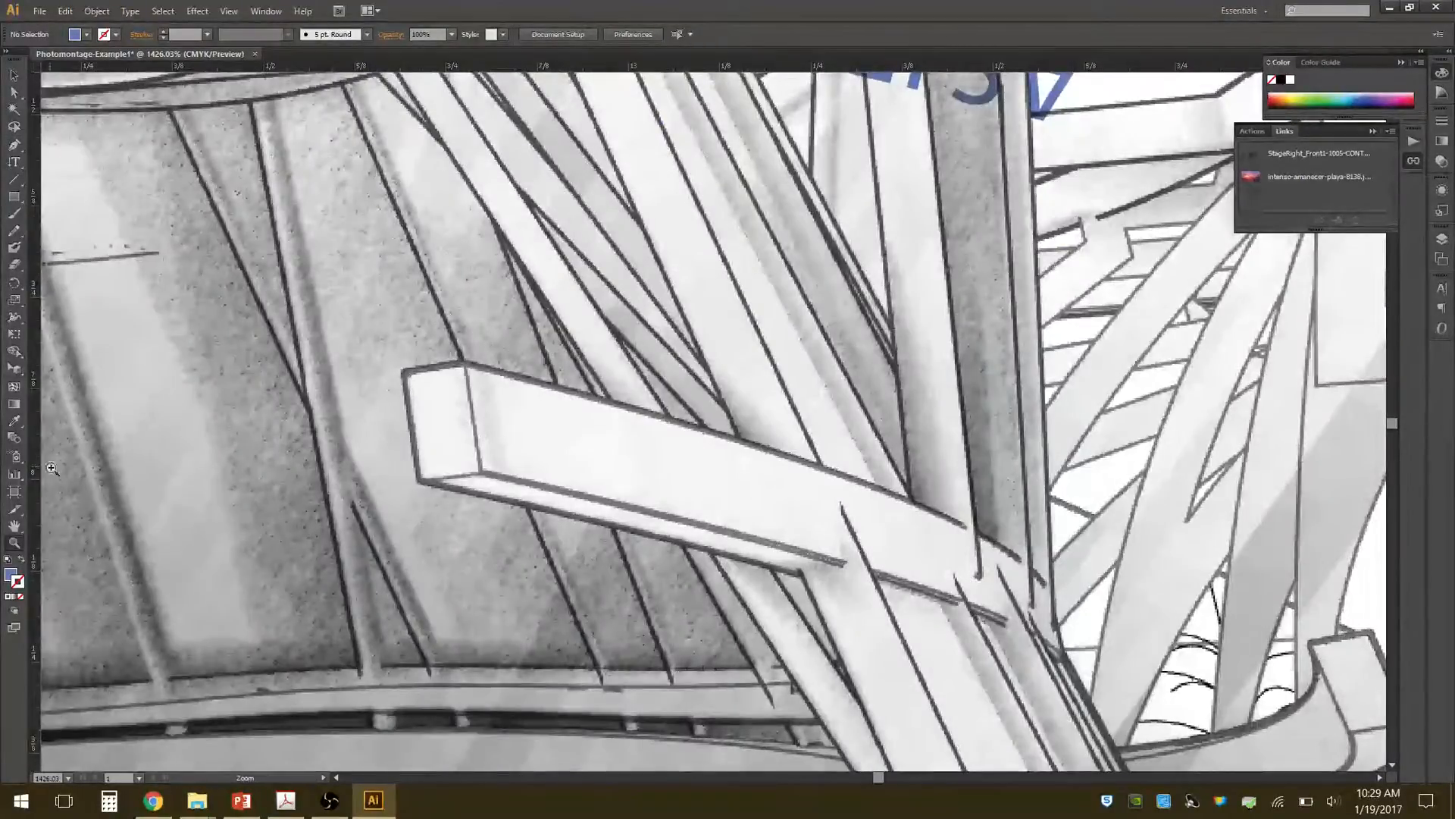
{"action": "double_click", "coordinate": [14, 543]}
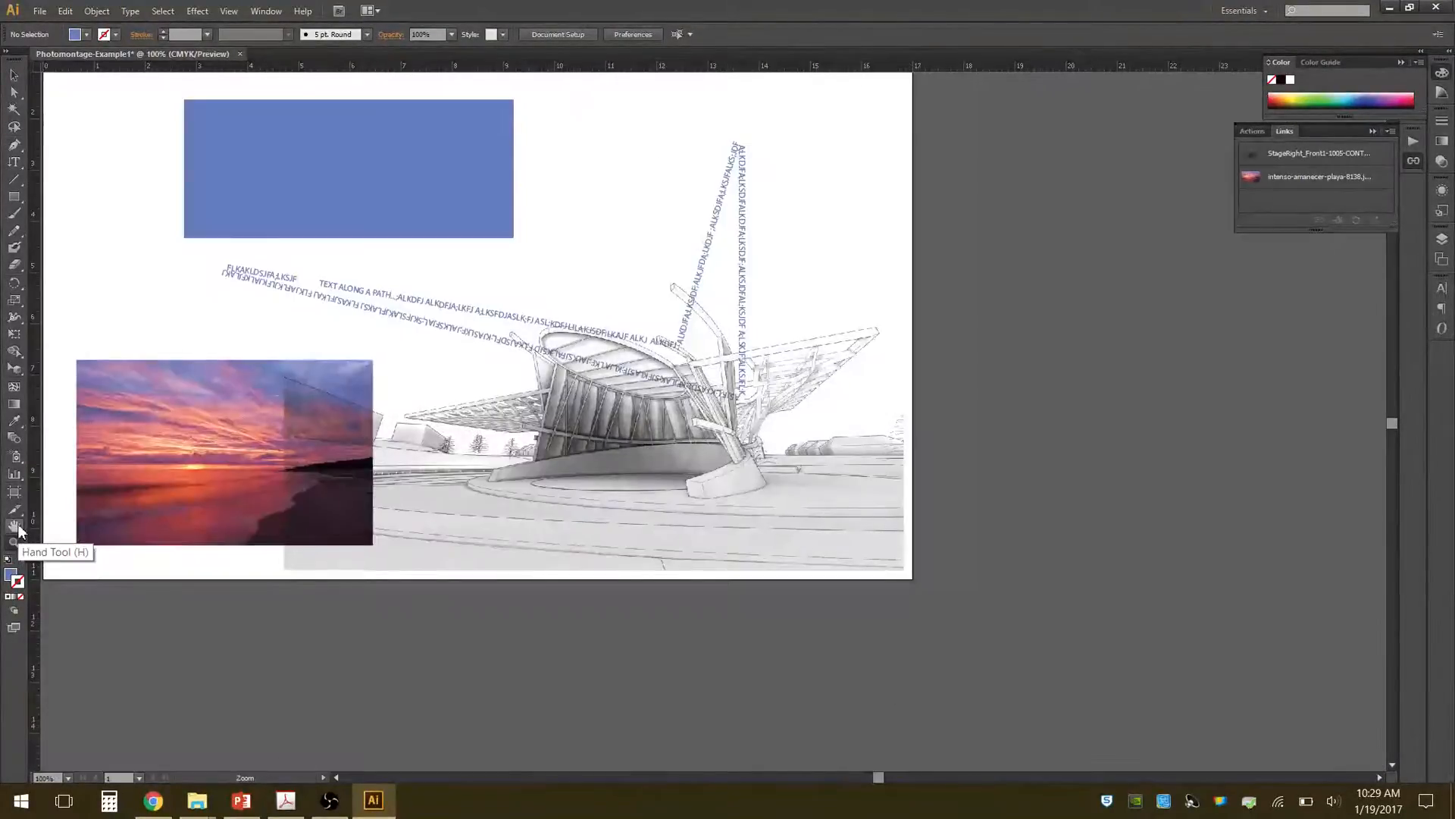
{"action": "double_click", "coordinate": [15, 526]}
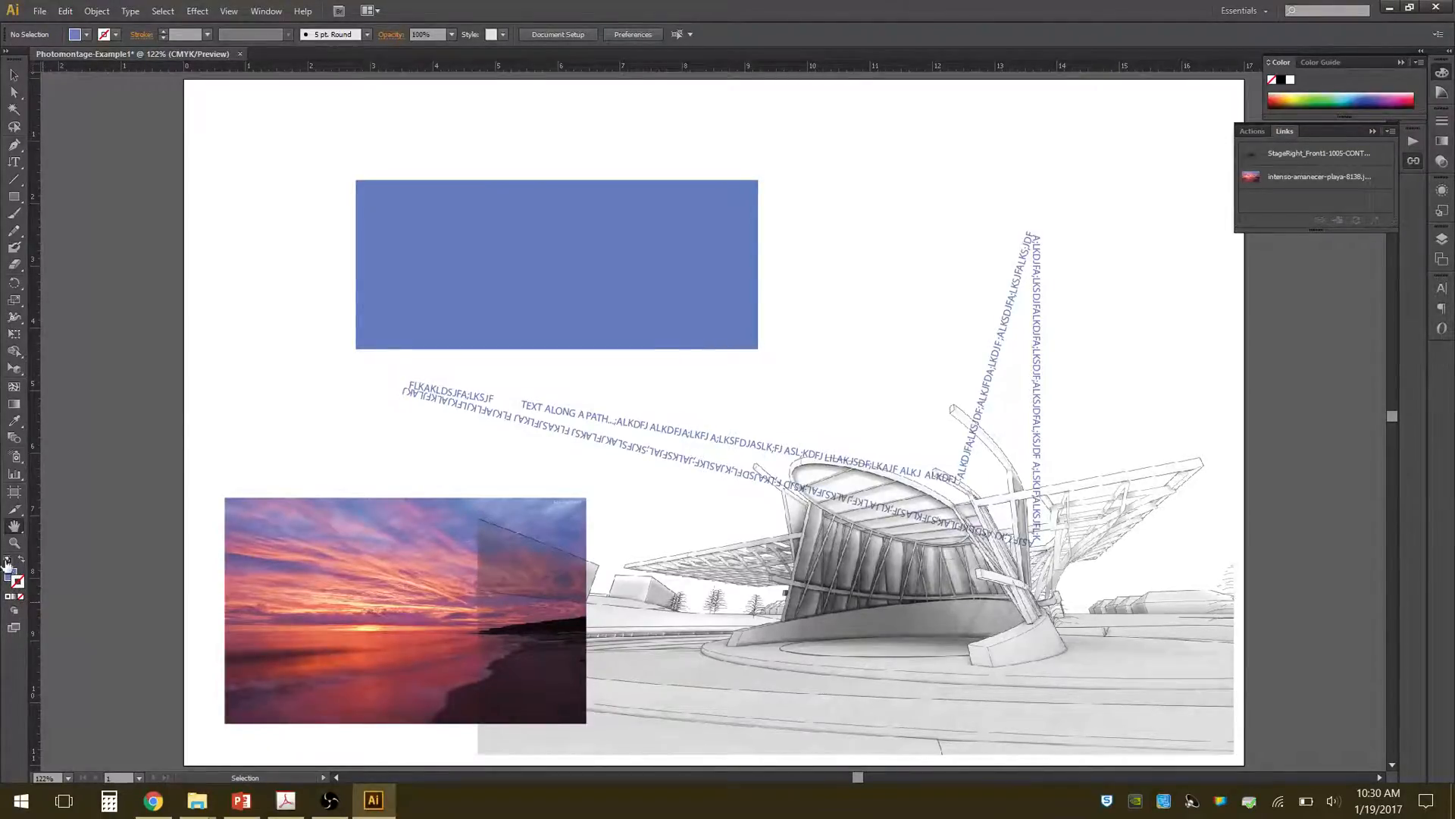
Reset the fill and stroke to their defaults and create a new layer named Text Body.
{"action": "left_click", "coordinate": [9, 563]}
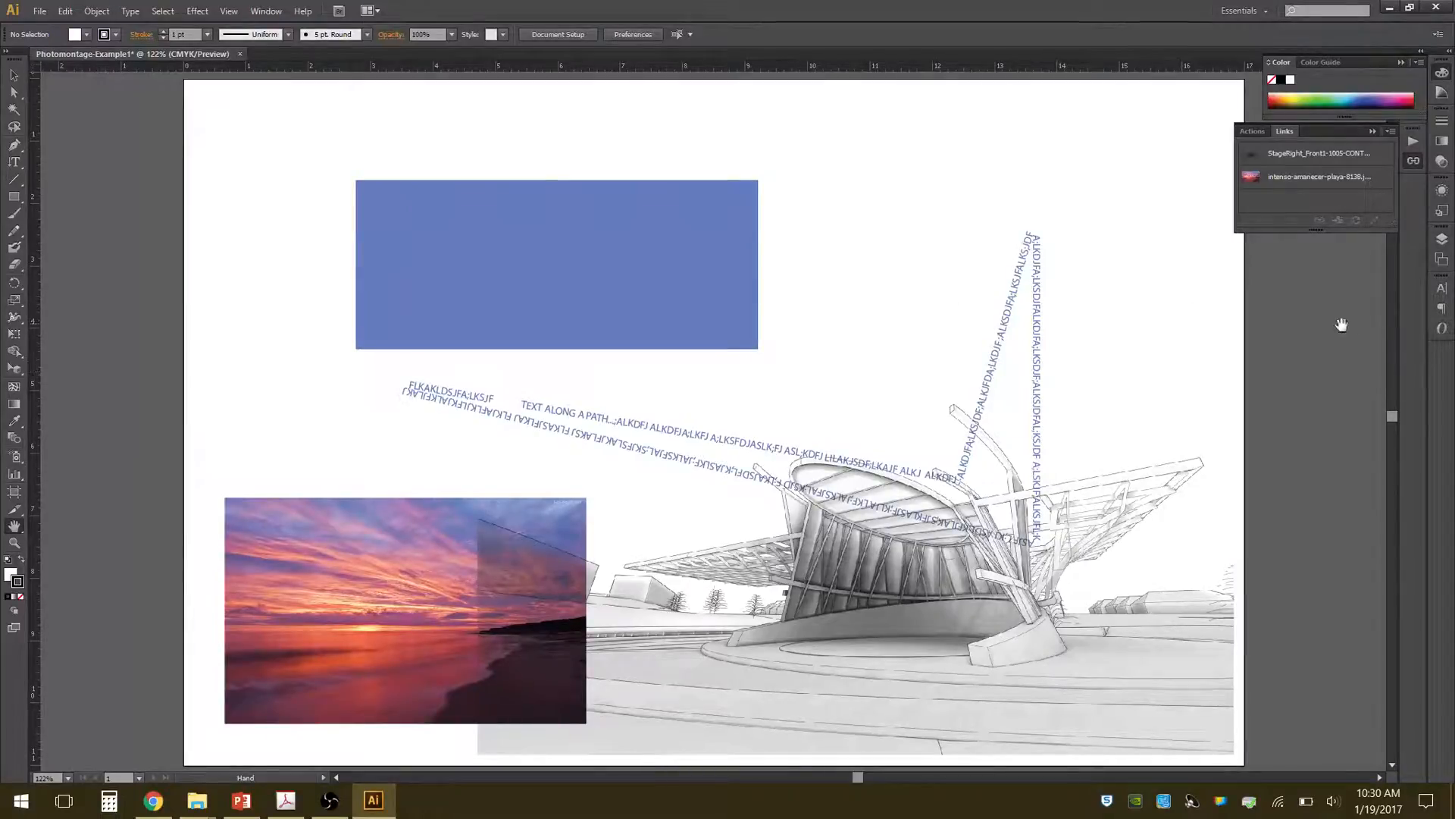
{"action": "left_click", "coordinate": [1442, 240]}
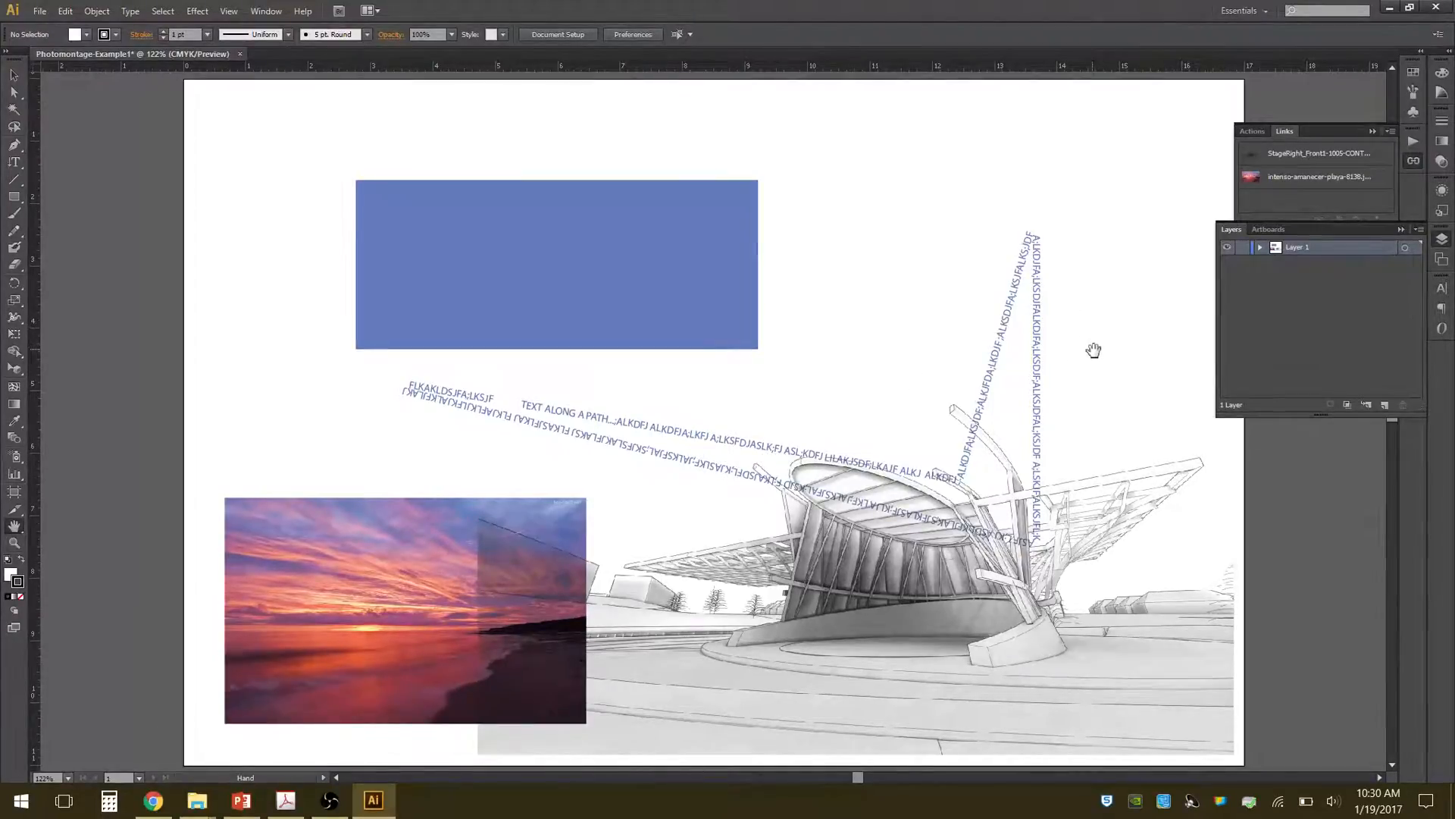
{"action": "left_click", "coordinate": [1385, 407]}
{"action": "double_click", "coordinate": [1301, 249]}
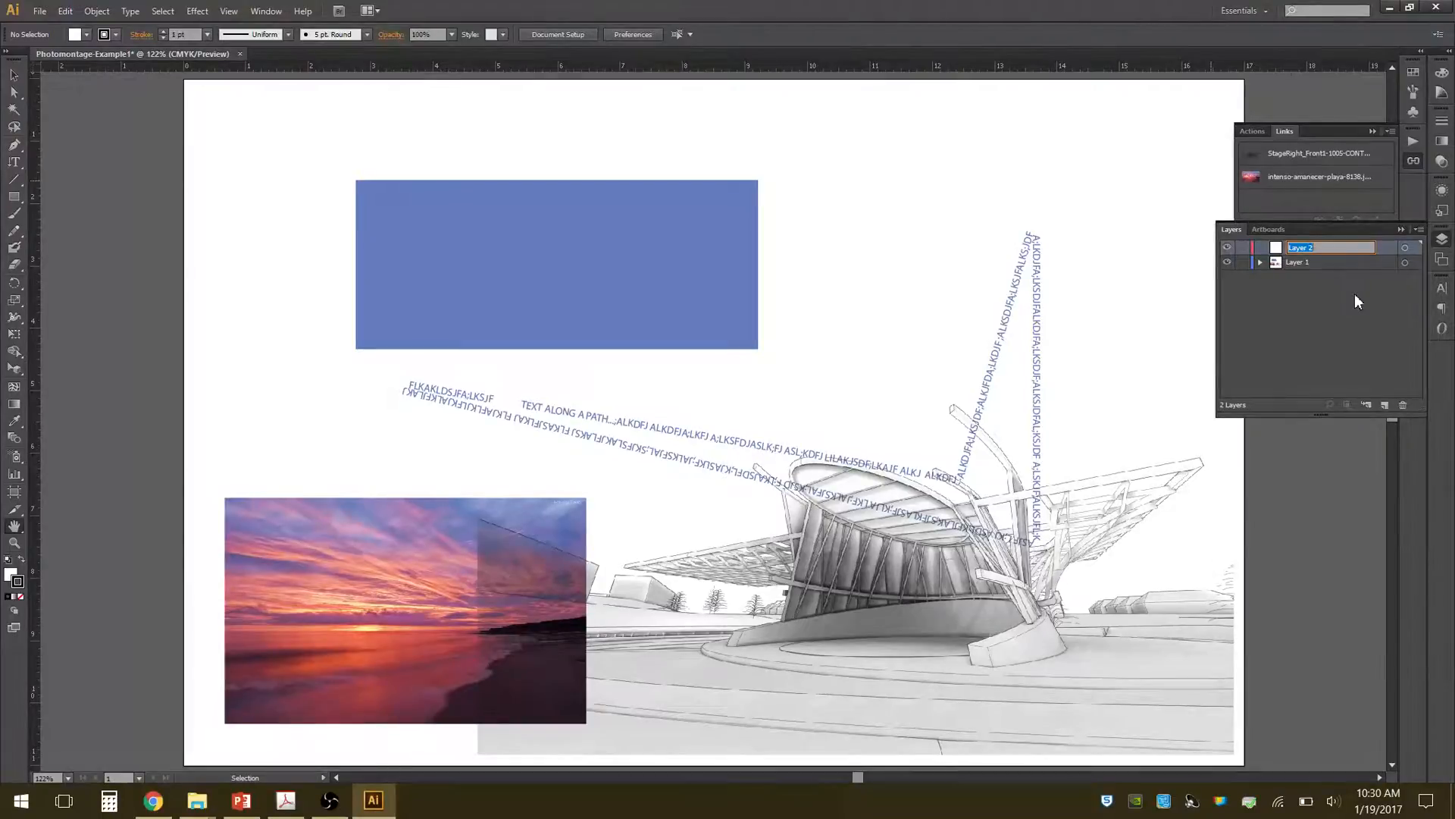
{"action": "type", "text": "BEXT BODY"}
{"action": "key", "text": "BackSpace"}
{"action": "key", "text": "BackSpace"}
{"action": "key", "text": "BackSpace"}
{"action": "key", "text": "BackSpace"}
{"action": "key", "text": "BackSpace"}
{"action": "key", "text": "BackSpace"}
{"action": "key", "text": "BackSpace"}
{"action": "key", "text": "BackSpace"}
{"action": "type", "text": "Text Body"}
{"action": "key", "text": "Return"}
Create another layer above Text Body and name it Title Text.
{"action": "left_click", "coordinate": [1384, 405]}
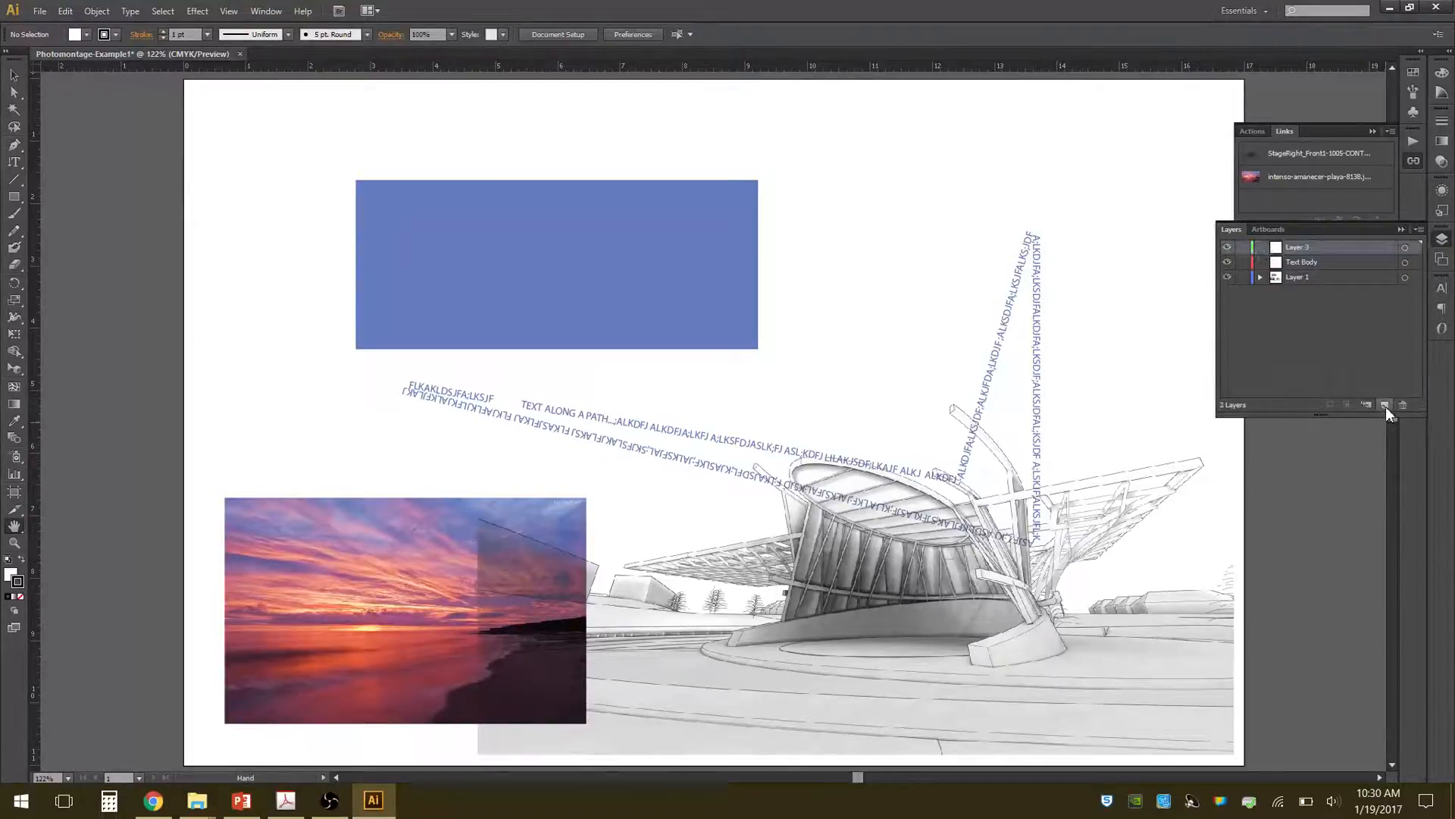
{"action": "double_click", "coordinate": [1298, 247]}
{"action": "type", "text": "Title"}
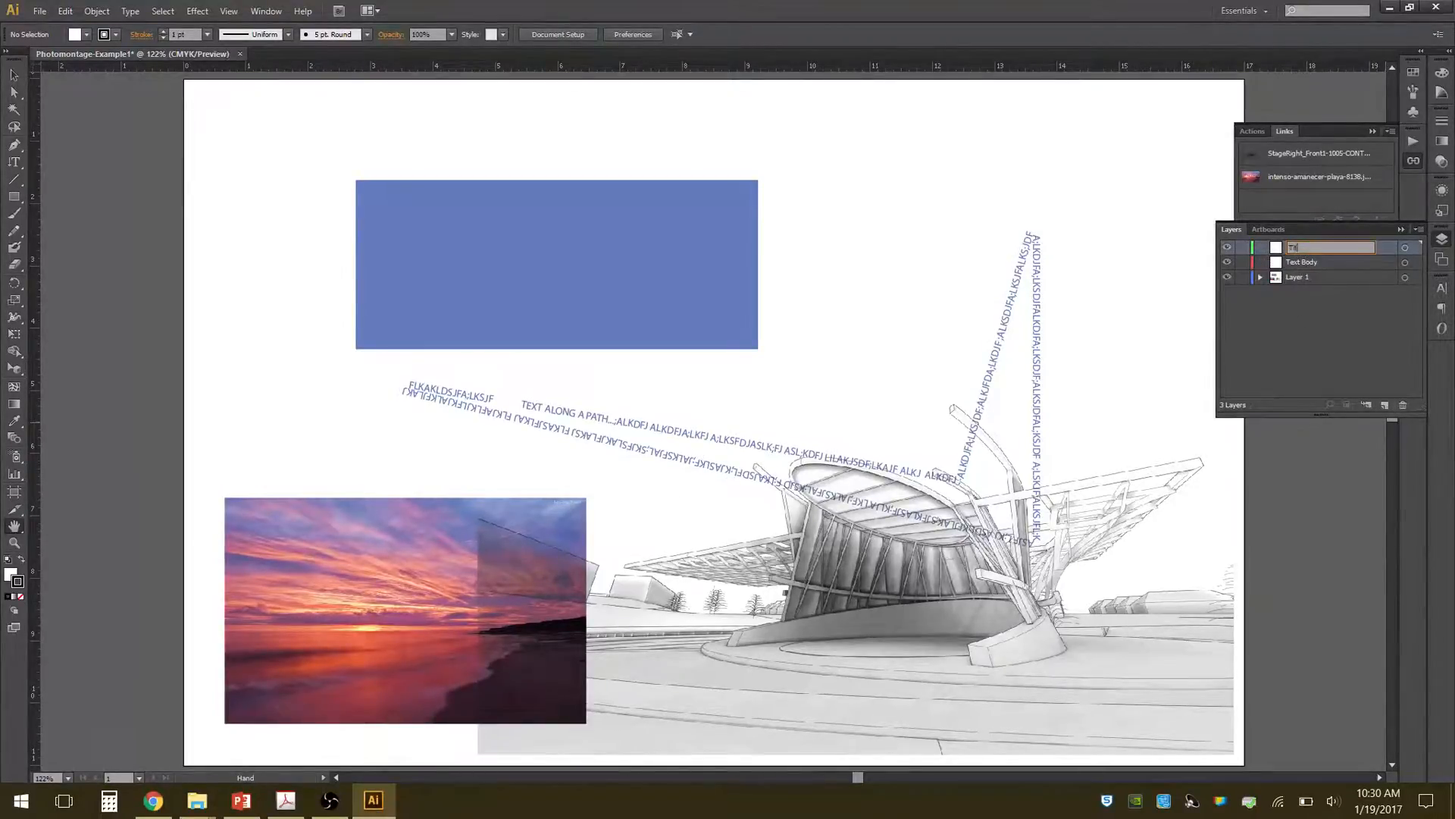
{"action": "type", "text": " Text"}
{"action": "left_click", "coordinate": [1273, 353]}
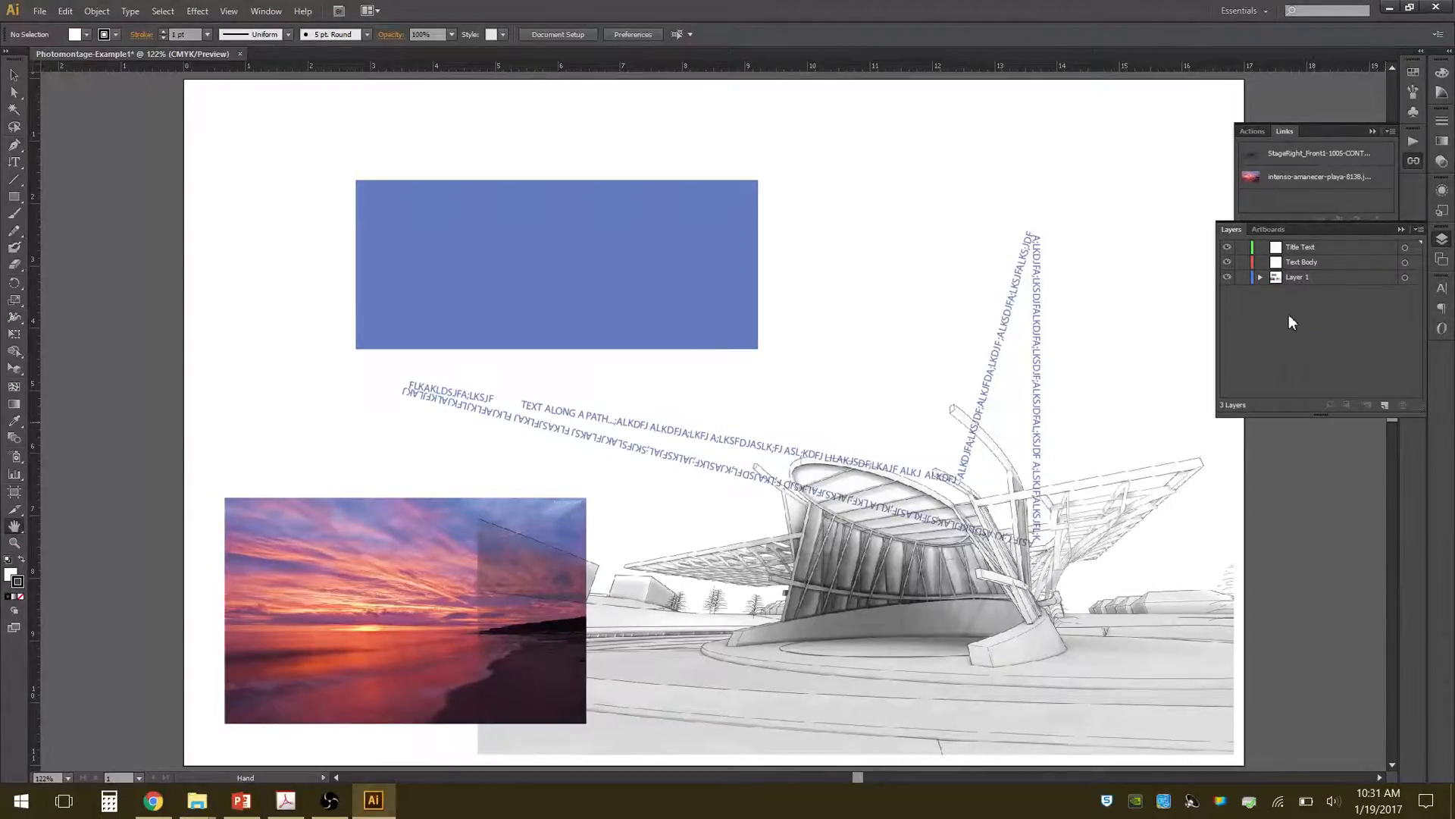
Rename Layer 1, which holds the existing artwork, as Image Main.
{"action": "double_click", "coordinate": [1295, 277]}
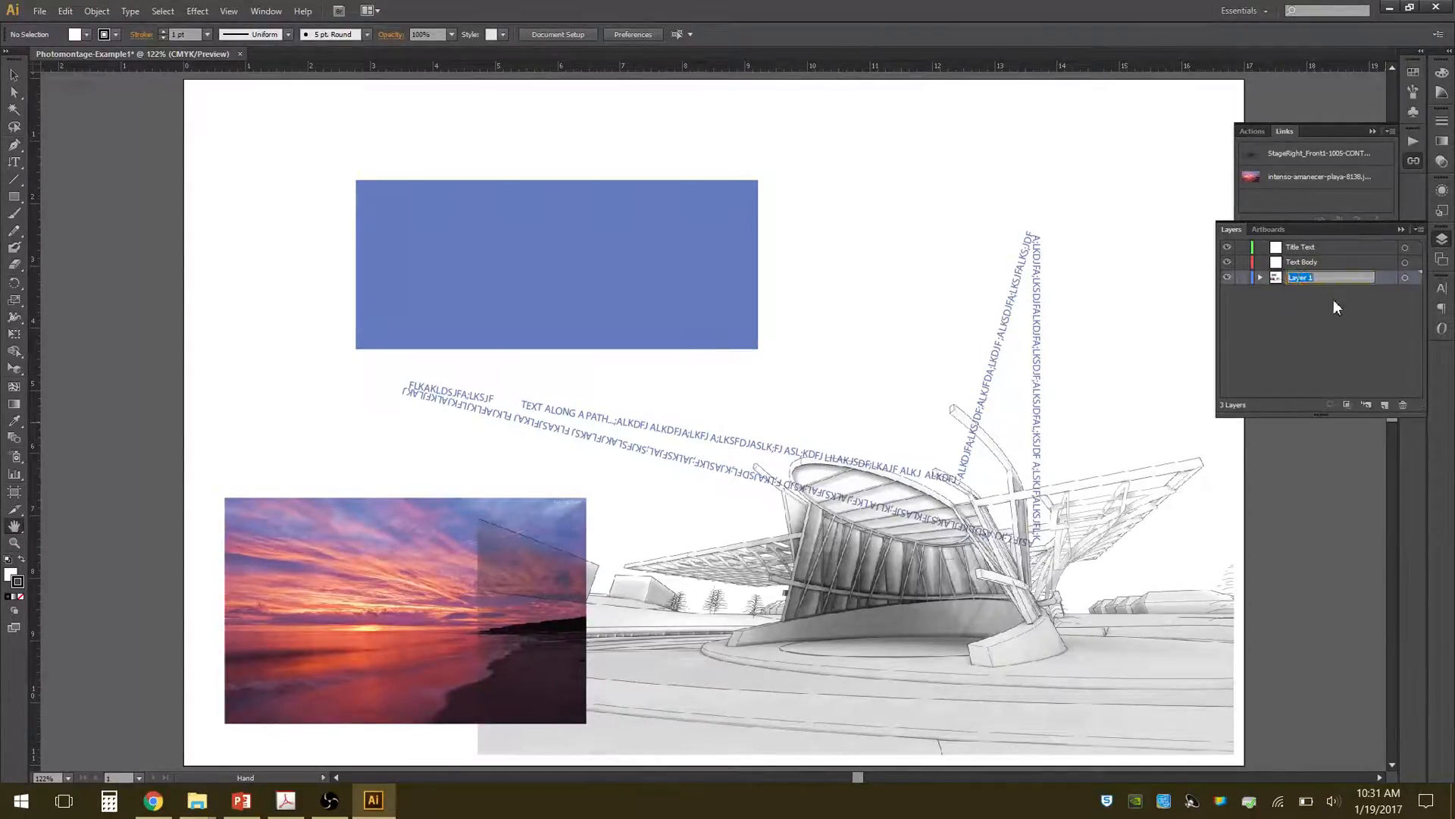
{"action": "type", "text": "Image Main"}
{"action": "key", "text": "Return"}
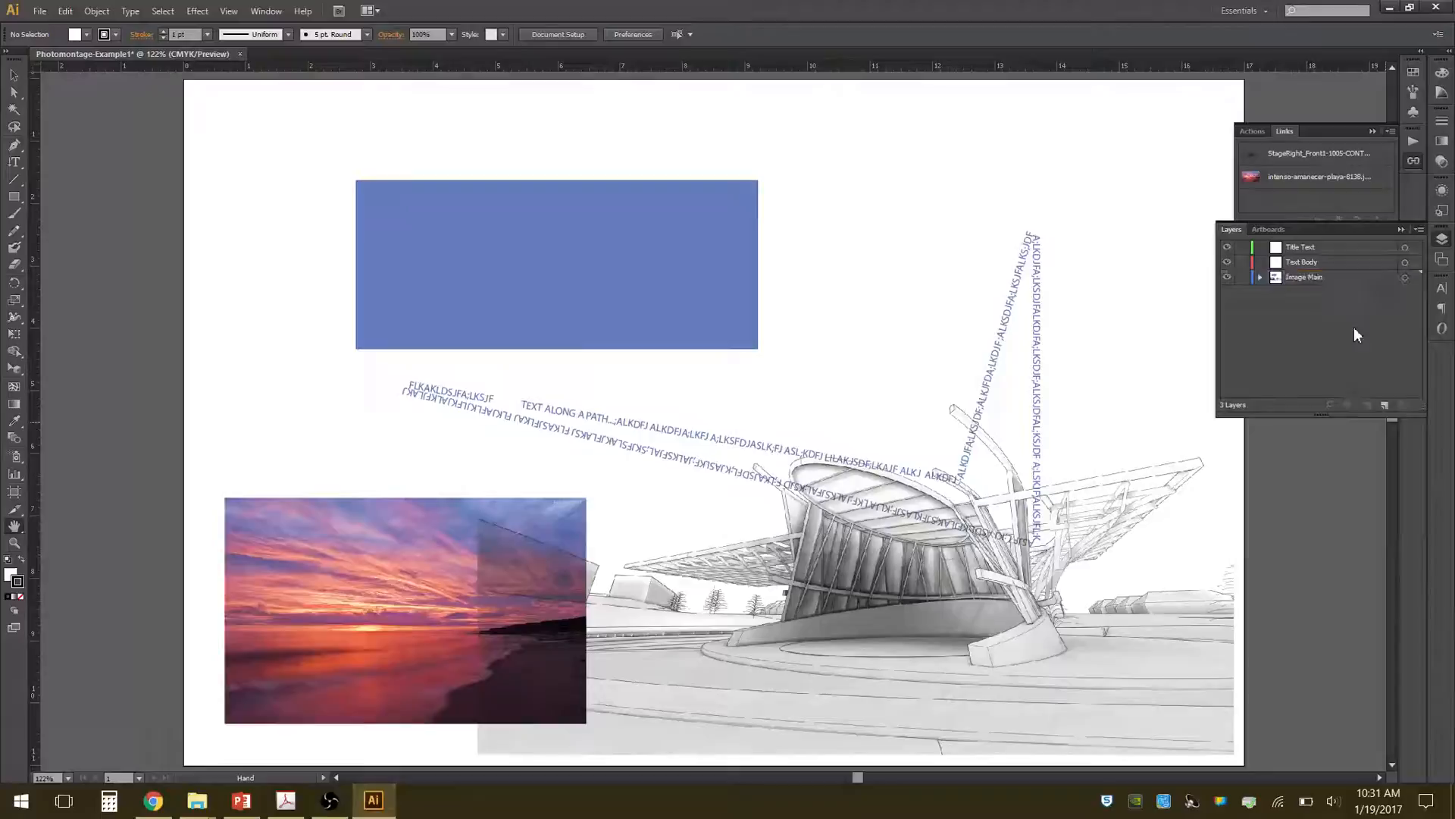
Create a new layer directly above Image Main and name it Line Overlay.
{"action": "left_click", "coordinate": [1385, 405]}
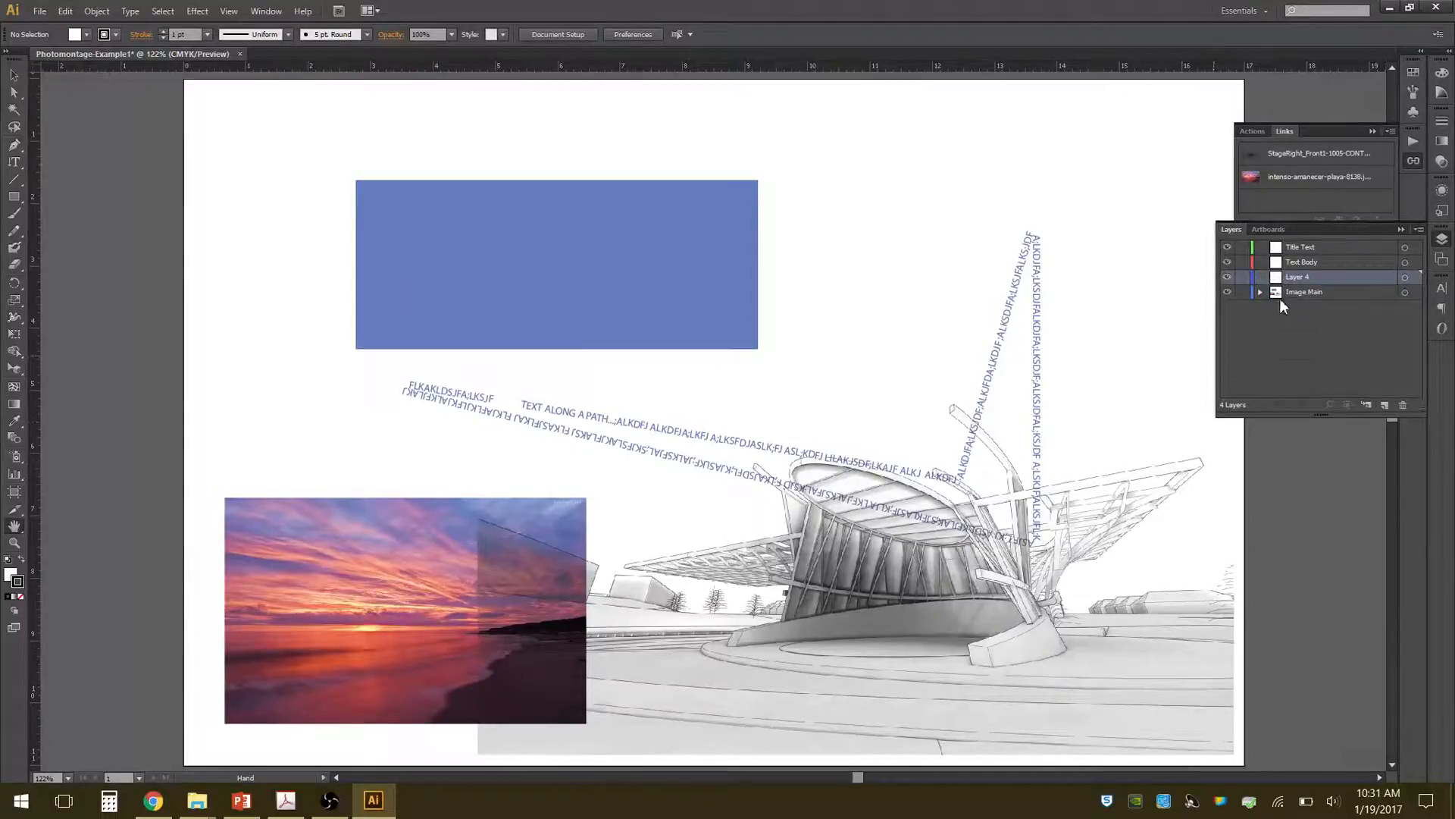
{"action": "double_click", "coordinate": [1293, 278]}
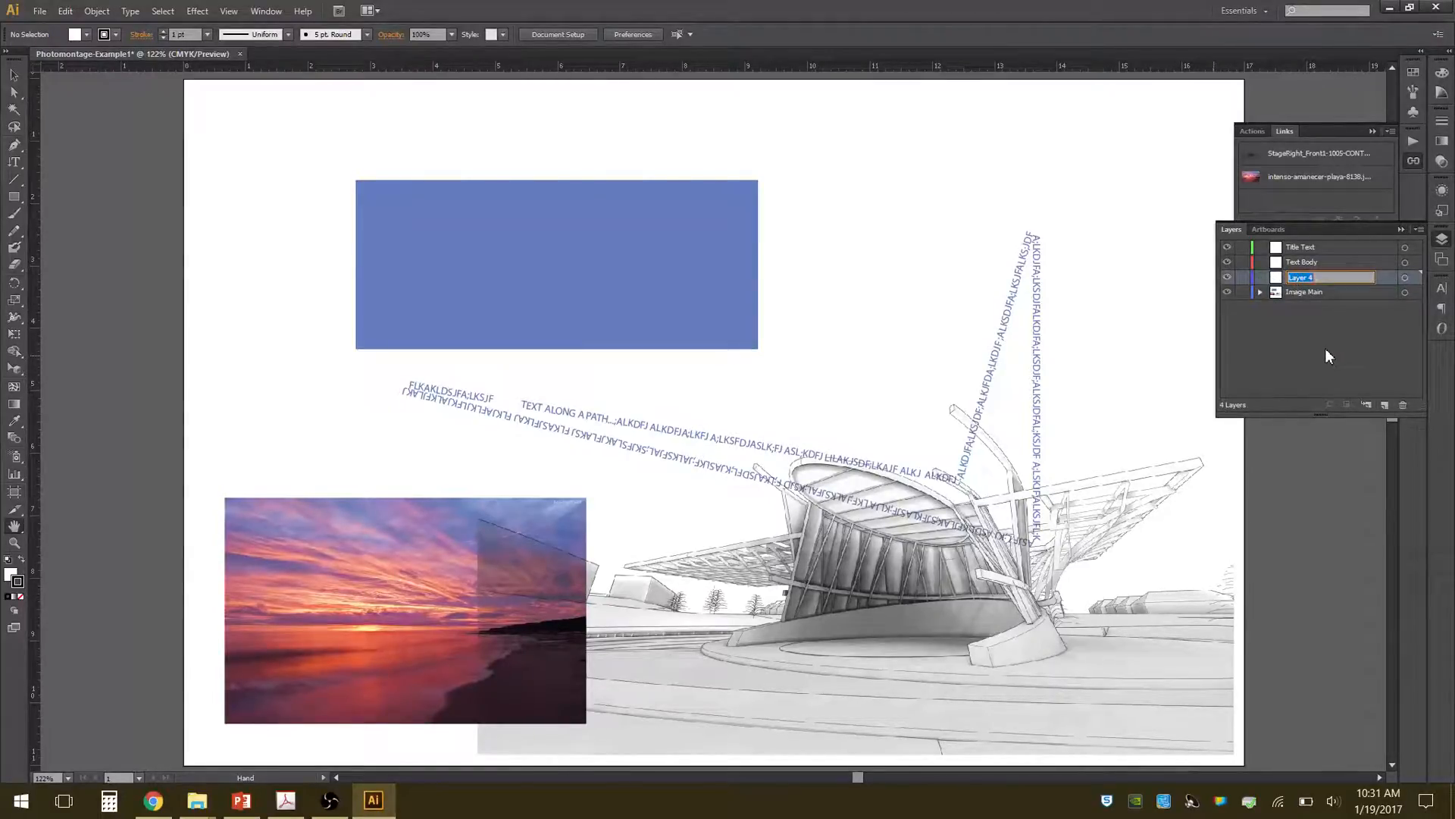
{"action": "type", "text": "Line Overlay"}
{"action": "key", "text": "Return"}
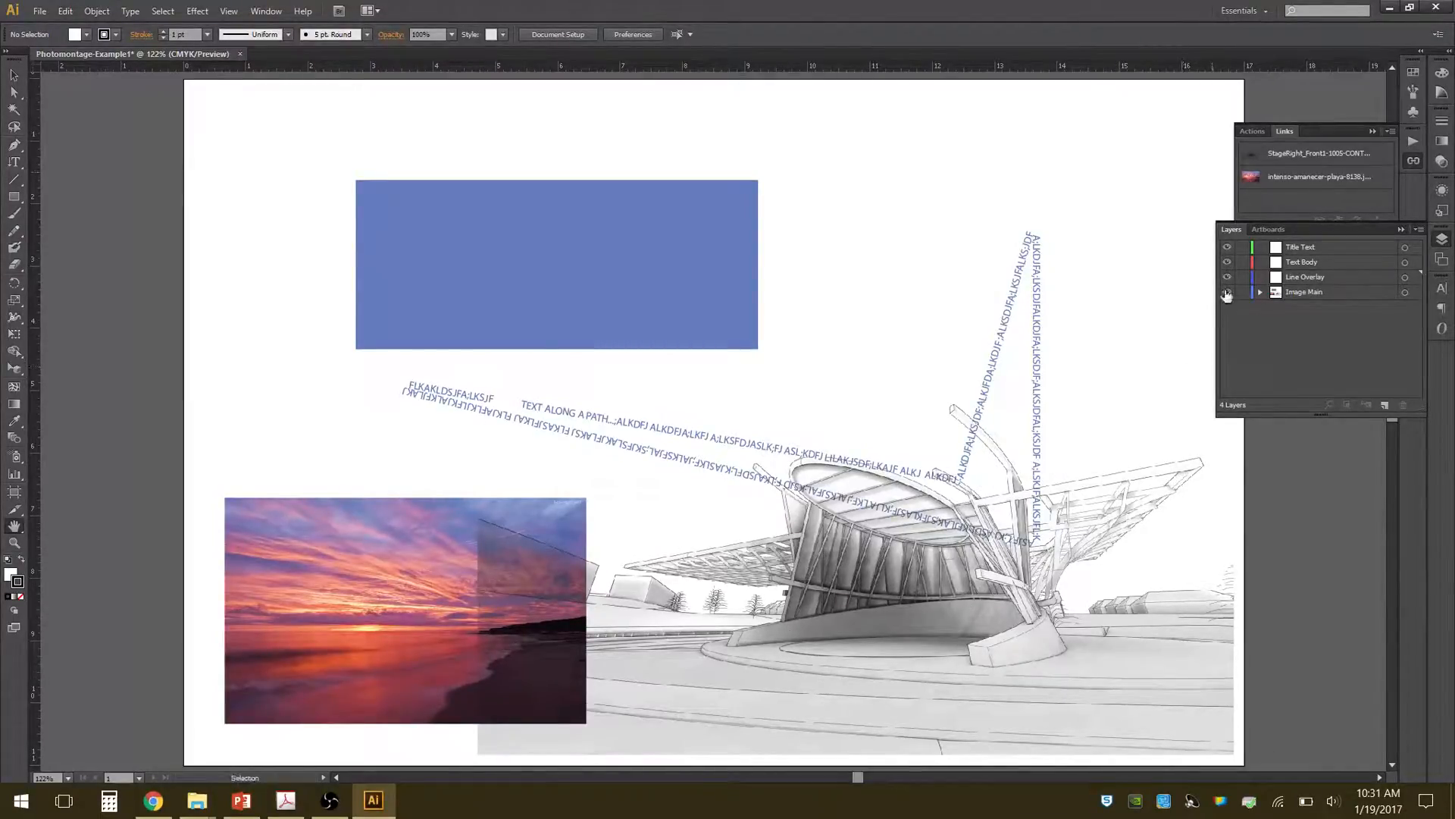
Move the linked building line drawing from Image Main to the Line Overlay layer and toggle that layer's visibility to check it.
{"action": "left_click", "coordinate": [1227, 292]}
{"action": "left_click", "coordinate": [1228, 293]}
{"action": "left_click", "coordinate": [14, 75]}
{"action": "left_click", "coordinate": [961, 344]}
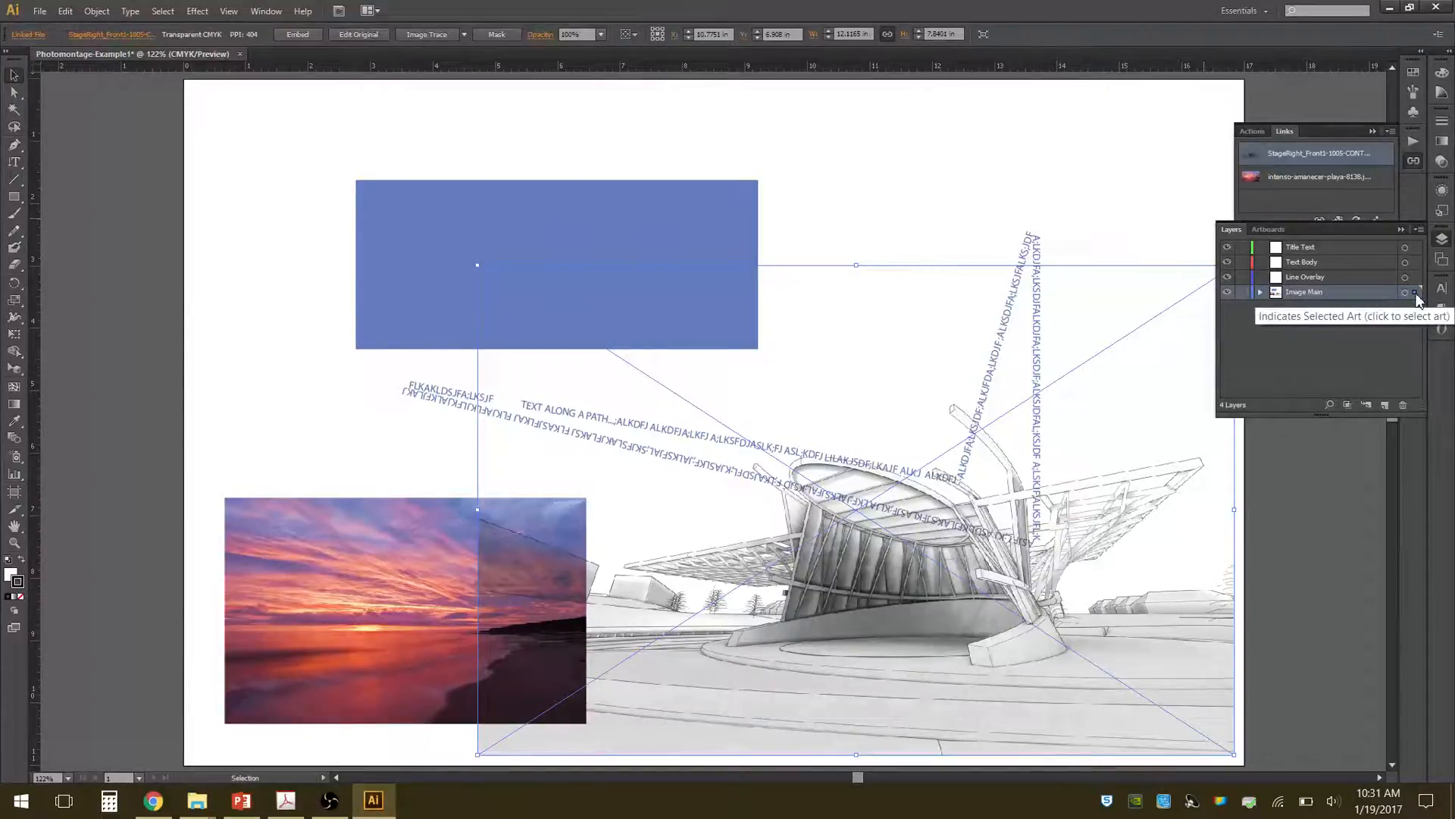
{"action": "left_click_drag", "start_coordinate": [1416, 295], "coordinate": [1416, 279]}
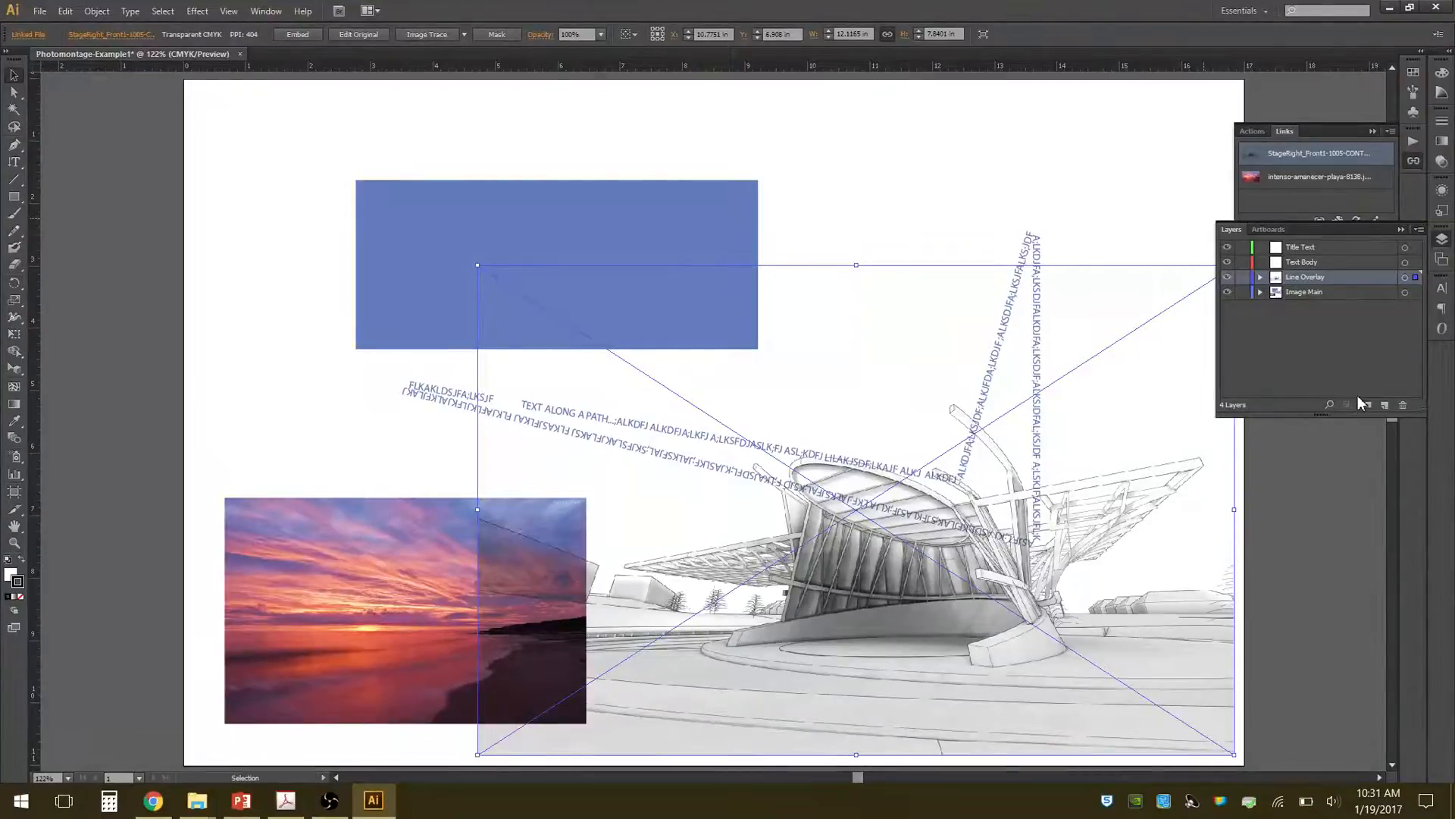
{"action": "left_click", "coordinate": [1353, 350]}
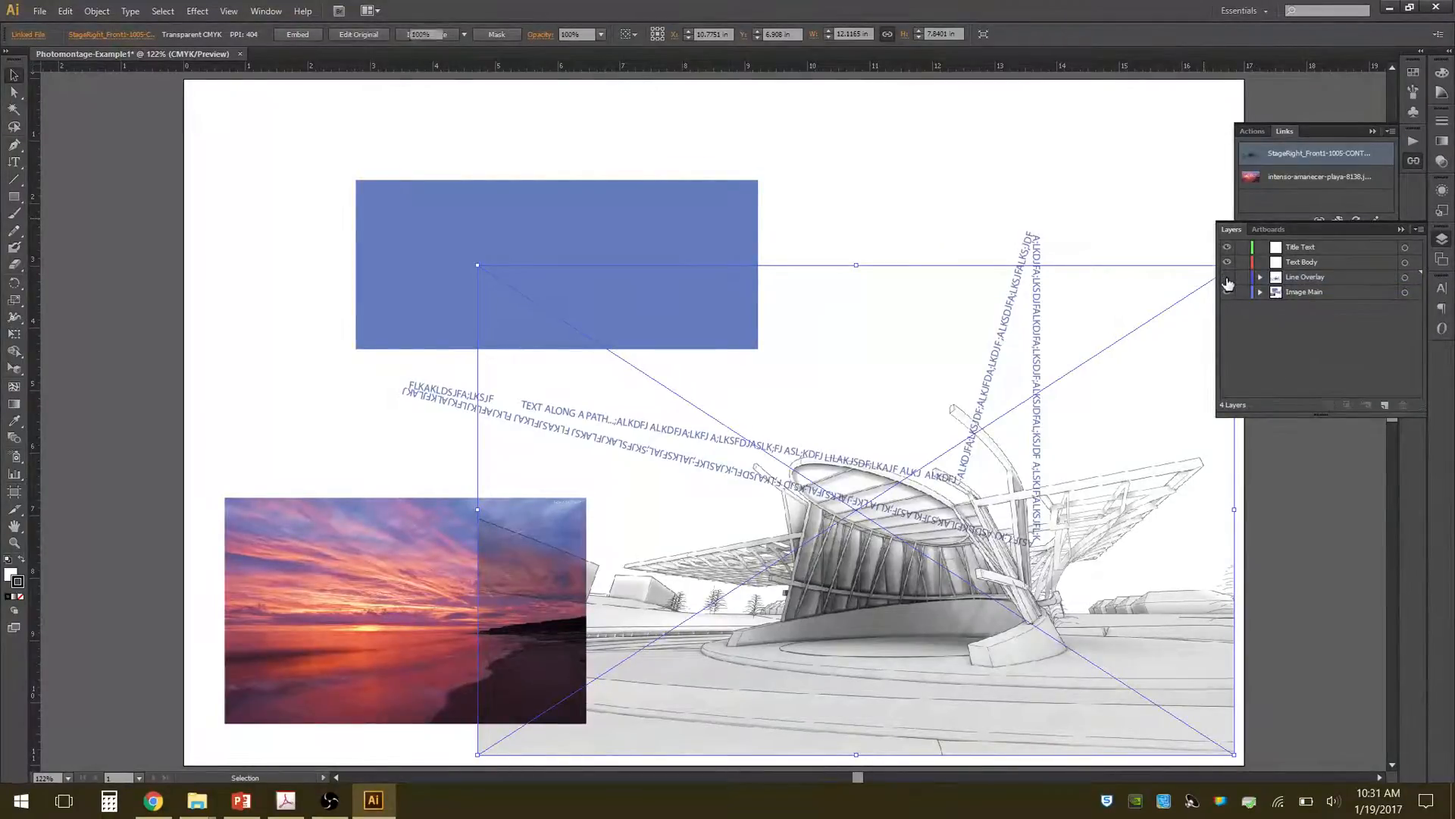
{"action": "left_click", "coordinate": [1227, 277]}
{"action": "left_click", "coordinate": [1227, 277]}
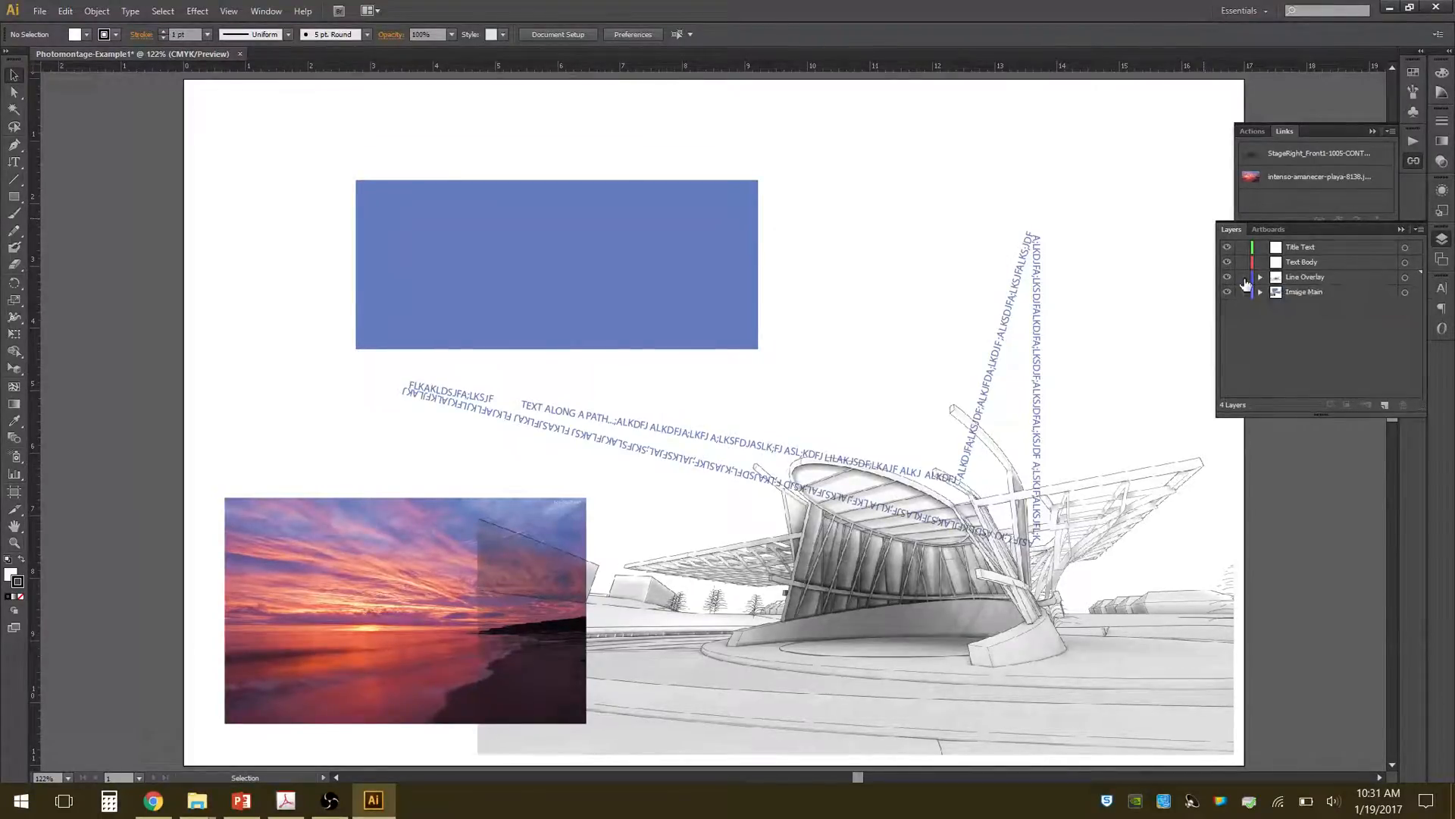
Move the building line drawing into the artboard's lower-right corner and lock the Line Overlay layer.
{"action": "left_click", "coordinate": [1121, 634]}
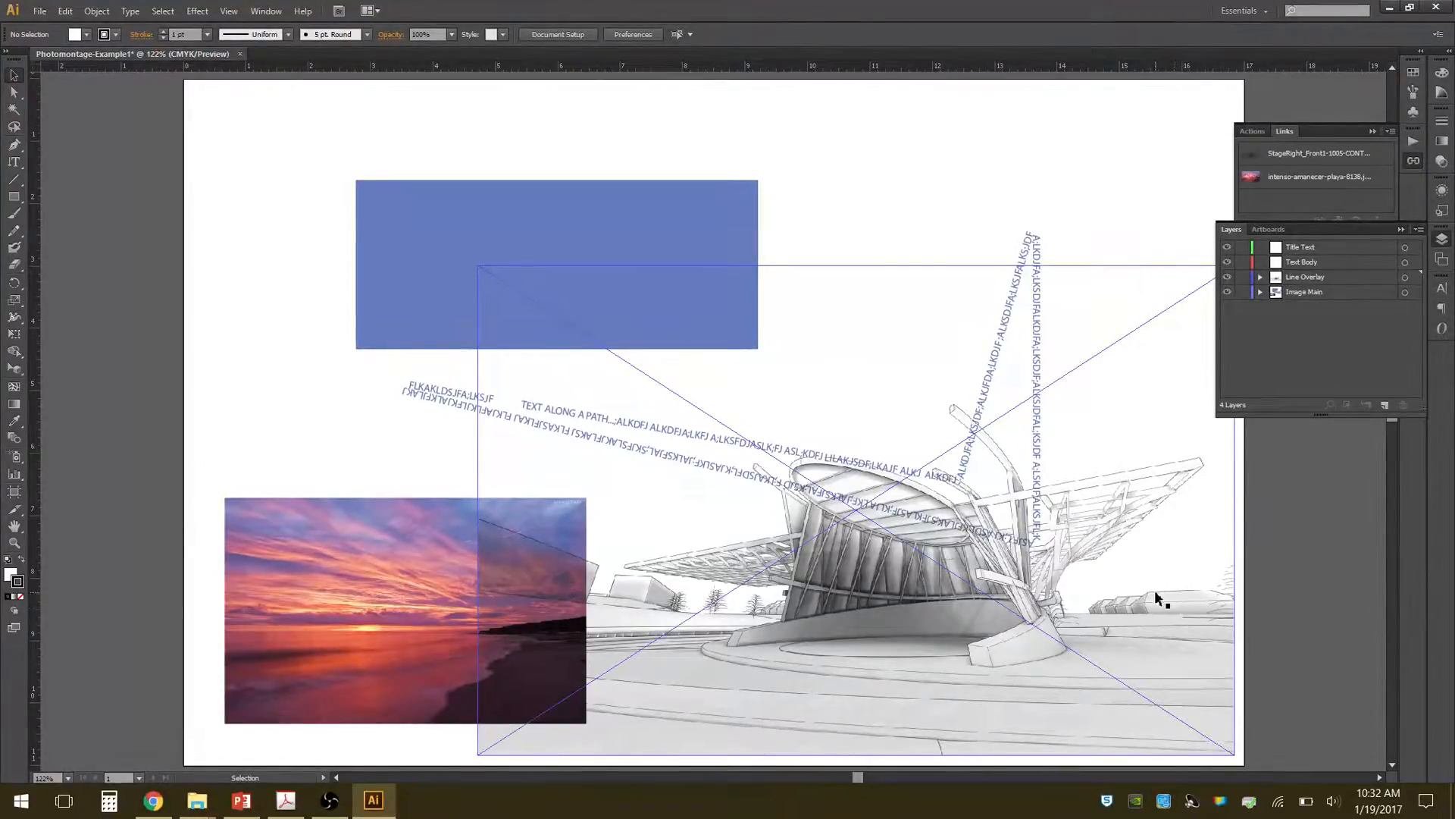
{"action": "left_click_drag", "start_coordinate": [1154, 590], "coordinate": [1176, 608]}
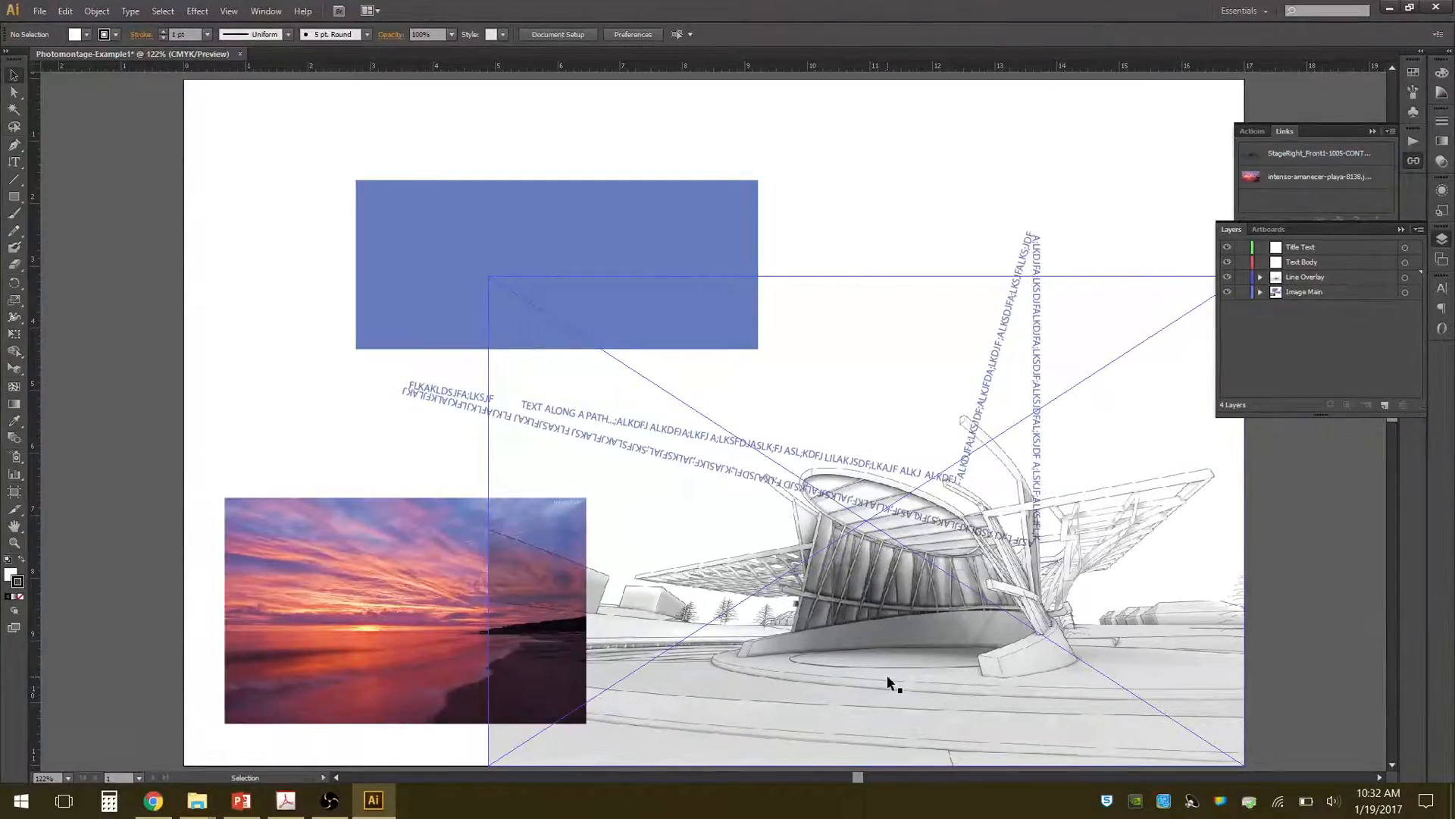
{"action": "left_click", "coordinate": [1242, 277]}
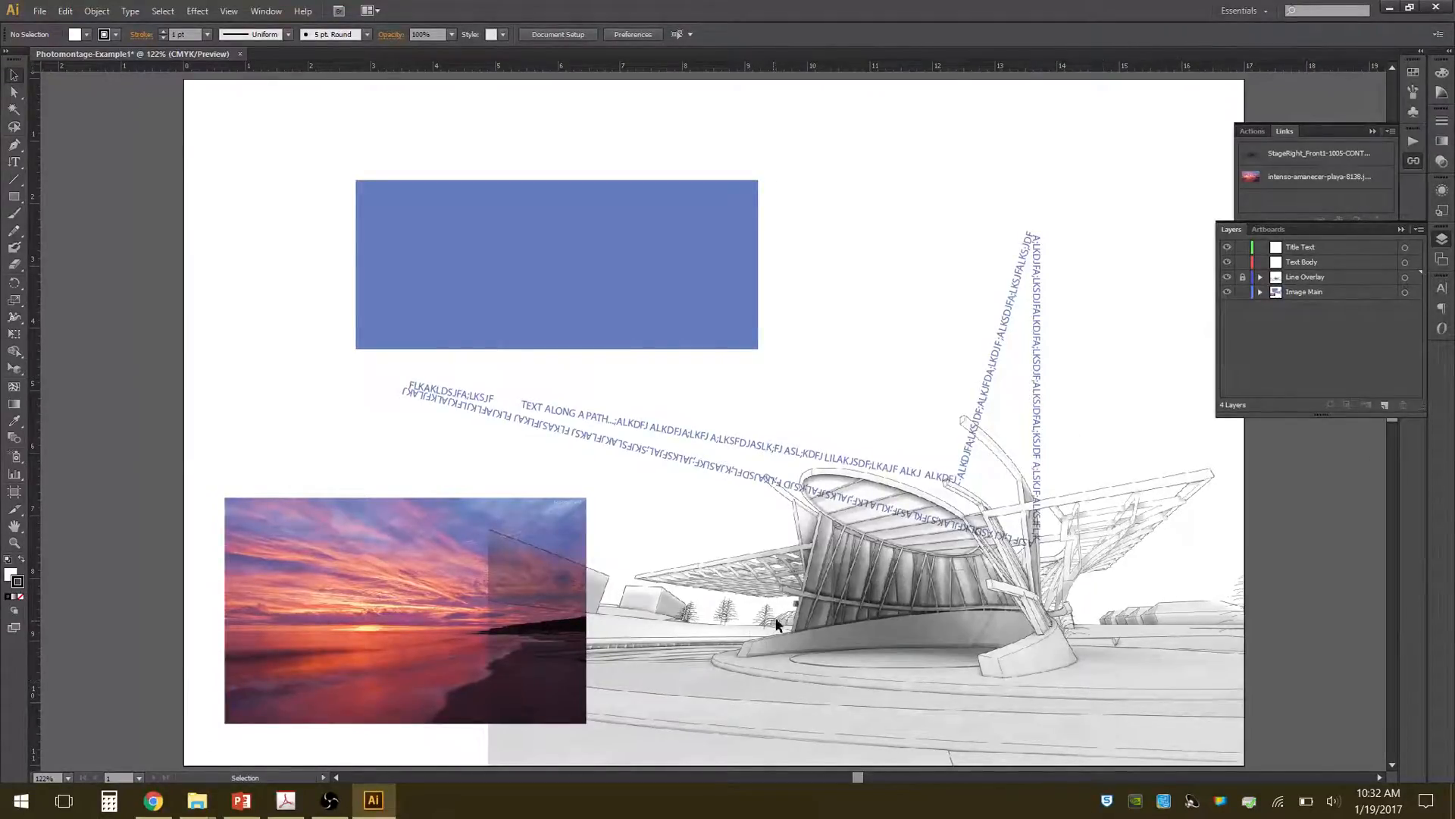
Move the text along the path from Image Main to the Text Body layer and deselect it.
{"action": "left_click", "coordinate": [1038, 393]}
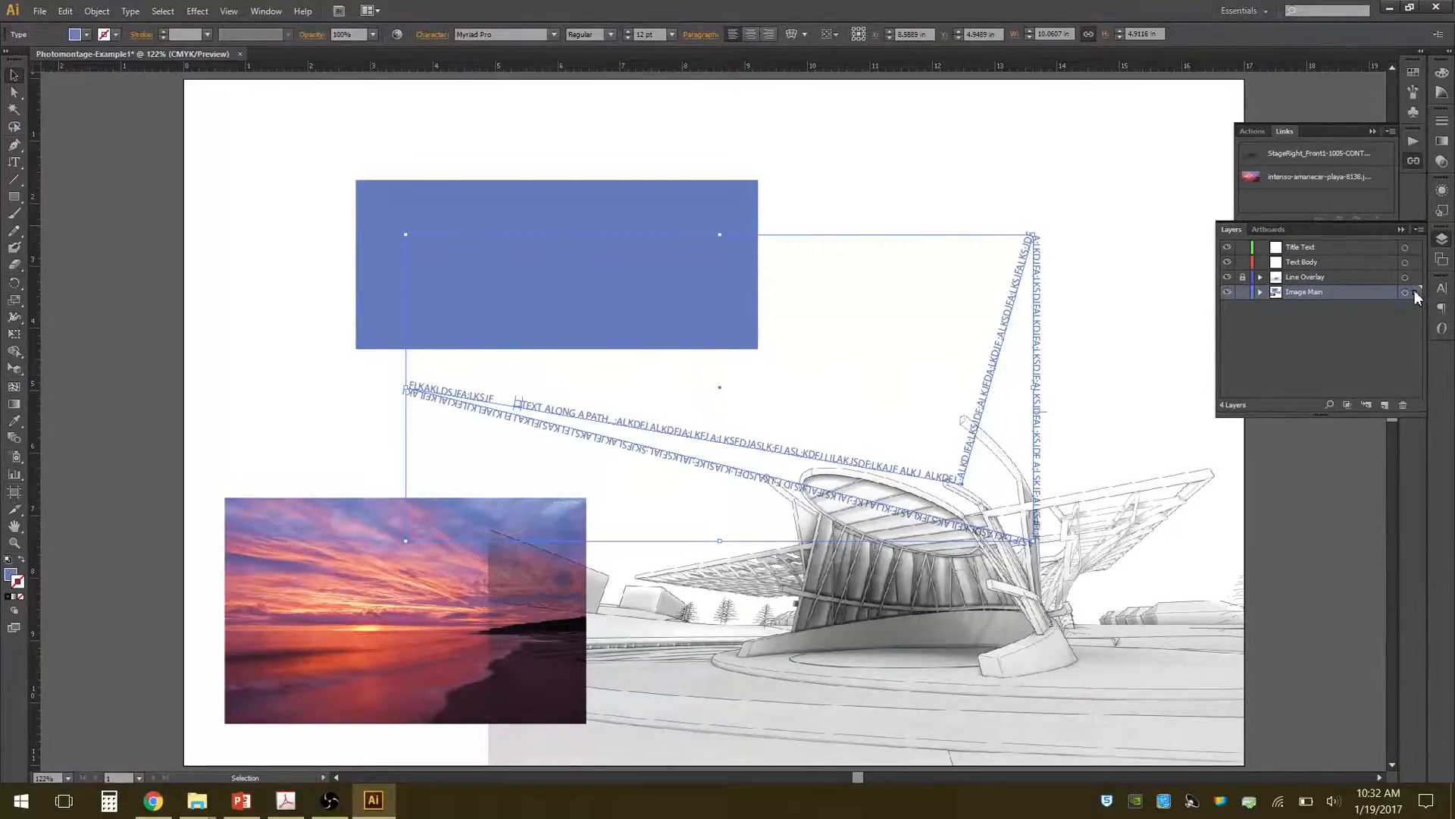
{"action": "left_click_drag", "start_coordinate": [1414, 288], "coordinate": [1415, 262]}
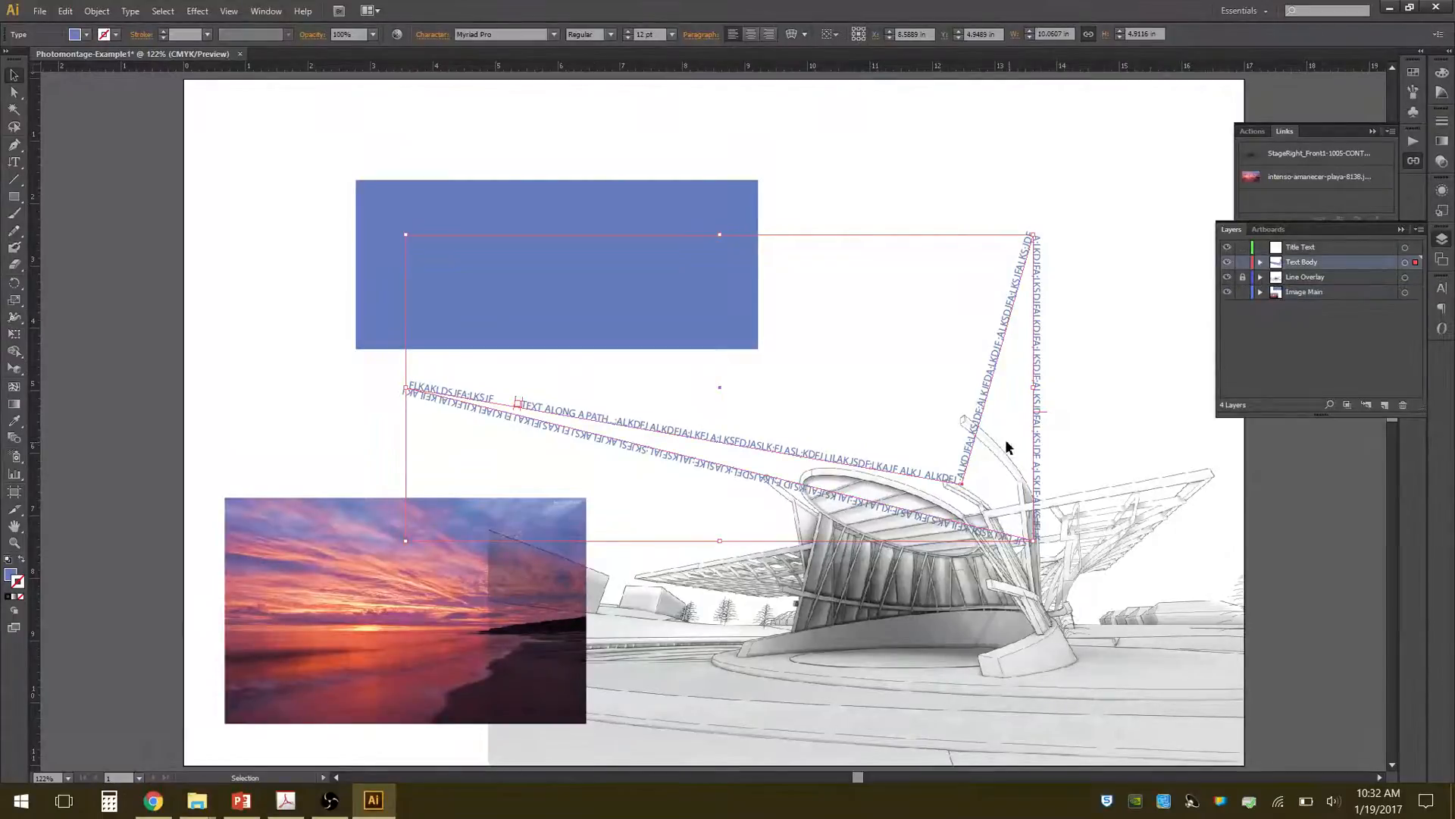
{"action": "left_click", "coordinate": [1100, 316]}
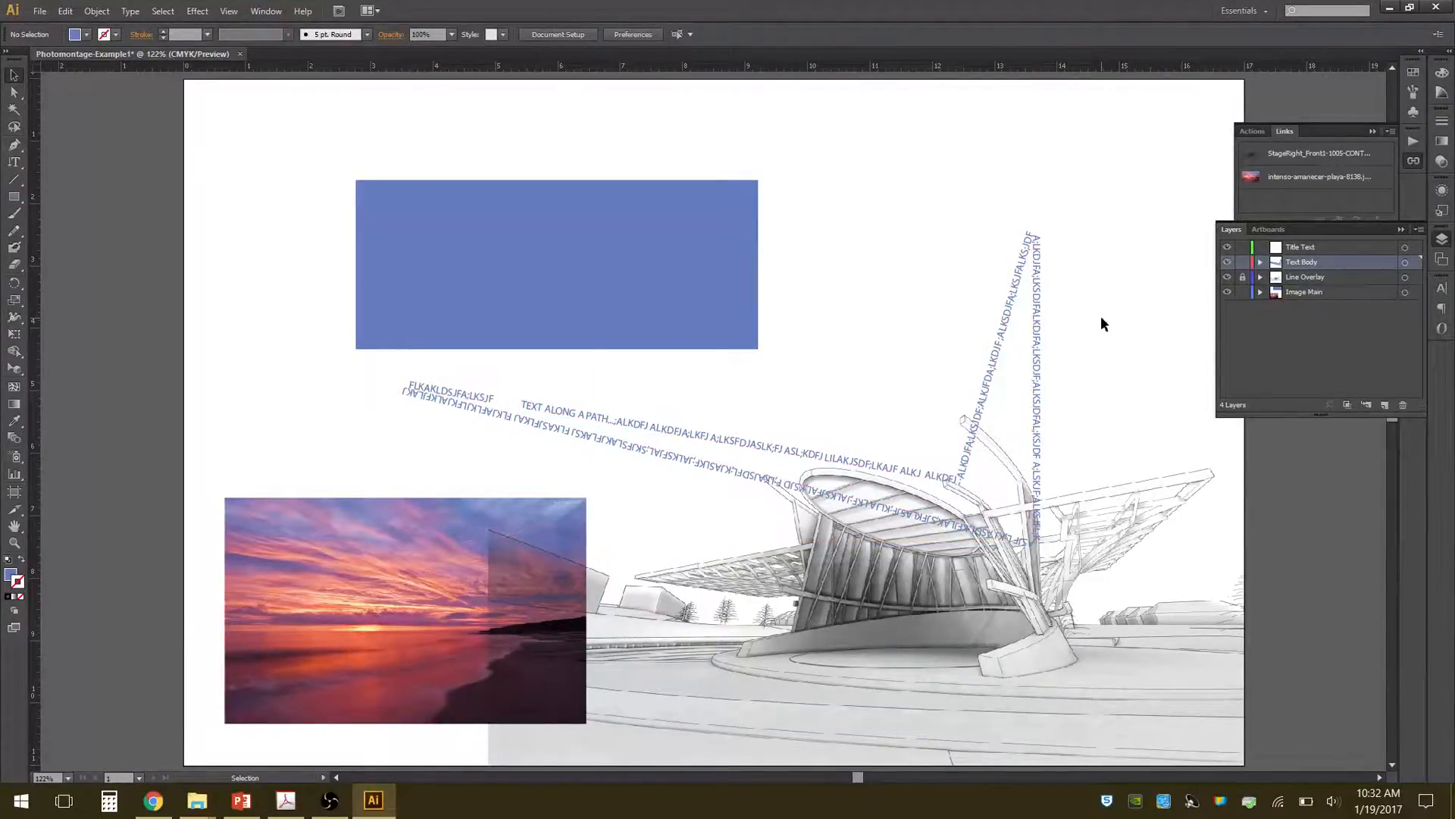
Create a layer named Image Background below Image Main and move the linked sunset image onto it.
{"action": "left_click", "coordinate": [691, 273]}
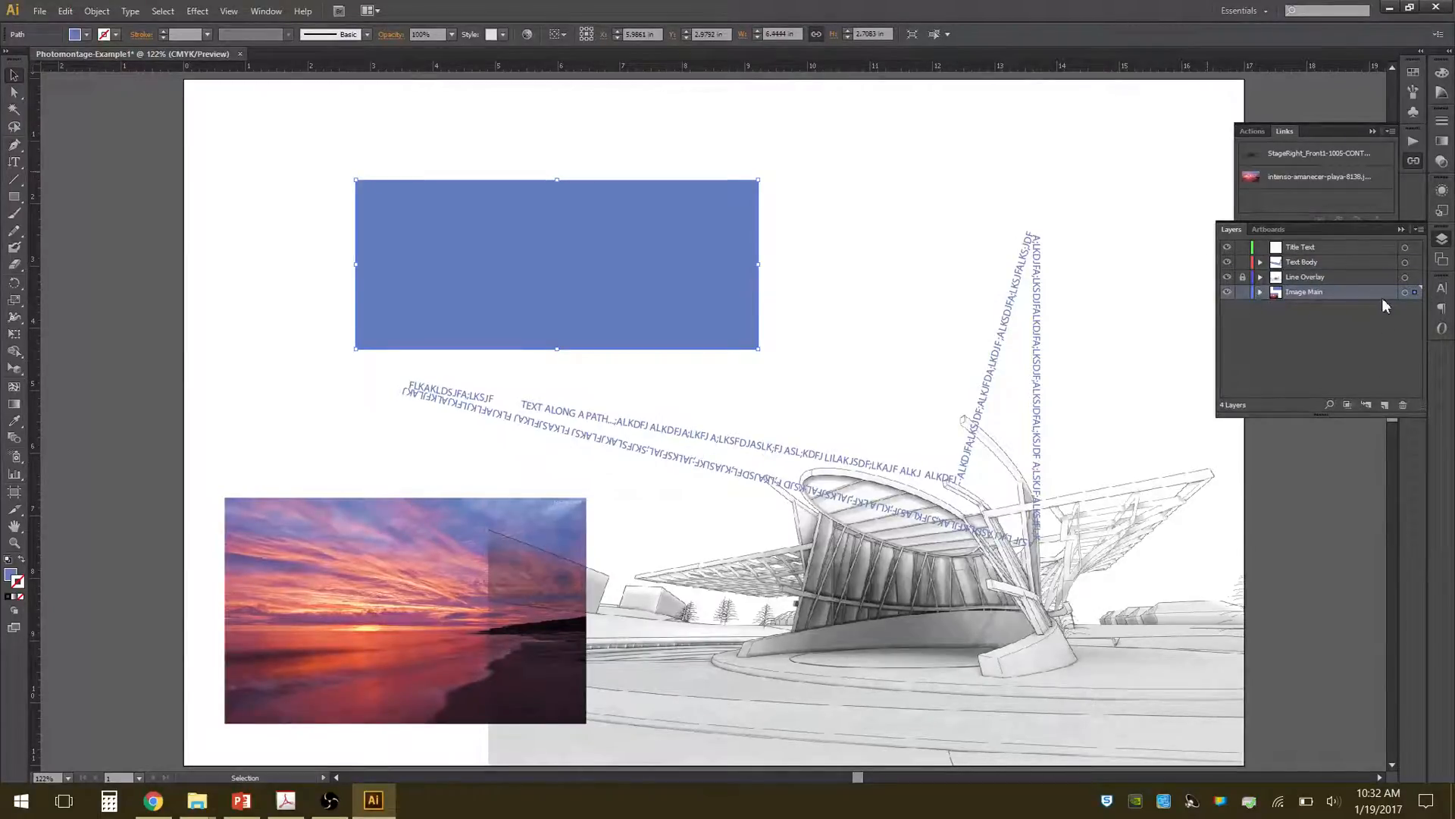
{"action": "left_click", "coordinate": [352, 573]}
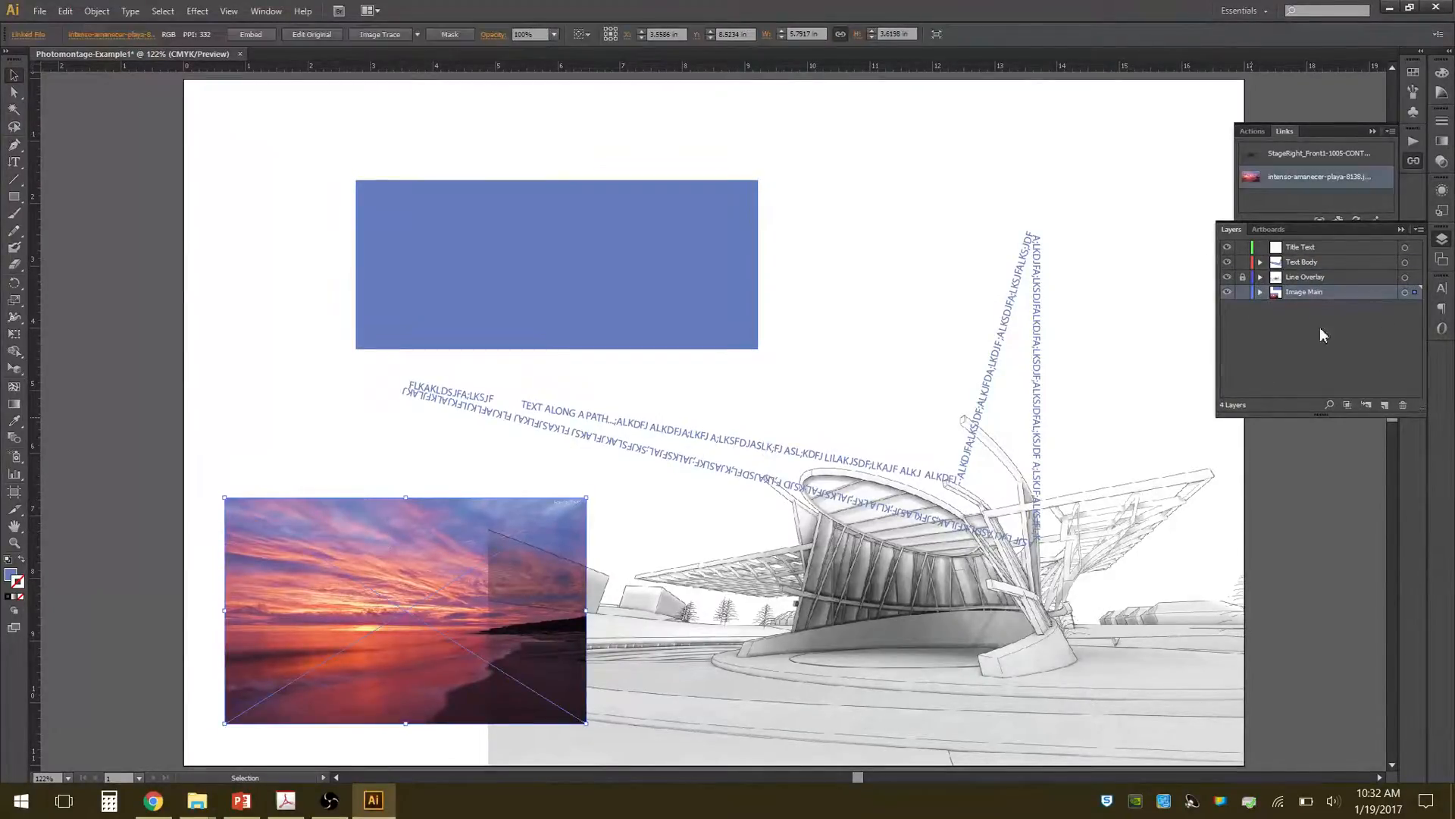
{"action": "left_click", "coordinate": [1385, 405]}
{"action": "double_click", "coordinate": [1298, 292]}
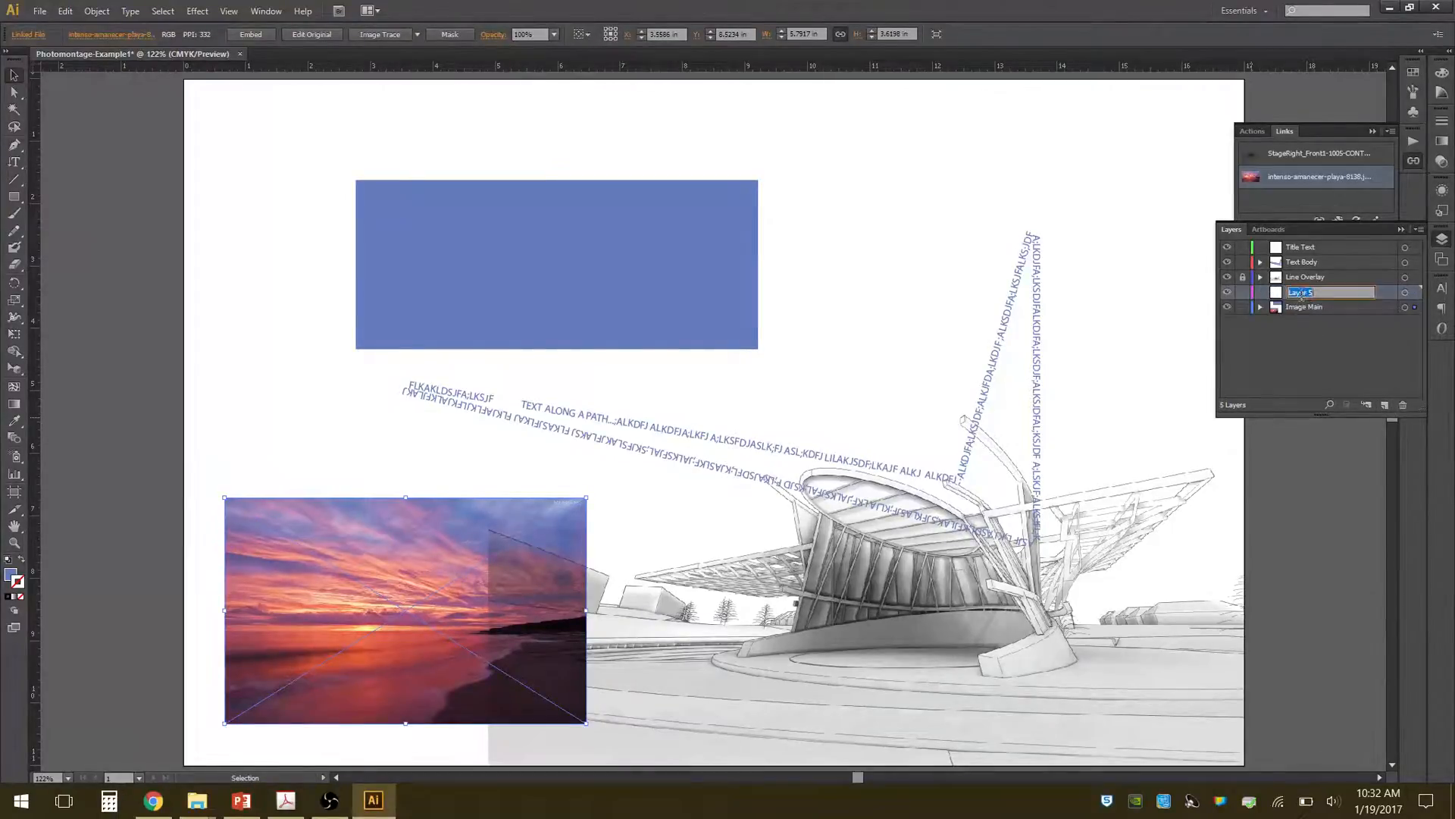
{"action": "type", "text": "Image Back"}
{"action": "type", "text": "ground"}
{"action": "key", "text": "Return"}
{"action": "left_click_drag", "start_coordinate": [1340, 292], "coordinate": [1340, 324]}
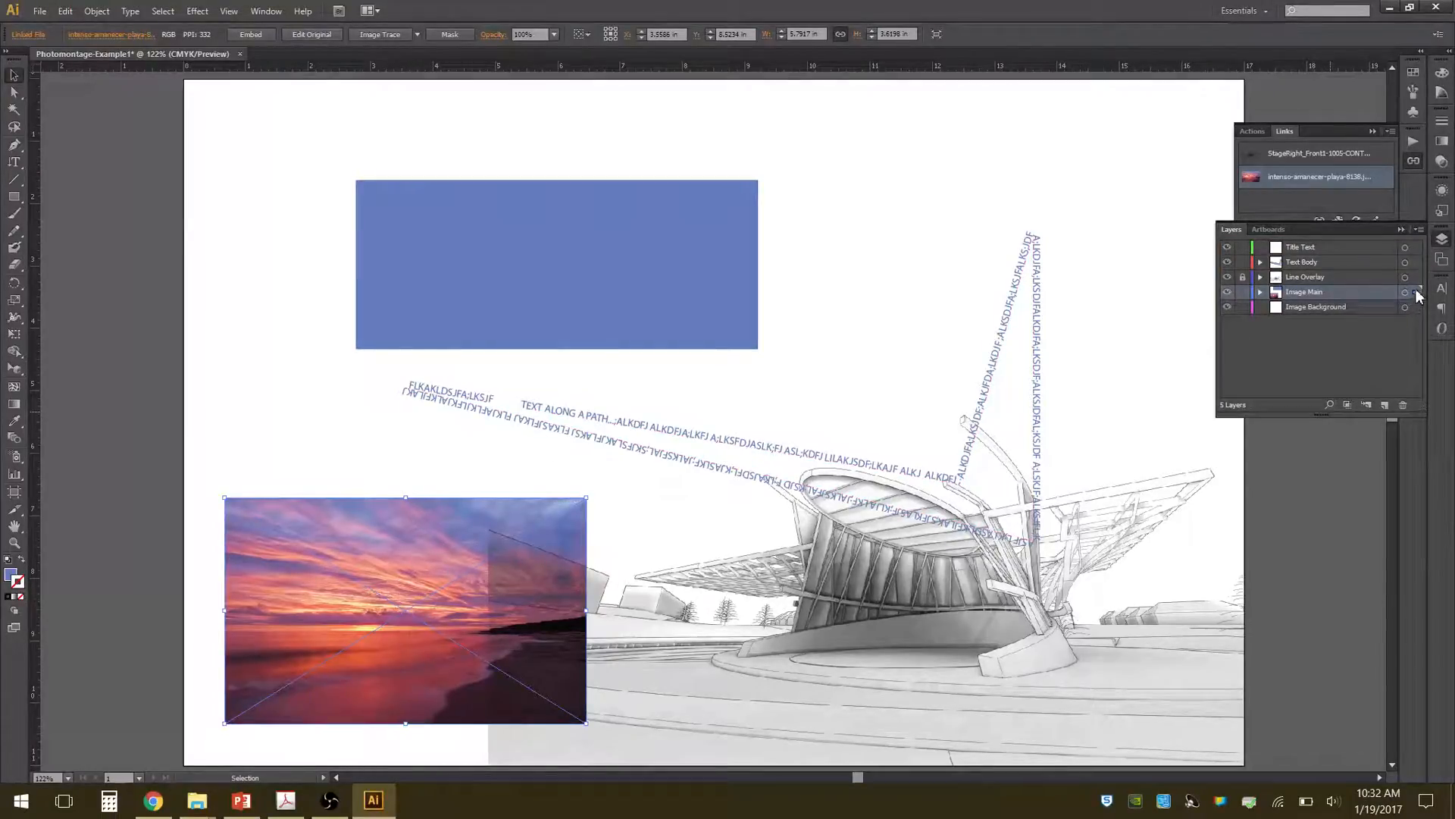
{"action": "left_click_drag", "start_coordinate": [1415, 292], "coordinate": [1415, 307]}
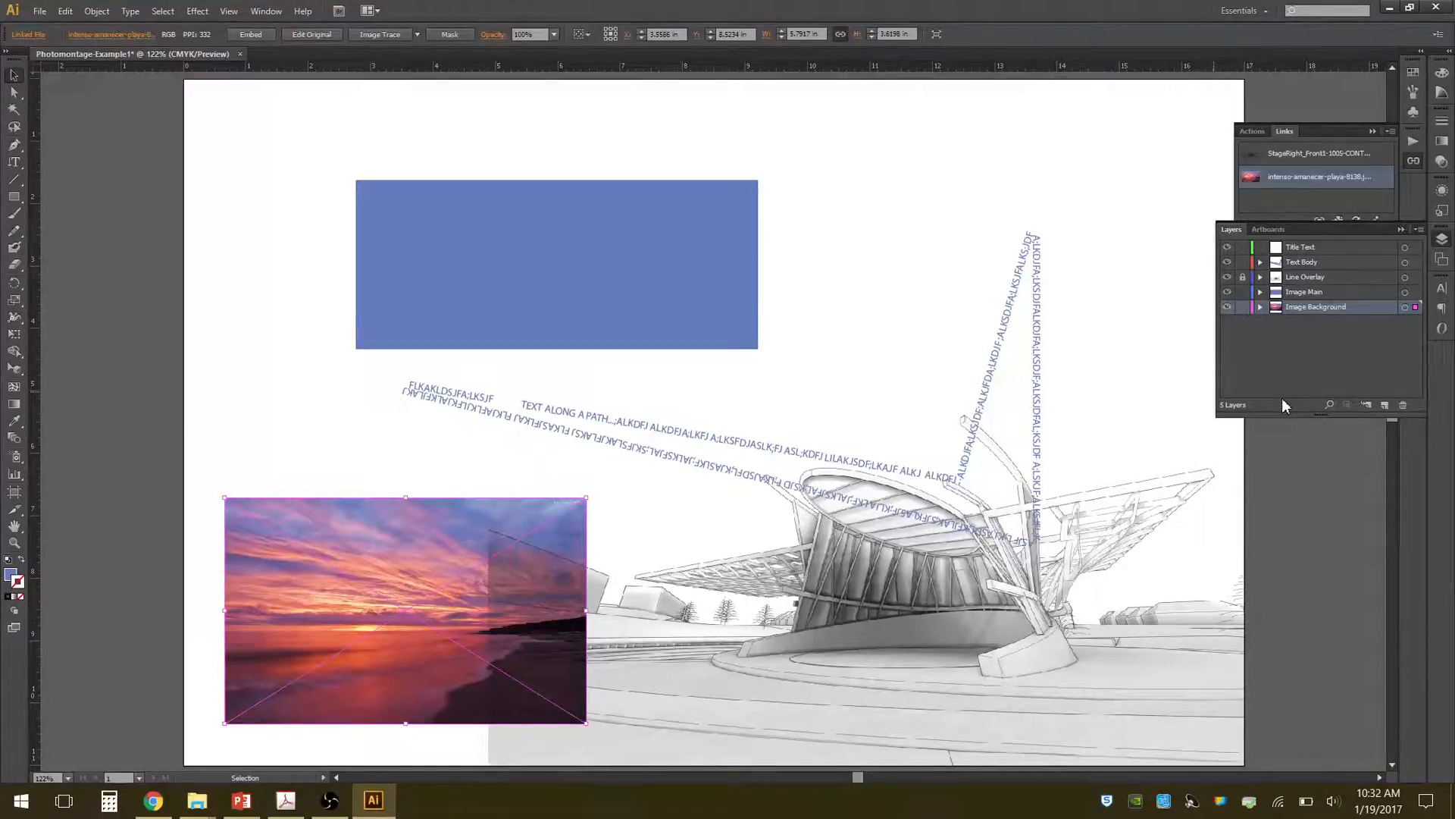
Create a new layer named GUIDES and place it above Title Text at the top of the layer stack.
{"action": "left_click", "coordinate": [1386, 405]}
{"action": "double_click", "coordinate": [1302, 307]}
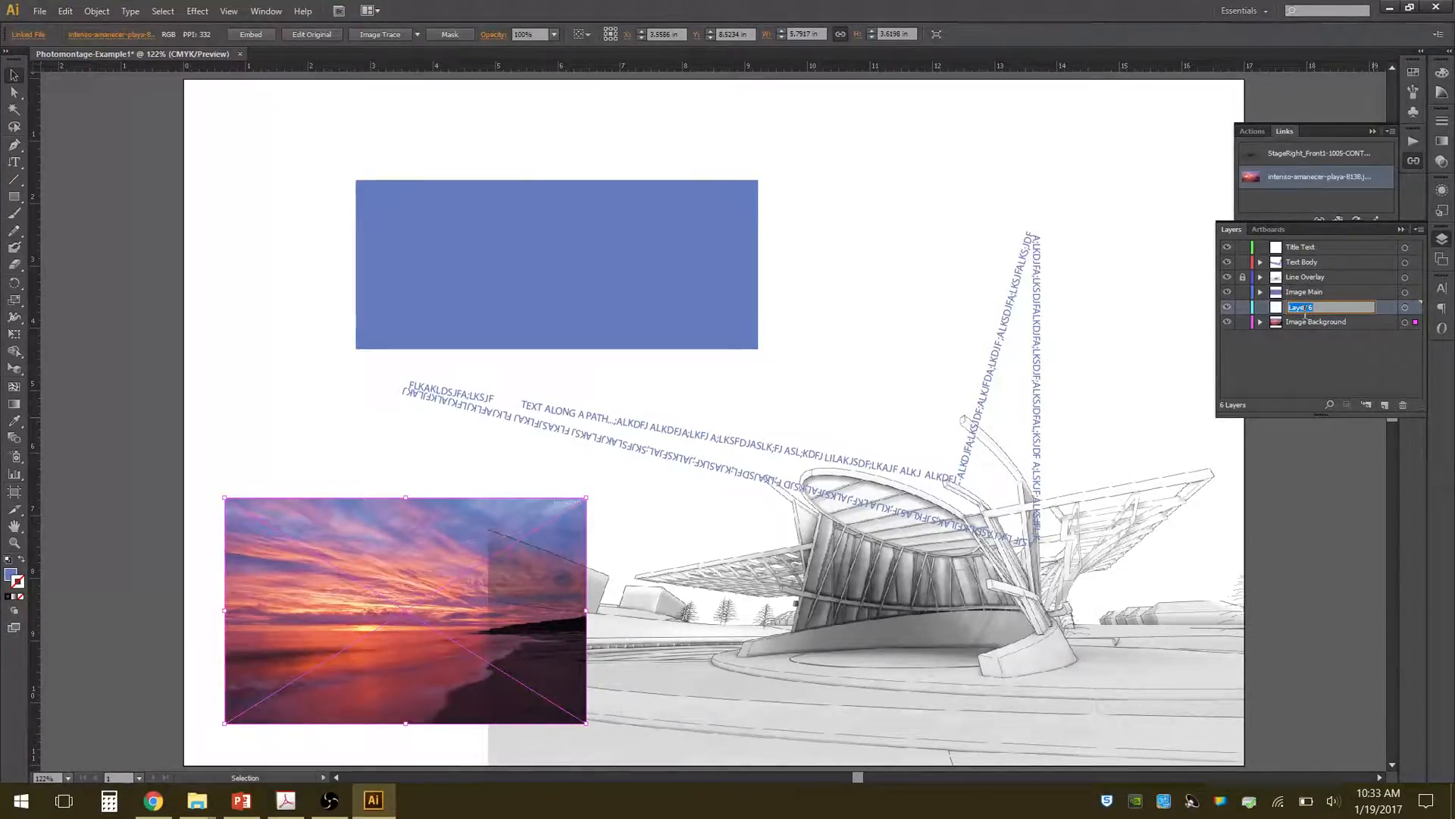
{"action": "type", "text": "GUIDES"}
{"action": "left_click", "coordinate": [1341, 386]}
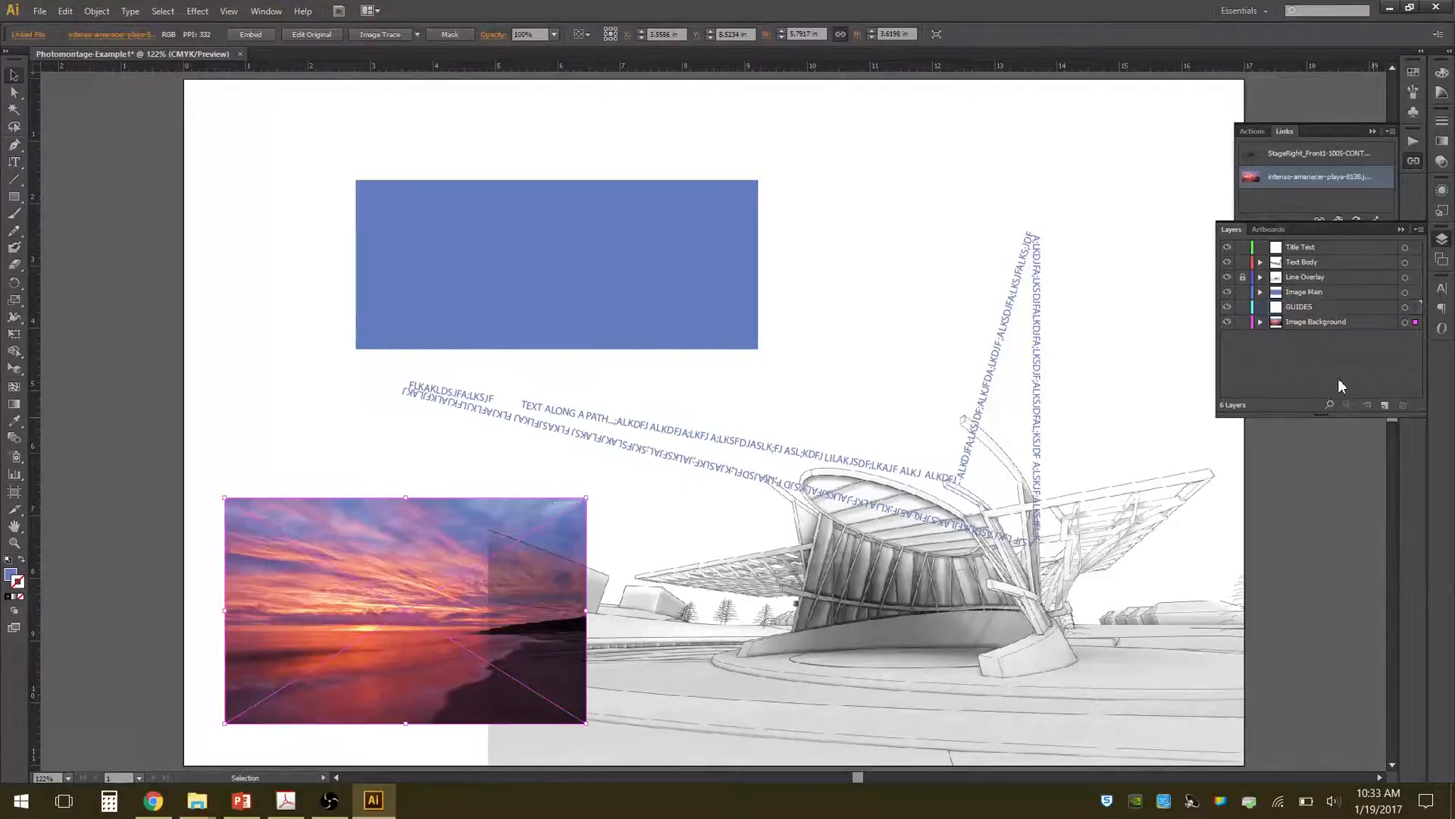
{"action": "left_click_drag", "start_coordinate": [1323, 309], "coordinate": [1331, 246]}
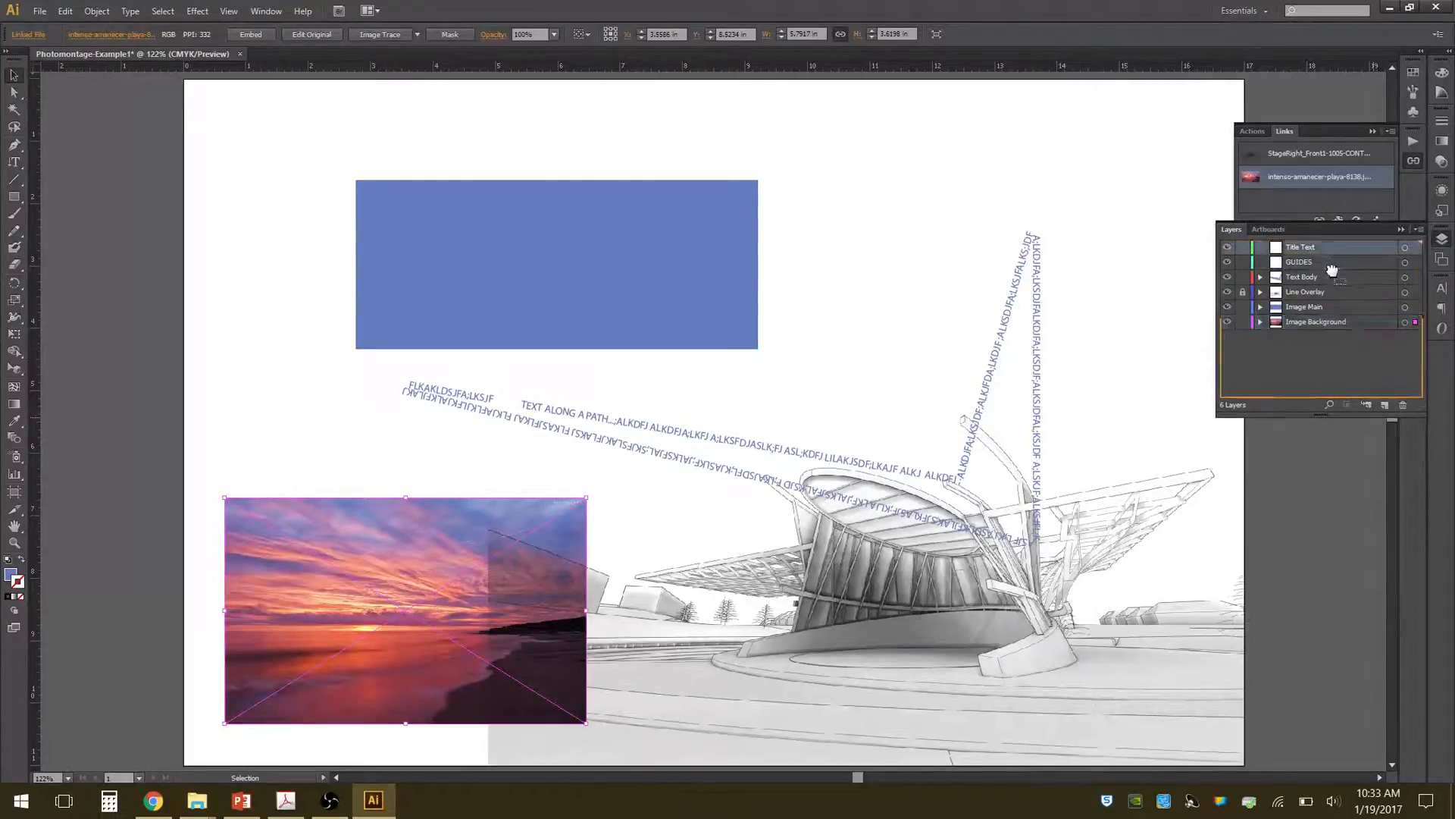
{"action": "left_click", "coordinate": [1321, 244]}
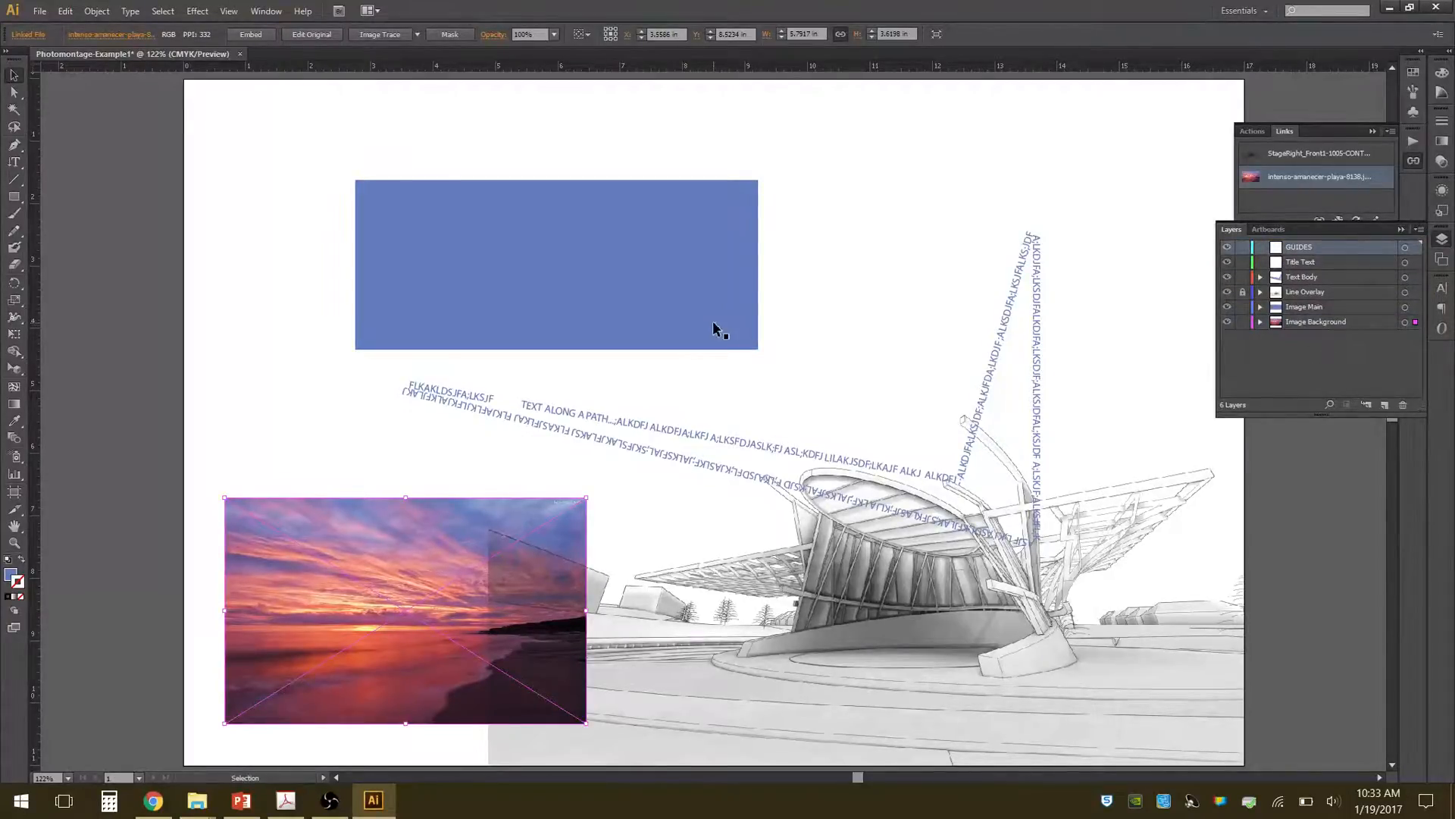
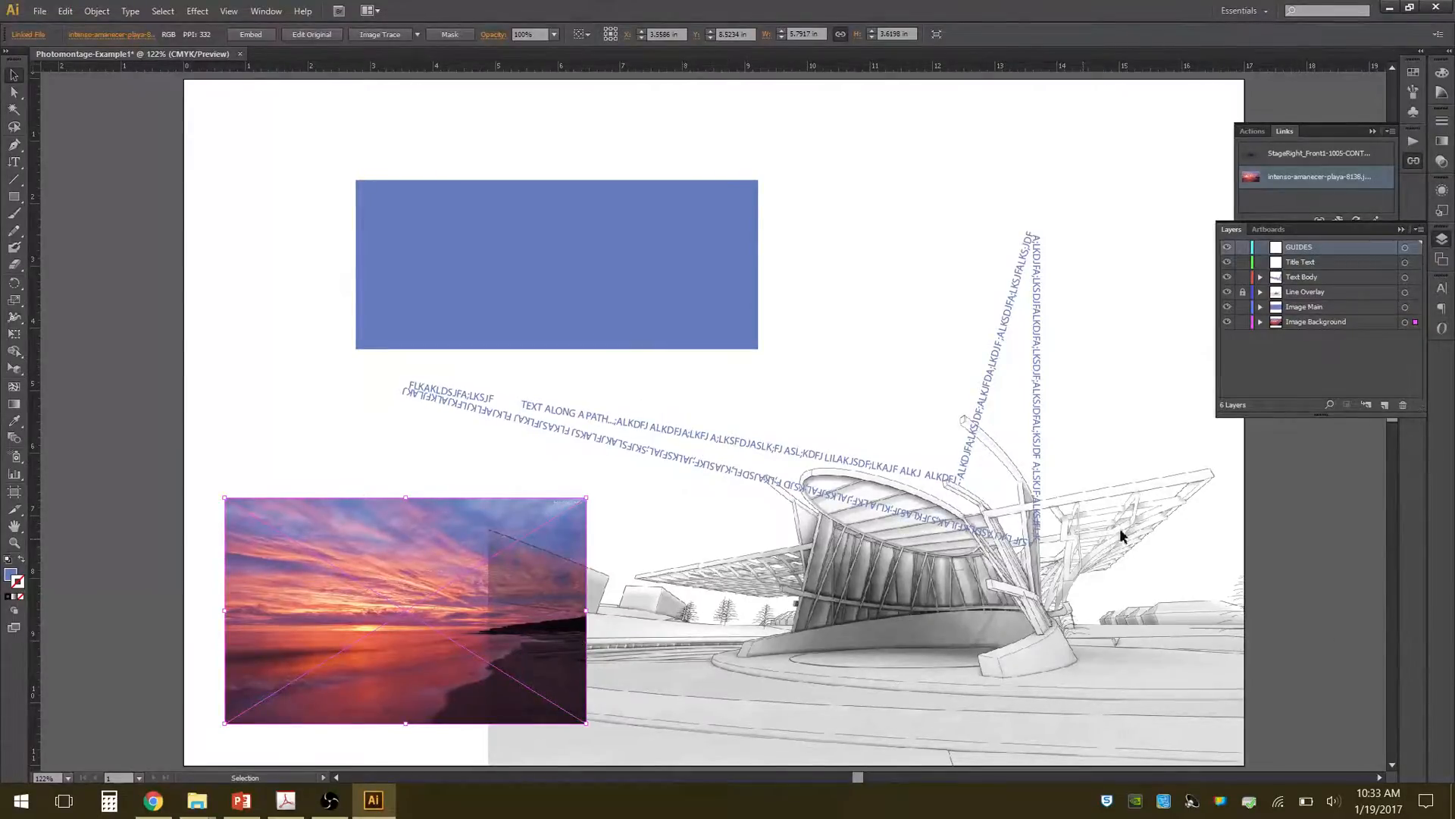
Move the sunset image up toward the artboard's upper-left area so it overlaps the blue rectangle, and deselect it.
{"action": "left_click_drag", "start_coordinate": [344, 554], "coordinate": [327, 297]}
{"action": "left_click", "coordinate": [908, 193]}
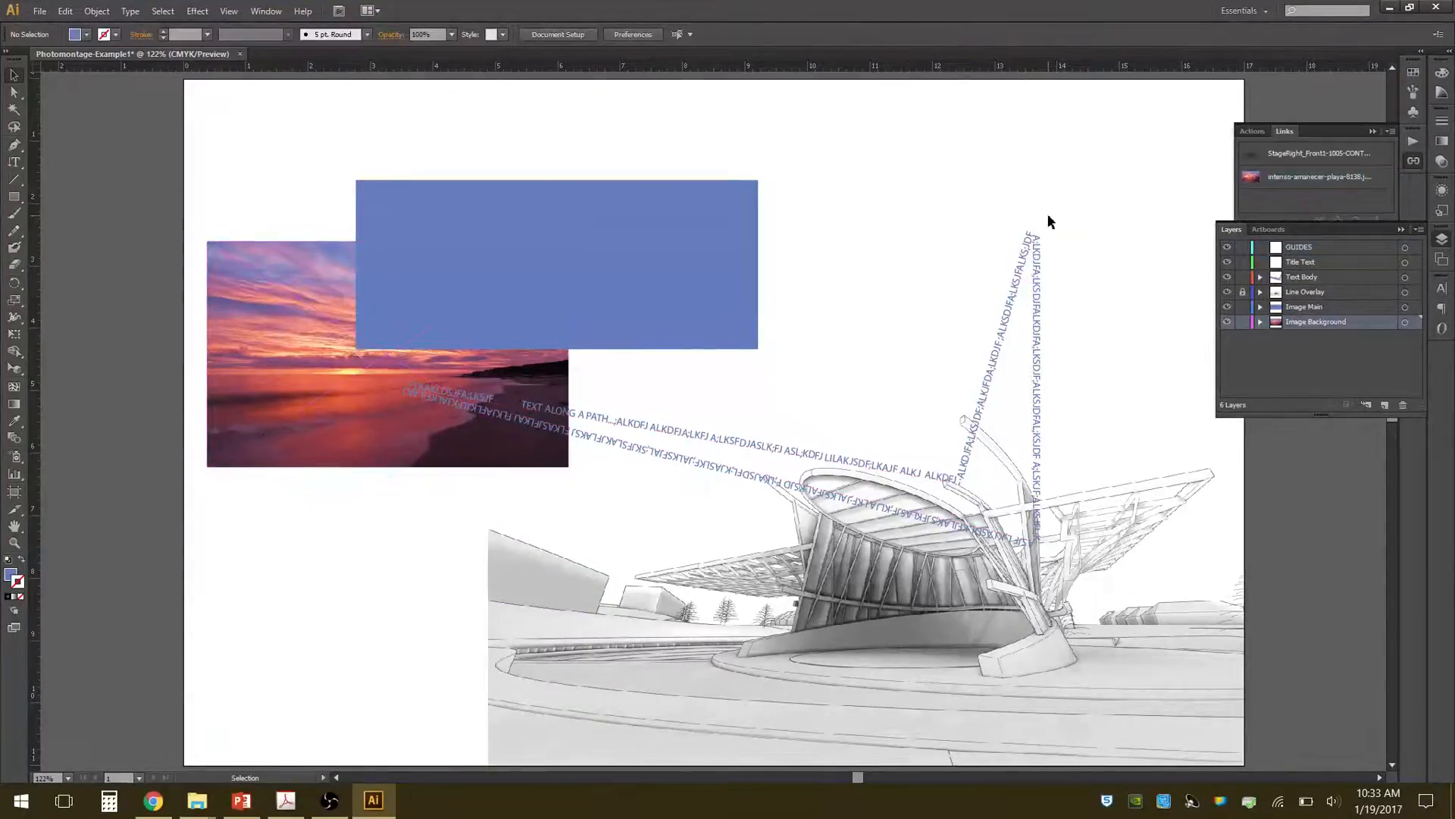
On the GUIDES layer, place a horizontal guide at about 8.8 in near the drawing's horizon and a vertical guide at about 11.95 in.
{"action": "left_click", "coordinate": [1329, 250]}
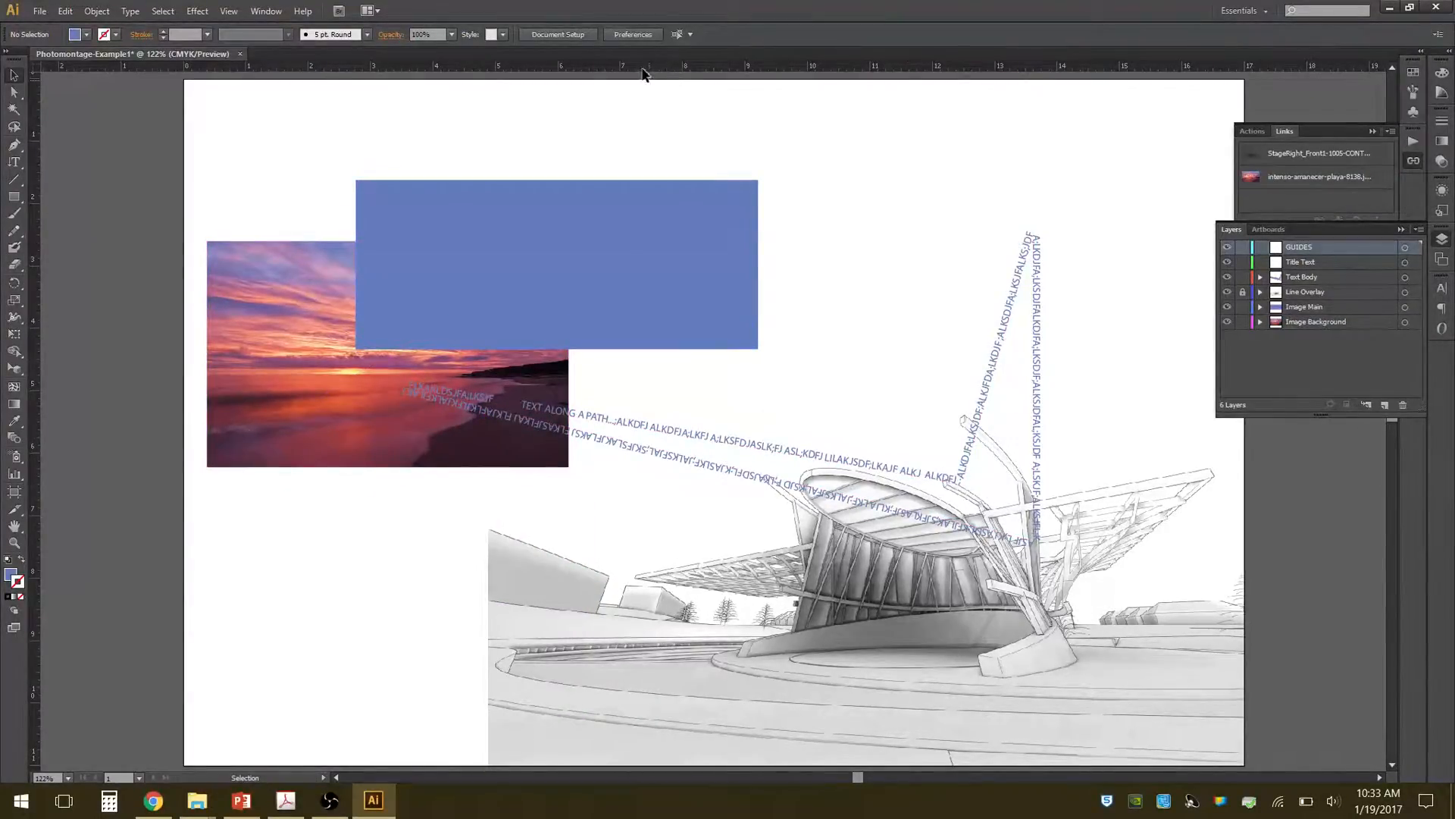
{"action": "left_click_drag", "start_coordinate": [735, 70], "coordinate": [659, 623]}
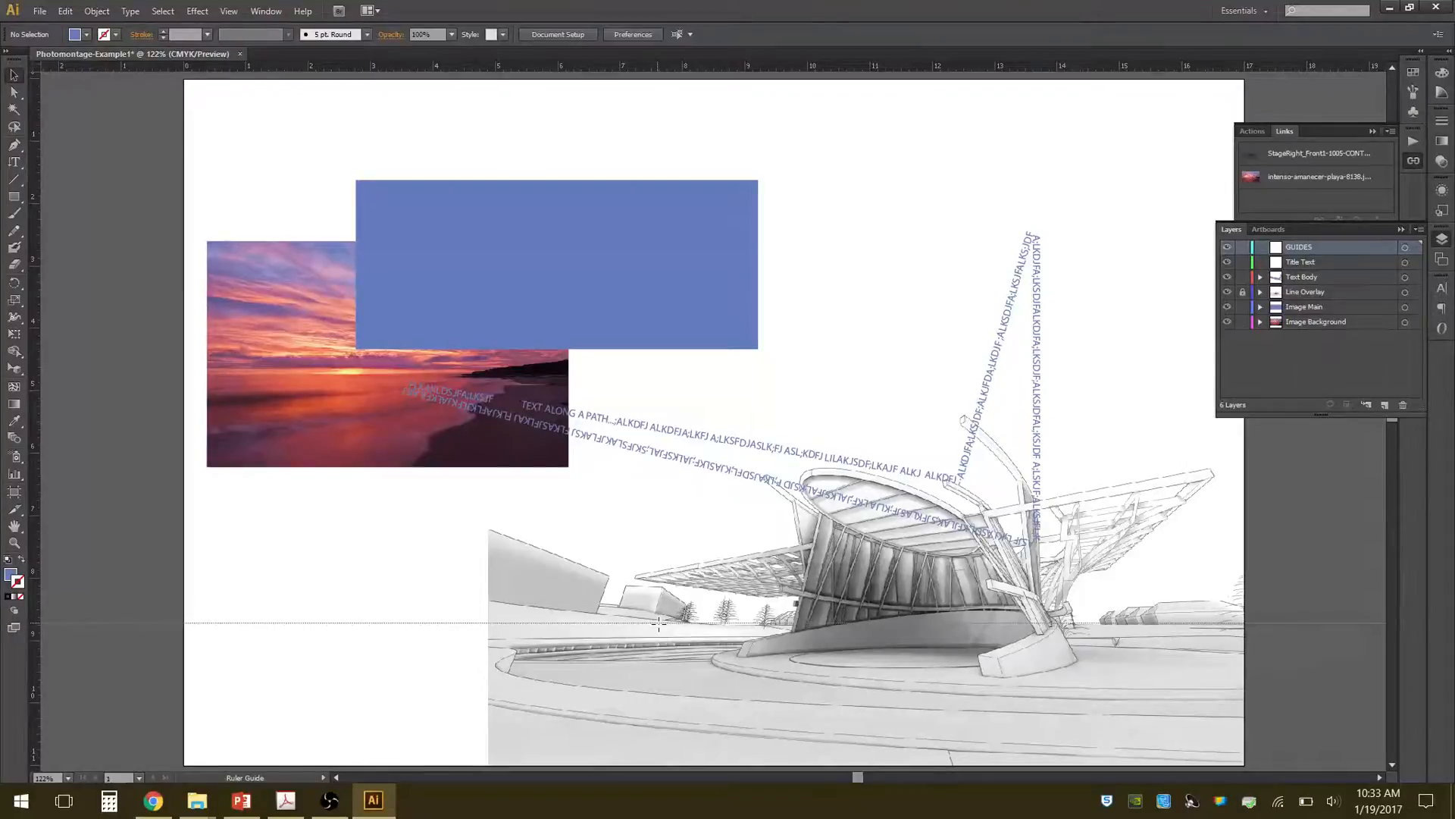
{"action": "left_click_drag", "start_coordinate": [659, 623], "coordinate": [657, 625]}
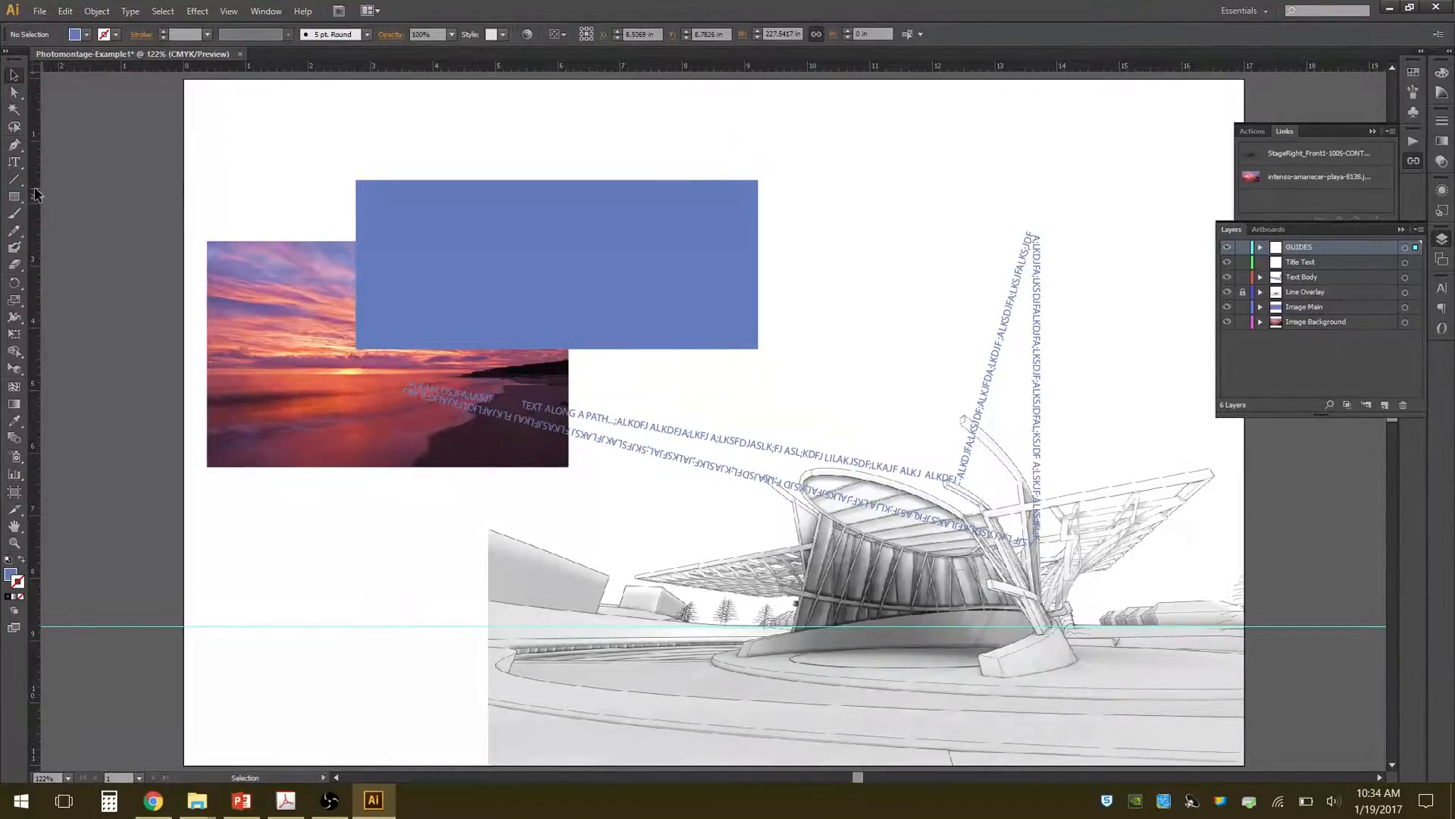
{"action": "left_click_drag", "start_coordinate": [34, 196], "coordinate": [348, 177]}
{"action": "left_click_drag", "start_coordinate": [594, 168], "coordinate": [929, 195]}
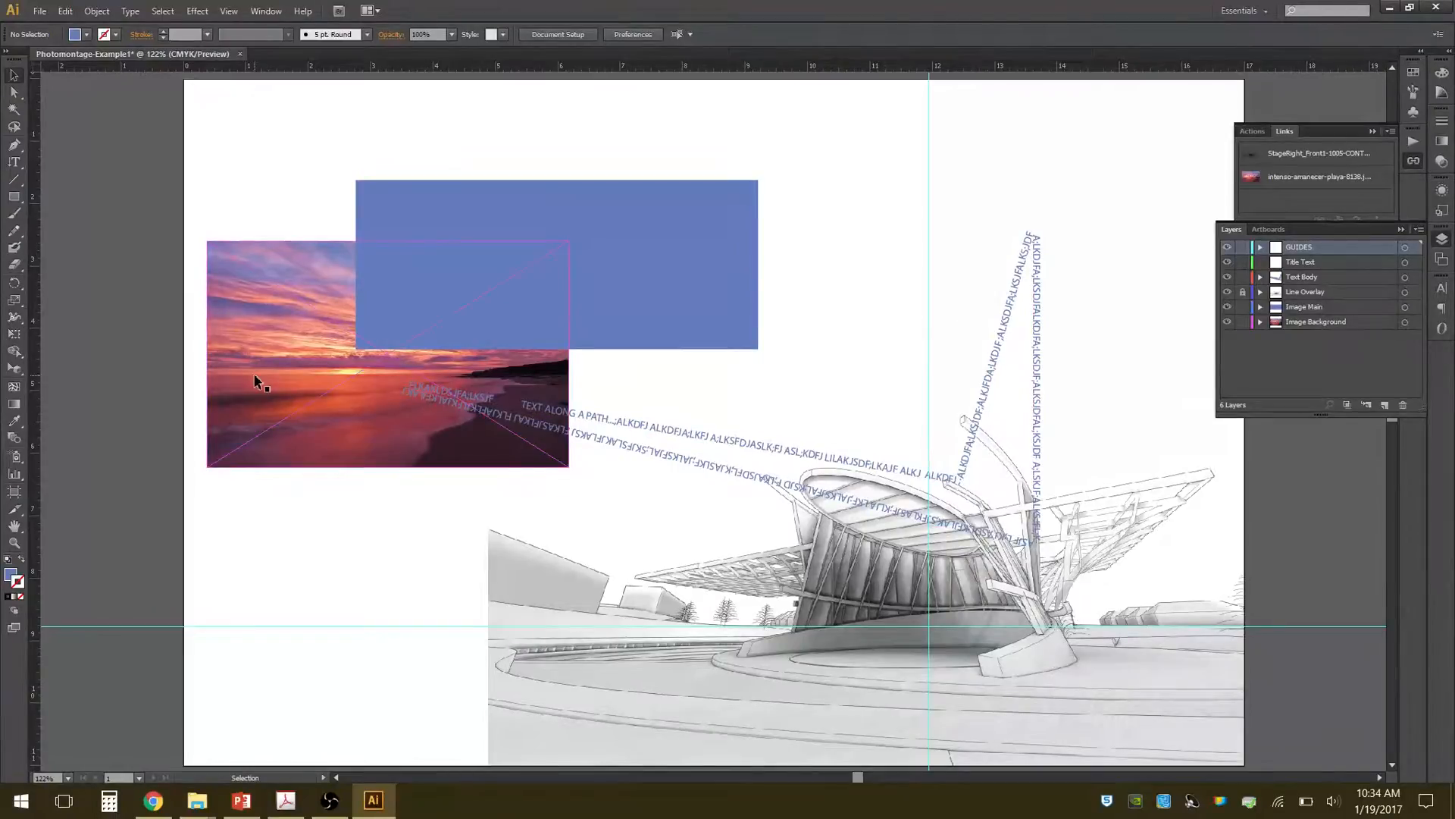
{"action": "left_click", "coordinate": [927, 257]}
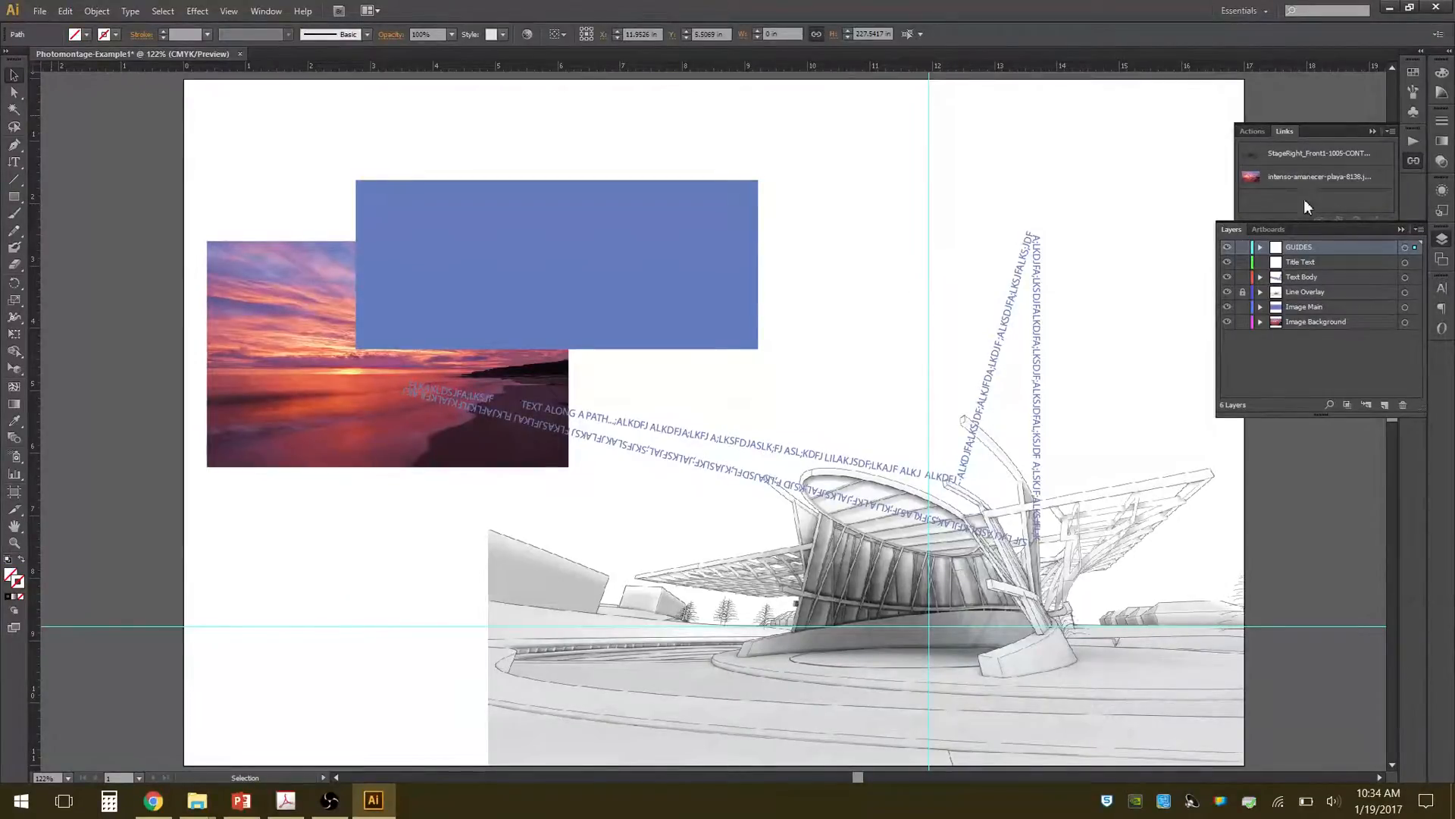
Lock the GUIDES layer and try to select the vertical guide on the artboard.
{"action": "left_click", "coordinate": [1242, 246]}
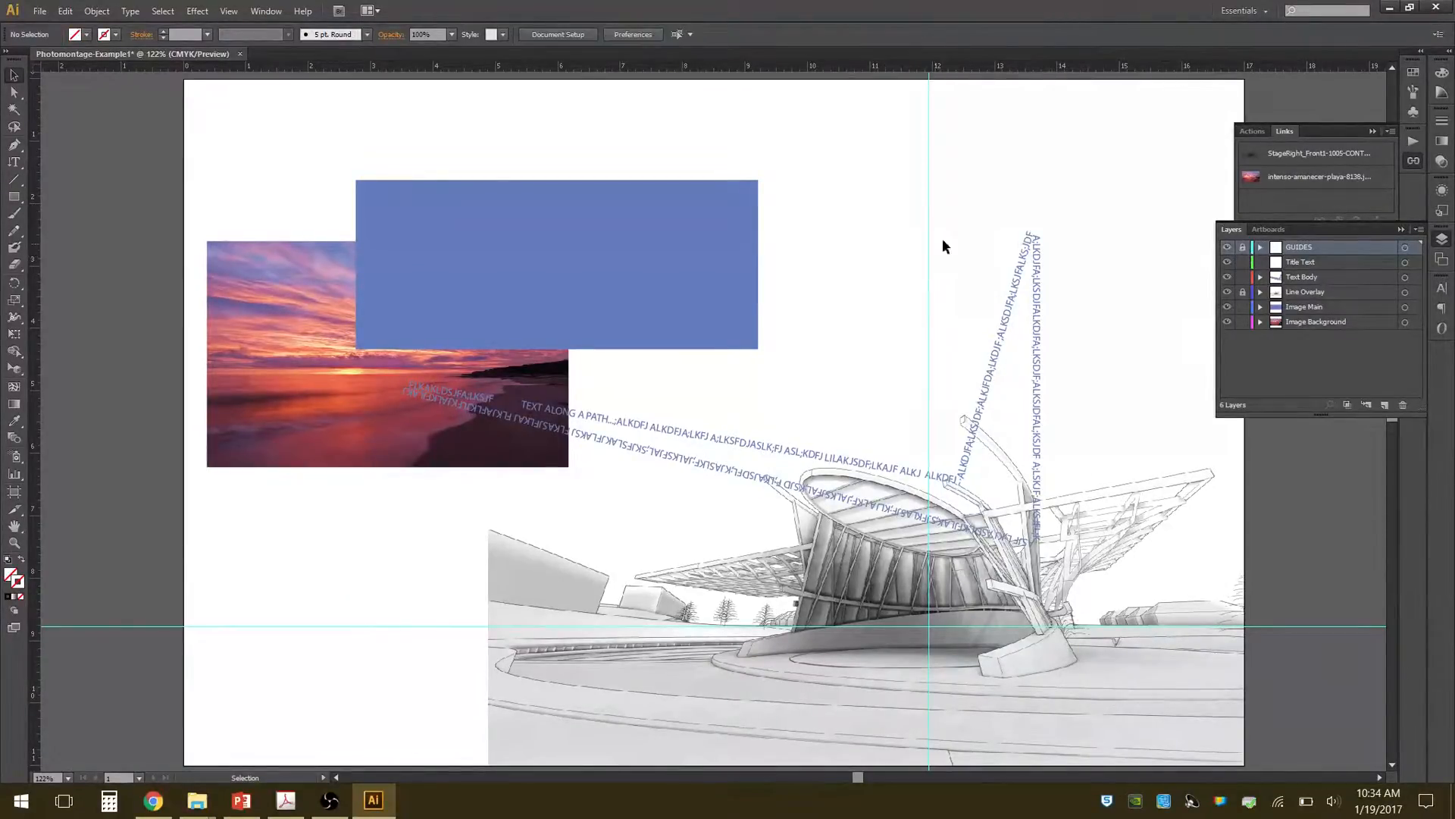
{"action": "left_click_drag", "start_coordinate": [910, 273], "coordinate": [956, 216]}
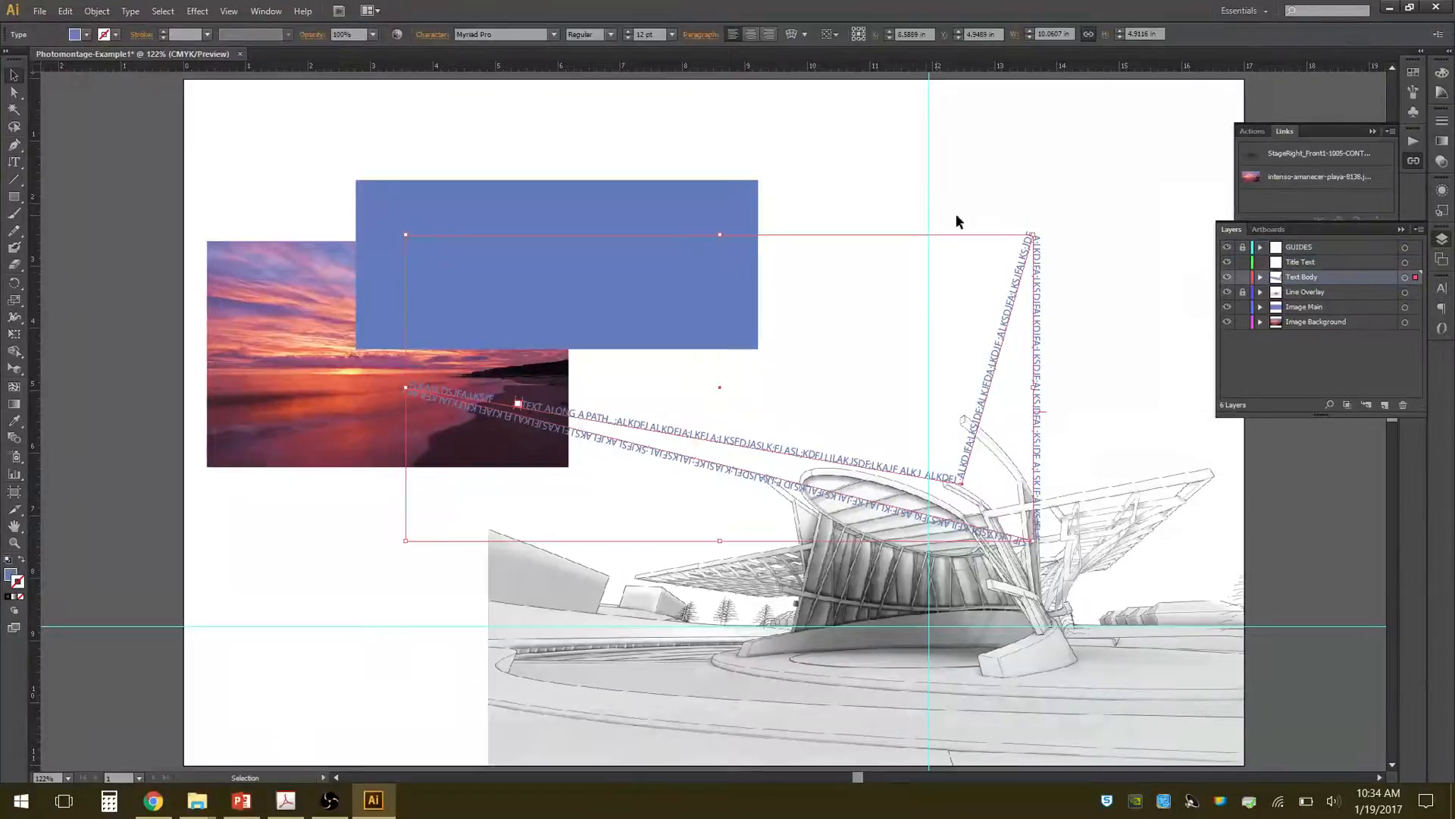
{"action": "left_click", "coordinate": [929, 204]}
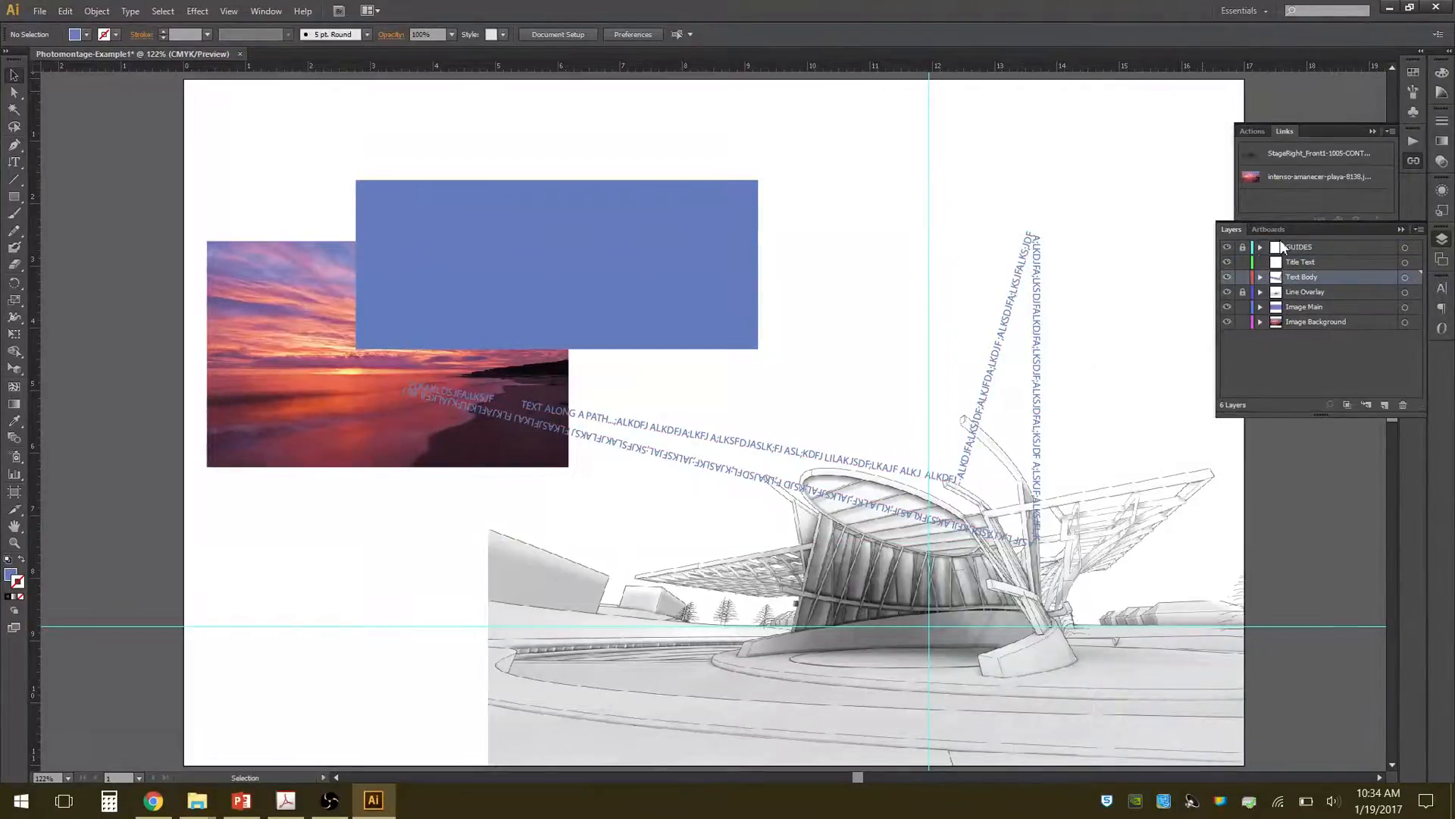
Hide and redisplay the GUIDES layer, and unlock it.
{"action": "left_click", "coordinate": [1227, 248]}
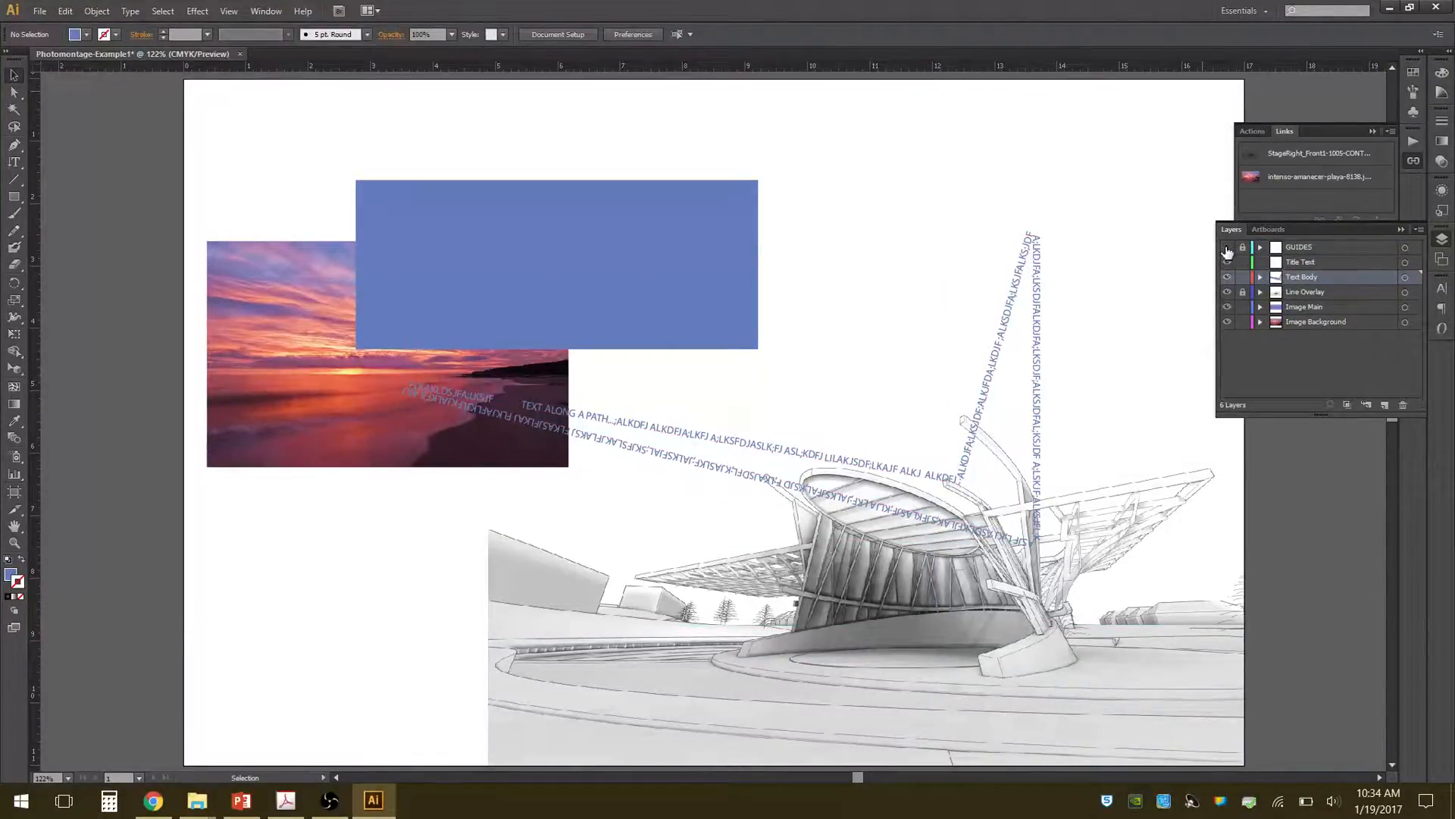
{"action": "left_click", "coordinate": [1227, 247]}
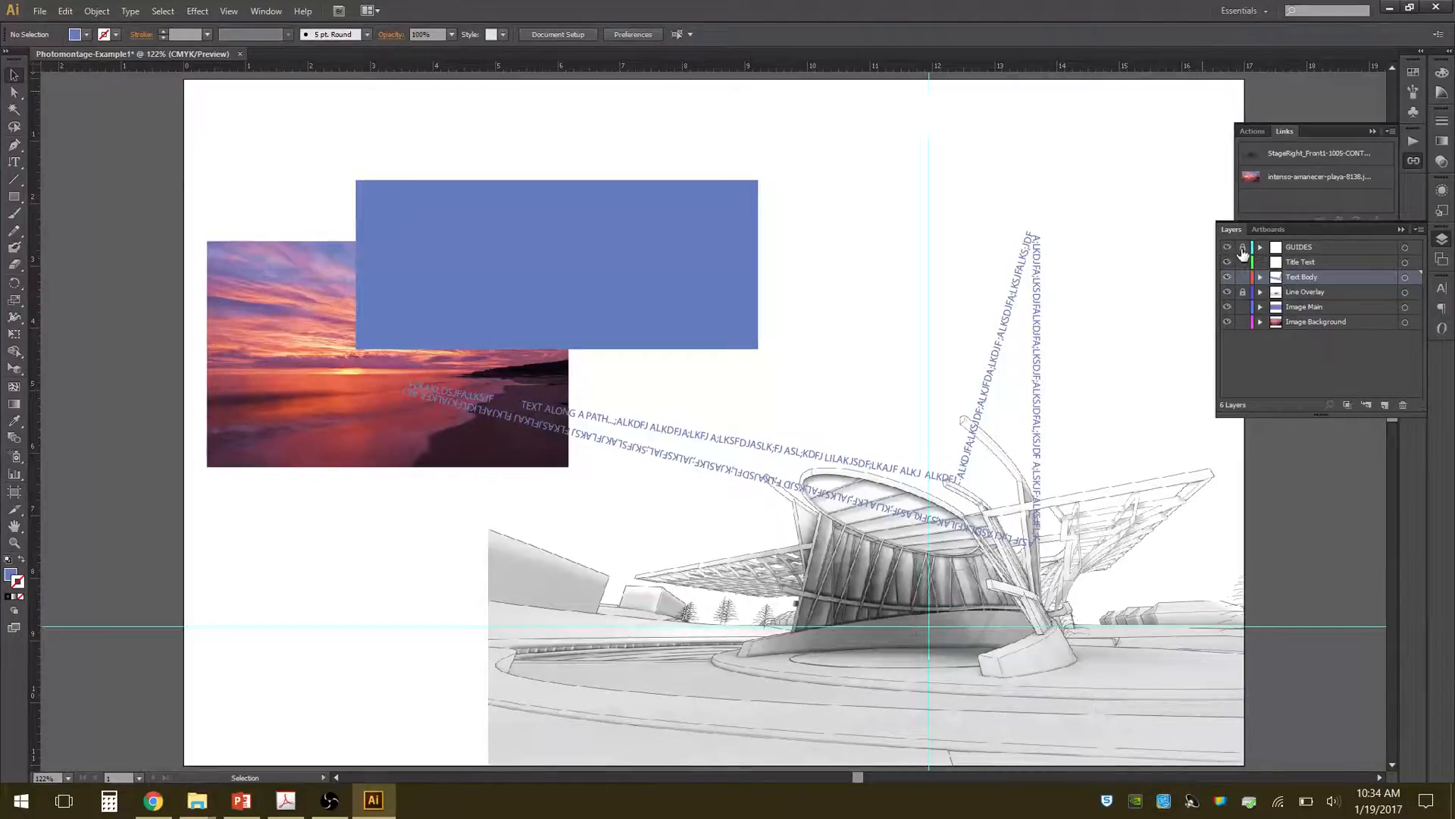
{"action": "left_click", "coordinate": [1242, 247]}
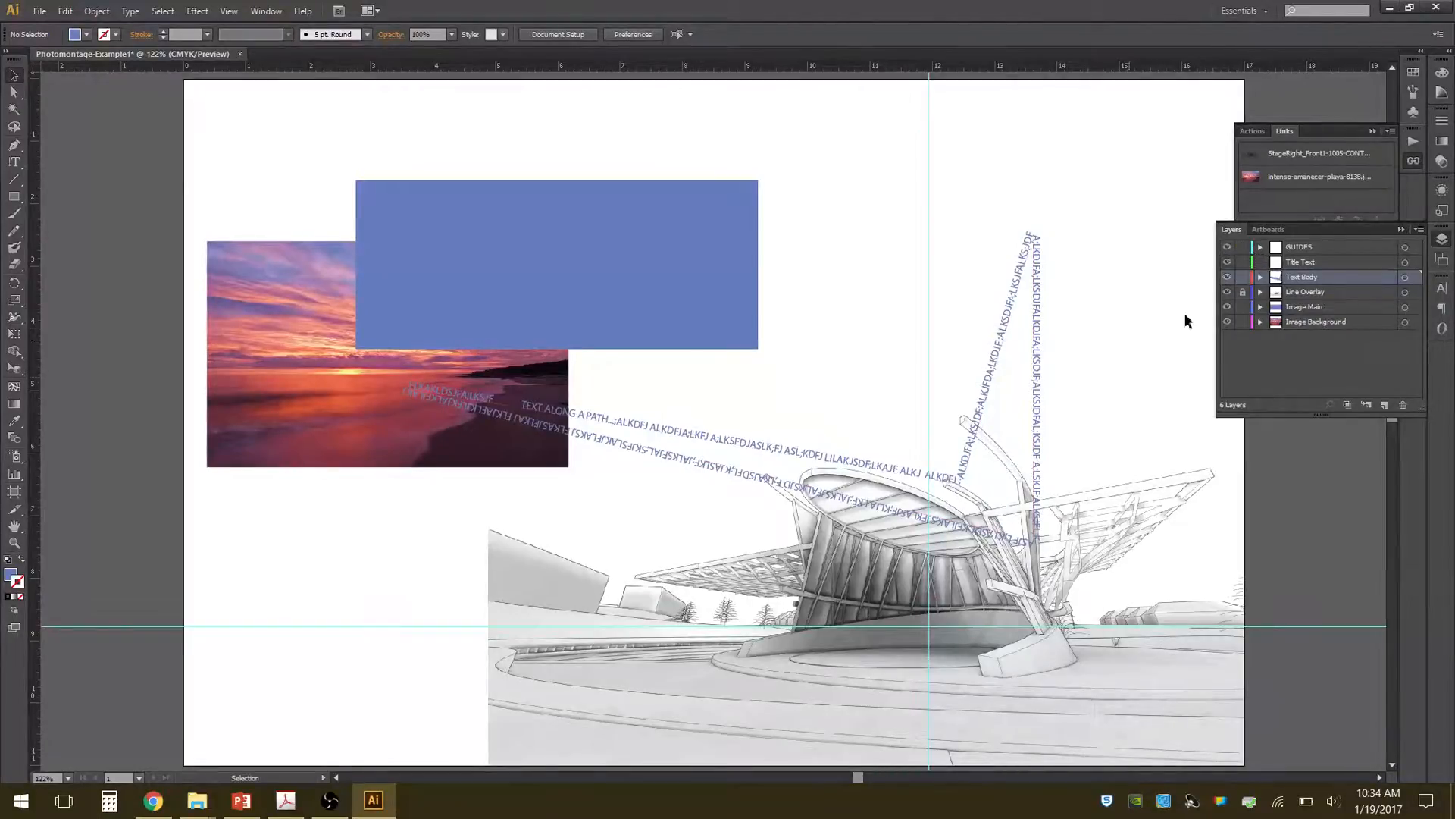
{"action": "left_click", "coordinate": [229, 13]}
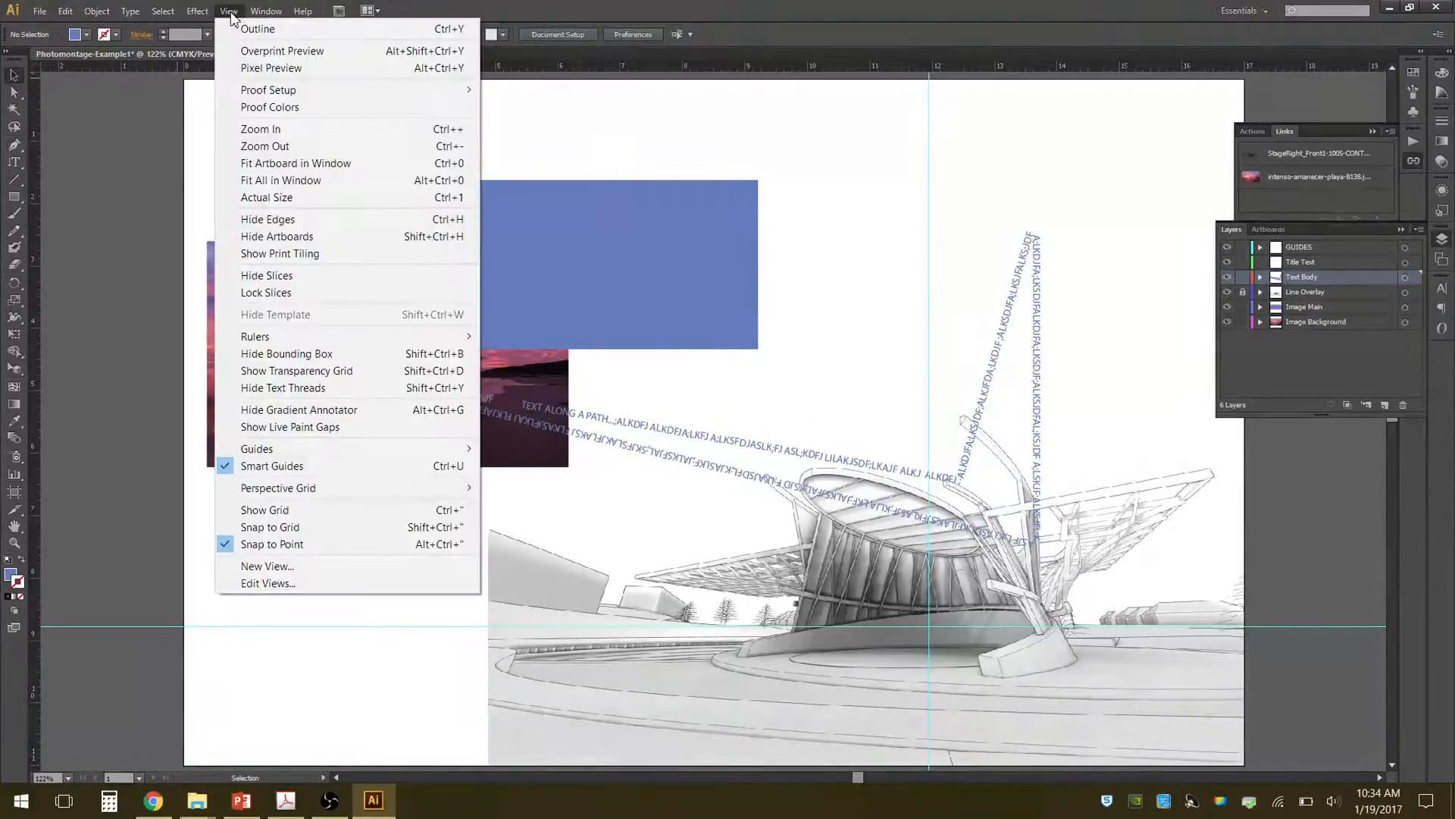
{"action": "mouse_move", "coordinate": [340, 448]}
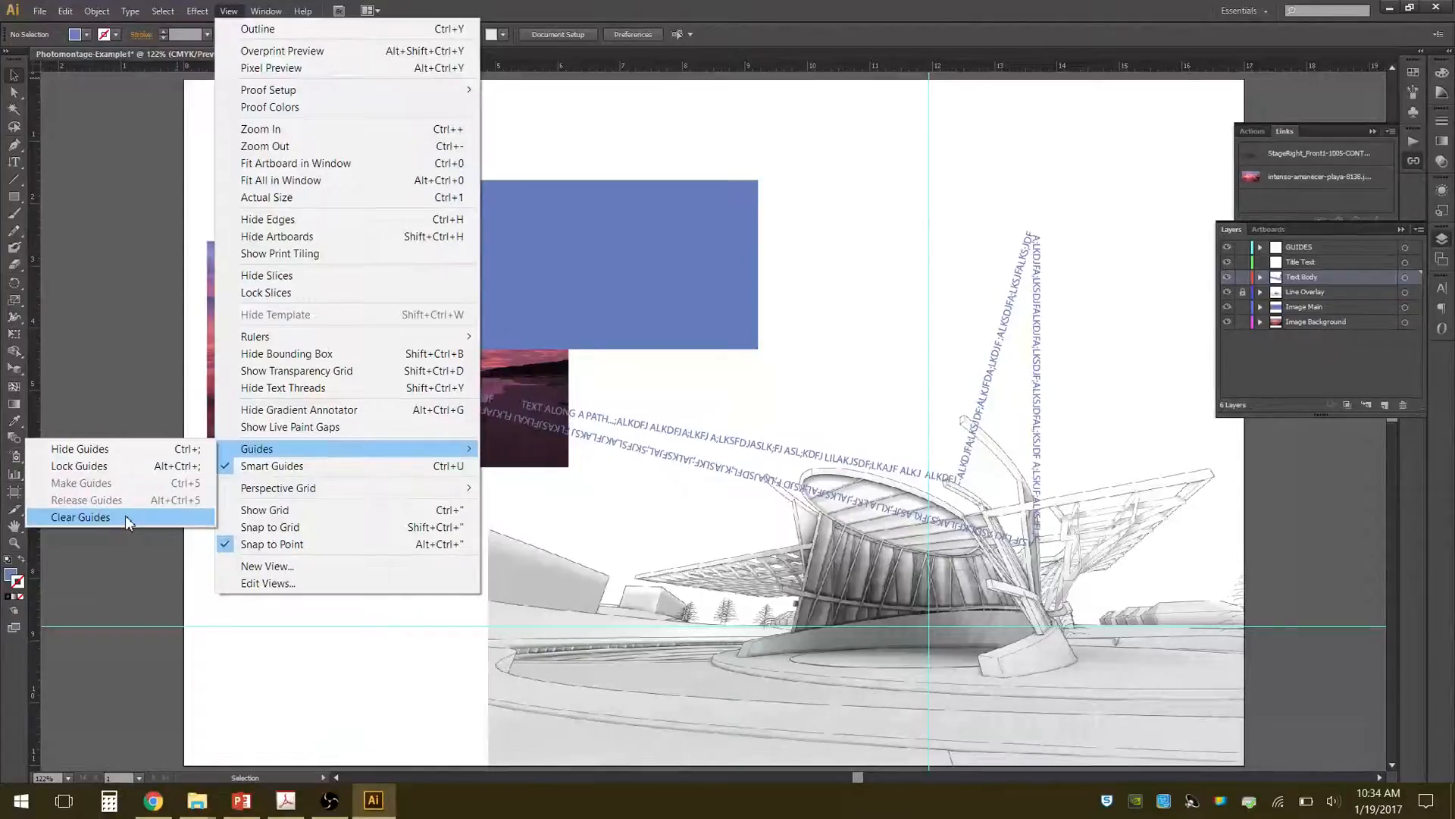
{"action": "left_click", "coordinate": [933, 120]}
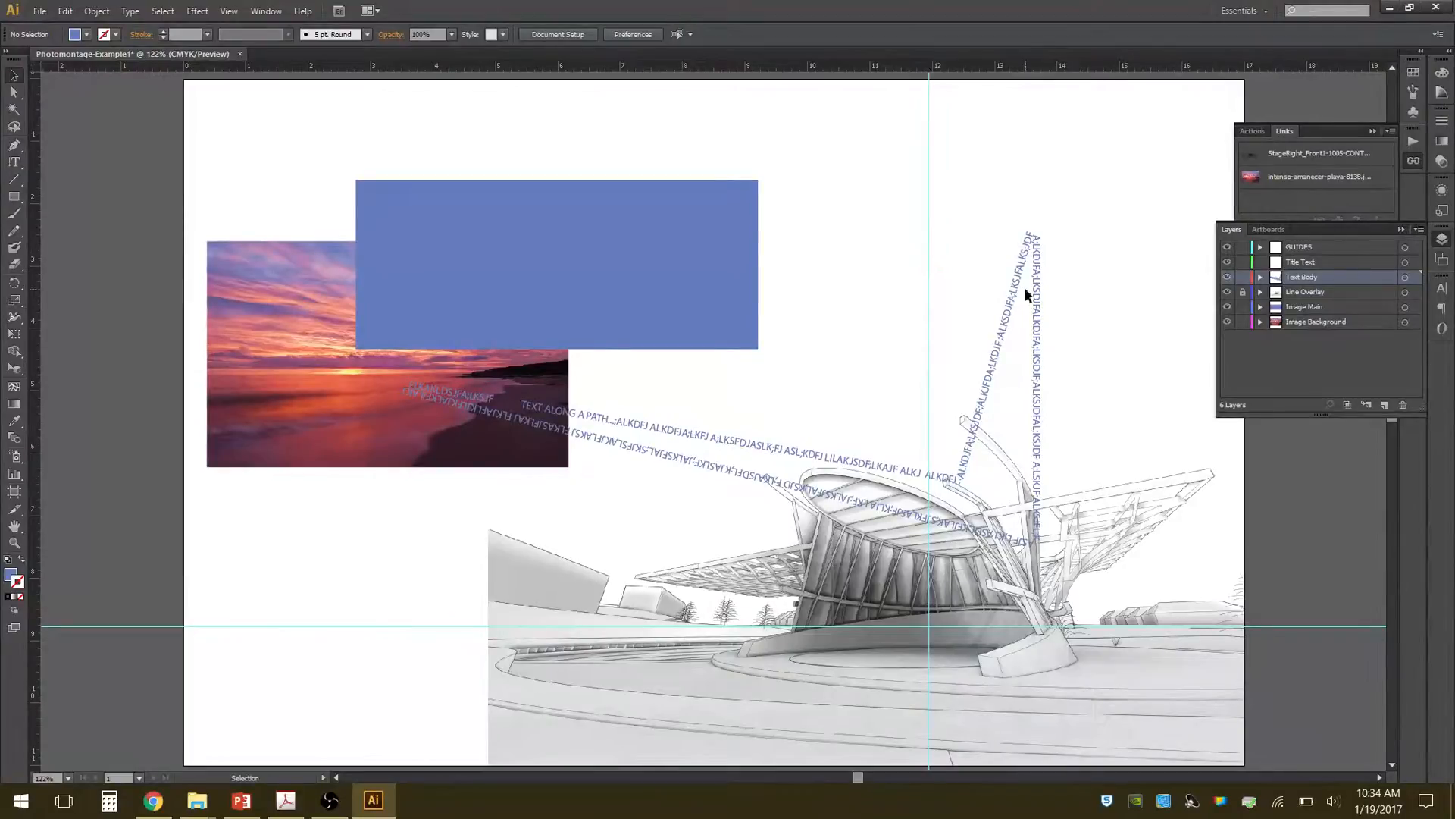
Highlight the opening words of the text along the path, leave text editing and deselect the text.
{"action": "double_click", "coordinate": [744, 444]}
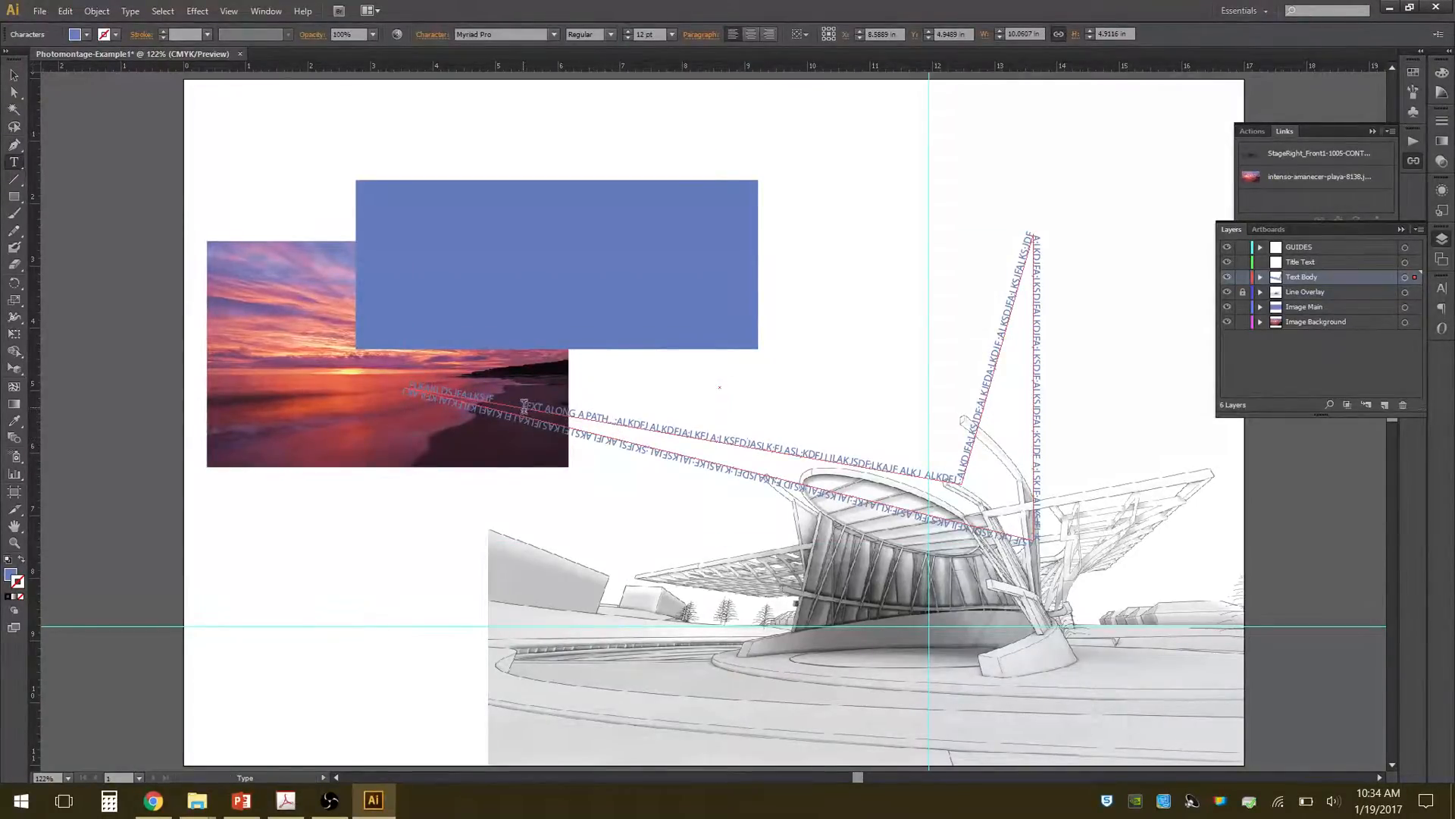
{"action": "left_click_drag", "start_coordinate": [525, 407], "coordinate": [606, 416]}
{"action": "left_click", "coordinate": [562, 415]}
{"action": "left_click", "coordinate": [13, 75]}
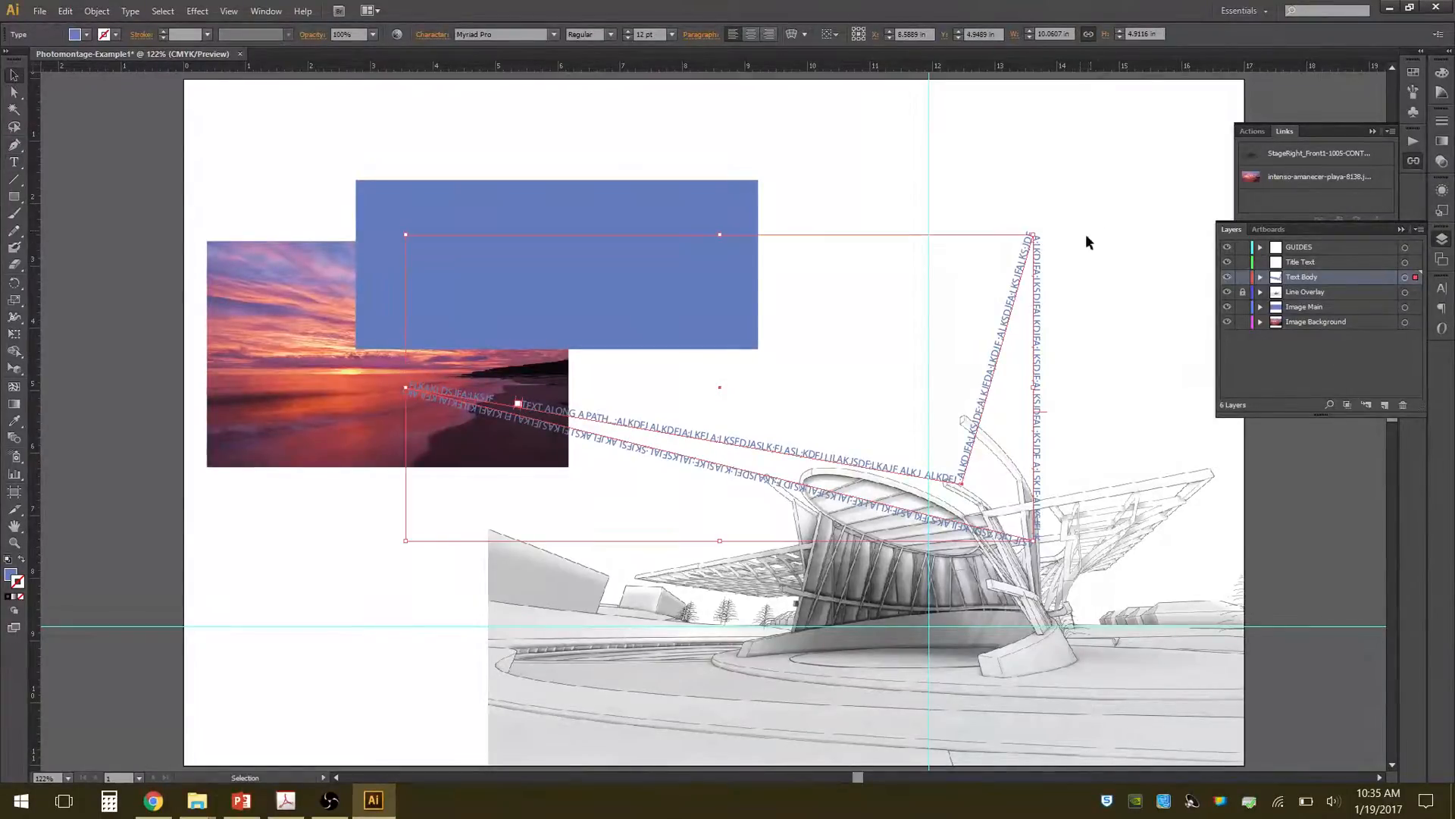
{"action": "left_click", "coordinate": [1099, 212]}
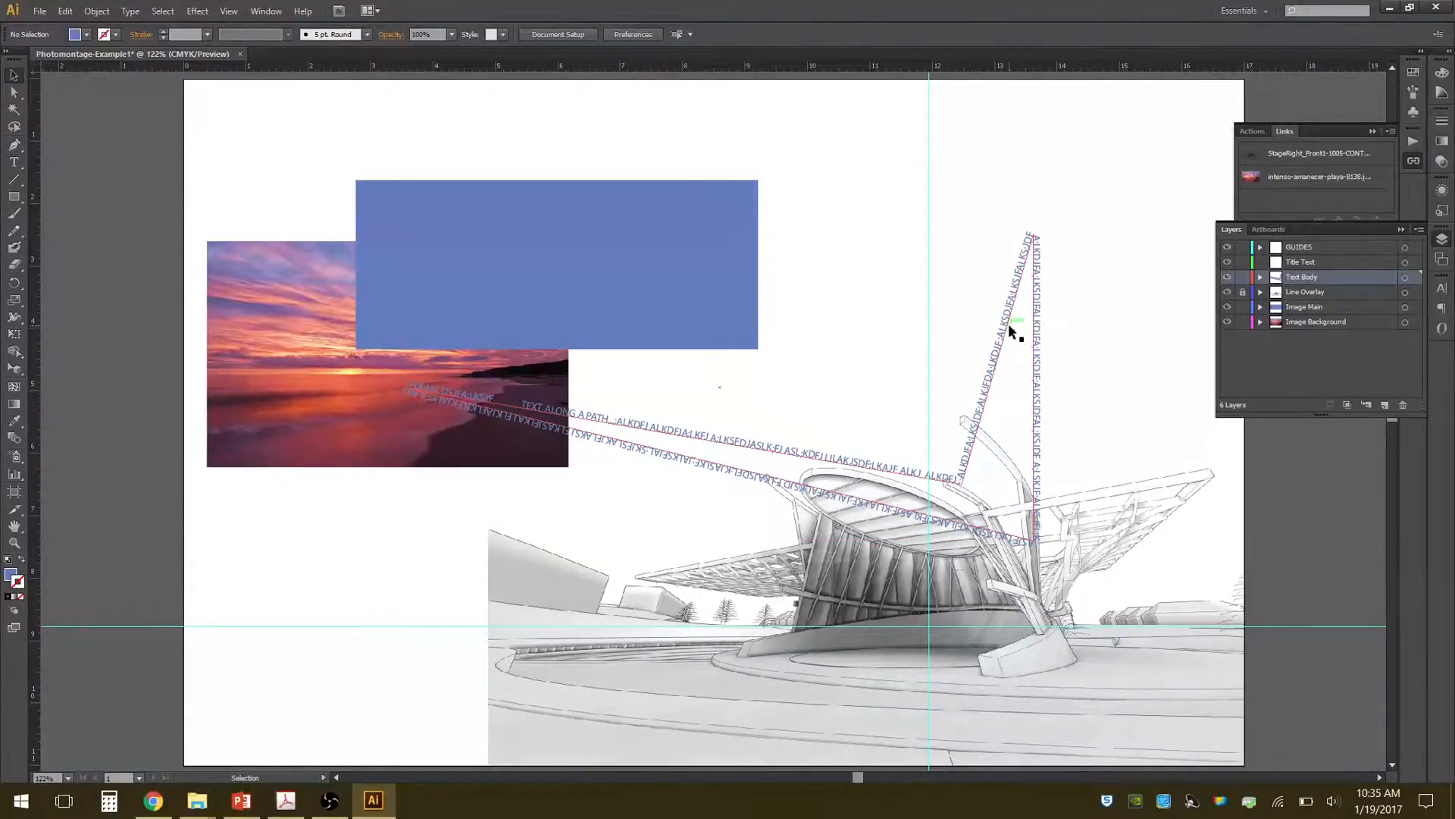
Move the text along the path about 2 in to the right and 1.2 in up.
{"action": "left_click", "coordinate": [1008, 325]}
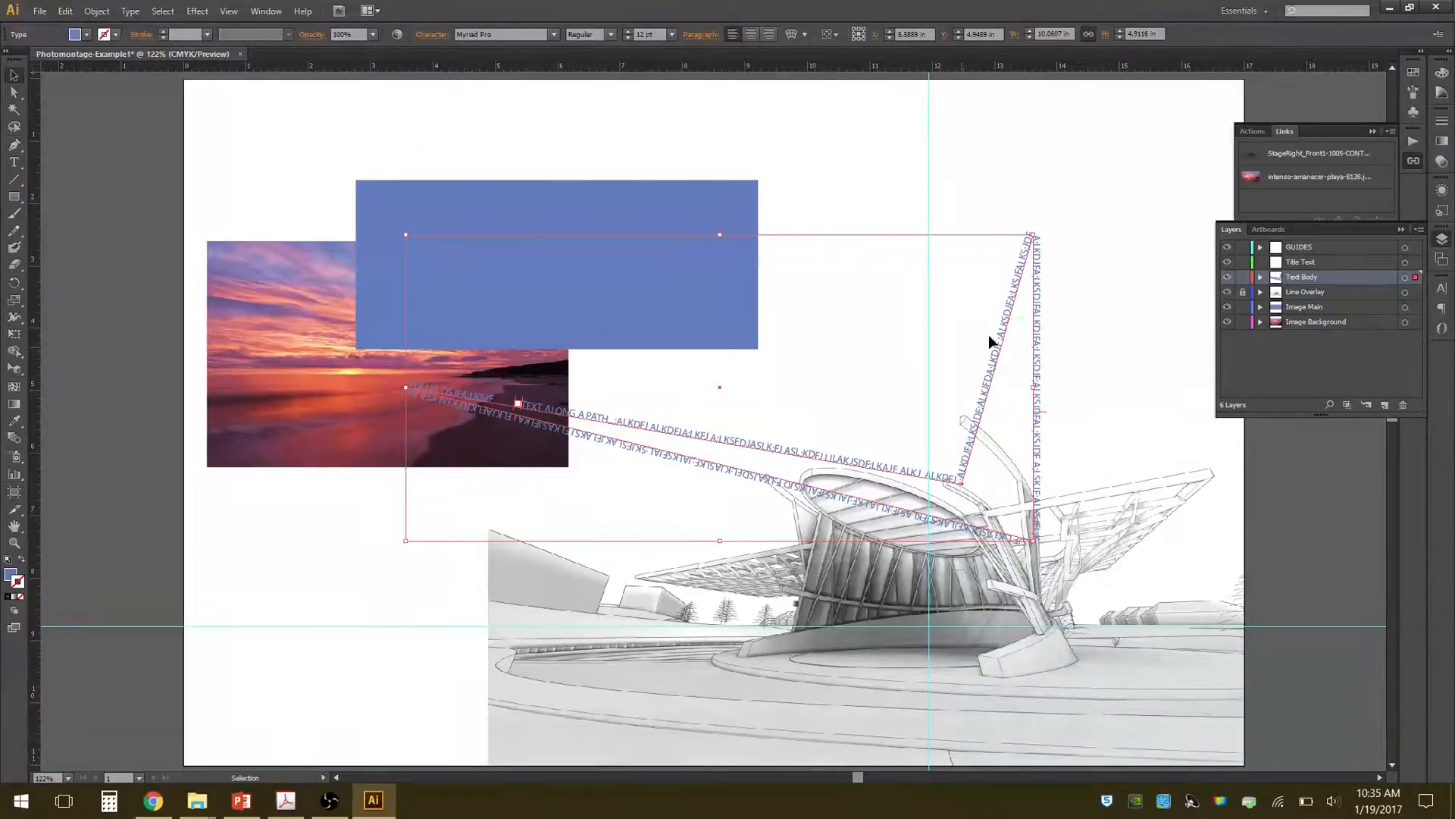
{"action": "left_click_drag", "start_coordinate": [983, 407], "coordinate": [1108, 332]}
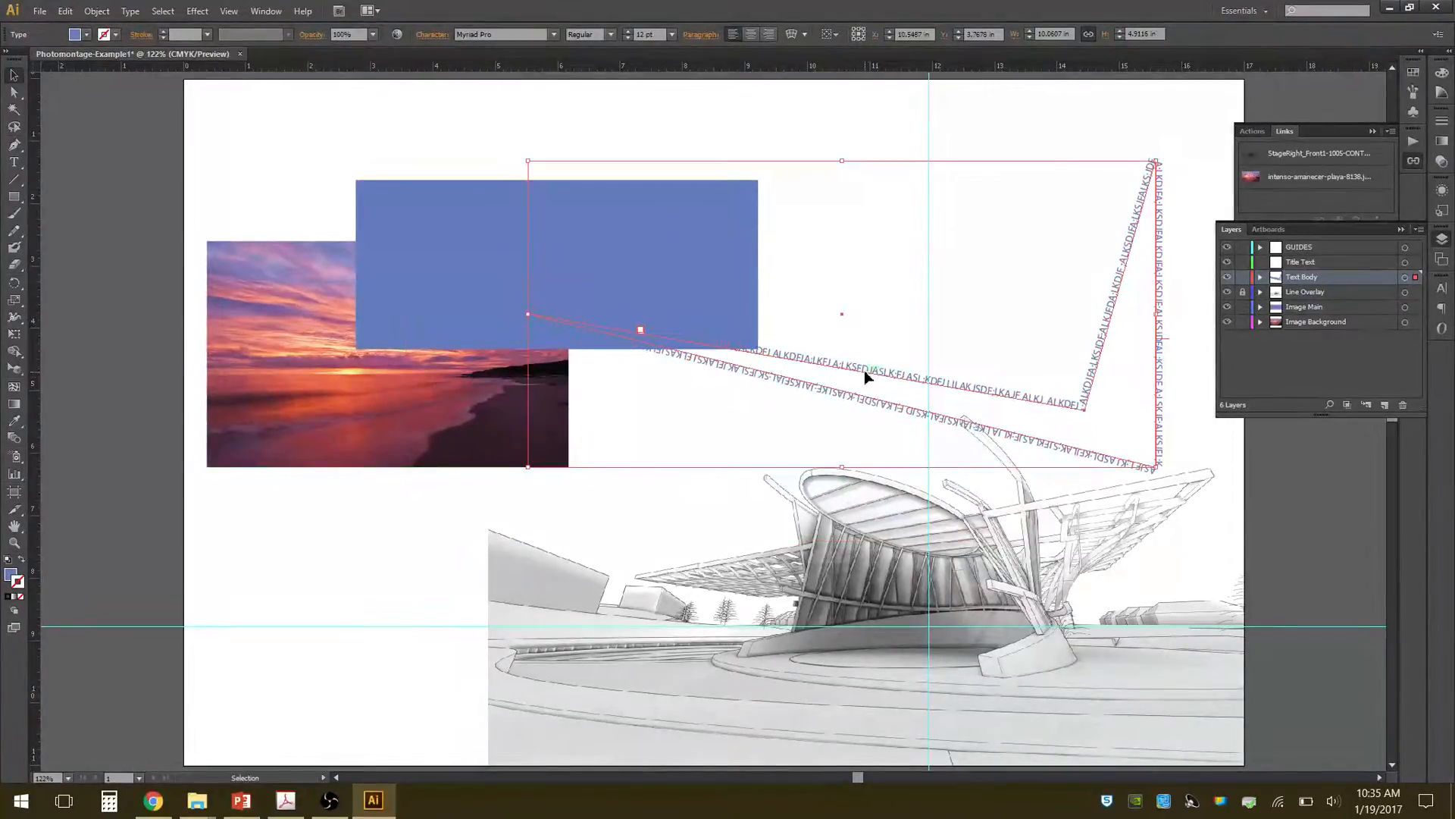
Highlight a stretch of the path text beginning behind the blue rectangle and set its font to Arial Bold Italic.
{"action": "double_click", "coordinate": [864, 368]}
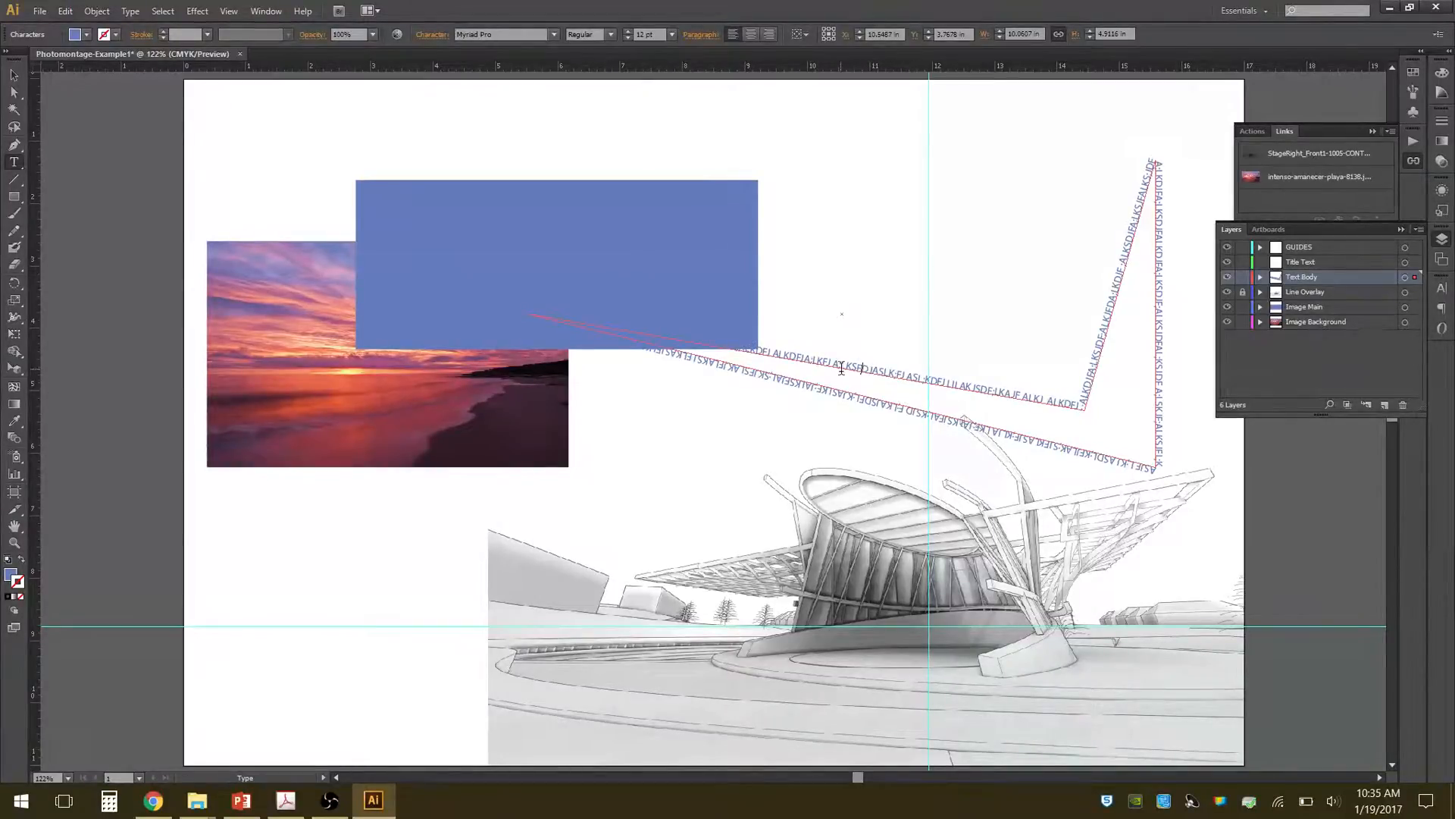
{"action": "left_click_drag", "start_coordinate": [826, 363], "coordinate": [661, 319]}
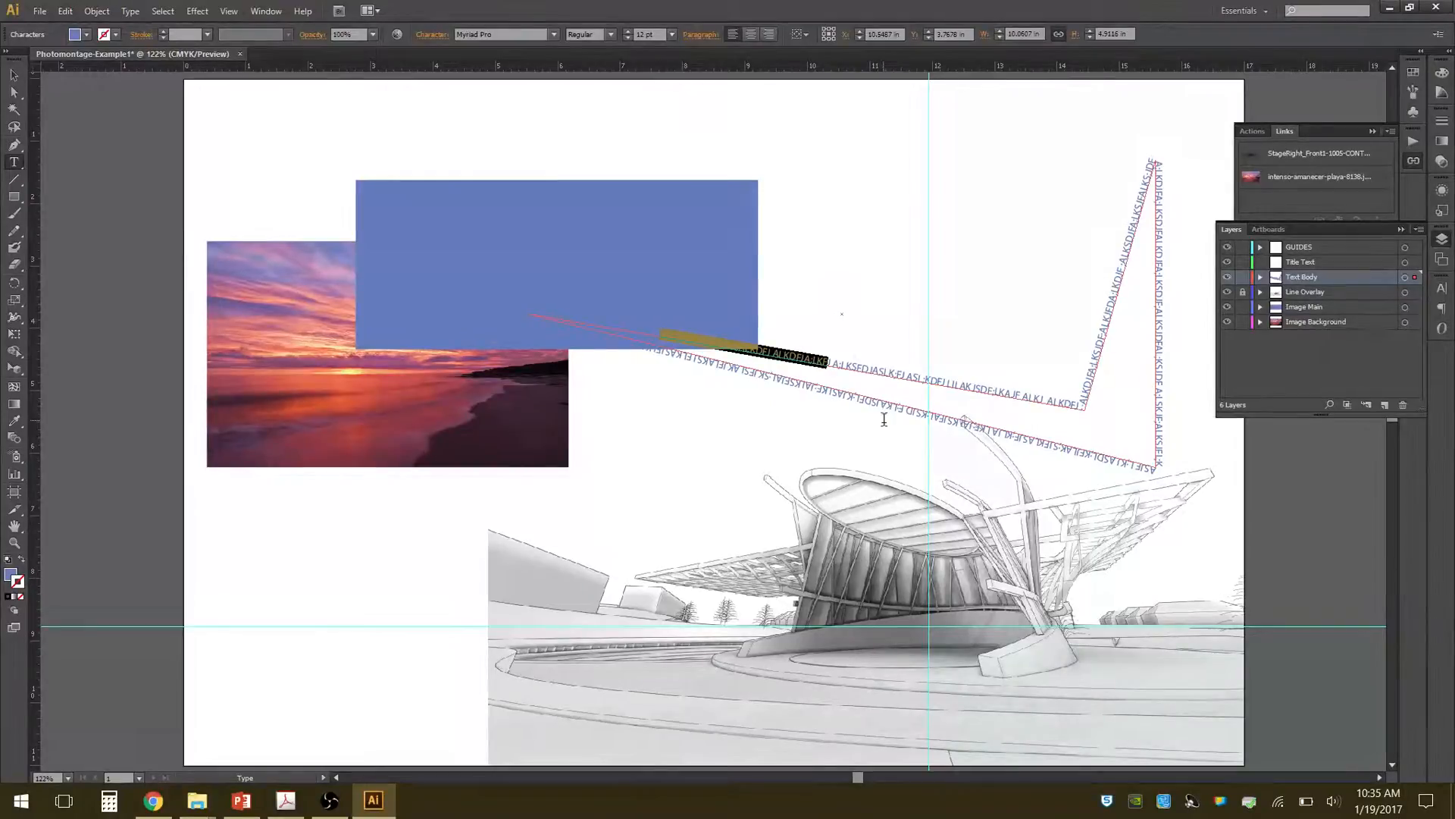
{"action": "left_click", "coordinate": [1443, 290]}
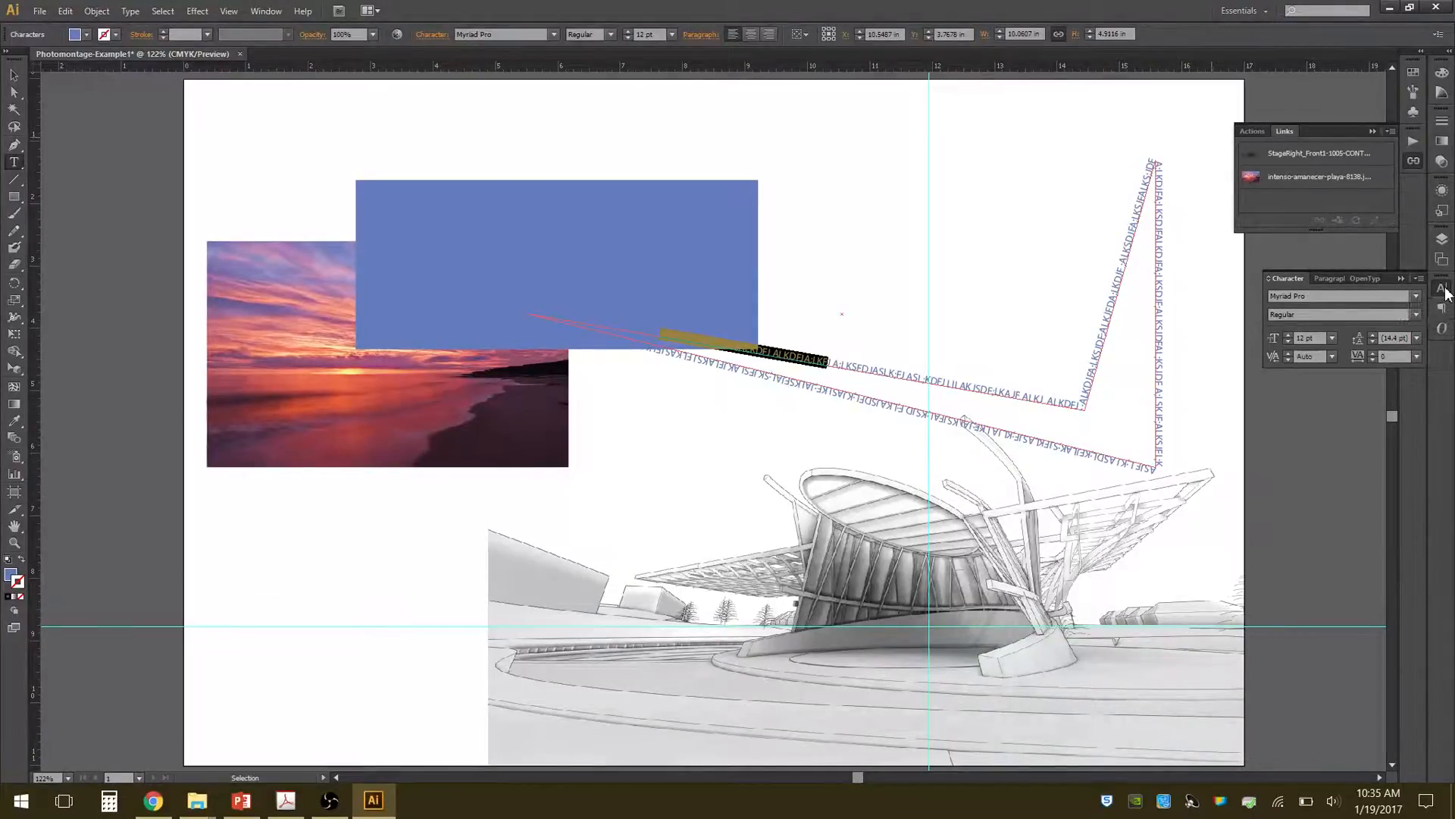
{"action": "left_click", "coordinate": [135, 12]}
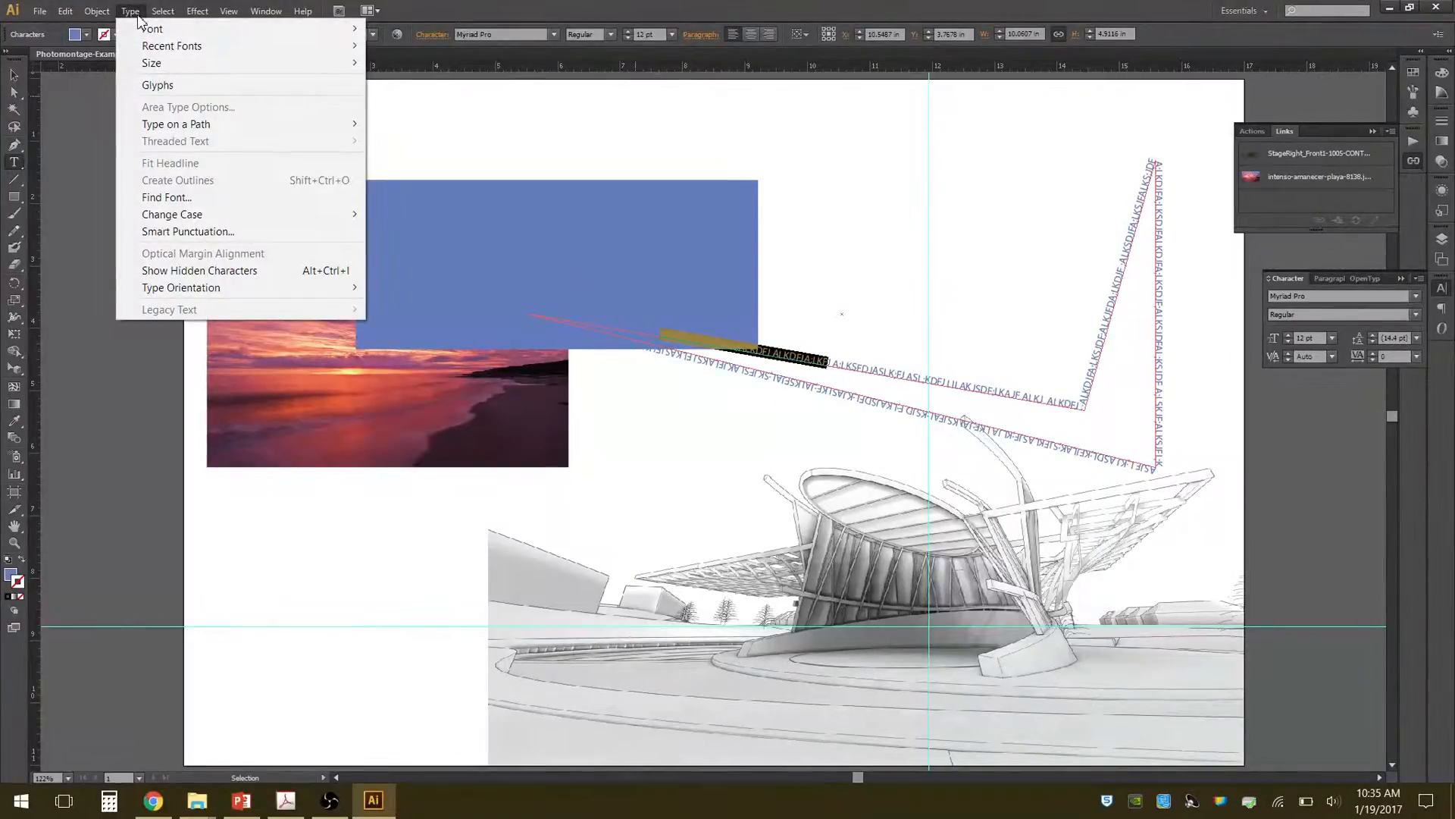
{"action": "mouse_move", "coordinate": [266, 10]}
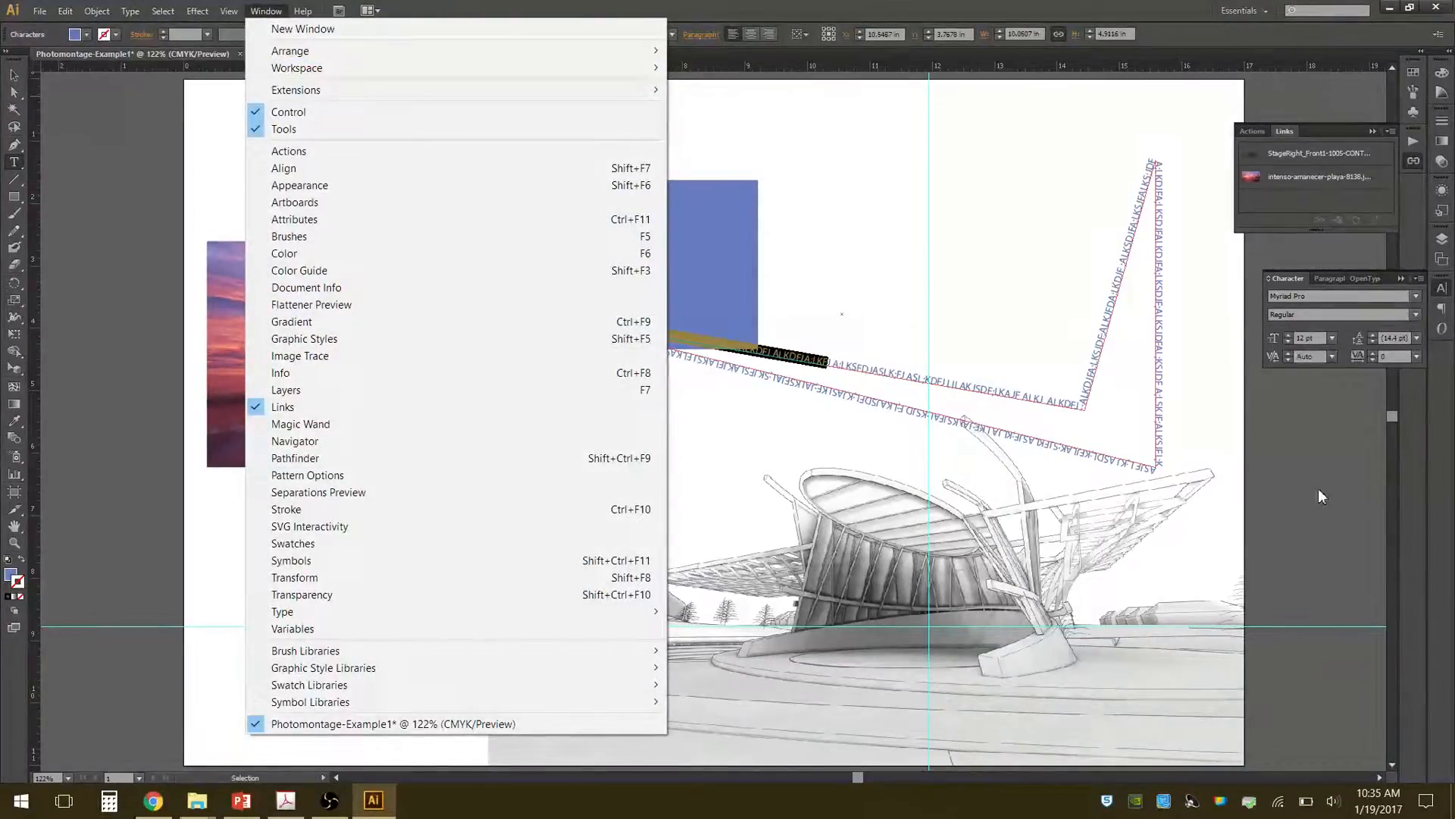
{"action": "left_click", "coordinate": [1287, 279]}
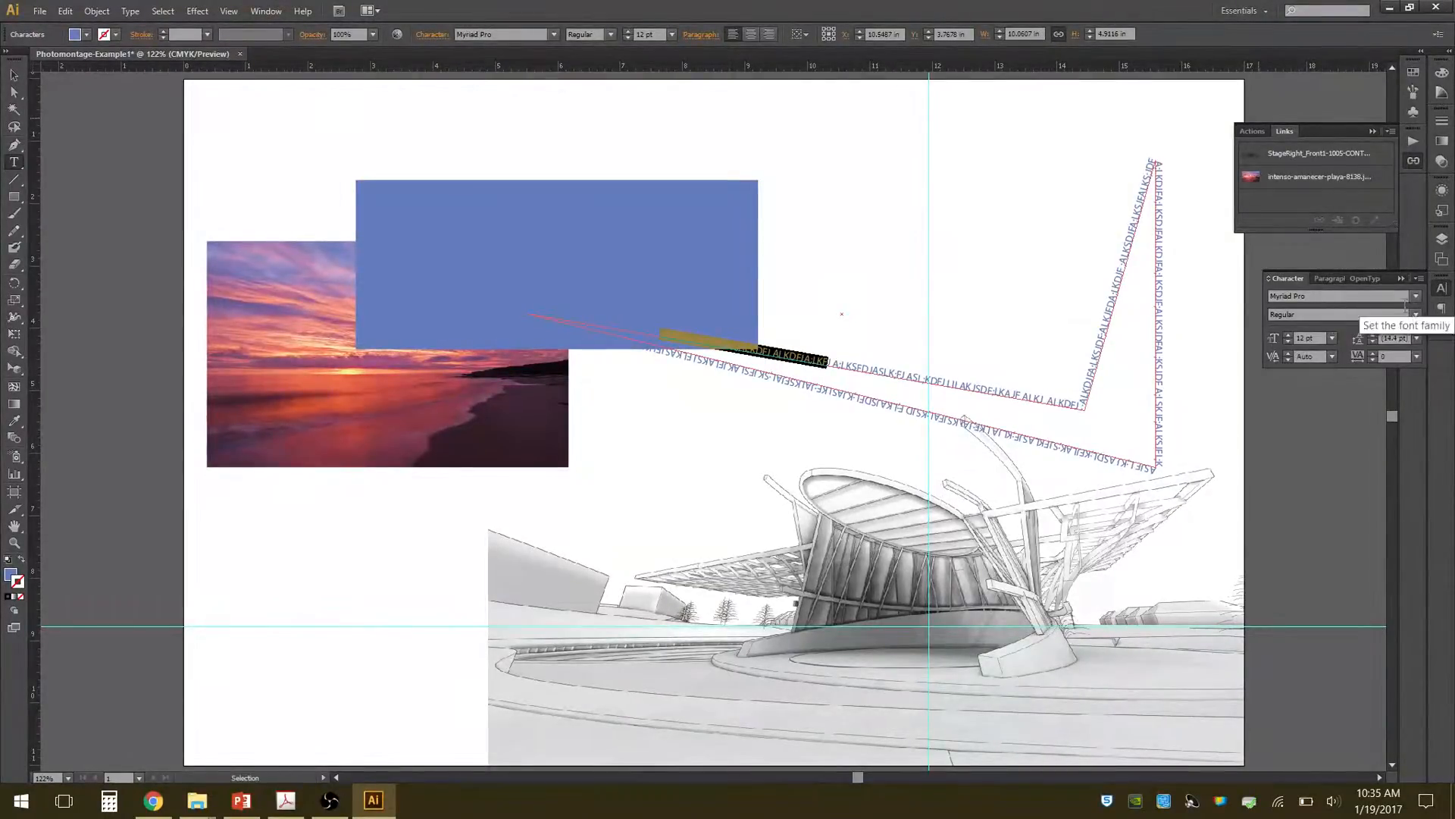
{"action": "left_click", "coordinate": [1406, 302]}
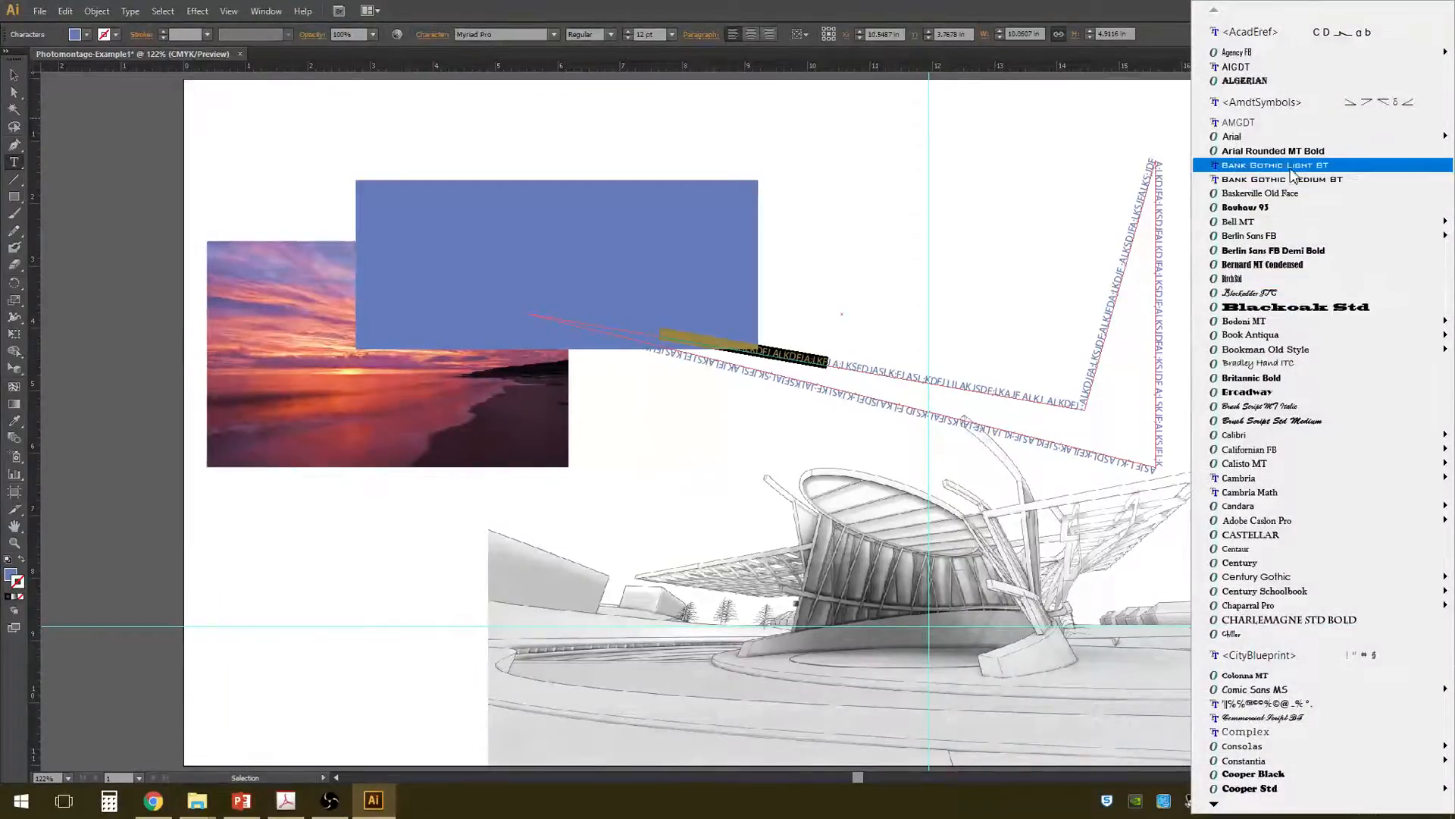
{"action": "mouse_move", "coordinate": [1276, 143]}
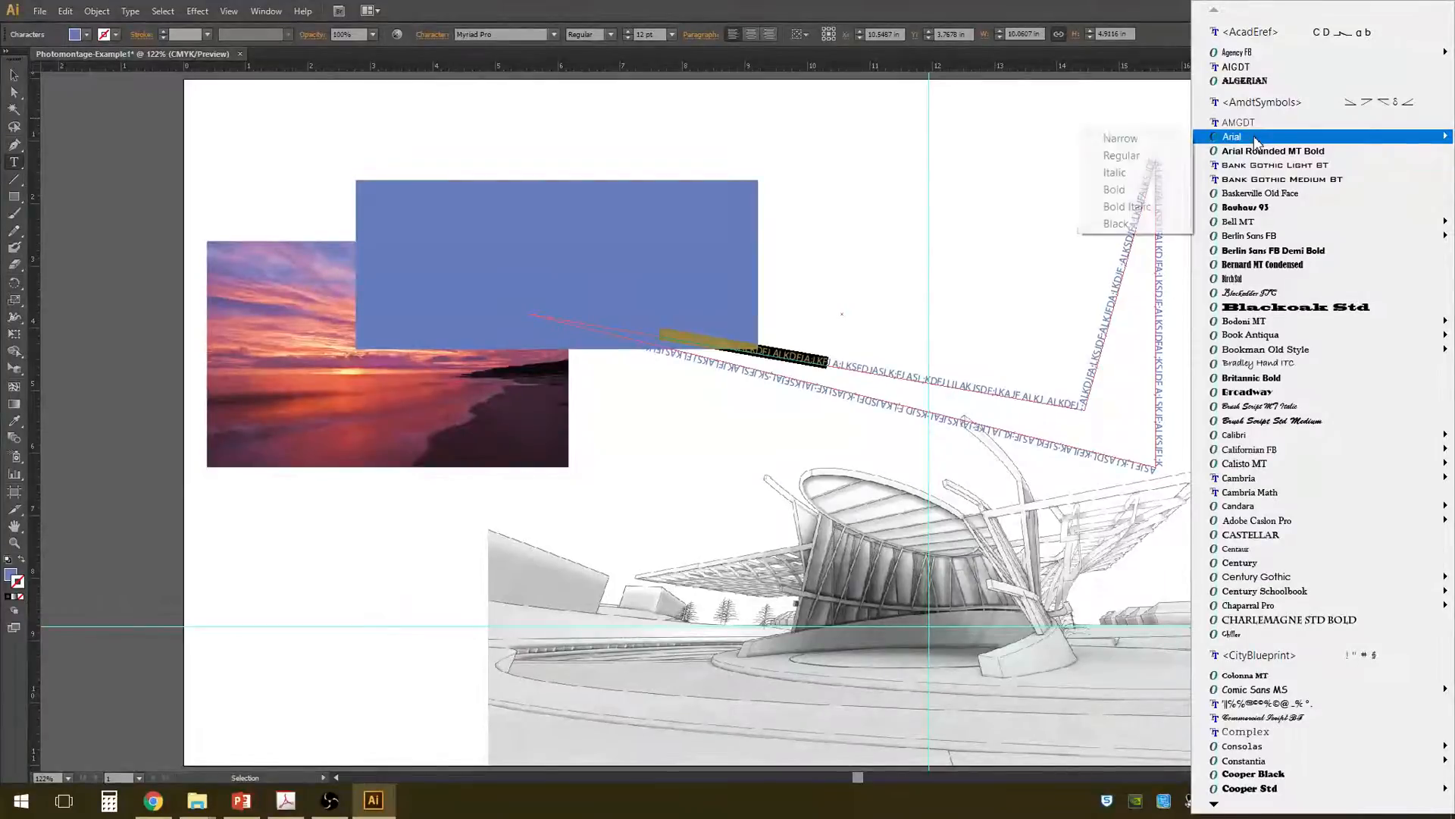
{"action": "left_click", "coordinate": [1129, 209]}
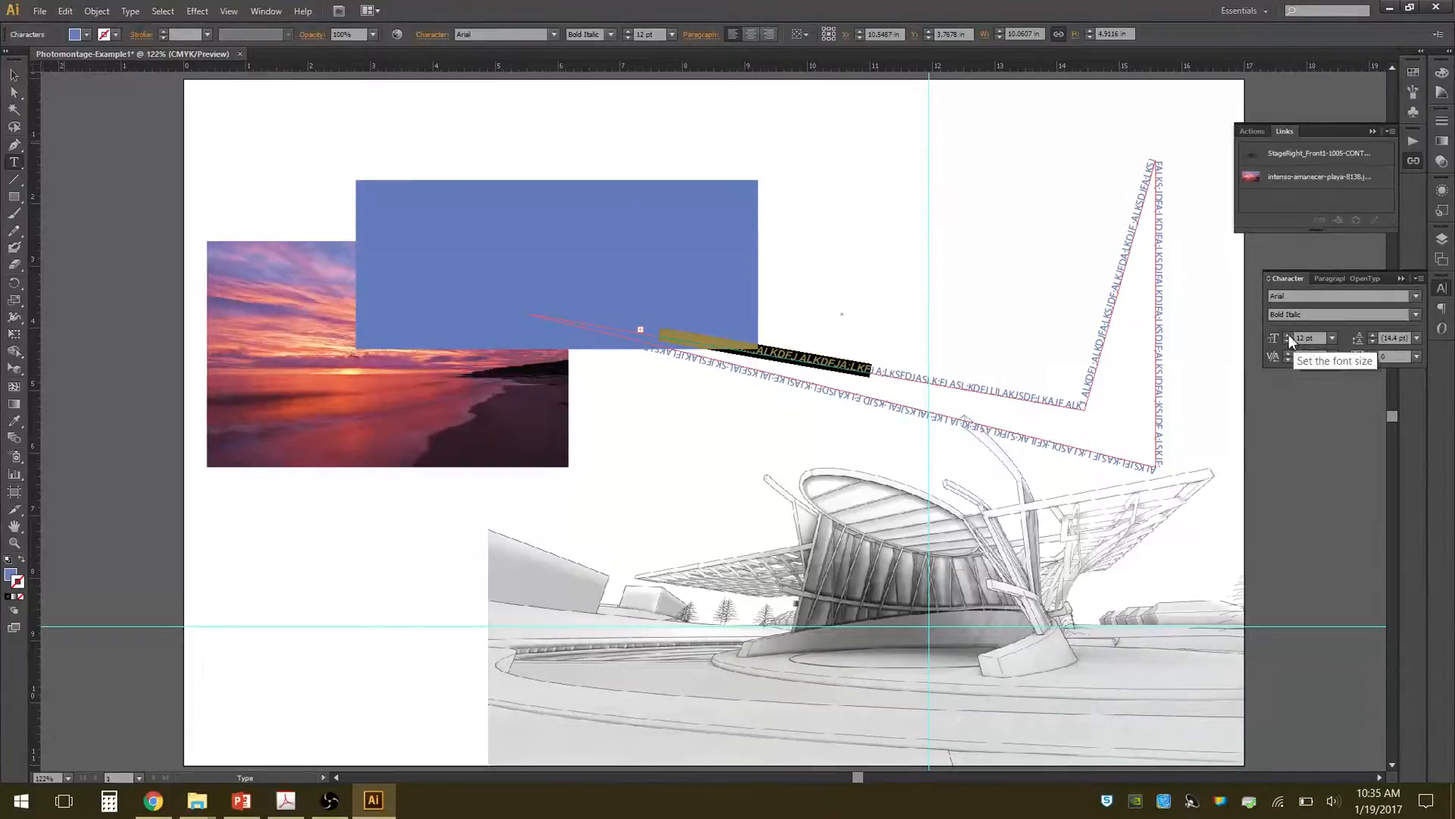
Increase the highlighted path text's font size to 25 pt and show the paragraph settings.
{"action": "left_click", "coordinate": [1289, 334]}
{"action": "left_click", "coordinate": [1289, 334]}
{"action": "left_click", "coordinate": [1289, 334]}
{"action": "left_click", "coordinate": [1289, 335]}
{"action": "left_click", "coordinate": [1289, 334]}
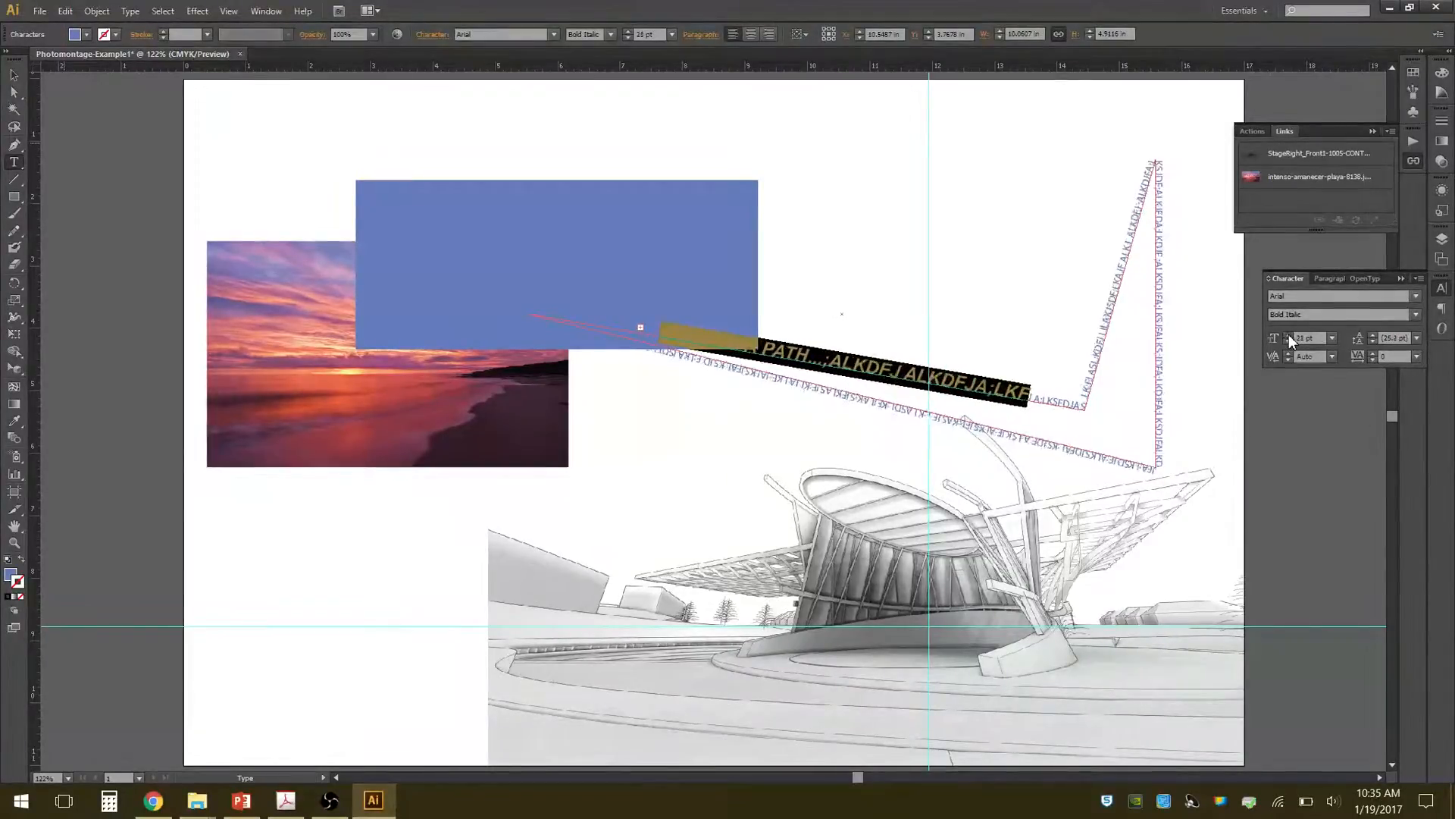
{"action": "left_click", "coordinate": [1288, 335]}
{"action": "left_click", "coordinate": [1288, 335]}
{"action": "left_click", "coordinate": [1289, 335]}
{"action": "left_click", "coordinate": [1289, 335]}
{"action": "left_click", "coordinate": [1288, 335]}
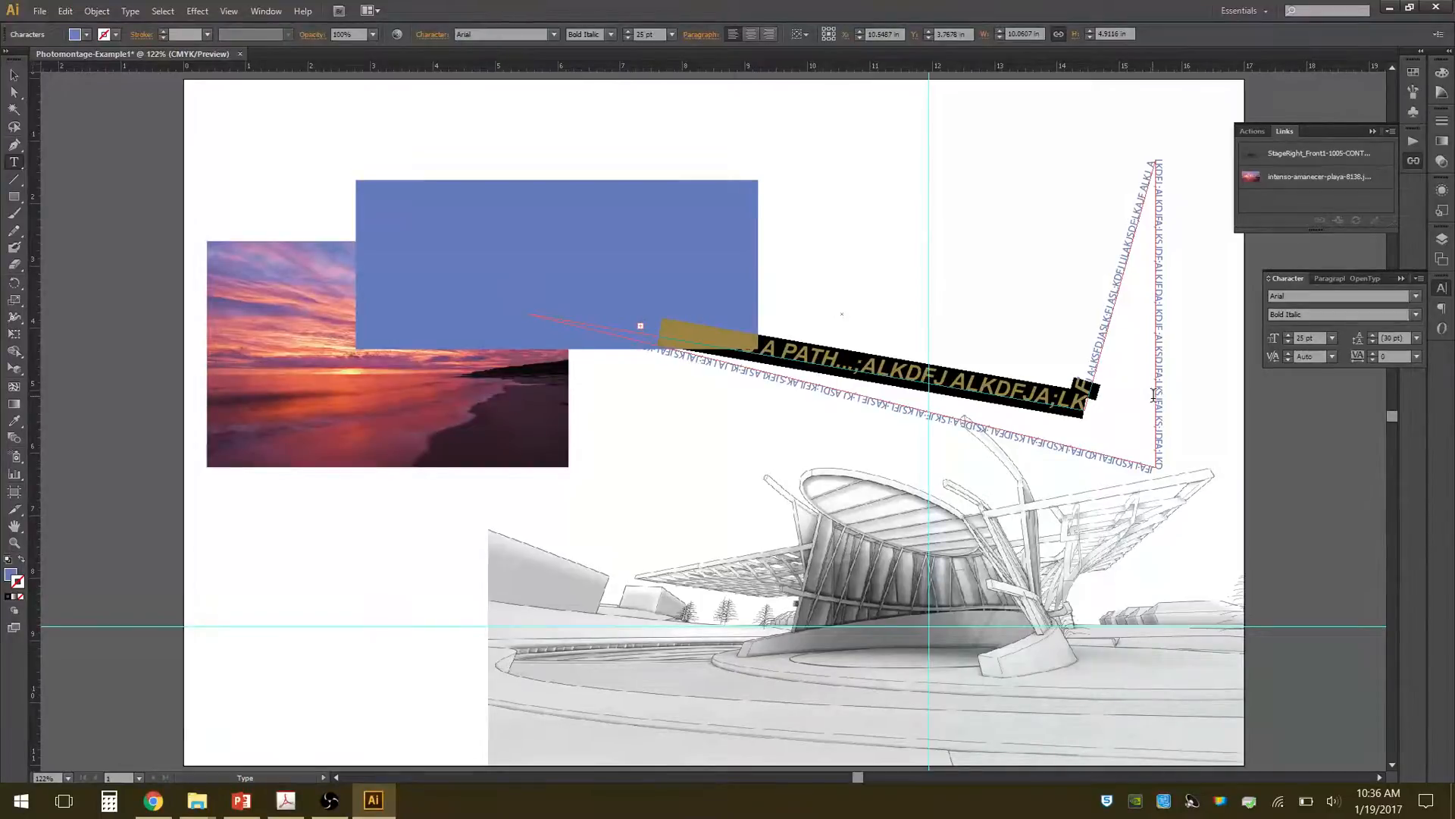
{"action": "left_click", "coordinate": [1330, 280]}
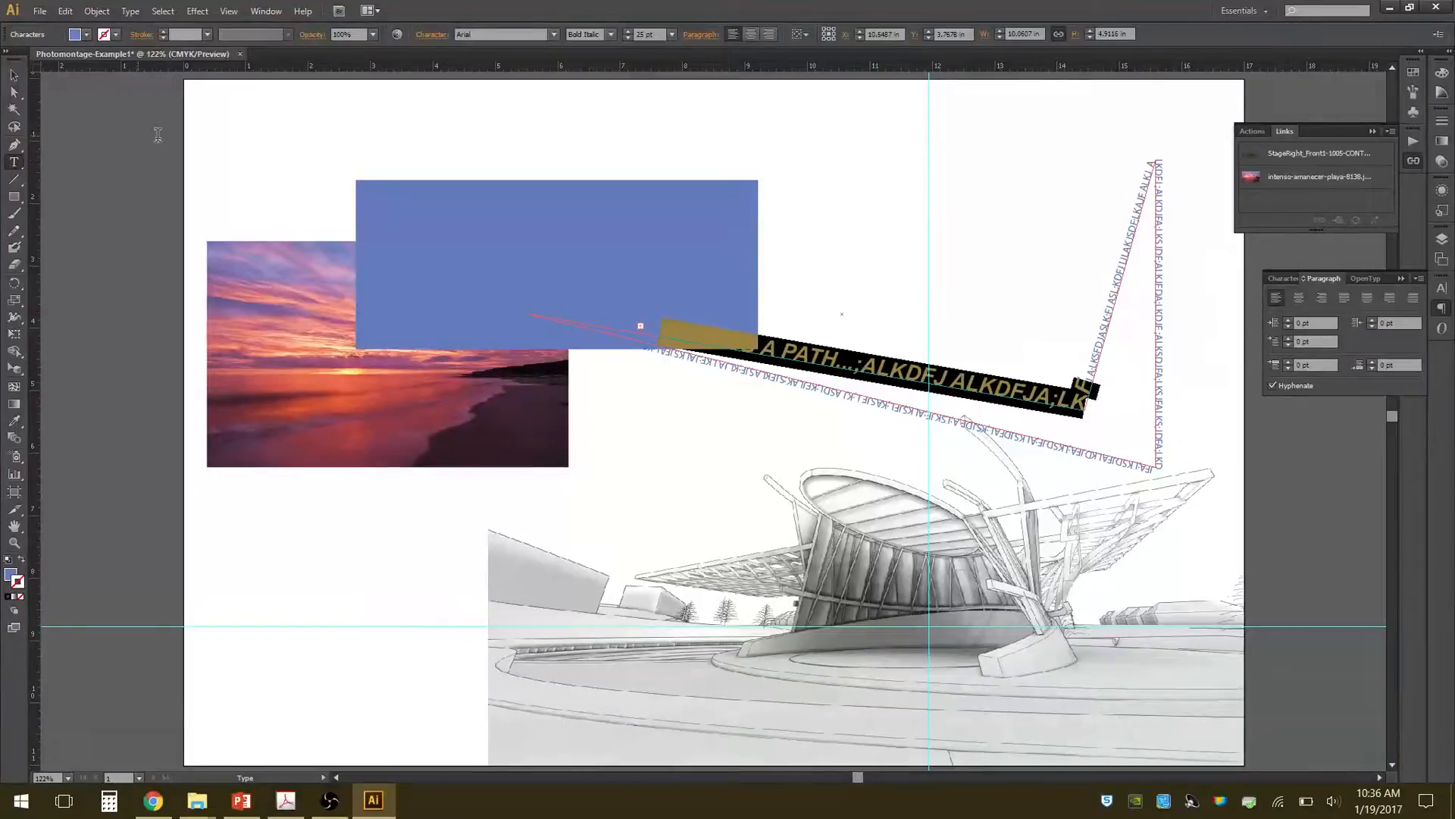
{"action": "left_click", "coordinate": [14, 197]}
{"action": "left_click_drag", "start_coordinate": [783, 137], "coordinate": [907, 300]}
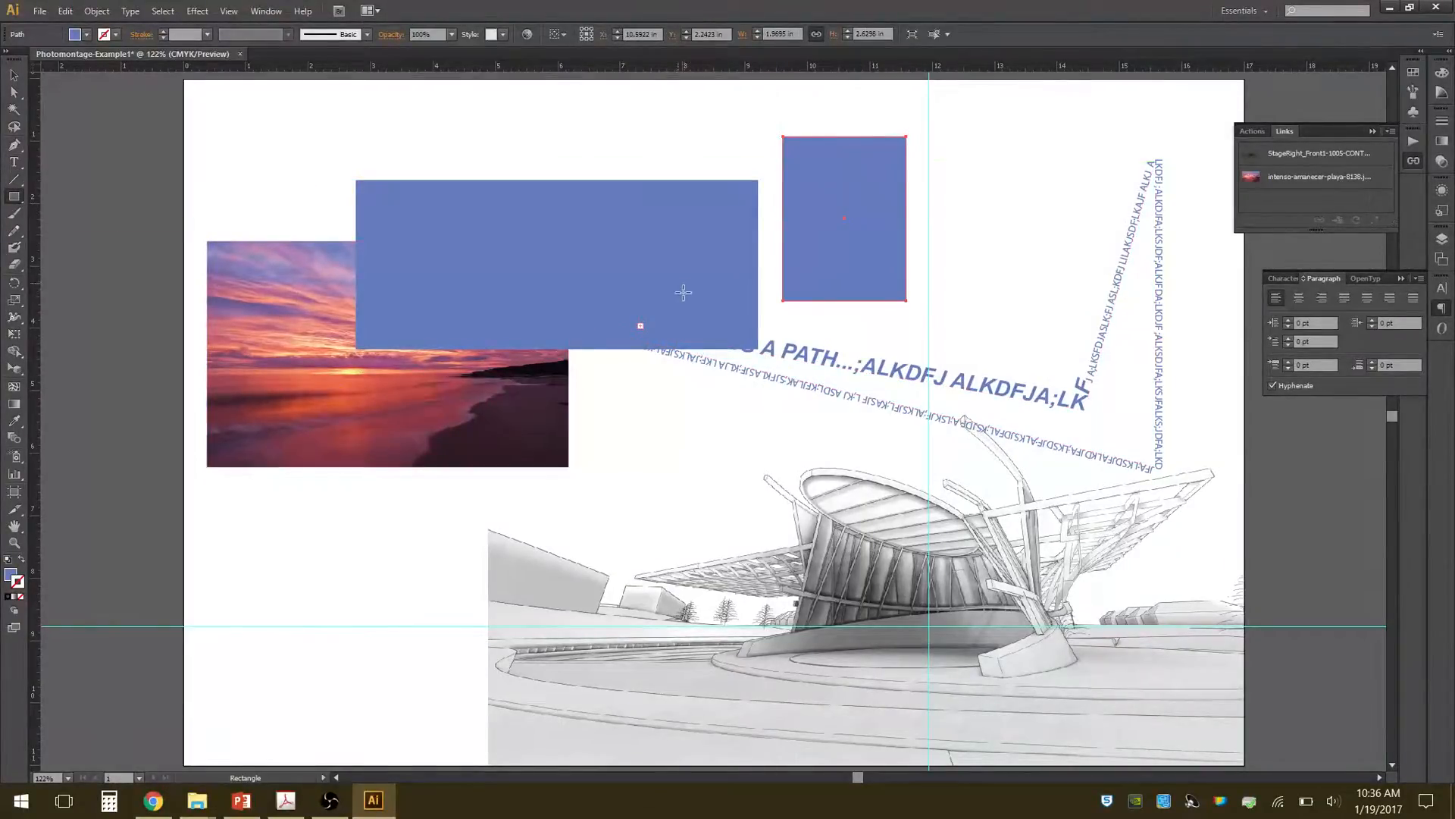
{"action": "key", "text": "ctrl+z"}
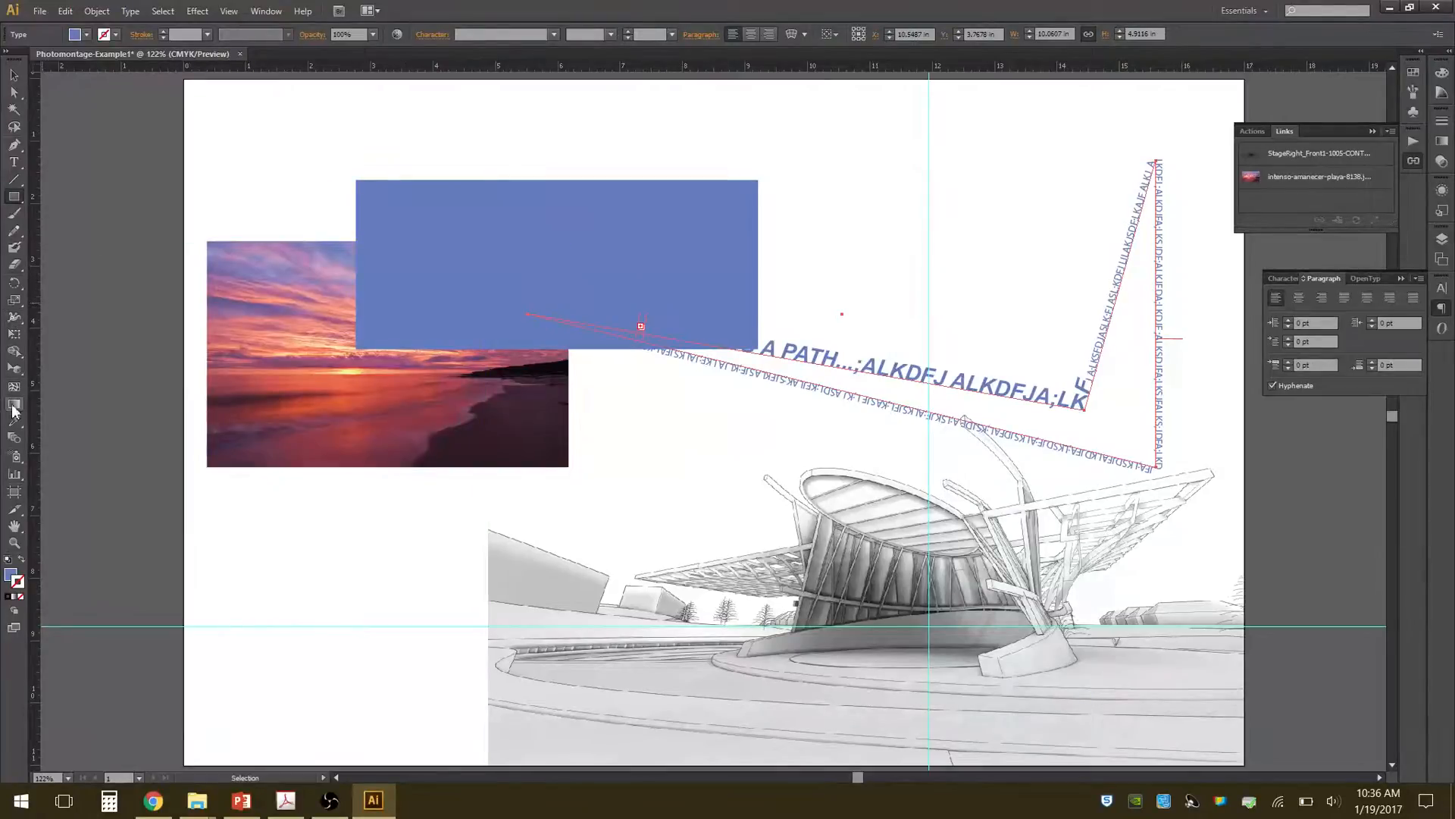
Create a text box about 2.7 by 3.7 in beneath the sunset image and fill it with random placeholder letters.
{"action": "left_click", "coordinate": [14, 161]}
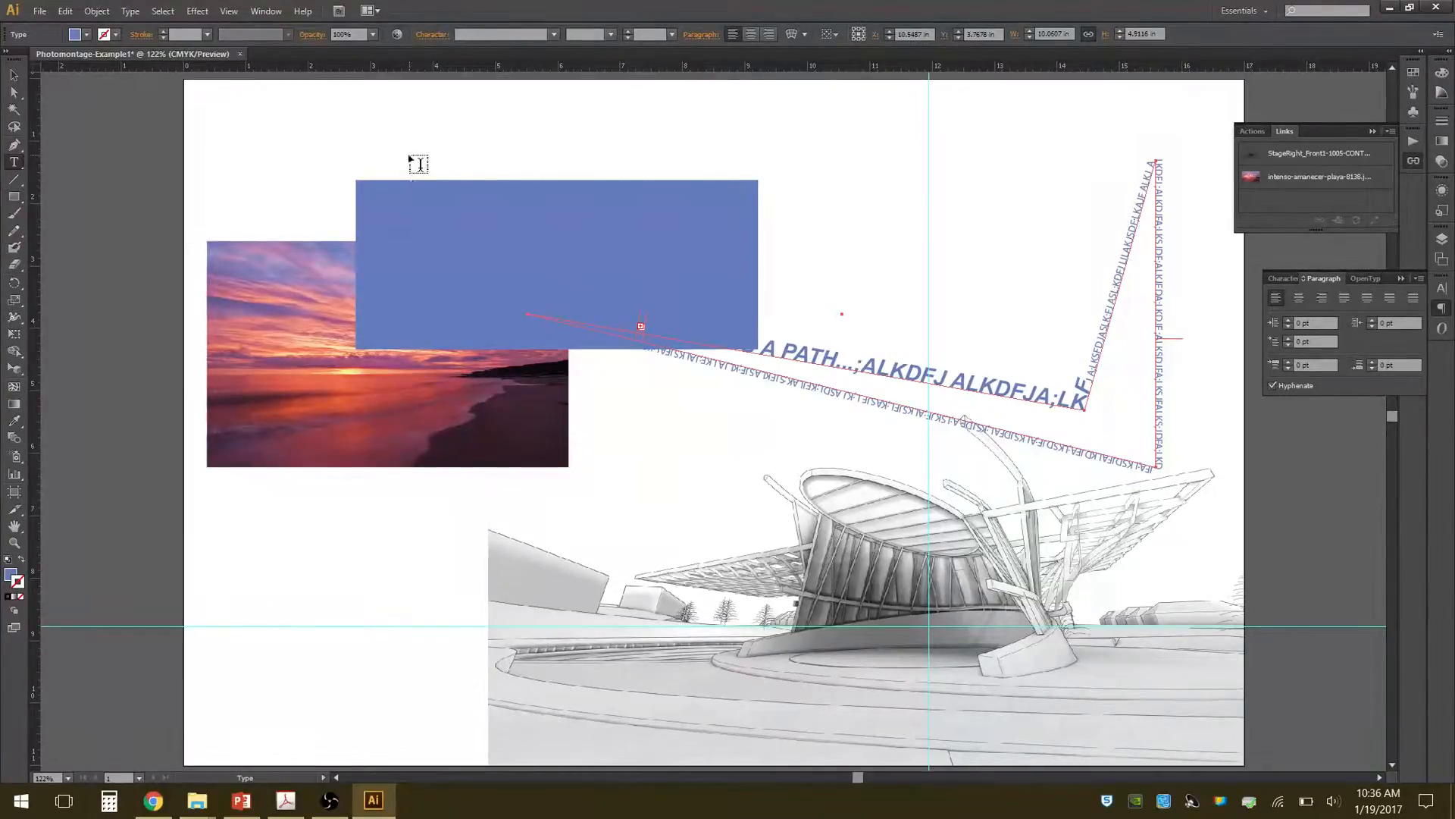
{"action": "left_click_drag", "start_coordinate": [286, 478], "coordinate": [452, 711]}
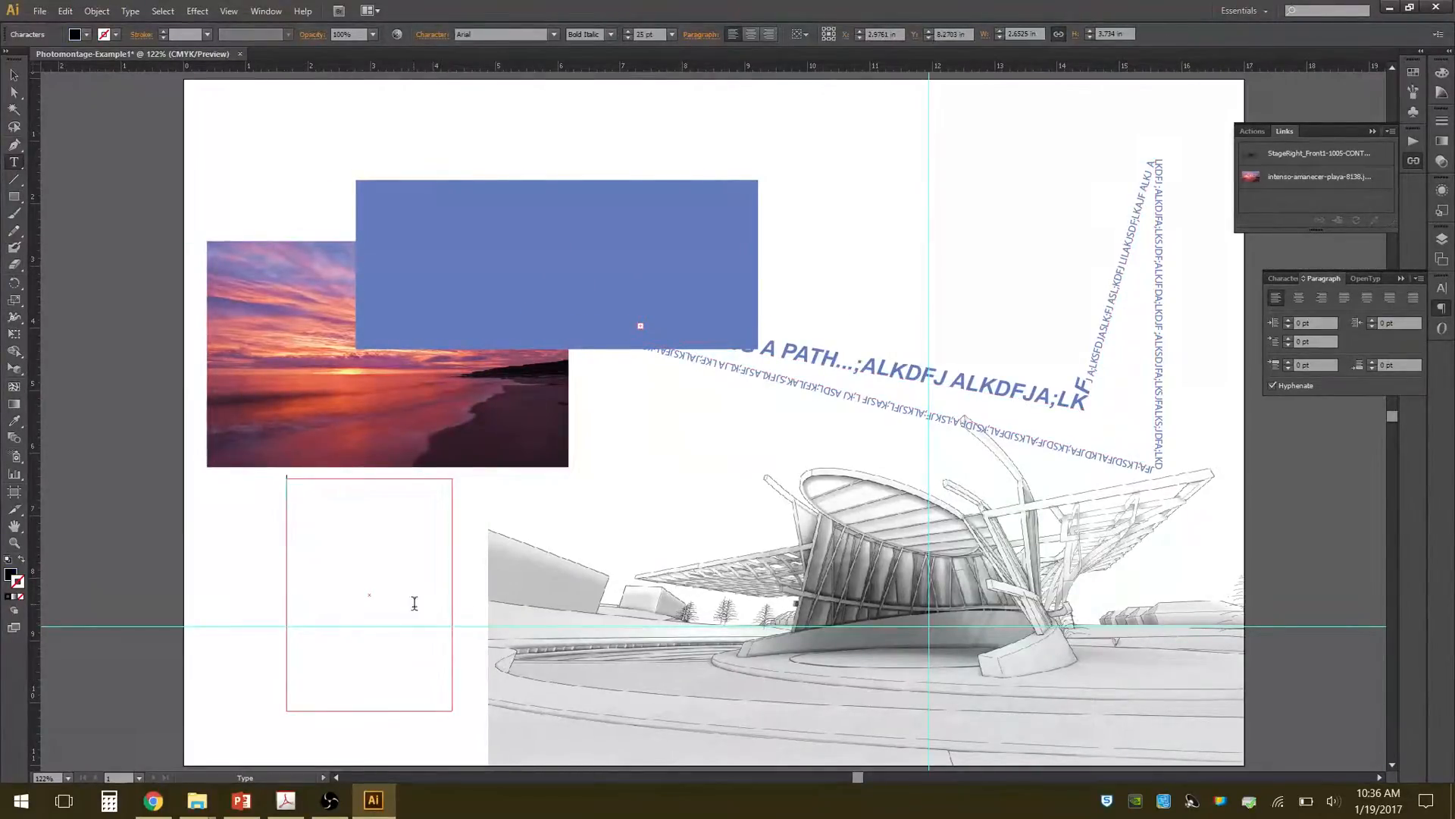
{"action": "type", "text": "LDASKFJ;ALKJF;ALKFJ AL;KSJ FD;LKASJ FLKASJ FLKASJ FLKASJFKLJ ASKLFJ"}
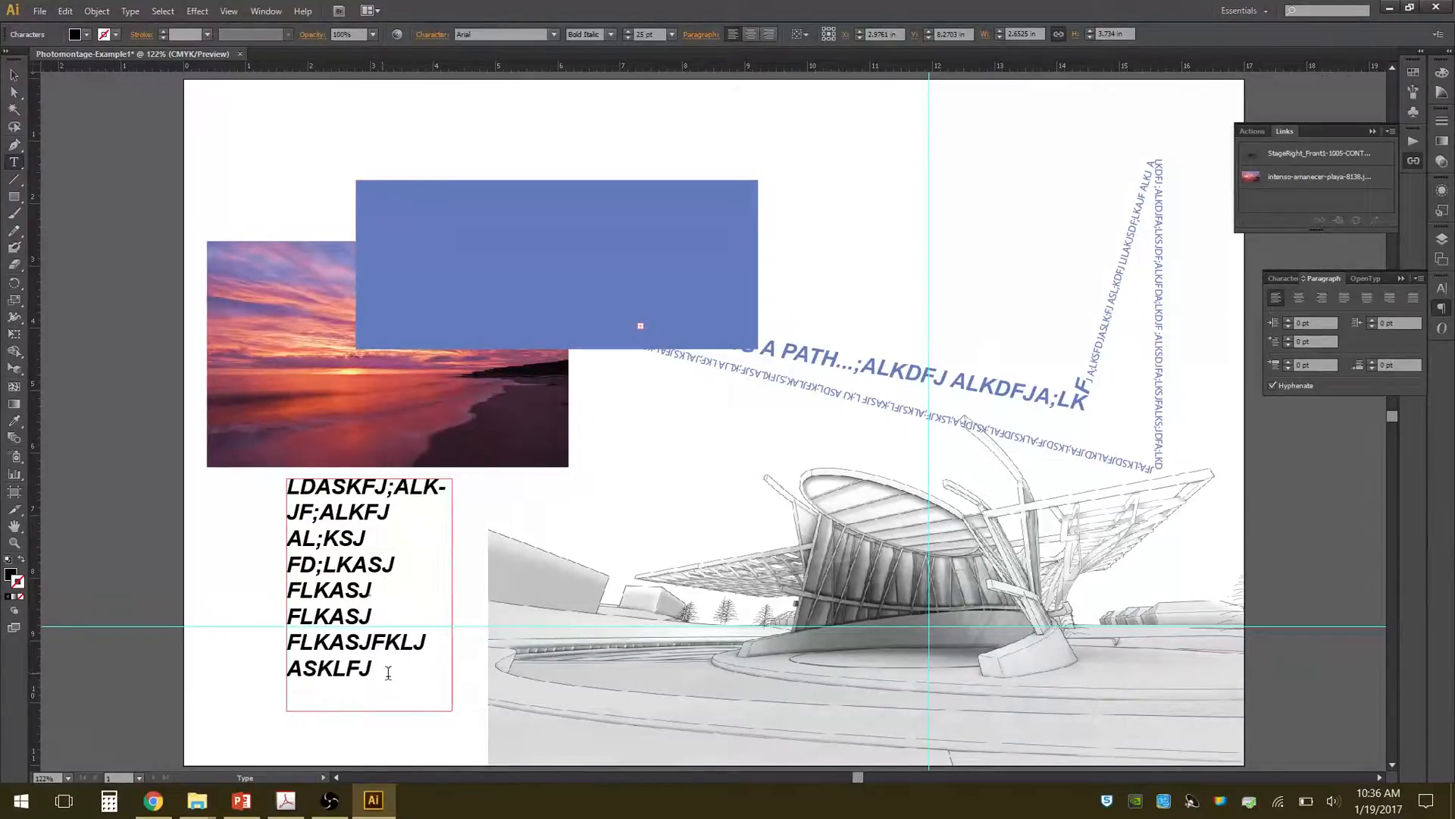
Highlight all the placeholder text in the new text box and reduce its font size to 16 pt.
{"action": "left_click_drag", "start_coordinate": [388, 673], "coordinate": [290, 462]}
{"action": "left_click", "coordinate": [1286, 279]}
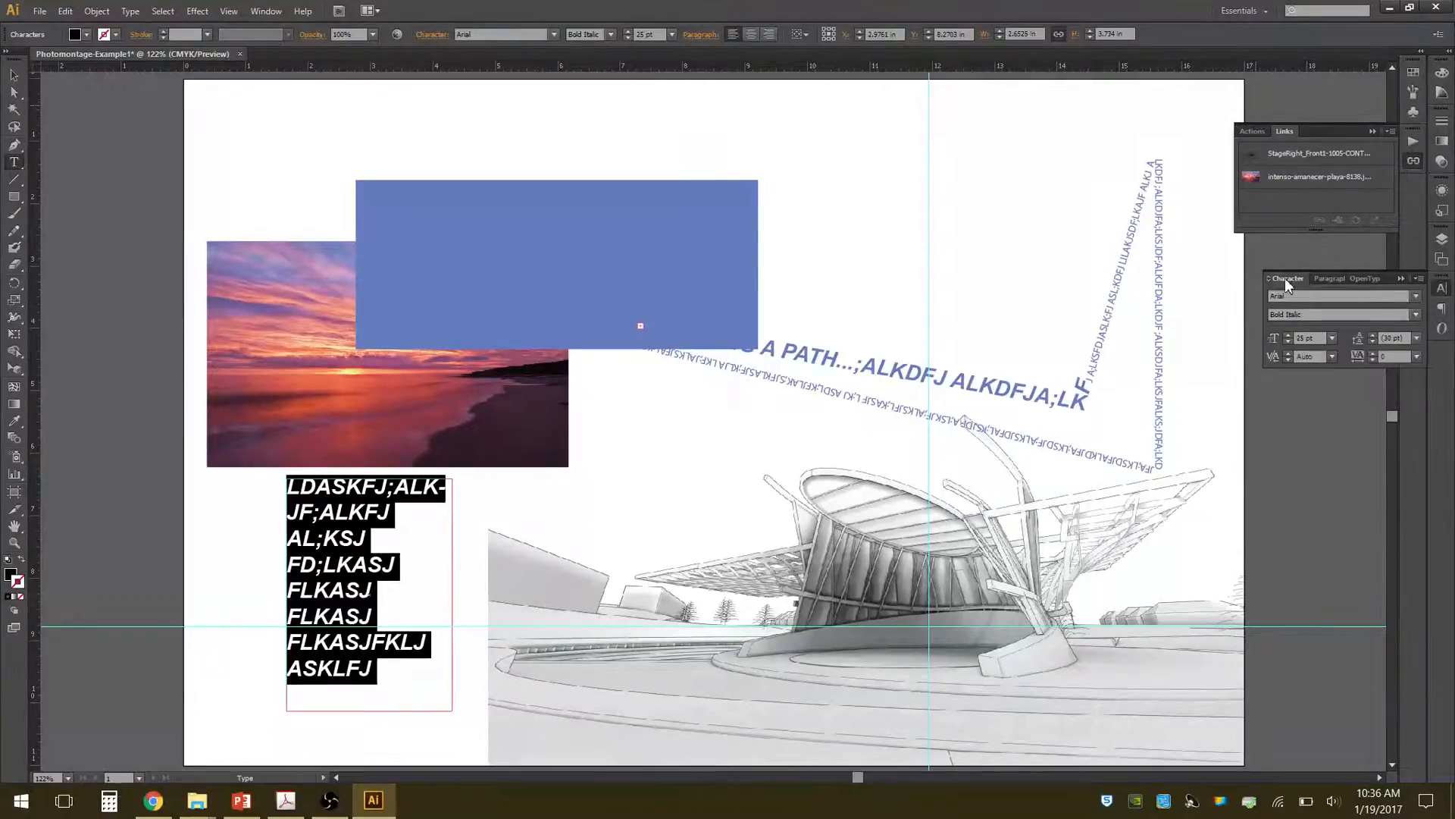
{"action": "left_click", "coordinate": [1289, 341]}
{"action": "left_click", "coordinate": [1288, 341]}
{"action": "left_click", "coordinate": [1289, 341]}
{"action": "left_click", "coordinate": [1288, 341]}
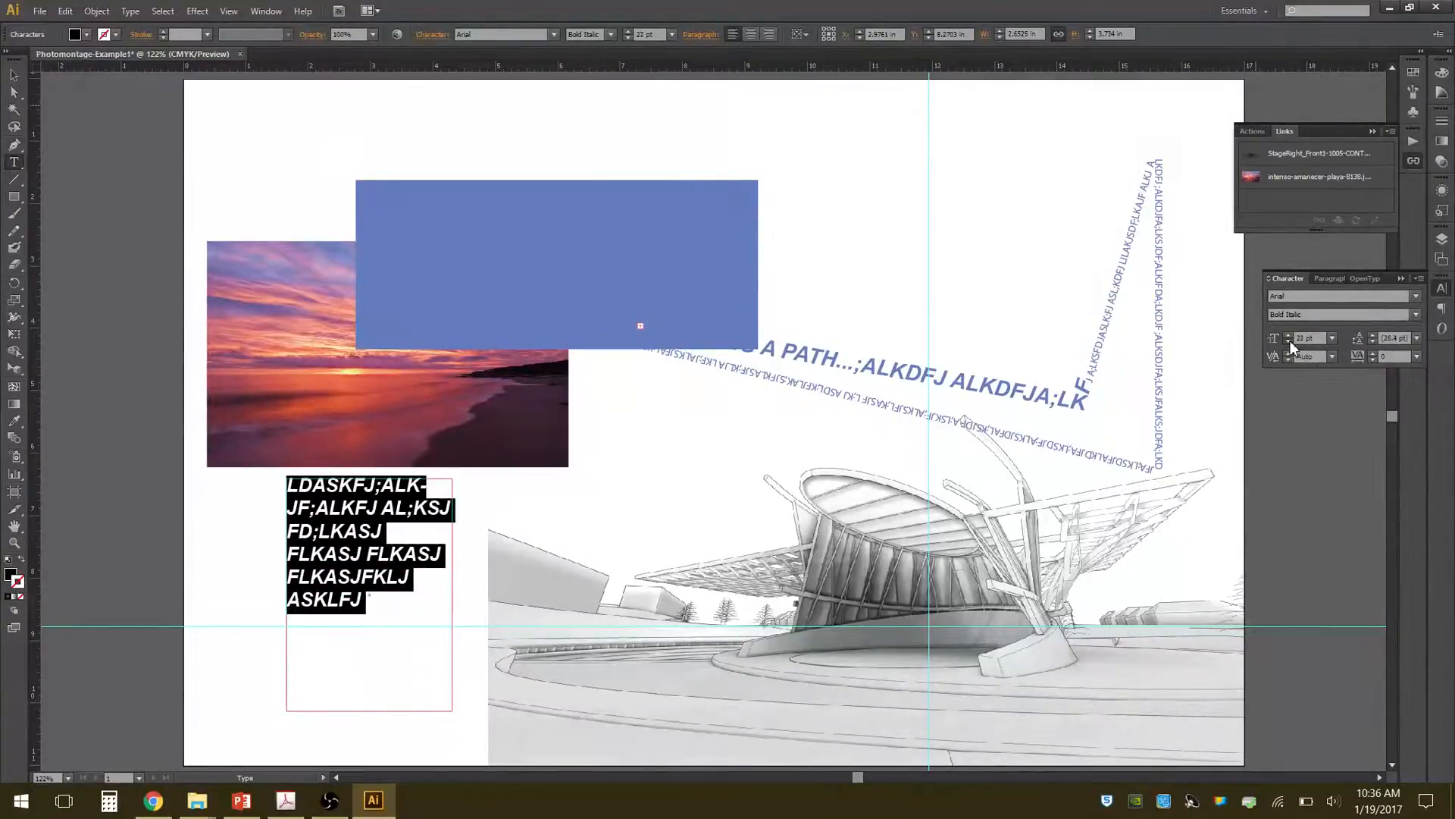
{"action": "left_click", "coordinate": [1289, 341]}
{"action": "left_click", "coordinate": [1288, 341]}
{"action": "left_click", "coordinate": [1289, 341]}
{"action": "left_click", "coordinate": [1288, 341]}
{"action": "left_click", "coordinate": [1289, 341]}
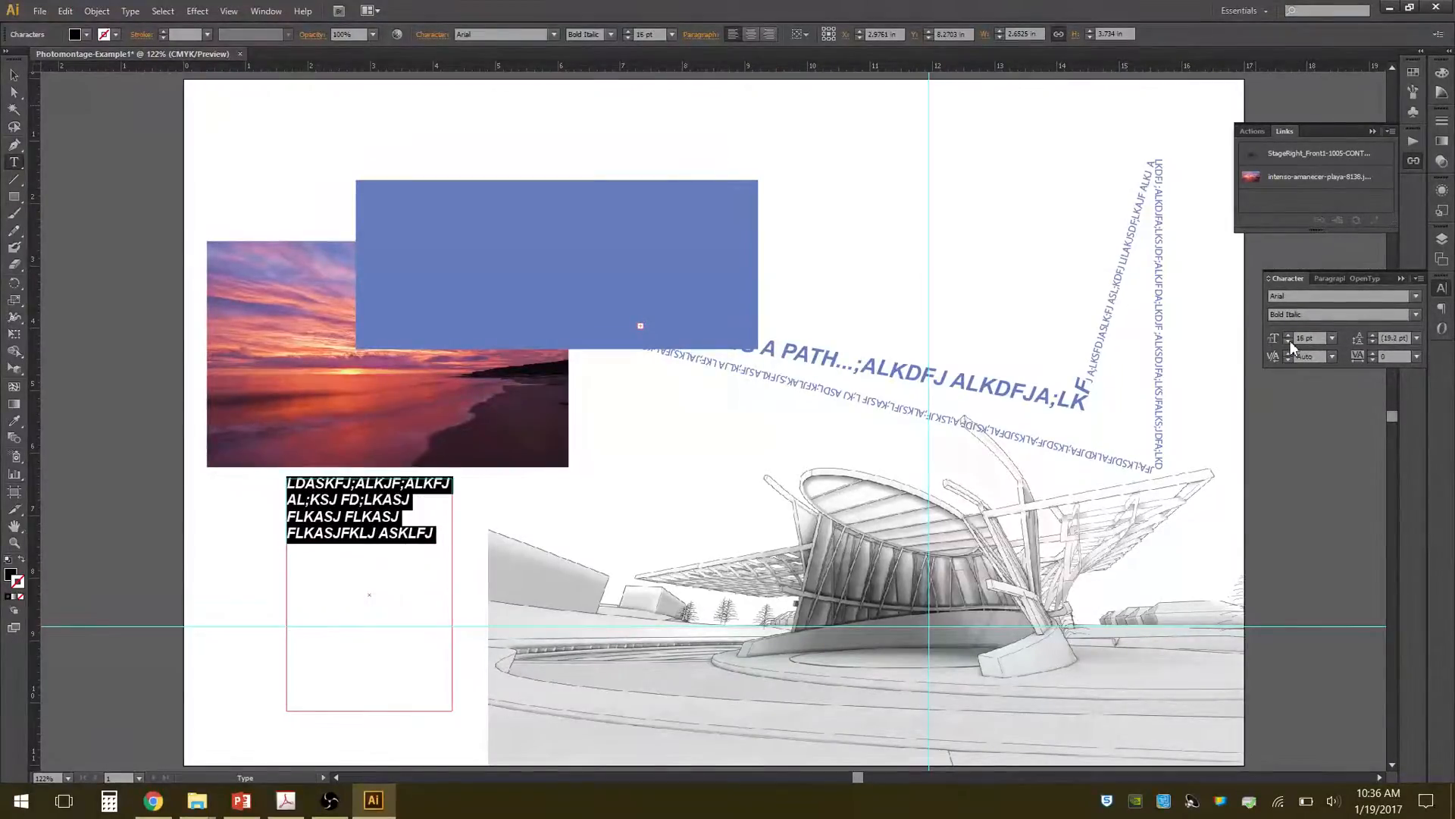
Try center alignment on the highlighted placeholder paragraph, settling on right alignment.
{"action": "left_click", "coordinate": [1339, 278]}
{"action": "left_click", "coordinate": [1299, 298]}
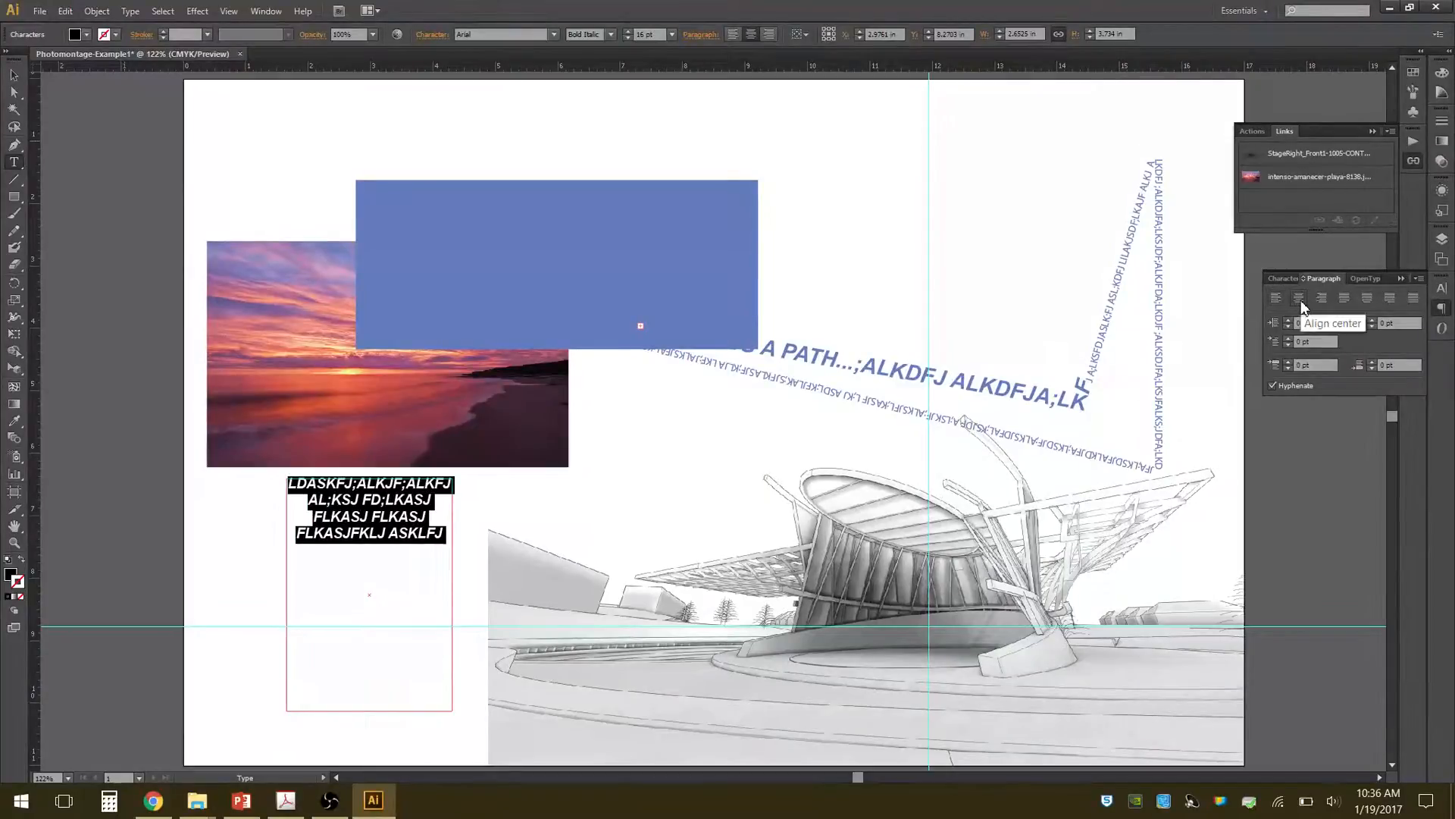
{"action": "left_click", "coordinate": [1322, 297]}
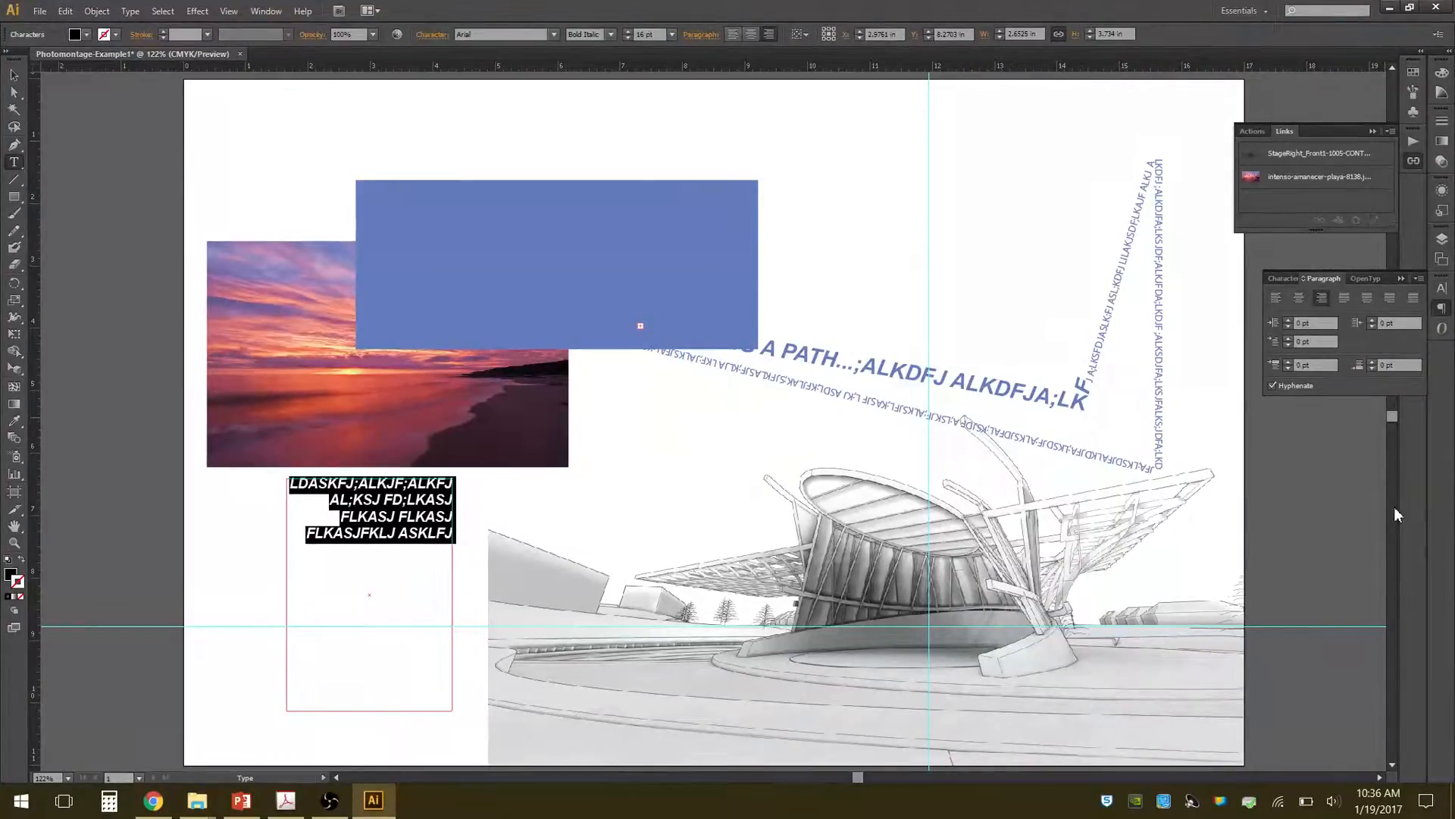
Delete the blue rectangle that overlaps the sunset image and the path text.
{"action": "left_click", "coordinate": [13, 75]}
{"action": "left_click", "coordinate": [413, 201]}
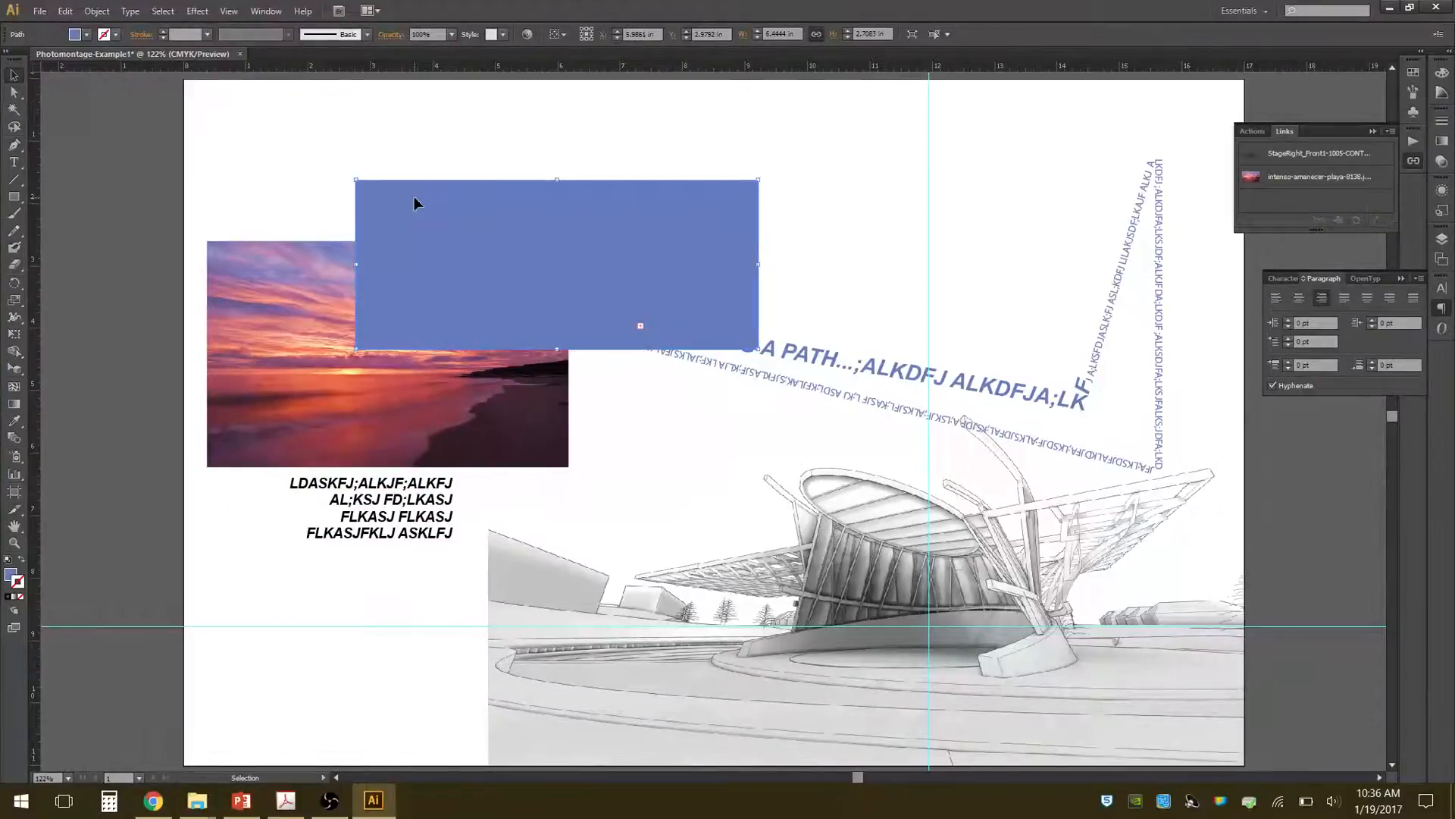
{"action": "key", "text": "Delete"}
Move the sunset image onto the building drawing's lower right corner, resize it to about 12.1 by 2.3 in, and deselect it.
{"action": "left_click", "coordinate": [434, 249]}
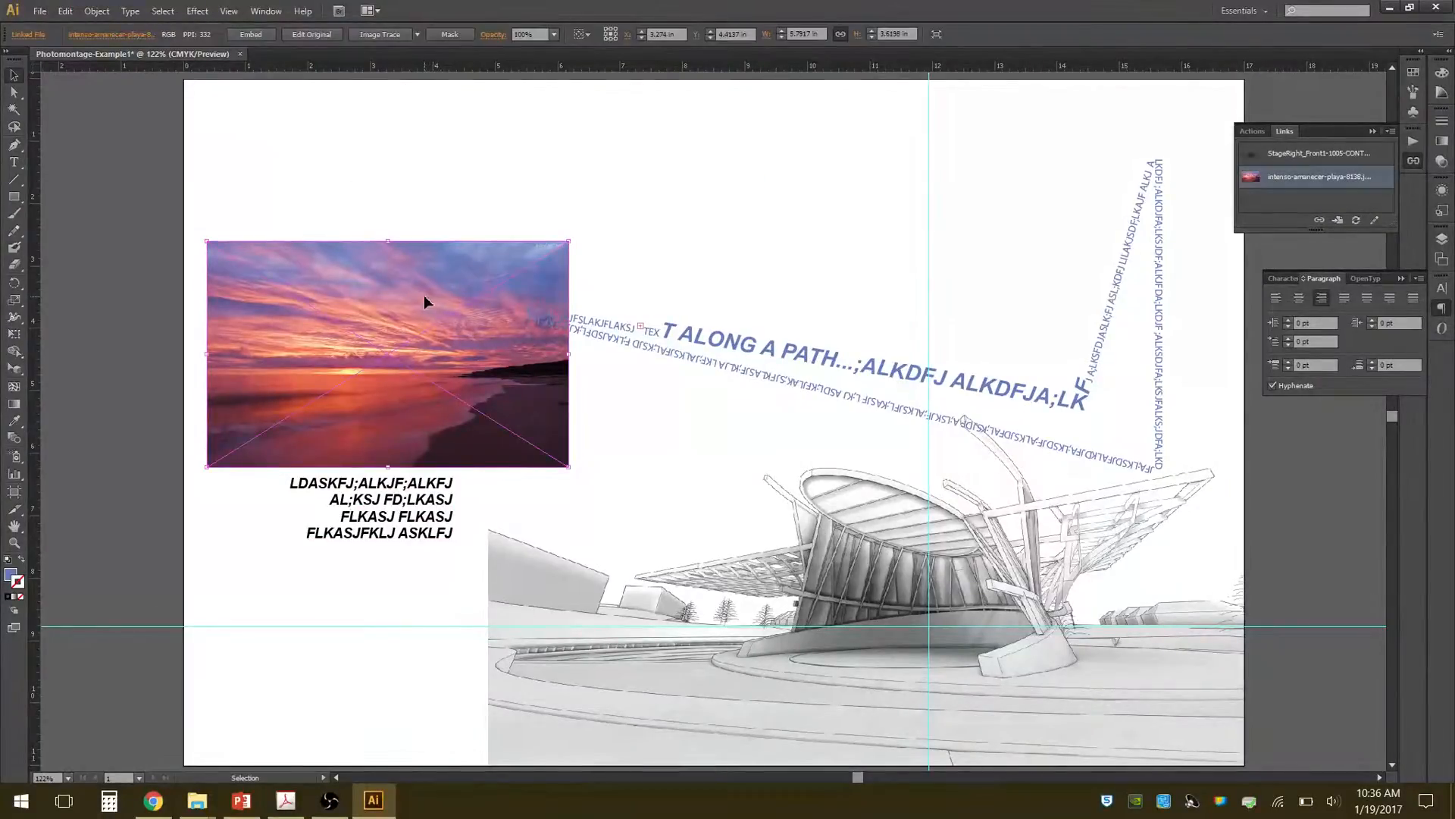
{"action": "left_click_drag", "start_coordinate": [425, 296], "coordinate": [1101, 603]}
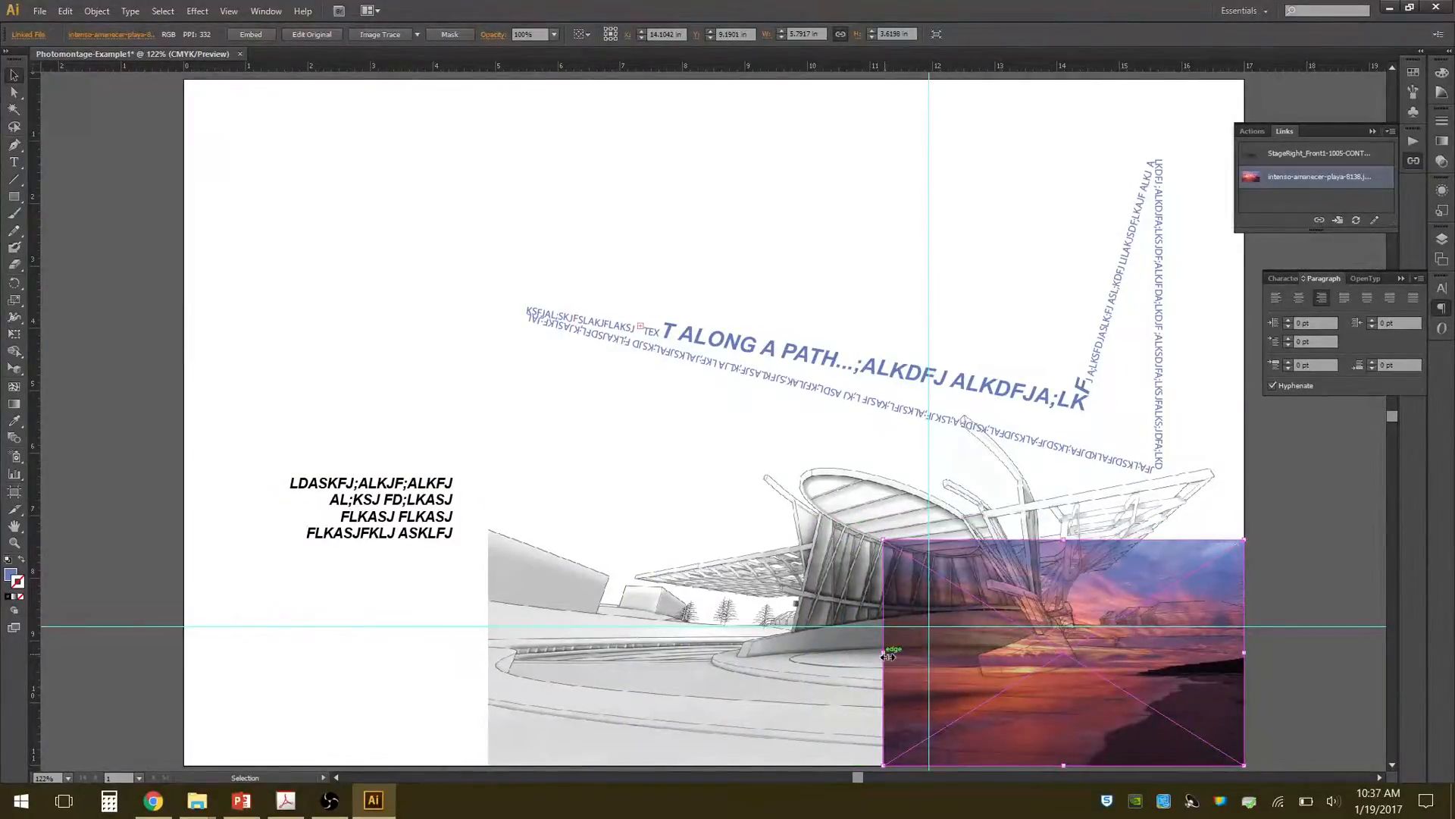
{"action": "left_click_drag", "start_coordinate": [885, 653], "coordinate": [490, 662]}
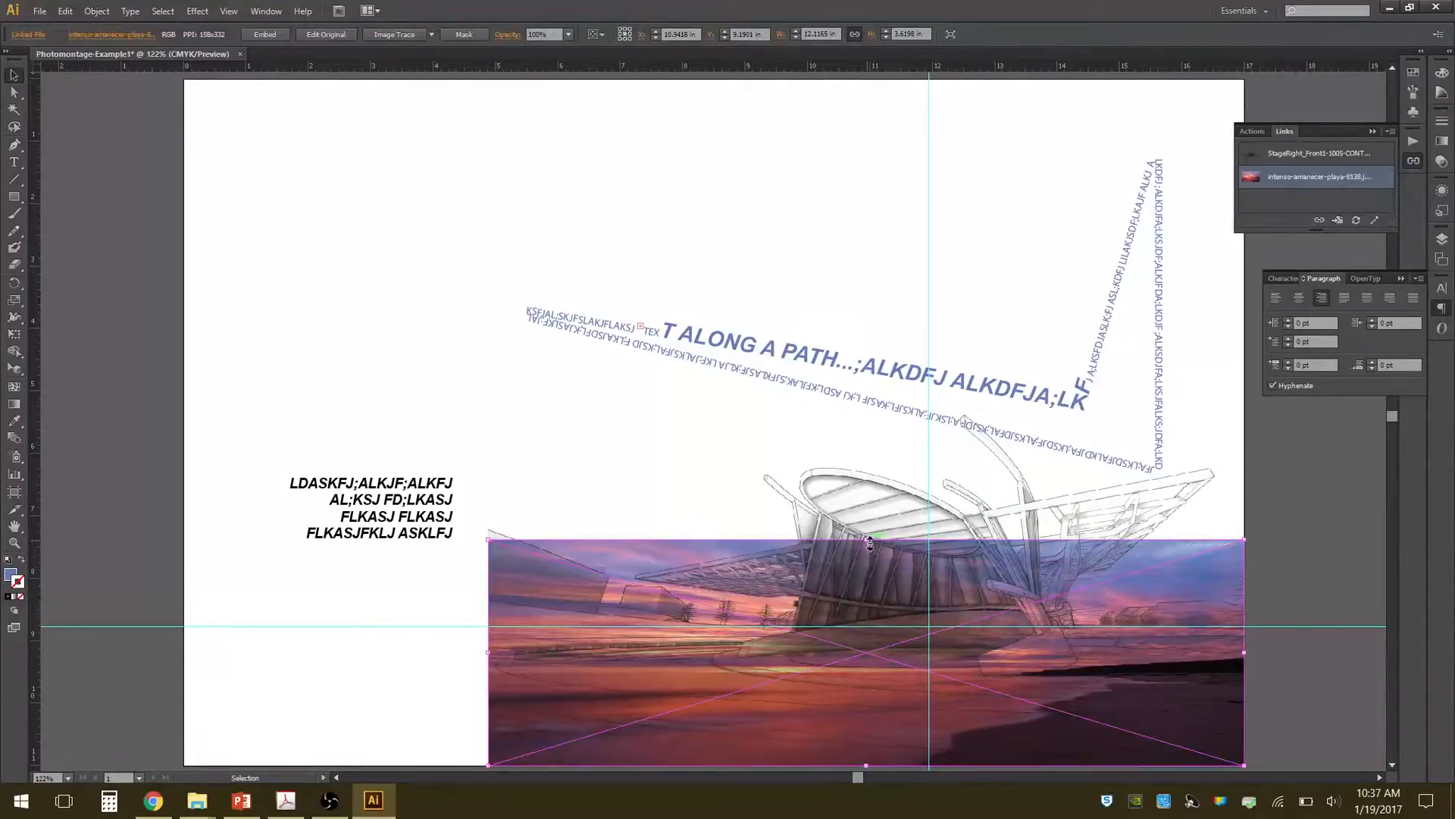
{"action": "left_click_drag", "start_coordinate": [869, 541], "coordinate": [878, 622]}
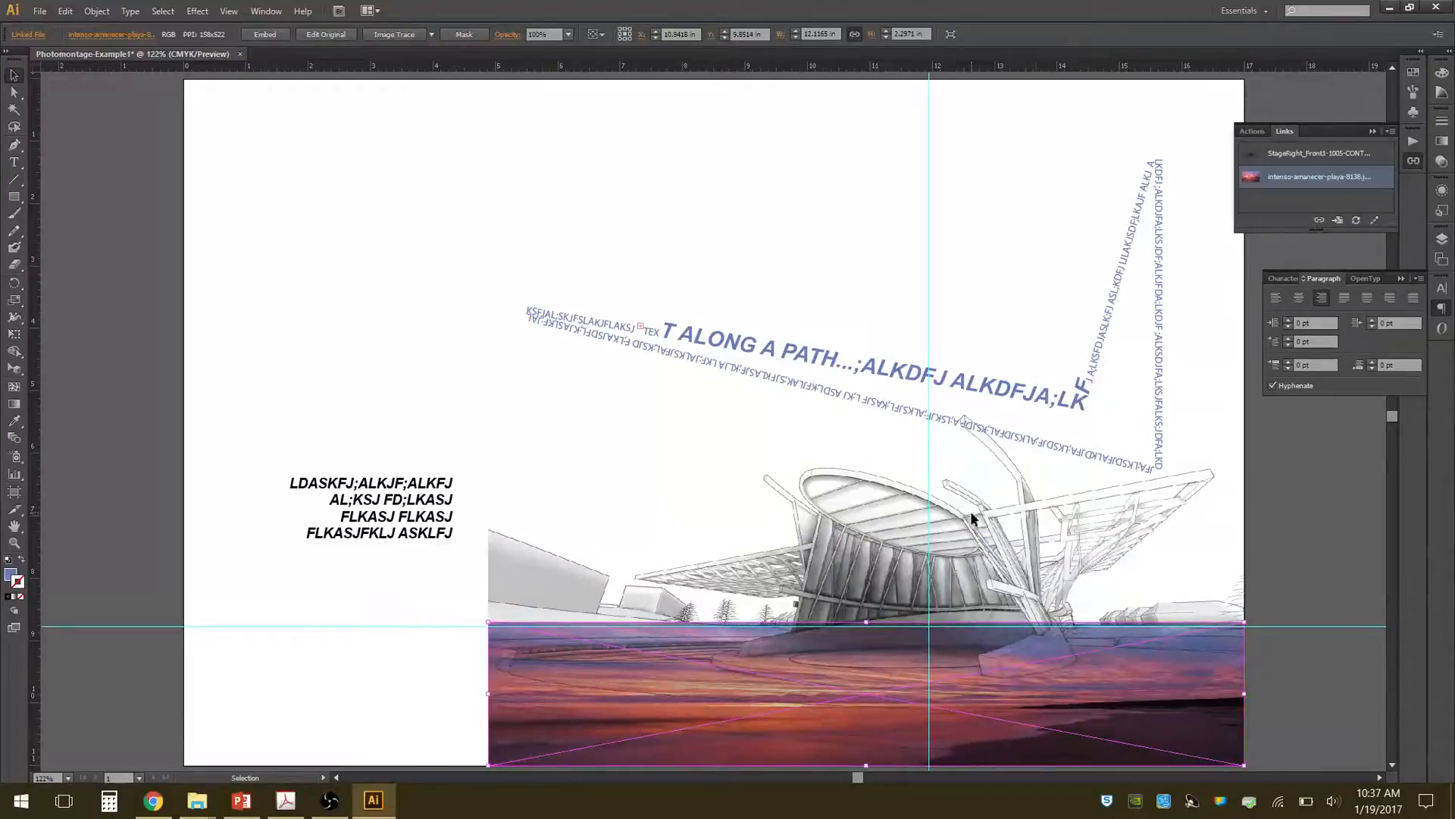
{"action": "left_click", "coordinate": [1293, 565]}
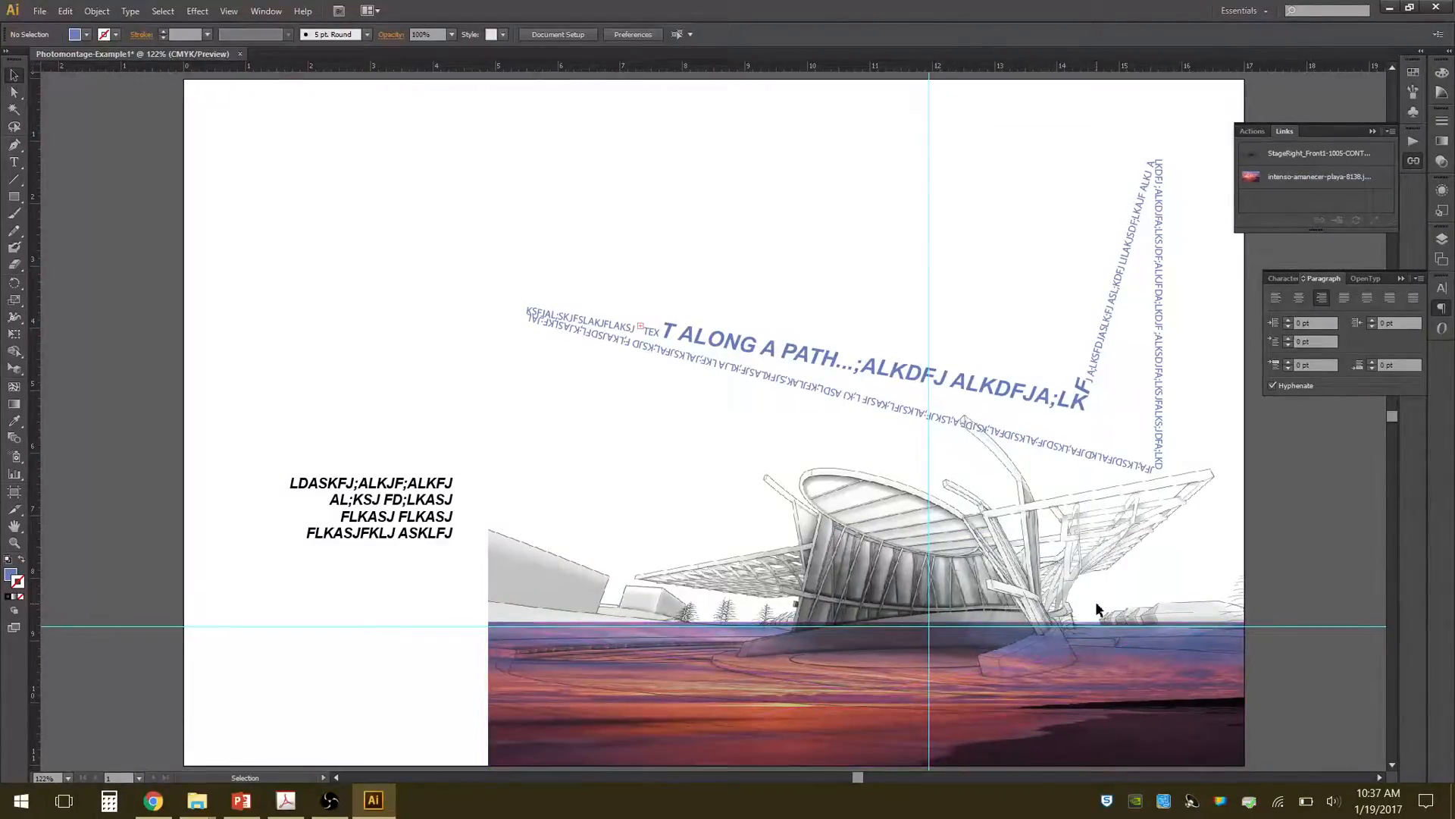
Move the path text about 5.4 in left and 1 in up, clear of the building drawing, and deselect it.
{"action": "left_click_drag", "start_coordinate": [1106, 322], "coordinate": [775, 262]}
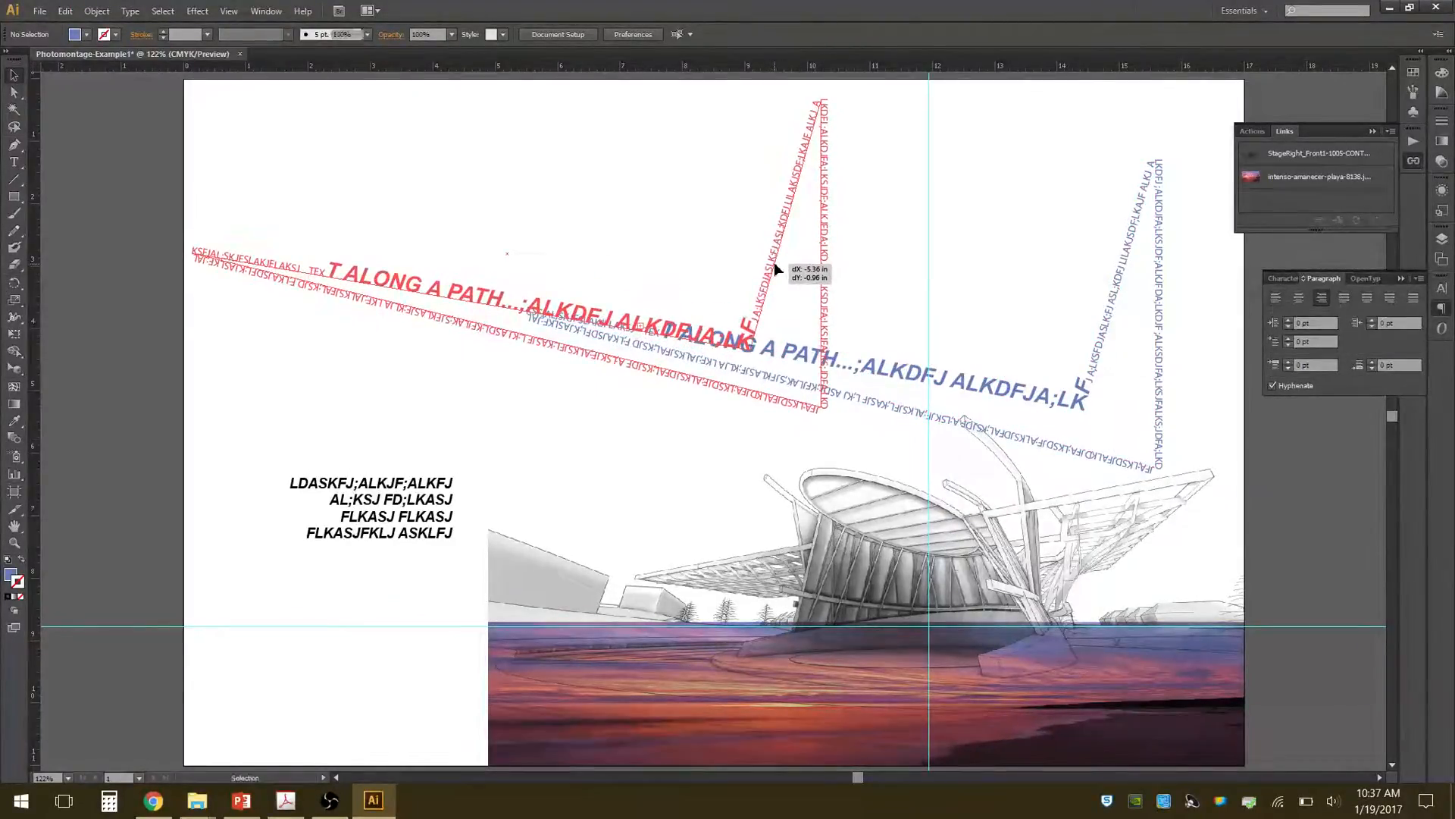
{"action": "left_click", "coordinate": [243, 474]}
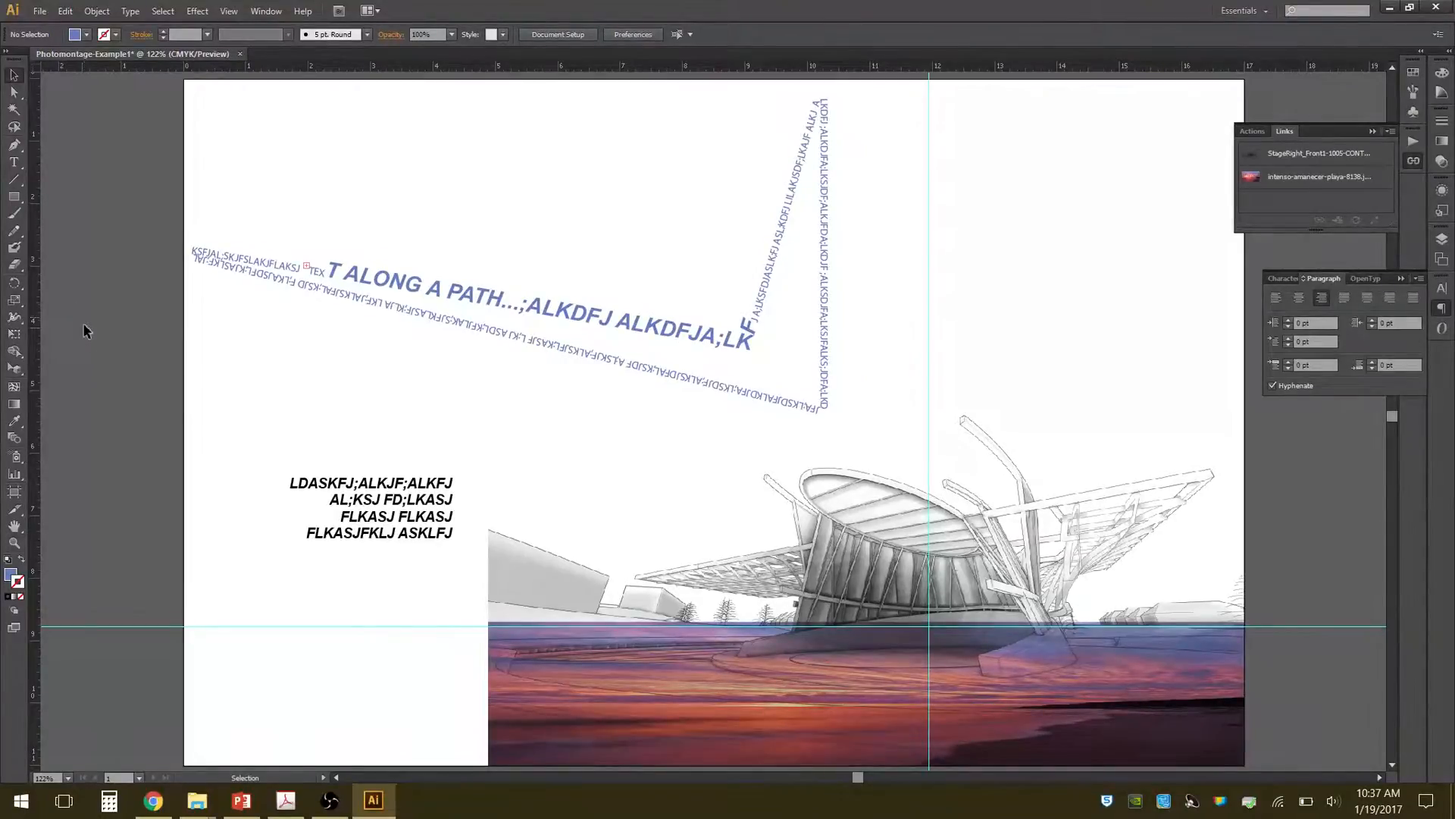
Draw a closed five-point arrow-like shape, about 4.4 by 4.4 in, above the building drawing with the Pen tool.
{"action": "left_click", "coordinate": [13, 145]}
{"action": "left_click", "coordinate": [996, 139]}
{"action": "left_click", "coordinate": [1146, 207]}
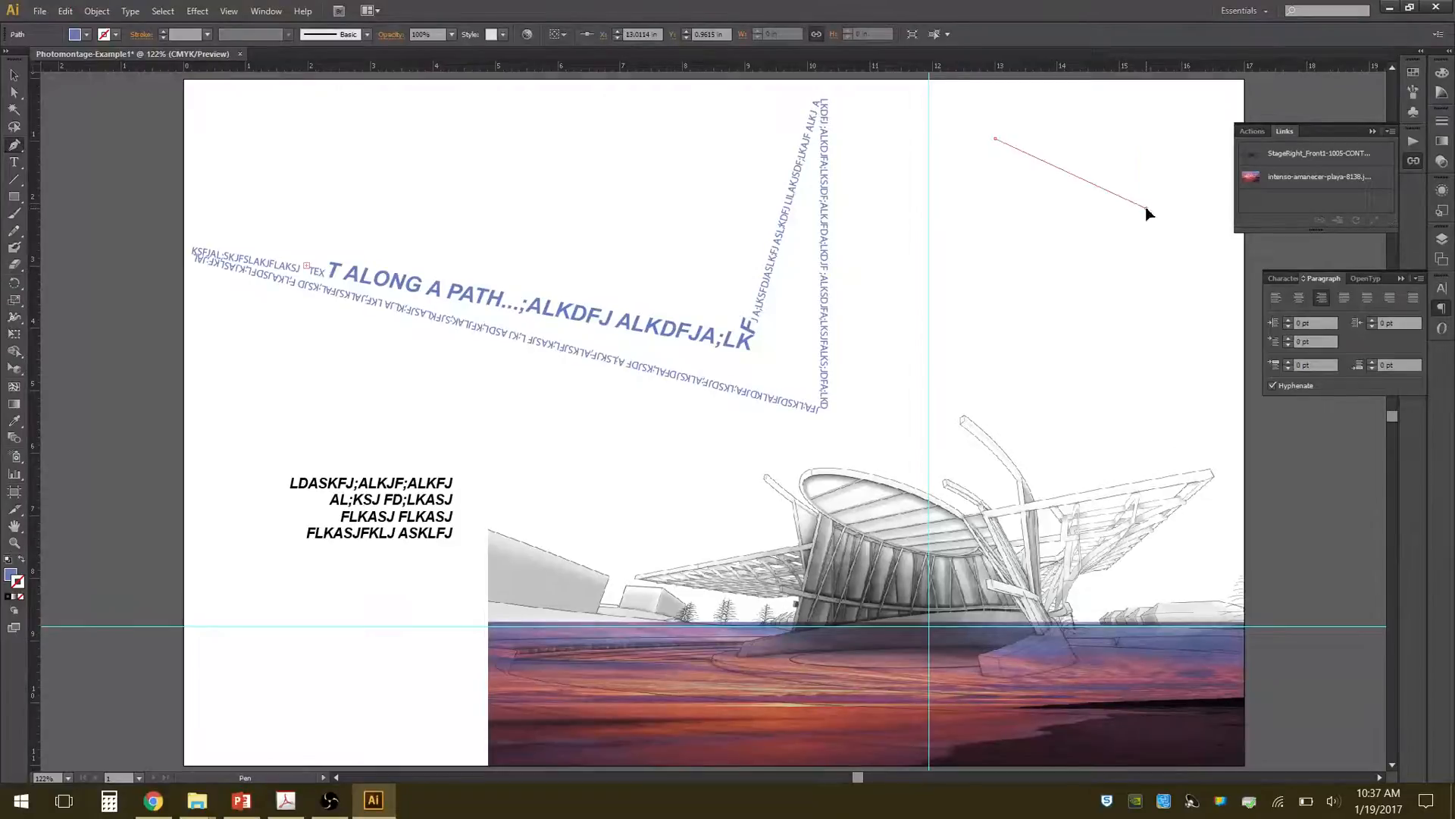
{"action": "left_click", "coordinate": [870, 407]}
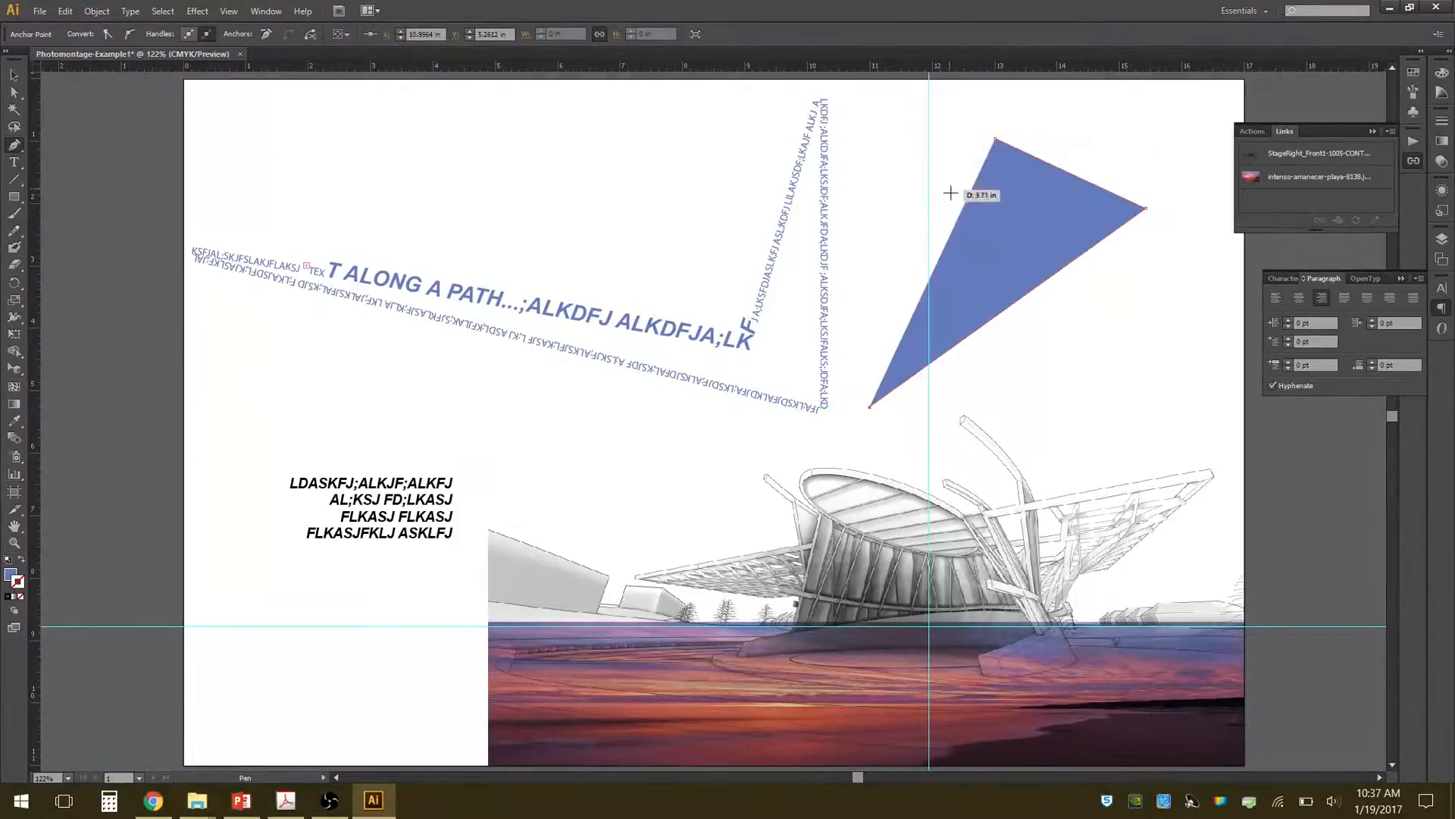
{"action": "left_click", "coordinate": [1003, 244]}
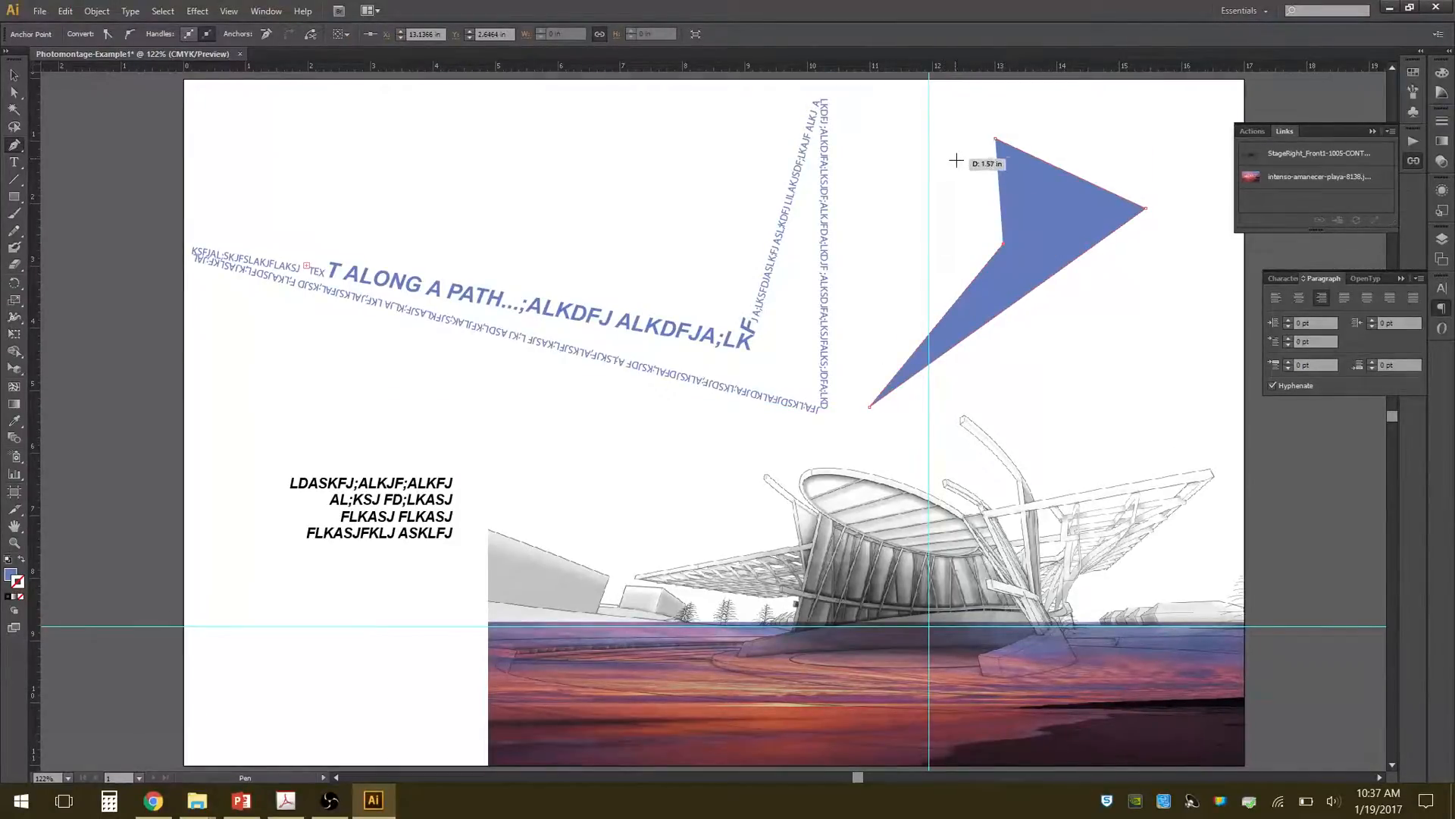
{"action": "left_click", "coordinate": [869, 131]}
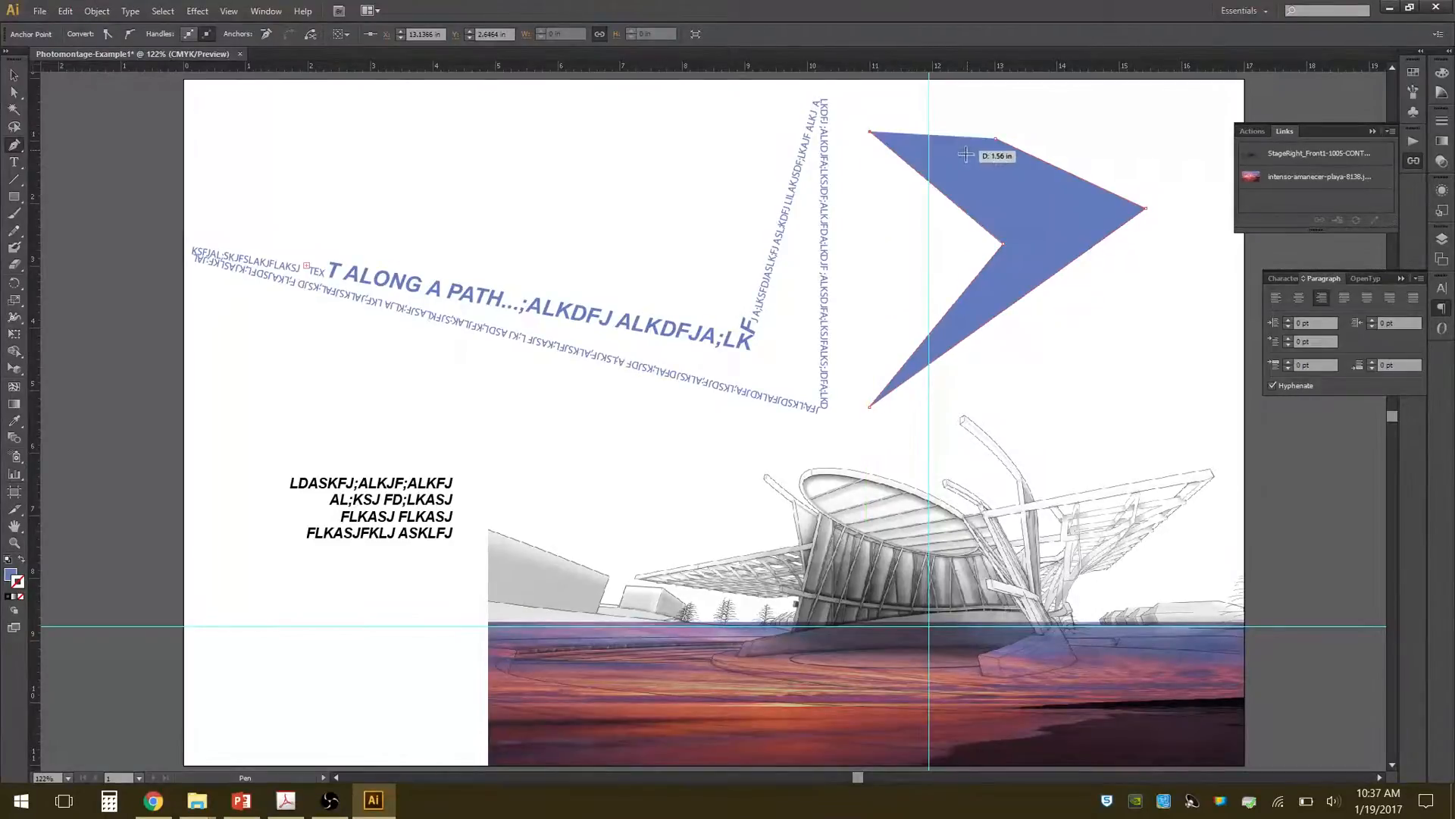
{"action": "left_click", "coordinate": [994, 139]}
Try to start area type from the interior of the blue arrow-like shape.
{"action": "left_click", "coordinate": [22, 172]}
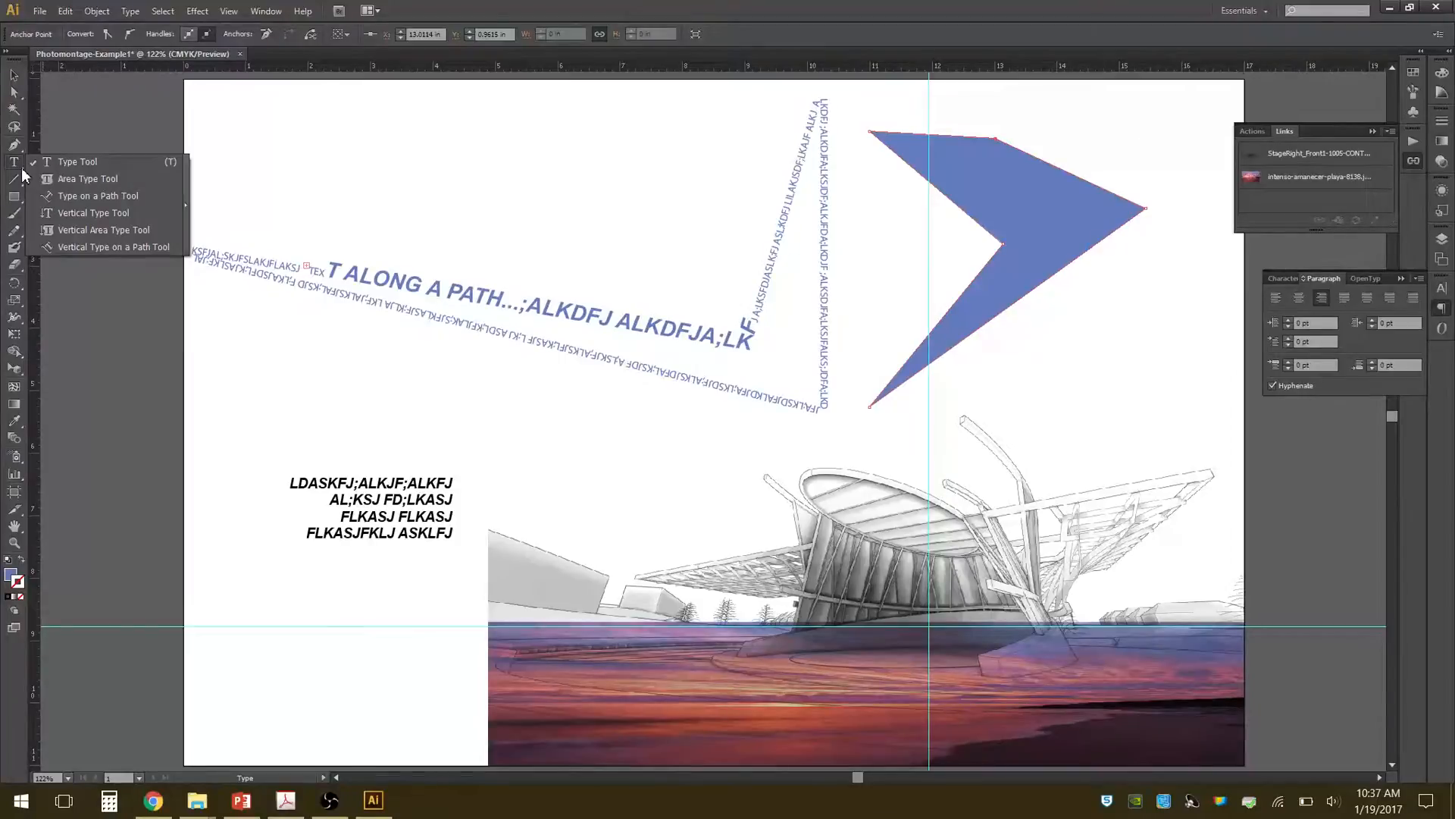
{"action": "left_click", "coordinate": [56, 177]}
{"action": "left_click", "coordinate": [1025, 204]}
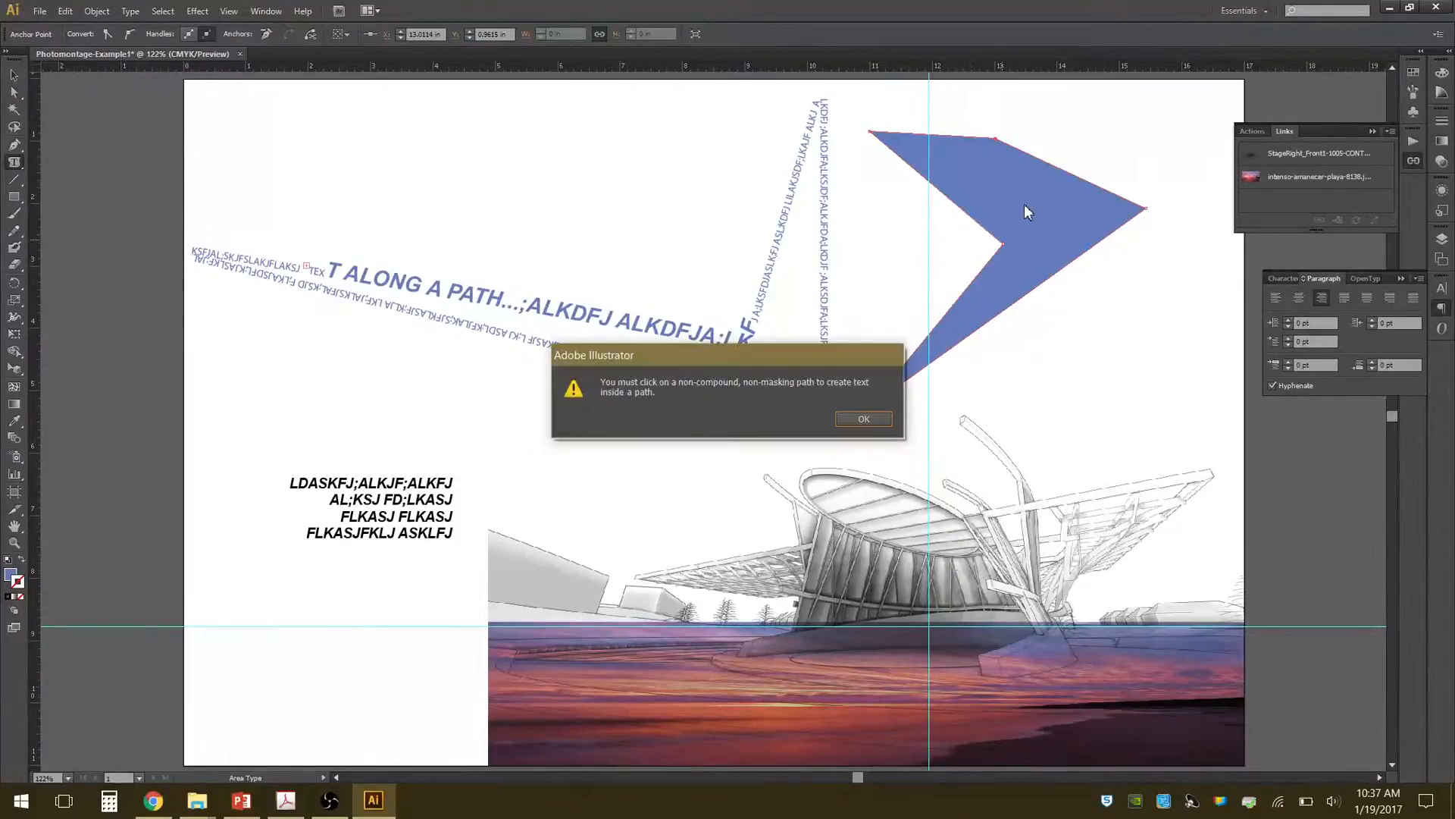
{"action": "left_click", "coordinate": [863, 416]}
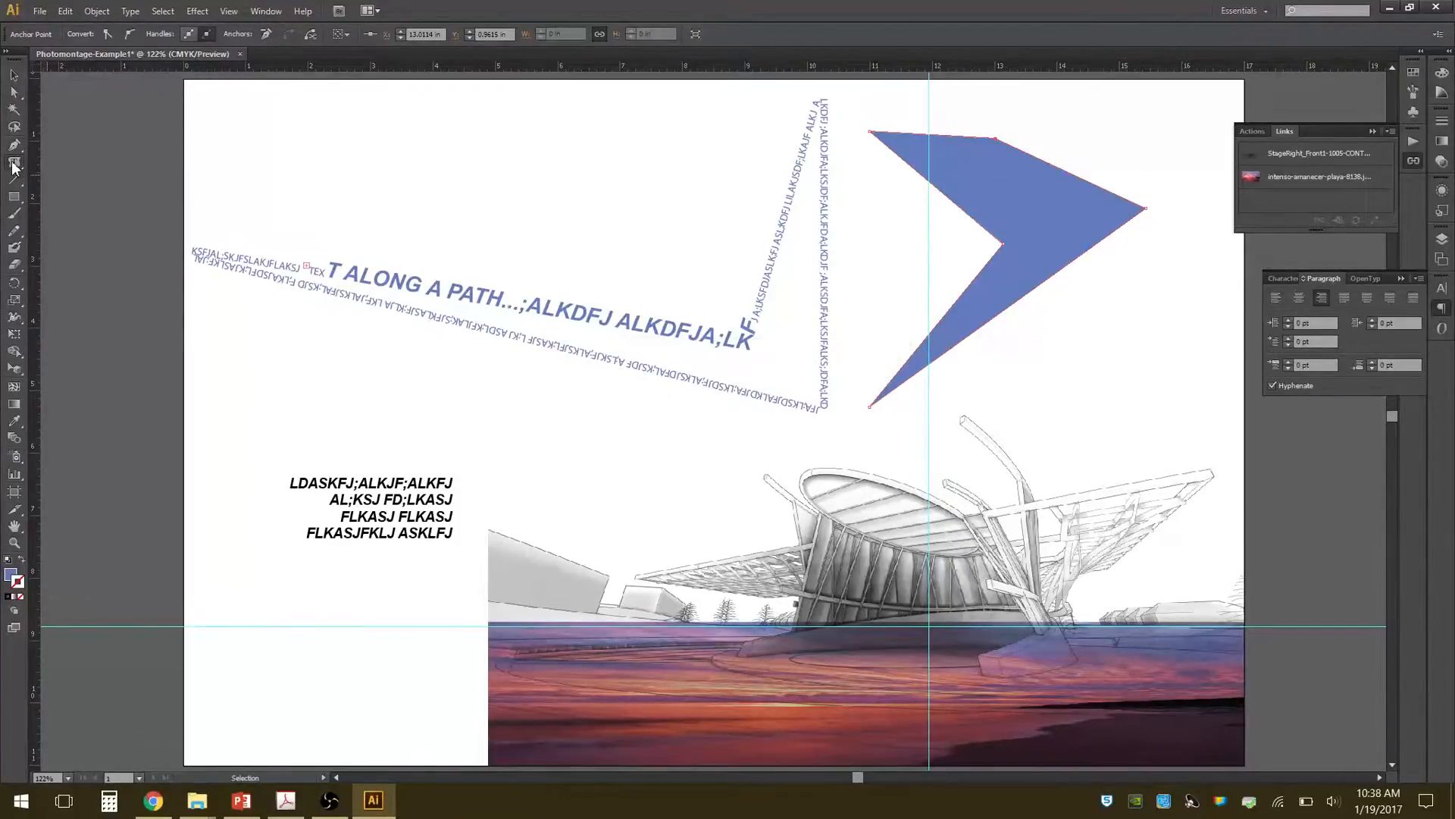
Try adding the text FASDFASDFASDFASFA over the blue shape with the regular Type tool, undo it, and abandon a second empty text object.
{"action": "left_click_drag", "start_coordinate": [13, 167], "coordinate": [70, 163]}
{"action": "left_click", "coordinate": [976, 177]}
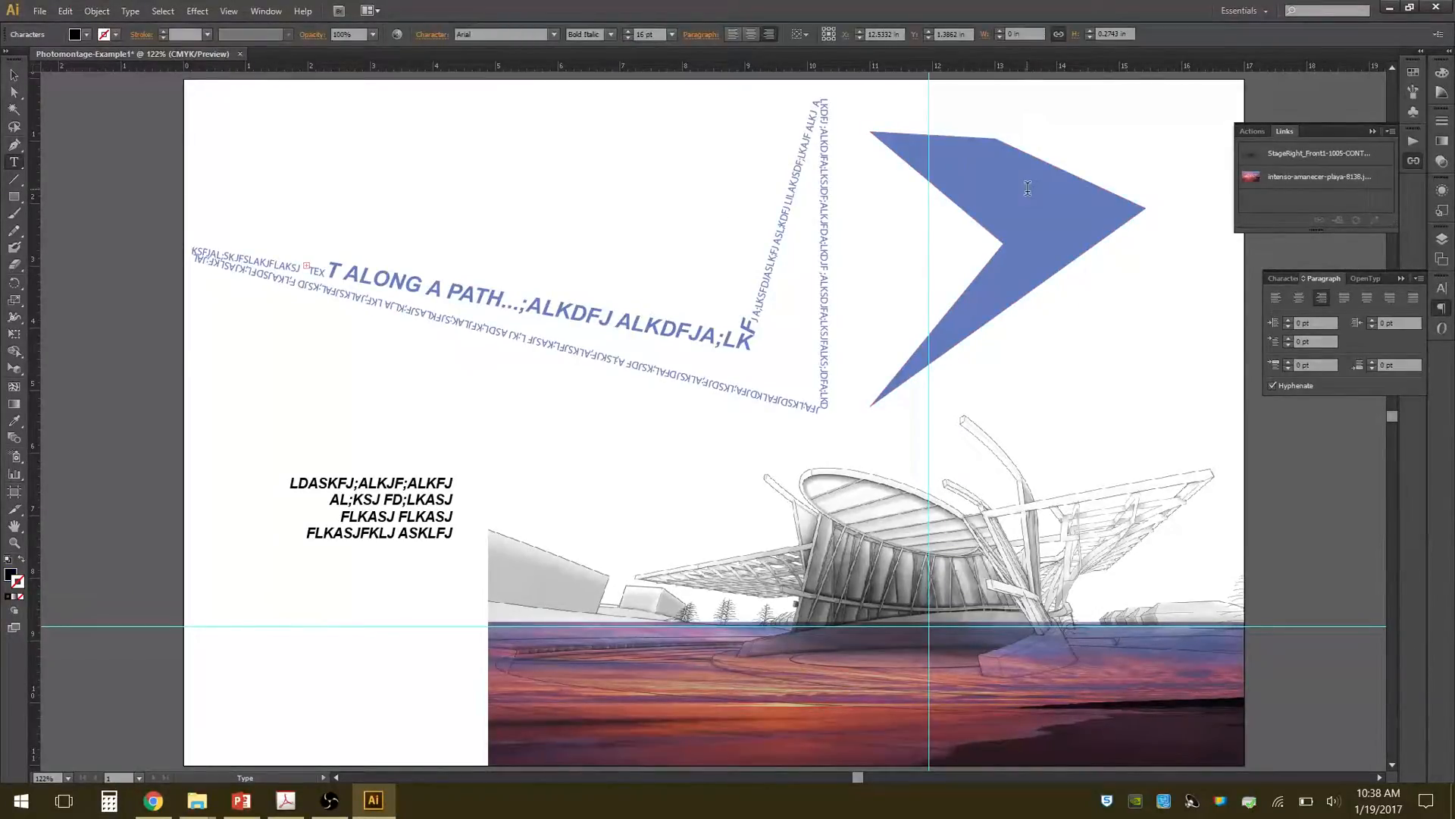
{"action": "type", "text": "FASDFASDFASDFASFA"}
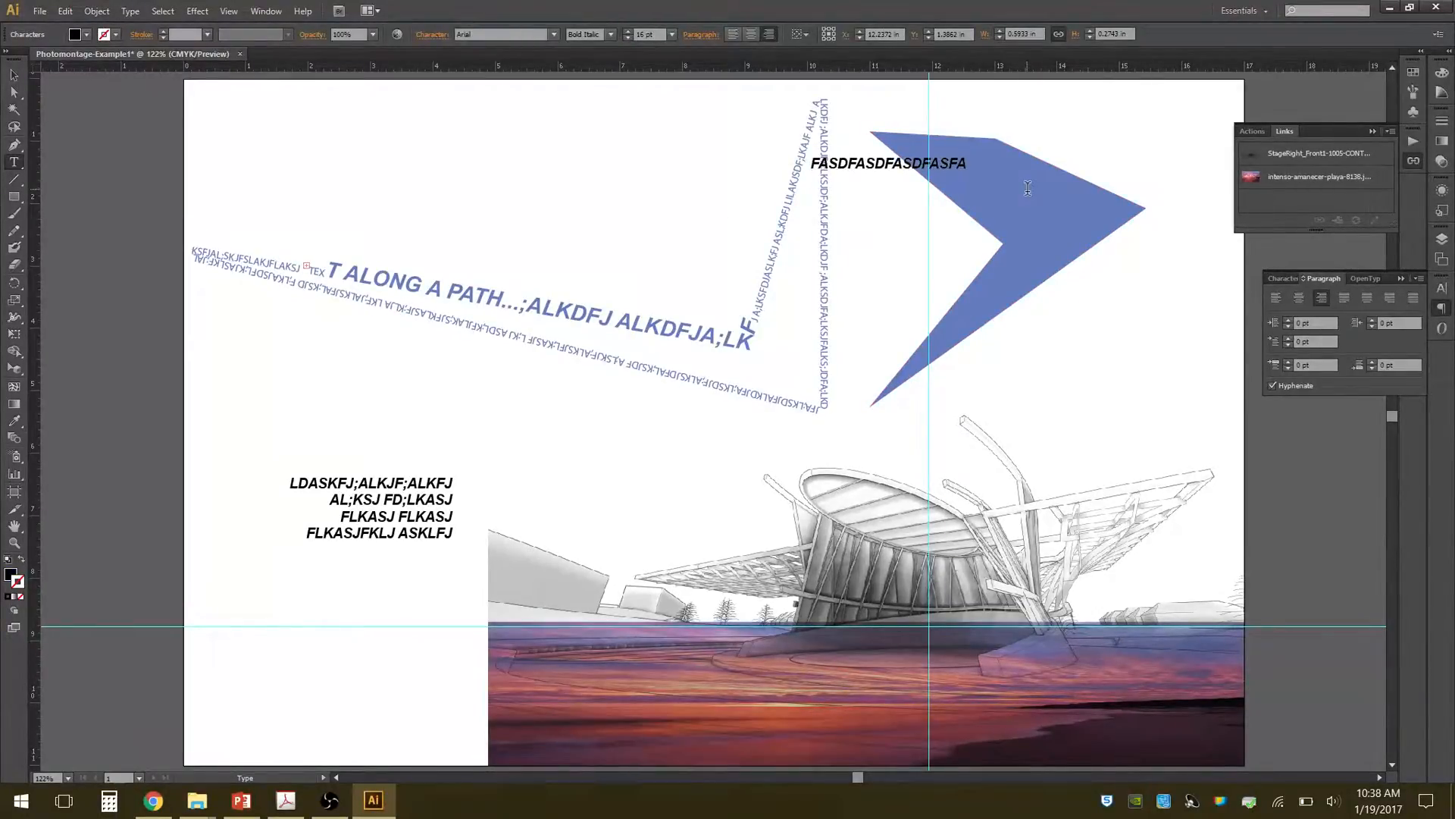
{"action": "key", "text": "Escape"}
{"action": "key", "text": "ctrl+z"}
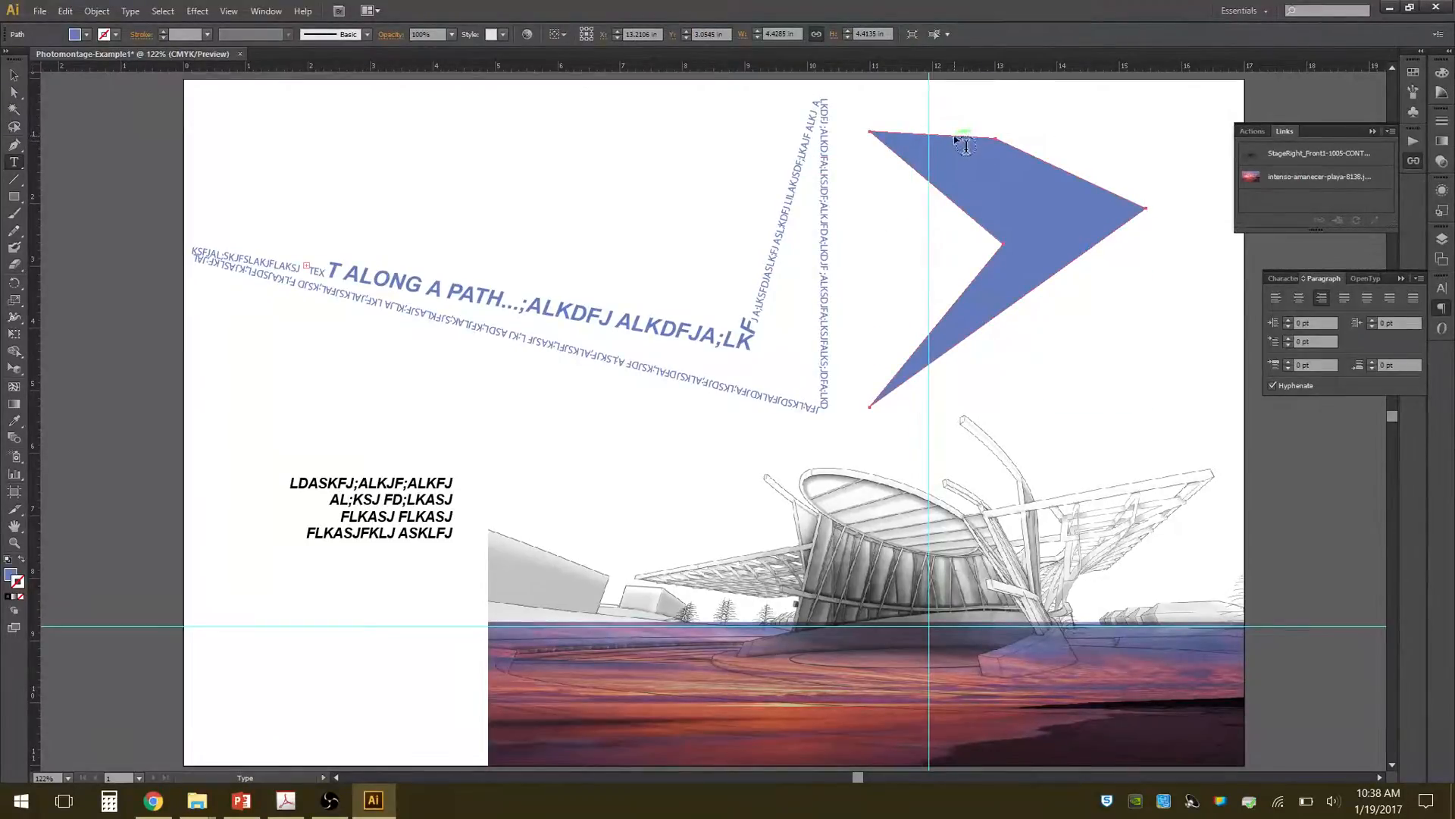
{"action": "left_click", "coordinate": [1008, 226]}
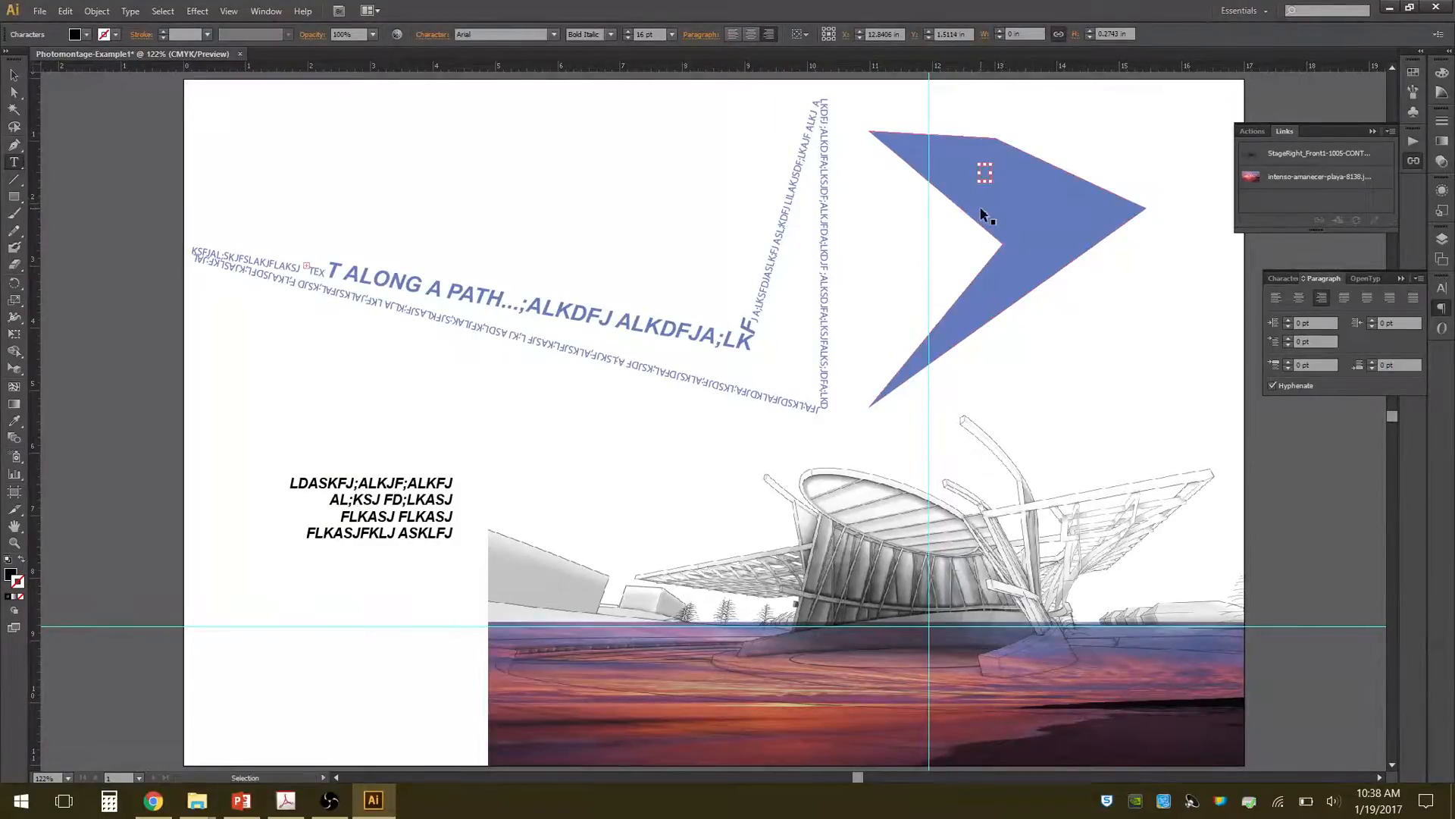
{"action": "key", "text": "Escape"}
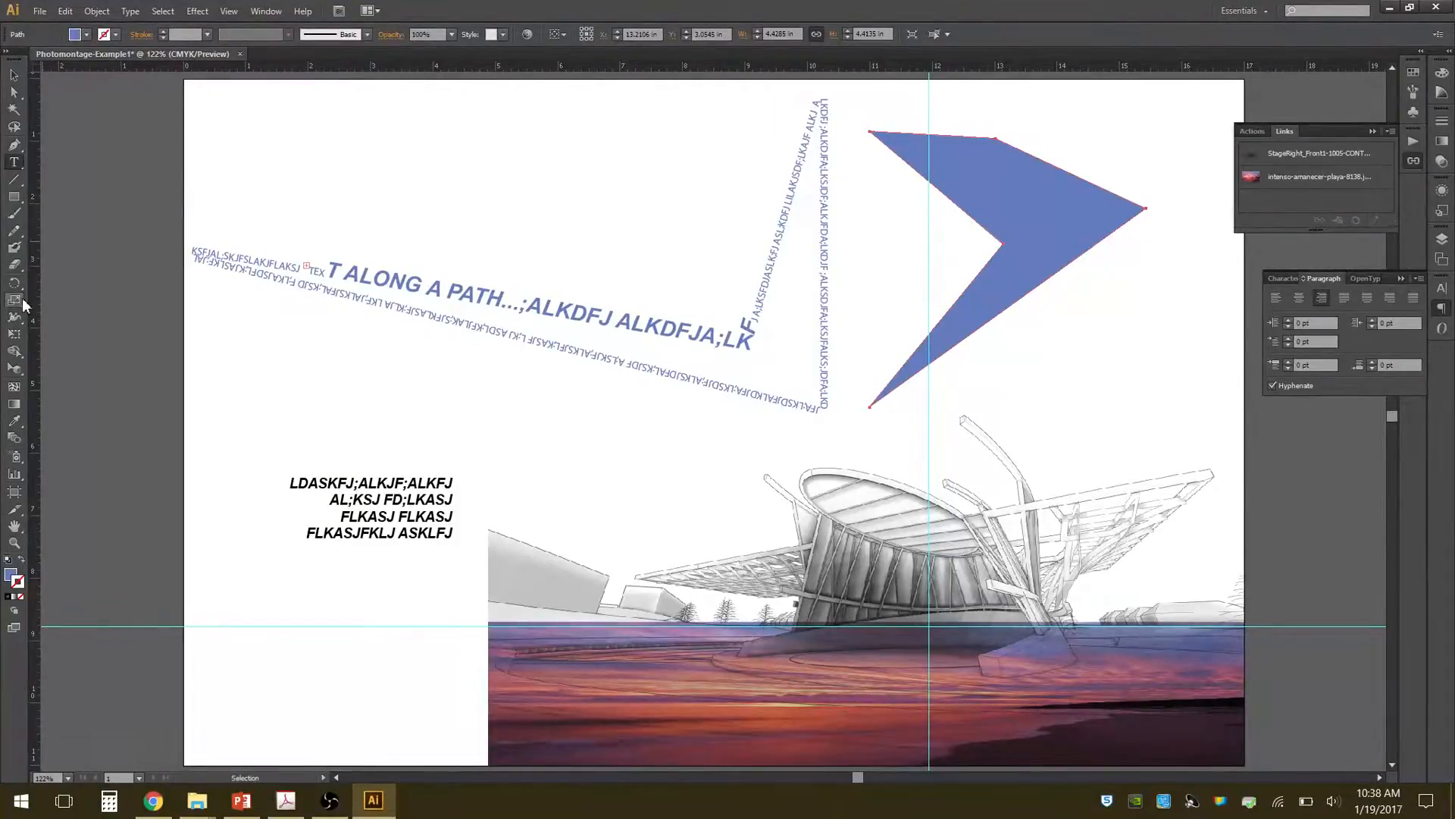
Convert the blue arrow-like shape into a text container by applying the Area Type tool to its upper edge.
{"action": "left_click", "coordinate": [20, 167]}
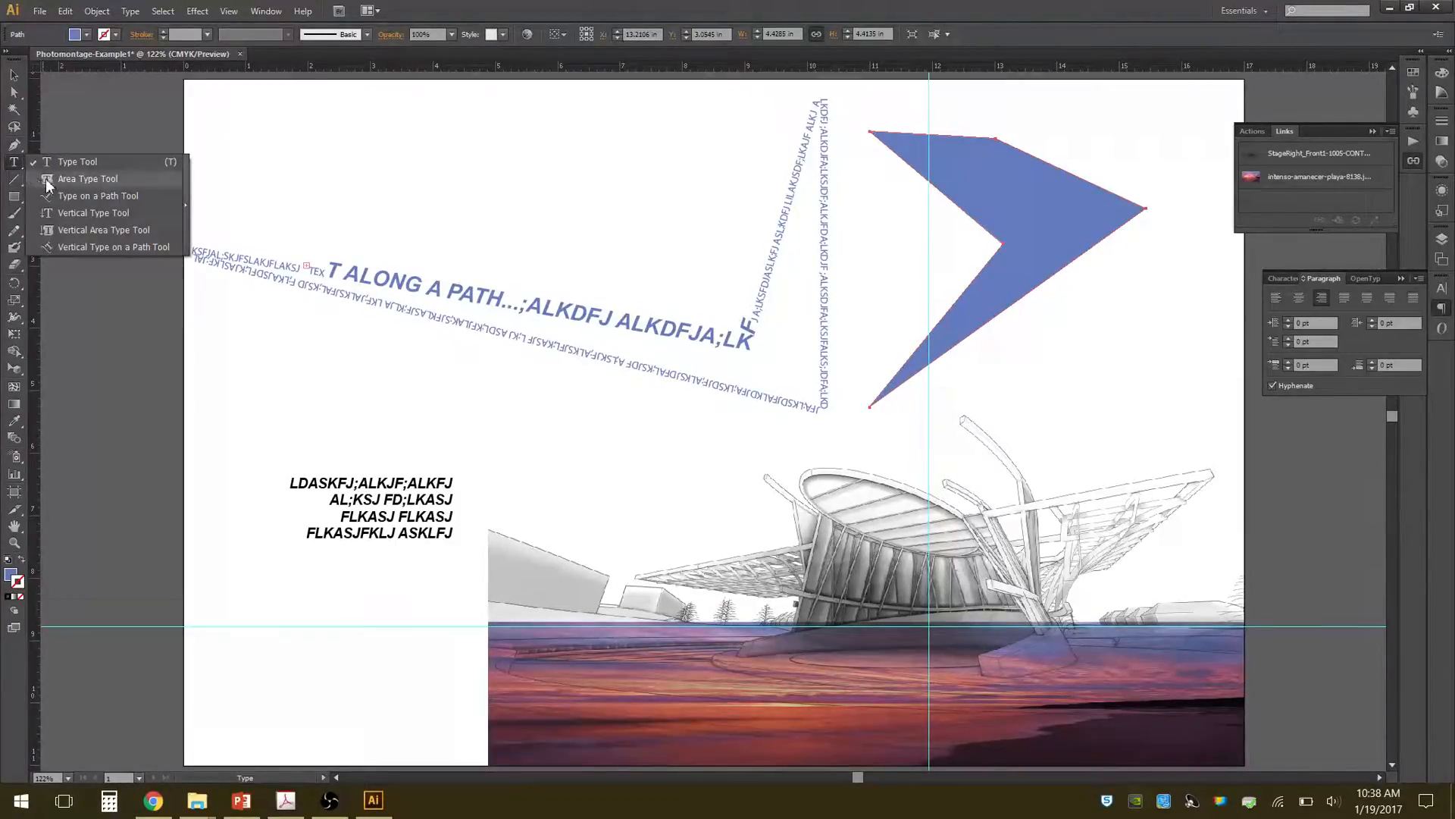
{"action": "left_click", "coordinate": [83, 179]}
{"action": "left_click", "coordinate": [957, 138]}
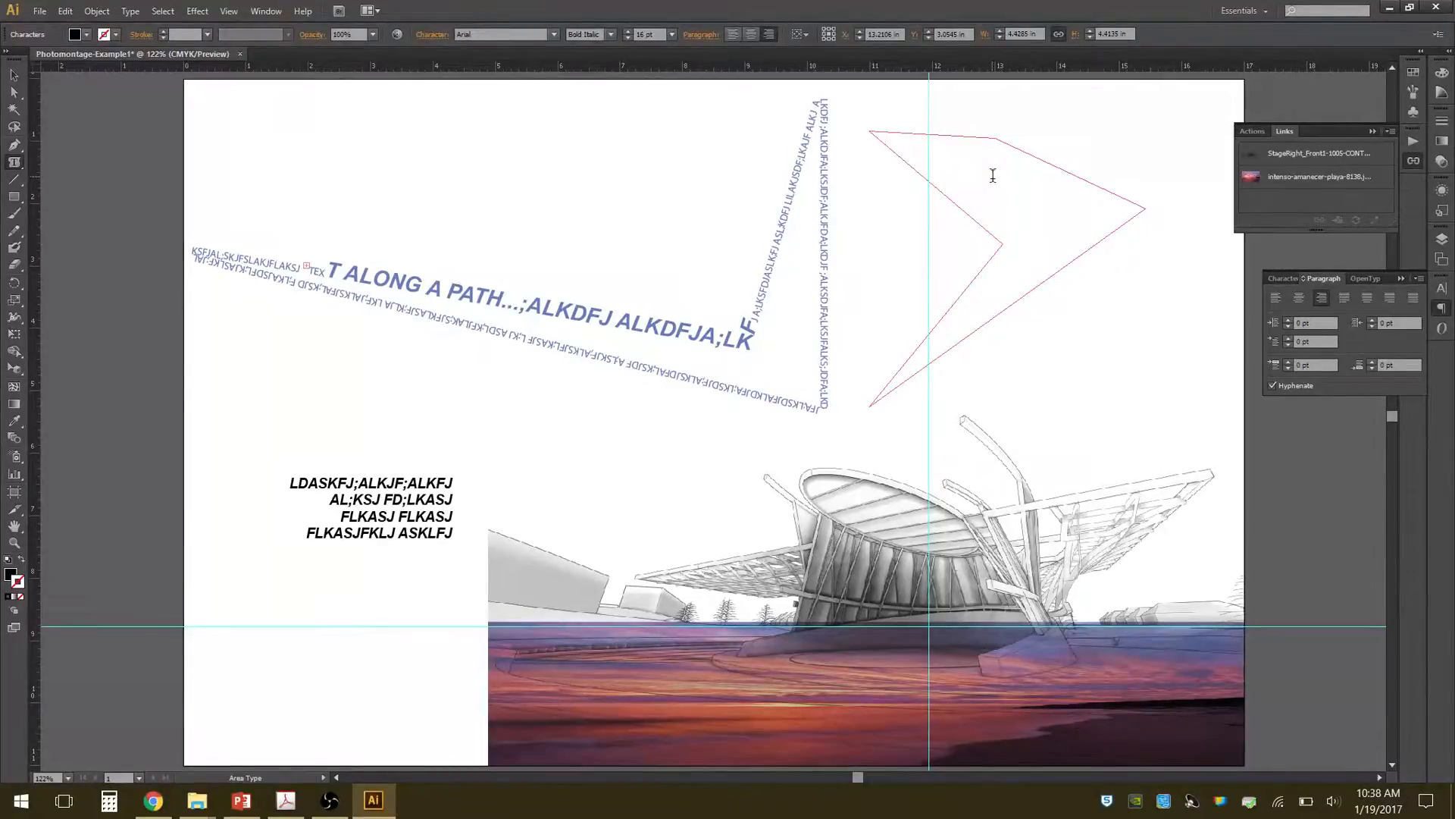
Enter a run of random uppercase placeholder text inside the arrow-like shape with the Area Type tool, filling it to its lower tip.
{"action": "left_click", "coordinate": [22, 167]}
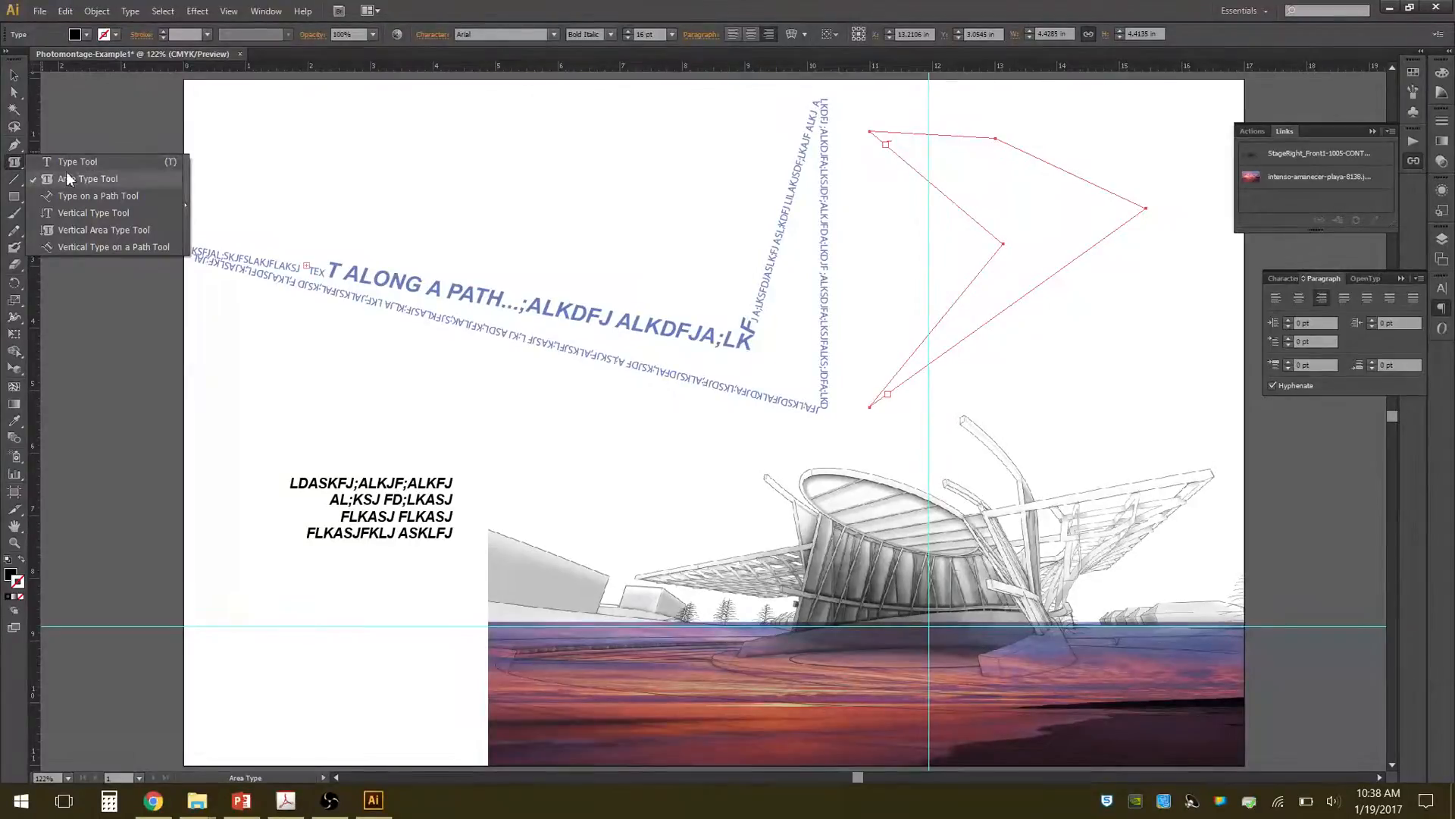
{"action": "left_click", "coordinate": [101, 179]}
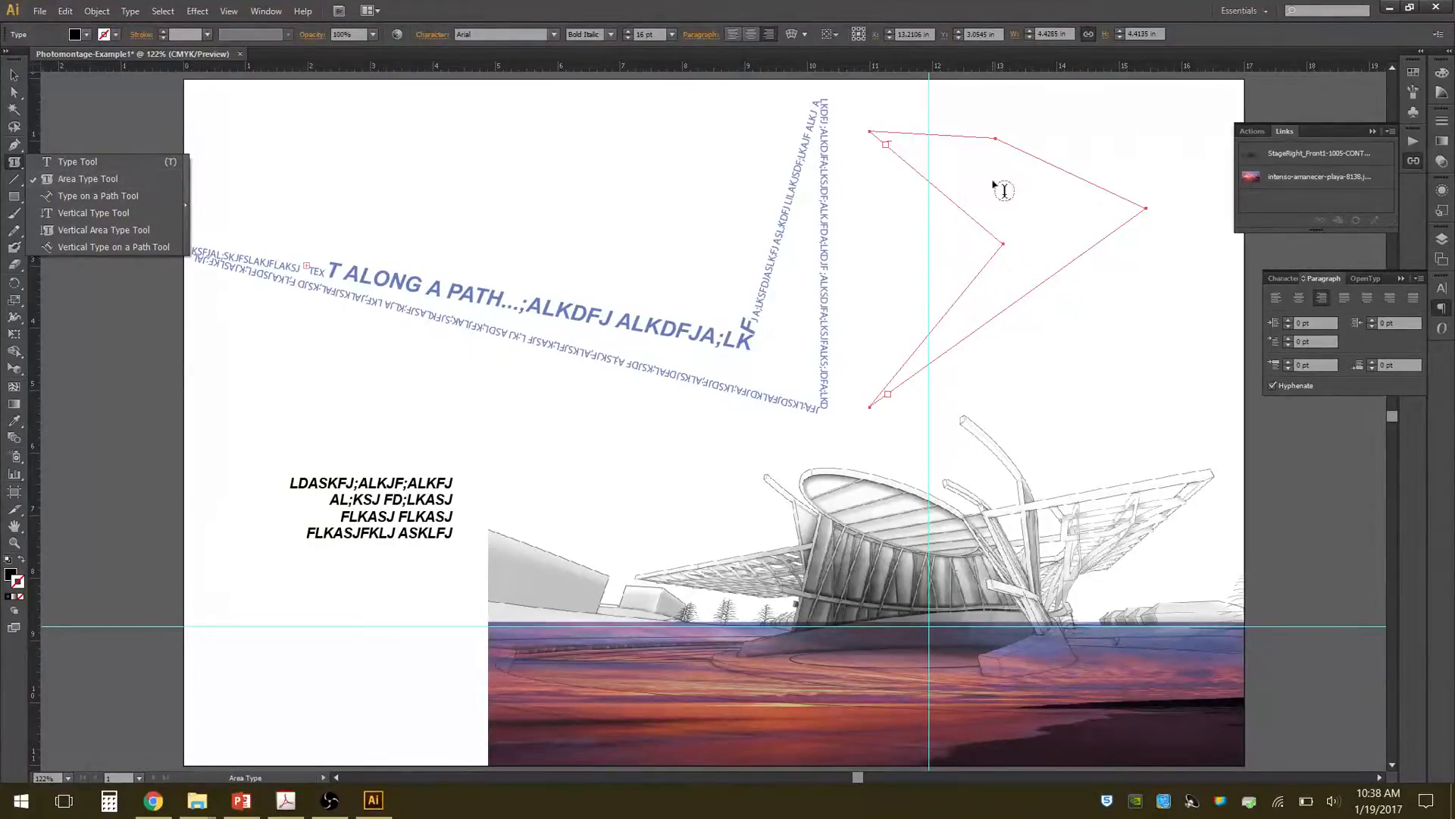
{"action": "left_click", "coordinate": [952, 4]}
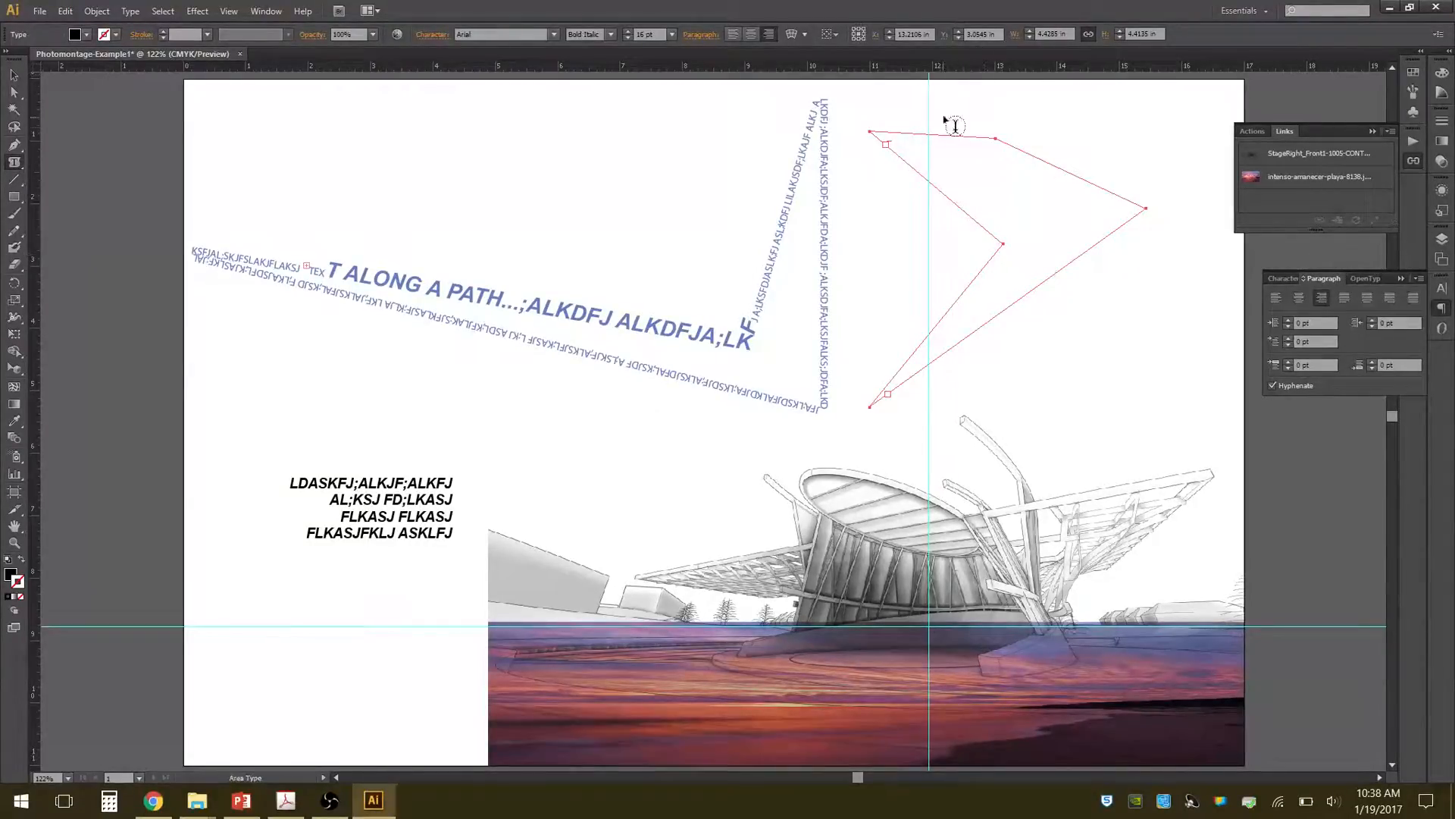
{"action": "left_click", "coordinate": [899, 139]}
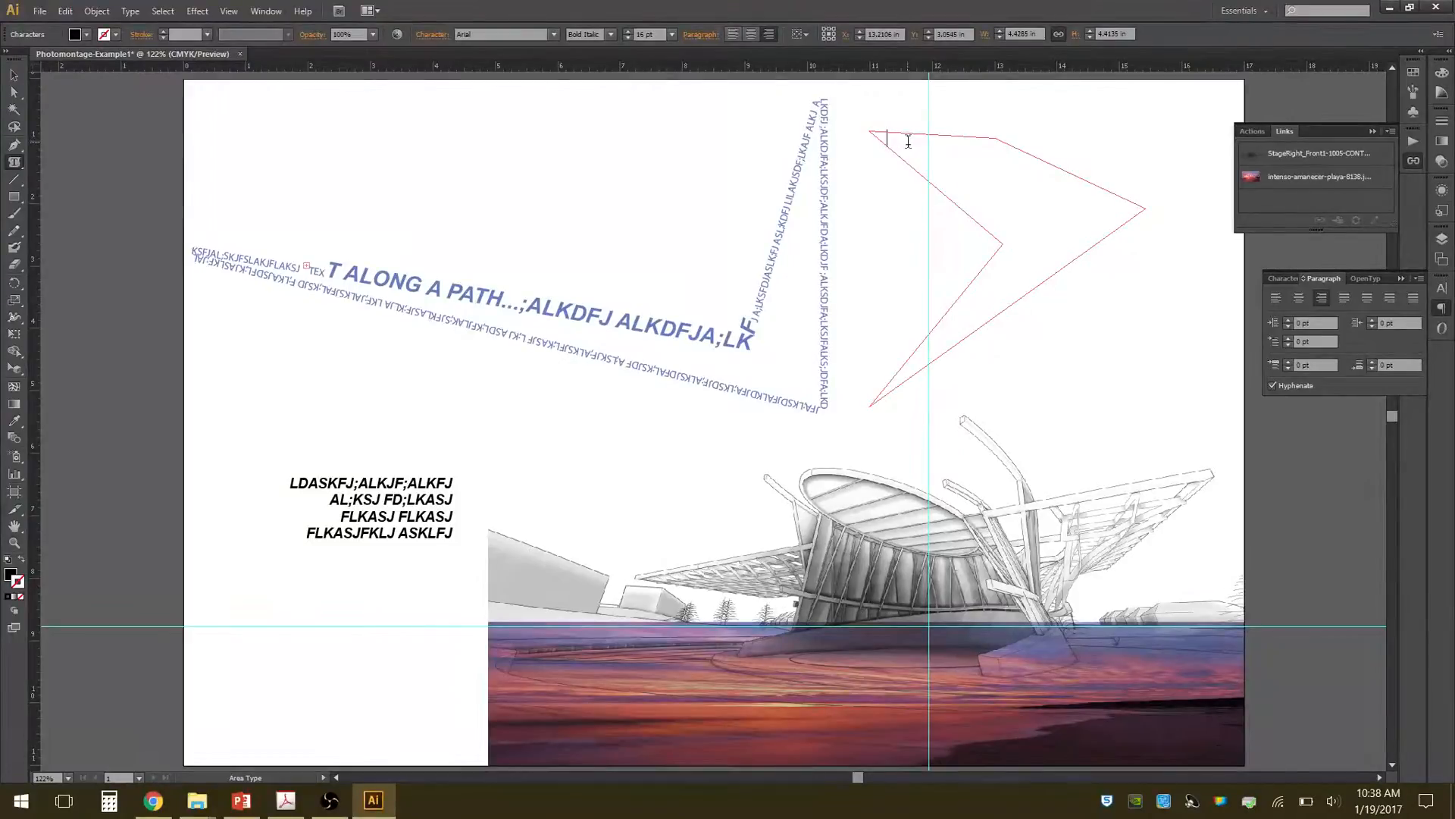
{"action": "type", "text": "KLADJF;ALKJFD;LKAJ FS;LKAJF;LKAJ F;KLAJ"}
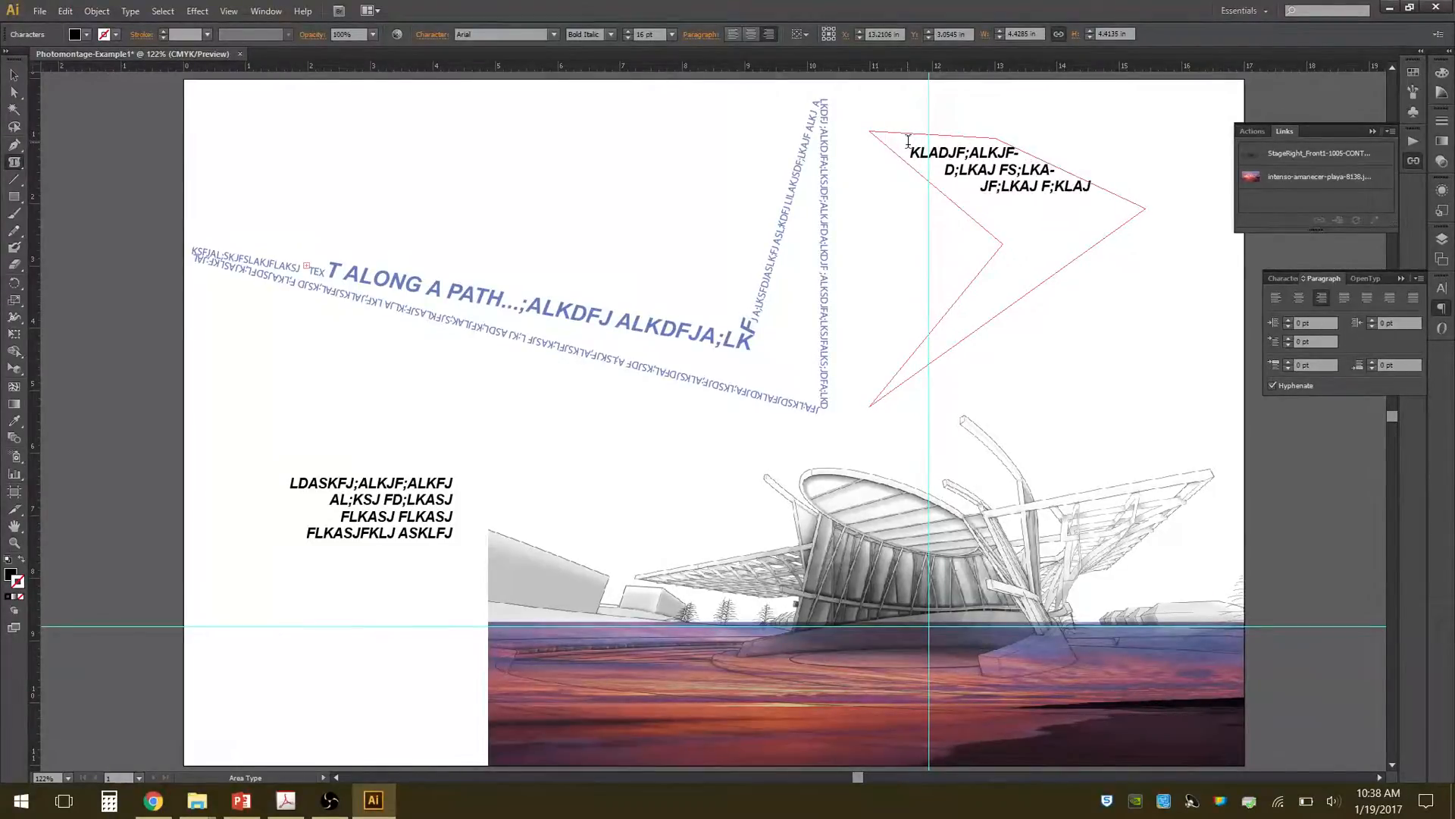
{"action": "type", "text": " FD;DLKAJ FLAKSJF ALKSDJFALK;SJF LKASJFLKAJ DFLKASJFLDKASJFLAKSJDF ;LAK SJ FL K"}
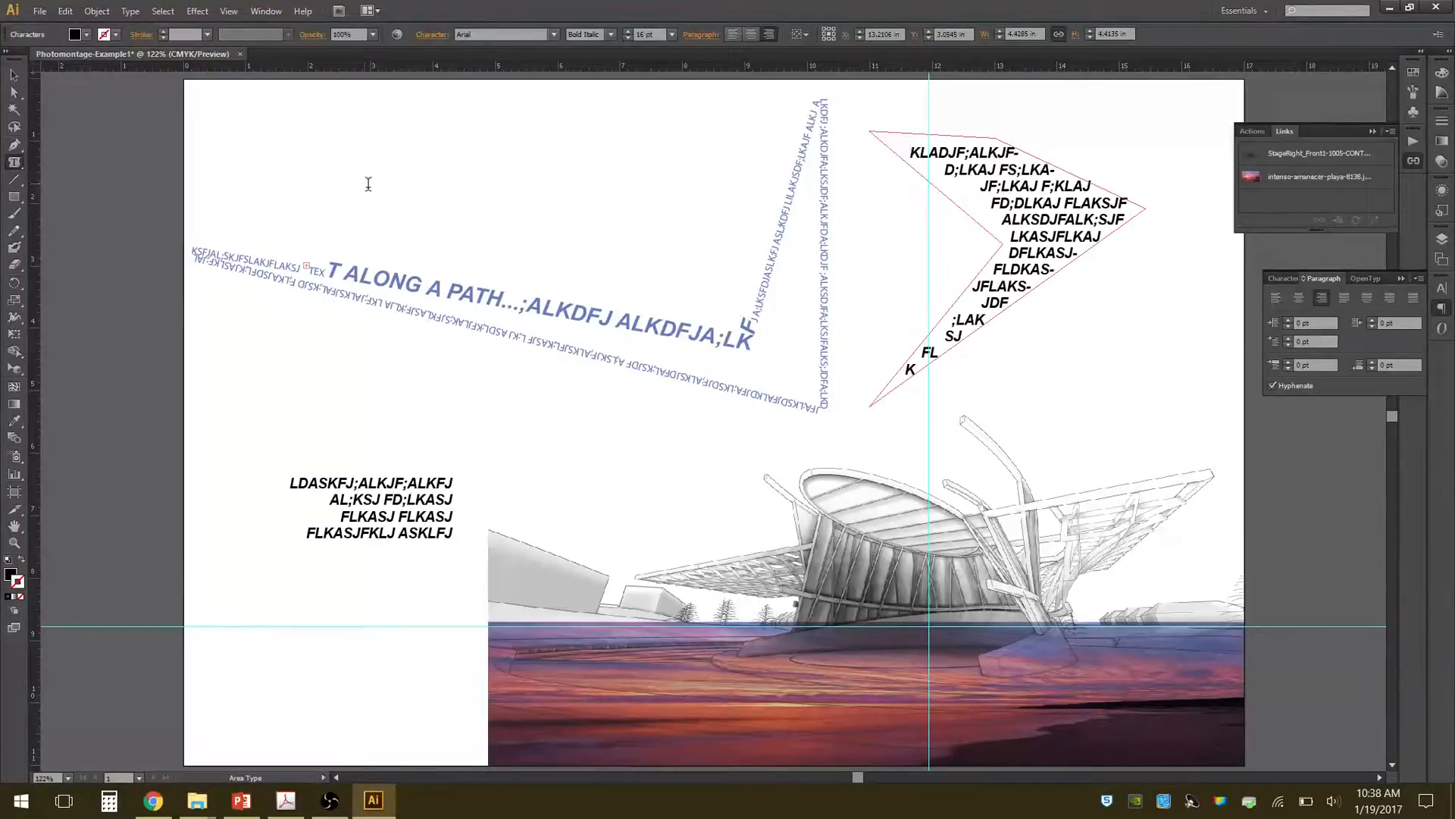
Set the font size of the visible text inside the arrow-like shape to 9 pt.
{"action": "left_click", "coordinate": [14, 75]}
{"action": "left_click", "coordinate": [940, 154]}
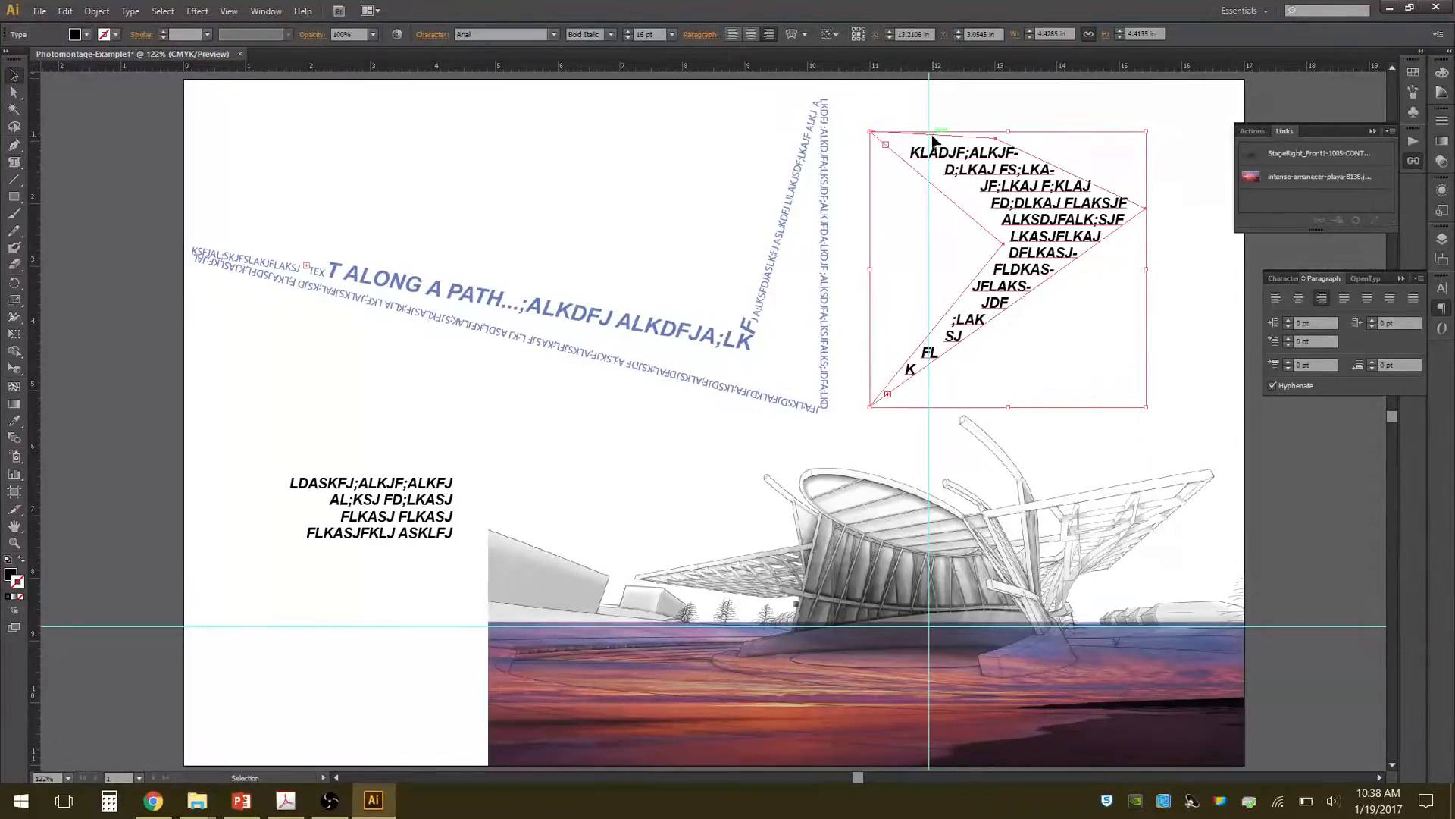
{"action": "left_click", "coordinate": [929, 153]}
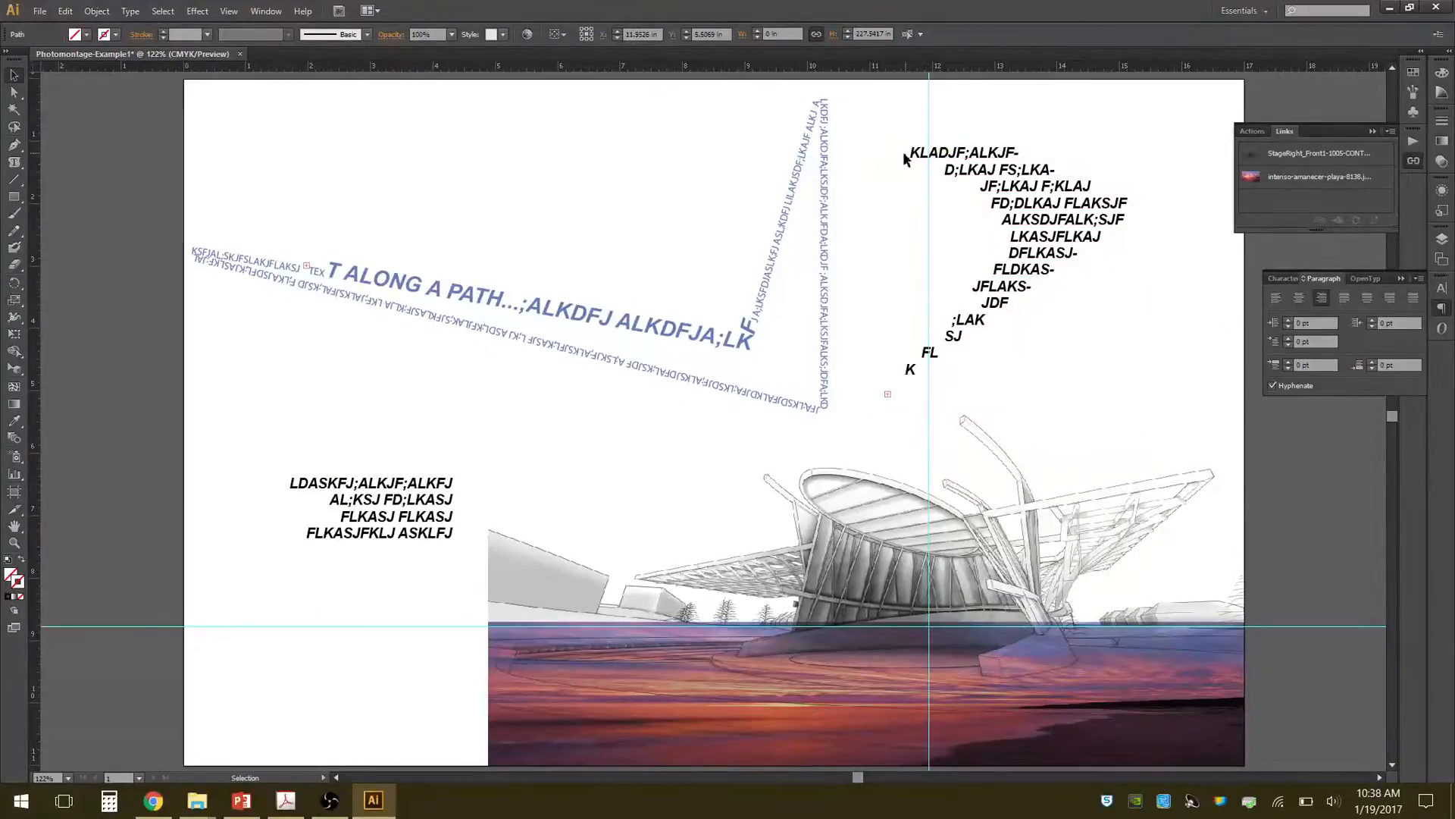
{"action": "double_click", "coordinate": [918, 154]}
{"action": "left_click_drag", "start_coordinate": [910, 154], "coordinate": [1127, 424]}
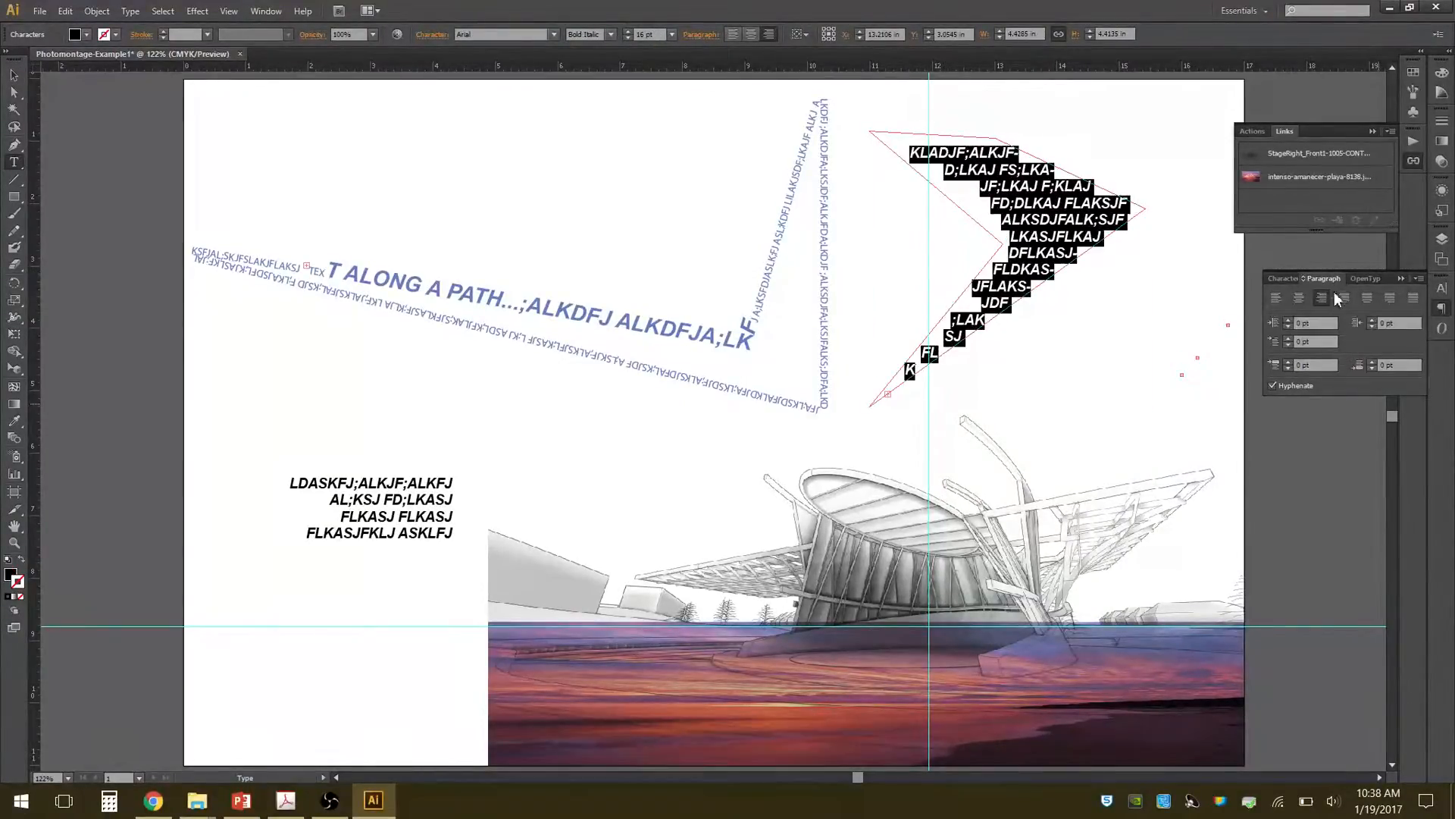
{"action": "left_click", "coordinate": [1286, 279]}
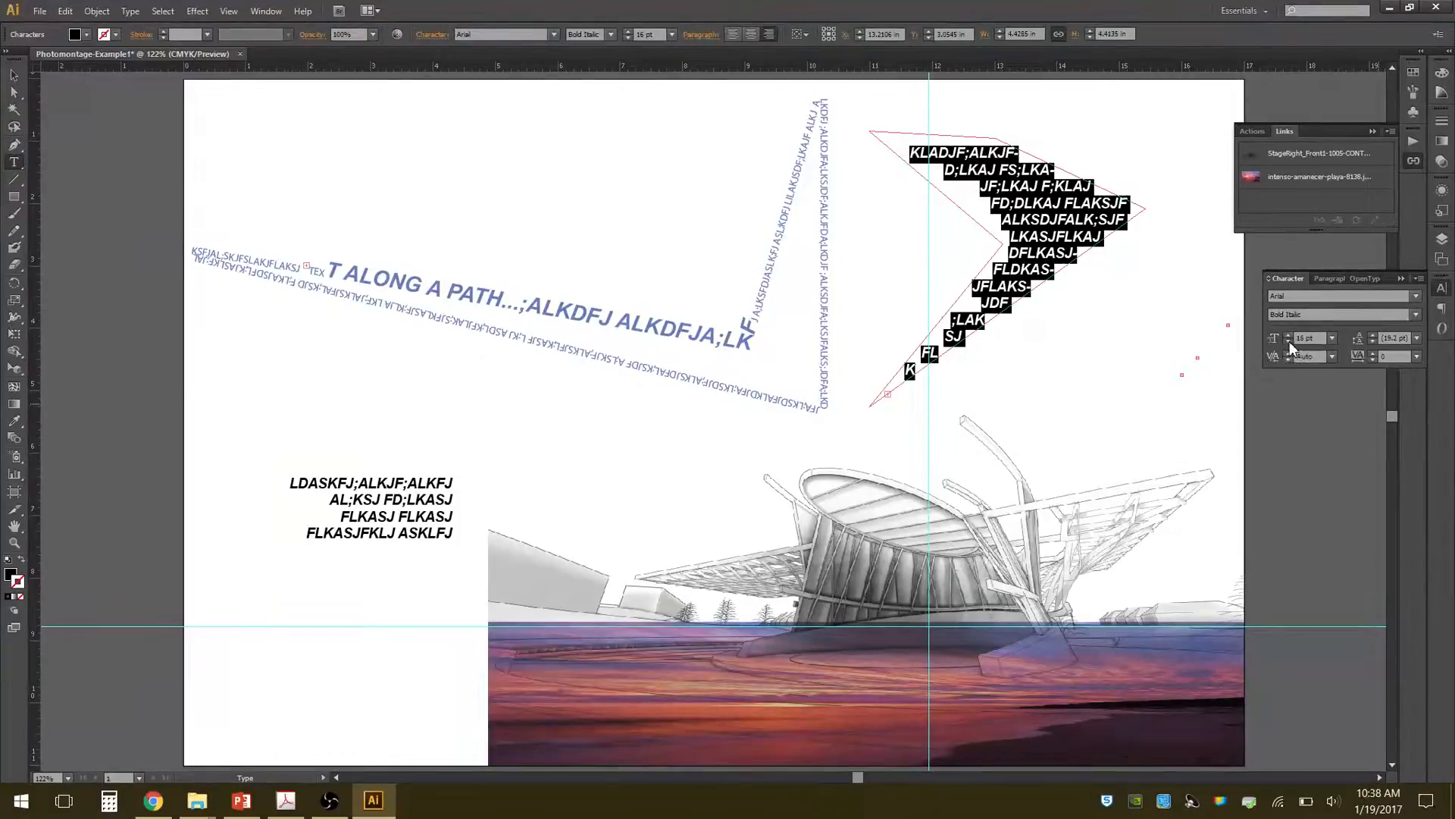
{"action": "left_click", "coordinate": [1289, 341]}
{"action": "left_click", "coordinate": [1290, 342]}
{"action": "left_click", "coordinate": [1289, 341]}
{"action": "left_click", "coordinate": [1289, 341]}
{"action": "left_click", "coordinate": [1289, 341]}
{"action": "left_click", "coordinate": [1289, 341]}
{"action": "left_click", "coordinate": [1289, 341]}
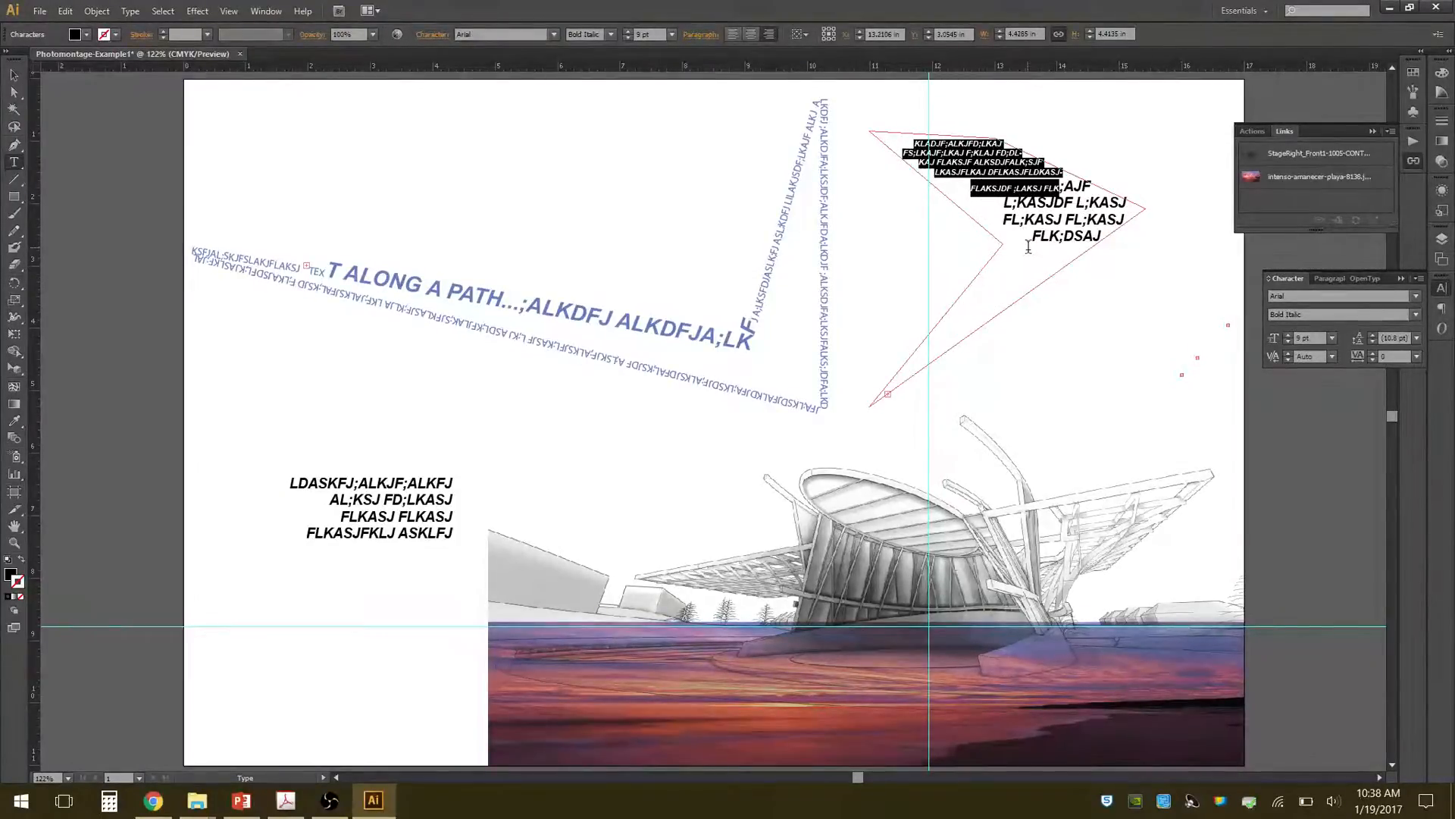
Select all the text in the arrow-like shape, including the overflow, and reduce its font size to 7 pt.
{"action": "left_click", "coordinate": [1029, 245]}
{"action": "key", "text": "ctrl+a"}
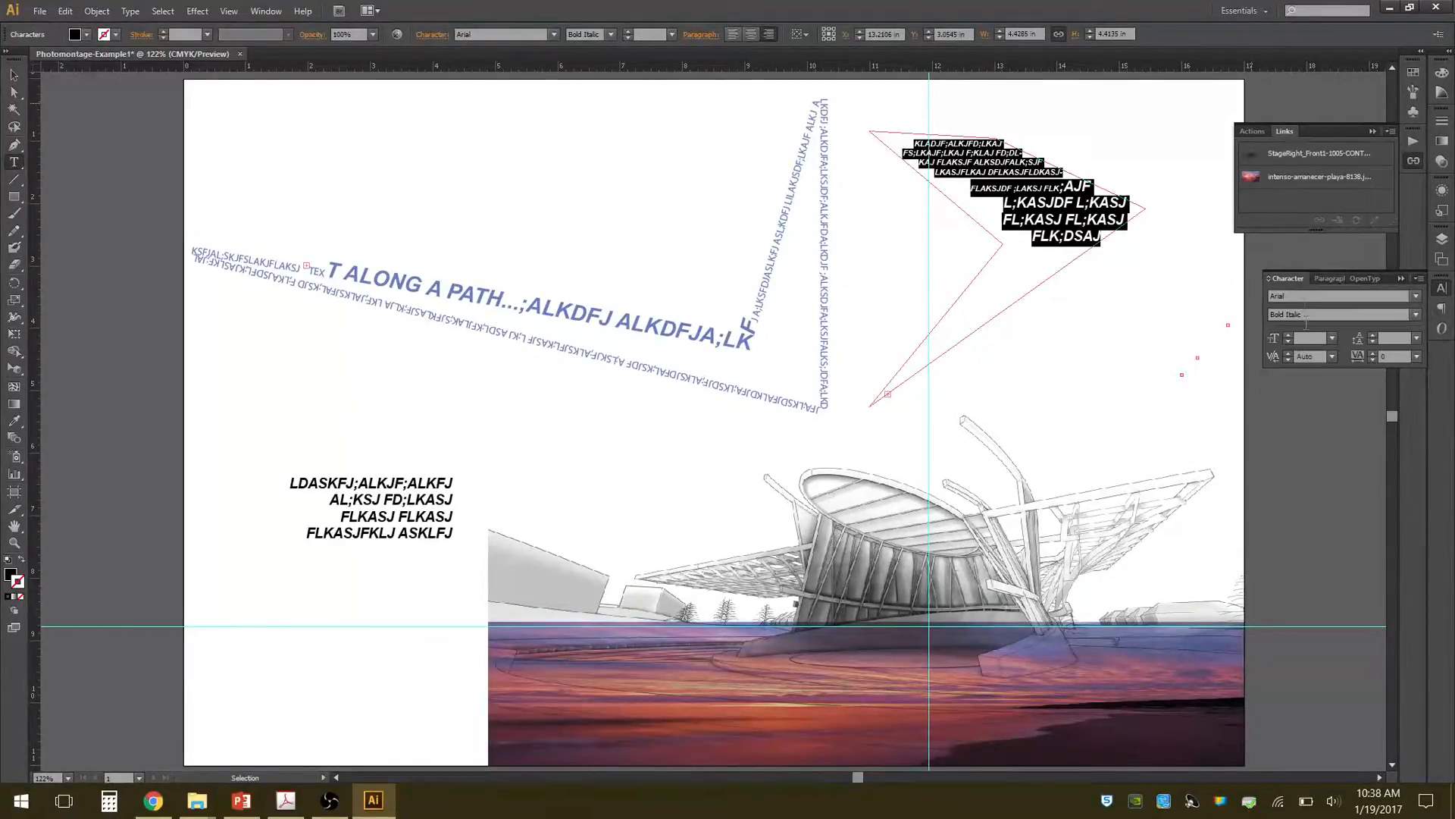
{"action": "left_click", "coordinate": [1290, 343]}
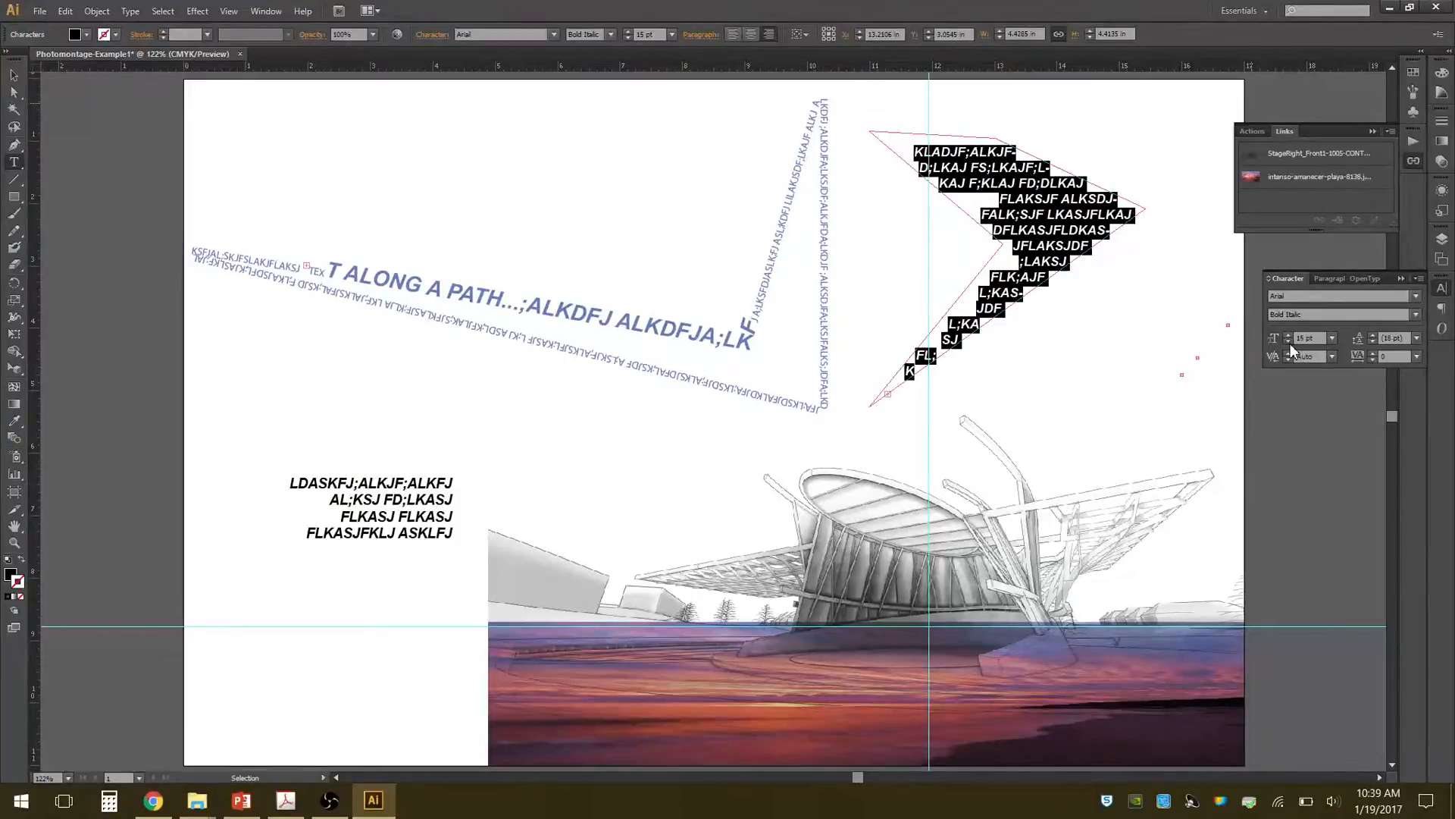
{"action": "left_click", "coordinate": [1290, 343]}
{"action": "left_click", "coordinate": [1290, 343]}
{"action": "left_click", "coordinate": [1290, 343]}
{"action": "left_click", "coordinate": [1290, 343]}
{"action": "left_click", "coordinate": [1290, 343]}
{"action": "left_click", "coordinate": [1290, 343]}
{"action": "left_click", "coordinate": [1290, 343]}
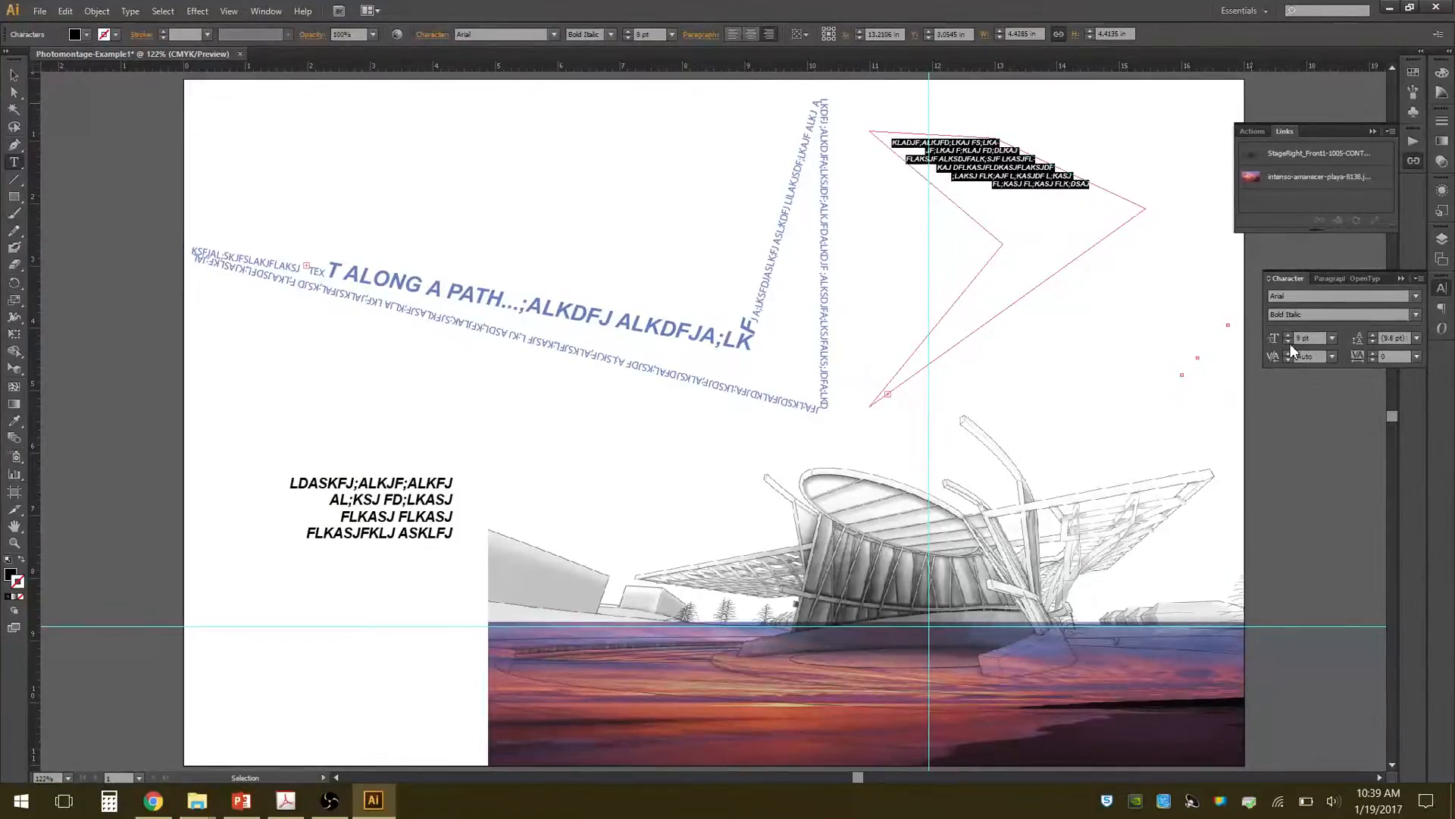
{"action": "left_click", "coordinate": [1290, 343]}
Extend the text inside the arrow-like shape with more random uppercase placeholder letters until it continues below the shape's inner notch.
{"action": "left_click_drag", "start_coordinate": [1012, 169], "coordinate": [1025, 170]}
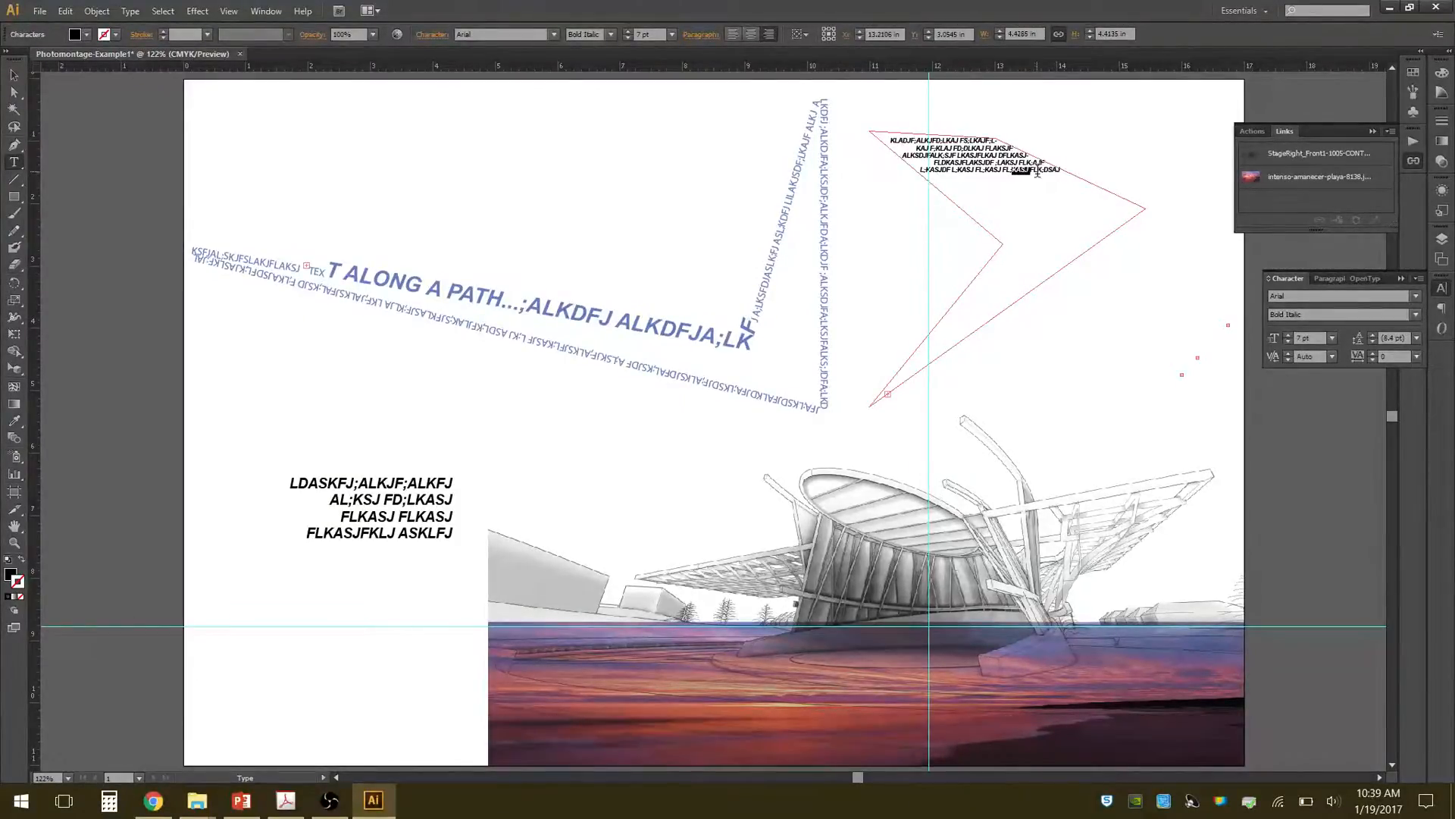
{"action": "type", "text": "ALKDJ F;LAK JFL;KASD JF;LKAJ FLK;AJ SDLKFJS ALKFJ DSALKFJ ADSLKFJ DSLKAFJ ALKDS"}
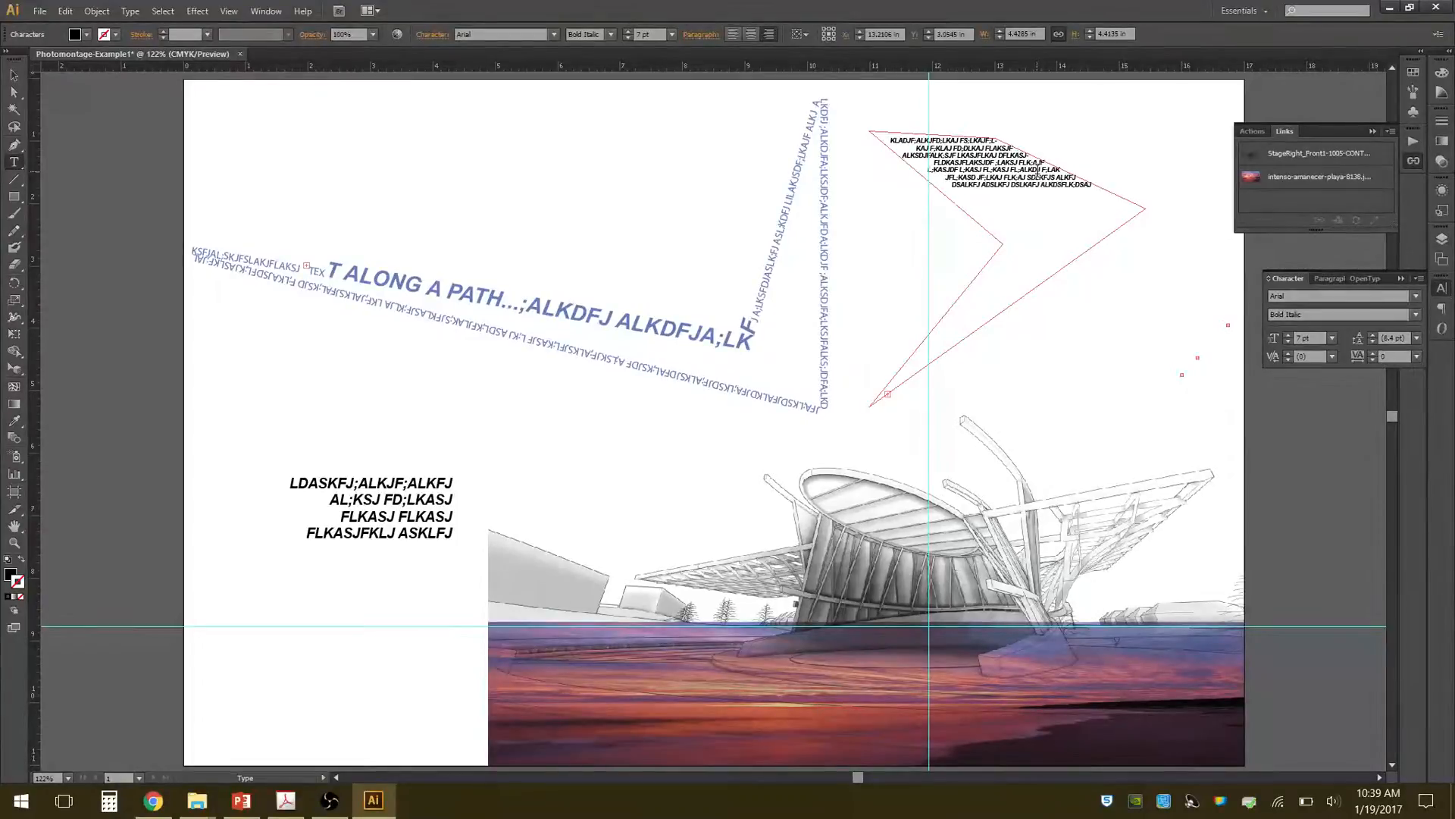
{"action": "type", "text": "FJ LKDSJF LKDSJ FLKASDJ FALKDSJ FL;DKJ FLKJDAFLK;J LKFJ ADLSKJF LKDA;SJ F;LKADS JF"}
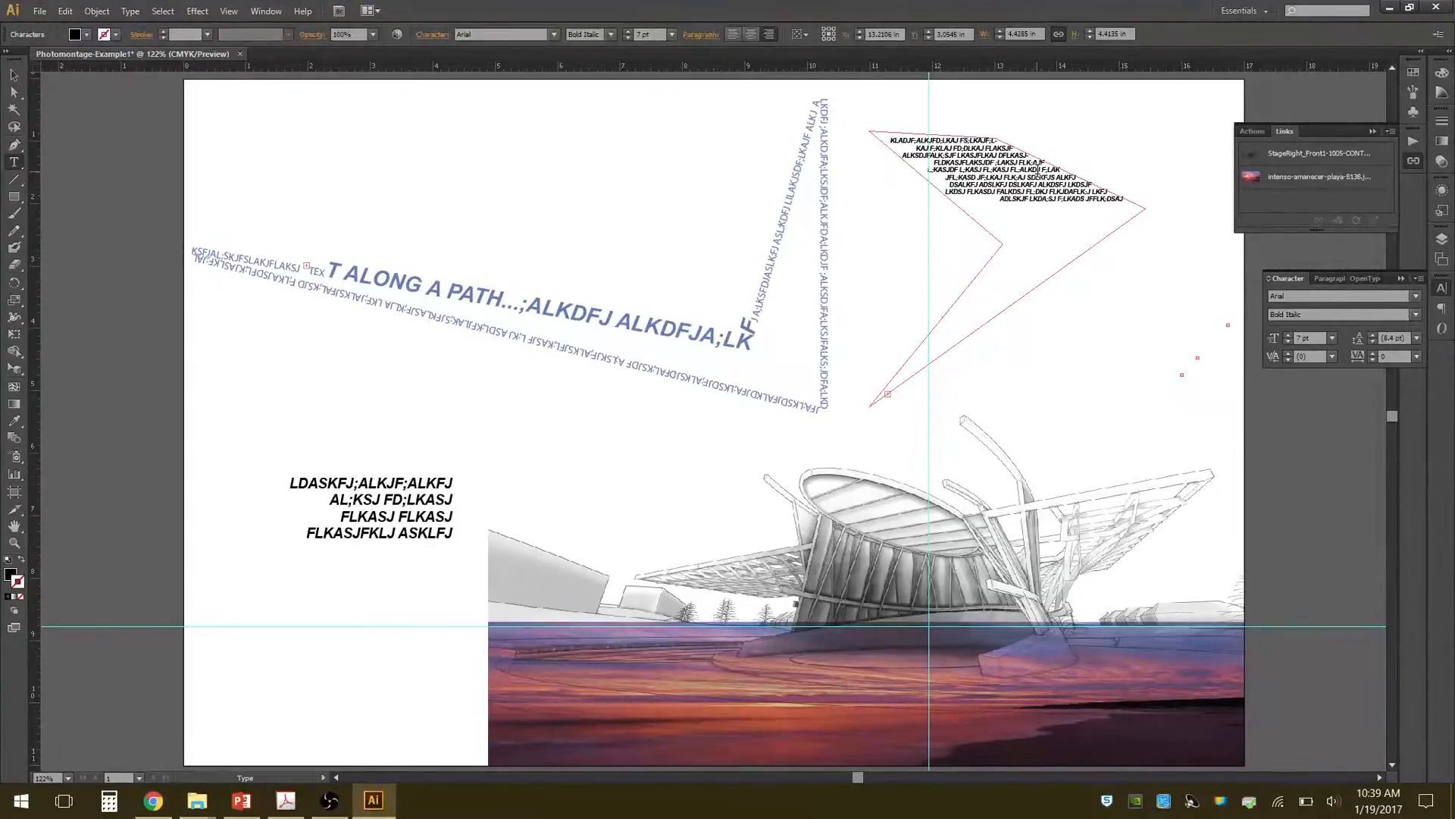
{"action": "type", "text": "LKAJSD FL;KJA SLKFJASKLDFJ KLASDJ FLKAJS F;LKJ ASDLKJF JASDJLKFJ SDKLFJ KASLF JJLKASJ"}
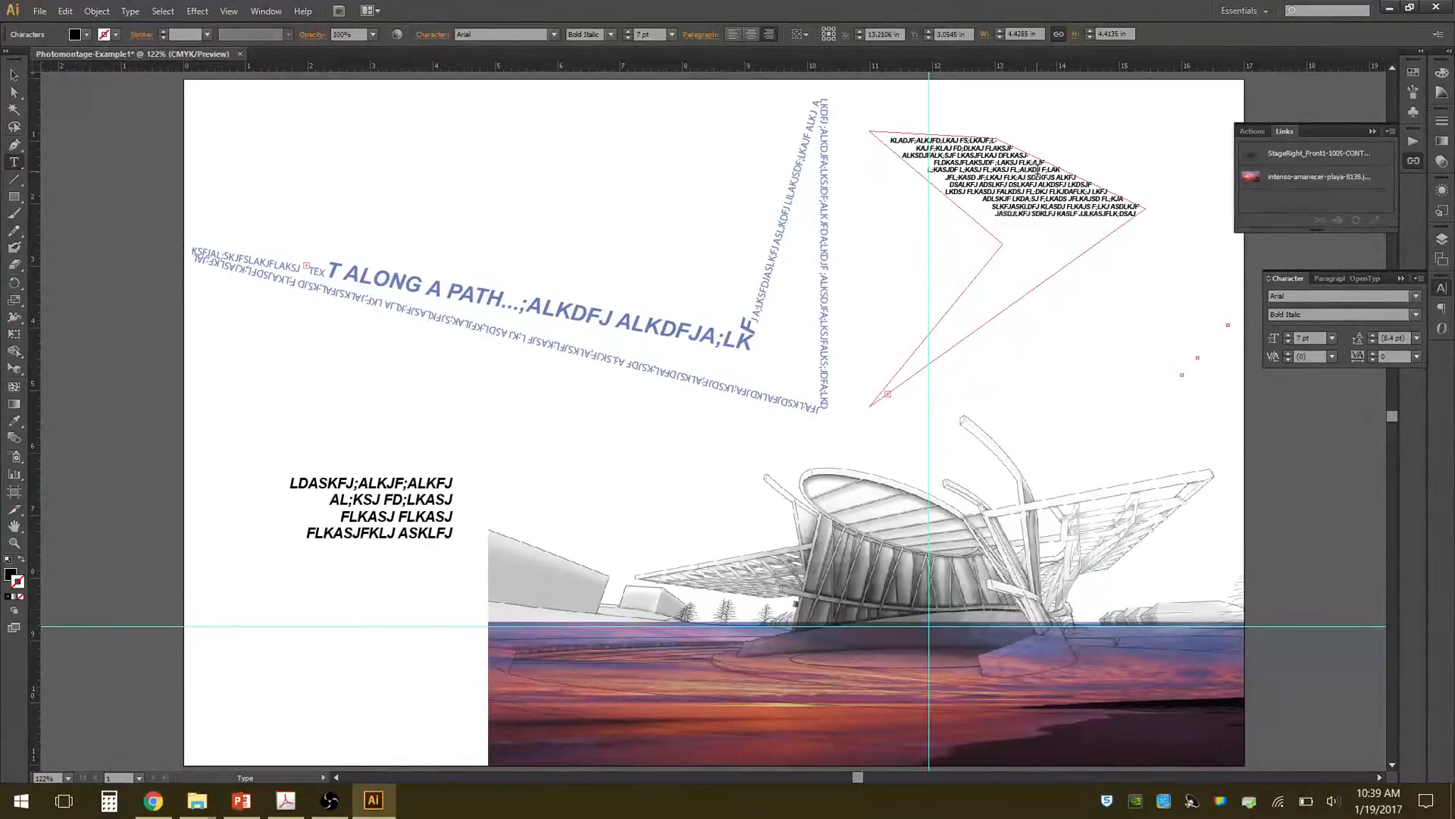
{"action": "type", "text": " FLKASJ FKLJS DF;LK ASL;KF AS;LKFJ ALSKDJF;ALSKJ FLKAS;DJF LK;ASDJ FLK;SAD JF"}
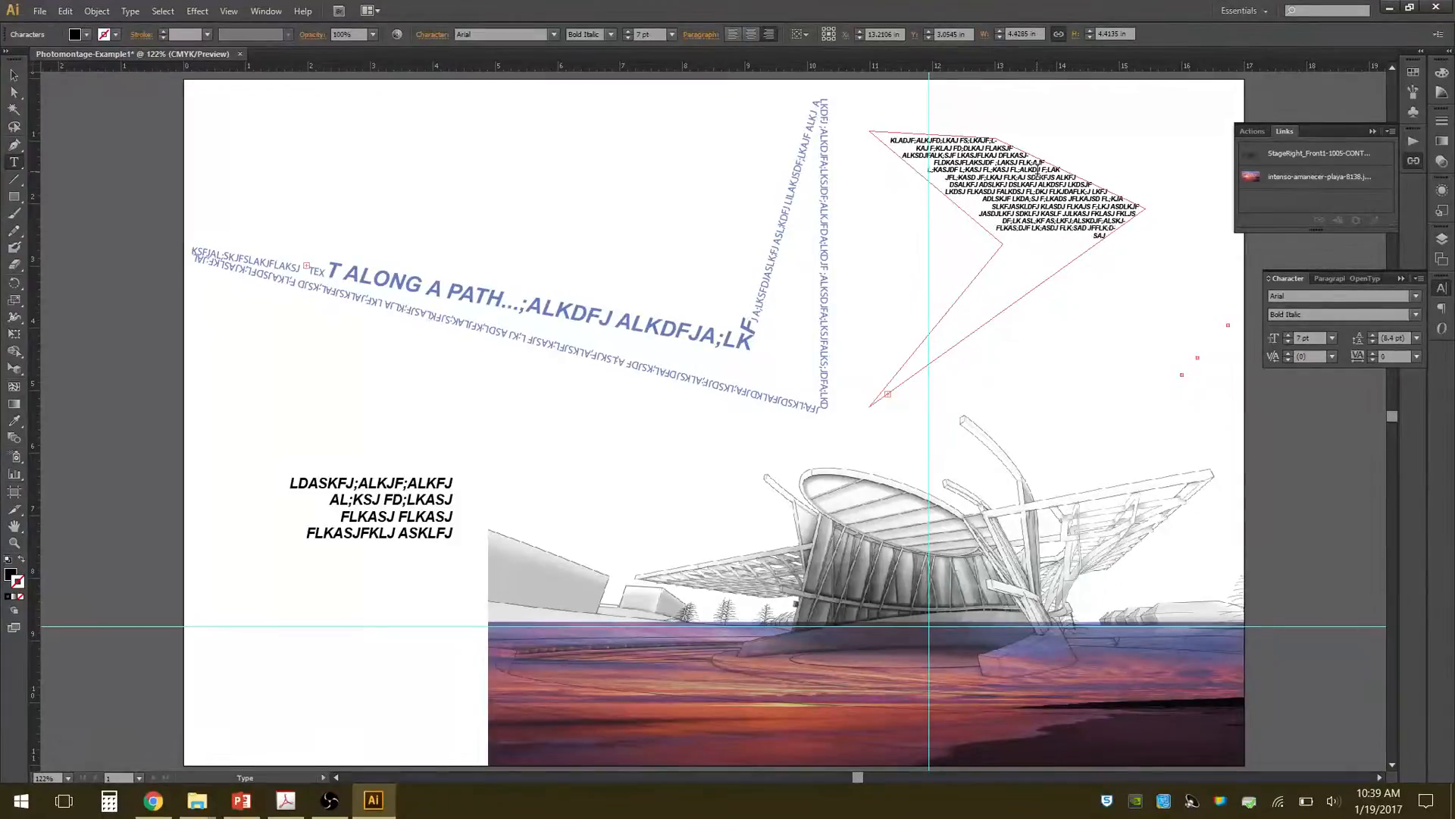
{"action": "type", "text": "LK;SDJ FLK; SAD JFLK;SAD JFKL SADJFLKSD JFKLSD JFLKSD FKLSJD FKL SDFKLJ SDKLF"}
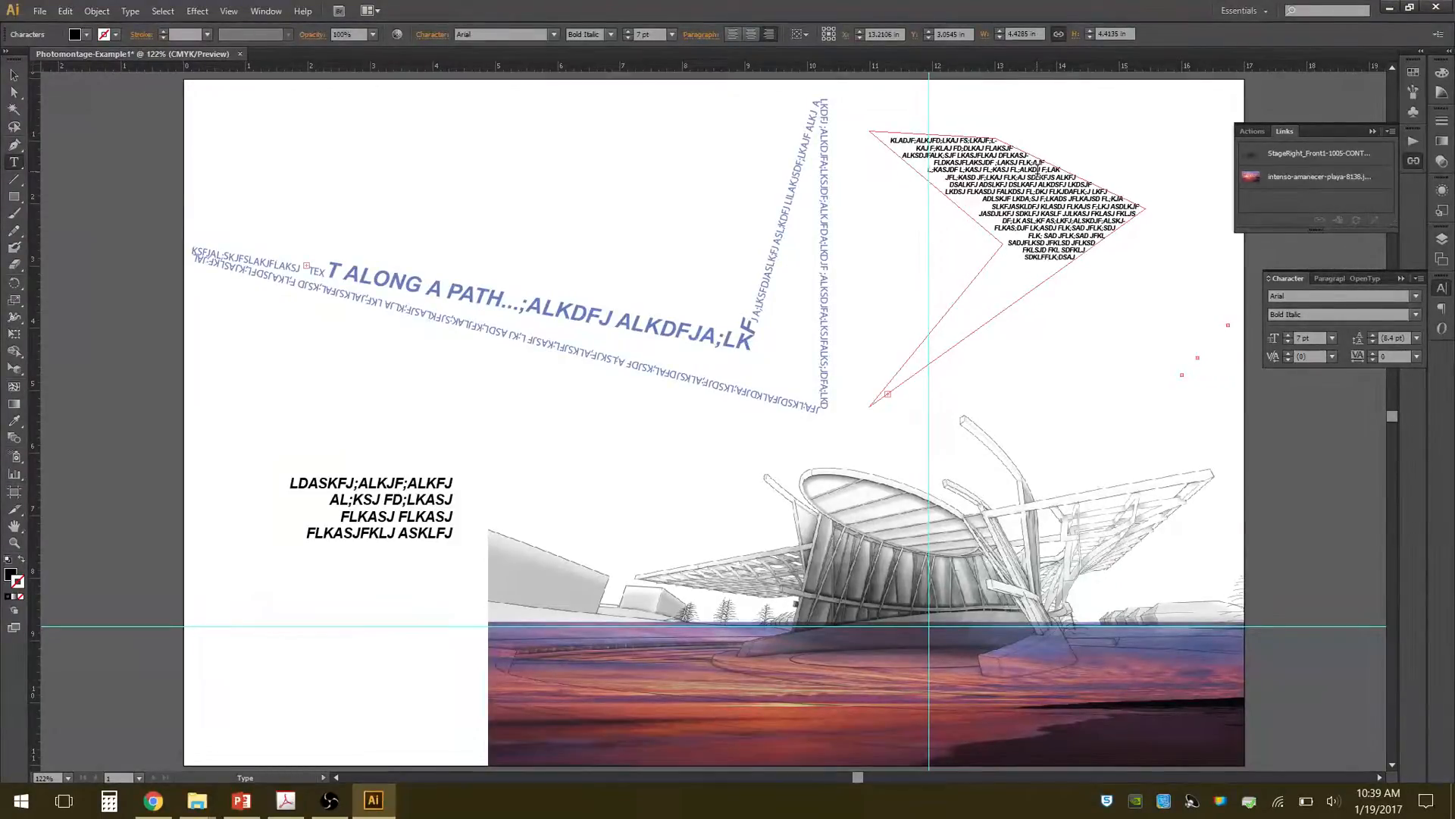
{"action": "type", "text": " SADLKFJSKLDFJKLSDAJF KLSADJ FLKSAD FLKASD FLKASDKLF"}
{"action": "type", "text": "AKSLDFJ AKLJ"}
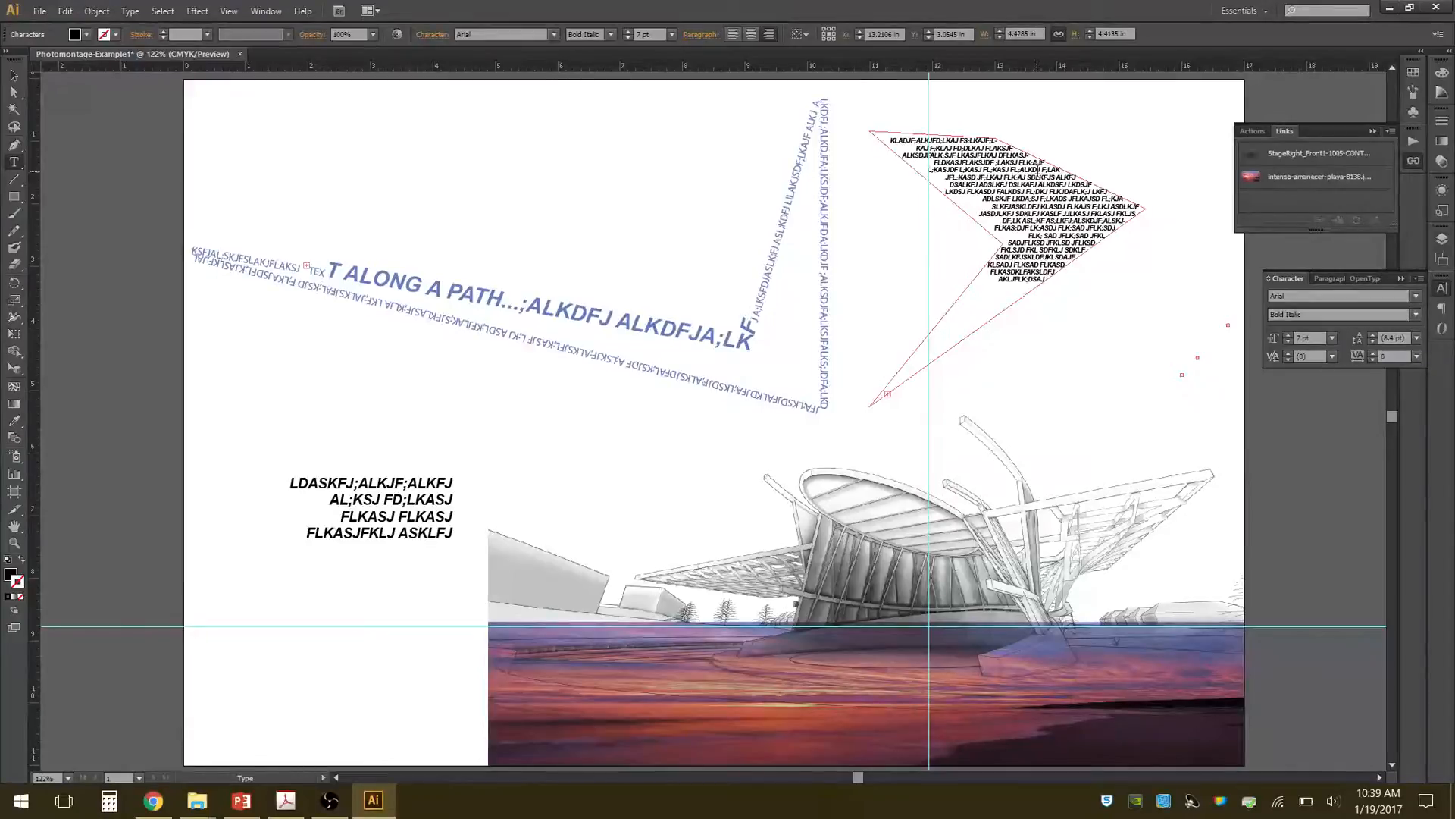
Finish editing the shape's text and delete the right-aligned four-line text box beside the building drawing.
{"action": "left_click", "coordinate": [14, 75]}
{"action": "left_click", "coordinate": [570, 206]}
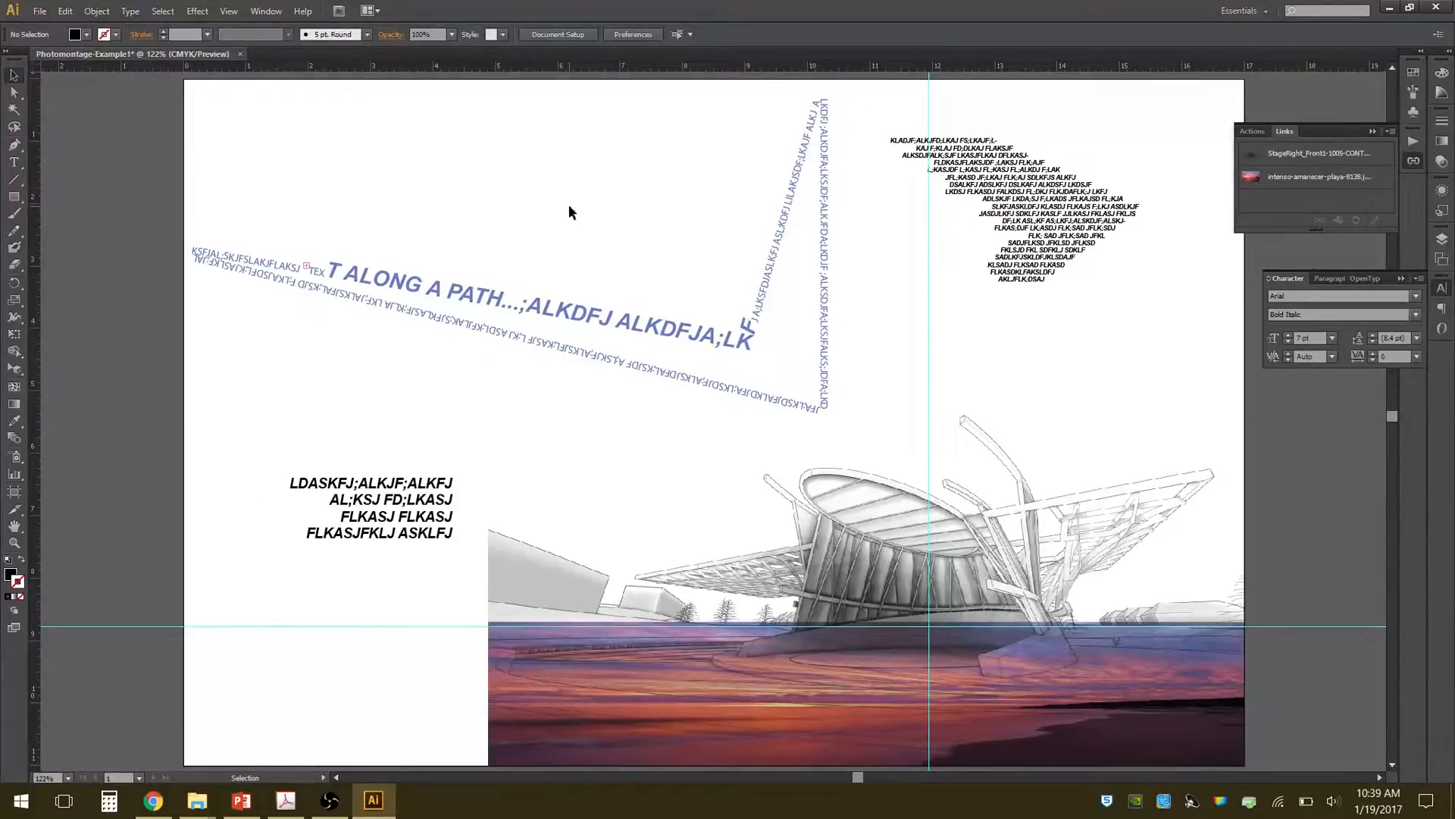
{"action": "left_click", "coordinate": [430, 523]}
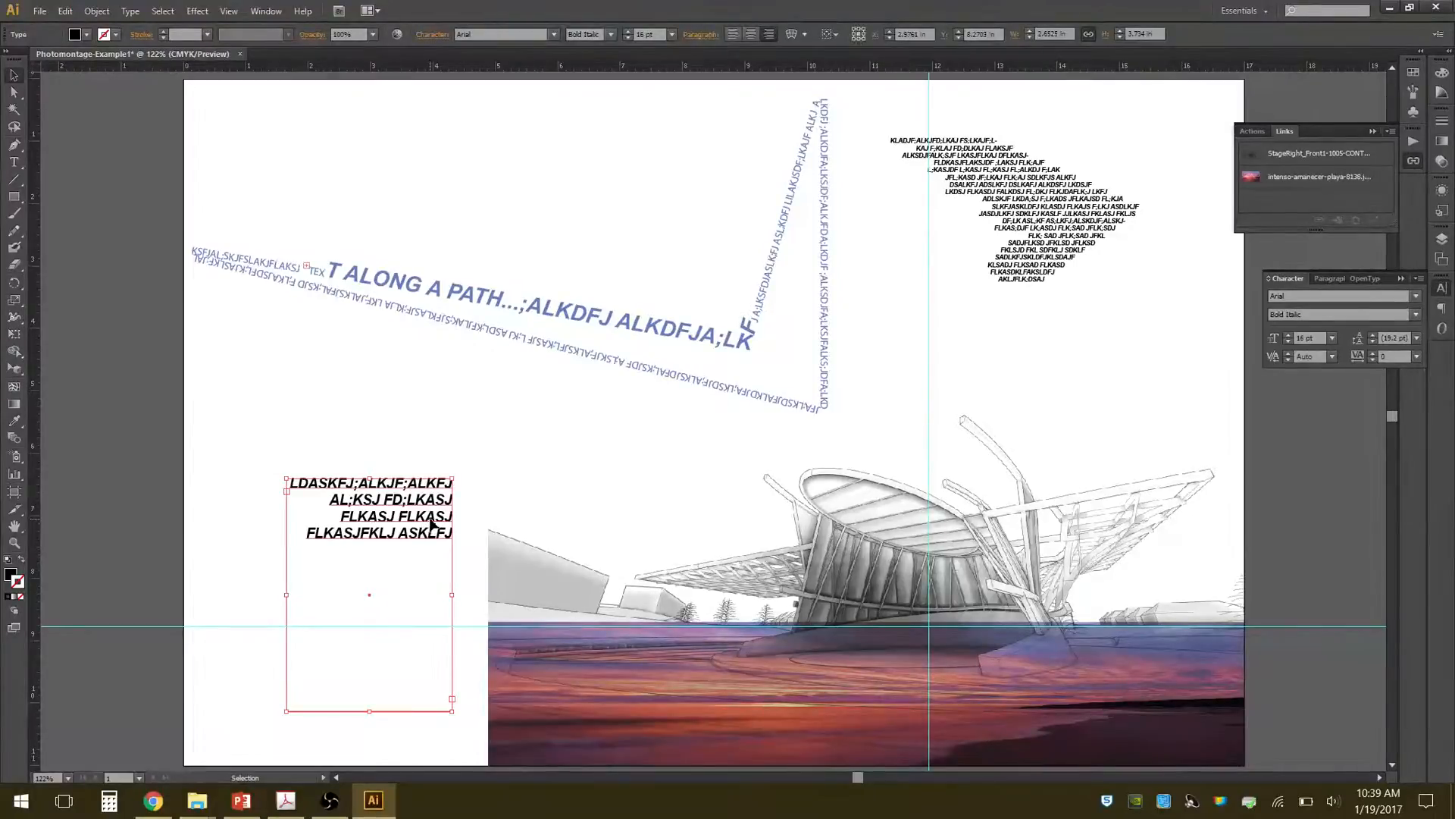
{"action": "key", "text": "Delete"}
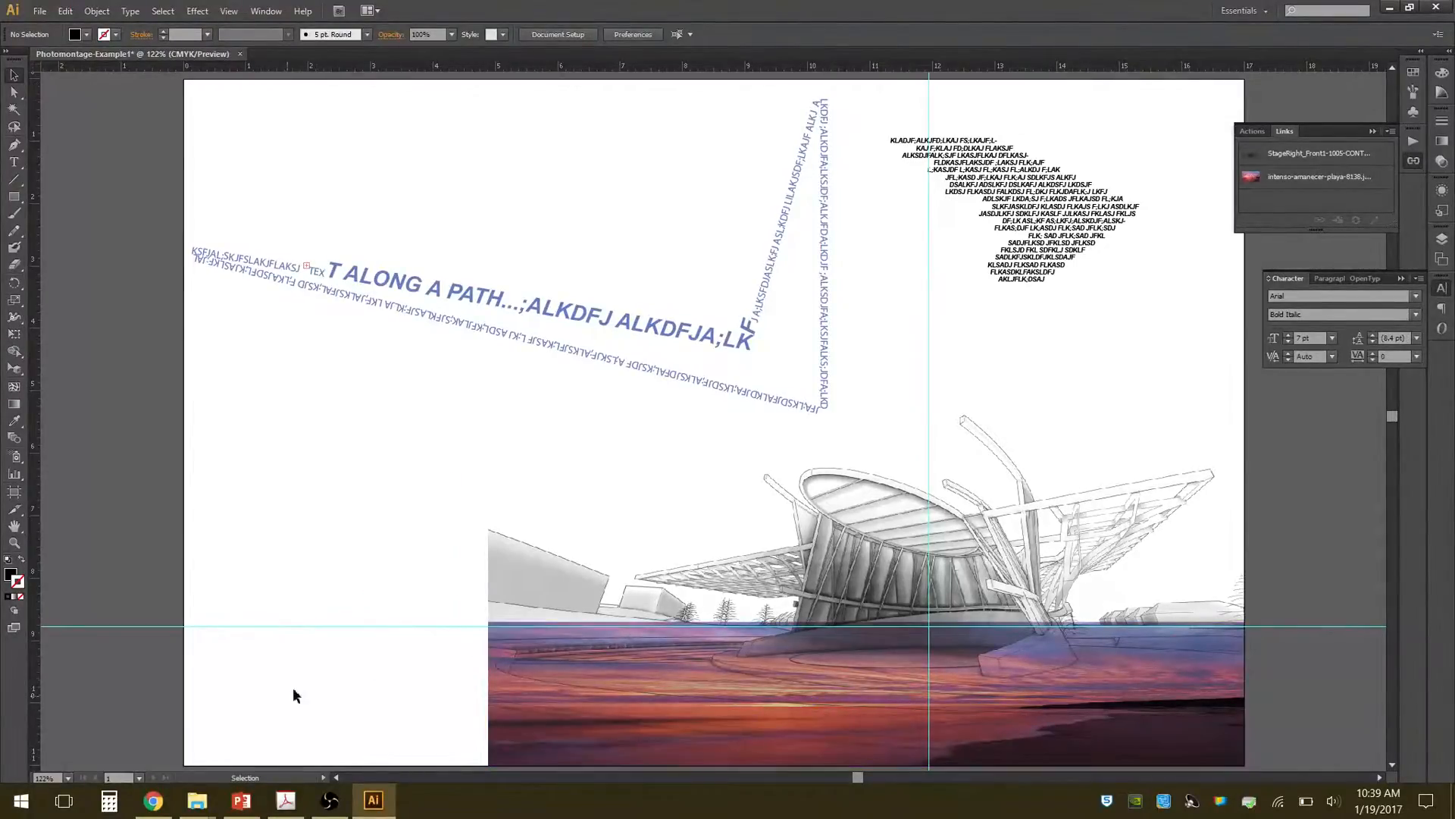
Switch to the Mixed Media Poster Examples folder in File Explorer and open its first image, _53087856_jex_1062219_de27-1.jpg, in Photos.
{"action": "mouse_move", "coordinate": [206, 809]}
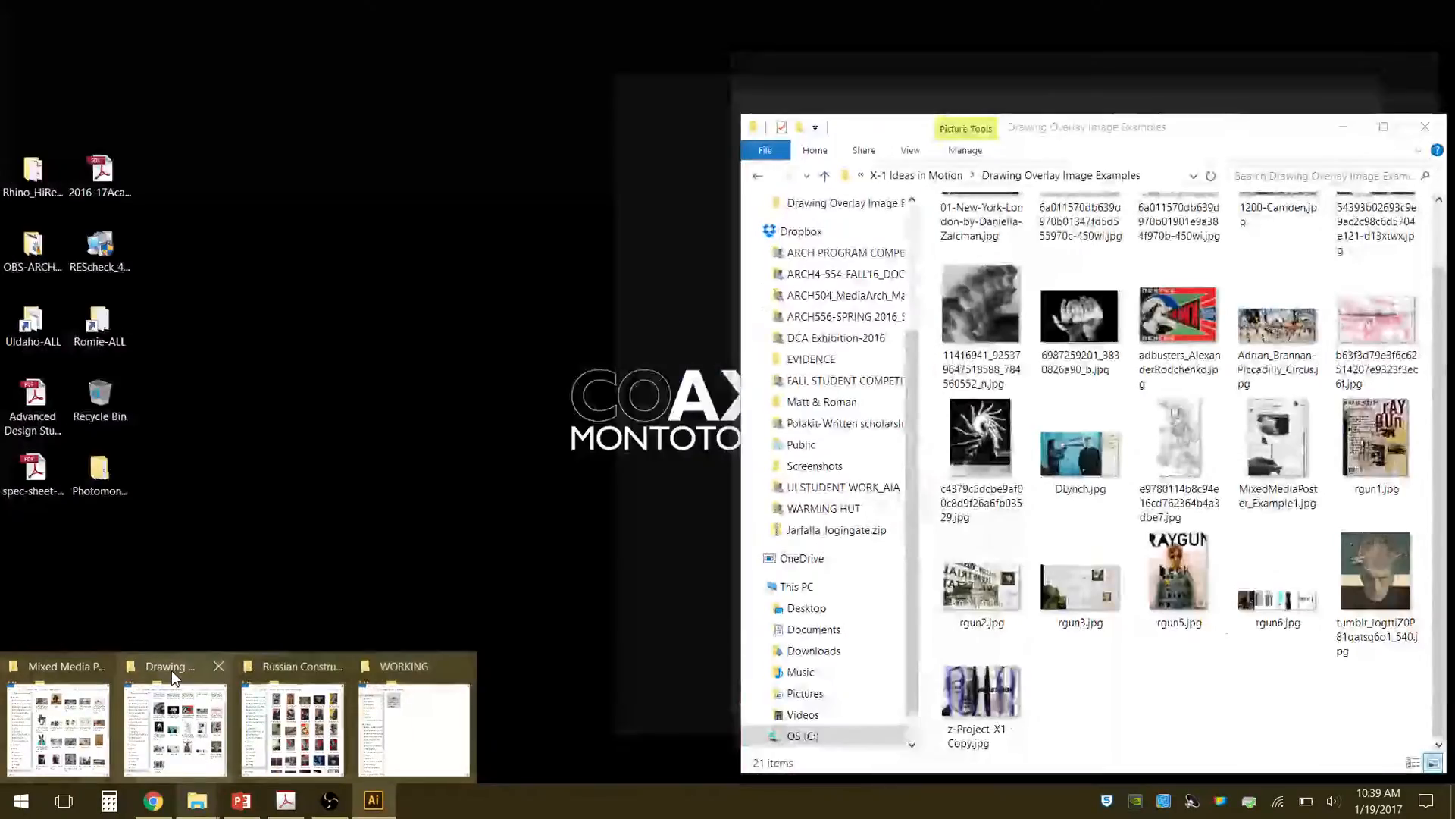
{"action": "mouse_move", "coordinate": [76, 671]}
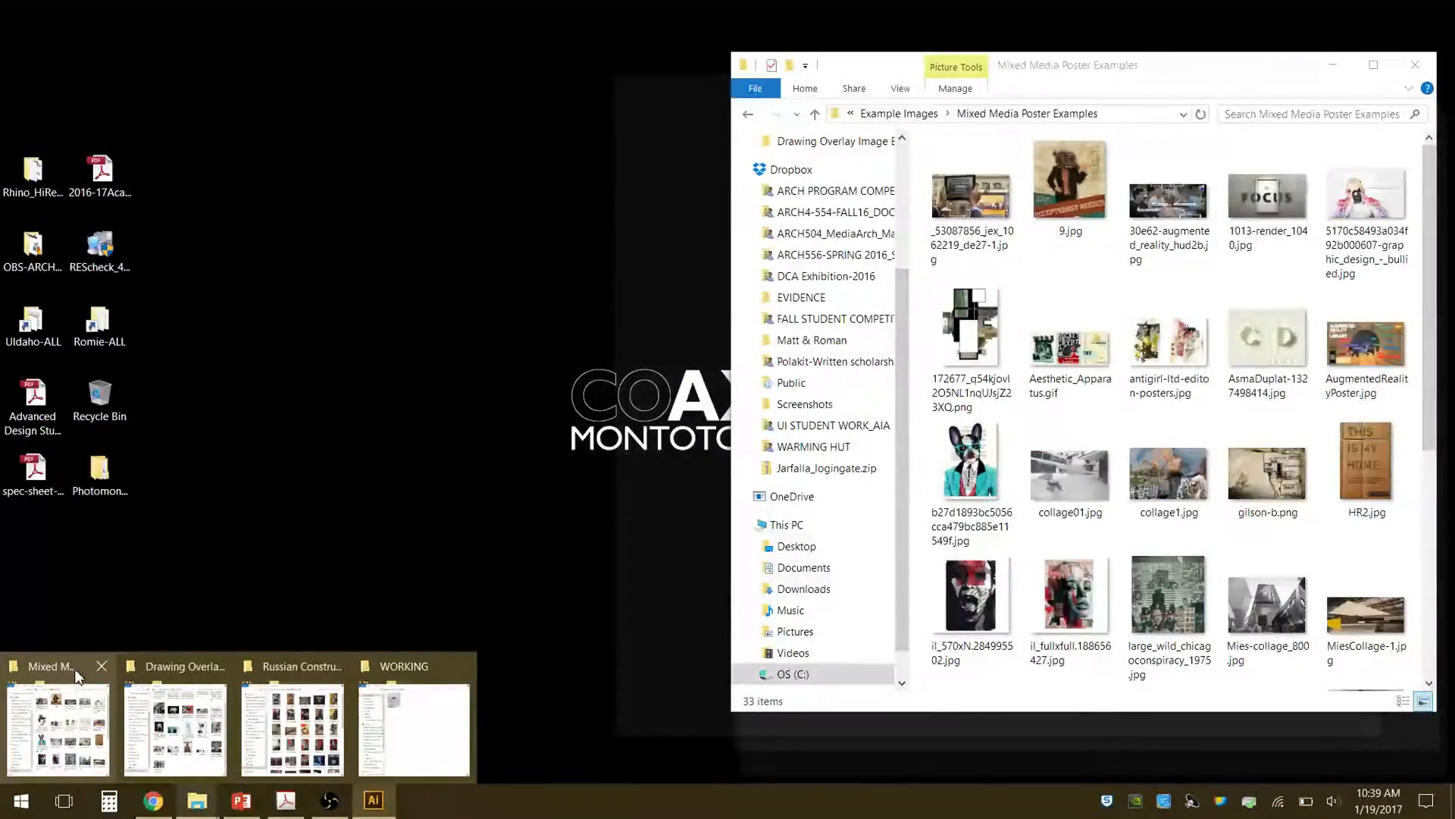
{"action": "left_click", "coordinate": [76, 671]}
{"action": "double_click", "coordinate": [971, 195]}
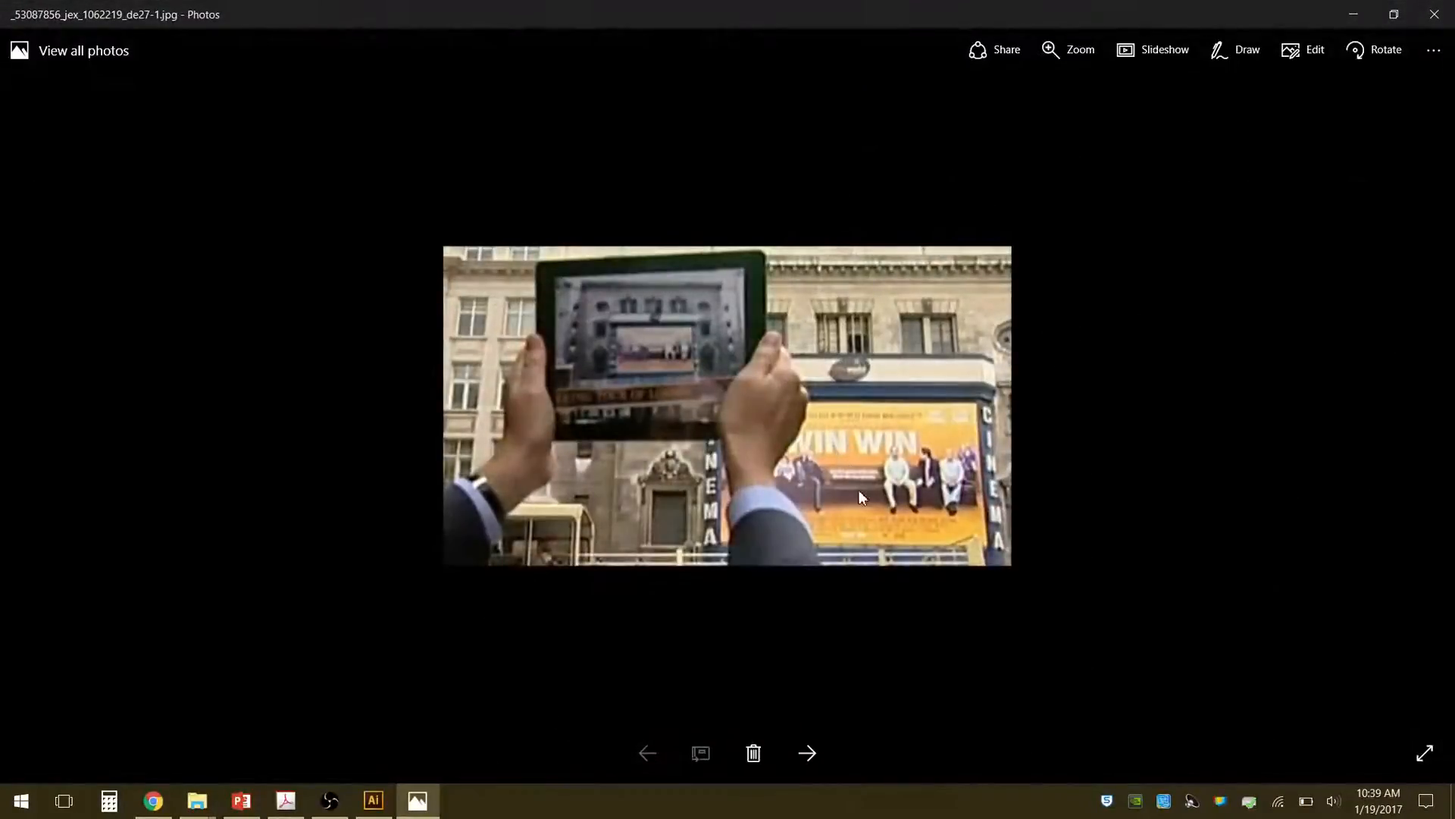
Browse the mixed-media poster examples from _53087856_jex_1062219_de27-1.jpg through large_wild_chicagoconspiracy_1975.jpg, and close the image viewer.
{"action": "left_click", "coordinate": [808, 752]}
{"action": "left_click", "coordinate": [809, 752]}
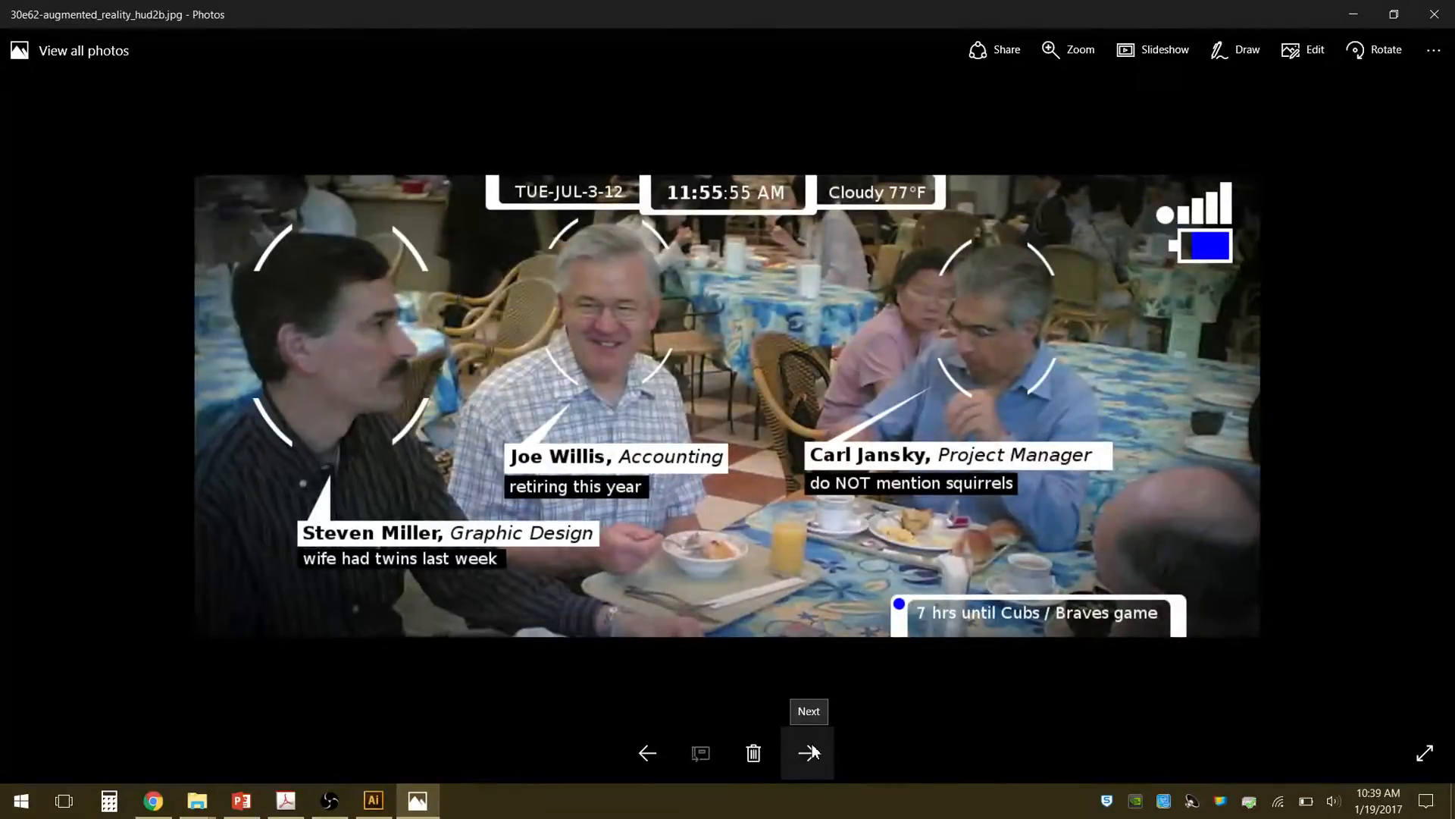
{"action": "left_click", "coordinate": [809, 751]}
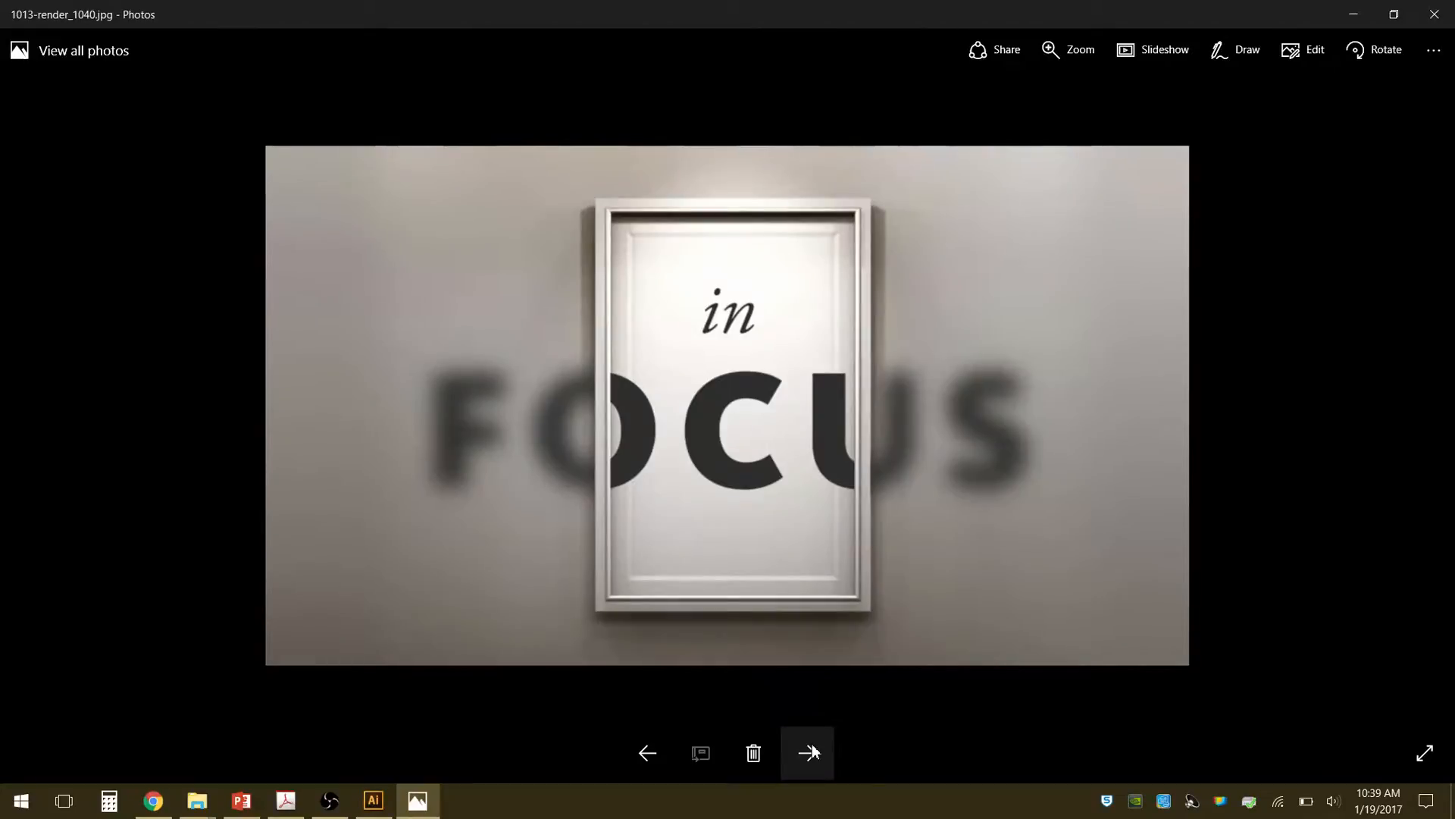
{"action": "left_click", "coordinate": [809, 751]}
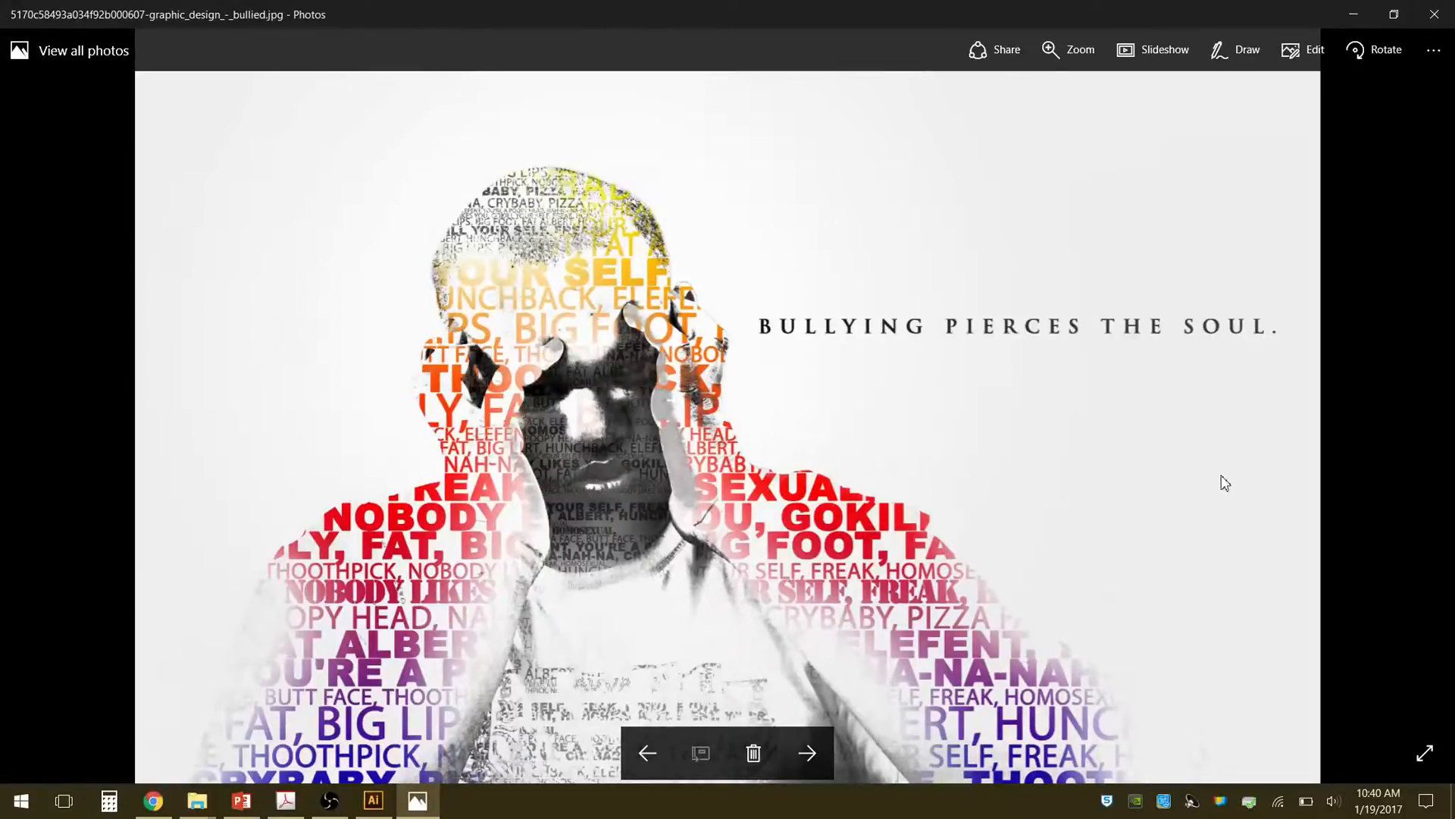
{"action": "key", "text": "Right"}
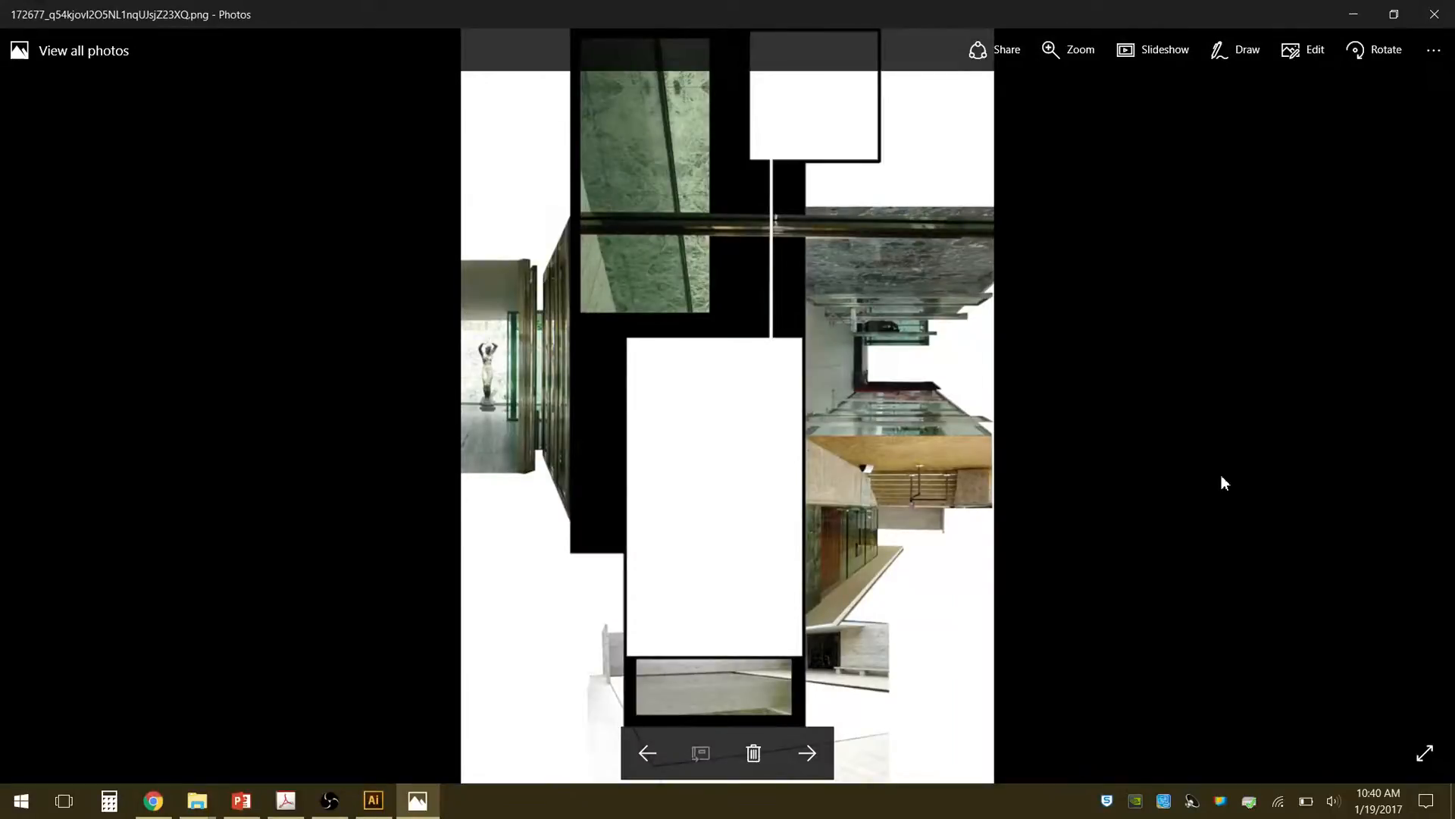
{"action": "key", "text": "Right"}
{"action": "key", "text": "Right"}
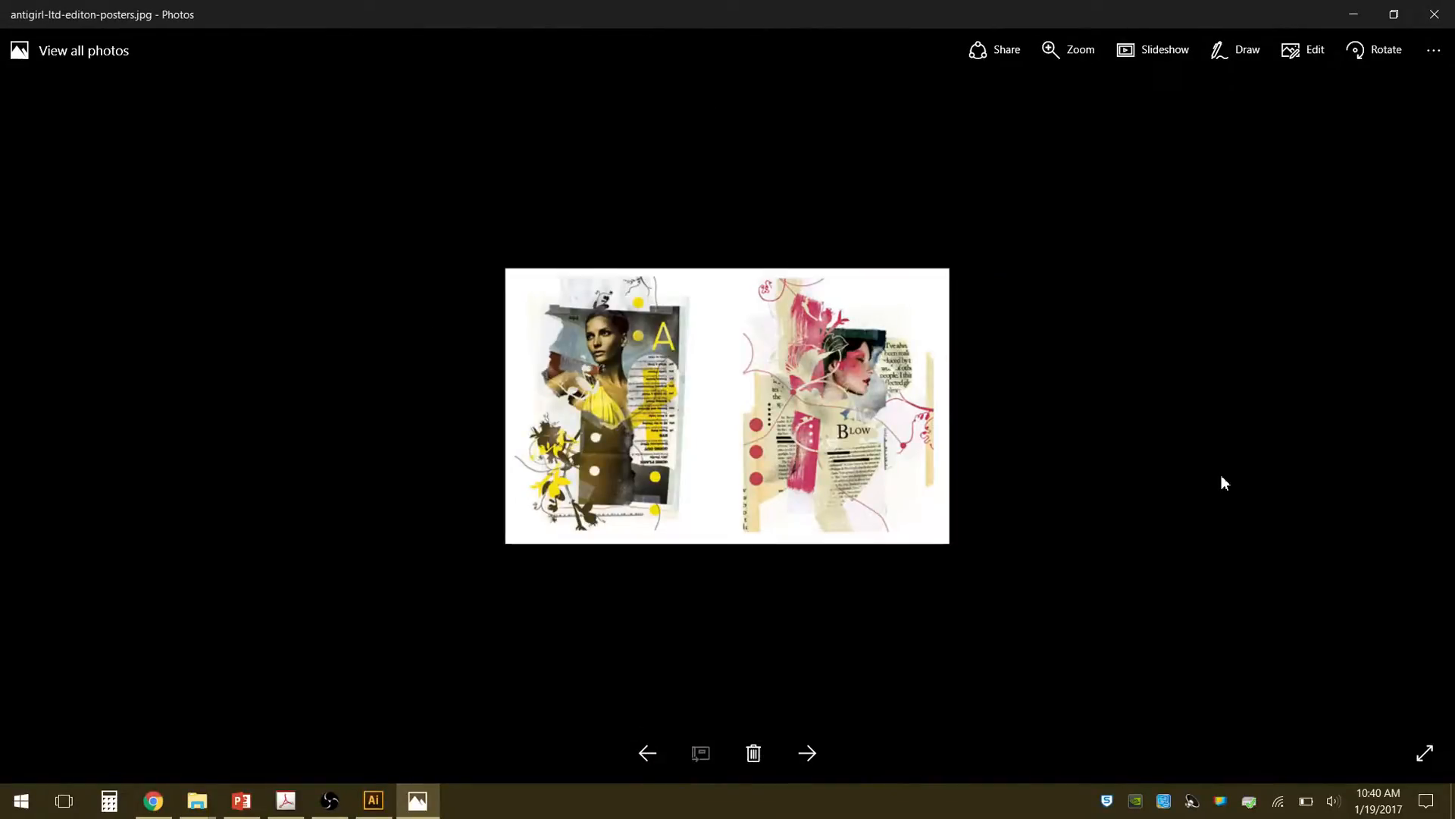
{"action": "key", "text": "Right"}
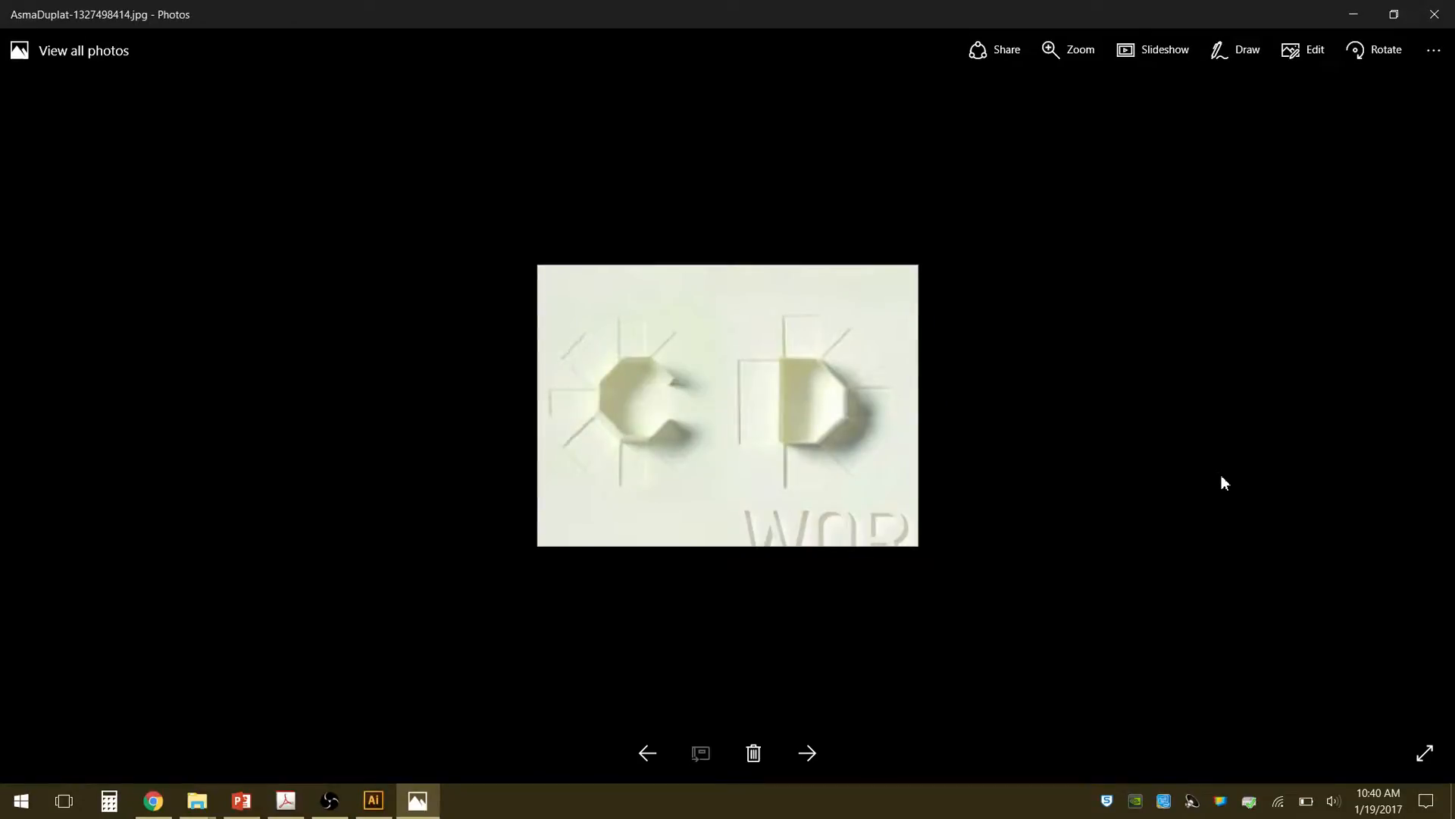
{"action": "key", "text": "Right"}
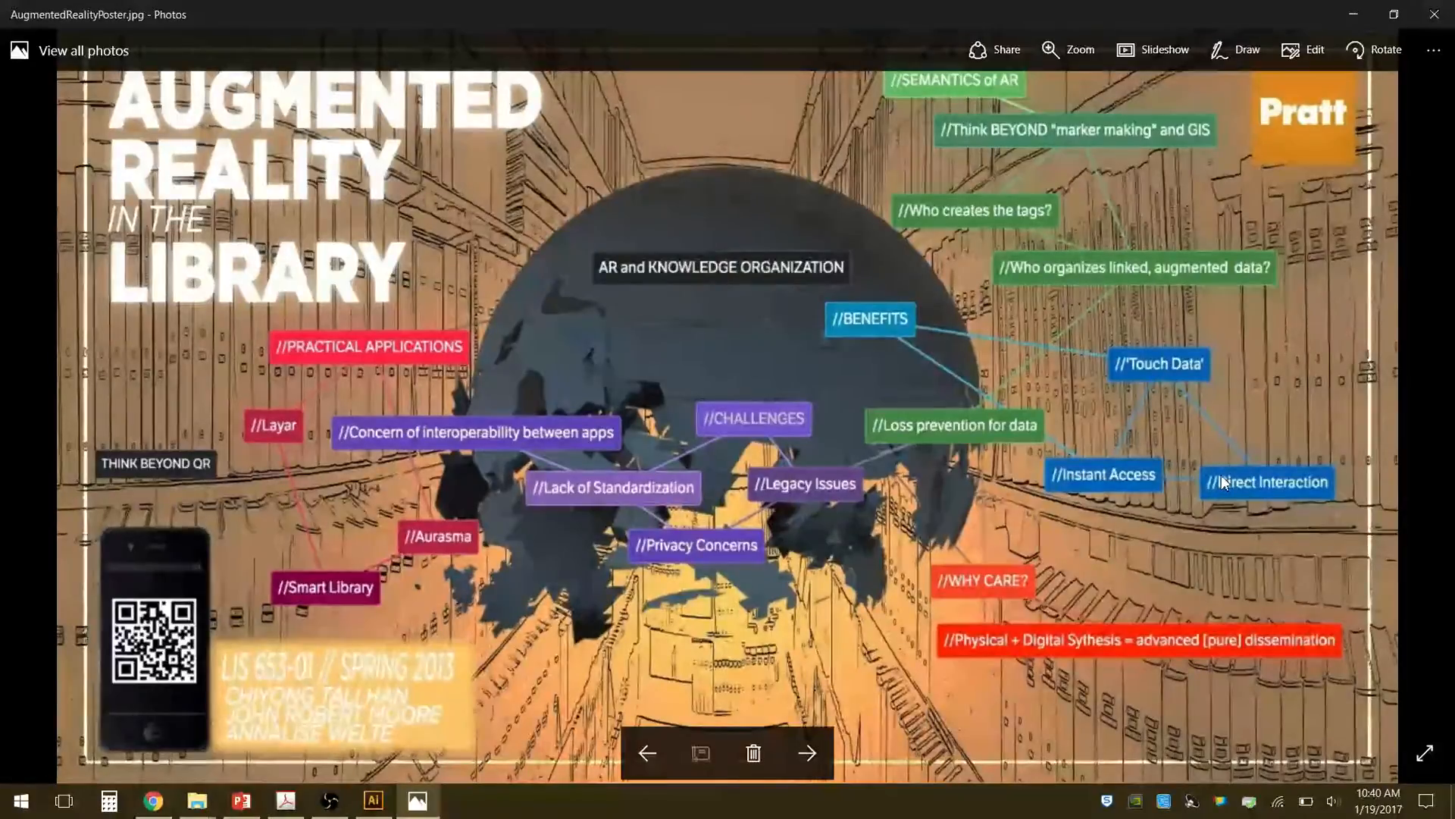
{"action": "key", "text": "Right"}
{"action": "key", "text": "Right"}
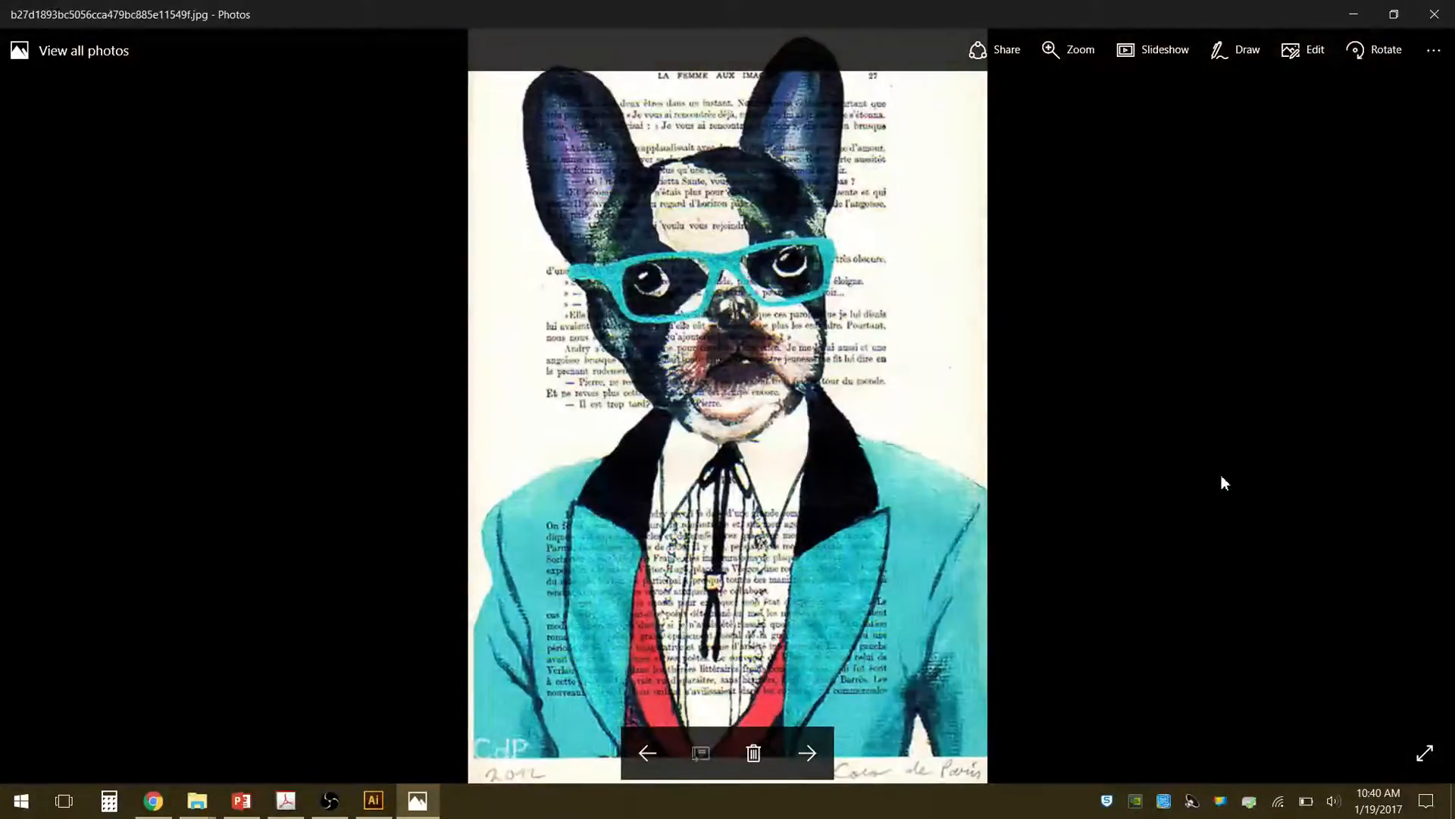
{"action": "key", "text": "Right"}
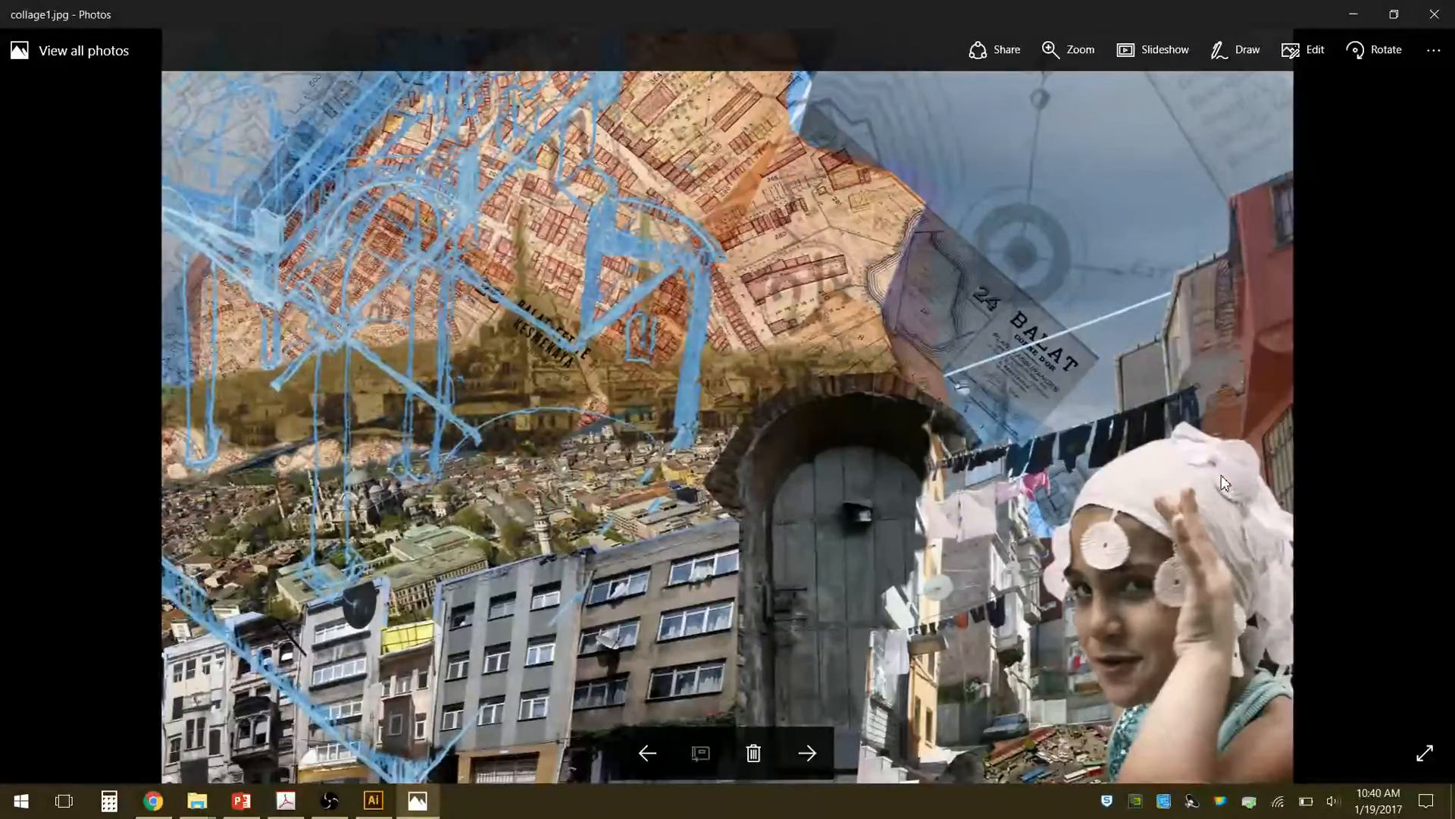
{"action": "key", "text": "Right"}
{"action": "key", "text": "Right"}
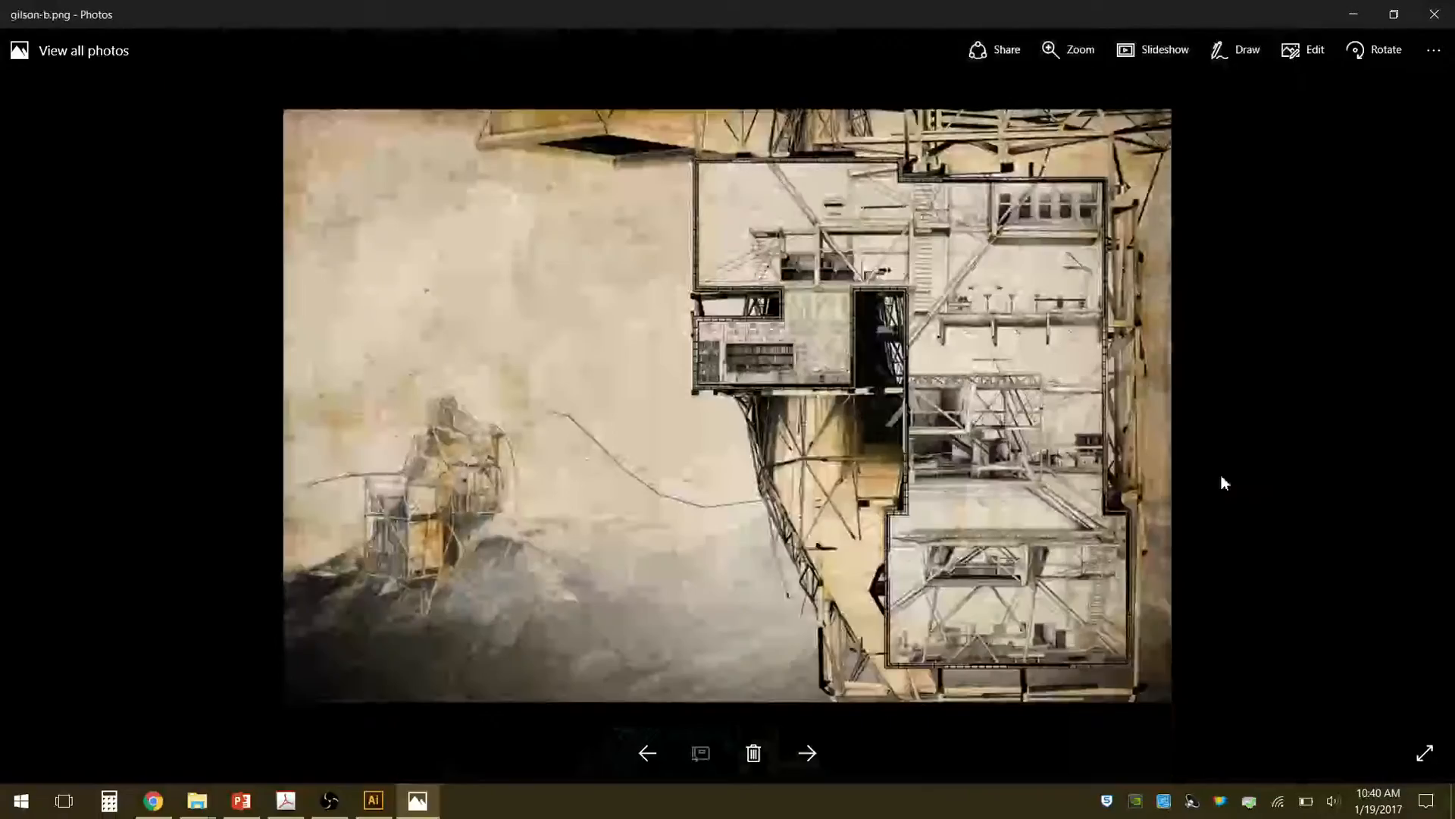
{"action": "key", "text": "Right"}
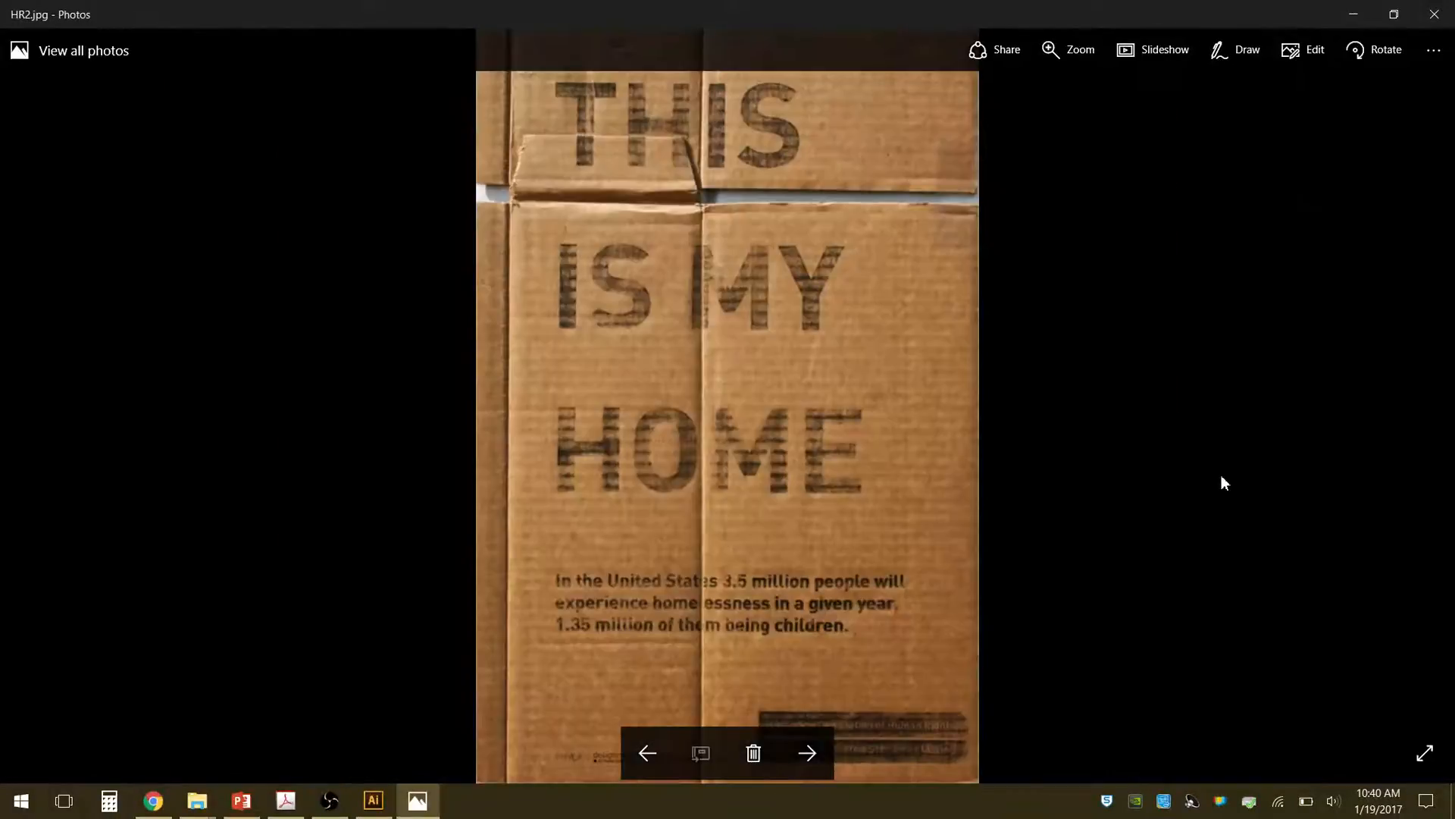
{"action": "key", "text": "Right"}
{"action": "key", "text": "Right"}
{"action": "key", "text": "Right"}
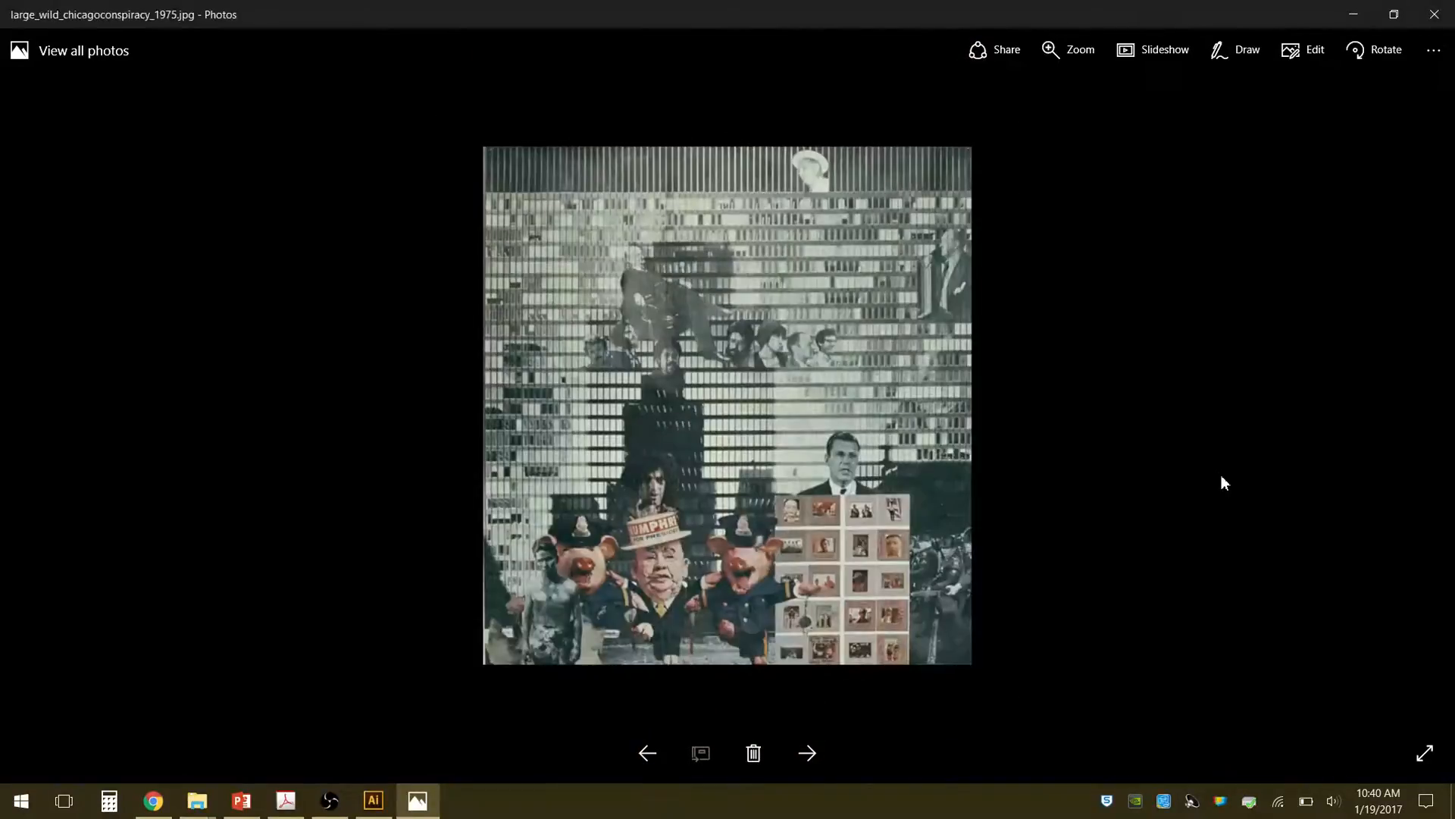
{"action": "left_click", "coordinate": [1435, 13]}
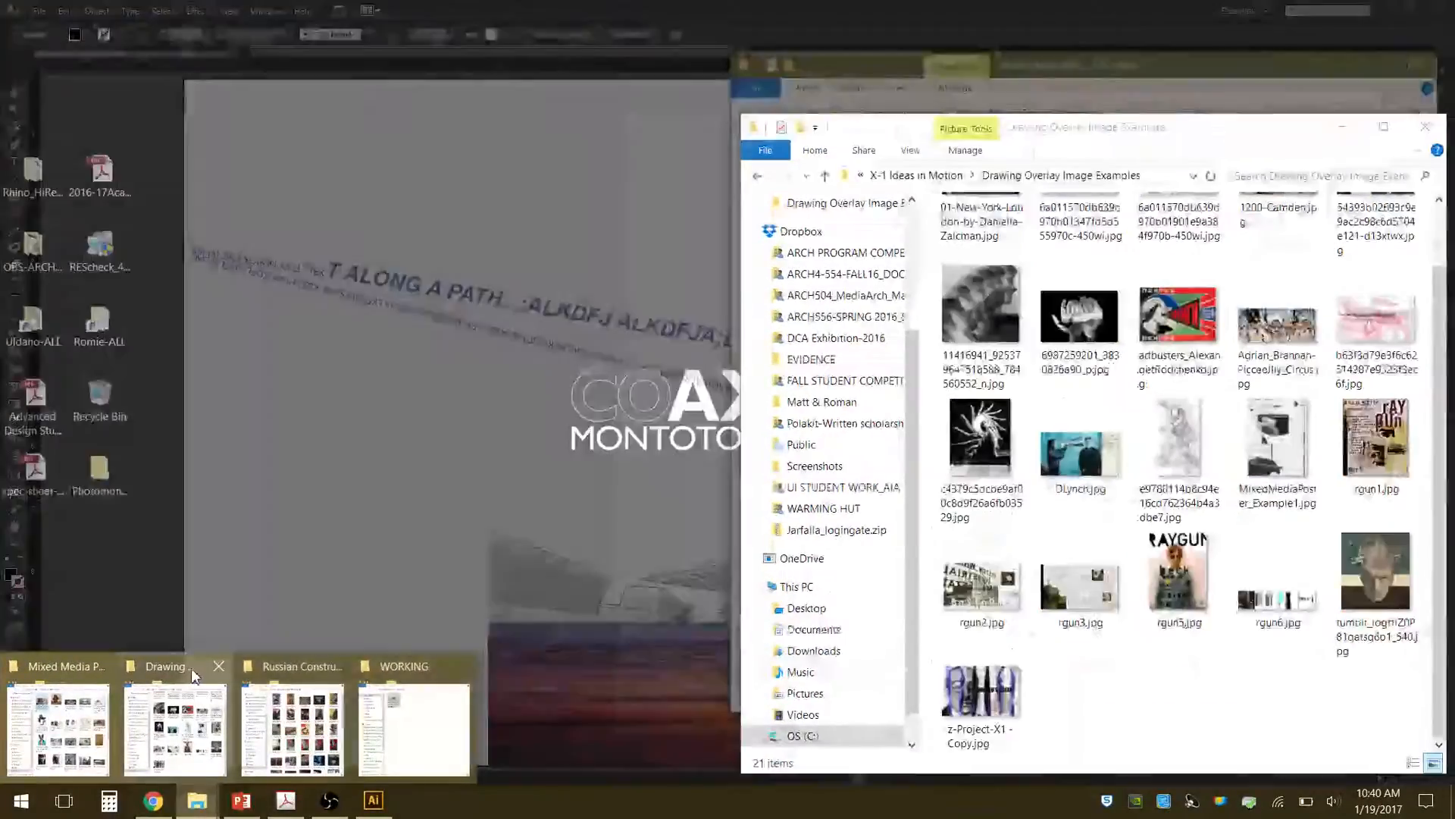
Switch to the Drawing Overlay Image Examples folder, view its images from the overlapping profile portraits through rgun6.jpg, and close the viewer.
{"action": "left_click", "coordinate": [176, 720]}
{"action": "double_click", "coordinate": [993, 312]}
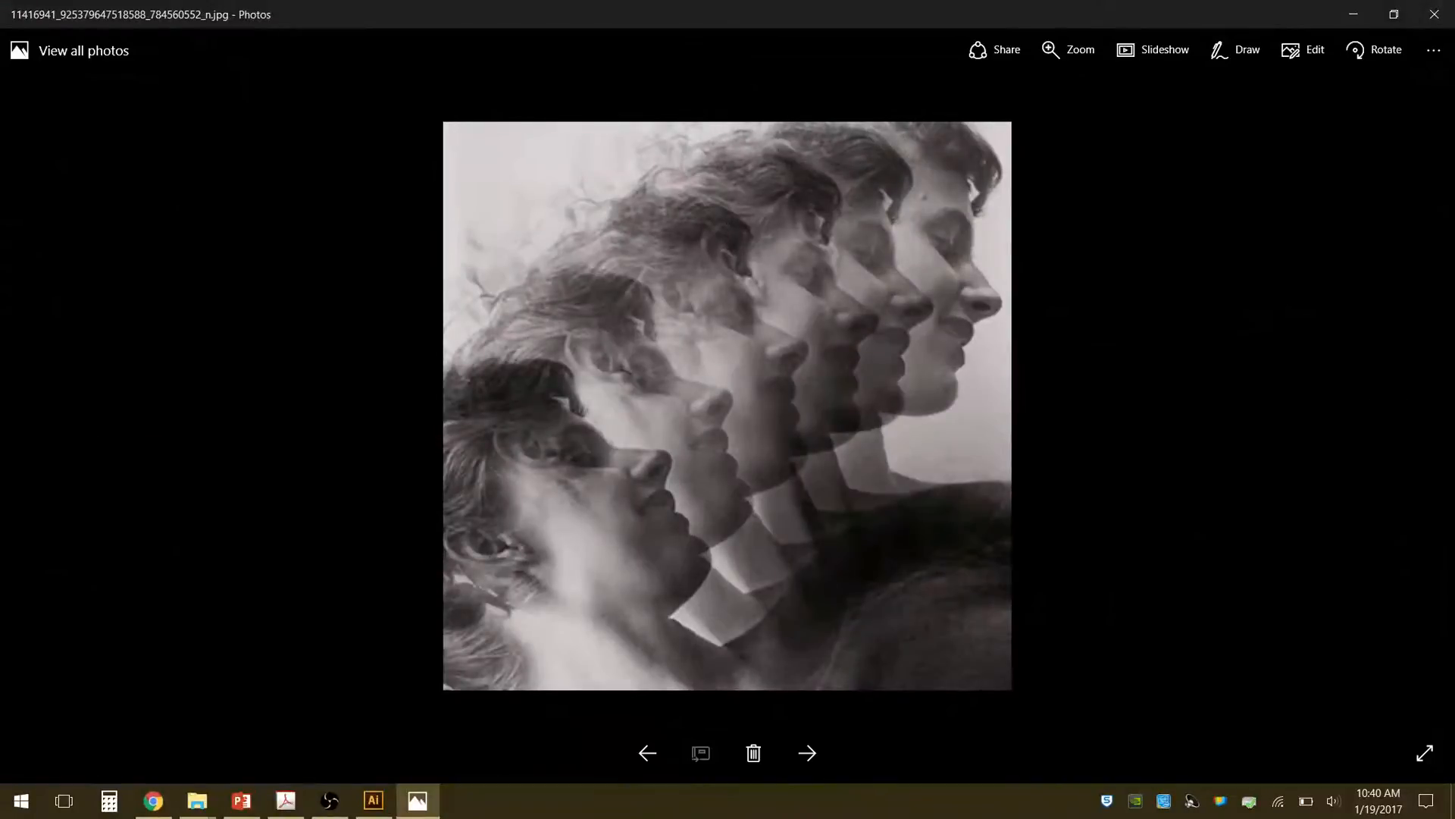
{"action": "key", "text": "Right"}
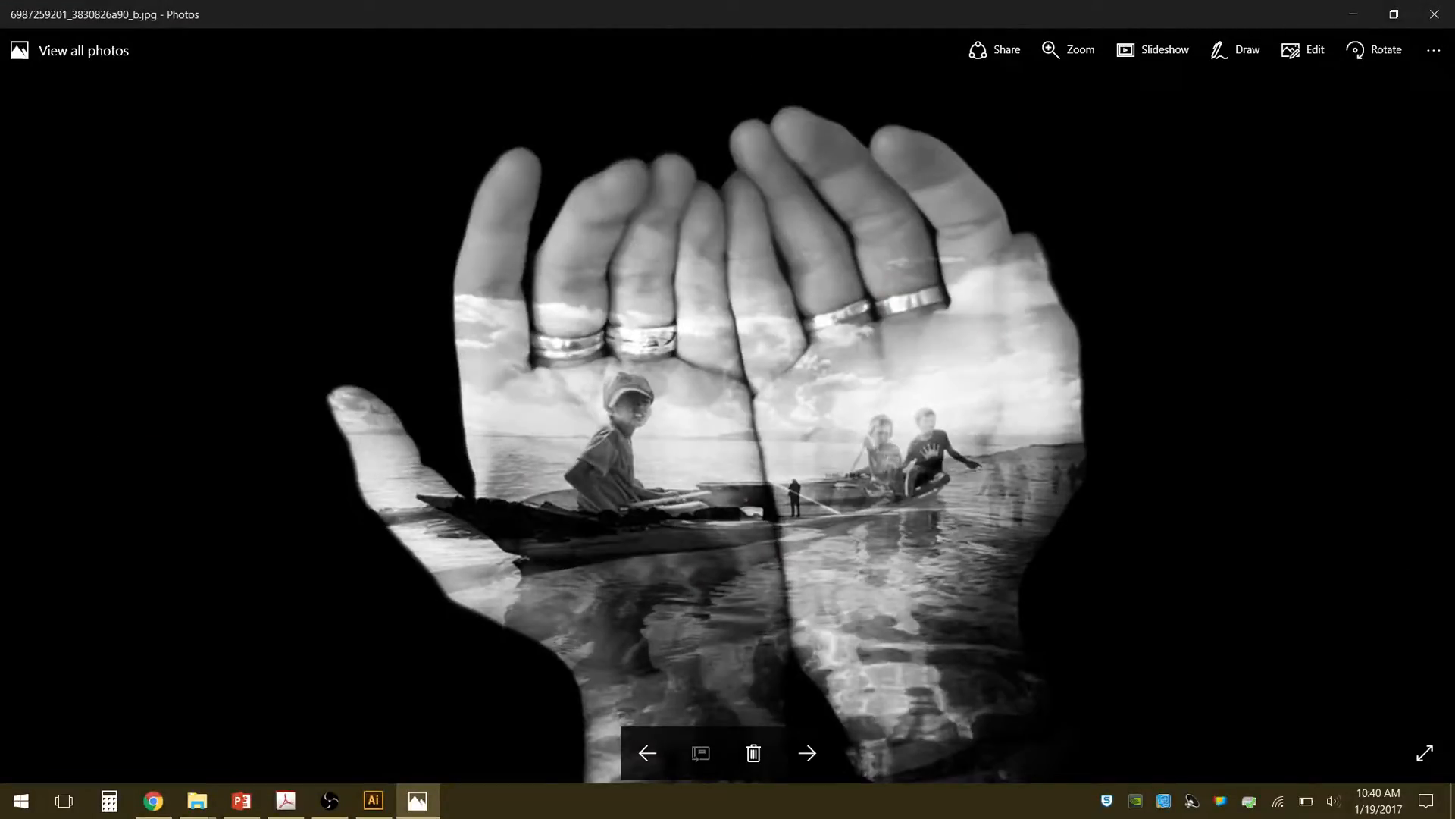
{"action": "key", "text": "Right"}
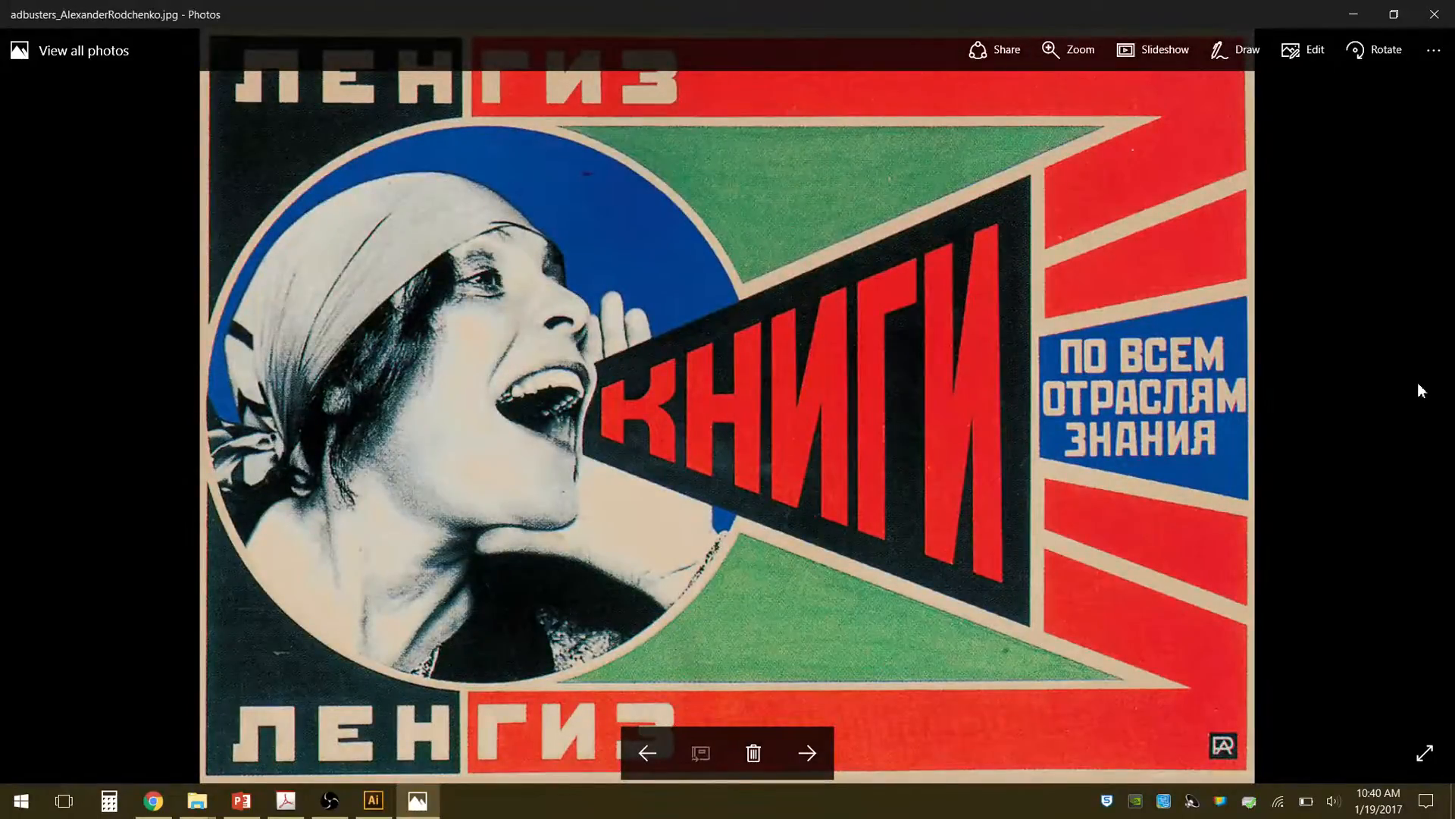
{"action": "key", "text": "Right"}
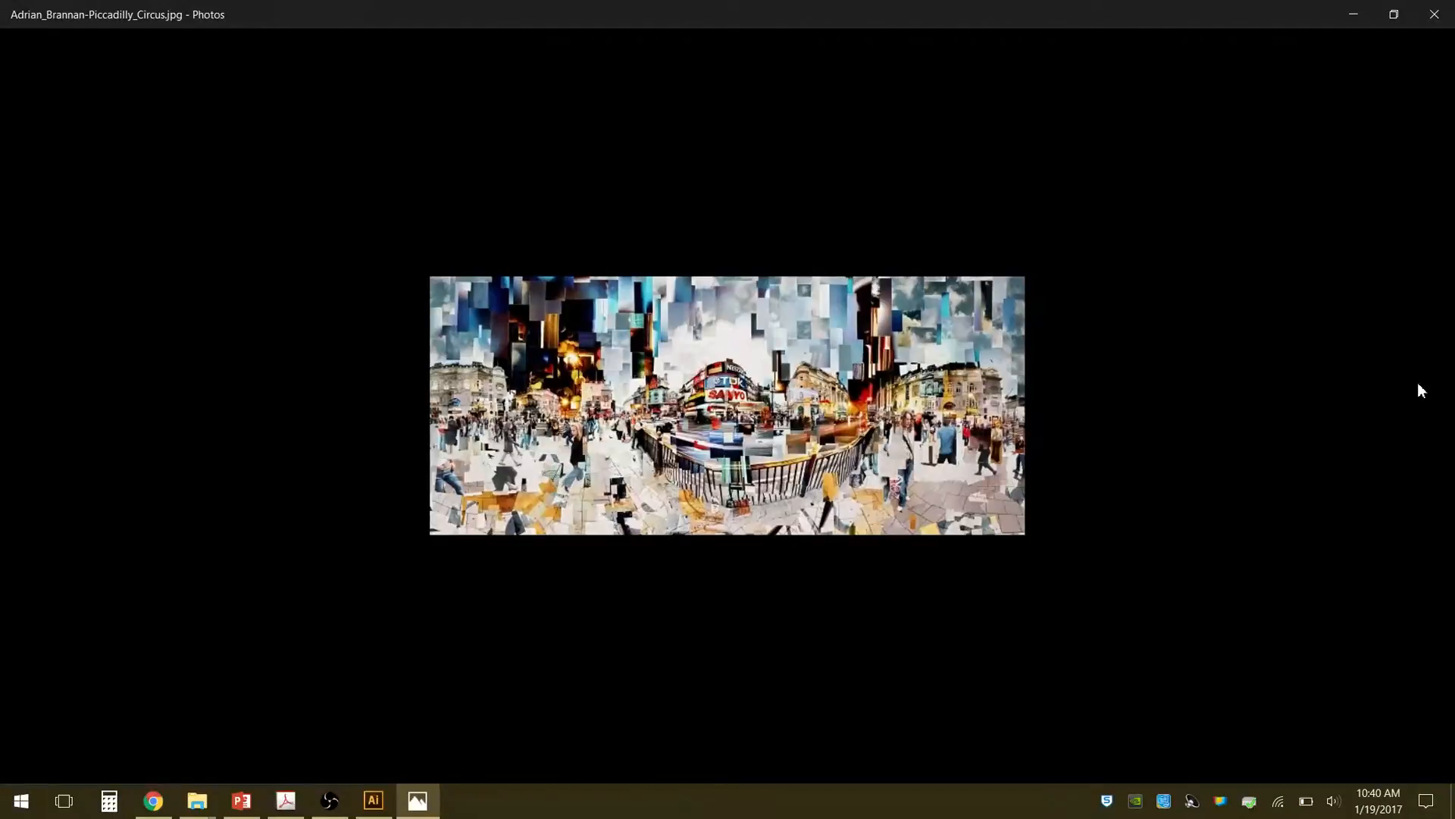
{"action": "key", "text": "Right"}
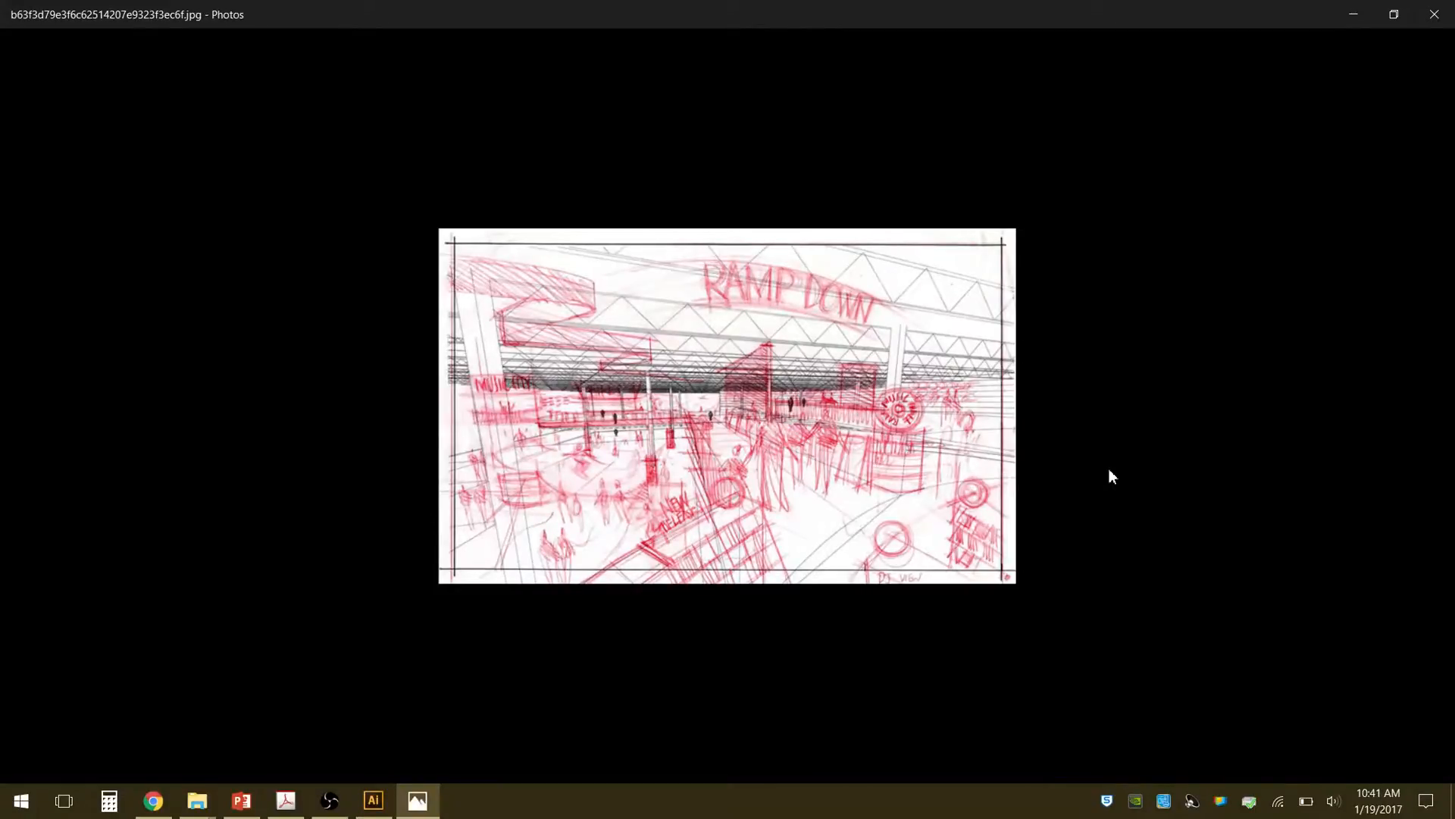
{"action": "key", "text": "Right"}
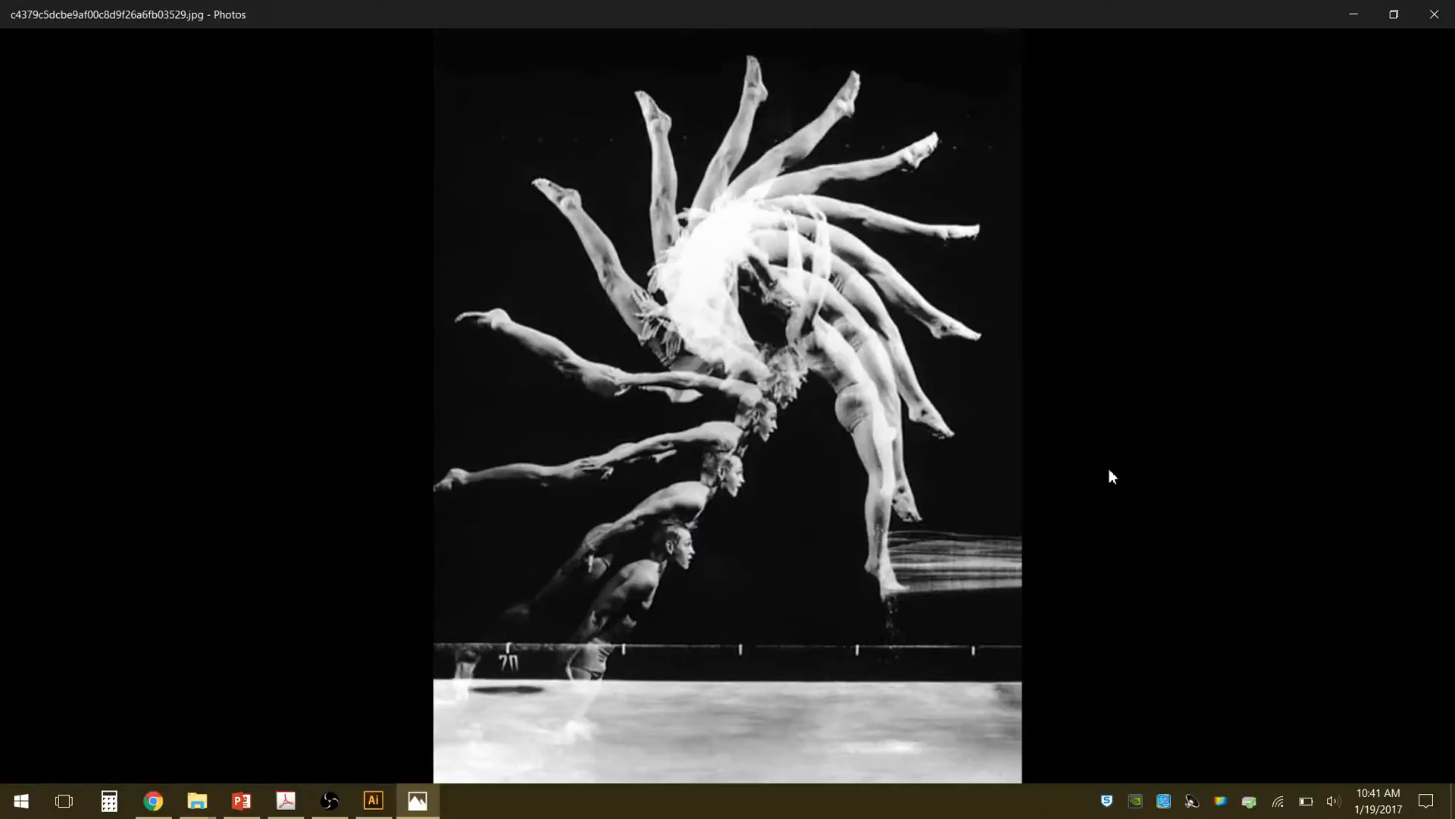
{"action": "key", "text": "Right"}
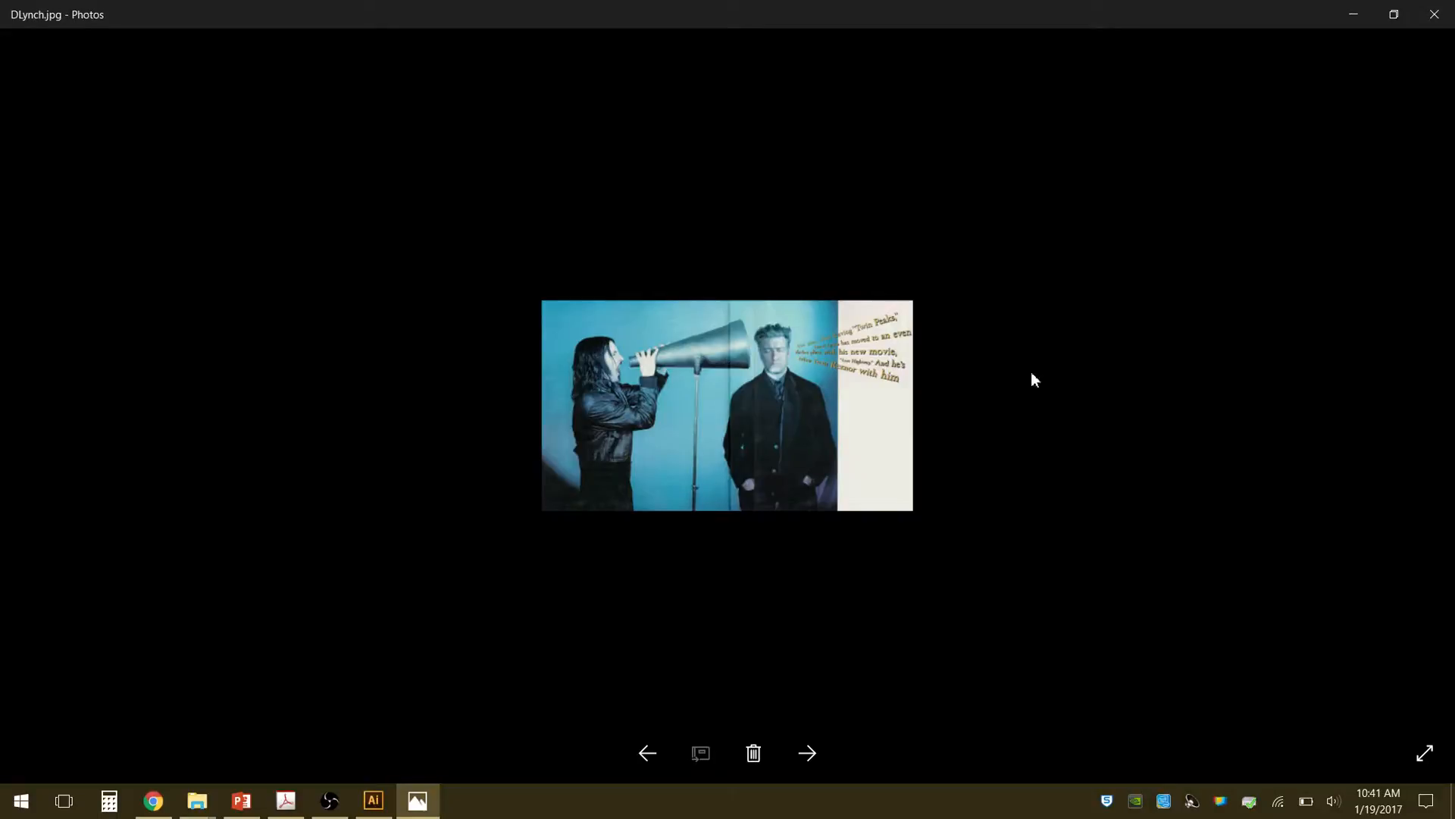
{"action": "key", "text": "Right"}
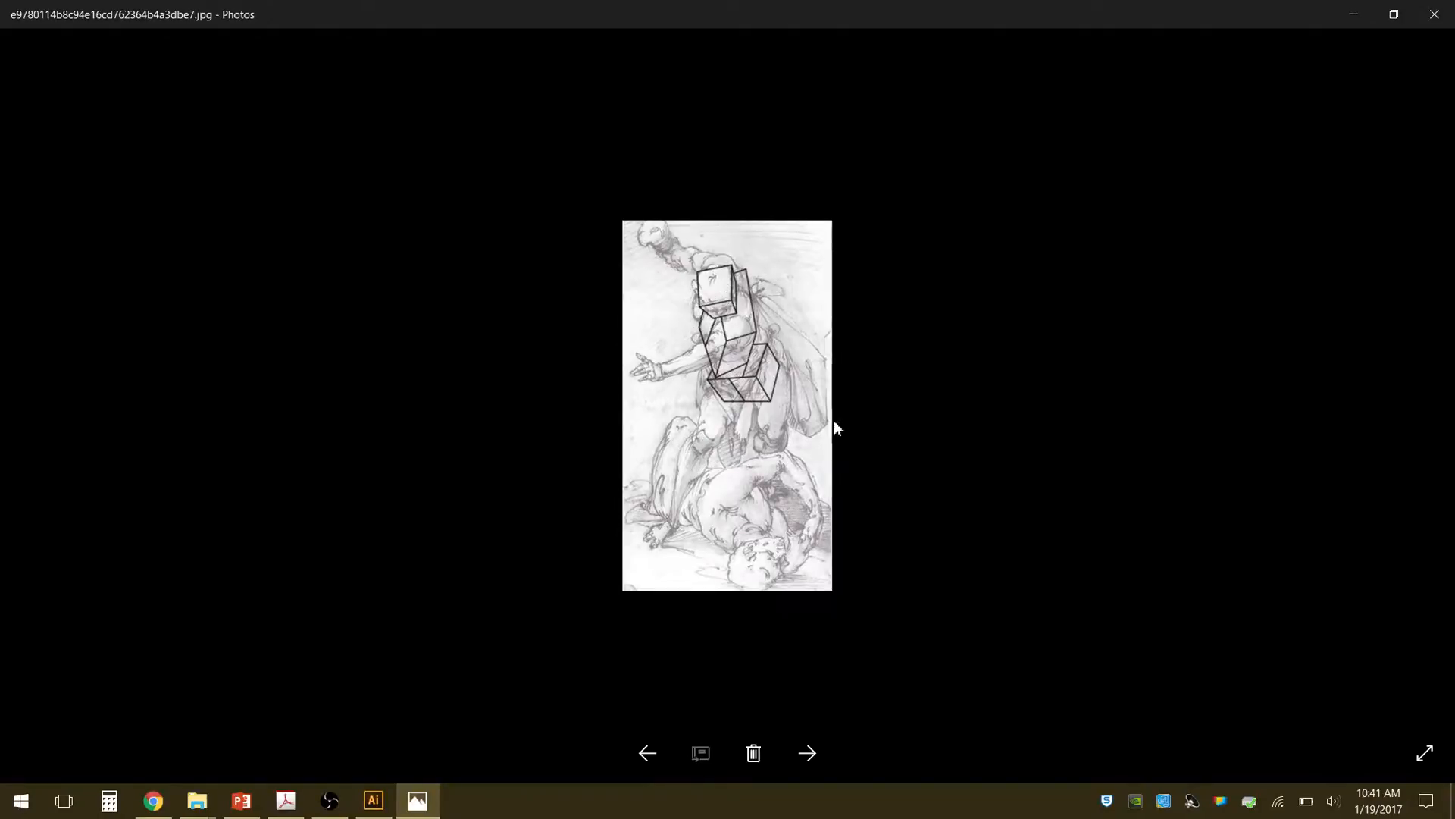
{"action": "key", "text": "Right"}
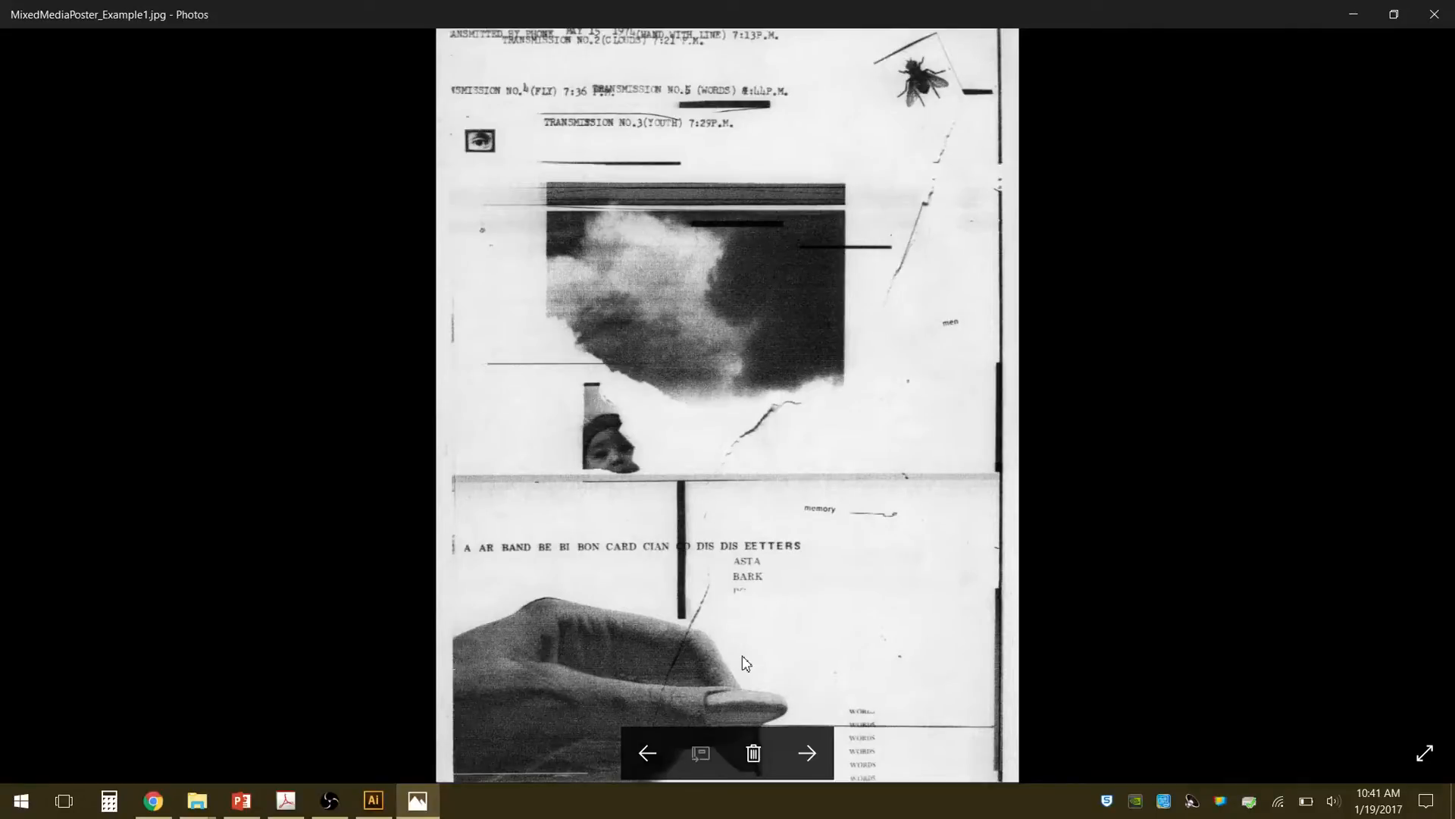
{"action": "key", "text": "Right"}
{"action": "key", "text": "Right"}
{"action": "key", "text": "Right"}
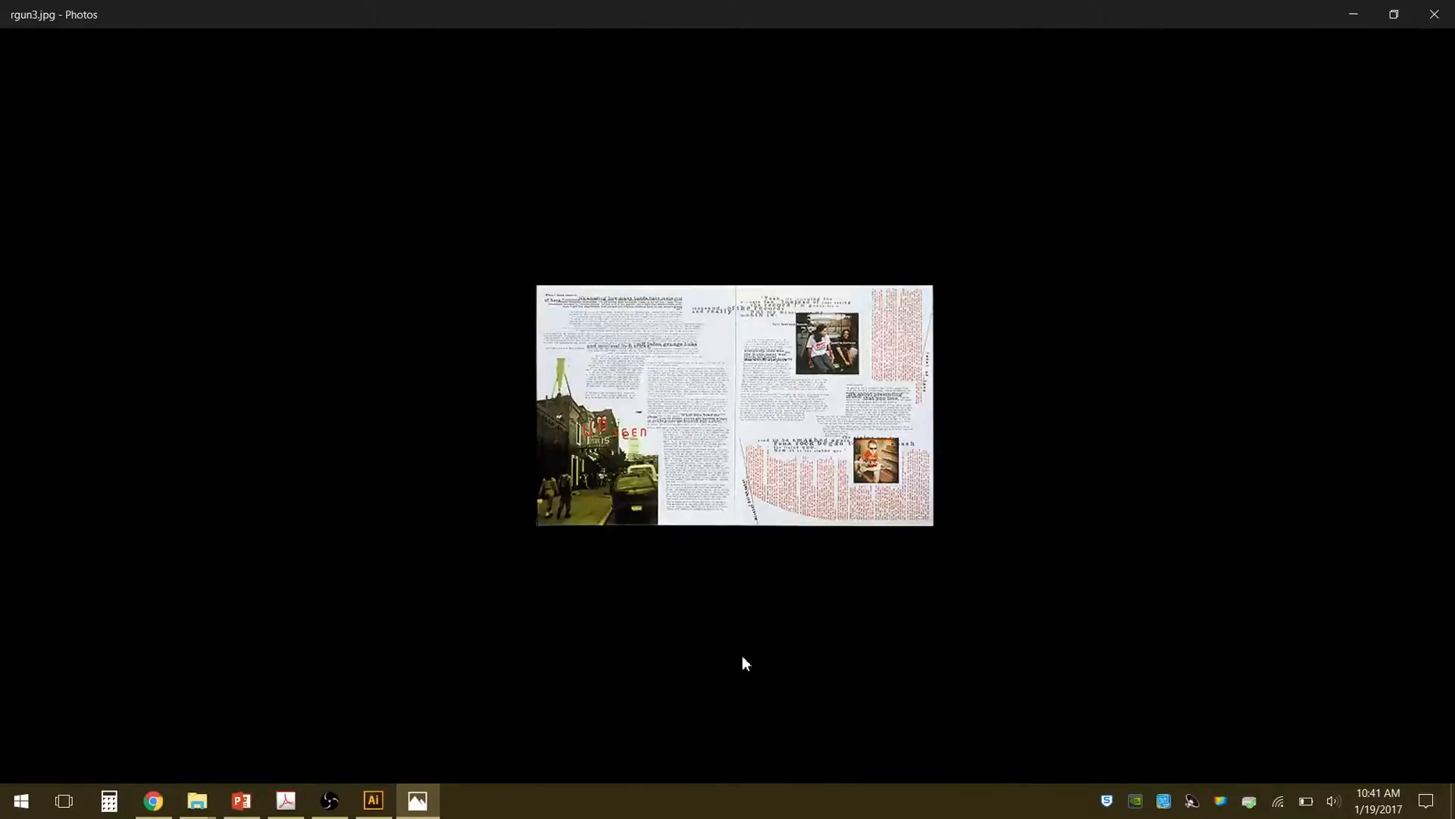
{"action": "key", "text": "Right"}
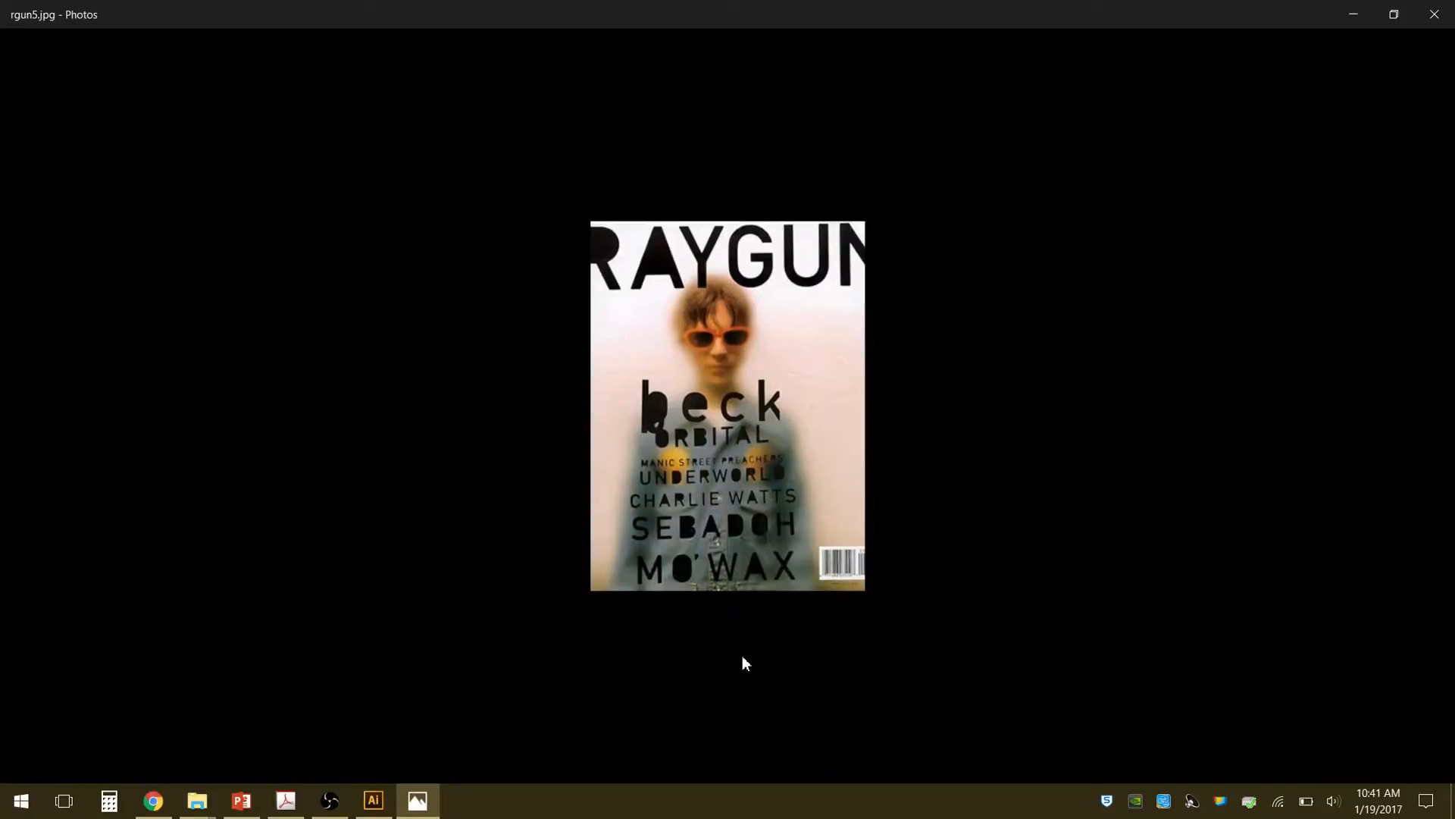
{"action": "key", "text": "Right"}
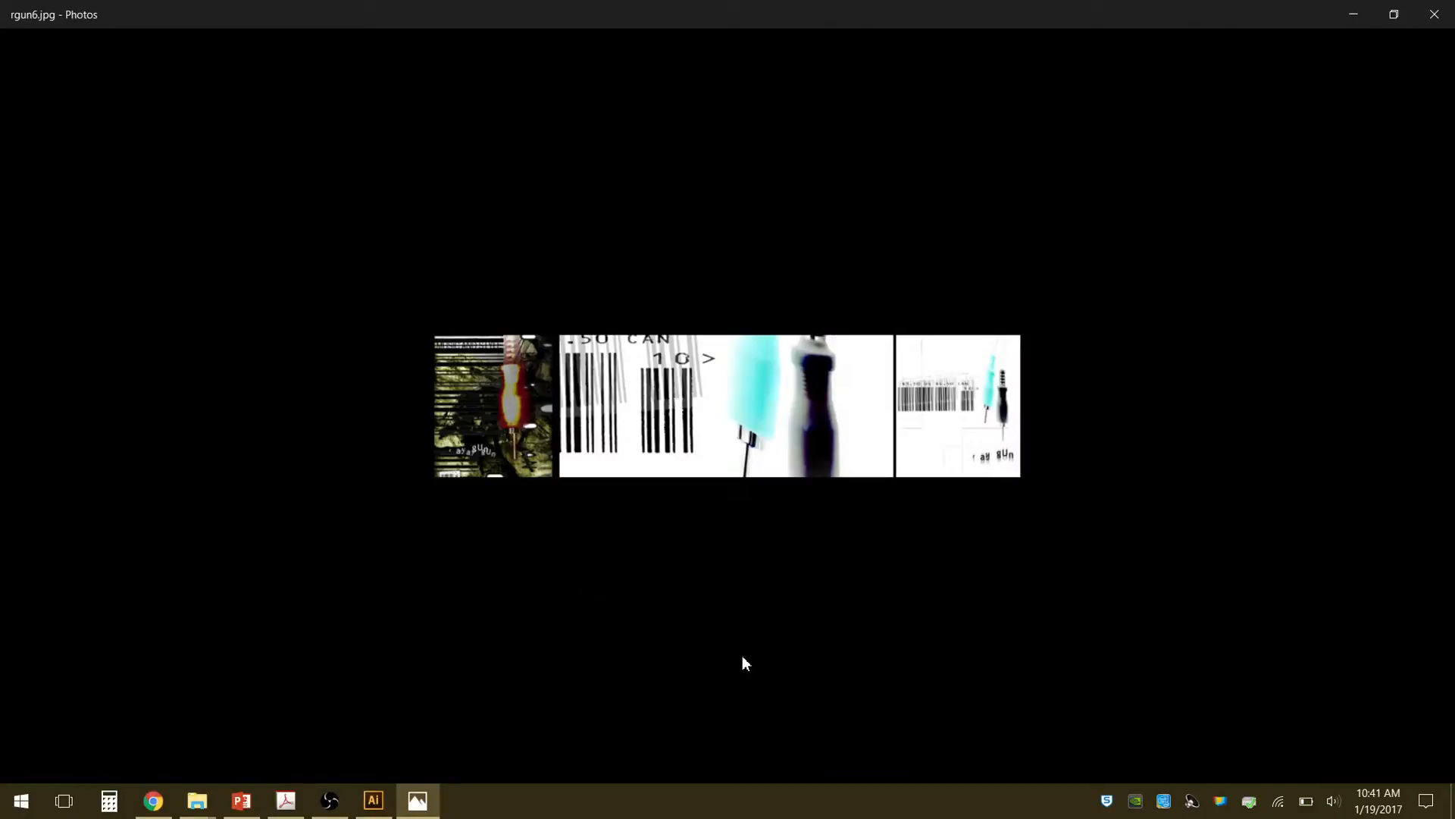
{"action": "left_click", "coordinate": [1432, 17]}
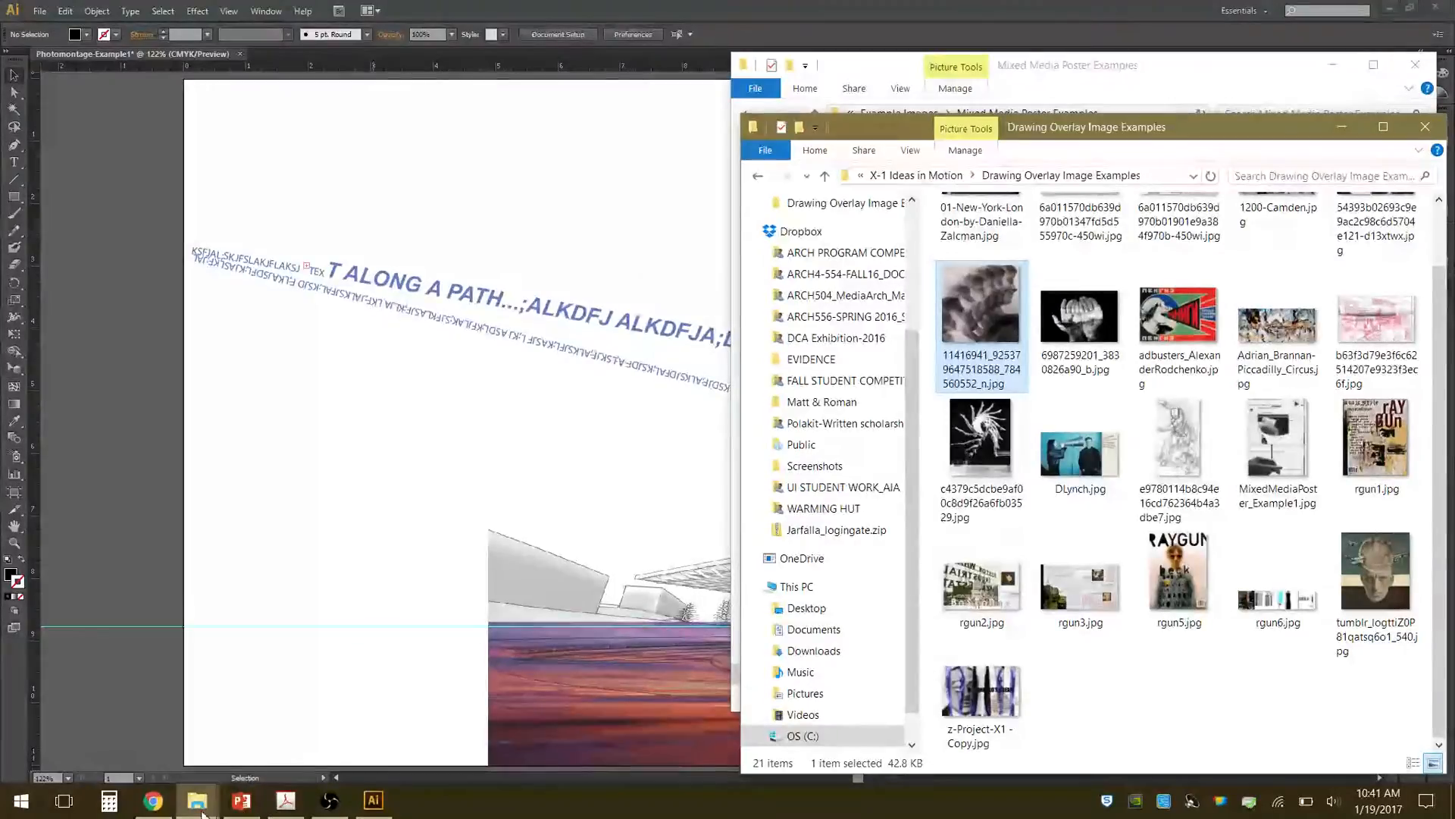
Switch to the Russian Constructivist & Other Photomontage folder, view the posters from DSC00001.JPG through DSC00014.JPG, and minimize the viewer.
{"action": "mouse_move", "coordinate": [200, 811]}
{"action": "left_click", "coordinate": [292, 716]}
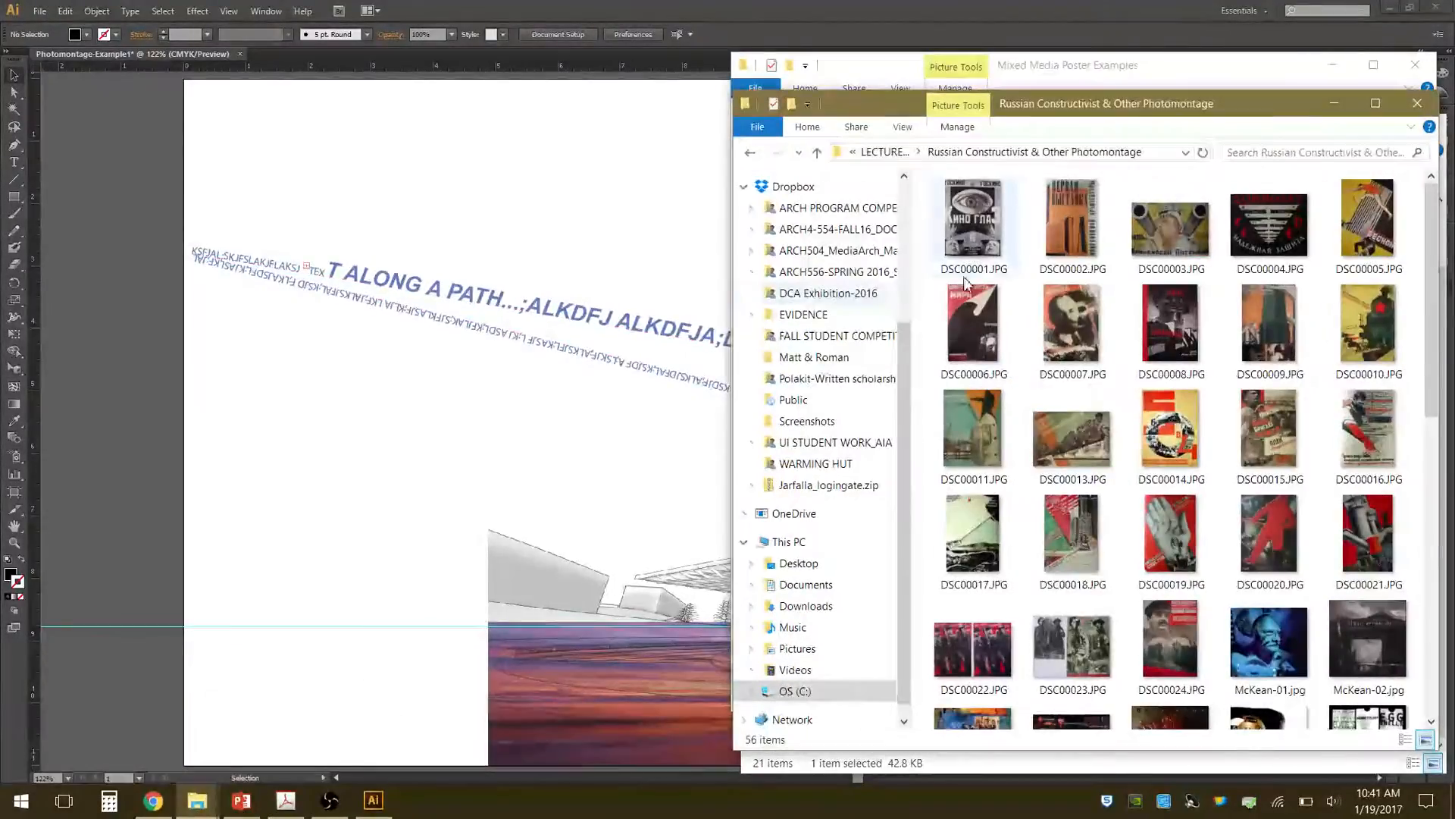
{"action": "double_click", "coordinate": [986, 244]}
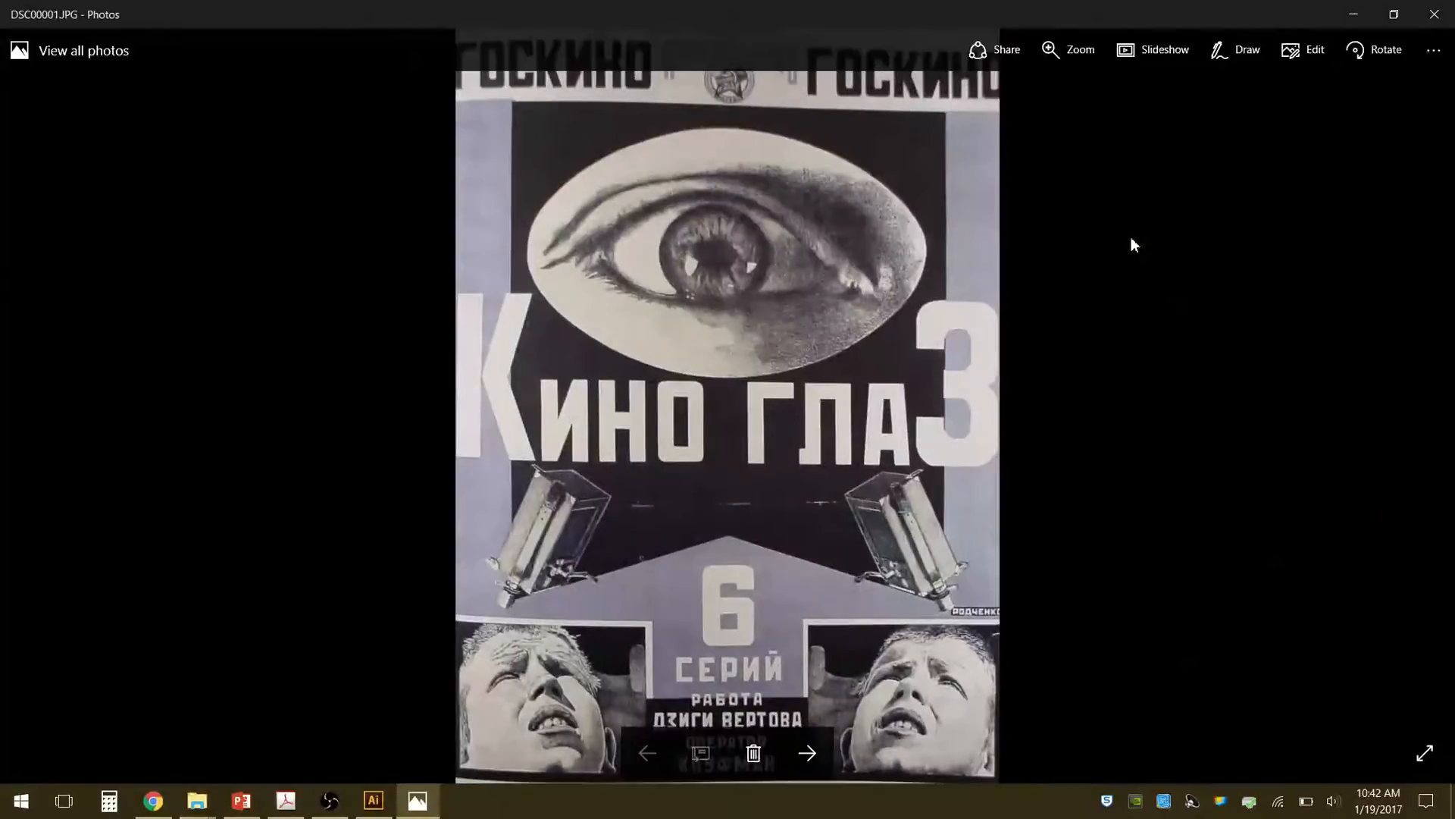
{"action": "key", "text": "Right"}
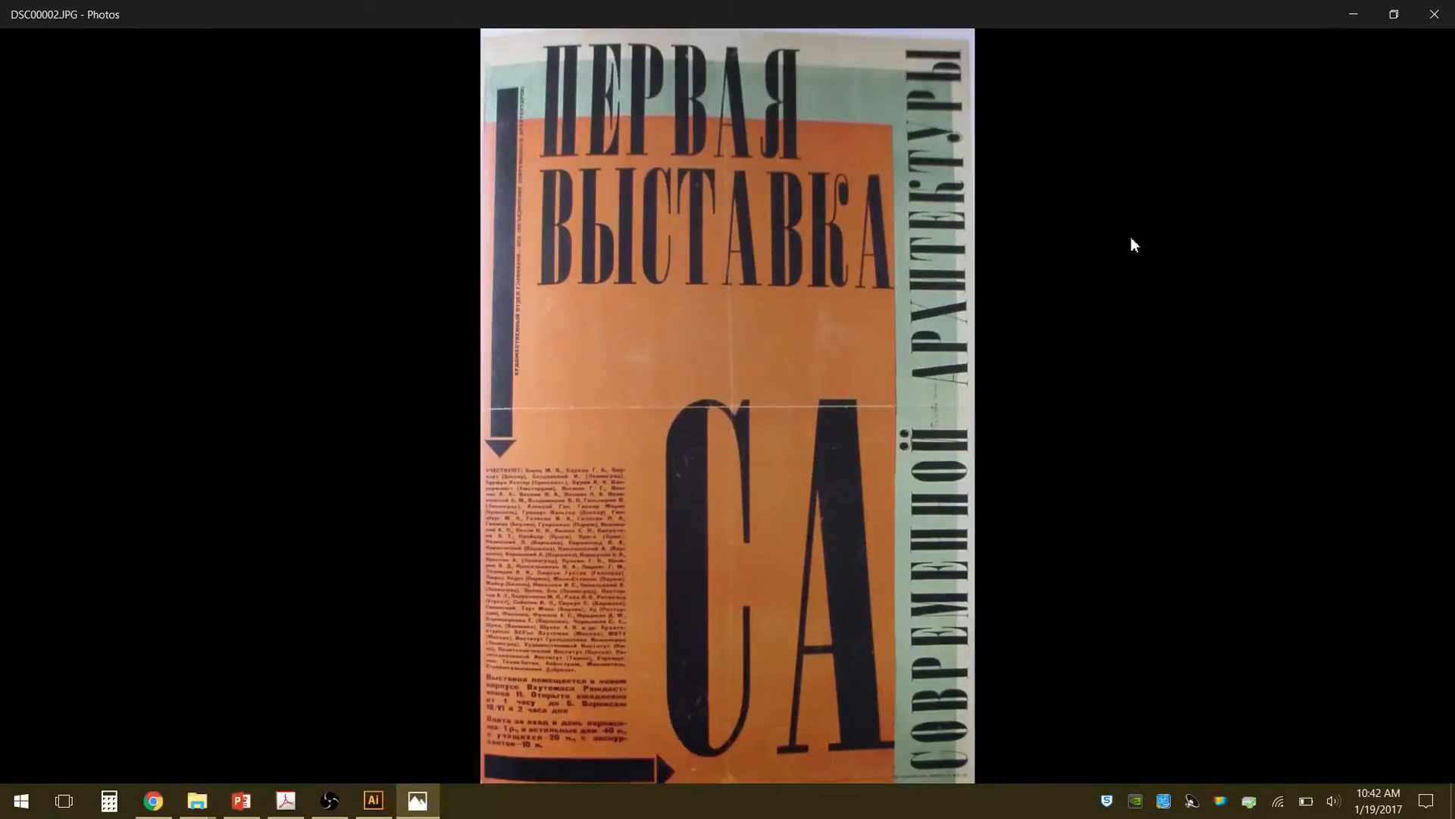
{"action": "key", "text": "Right"}
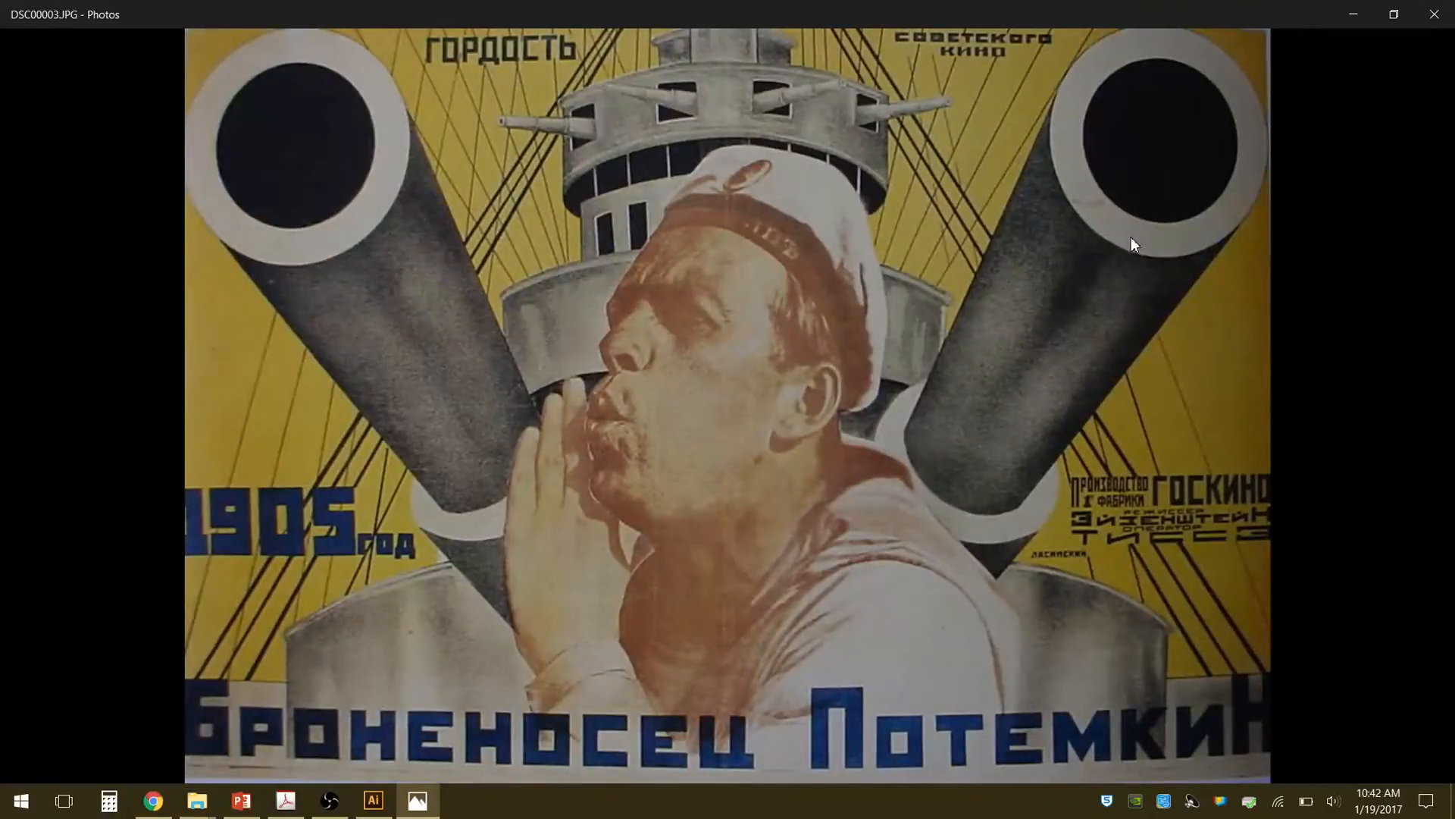
{"action": "key", "text": "Right"}
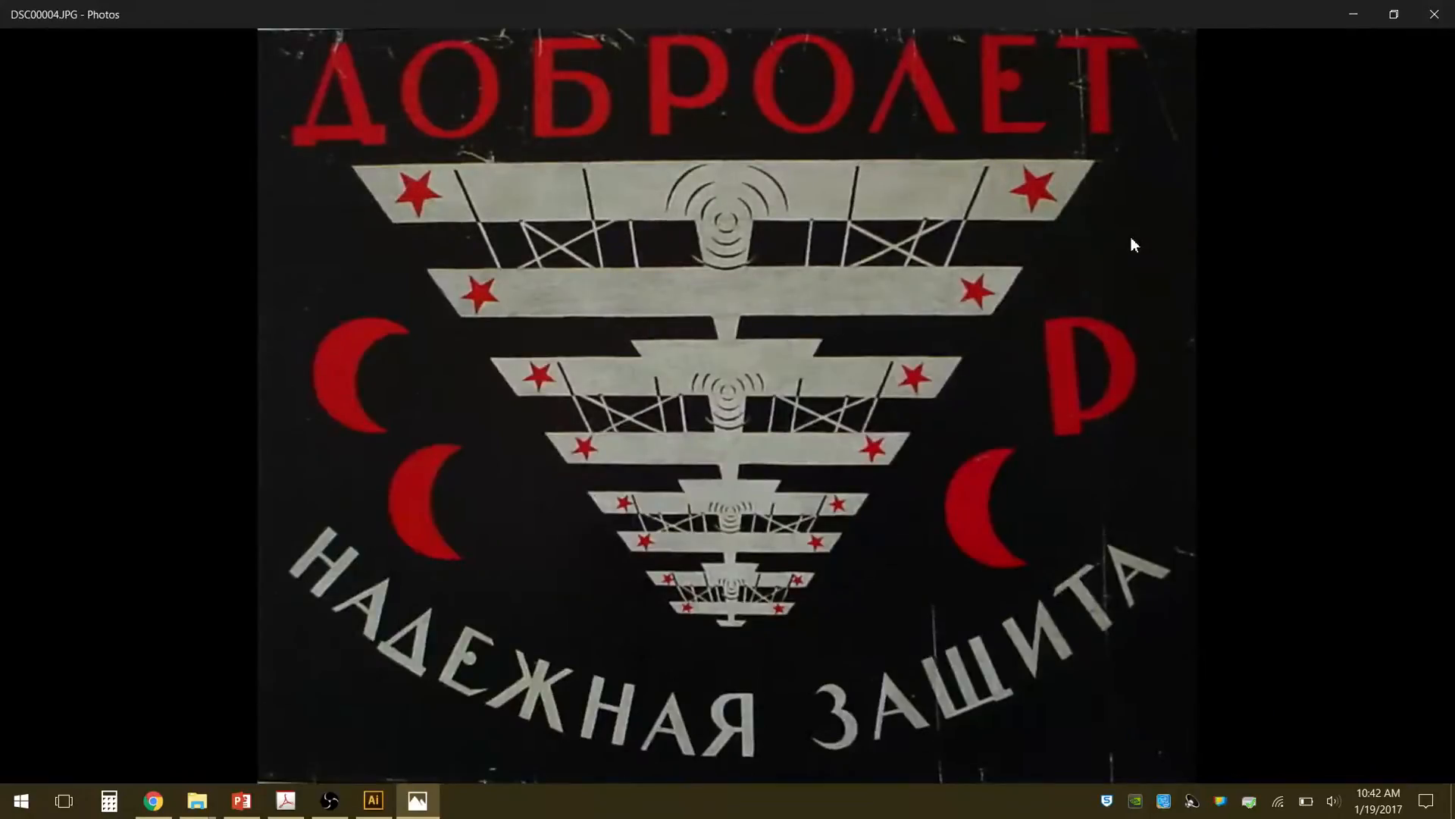
{"action": "key", "text": "Right"}
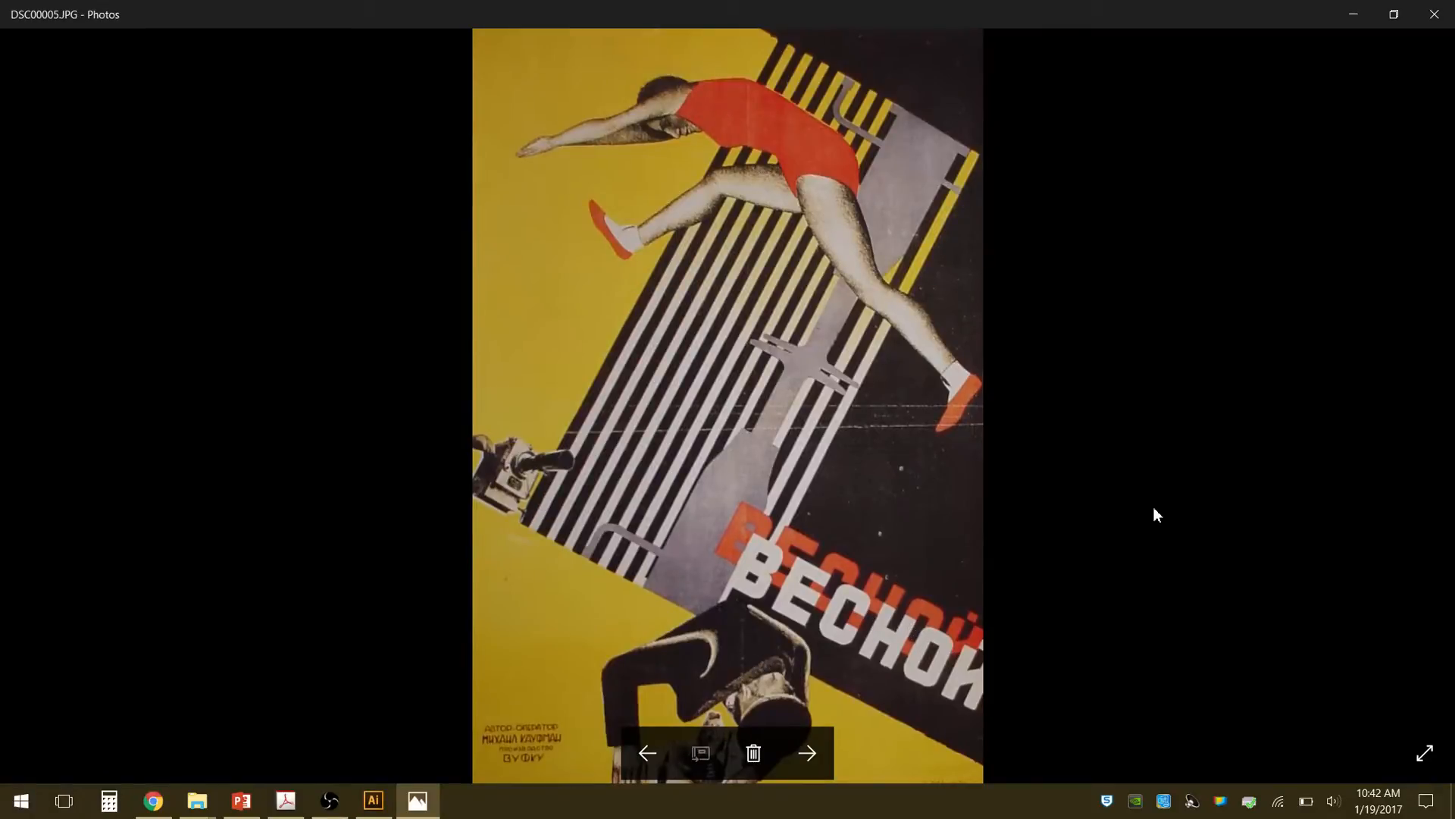
{"action": "key", "text": "Right"}
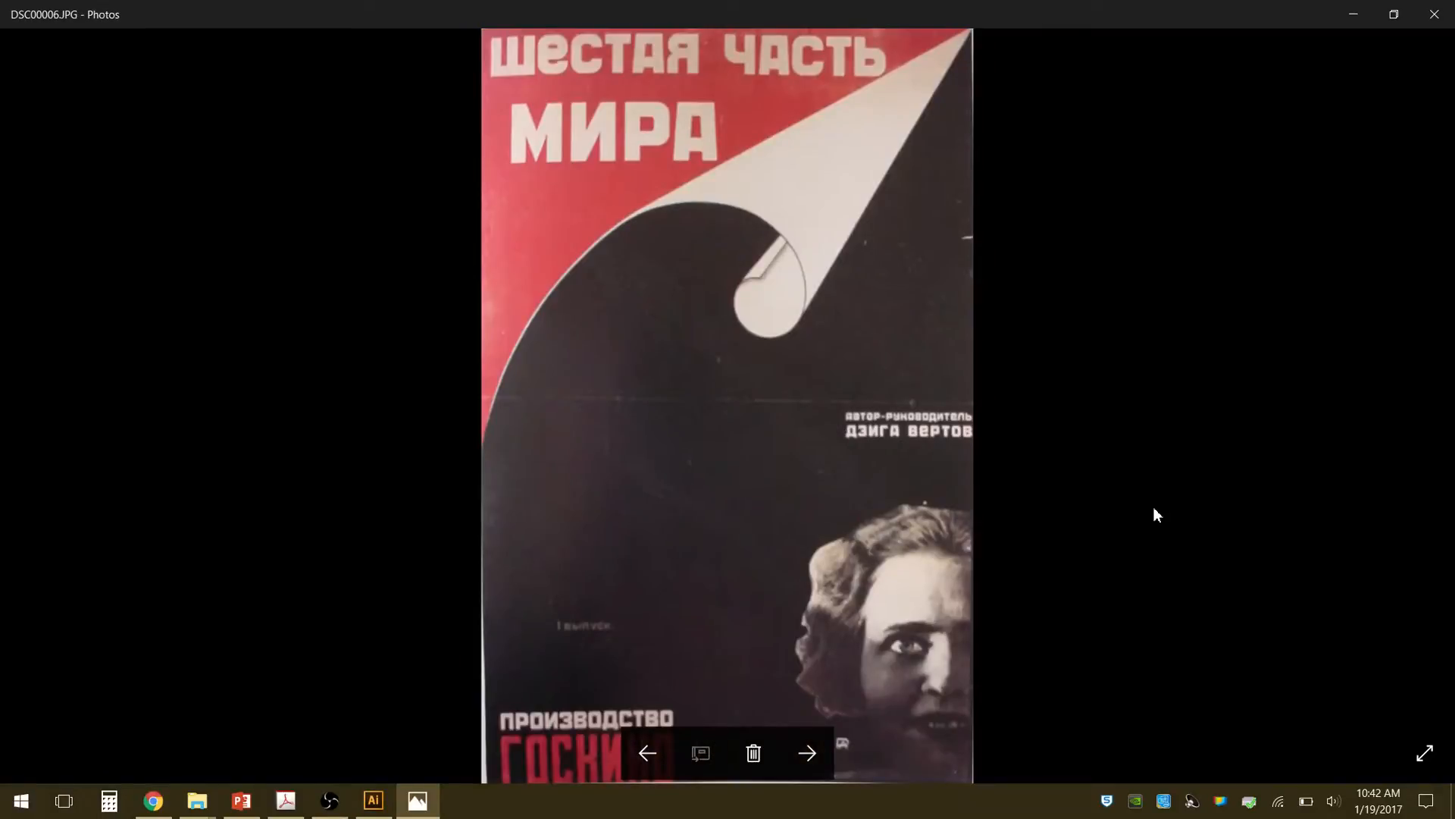
{"action": "key", "text": "Right"}
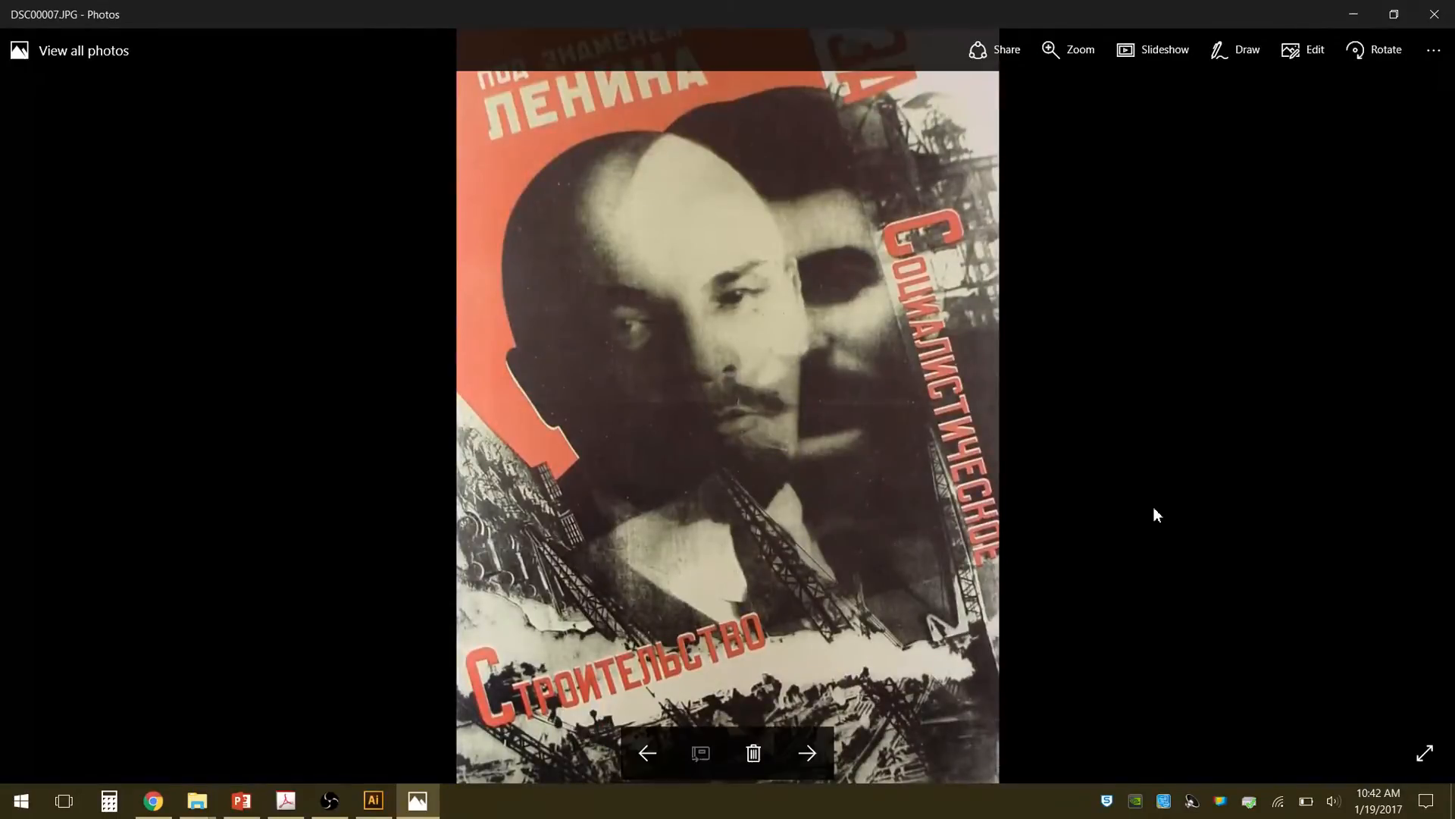
{"action": "key", "text": "Right"}
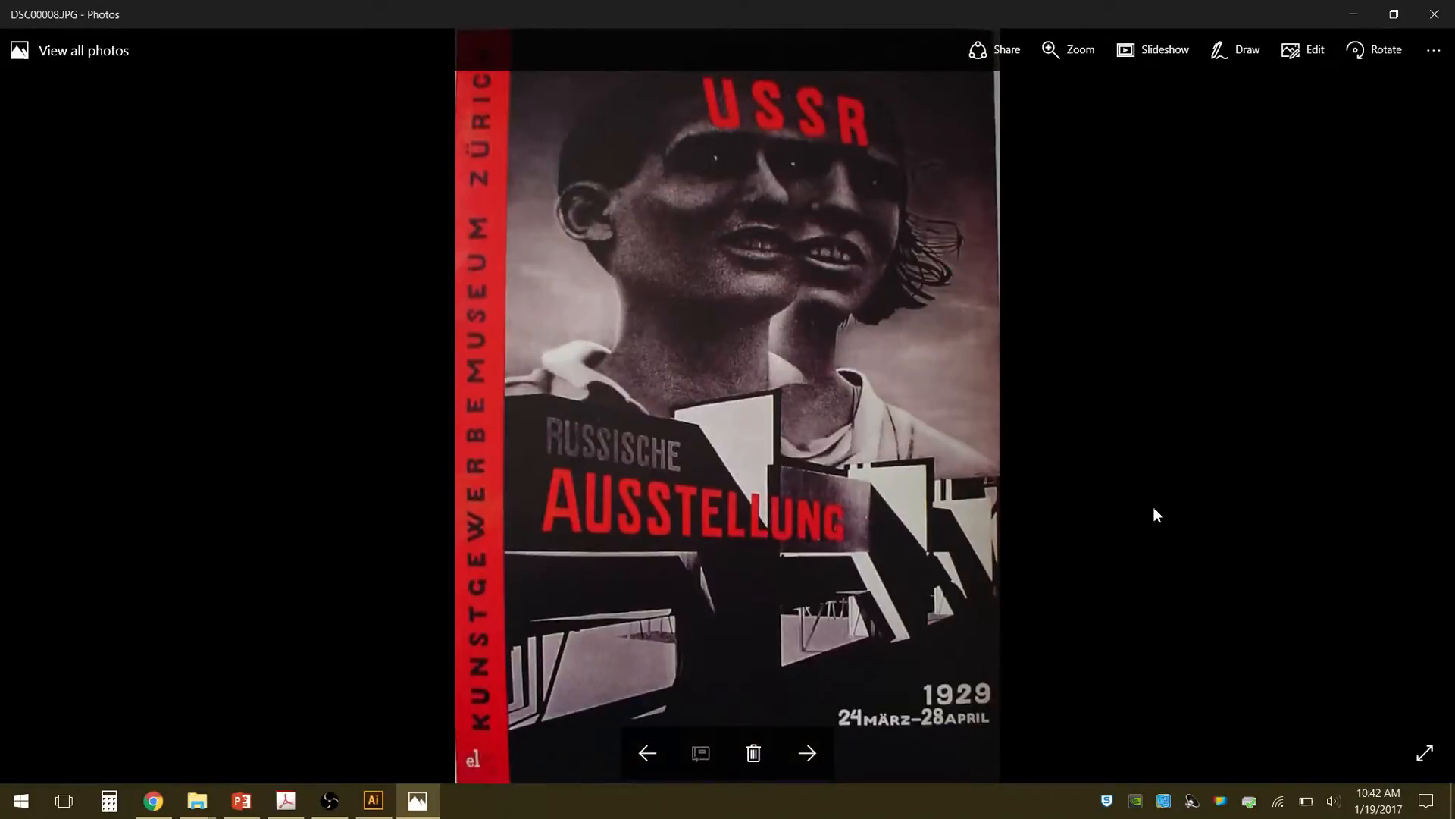
{"action": "key", "text": "Right"}
{"action": "key", "text": "Right"}
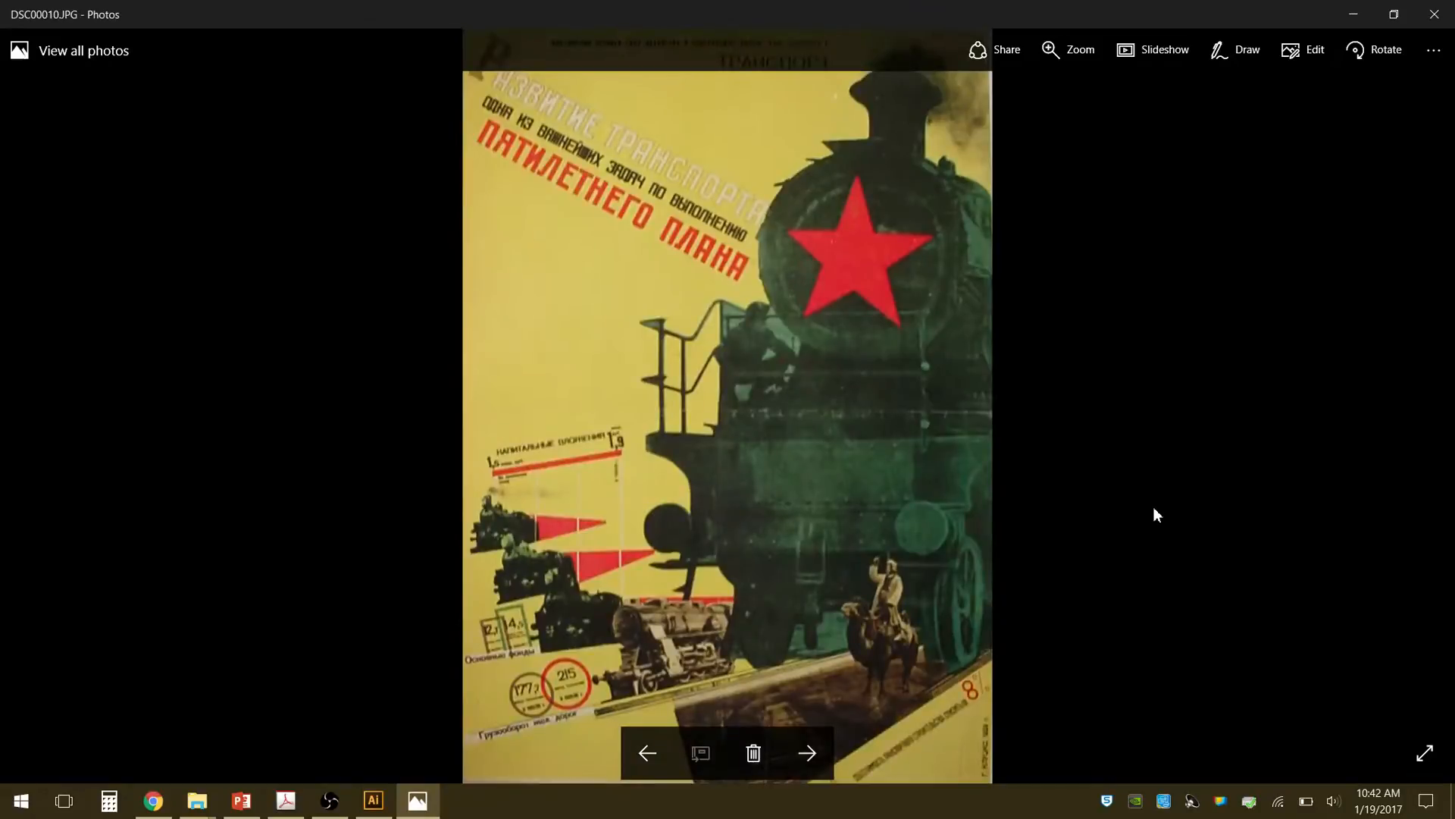
{"action": "key", "text": "Right"}
{"action": "key", "text": "Right"}
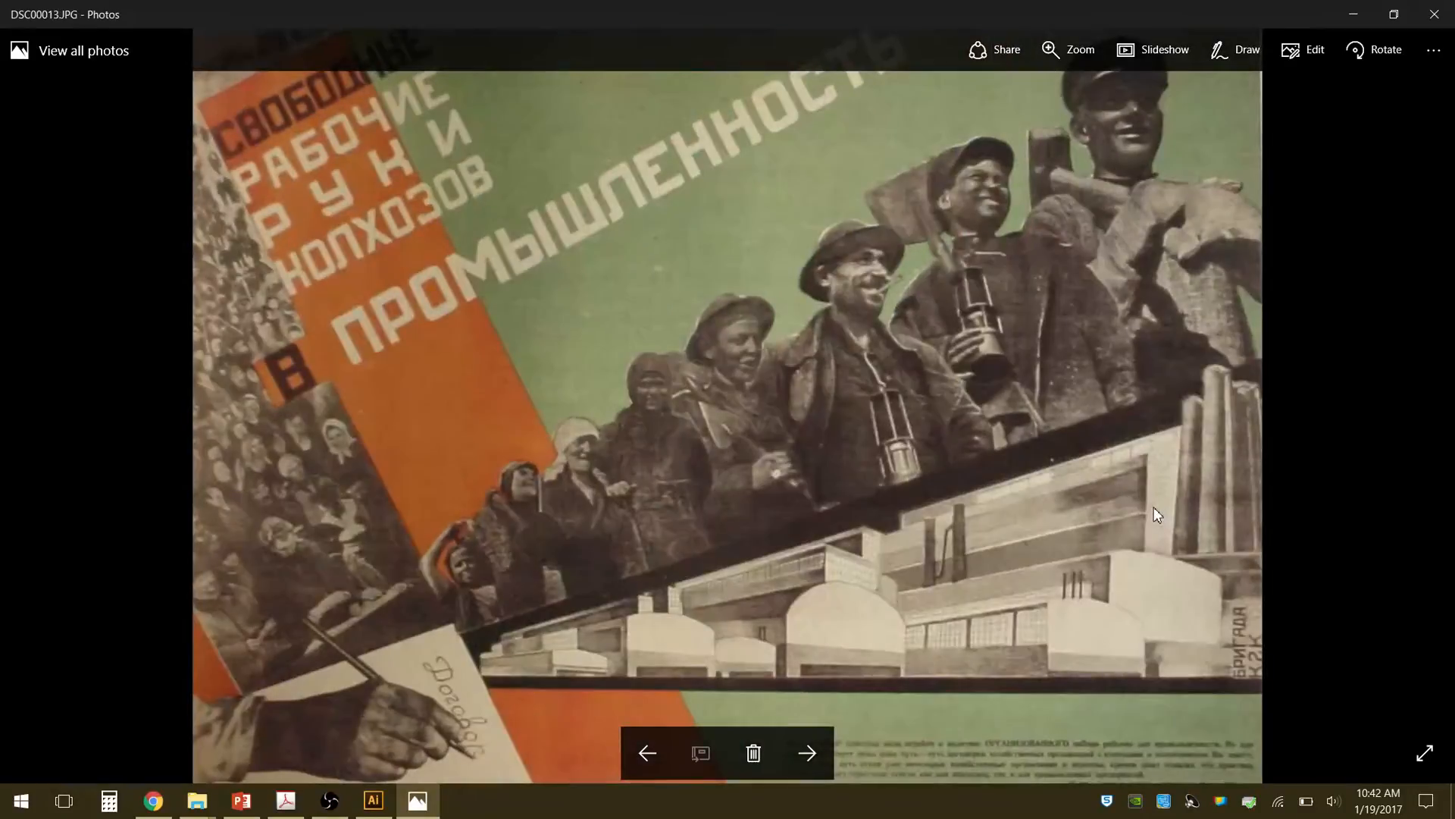
{"action": "key", "text": "Right"}
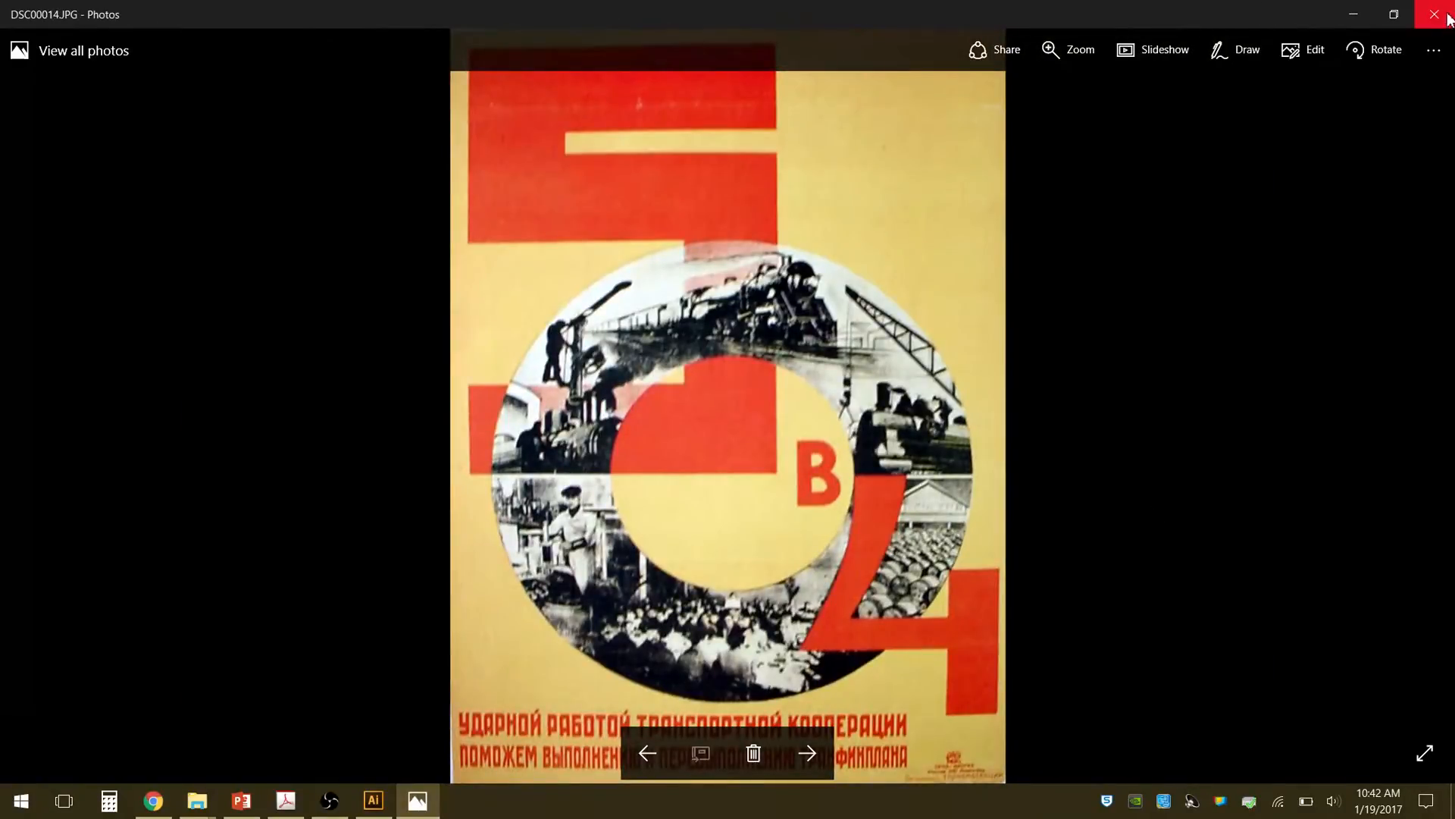
{"action": "left_click", "coordinate": [1354, 16]}
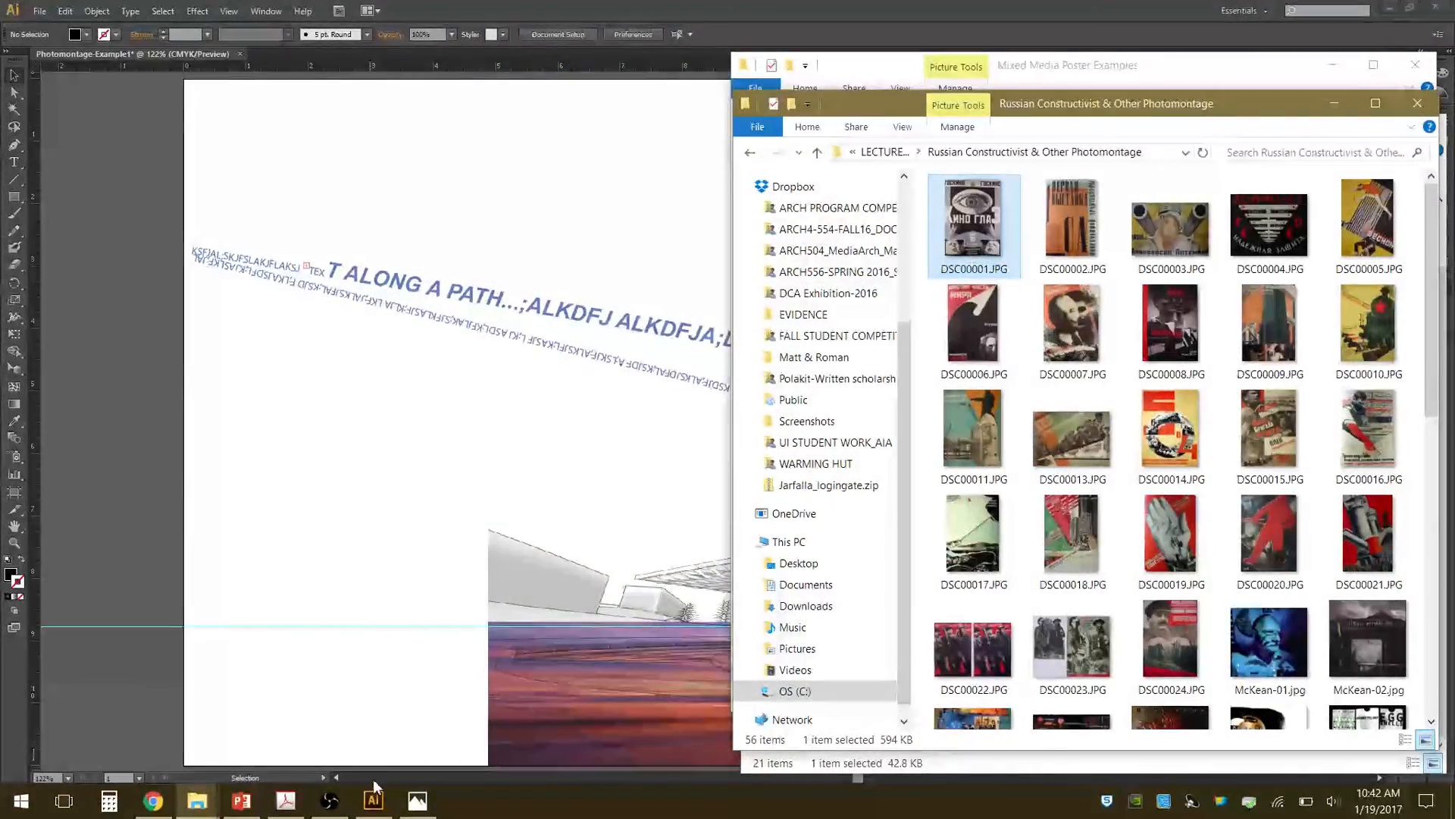
{"action": "left_click", "coordinate": [329, 801]}
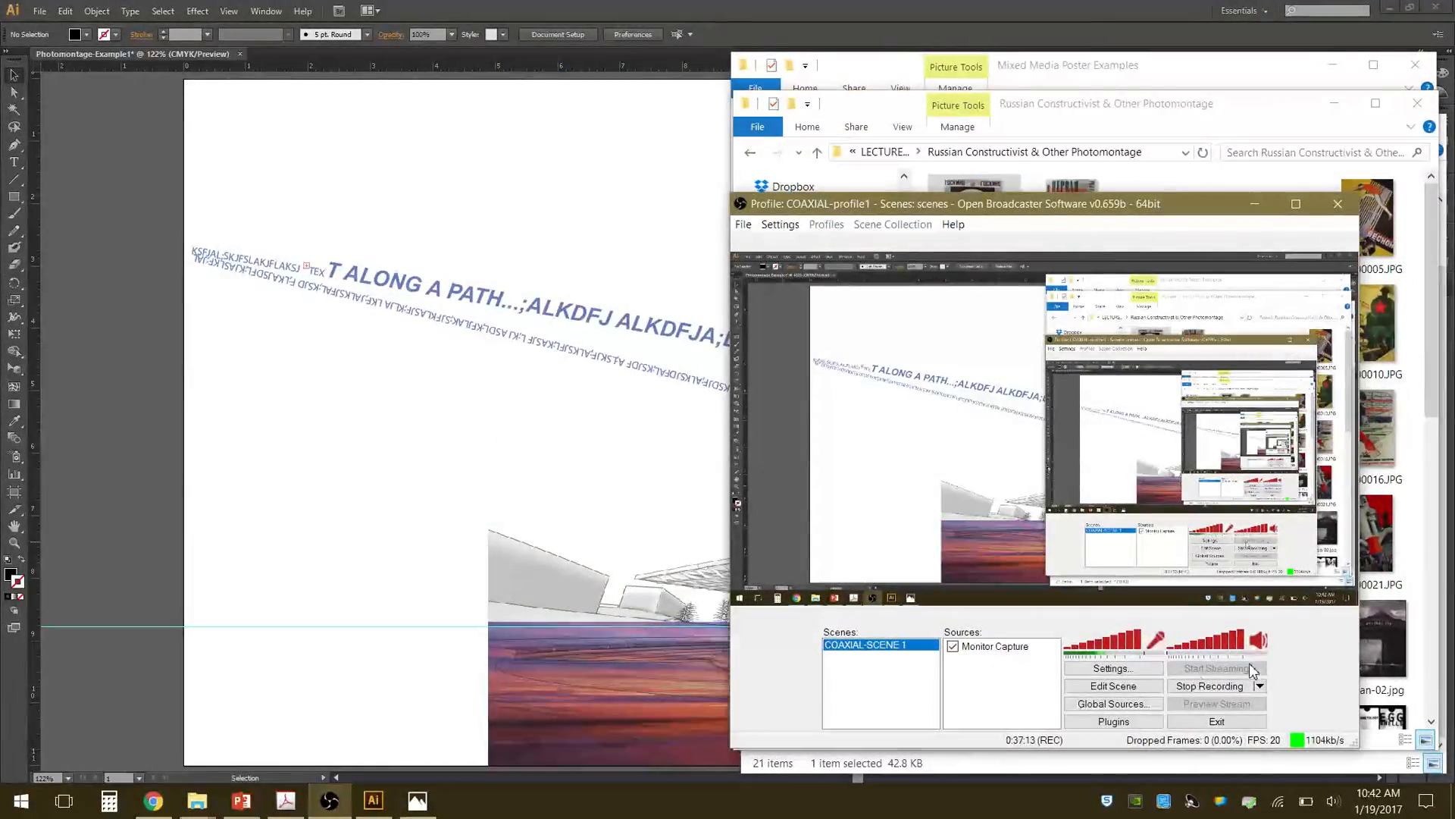